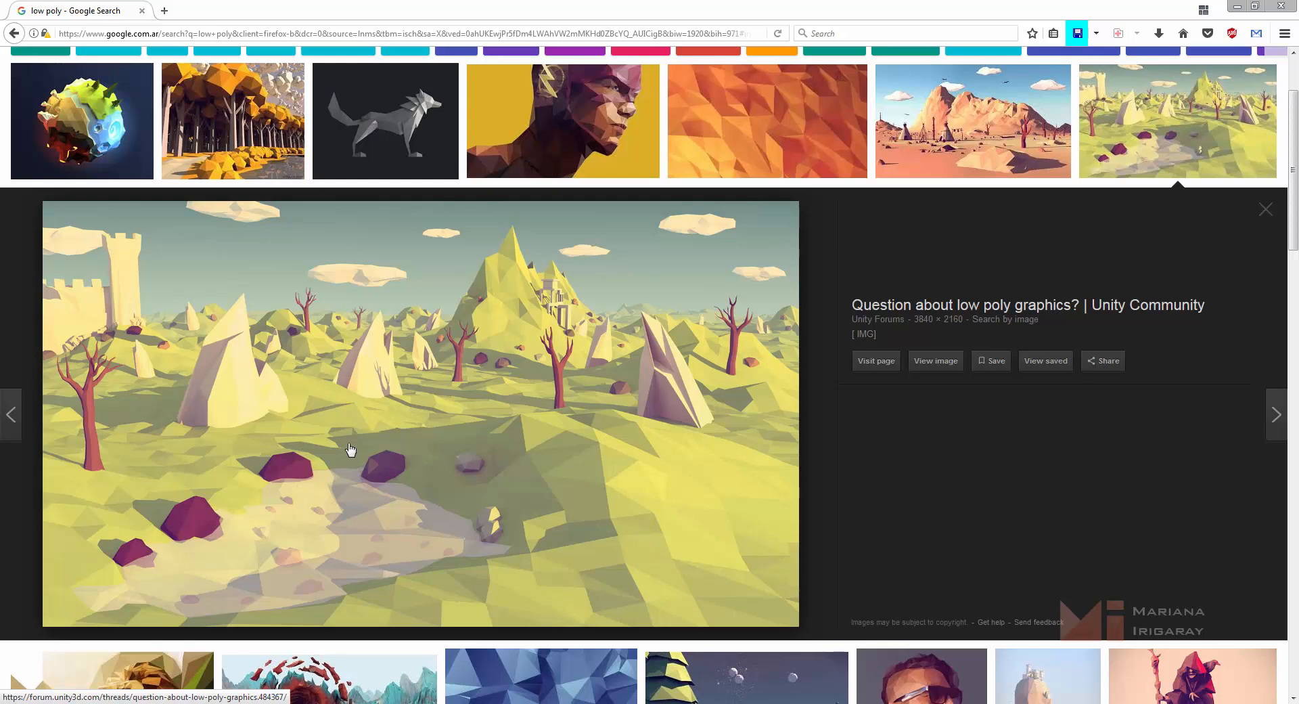
Preview the desert, red tunnel, Low Poly Stylized Environment and Low Poly Tower images from the low poly search results.
{"action": "left_click", "coordinate": [969, 170]}
{"action": "scroll", "coordinate": [420, 413], "scroll_direction": "down", "scroll_amount": 5}
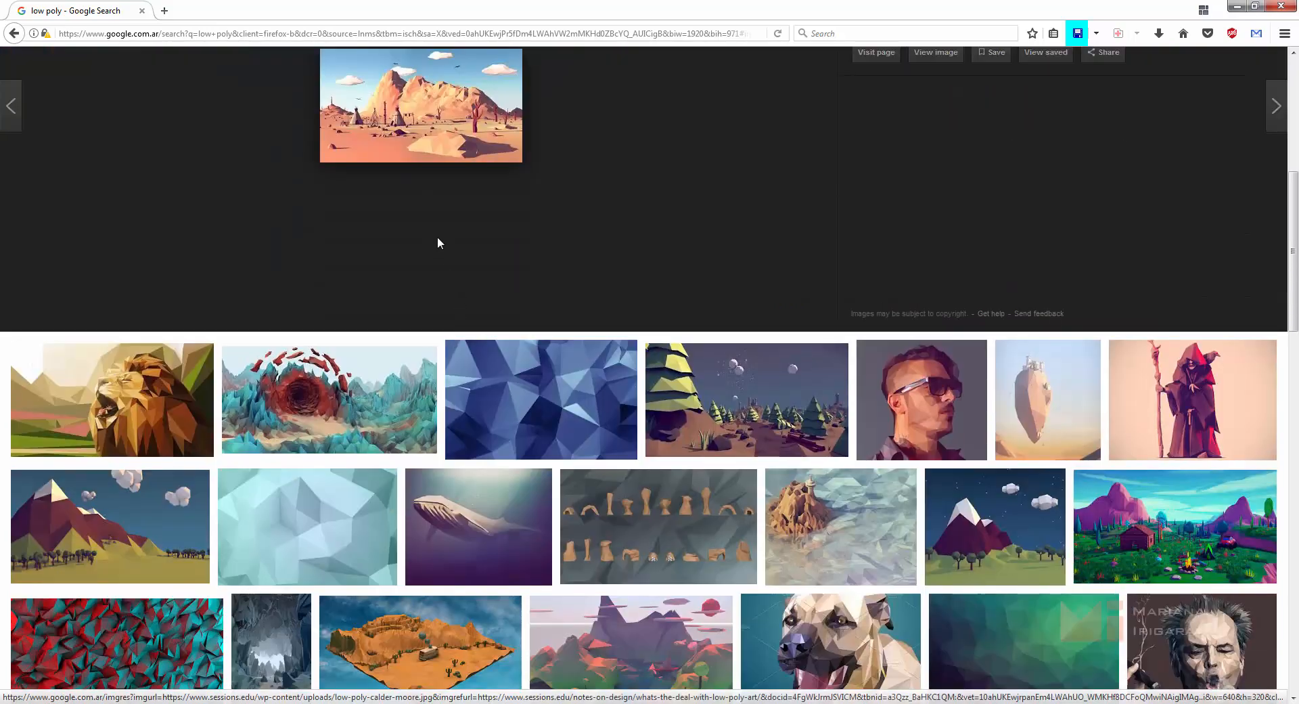
{"action": "left_click", "coordinate": [374, 365]}
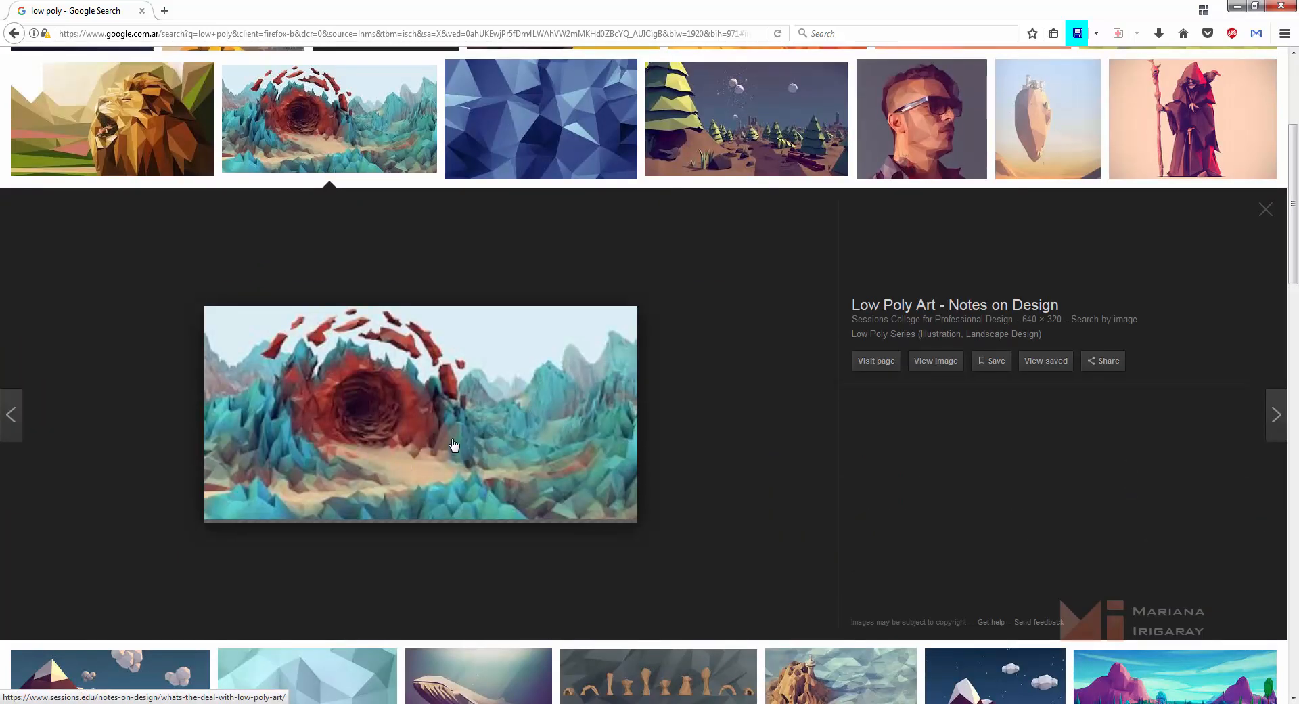
{"action": "scroll", "coordinate": [1211, 484], "scroll_direction": "down", "scroll_amount": 3}
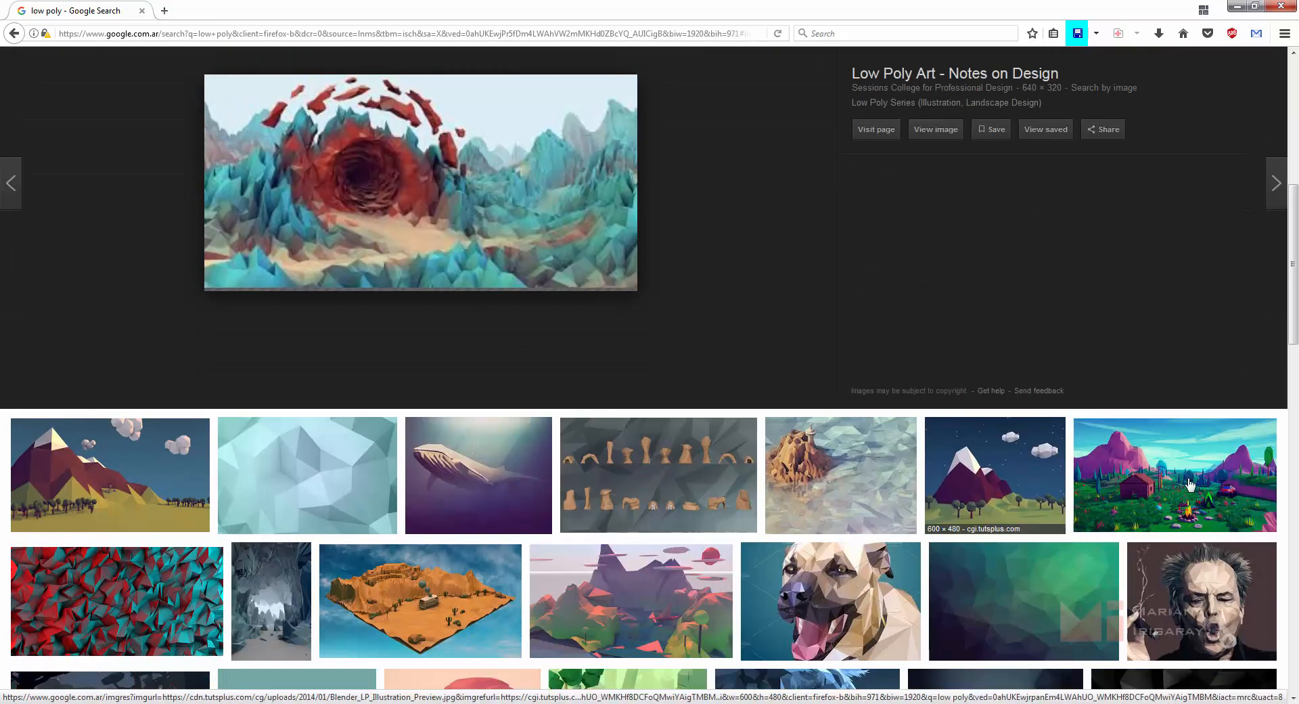
{"action": "left_click", "coordinate": [1211, 485]}
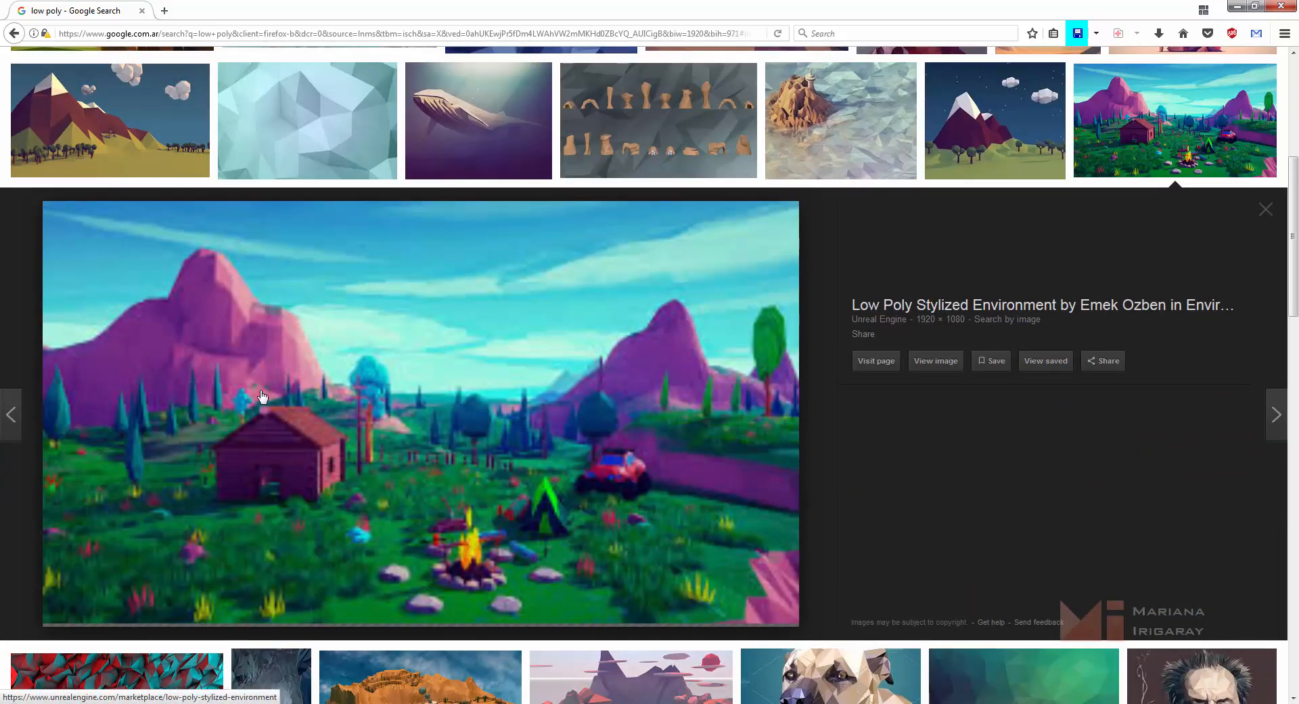
{"action": "scroll", "coordinate": [722, 463], "scroll_direction": "down", "scroll_amount": 2}
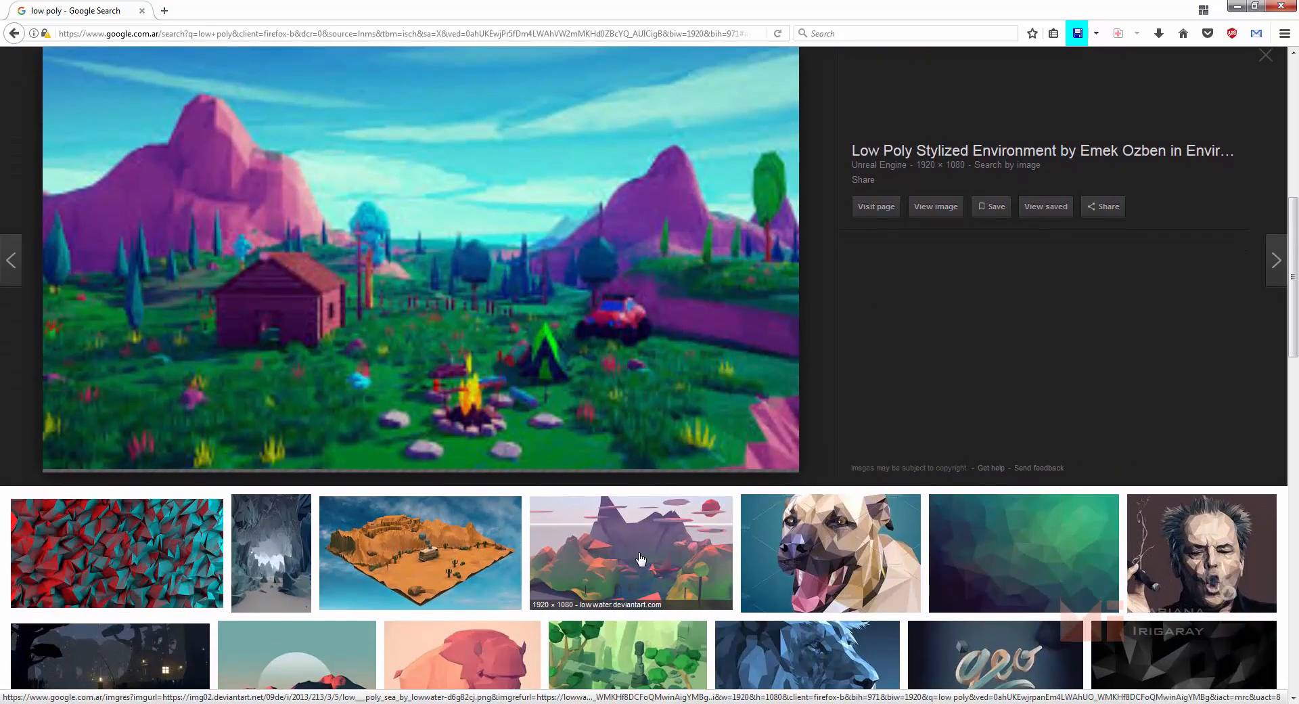
{"action": "left_click", "coordinate": [641, 558]}
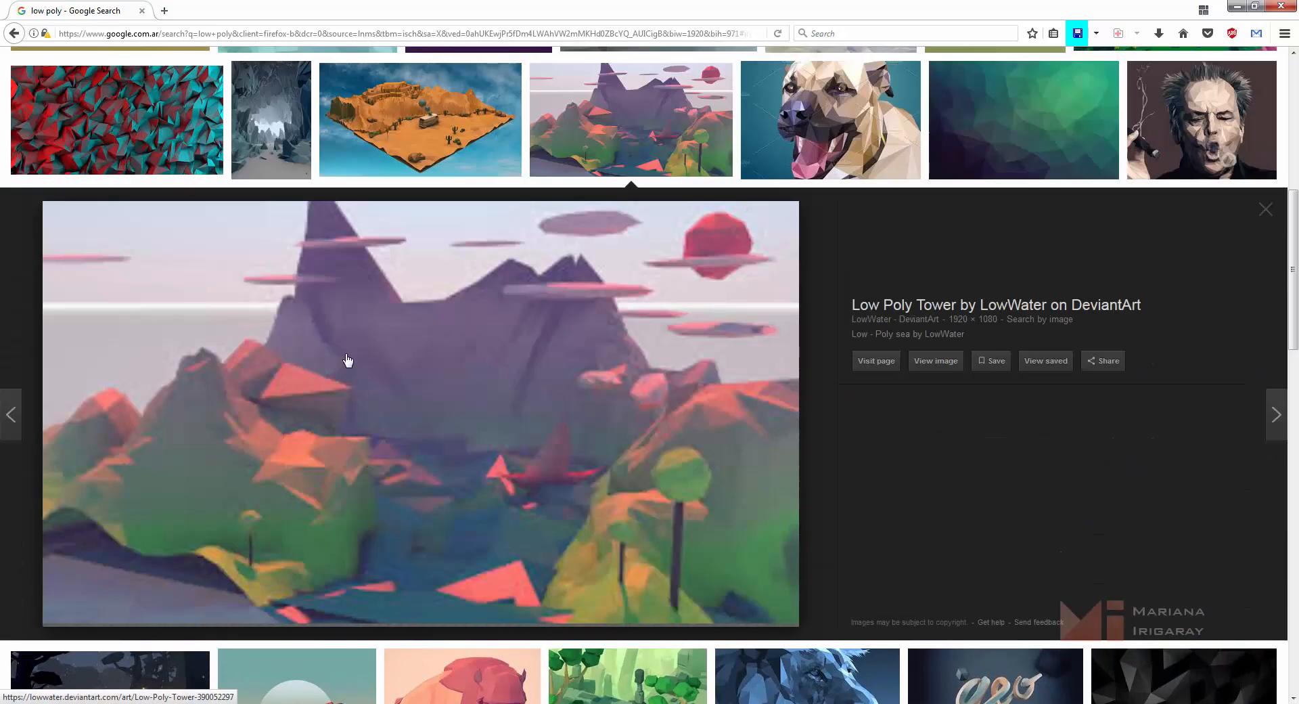
Browse further through the low poly image results for more style references and return to the beginning of the results.
{"action": "scroll", "coordinate": [614, 440], "scroll_direction": "down", "scroll_amount": 3}
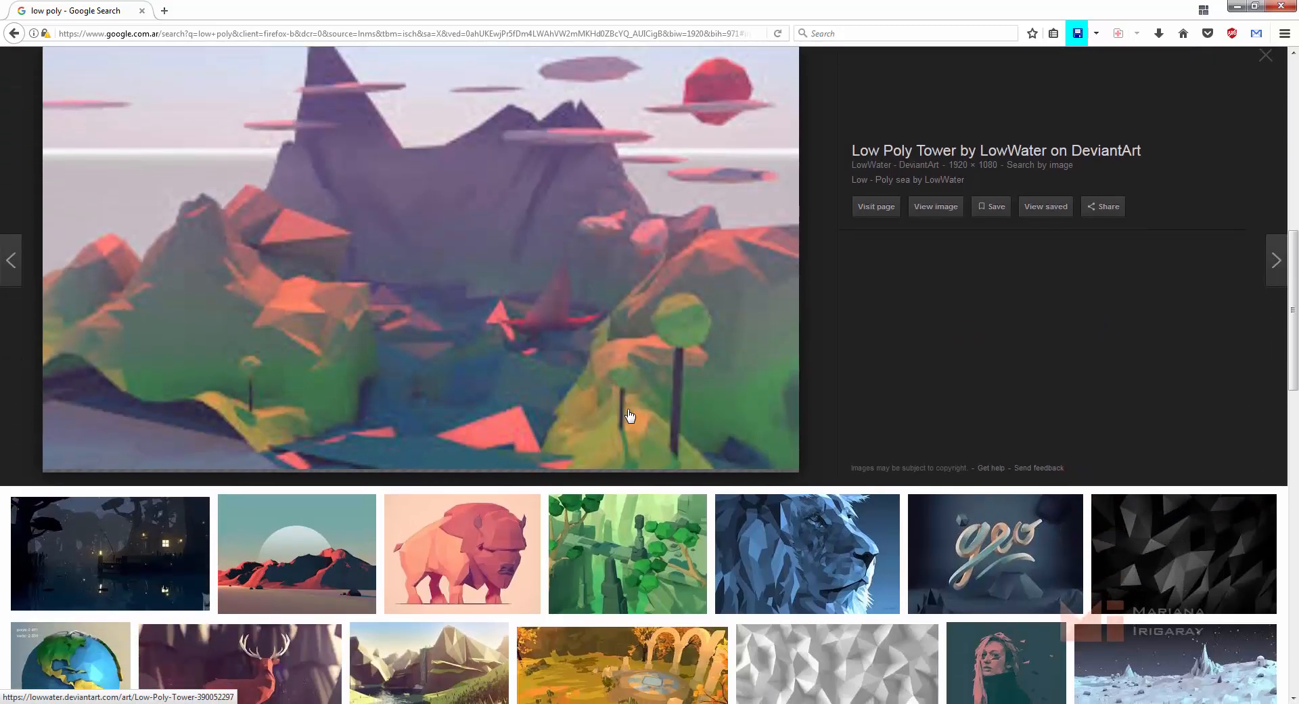
{"action": "scroll", "coordinate": [630, 414], "scroll_direction": "down", "scroll_amount": 2}
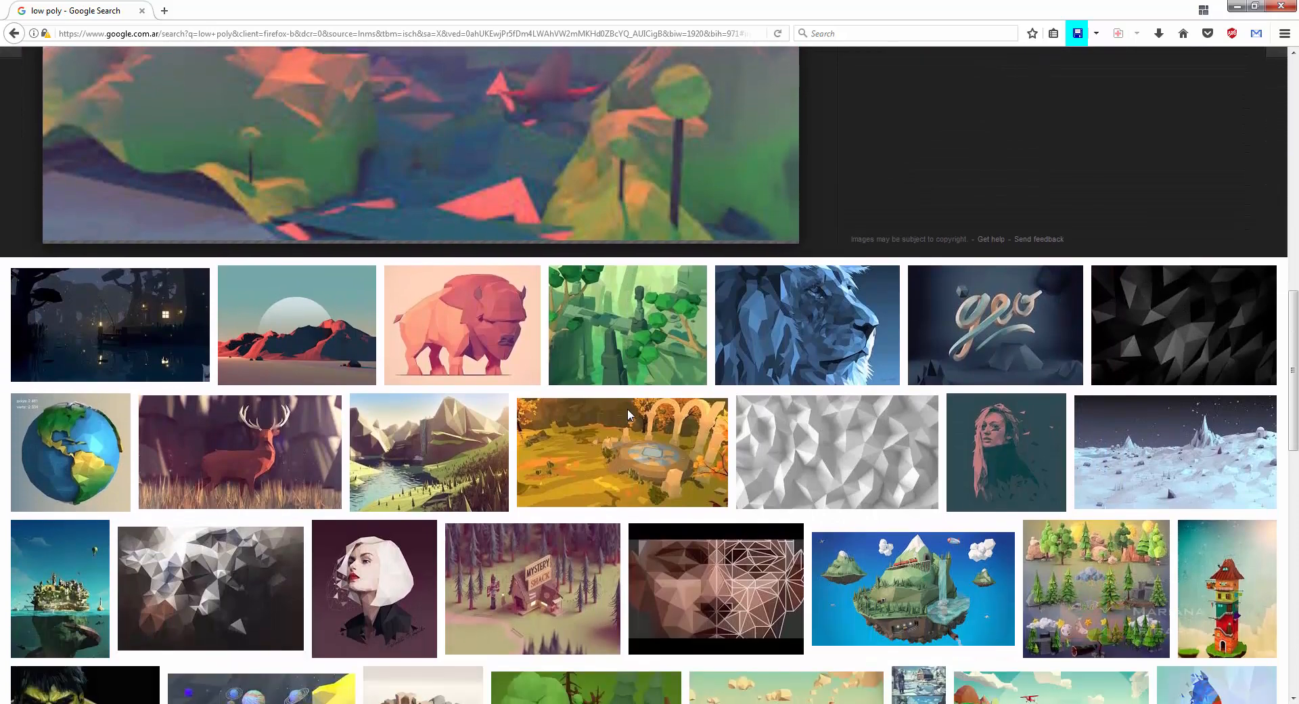
{"action": "scroll", "coordinate": [628, 408], "scroll_direction": "down", "scroll_amount": 2}
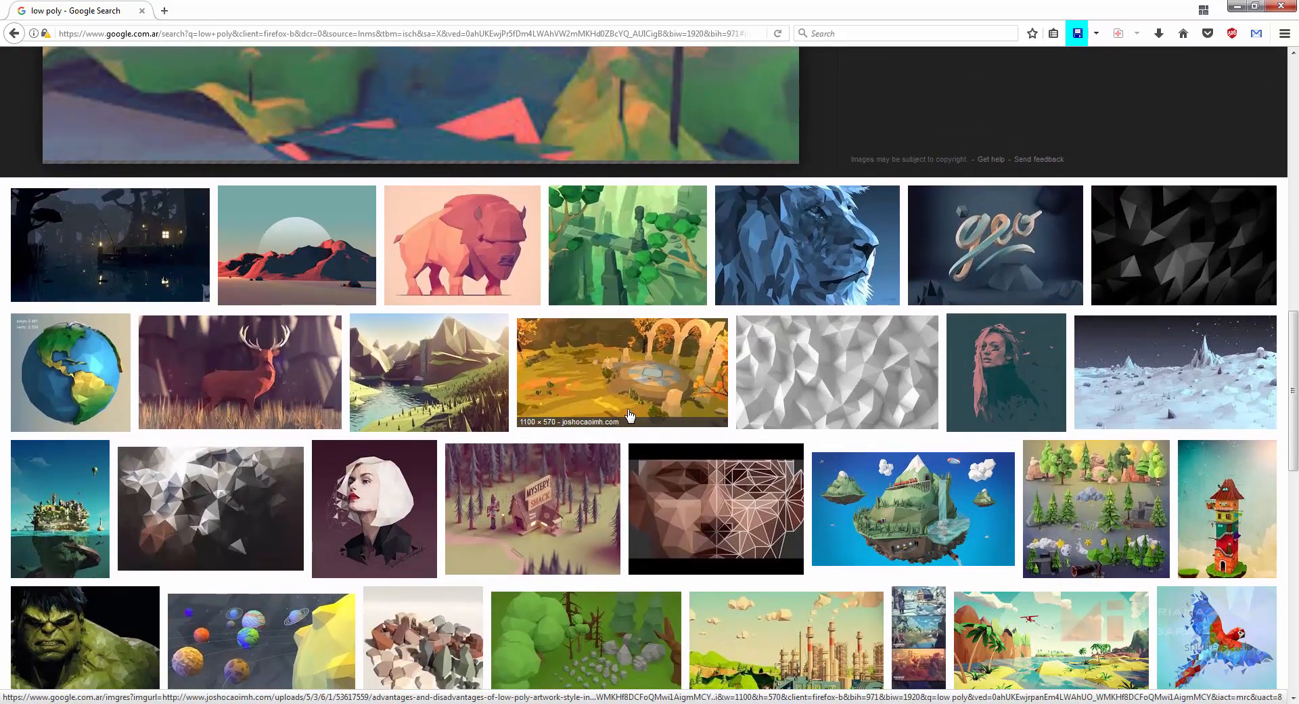
{"action": "scroll", "coordinate": [630, 414], "scroll_direction": "down", "scroll_amount": 1}
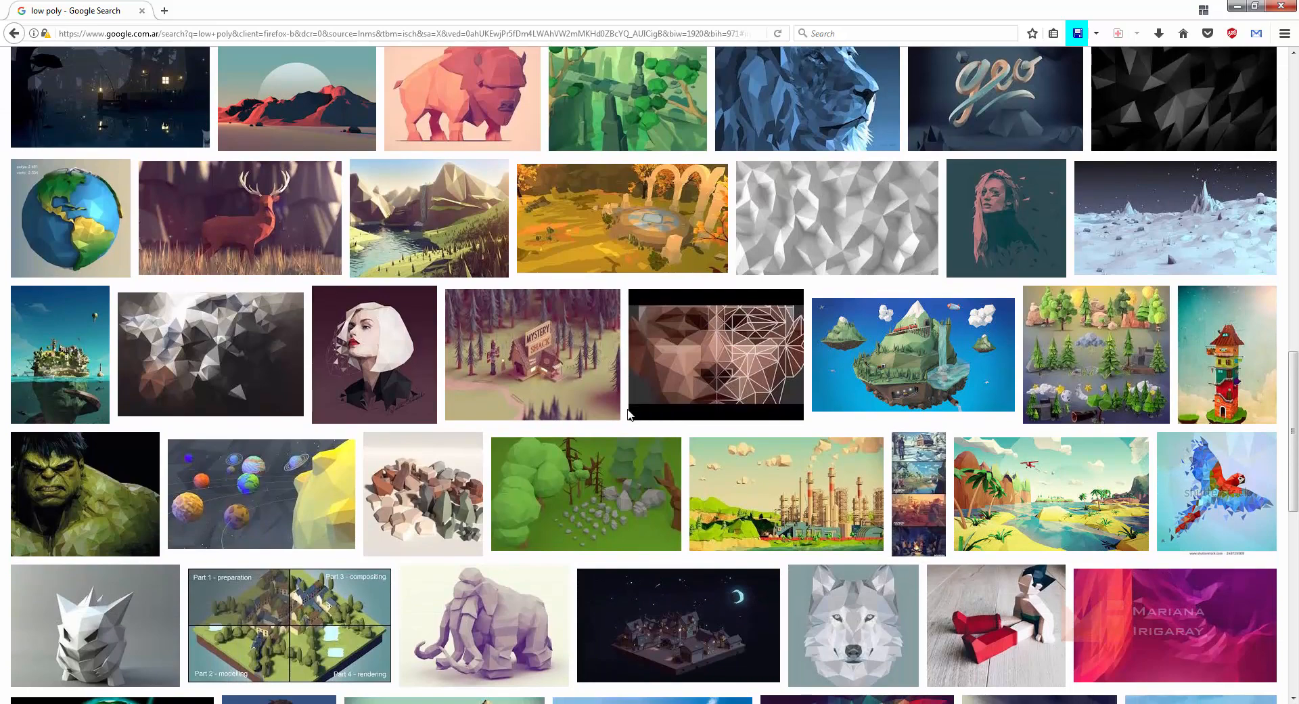
{"action": "scroll", "coordinate": [629, 415], "scroll_direction": "down", "scroll_amount": 3}
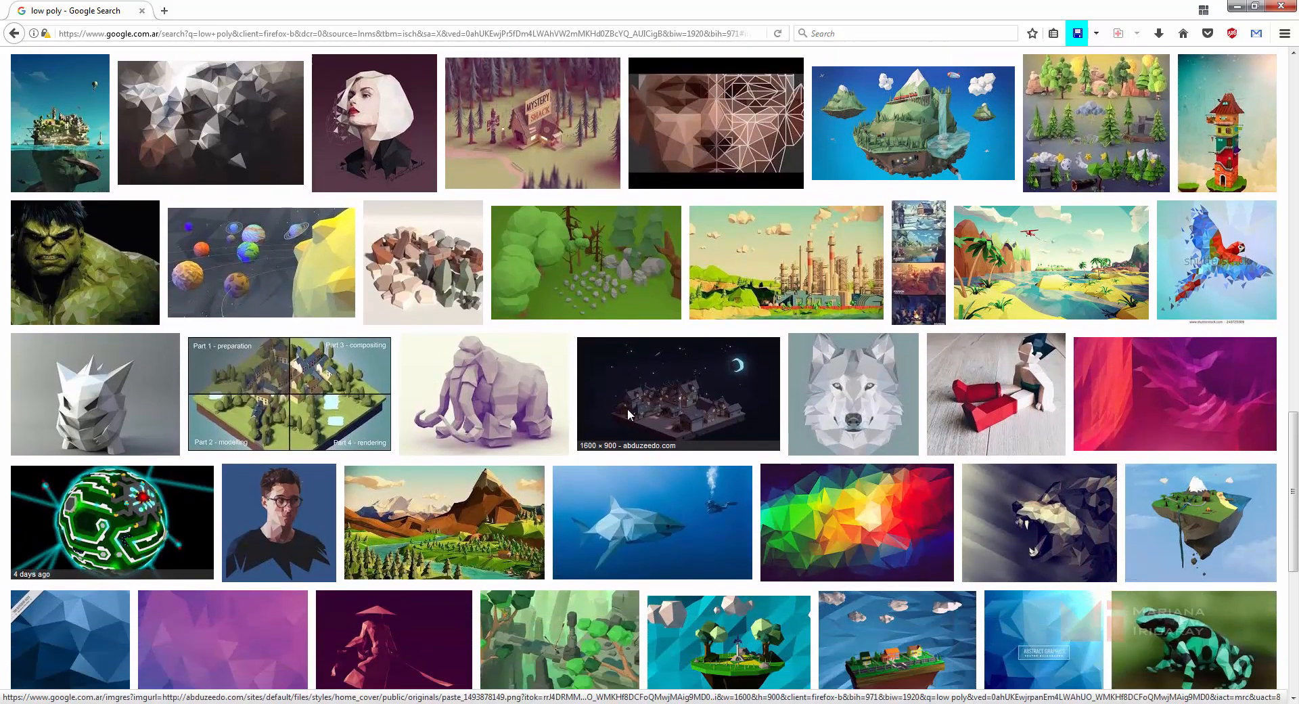
{"action": "scroll", "coordinate": [556, 497], "scroll_direction": "up", "scroll_amount": 1}
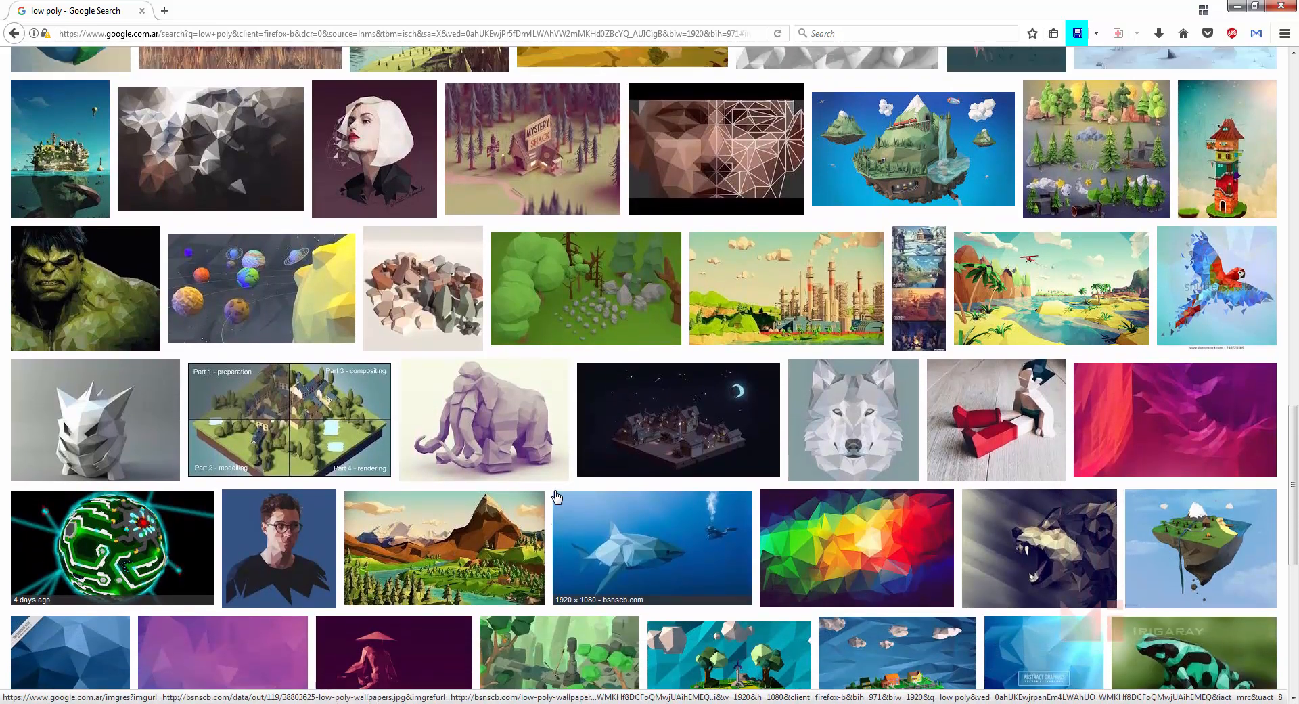
{"action": "scroll", "coordinate": [557, 497], "scroll_direction": "up", "scroll_amount": 5}
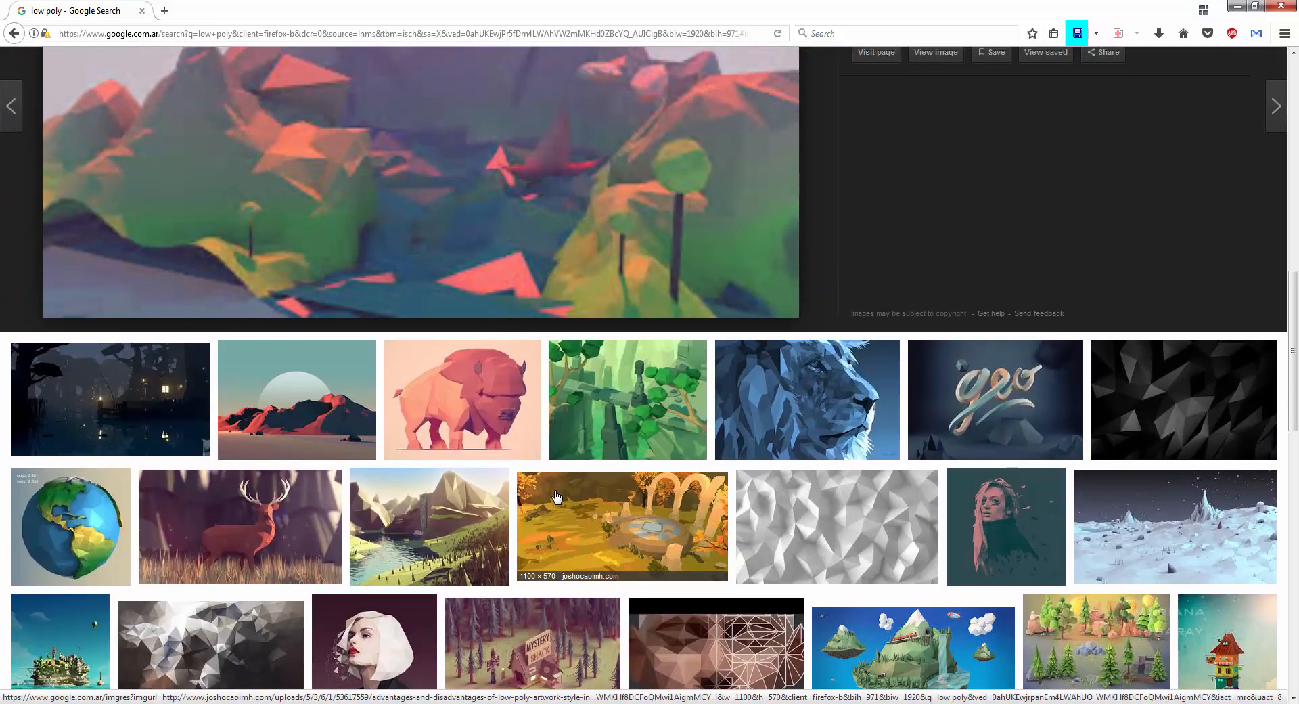
{"action": "scroll", "coordinate": [556, 497], "scroll_direction": "up", "scroll_amount": 5}
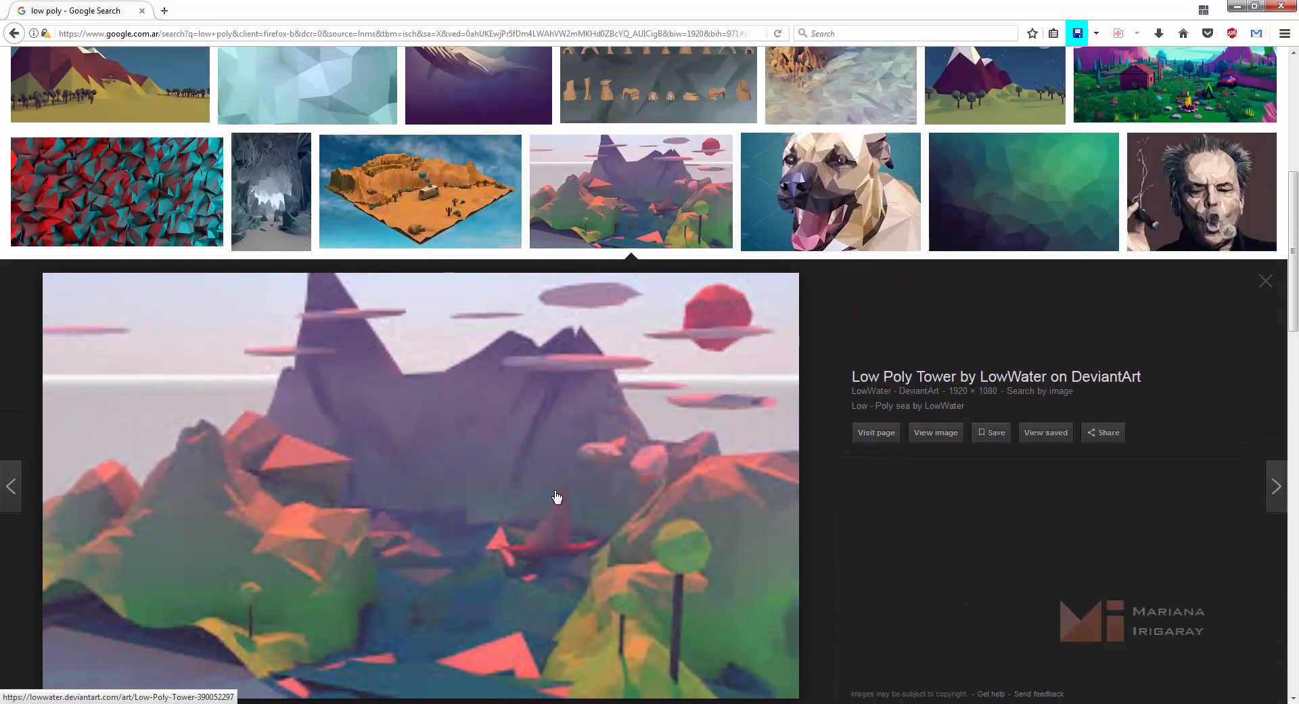
{"action": "scroll", "coordinate": [556, 498], "scroll_direction": "up", "scroll_amount": 6}
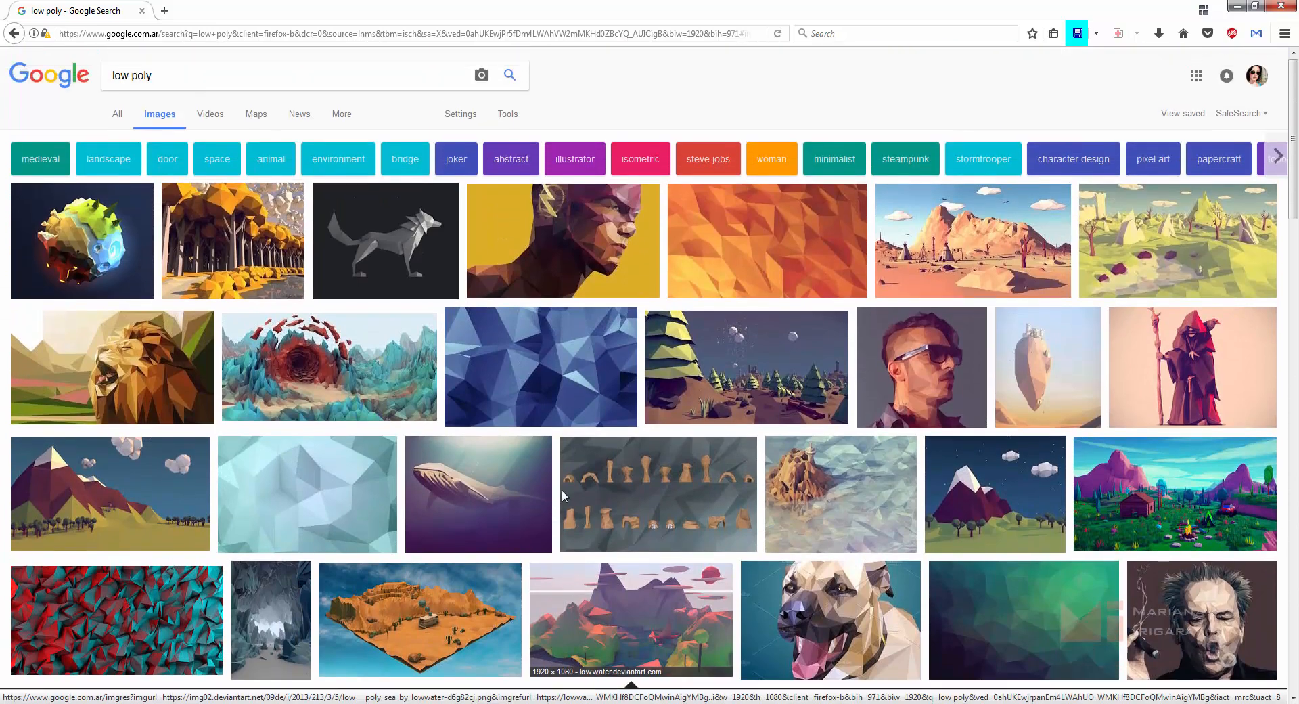
Preview the orange faceted Low Poly image by dsktps and the green Unity Community landscape with rocks and bare trees.
{"action": "left_click", "coordinate": [812, 288]}
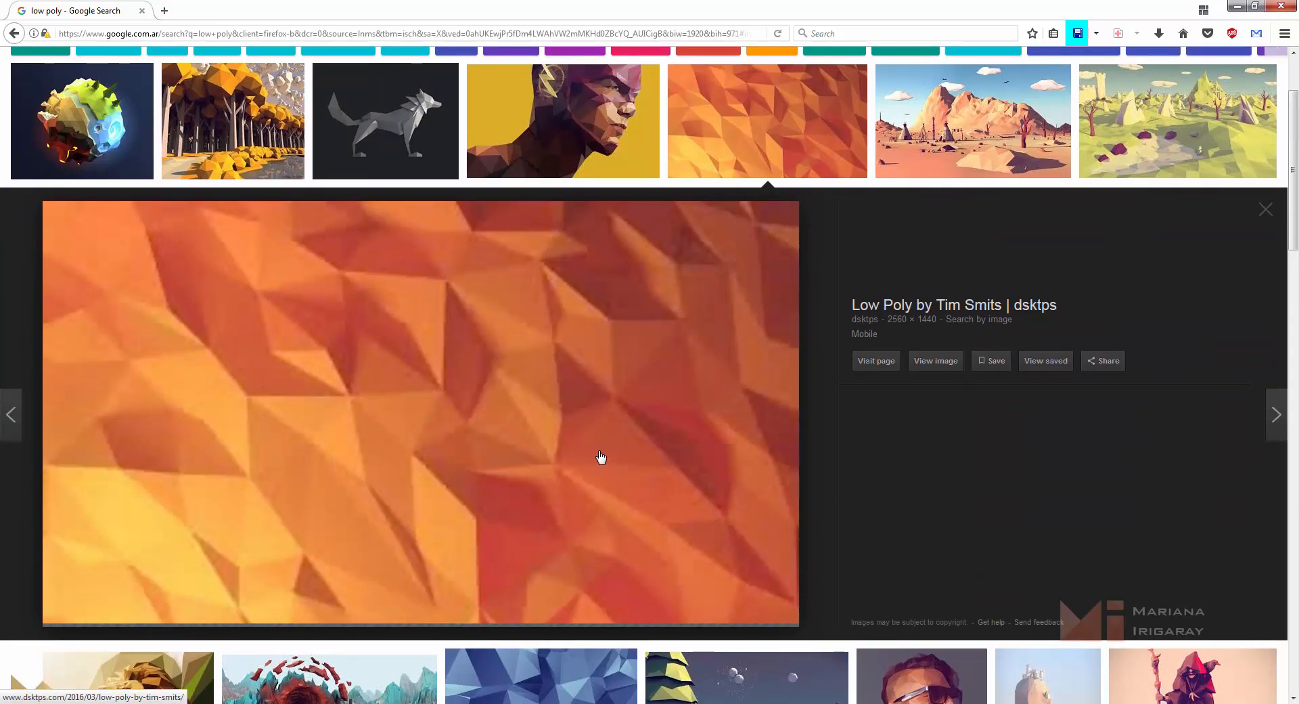
{"action": "scroll", "coordinate": [647, 453], "scroll_direction": "up", "scroll_amount": 3}
{"action": "left_click", "coordinate": [1168, 254]}
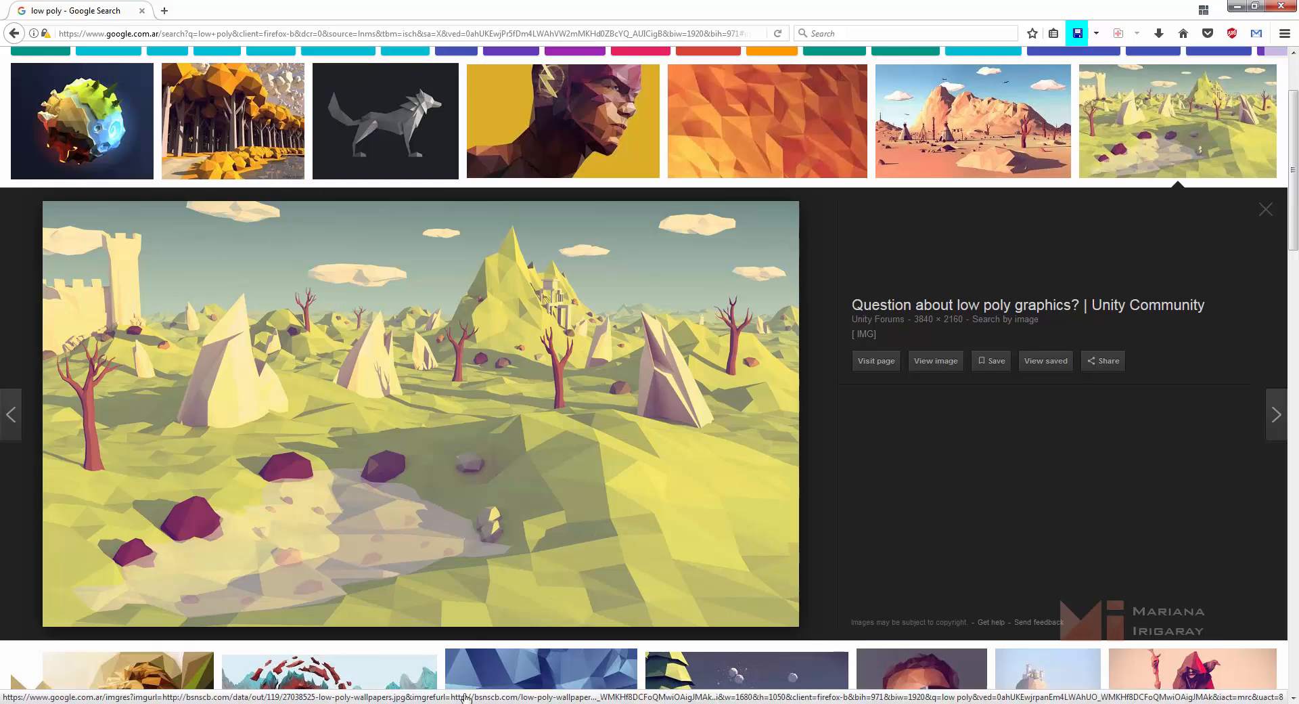
Switch to Autodesk Maya and create a polygon plane at the centre of the grid.
{"action": "mouse_move", "coordinate": [437, 696]}
{"action": "left_click", "coordinate": [485, 627]}
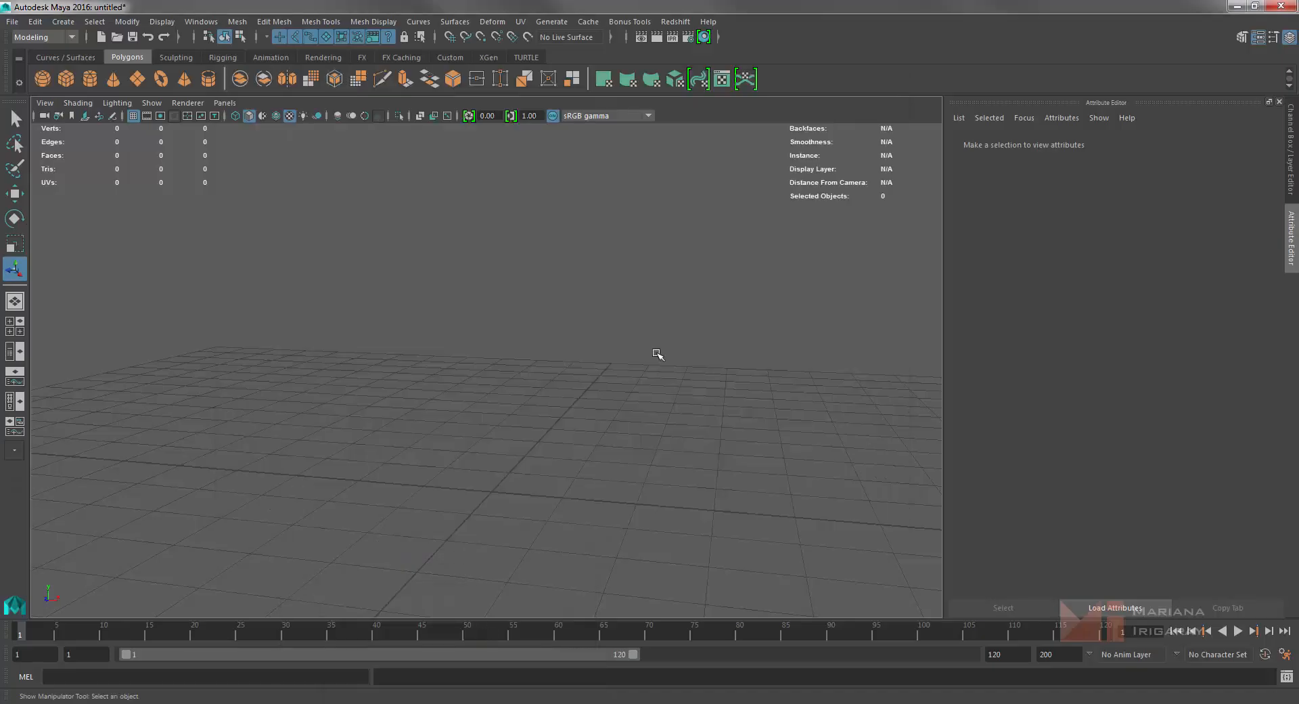
{"action": "scroll", "coordinate": [583, 425], "scroll_direction": "down", "scroll_amount": 3}
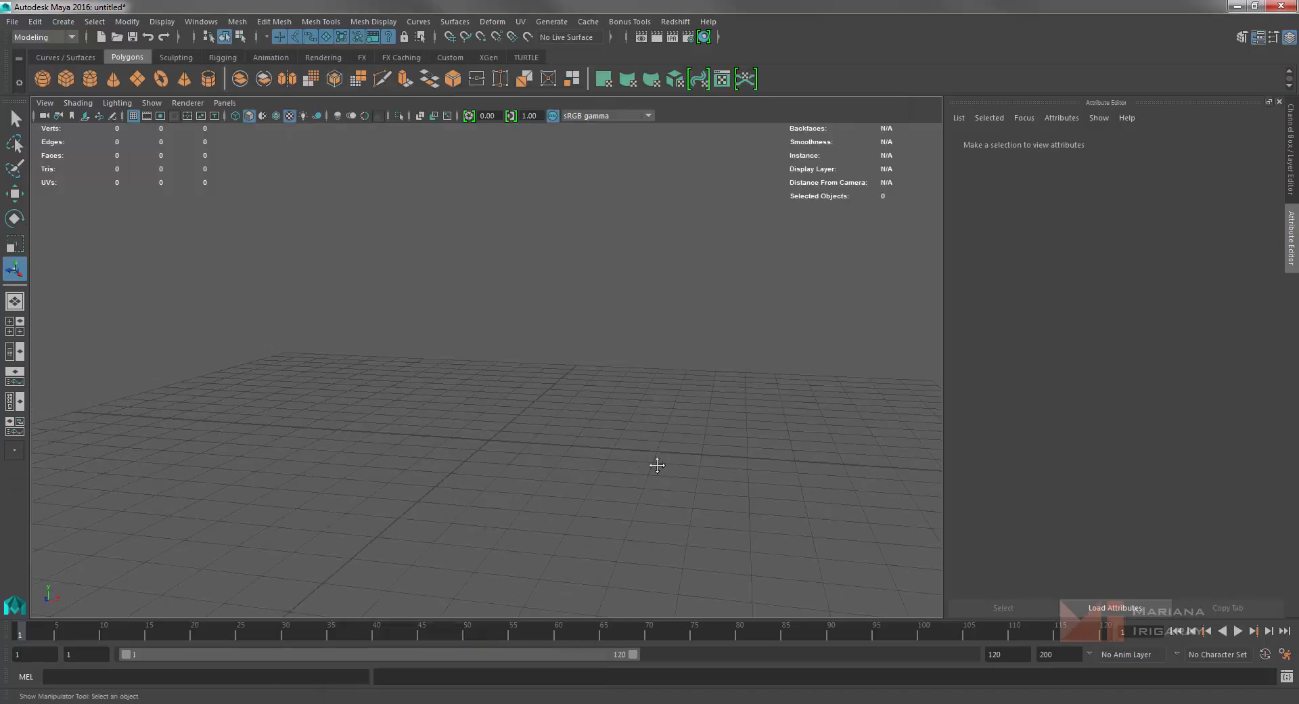
{"action": "left_click_drag", "start_coordinate": [603, 467], "coordinate": [493, 432], "text": "alt"}
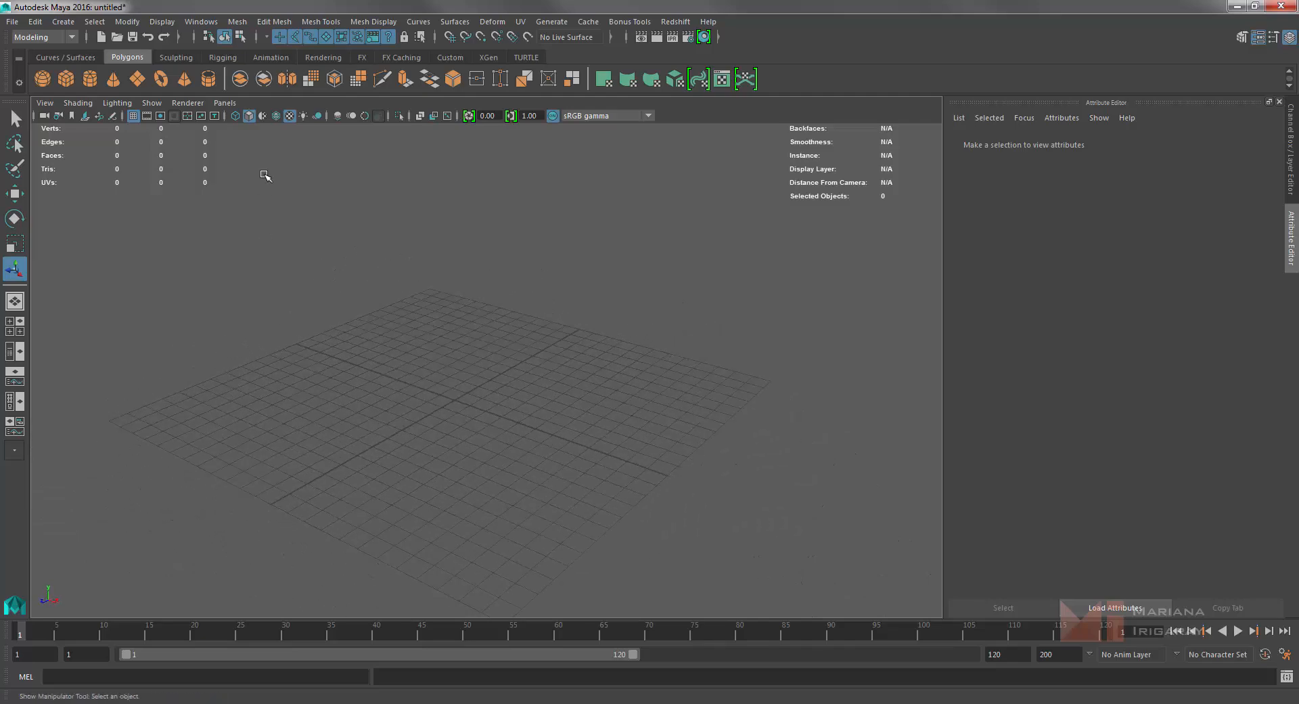
{"action": "left_click", "coordinate": [138, 81]}
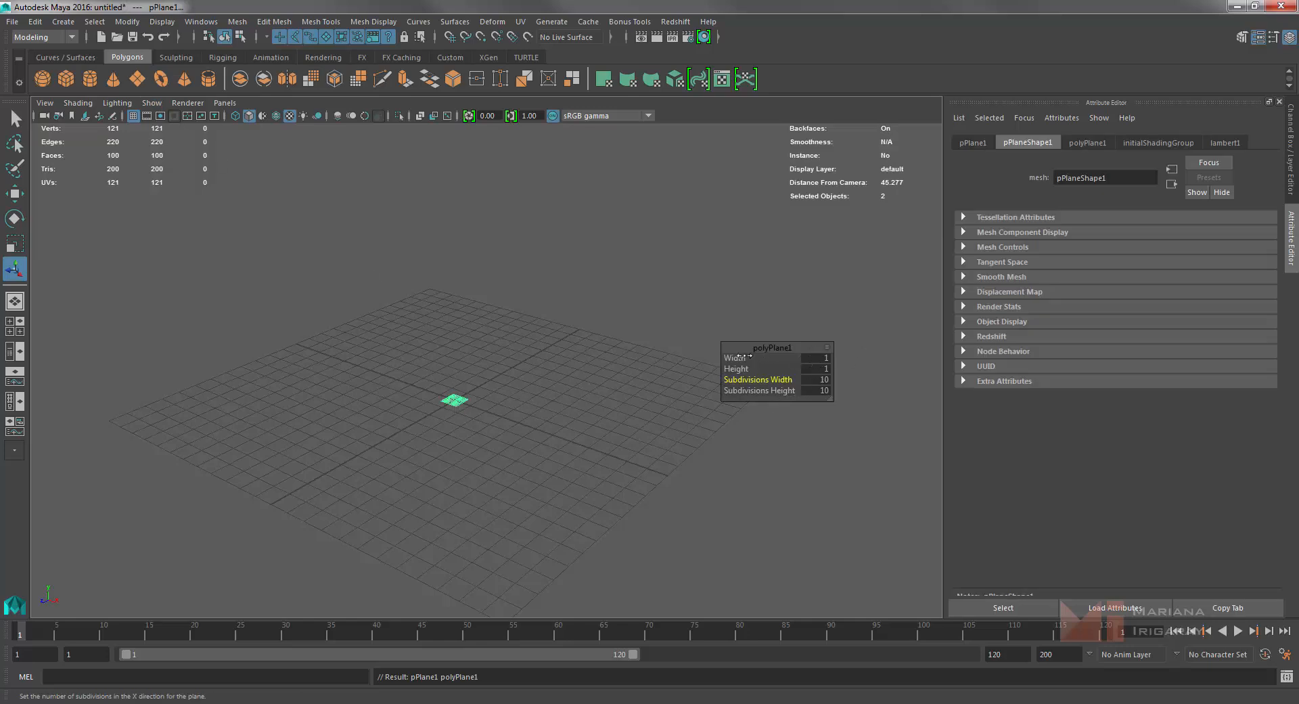
Enlarge the new plane to a width of 38.2 and a height of 35.2.
{"action": "left_click_drag", "start_coordinate": [744, 356], "coordinate": [917, 360]}
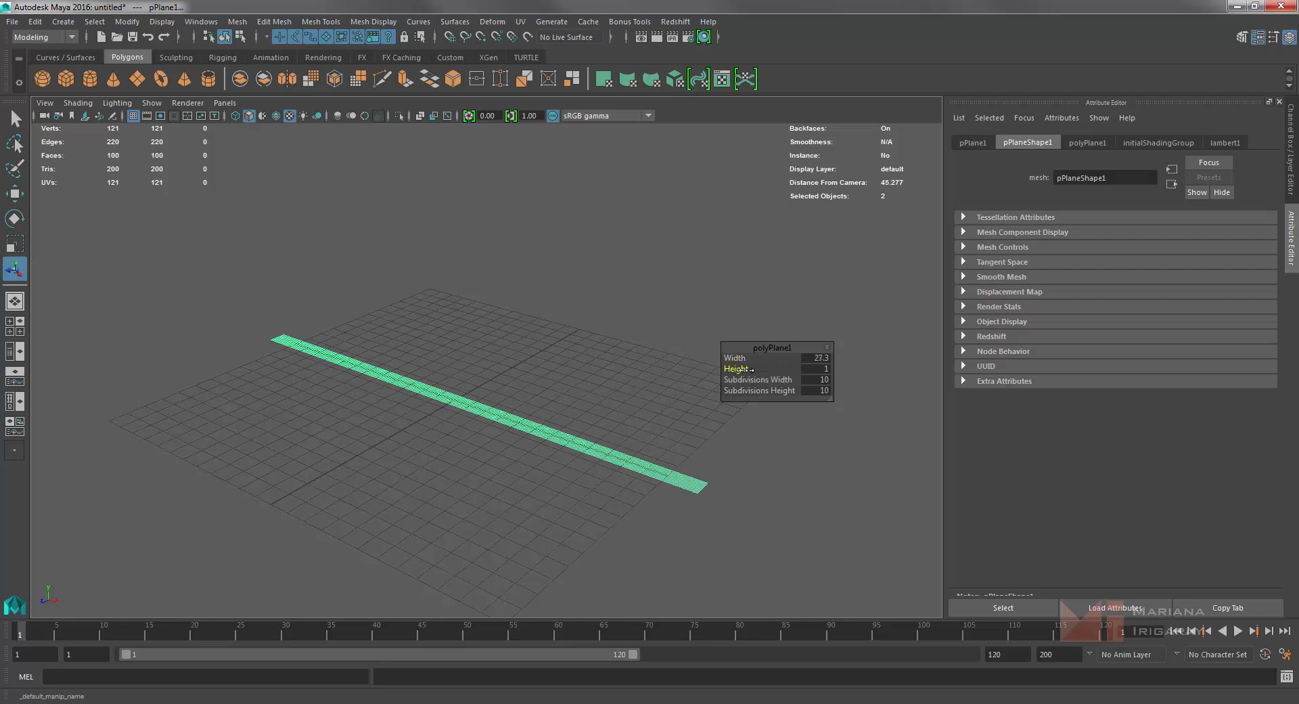
{"action": "left_click_drag", "start_coordinate": [750, 369], "coordinate": [968, 321]}
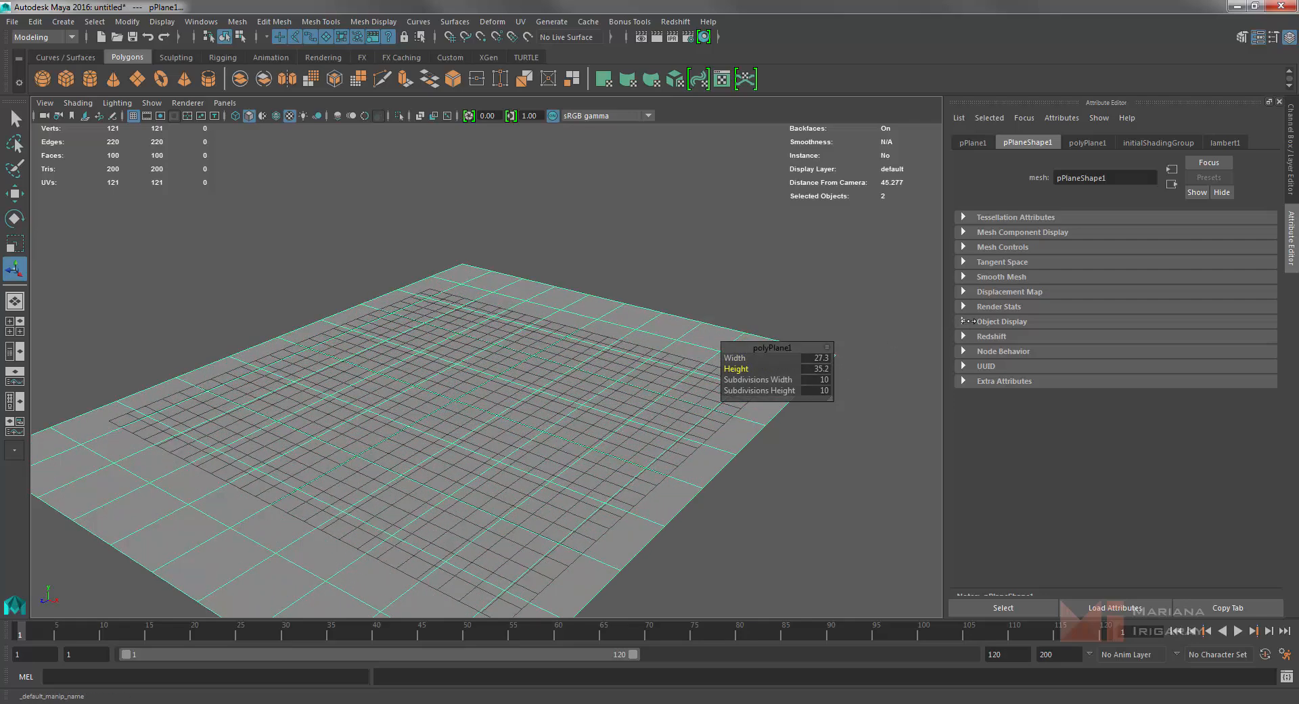
{"action": "left_click_drag", "start_coordinate": [761, 357], "coordinate": [812, 359]}
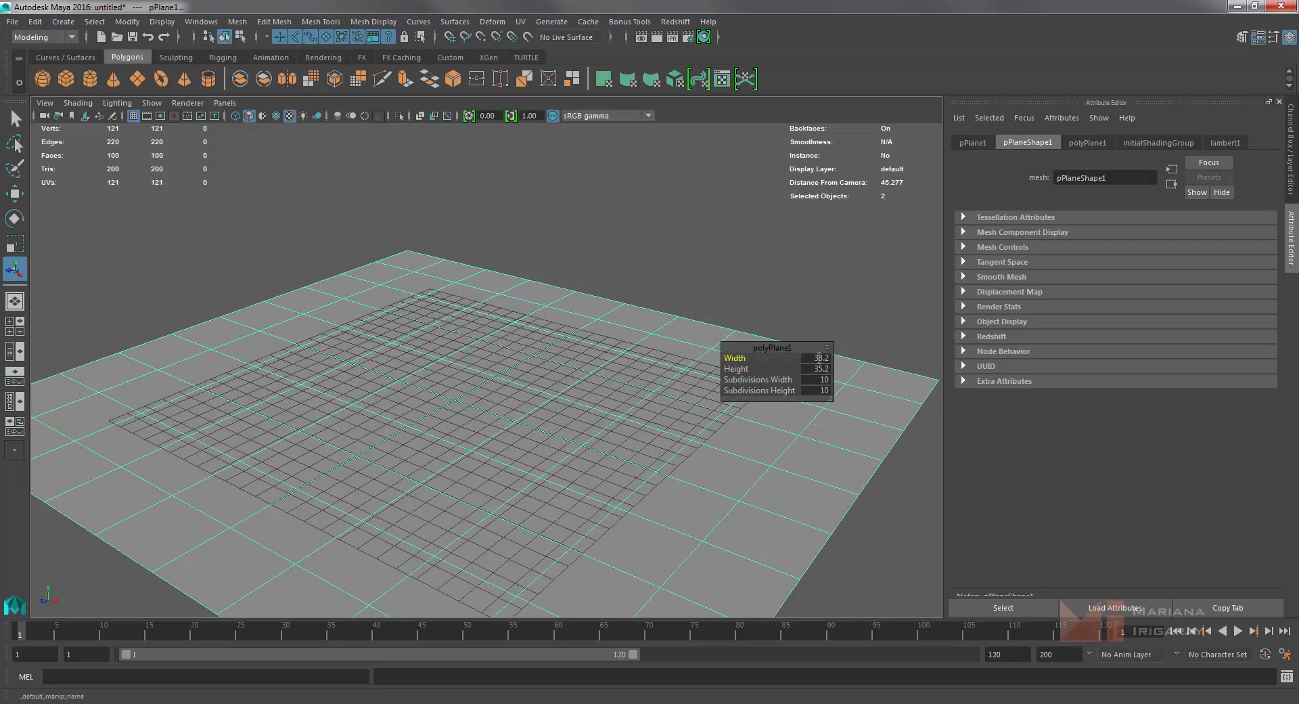
Set both the width and the height of the polygon plane to 100.
{"action": "left_click", "coordinate": [1085, 143]}
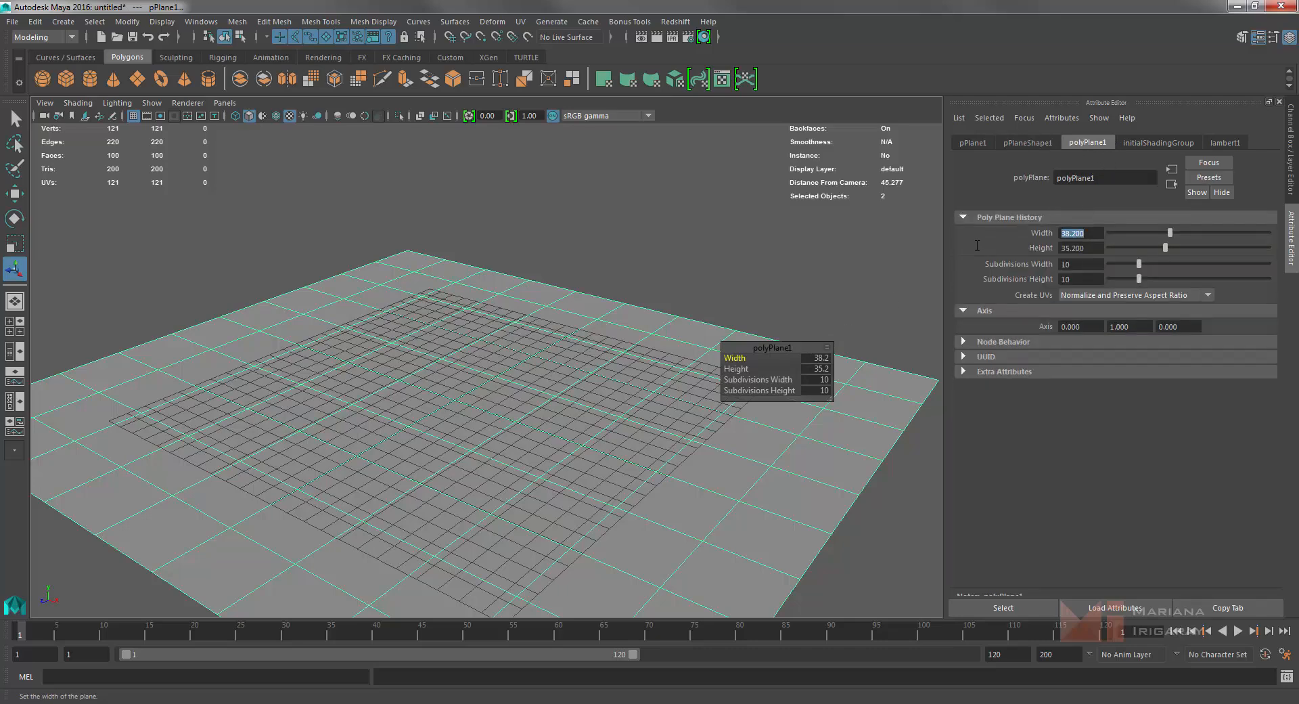
{"action": "type", "text": "100"}
{"action": "key", "text": "Return"}
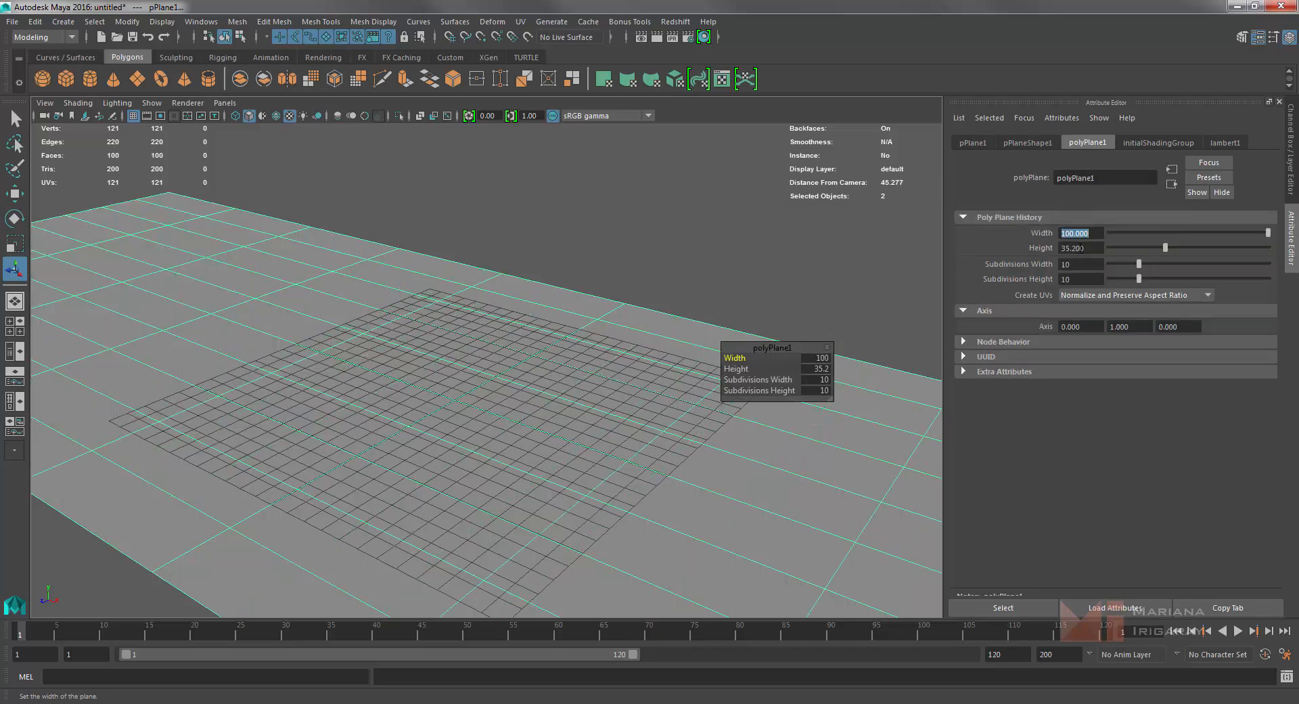
{"action": "key", "text": "Tab"}
{"action": "type", "text": "100"}
{"action": "key", "text": "Return"}
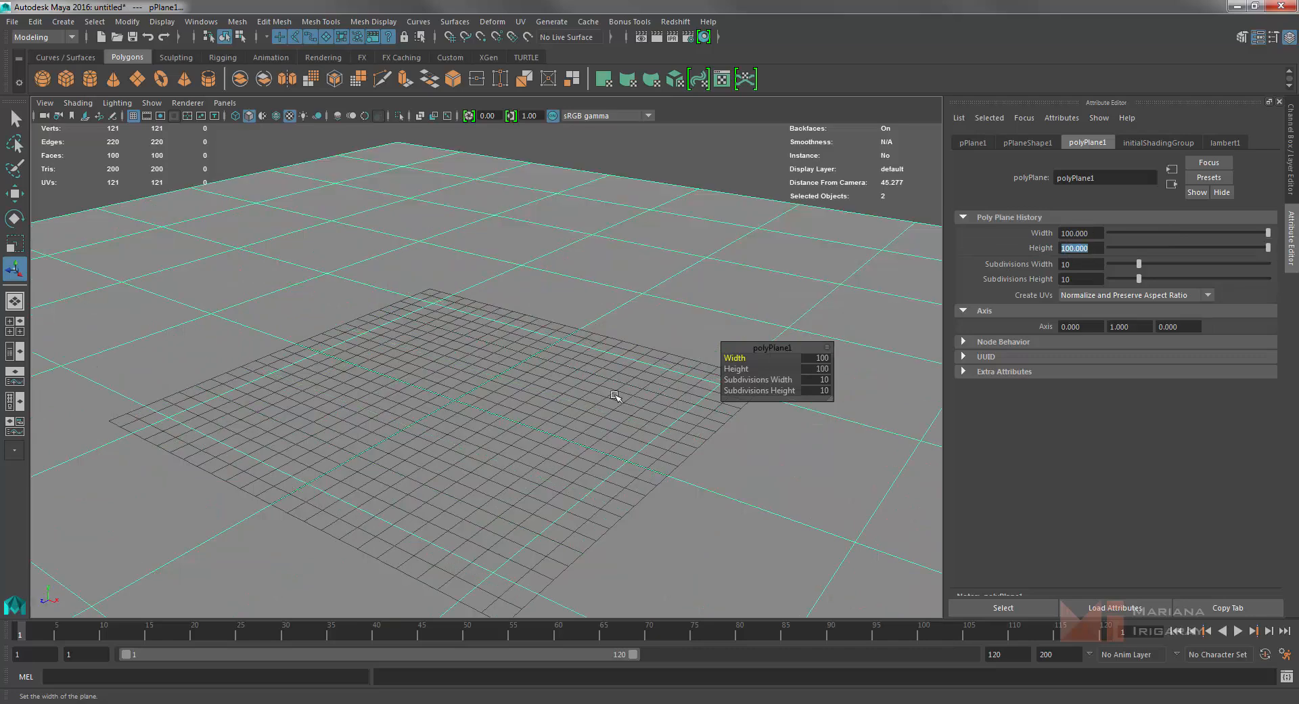
{"action": "scroll", "coordinate": [614, 396], "scroll_direction": "down", "scroll_amount": 5}
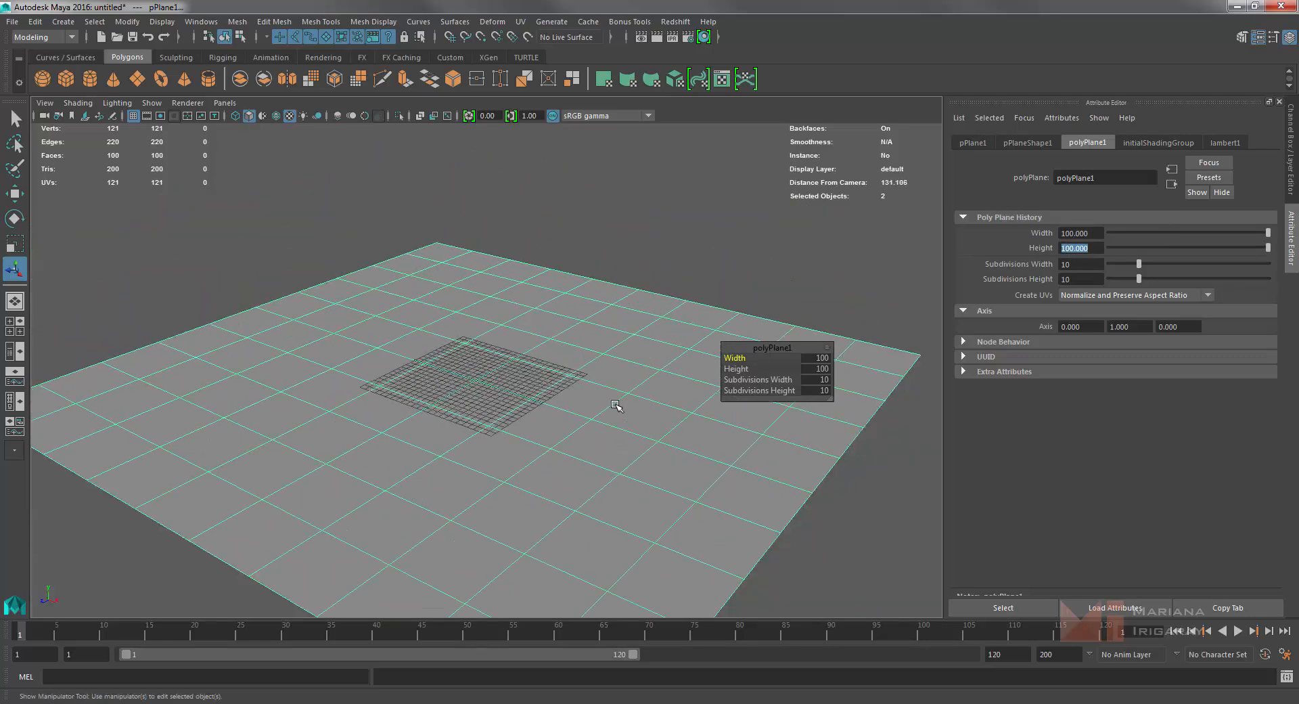
Set the plane's width and height subdivisions to 100 each and leave the plane selected.
{"action": "middle_click_drag", "start_coordinate": [611, 486], "coordinate": [615, 455], "text": "alt"}
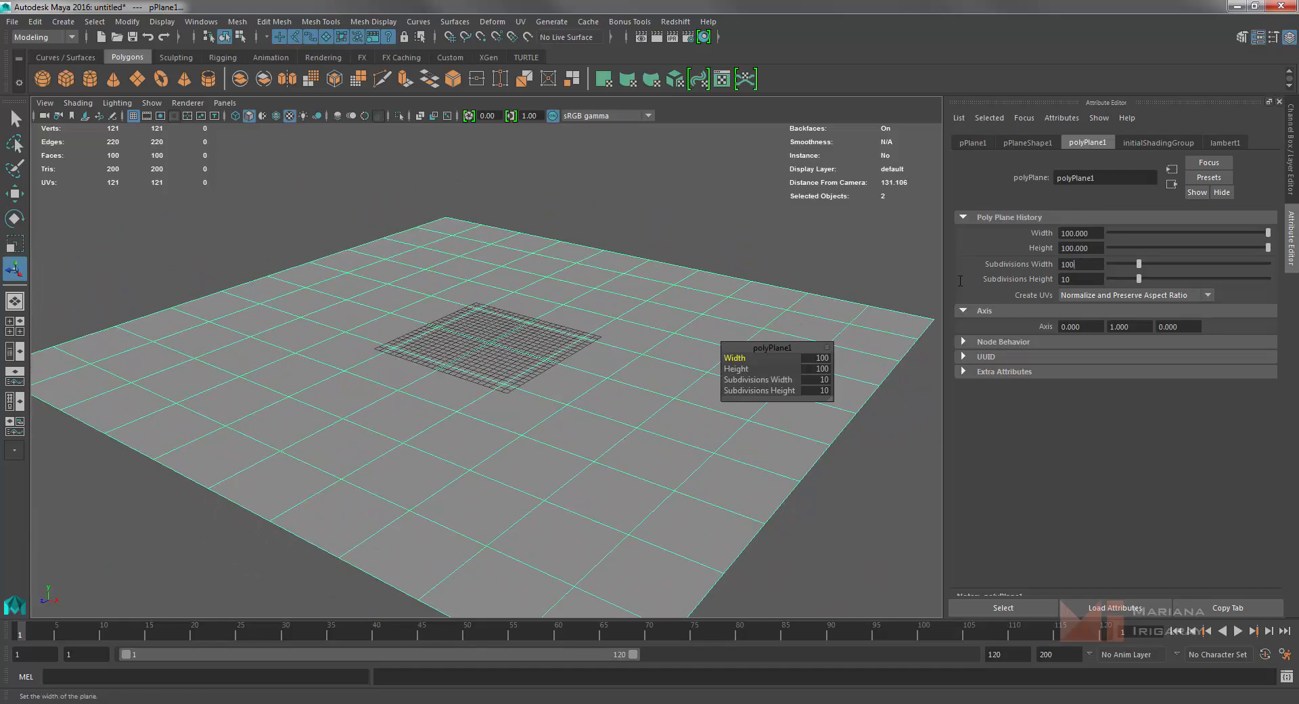
{"action": "left_click", "coordinate": [1061, 283]}
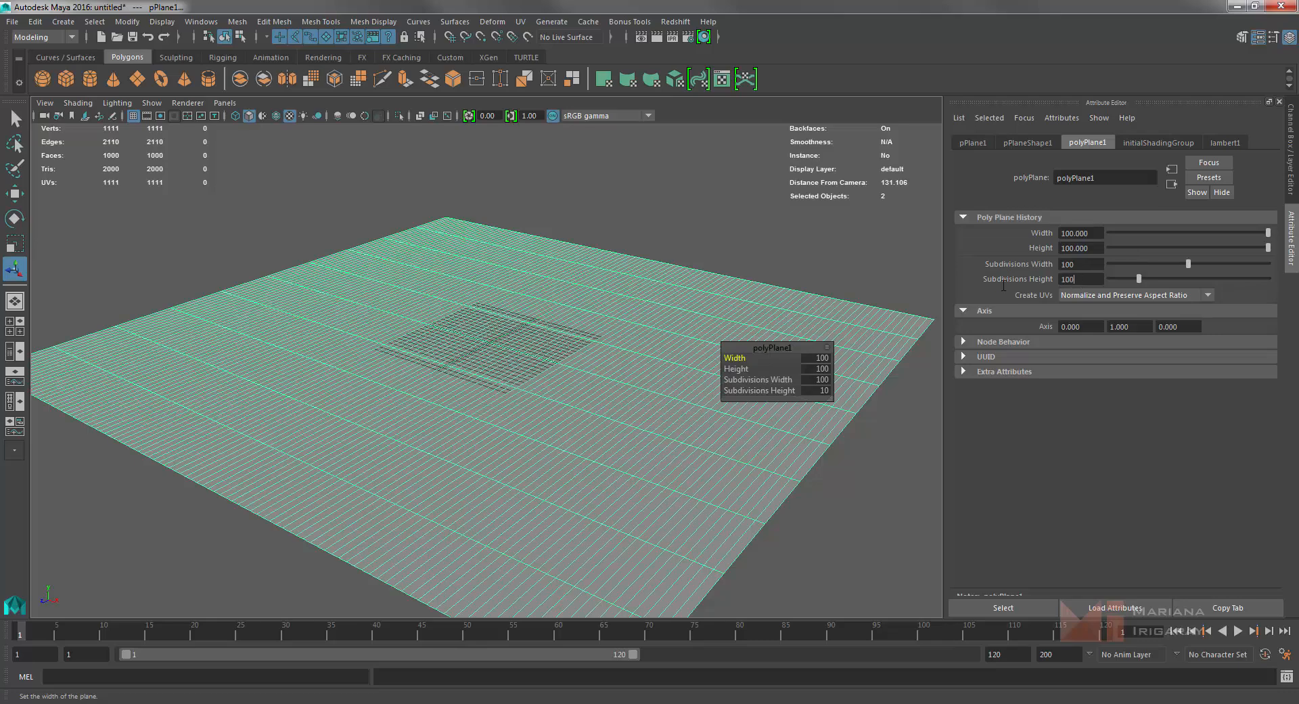
{"action": "type", "text": "0"}
{"action": "key", "text": "Return"}
{"action": "left_click", "coordinate": [823, 266]}
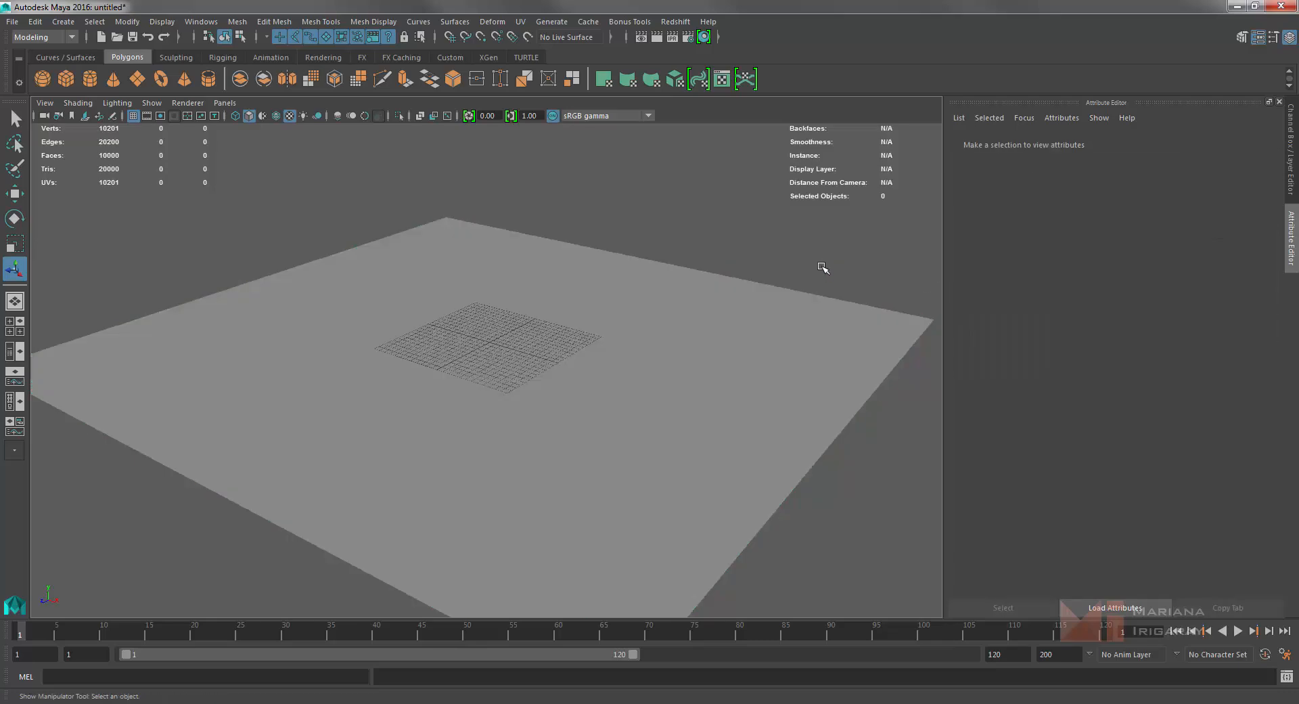
{"action": "left_click", "coordinate": [764, 374]}
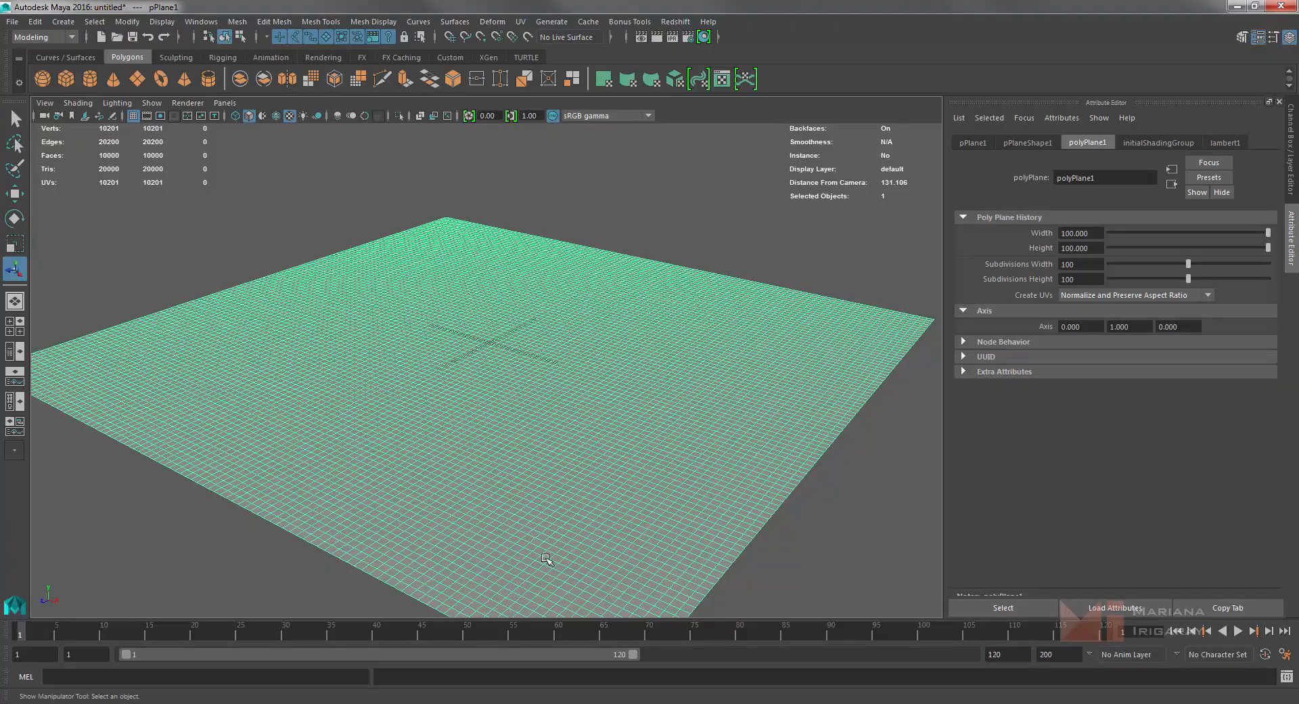
Raise a row of hills along the back half of the plane with the sculpting Grab tool.
{"action": "mouse_move", "coordinate": [637, 559]}
{"action": "left_mouse_down", "text": "alt"}
{"action": "mouse_move", "coordinate": [595, 525]}
{"action": "mouse_move", "coordinate": [591, 565]}
{"action": "mouse_move", "coordinate": [633, 540]}
{"action": "mouse_move", "coordinate": [632, 516]}
{"action": "mouse_move", "coordinate": [618, 530]}
{"action": "mouse_move", "coordinate": [624, 565]}
{"action": "mouse_move", "coordinate": [691, 568]}
{"action": "mouse_move", "coordinate": [632, 559]}
{"action": "left_mouse_up", "text": "alt"}
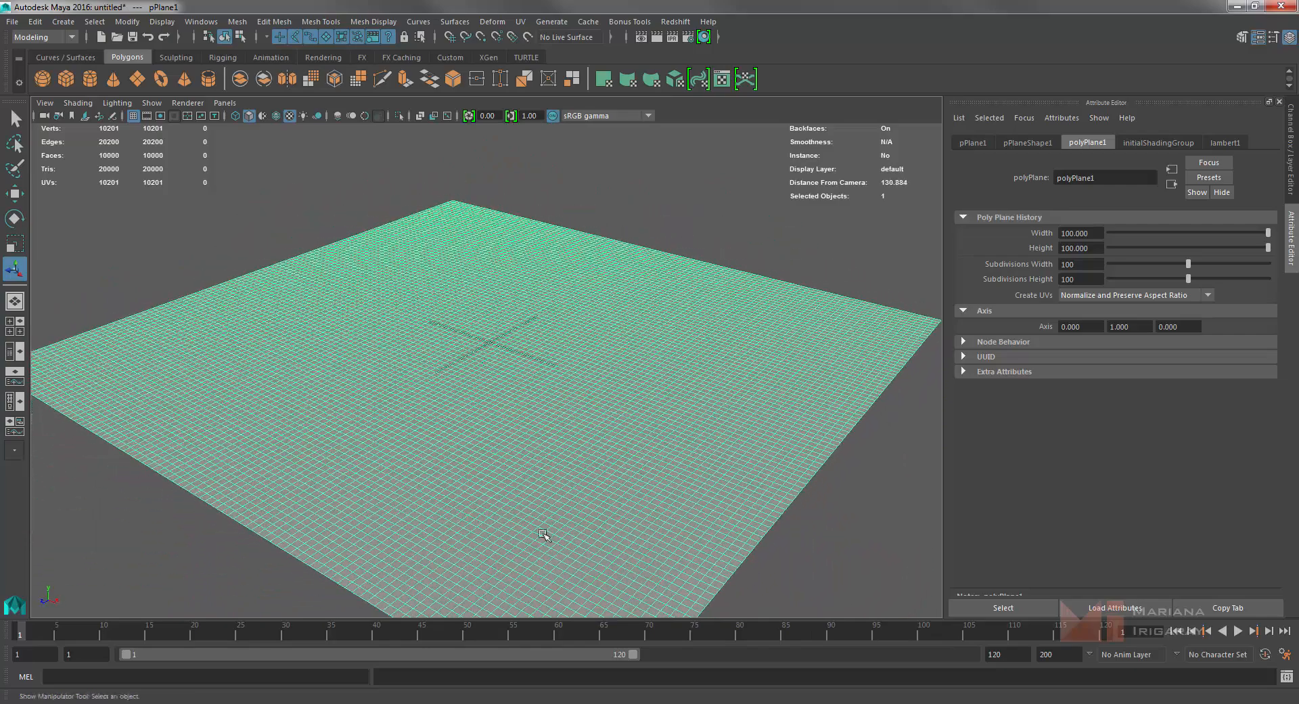
{"action": "left_click_drag", "start_coordinate": [612, 369], "coordinate": [633, 366], "text": "alt"}
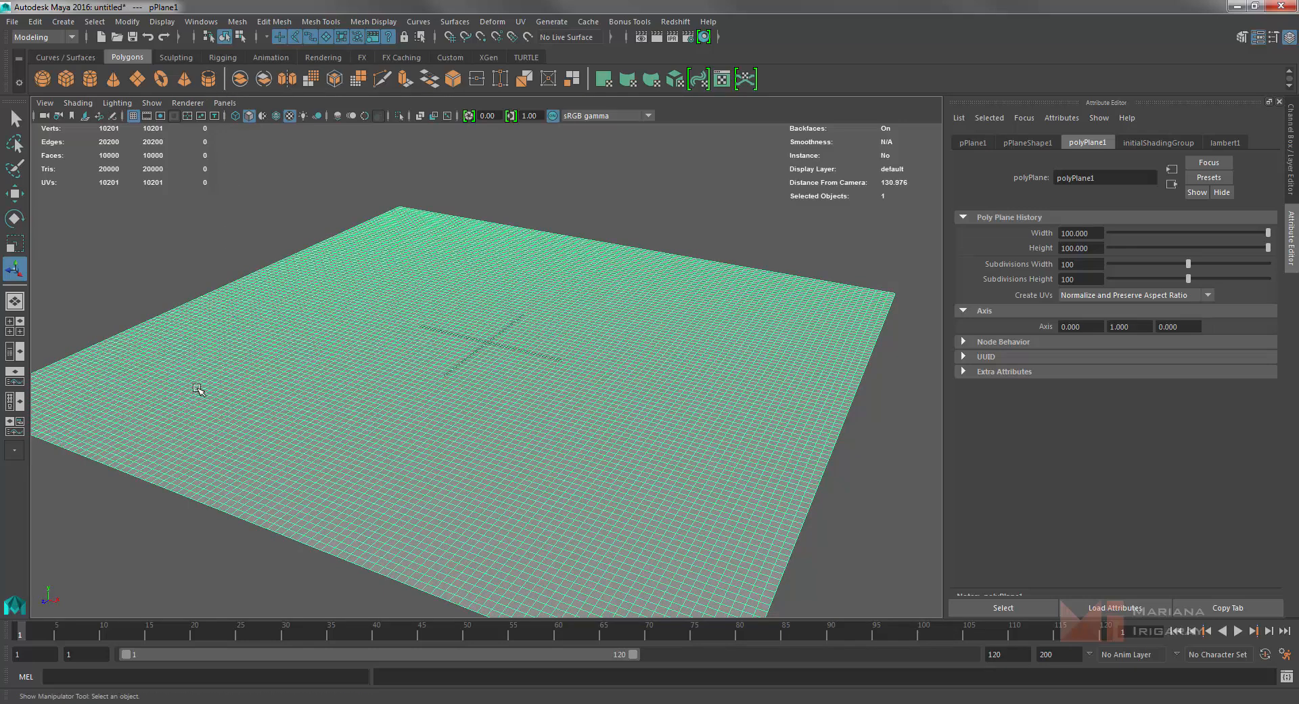
{"action": "left_click", "coordinate": [174, 58]}
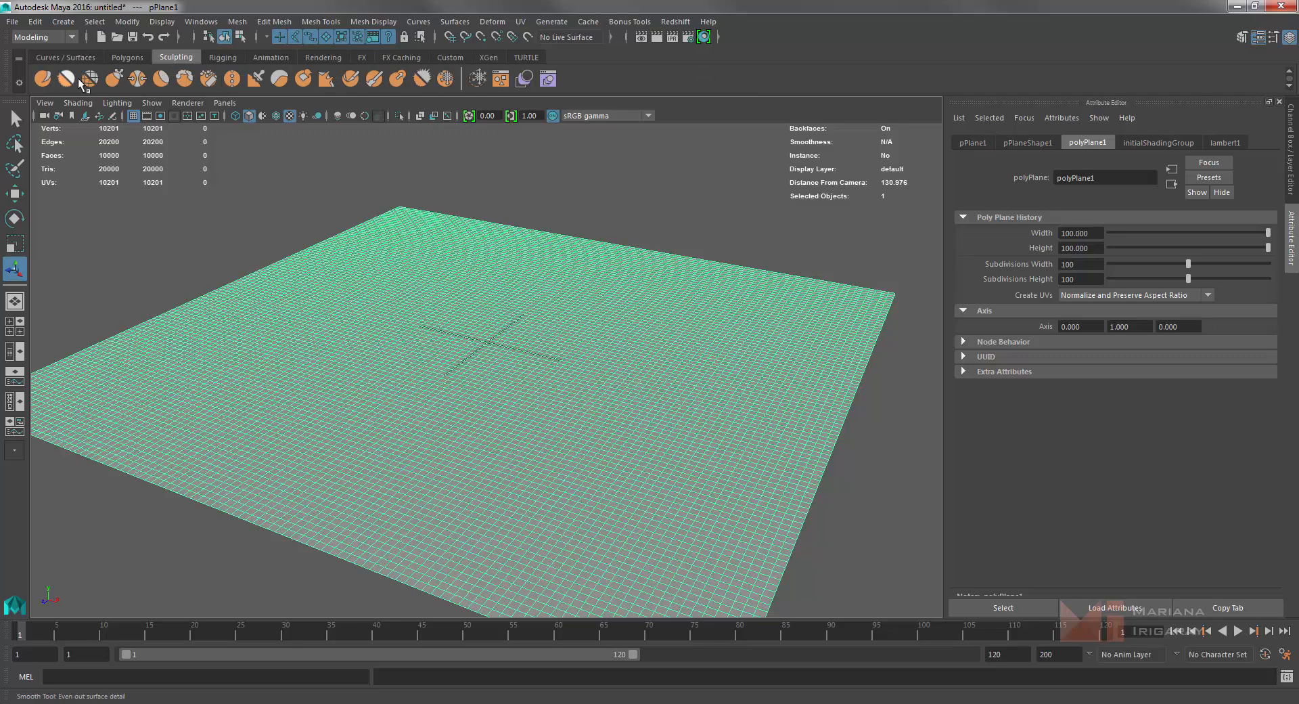
{"action": "left_click", "coordinate": [114, 79]}
{"action": "left_click_drag", "start_coordinate": [261, 365], "coordinate": [271, 328]}
{"action": "left_click_drag", "start_coordinate": [384, 305], "coordinate": [396, 220]}
{"action": "left_click_drag", "start_coordinate": [597, 299], "coordinate": [602, 252]}
{"action": "left_click_drag", "start_coordinate": [567, 290], "coordinate": [574, 258]}
{"action": "left_click_drag", "start_coordinate": [727, 309], "coordinate": [767, 287]}
{"action": "left_click_drag", "start_coordinate": [613, 242], "coordinate": [614, 236]}
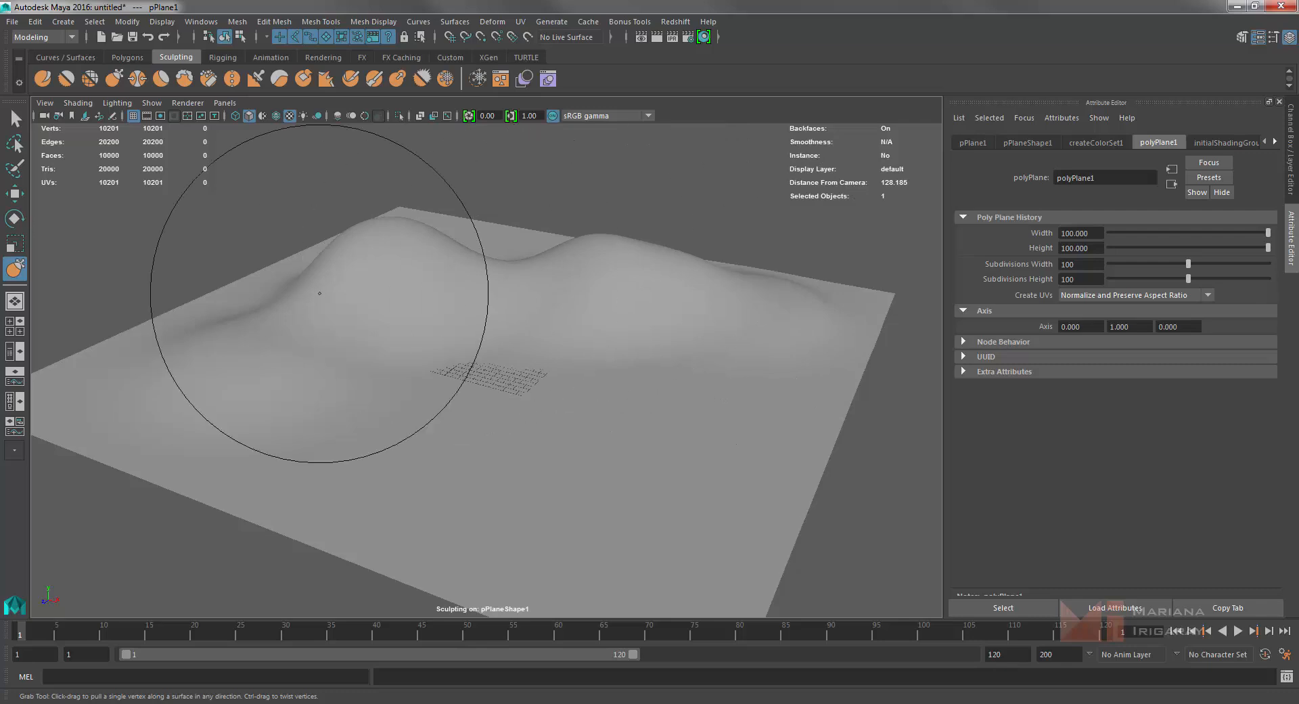
Reshape the lower left hill and pull the terrain's middle and front downward with the Grab tool.
{"action": "left_click_drag", "start_coordinate": [233, 326], "coordinate": [212, 317]}
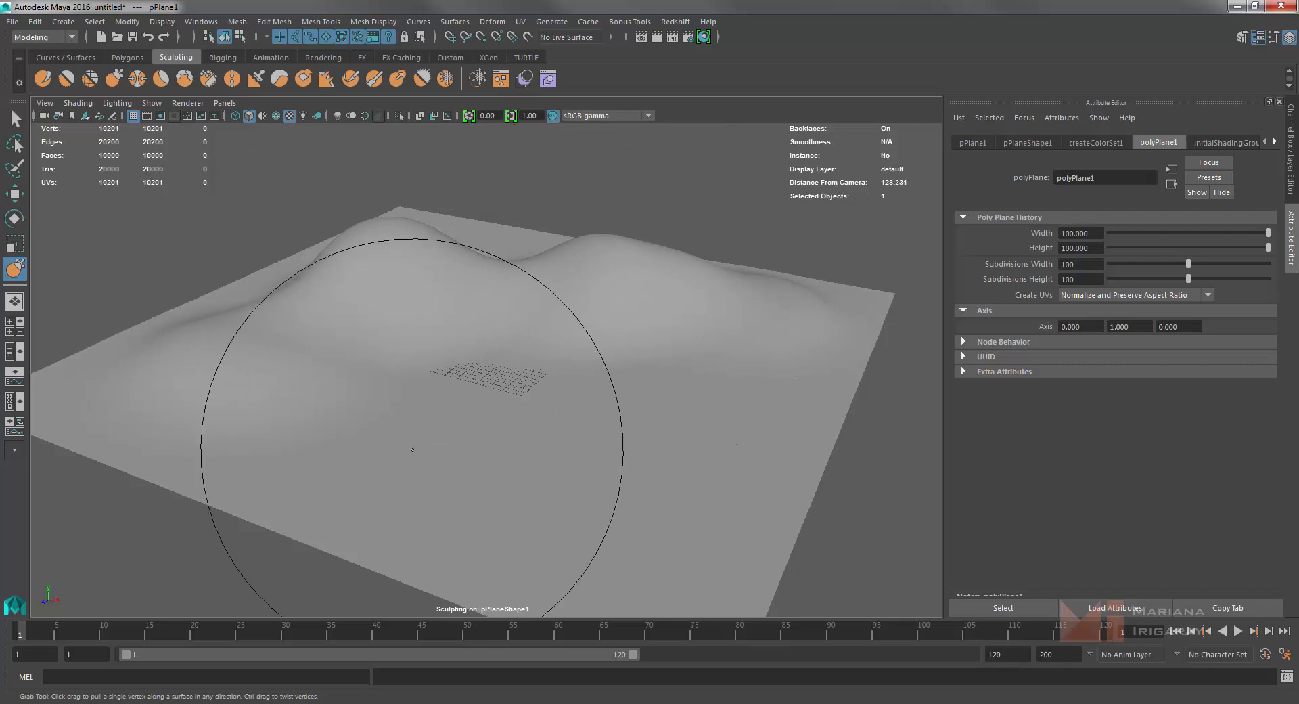
{"action": "left_click_drag", "start_coordinate": [490, 436], "coordinate": [500, 457]}
{"action": "left_click_drag", "start_coordinate": [546, 396], "coordinate": [587, 465]}
{"action": "left_click_drag", "start_coordinate": [640, 497], "coordinate": [615, 538]}
{"action": "left_click_drag", "start_coordinate": [611, 537], "coordinate": [597, 548]}
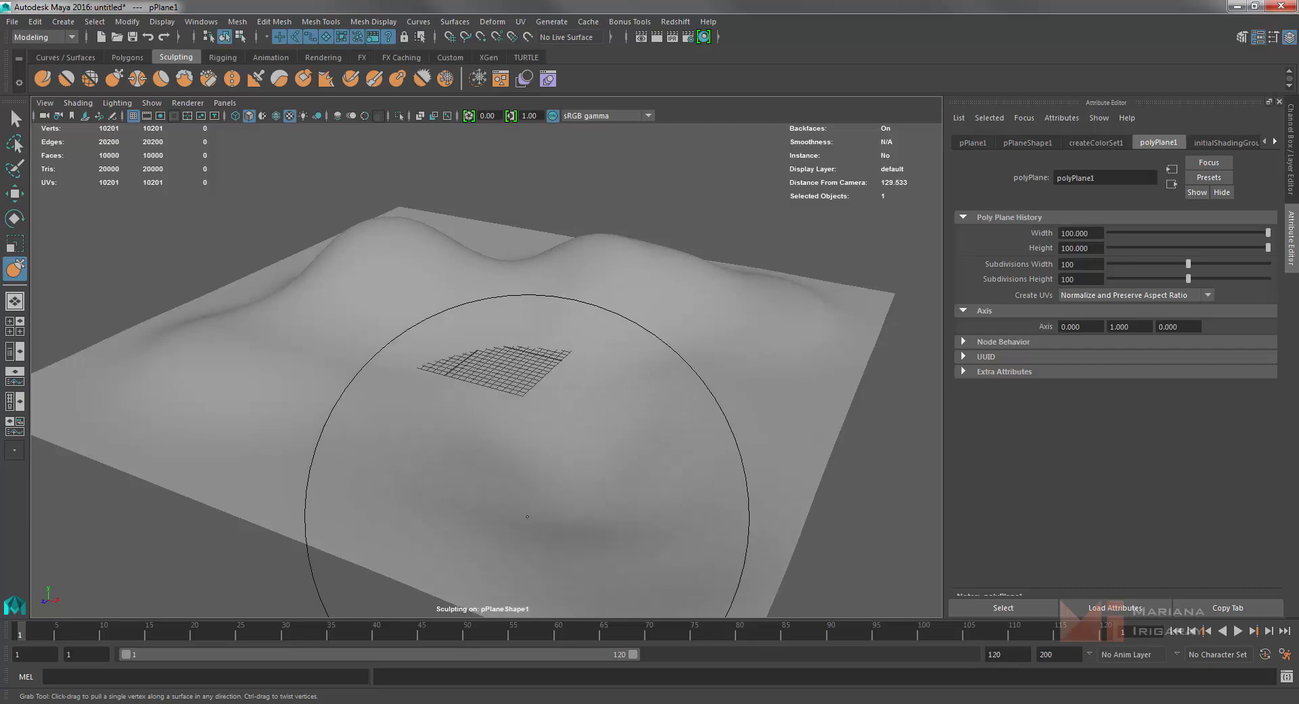
Pull the front left and front right slopes of the terrain down and adjust its centre with the Grab tool.
{"action": "left_click_drag", "start_coordinate": [410, 426], "coordinate": [408, 457]}
{"action": "left_click_drag", "start_coordinate": [410, 476], "coordinate": [410, 516]}
{"action": "left_click_drag", "start_coordinate": [684, 396], "coordinate": [702, 416]}
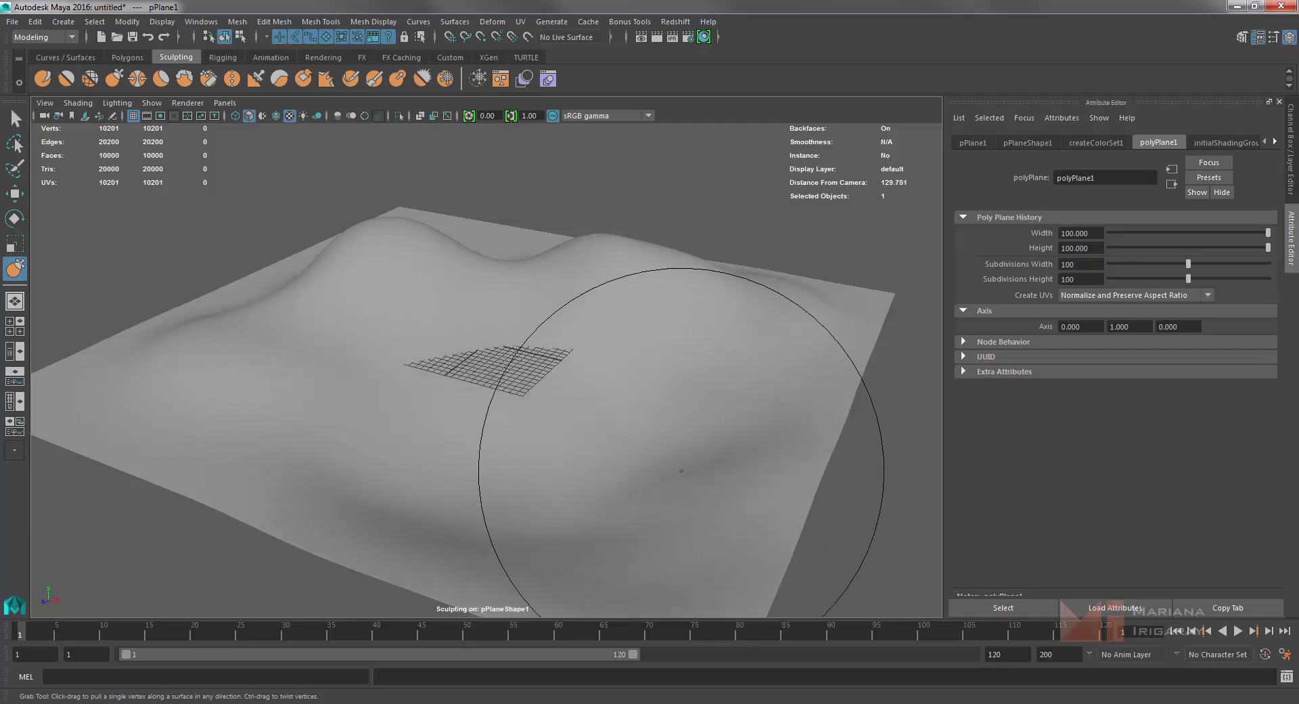
{"action": "mouse_move", "coordinate": [681, 469]}
{"action": "left_mouse_down"}
{"action": "mouse_move", "coordinate": [668, 528]}
{"action": "mouse_move", "coordinate": [611, 573]}
{"action": "left_mouse_up"}
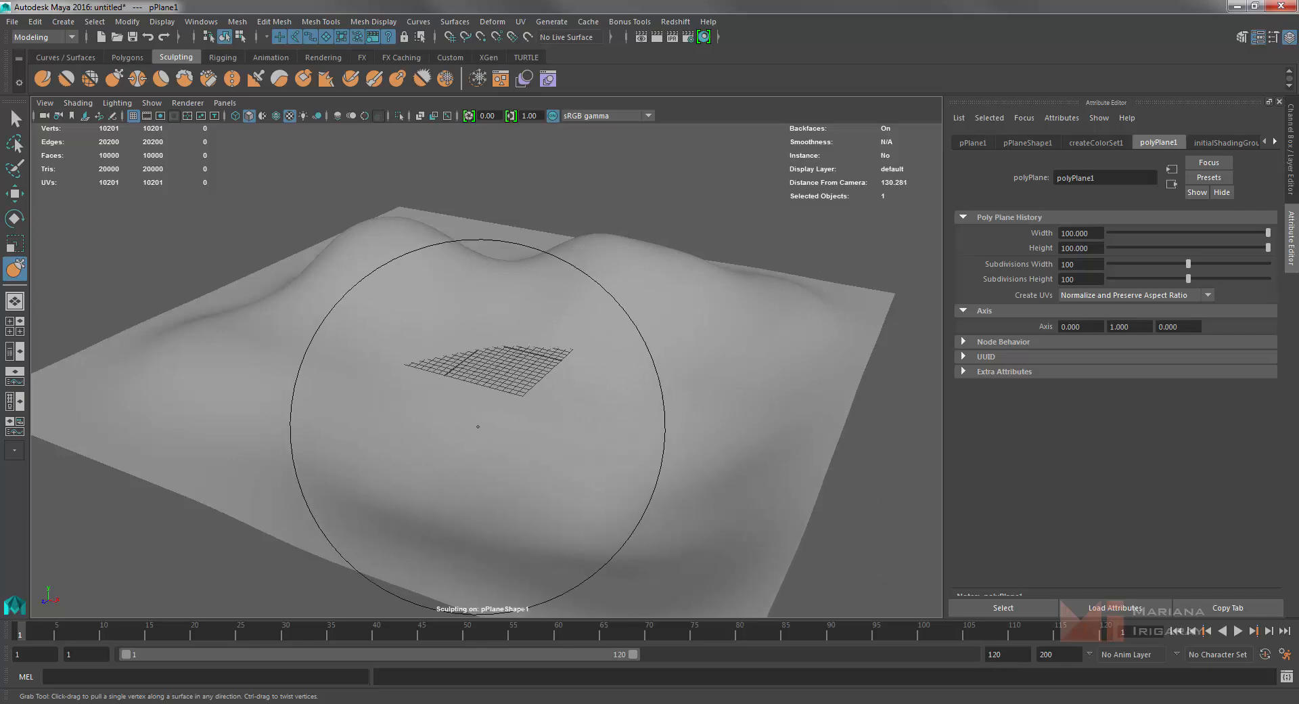
{"action": "left_click_drag", "start_coordinate": [503, 384], "coordinate": [506, 397]}
{"action": "mouse_move", "coordinate": [948, 519]}
{"action": "left_mouse_down", "text": "alt"}
{"action": "mouse_move", "coordinate": [823, 485]}
{"action": "mouse_move", "coordinate": [748, 499]}
{"action": "left_mouse_up", "text": "alt"}
{"action": "left_click_drag", "start_coordinate": [465, 366], "coordinate": [476, 365]}
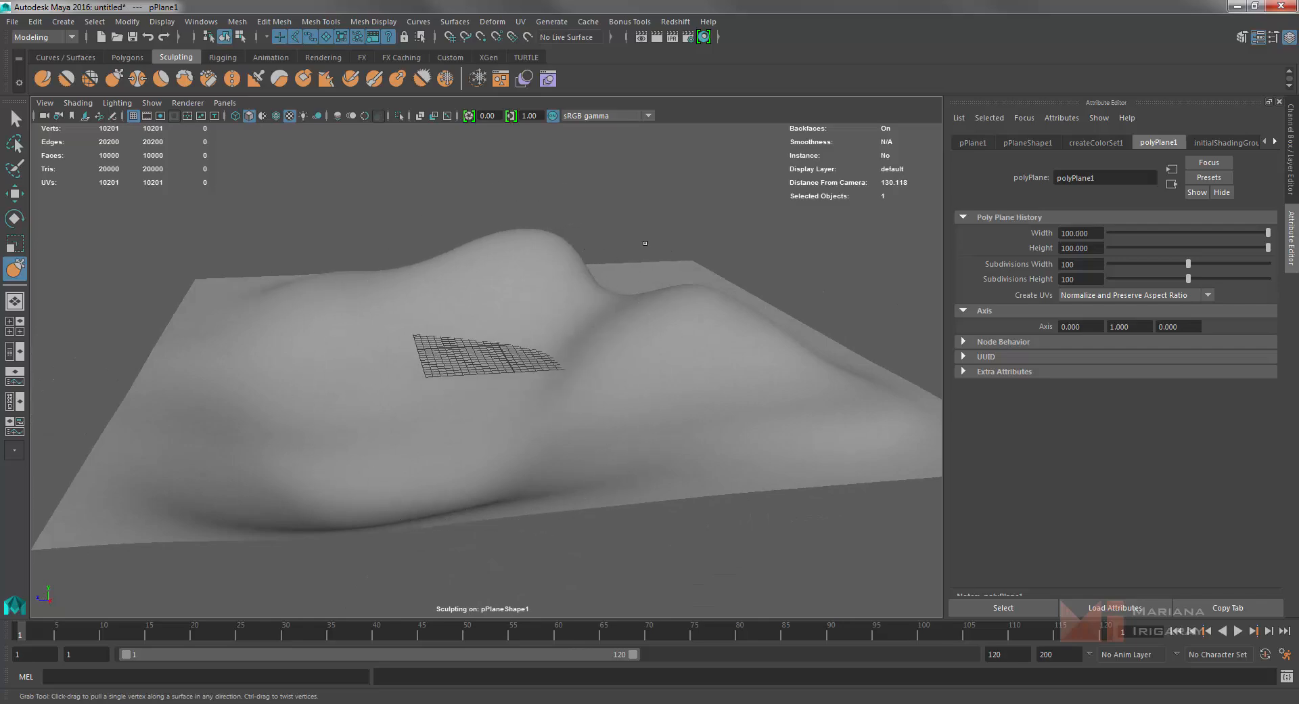
Leave sculpting and examine the terrain's shape and wireframe from several angles and distances.
{"action": "mouse_move", "coordinate": [725, 305]}
{"action": "left_mouse_down", "text": "alt"}
{"action": "mouse_move", "coordinate": [734, 345]}
{"action": "mouse_move", "coordinate": [746, 314]}
{"action": "mouse_move", "coordinate": [780, 290]}
{"action": "mouse_move", "coordinate": [802, 318]}
{"action": "mouse_move", "coordinate": [799, 300]}
{"action": "left_mouse_up", "text": "alt"}
{"action": "left_click_drag", "start_coordinate": [681, 426], "coordinate": [771, 402], "text": "alt"}
{"action": "scroll", "coordinate": [497, 264], "scroll_direction": "up", "scroll_amount": 6}
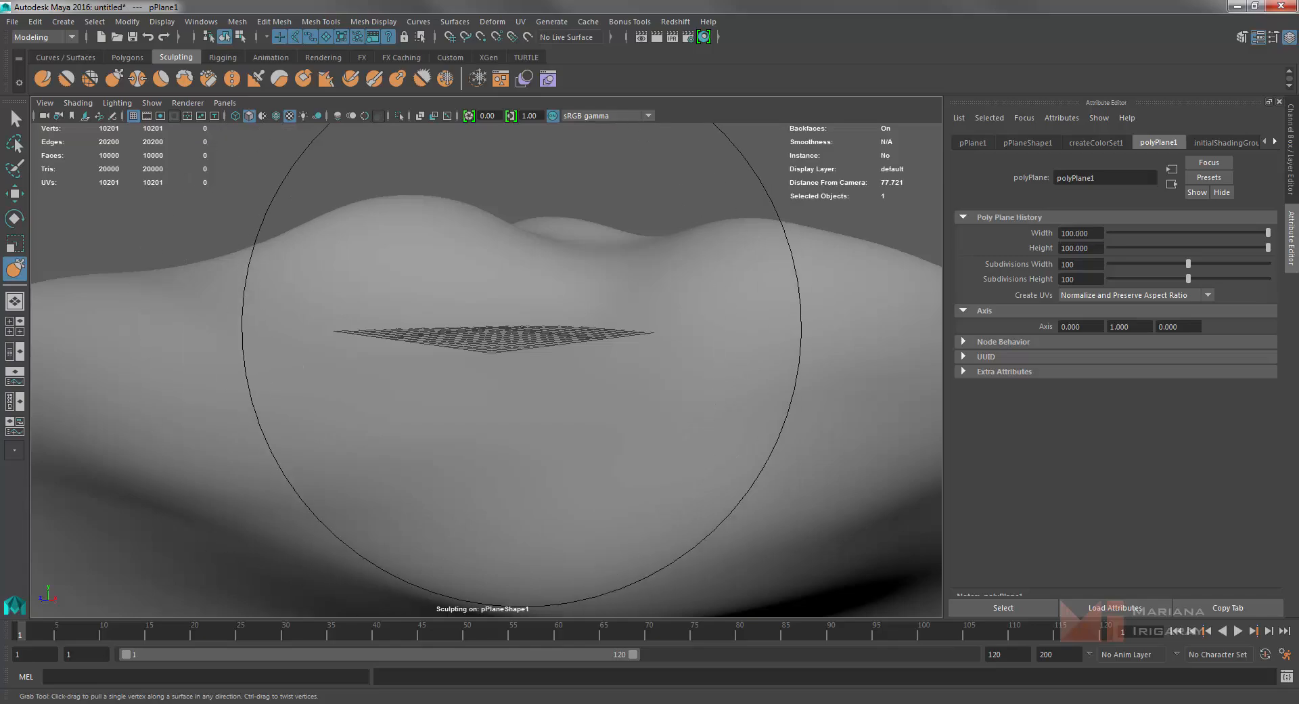
{"action": "scroll", "coordinate": [504, 321], "scroll_direction": "down", "scroll_amount": 4}
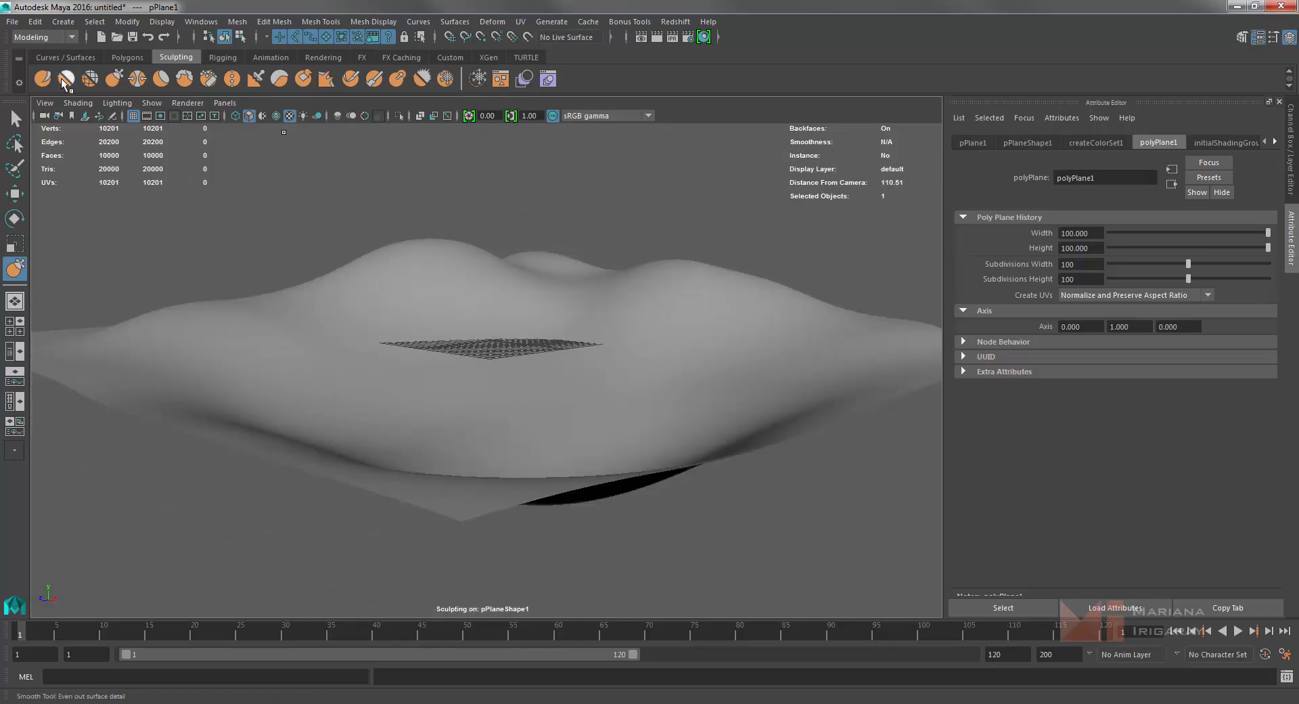
{"action": "key", "text": "q"}
{"action": "left_click_drag", "start_coordinate": [284, 234], "coordinate": [321, 254], "text": "alt"}
{"action": "scroll", "coordinate": [351, 268], "scroll_direction": "down", "scroll_amount": 3}
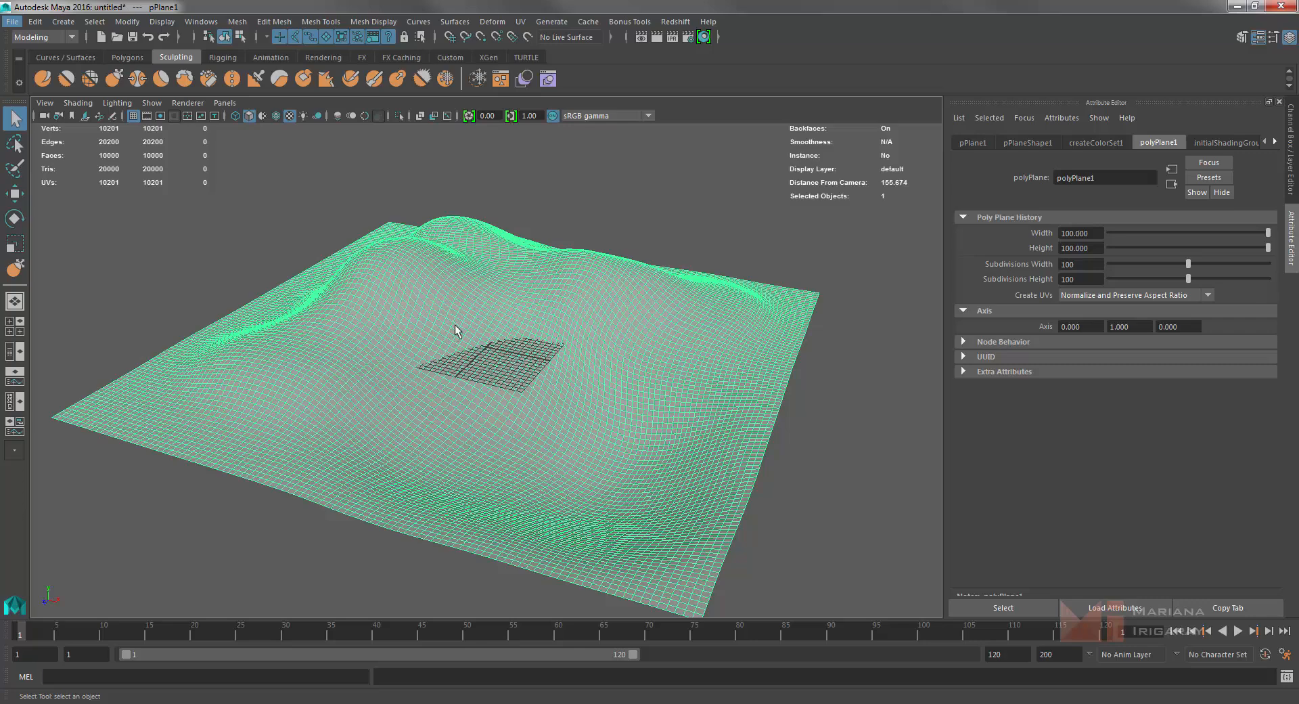
{"action": "mouse_move", "coordinate": [859, 507]}
{"action": "left_mouse_down", "text": "alt"}
{"action": "mouse_move", "coordinate": [801, 505]}
{"action": "mouse_move", "coordinate": [822, 496]}
{"action": "left_mouse_up", "text": "alt"}
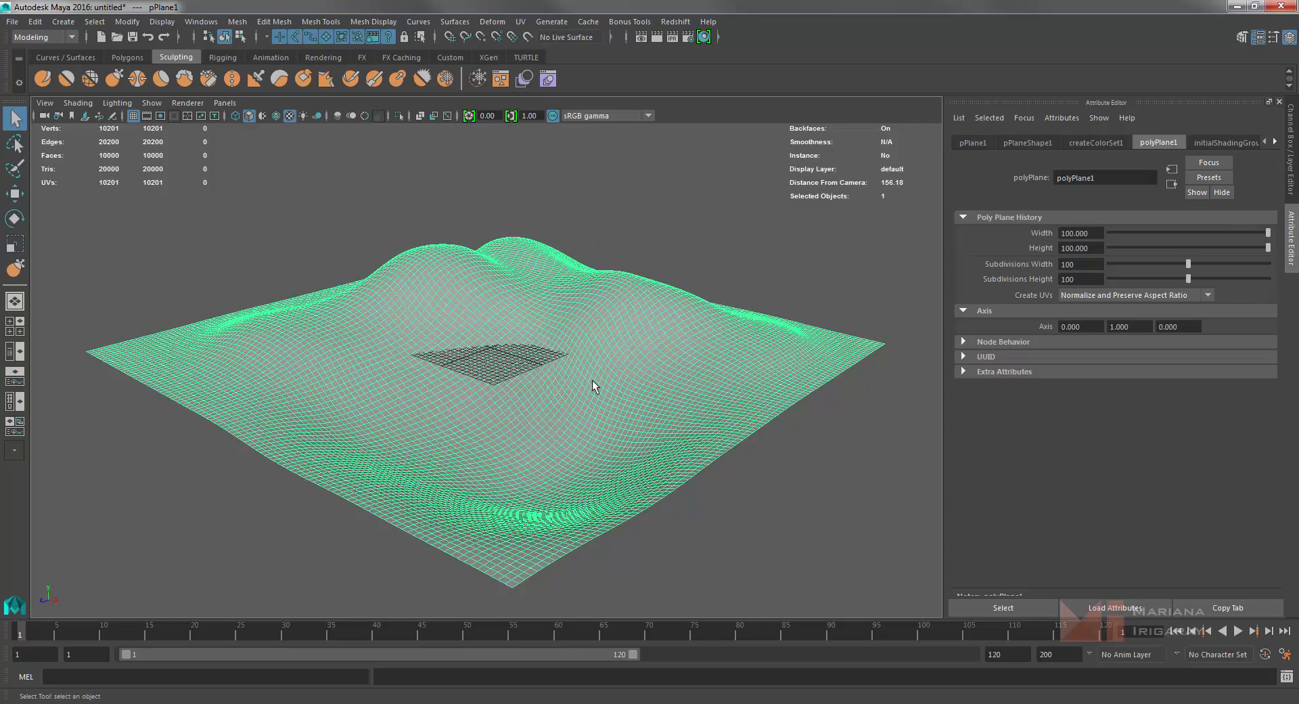
{"action": "scroll", "coordinate": [488, 289], "scroll_direction": "up", "scroll_amount": 4}
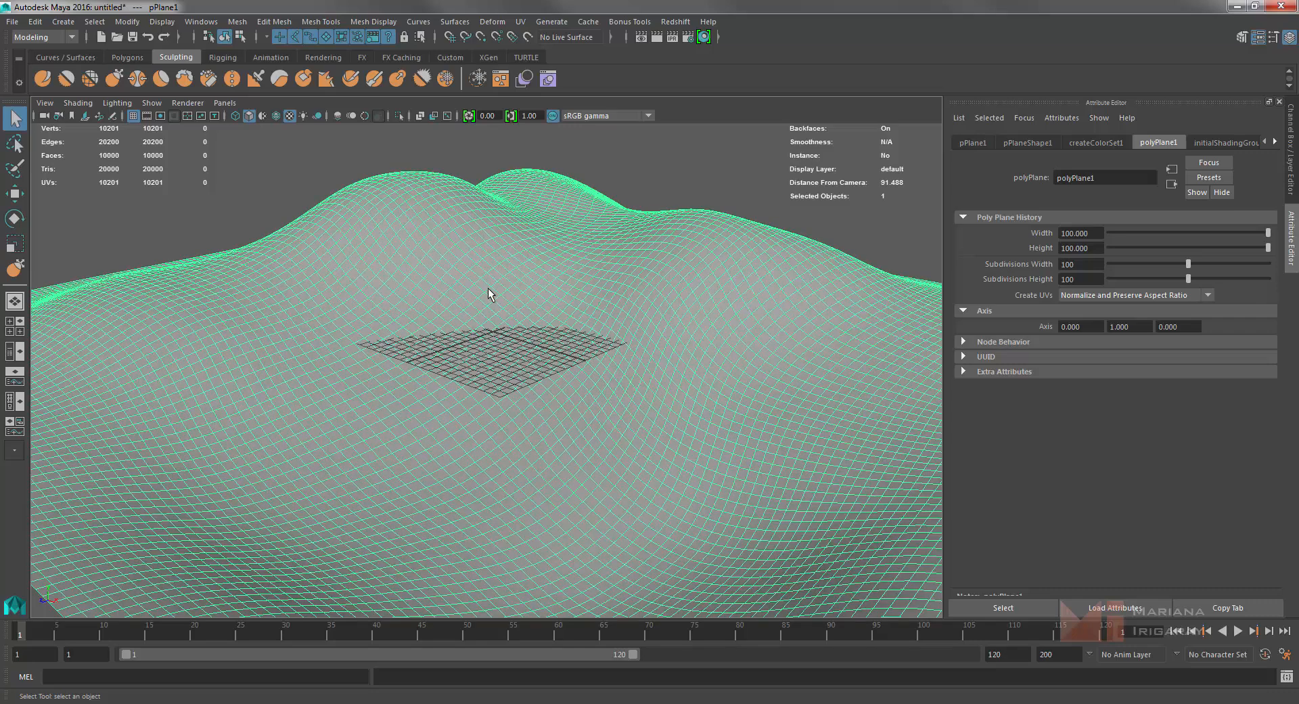
{"action": "scroll", "coordinate": [489, 289], "scroll_direction": "down", "scroll_amount": 4}
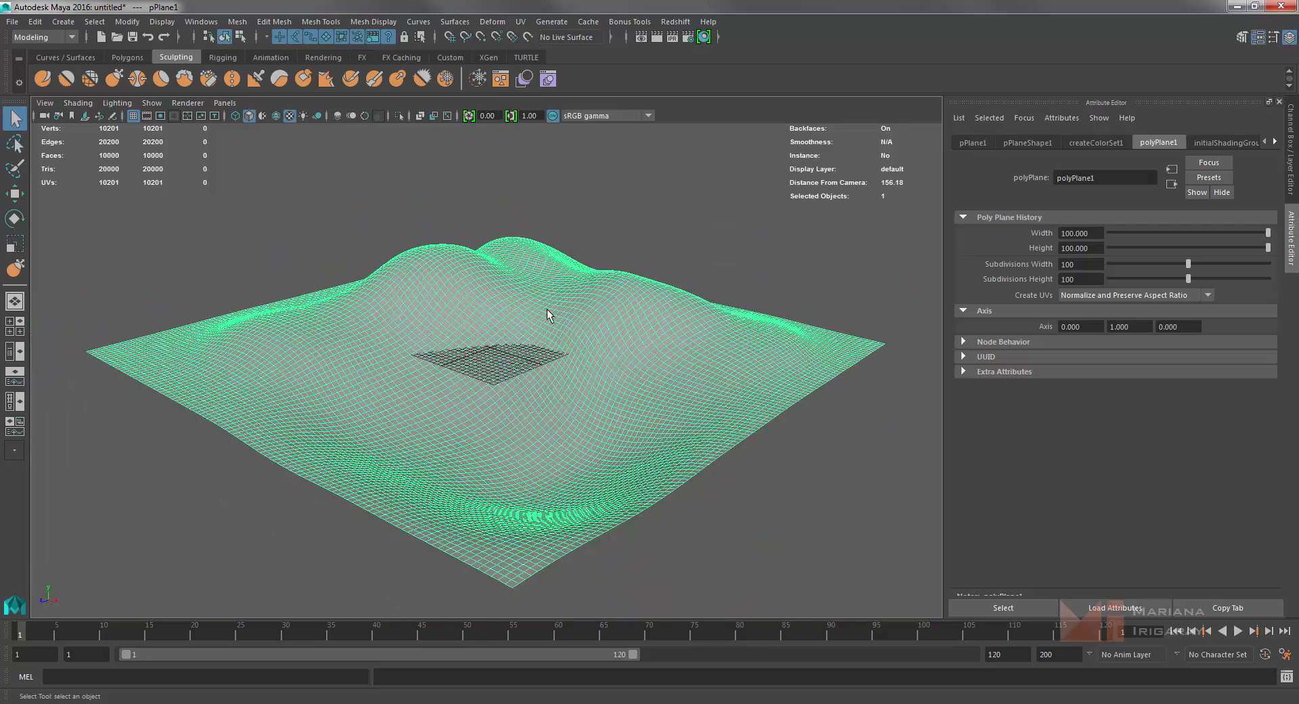
Turn off Smooth Shading in the Render Stats of the terrain's shape node and check the surface with the terrain deselected.
{"action": "left_click", "coordinate": [1028, 143]}
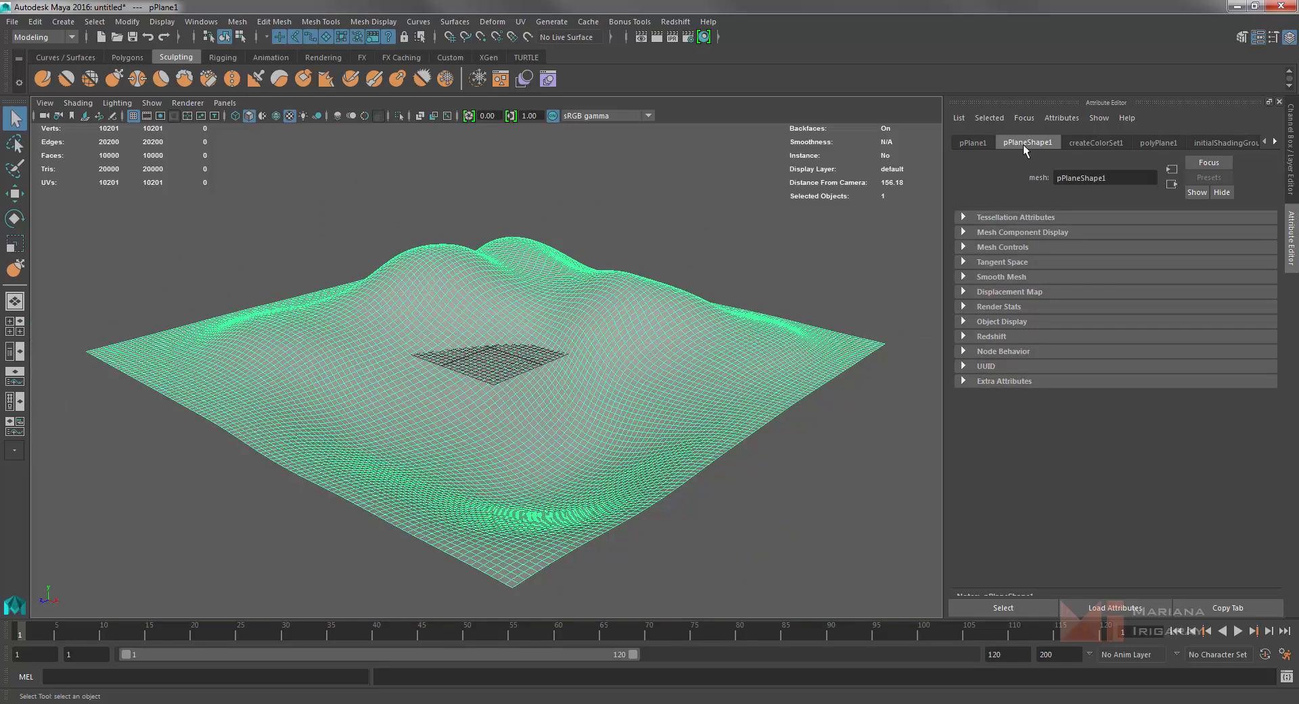
{"action": "left_click", "coordinate": [964, 306]}
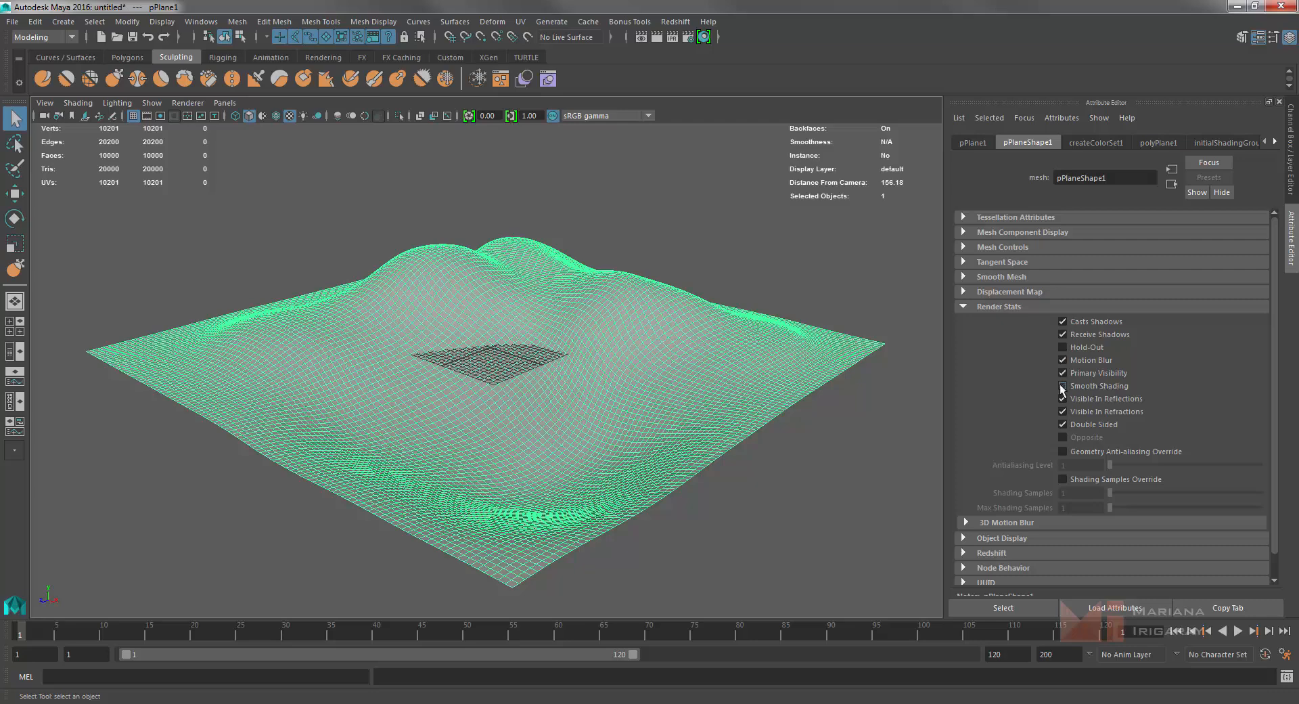
{"action": "left_click", "coordinate": [756, 490]}
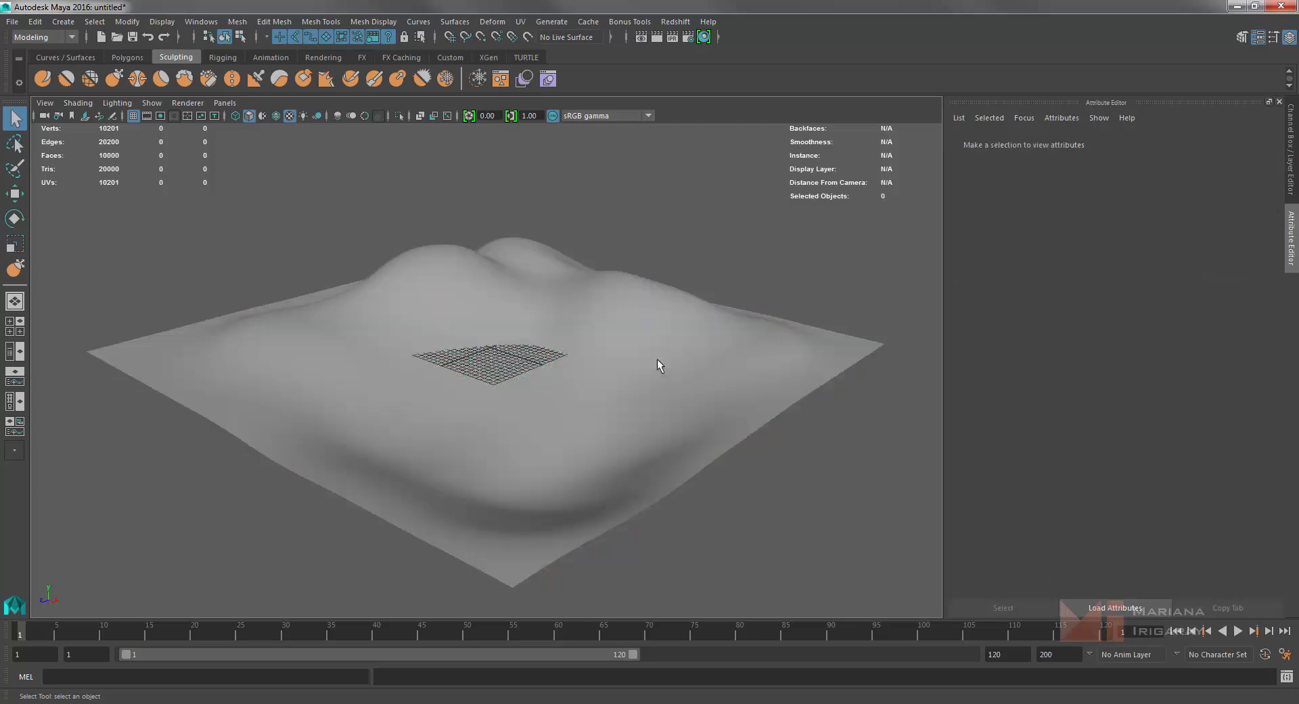
{"action": "left_click", "coordinate": [619, 380]}
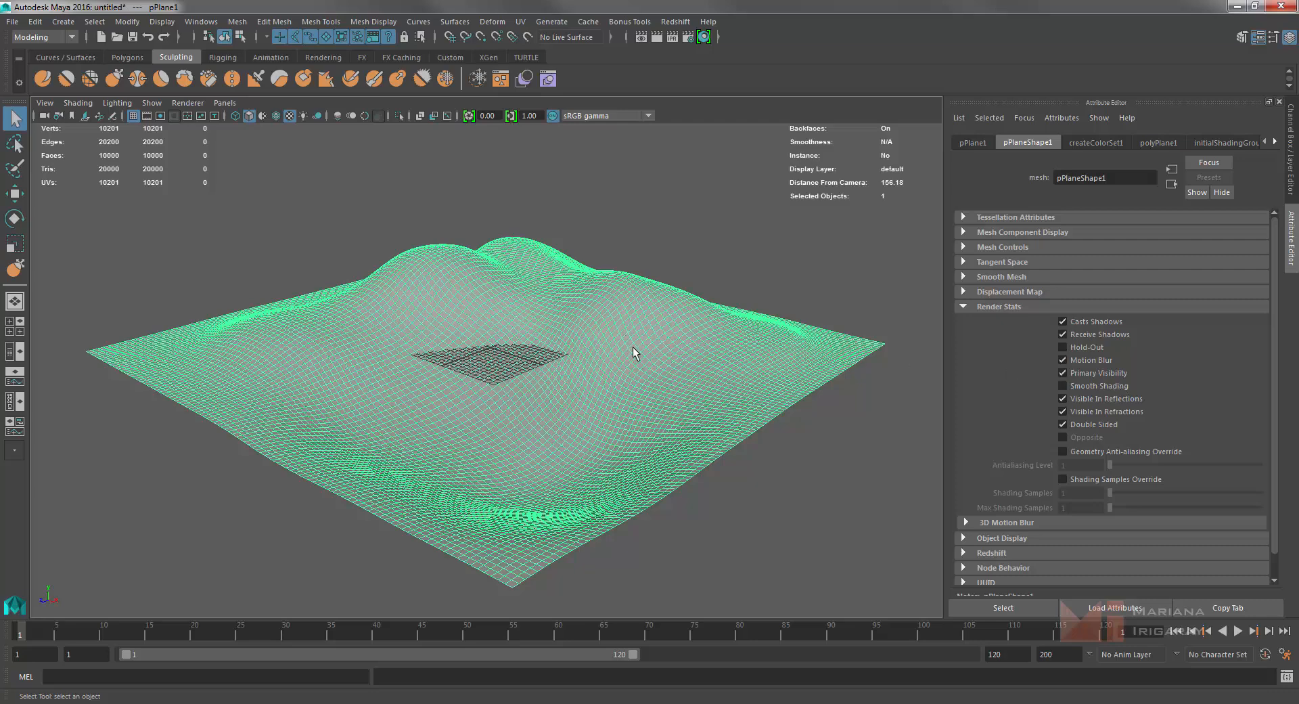
{"action": "left_click", "coordinate": [786, 467]}
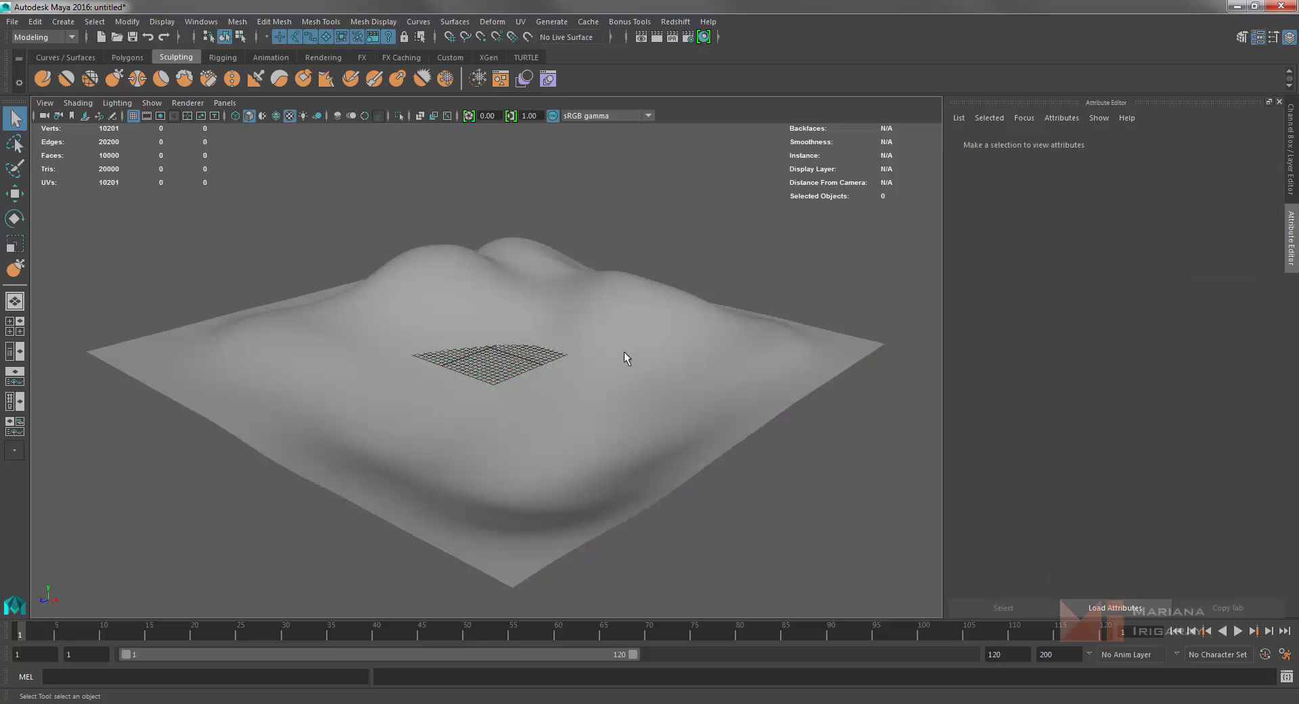
Set the terrain to unsmoothed display, apply Harden Edge to the whole mesh and clear the selection.
{"action": "left_click", "coordinate": [590, 335]}
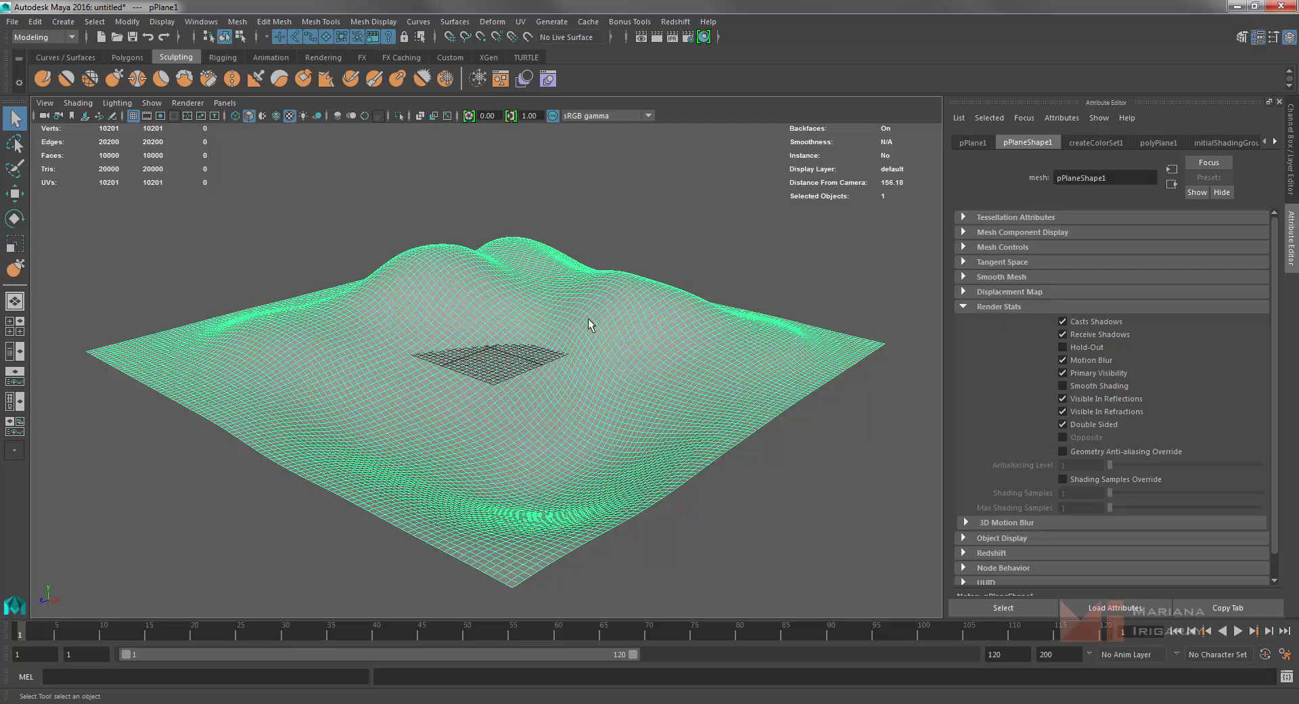
{"action": "key", "text": "1"}
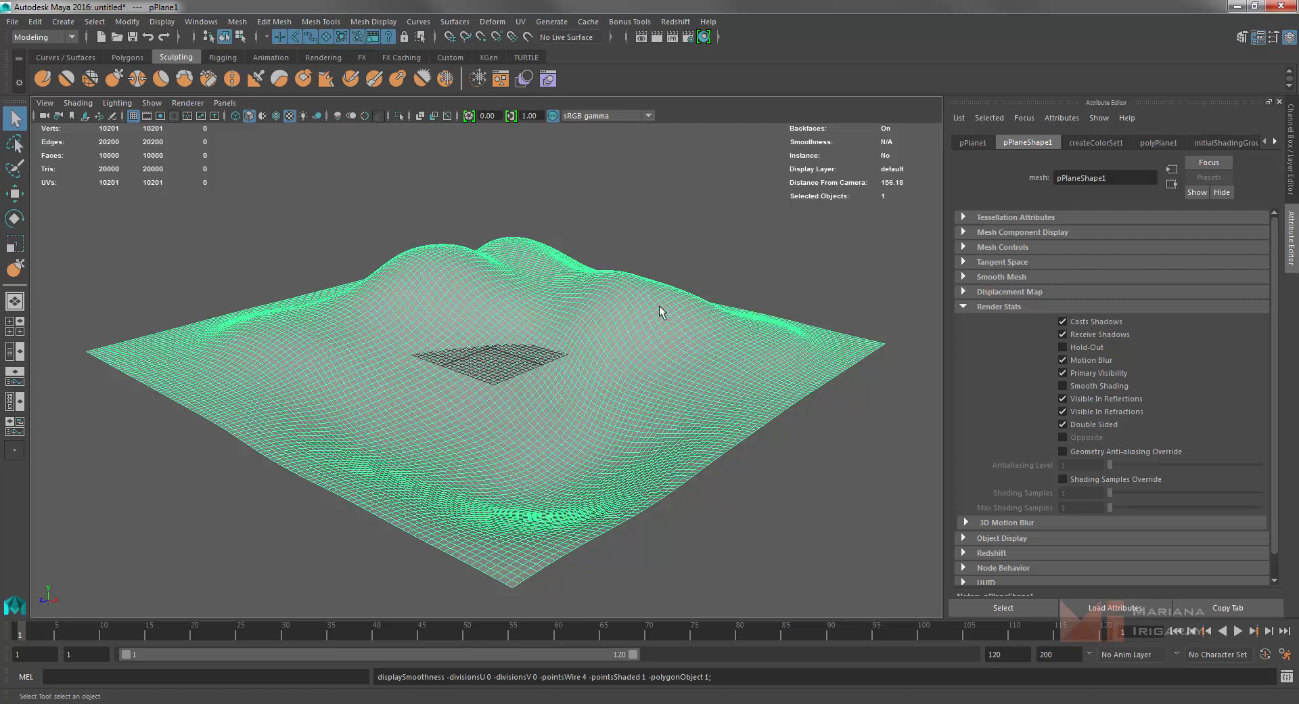
{"action": "right_click", "coordinate": [613, 333], "text": "shift"}
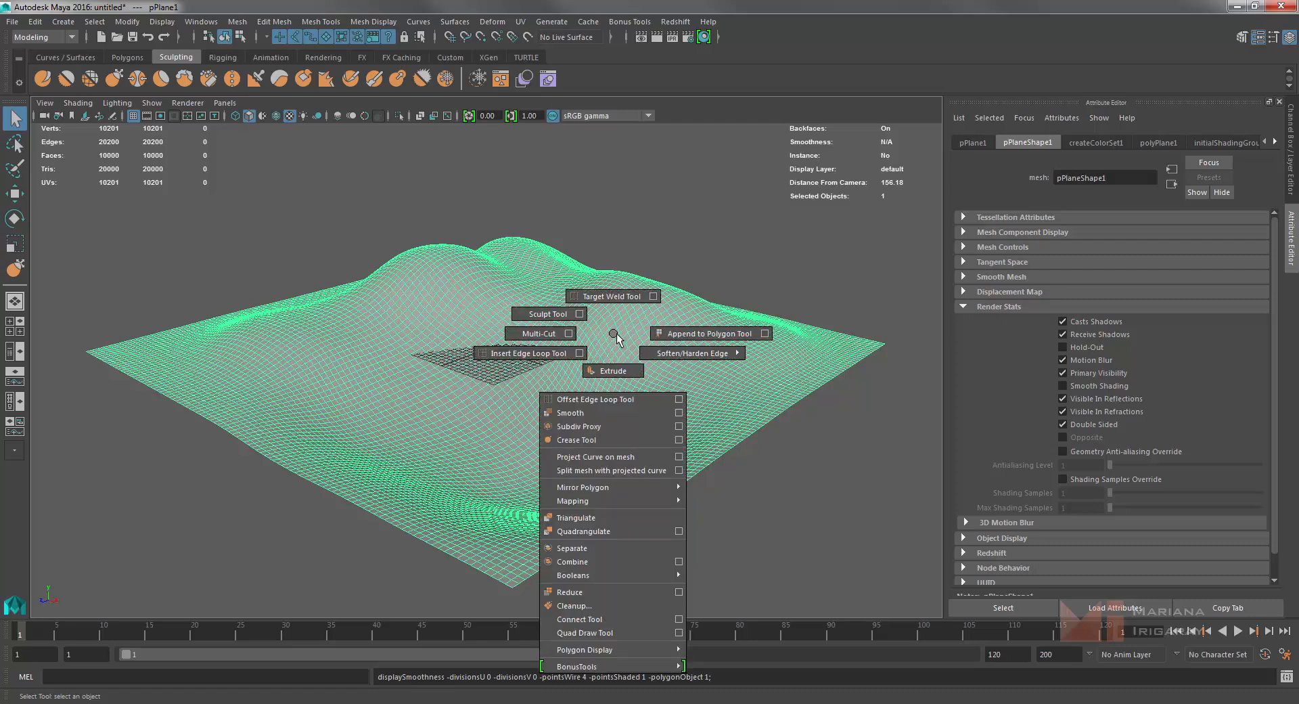
{"action": "mouse_move", "coordinate": [668, 356]}
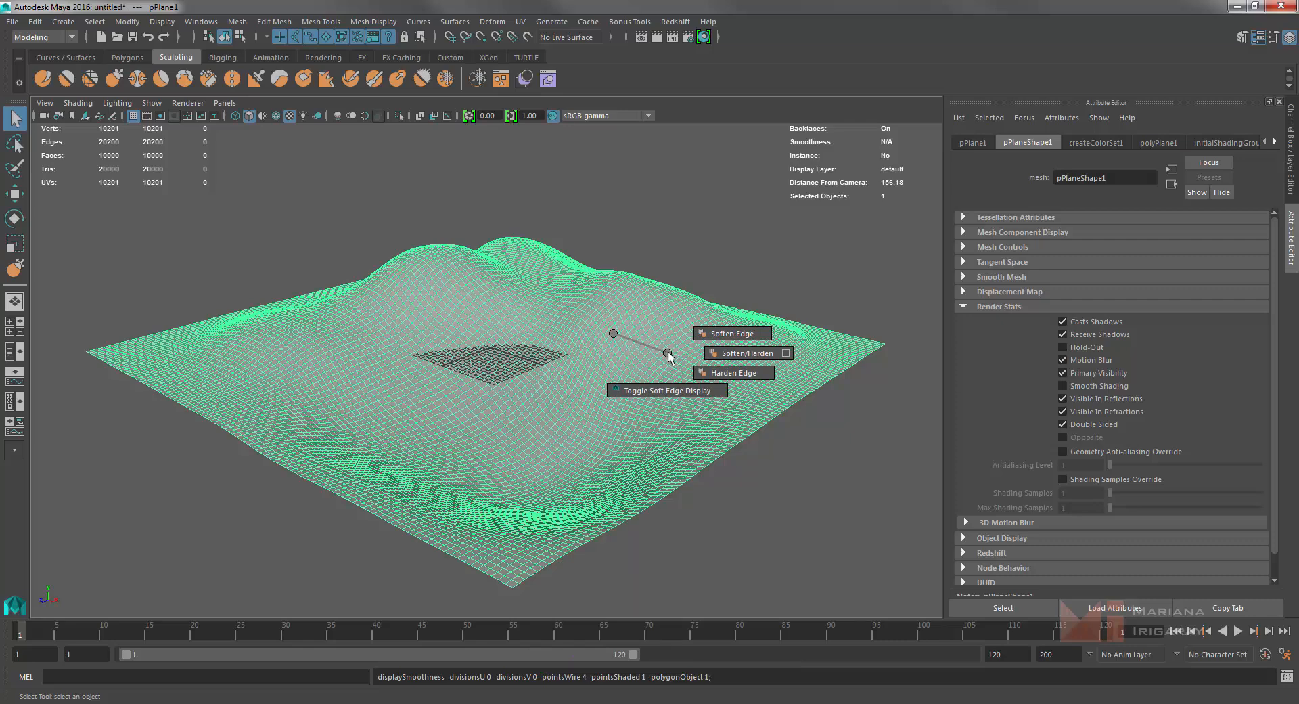
{"action": "left_click", "coordinate": [705, 372]}
{"action": "key", "text": "r"}
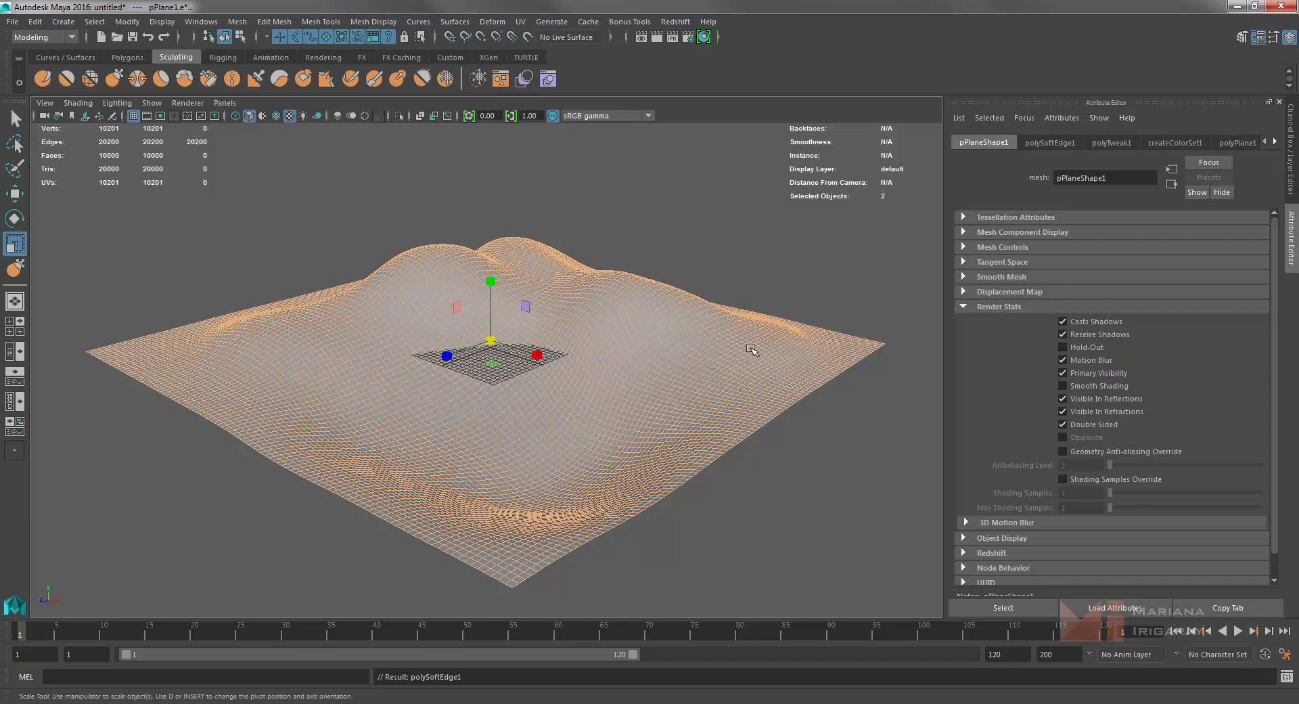
{"action": "left_click", "coordinate": [758, 285]}
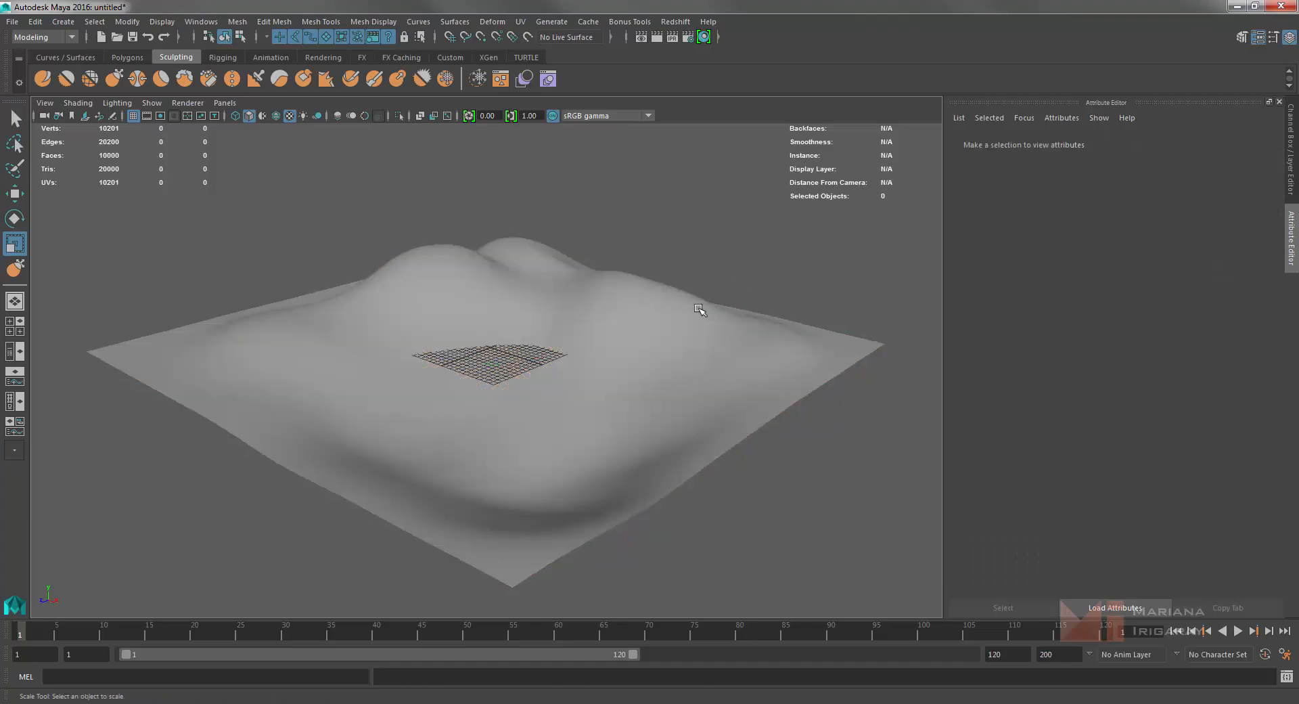
Examine the shading of the terrain surface up close around the grid and the central slopes.
{"action": "scroll", "coordinate": [557, 271], "scroll_direction": "up", "scroll_amount": 3}
{"action": "scroll", "coordinate": [560, 266], "scroll_direction": "up", "scroll_amount": 2}
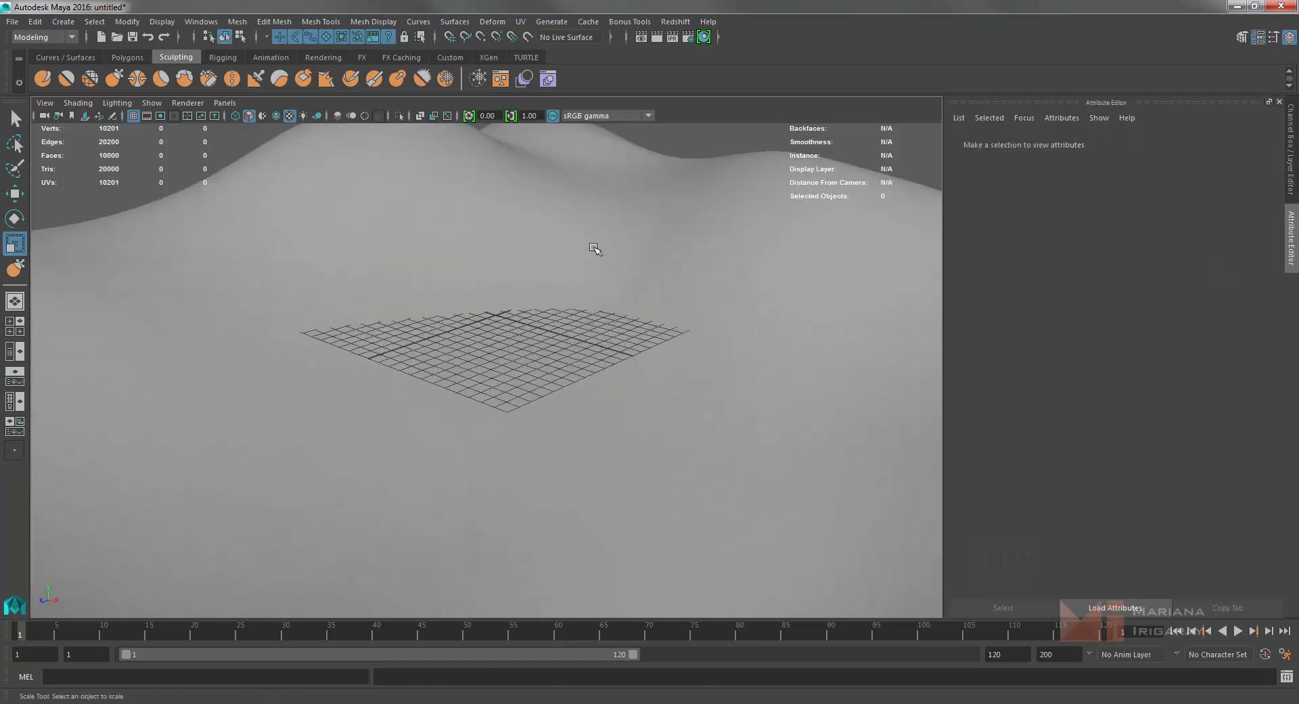
{"action": "scroll", "coordinate": [595, 249], "scroll_direction": "up", "scroll_amount": 2}
{"action": "scroll", "coordinate": [869, 348], "scroll_direction": "up", "scroll_amount": 2}
{"action": "scroll", "coordinate": [869, 353], "scroll_direction": "down", "scroll_amount": 1}
{"action": "scroll", "coordinate": [498, 320], "scroll_direction": "down", "scroll_amount": 1}
{"action": "scroll", "coordinate": [509, 314], "scroll_direction": "down", "scroll_amount": 1}
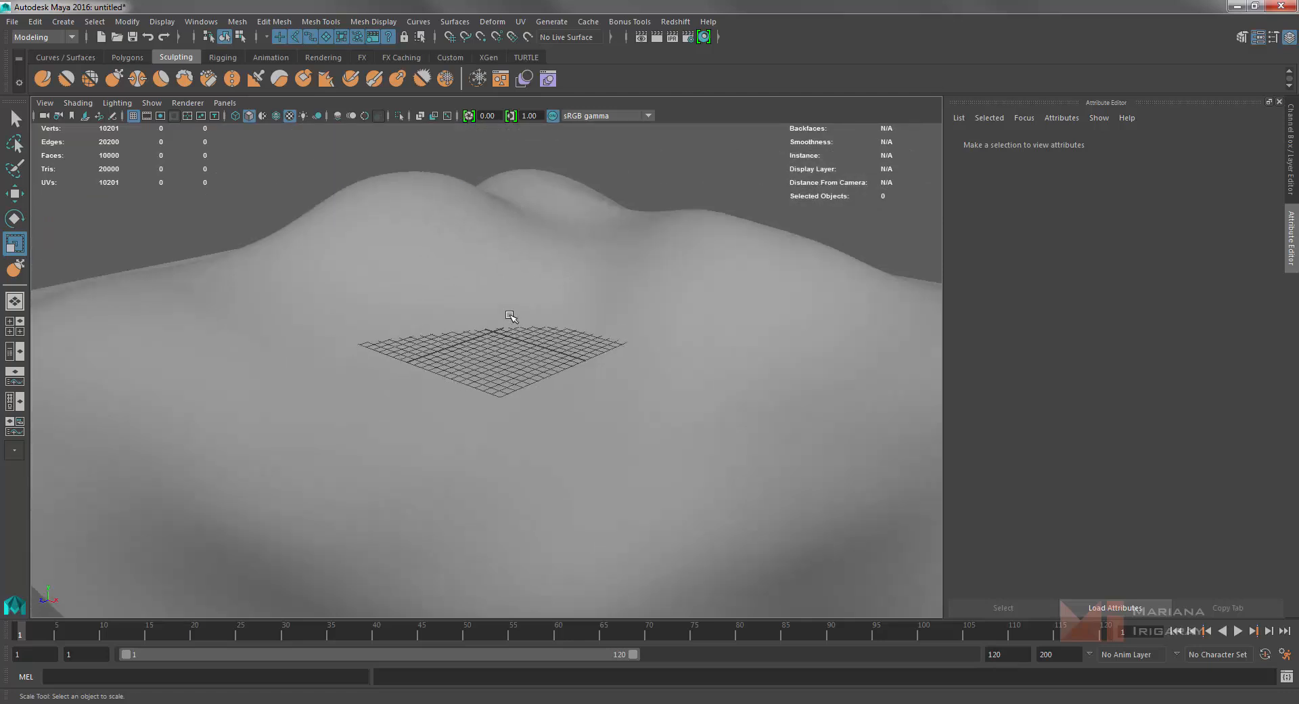
{"action": "scroll", "coordinate": [510, 316], "scroll_direction": "up", "scroll_amount": 1}
{"action": "right_click", "coordinate": [638, 347], "text": "shift"}
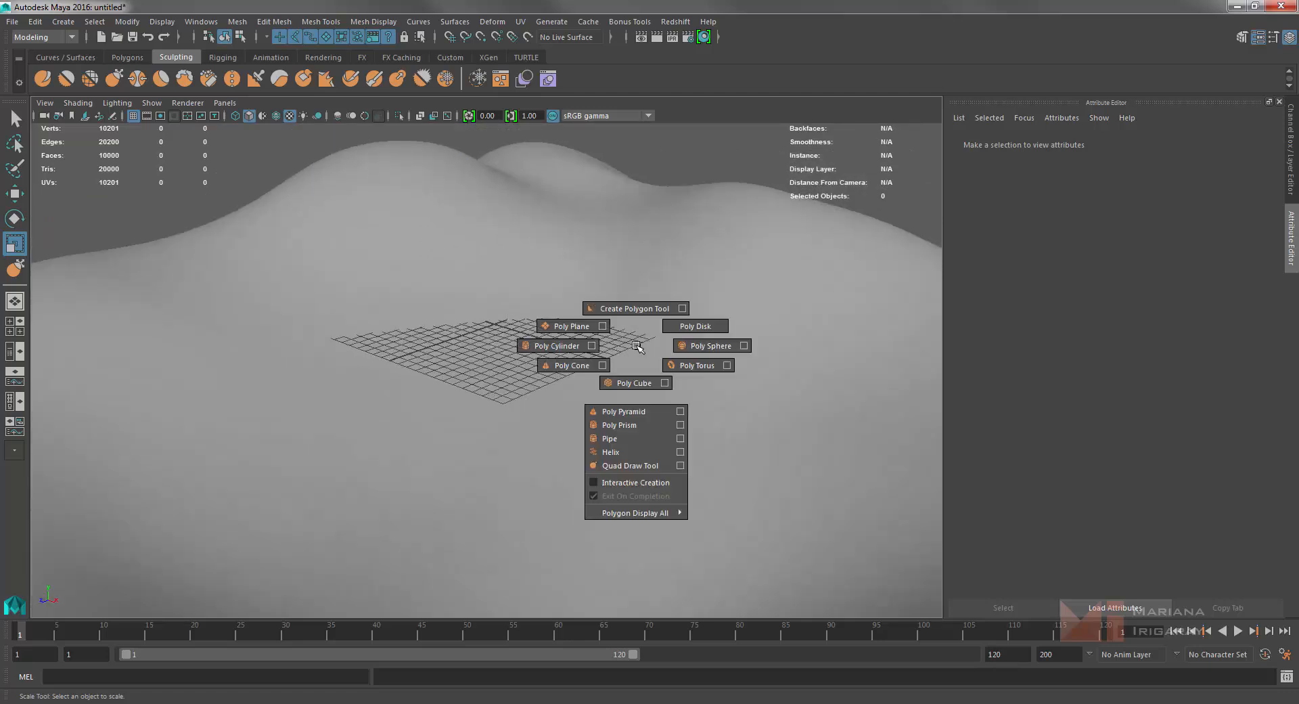
{"action": "left_click", "coordinate": [633, 308]}
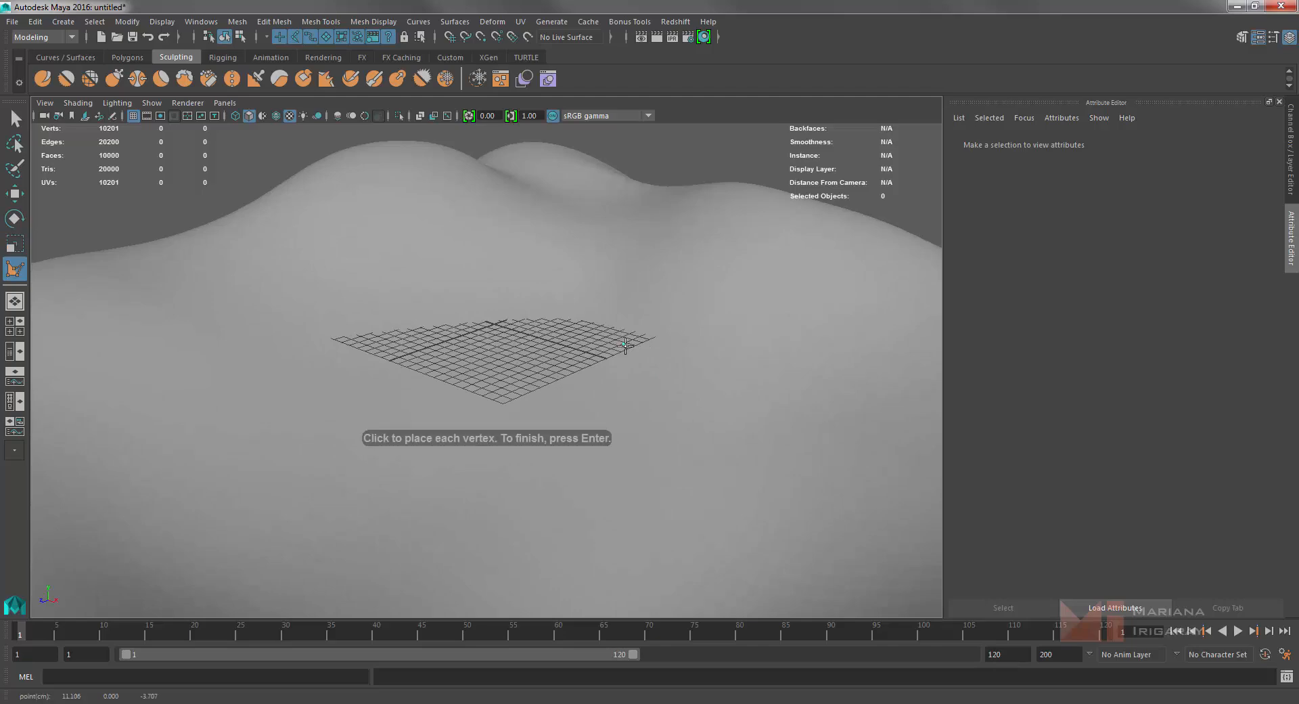
{"action": "left_click", "coordinate": [625, 346]}
Undo the deselection to restore the terrain's edge selection, apply Harden Edge again, and deselect to check the surface.
{"action": "key", "text": "ctrl+z"}
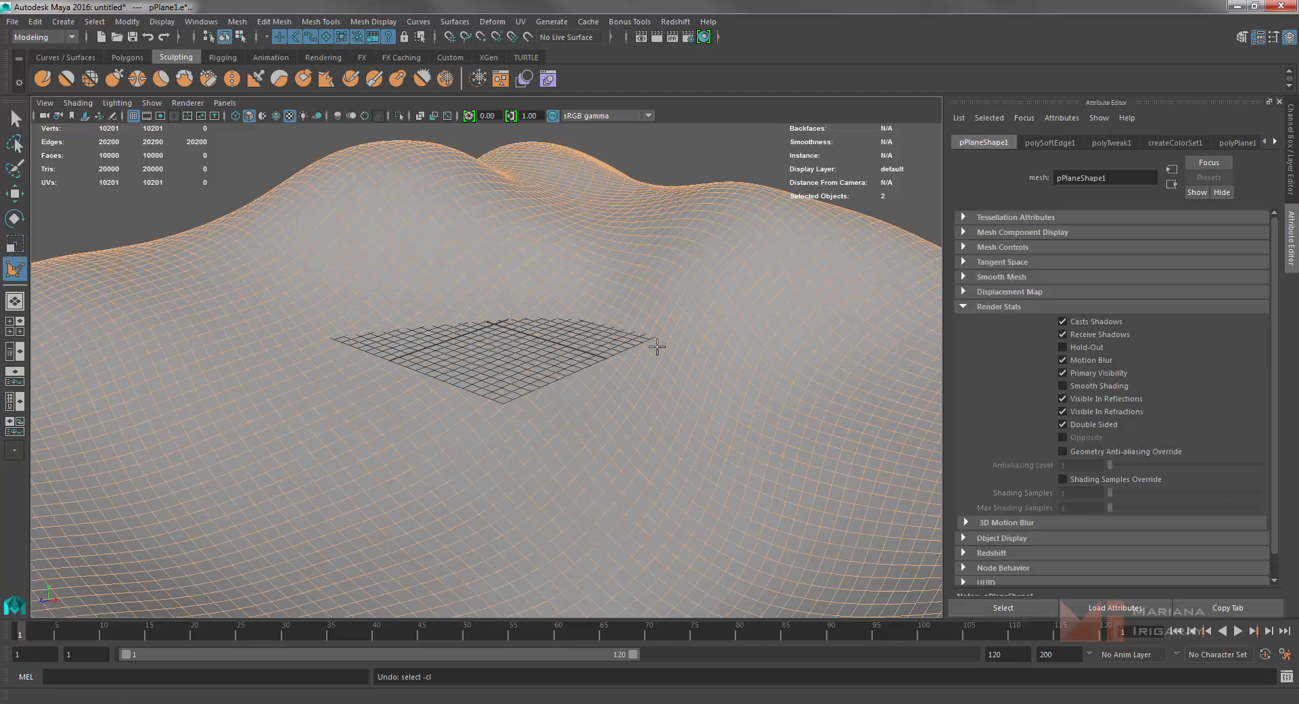
{"action": "right_click_drag", "start_coordinate": [710, 315], "coordinate": [731, 303]}
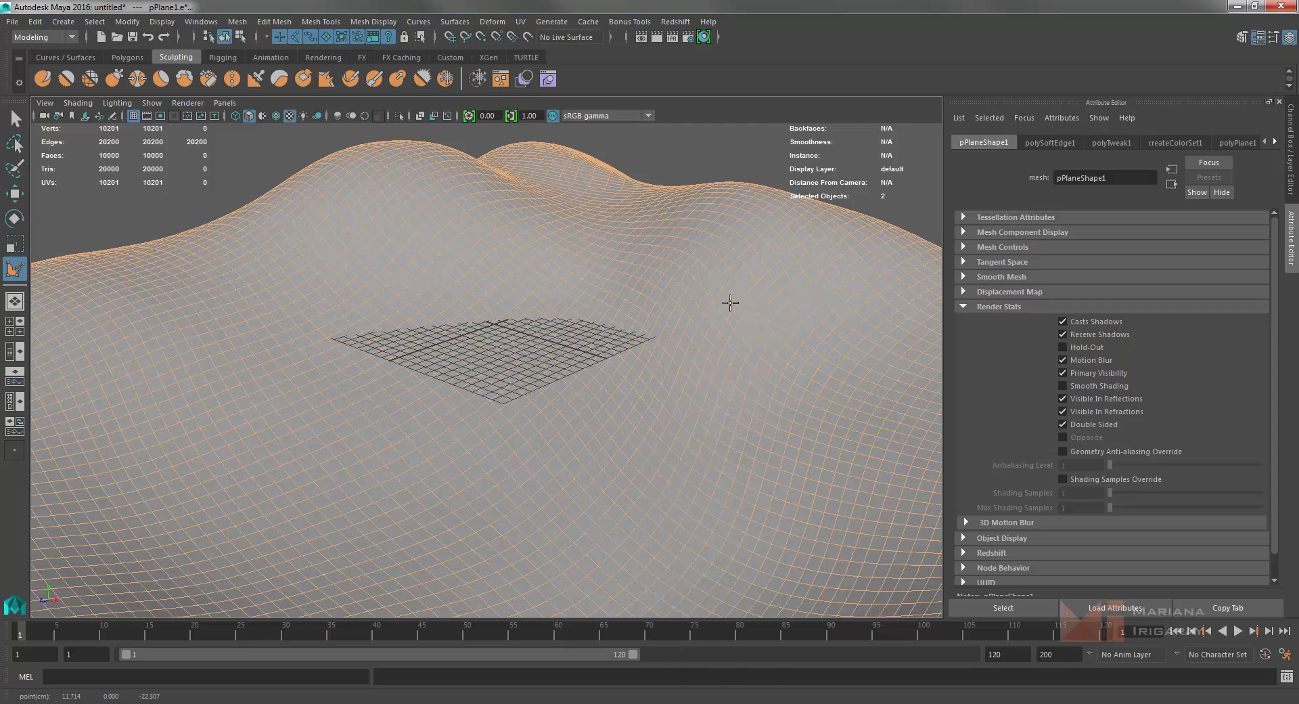
{"action": "right_click_drag", "start_coordinate": [694, 341], "coordinate": [771, 372], "text": "shift"}
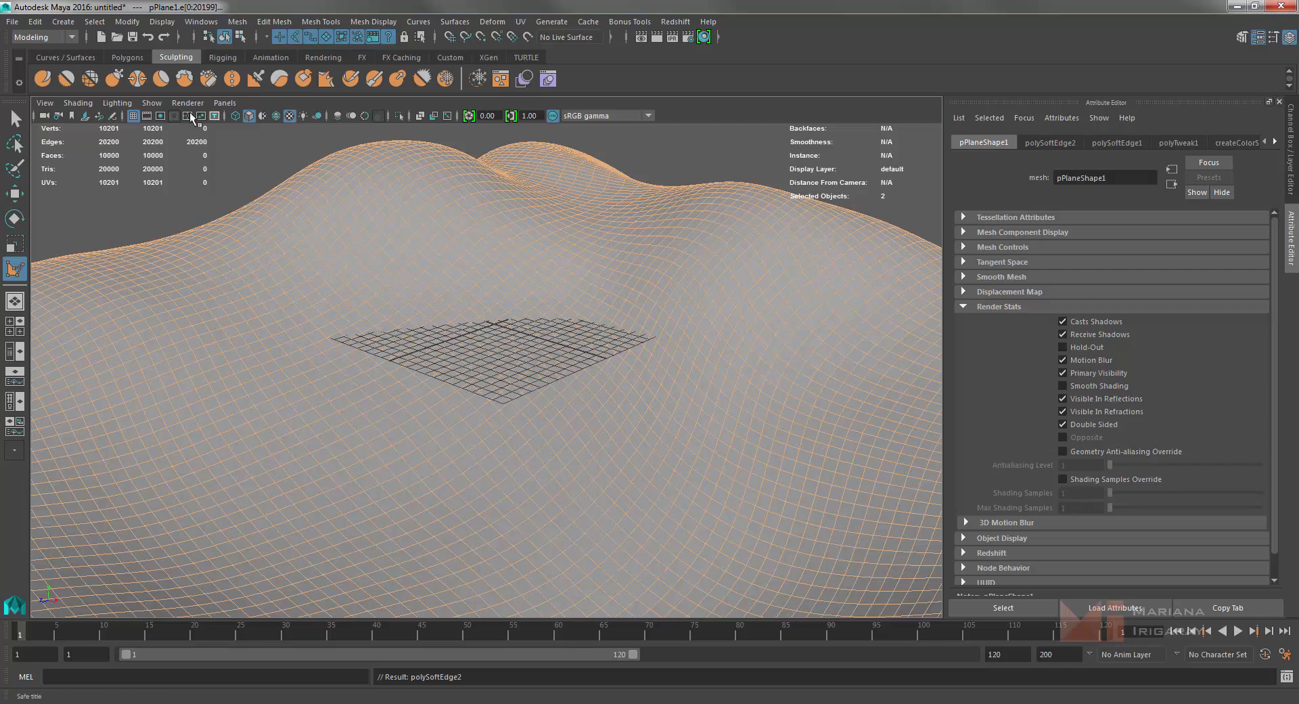
{"action": "left_click", "coordinate": [15, 118]}
{"action": "left_click", "coordinate": [684, 150]}
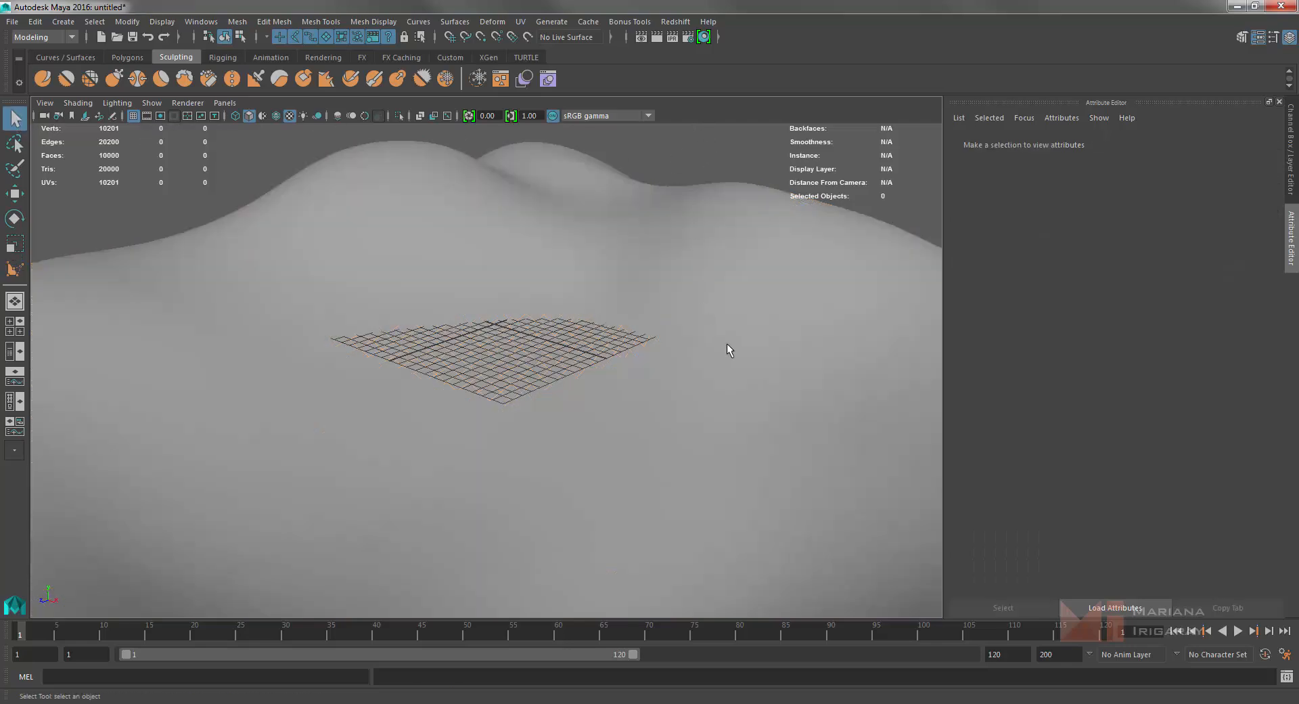
{"action": "scroll", "coordinate": [845, 529], "scroll_direction": "down", "scroll_amount": 5}
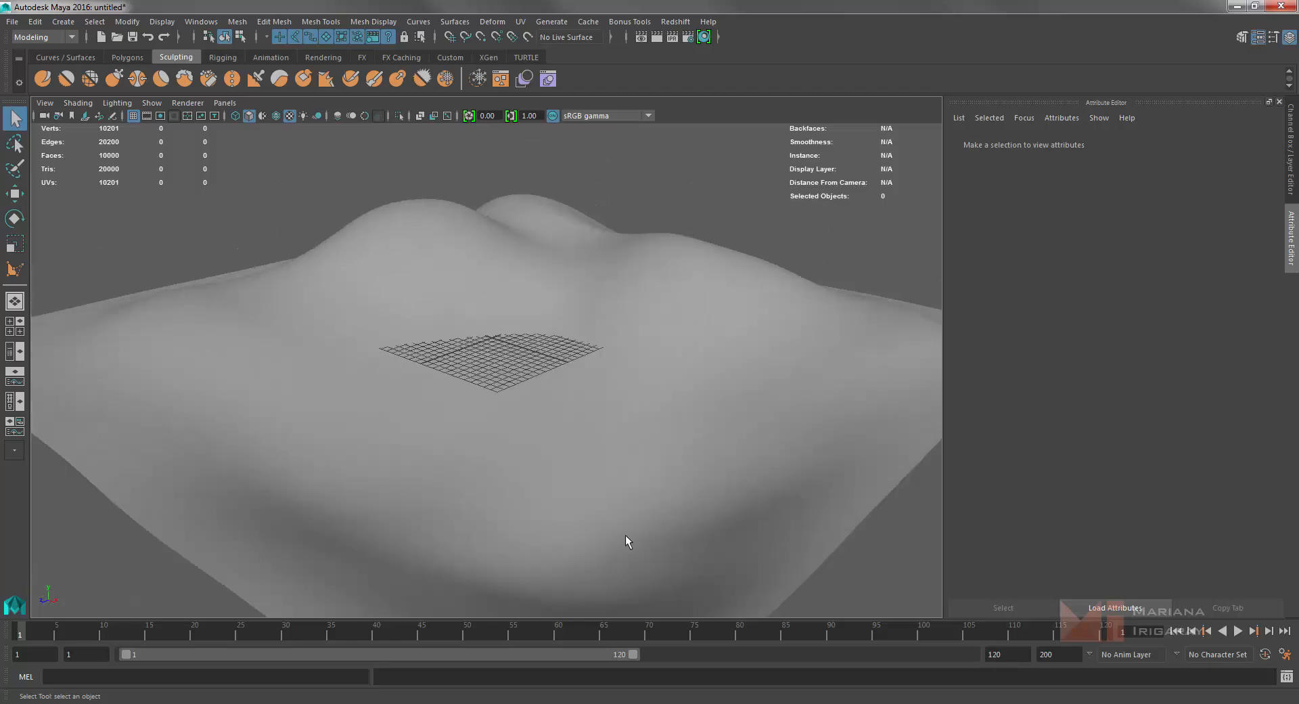
Inspect the terrain's surface shading at several distances, look up the Harden Edge command, and select the terrain again.
{"action": "scroll", "coordinate": [569, 402], "scroll_direction": "up", "scroll_amount": 2}
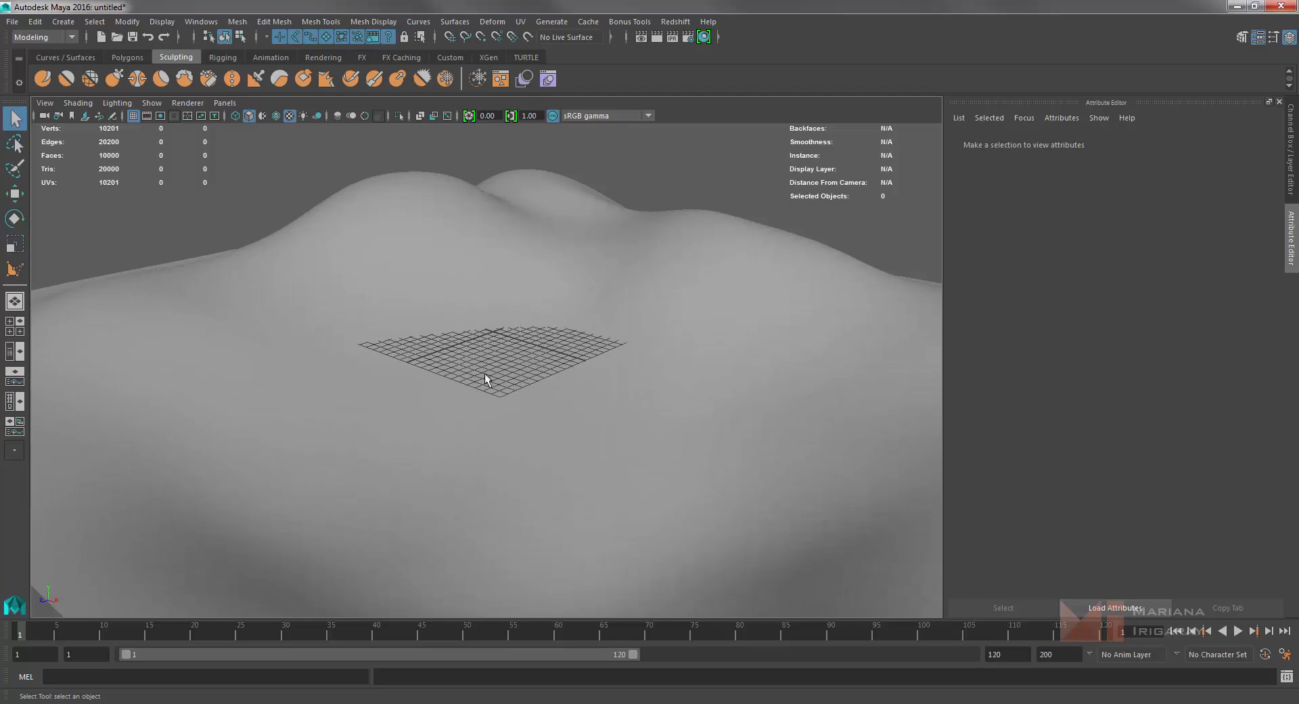
{"action": "left_click", "coordinate": [494, 268]}
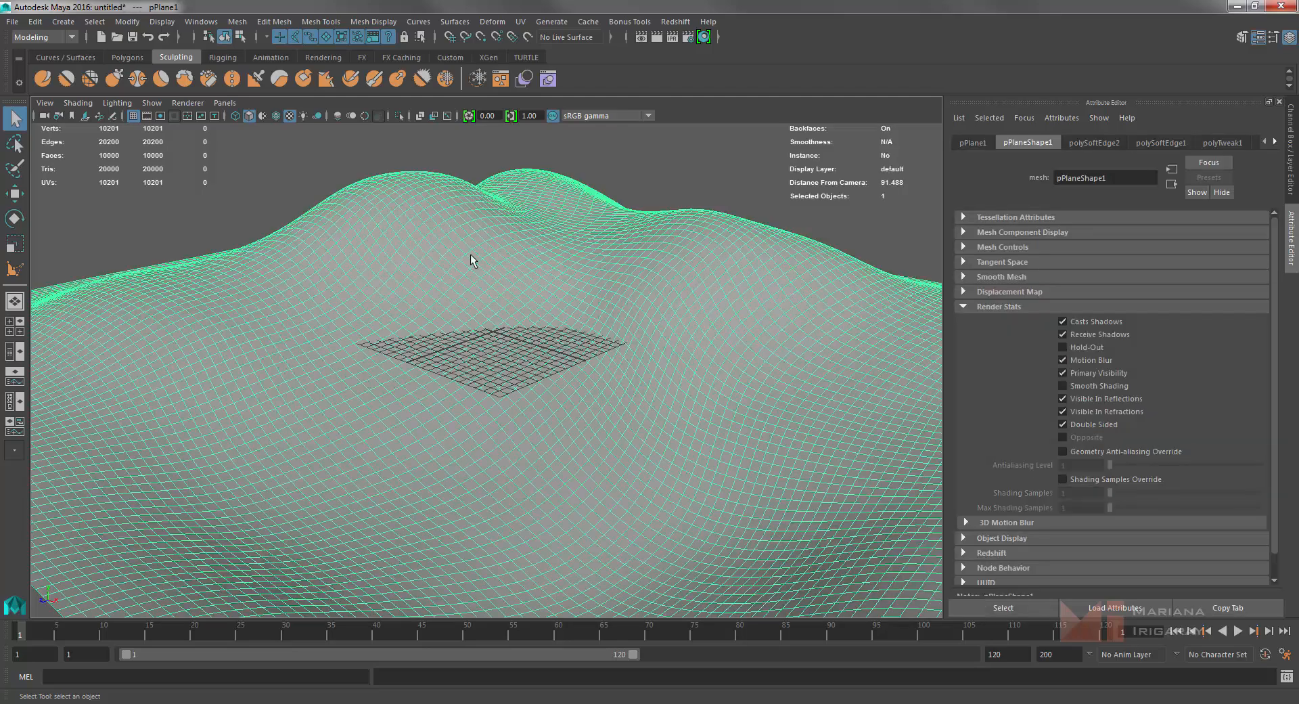
{"action": "left_click", "coordinate": [365, 22]}
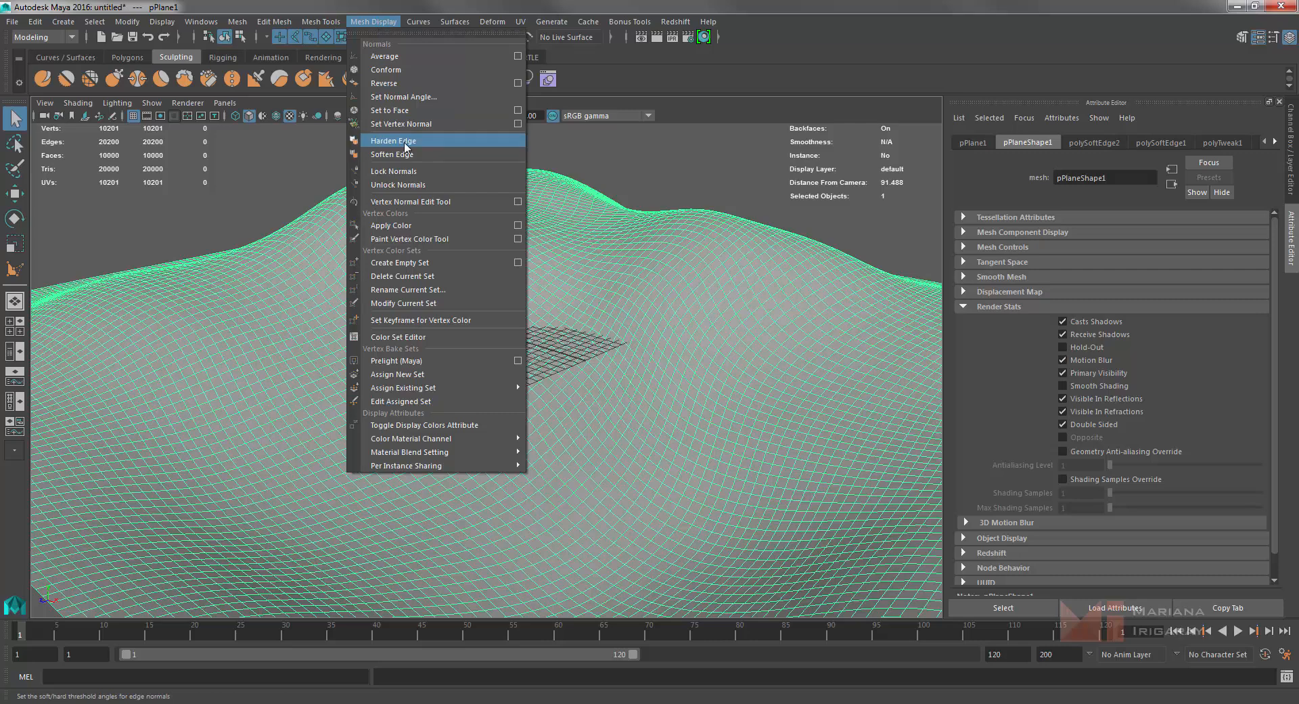
{"action": "left_click", "coordinate": [696, 181]}
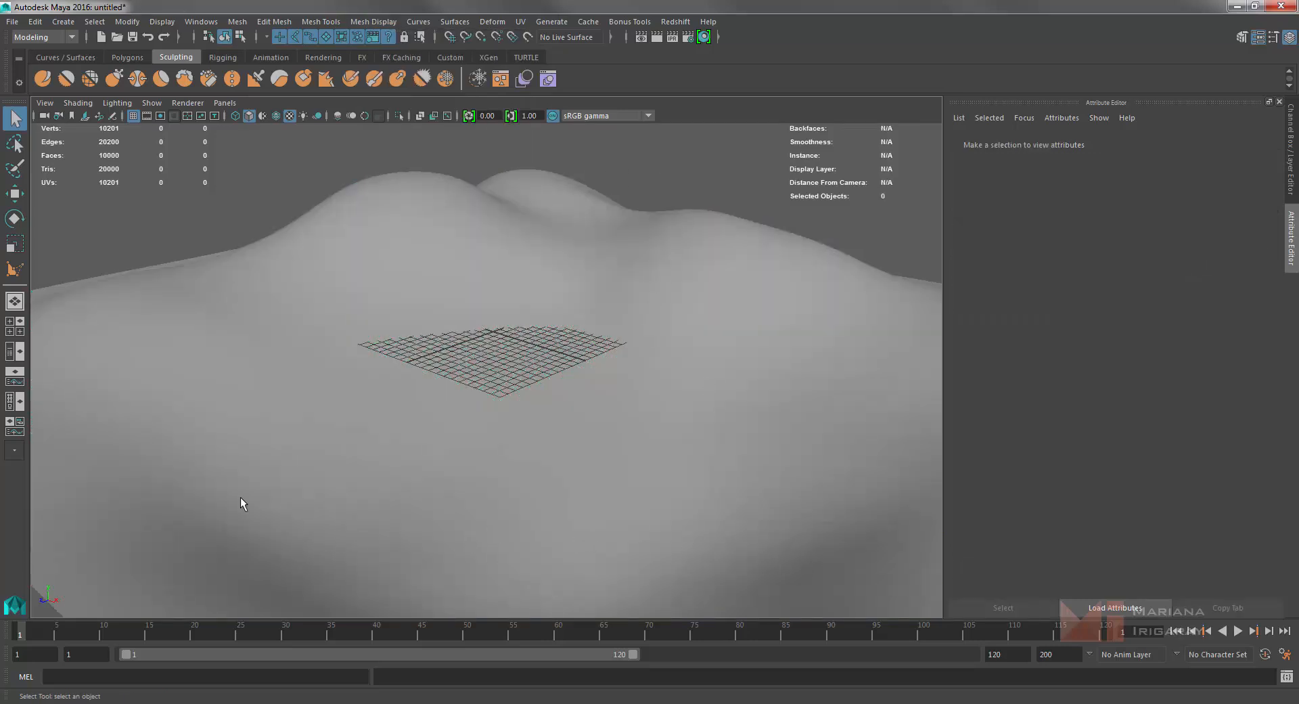
{"action": "scroll", "coordinate": [248, 490], "scroll_direction": "down", "scroll_amount": 1}
{"action": "scroll", "coordinate": [290, 481], "scroll_direction": "up", "scroll_amount": 3}
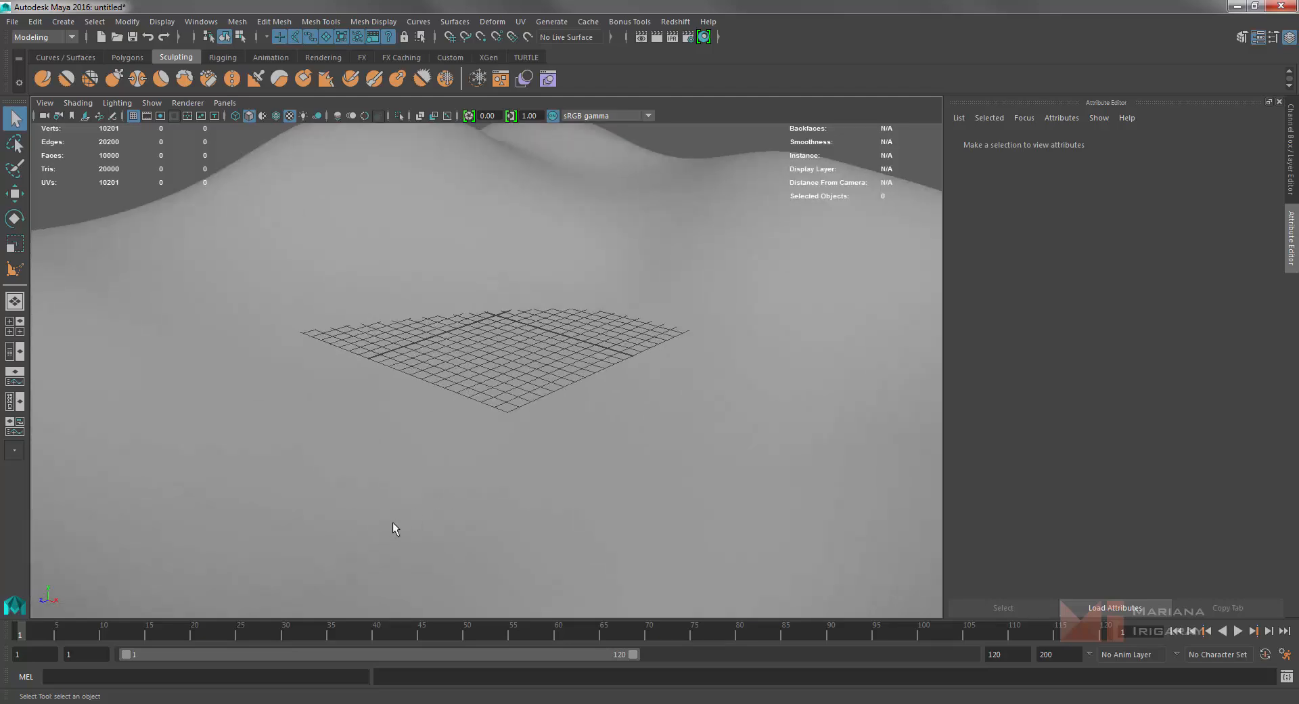
{"action": "scroll", "coordinate": [550, 476], "scroll_direction": "down", "scroll_amount": 5}
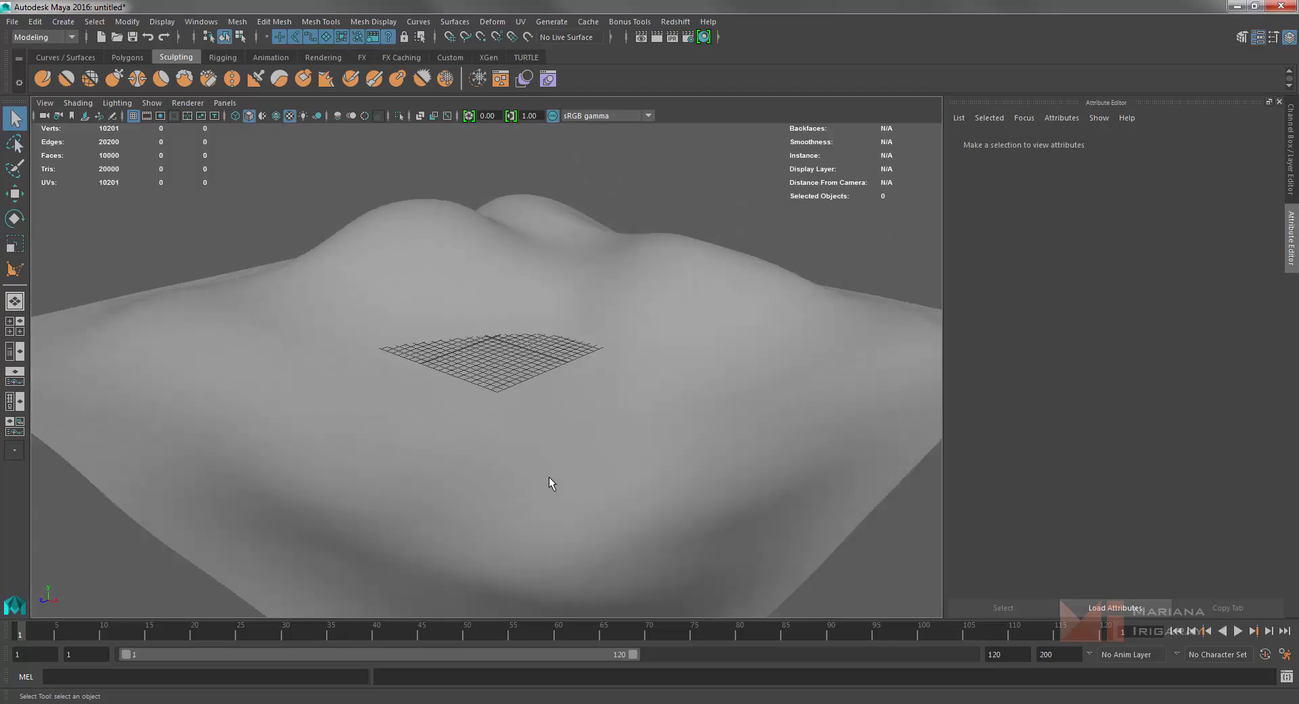
{"action": "scroll", "coordinate": [550, 477], "scroll_direction": "up", "scroll_amount": 1}
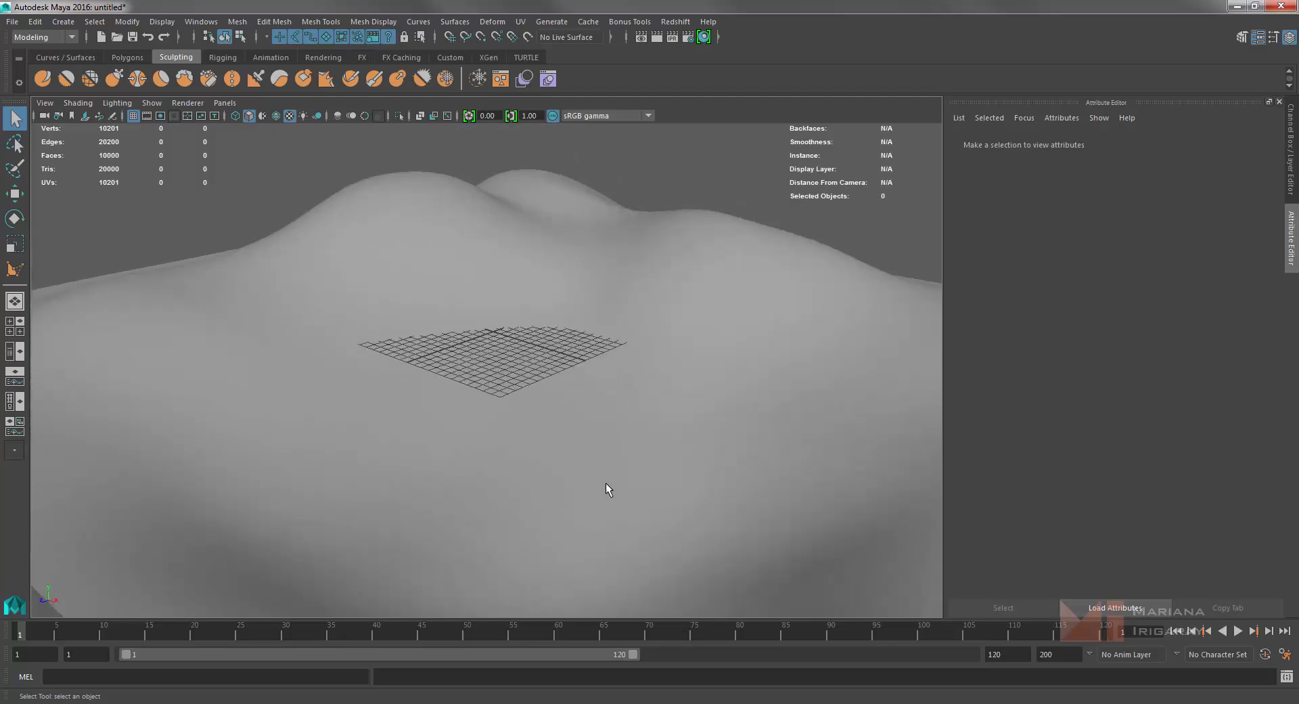
{"action": "scroll", "coordinate": [606, 482], "scroll_direction": "down", "scroll_amount": 2}
{"action": "left_click", "coordinate": [684, 416]}
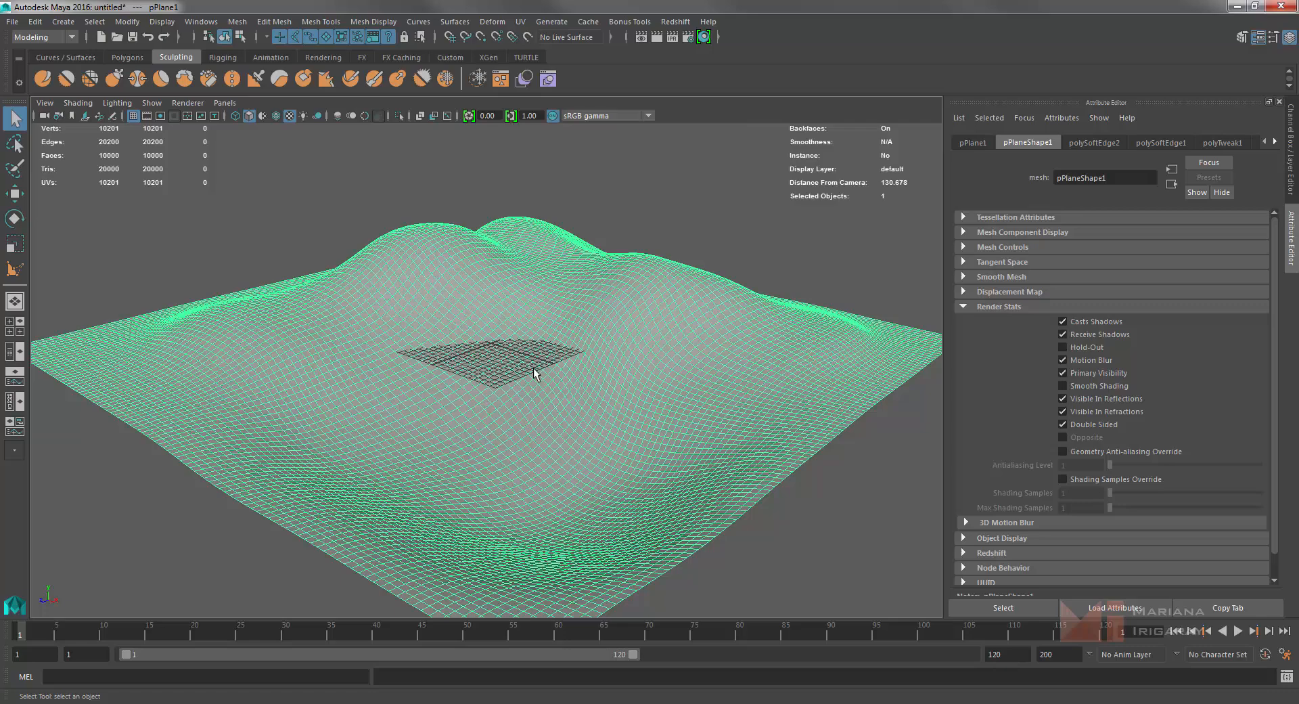
Switch to the browser's low poly image search, view the lighthouse rock illustration as a shading reference, and return to Maya.
{"action": "left_click", "coordinate": [152, 703]}
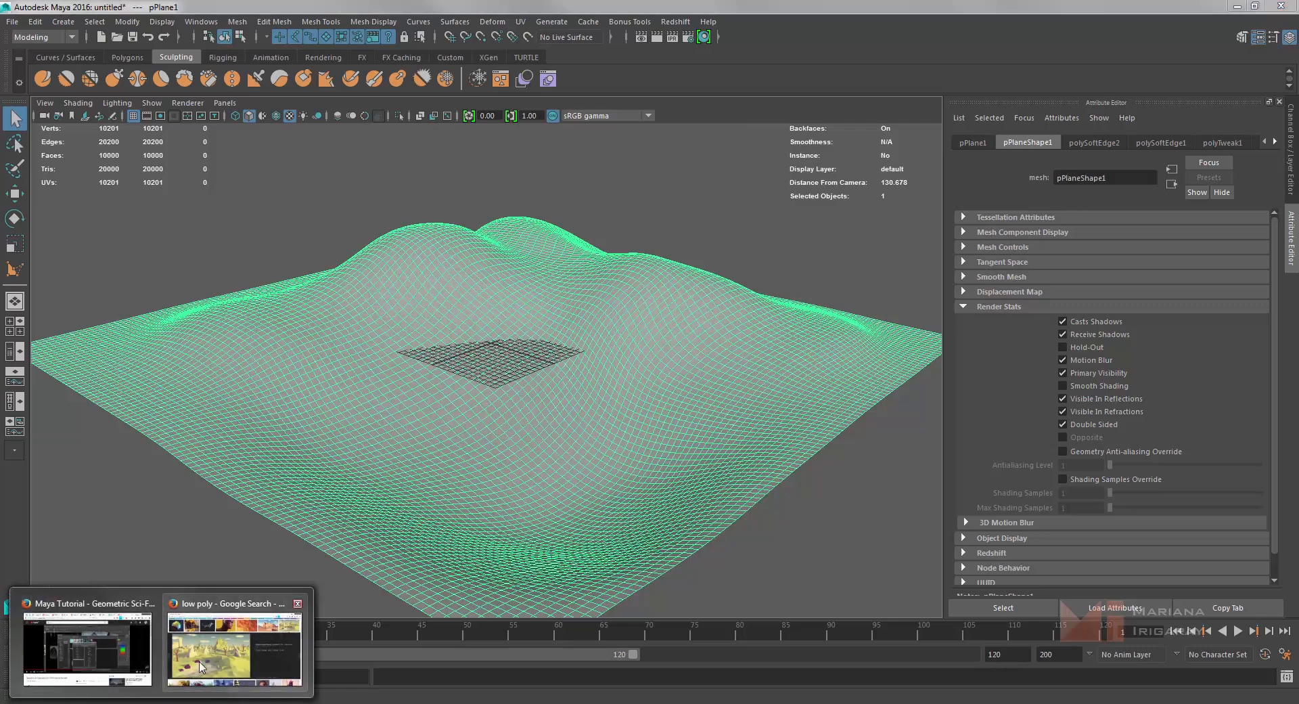
{"action": "left_click", "coordinate": [201, 667]}
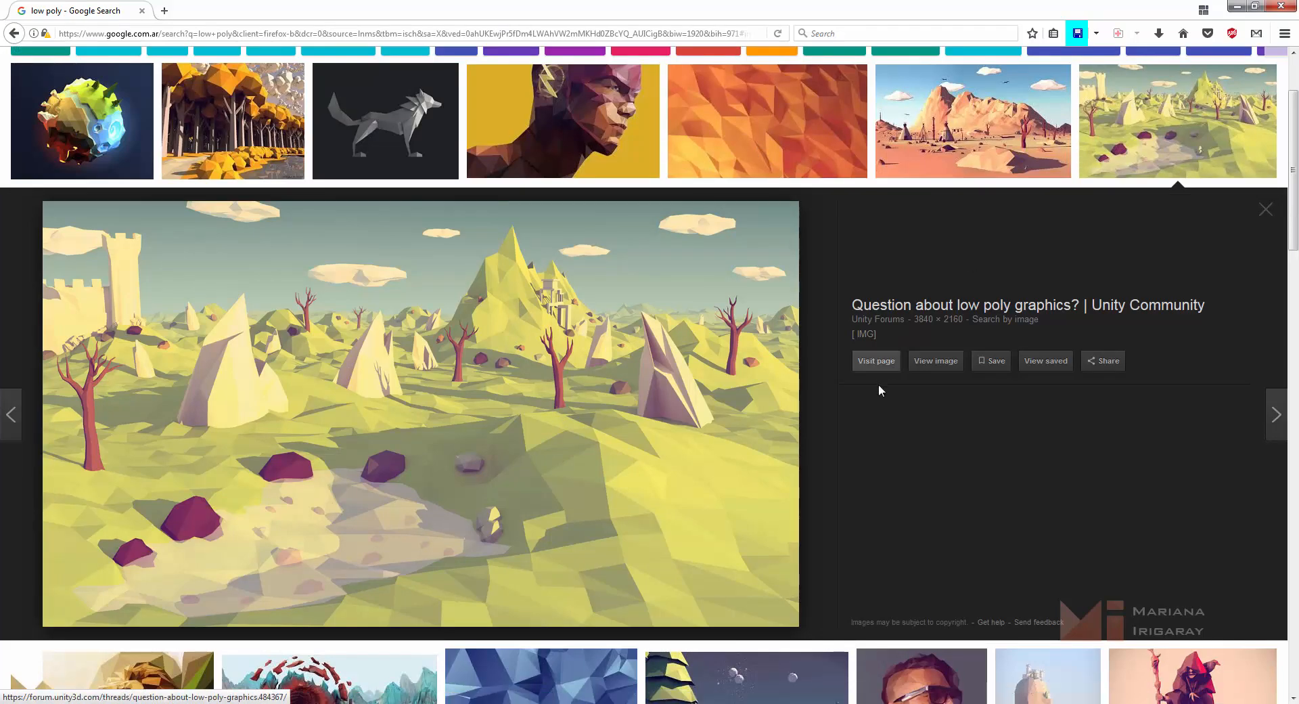
{"action": "scroll", "coordinate": [878, 384], "scroll_direction": "down", "scroll_amount": 5}
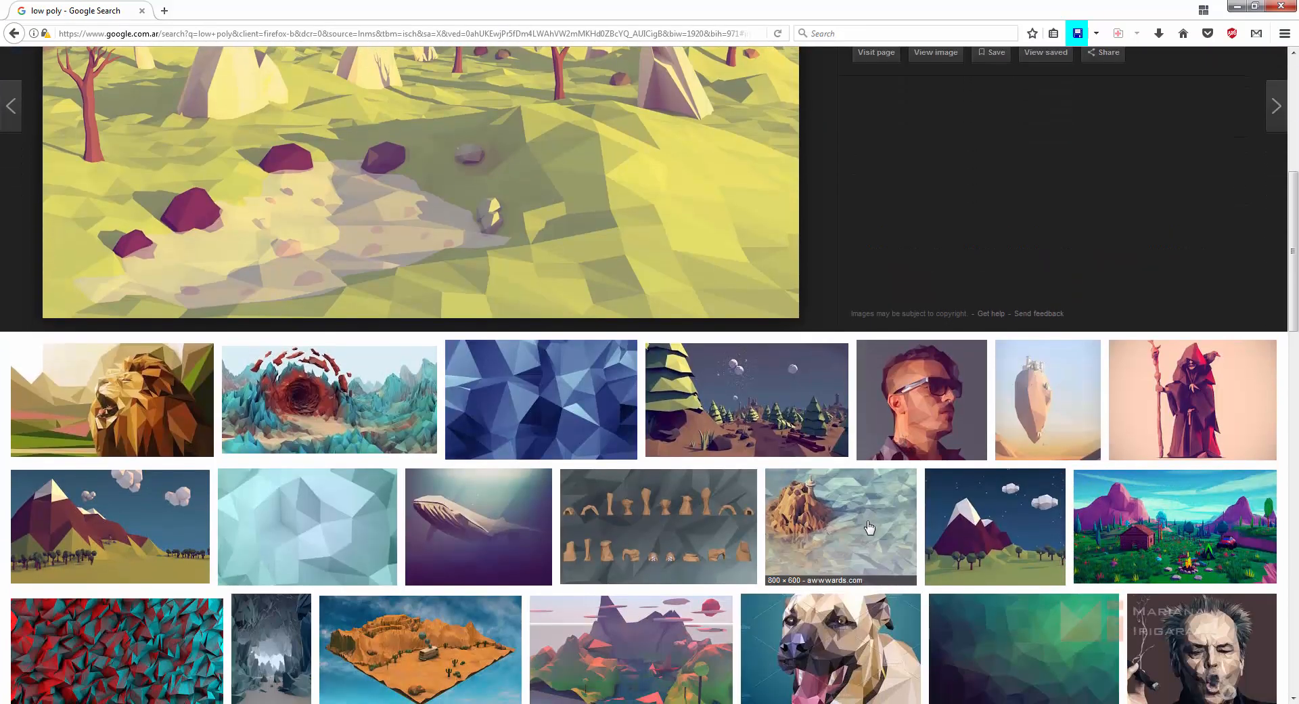
{"action": "left_click", "coordinate": [842, 522]}
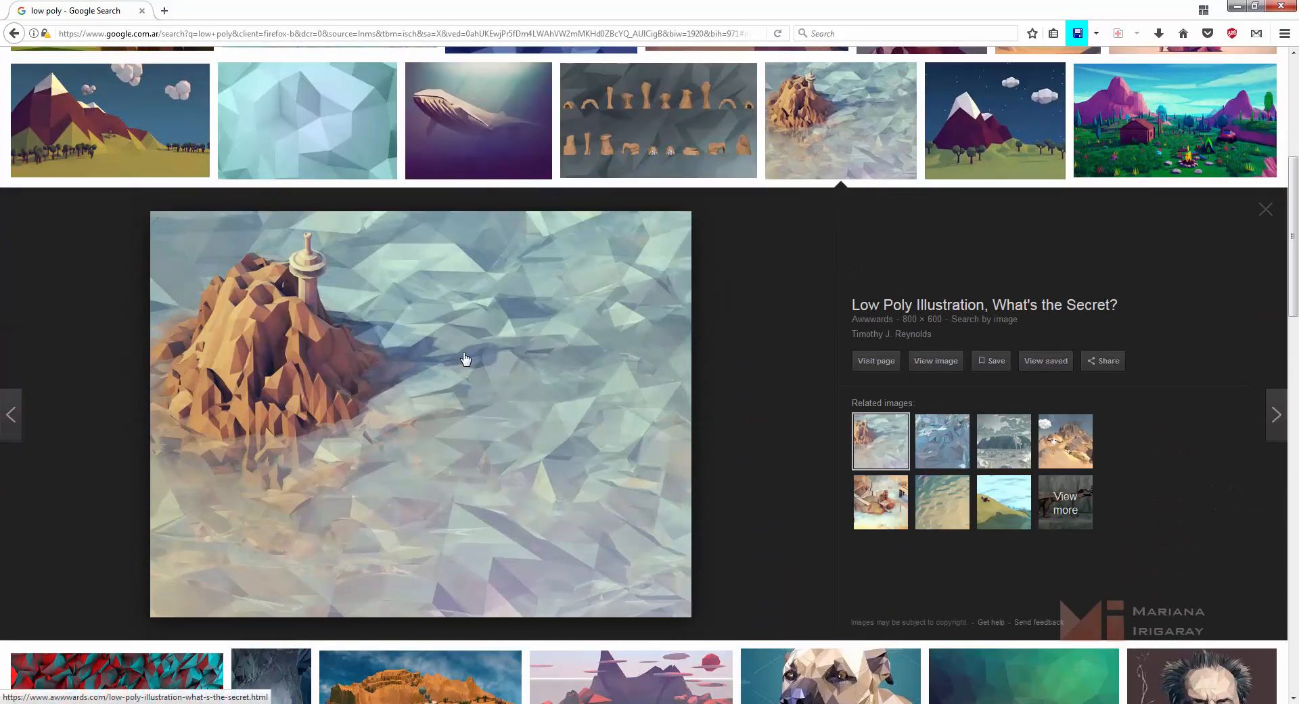
{"action": "scroll", "coordinate": [474, 359], "scroll_direction": "down", "scroll_amount": 3}
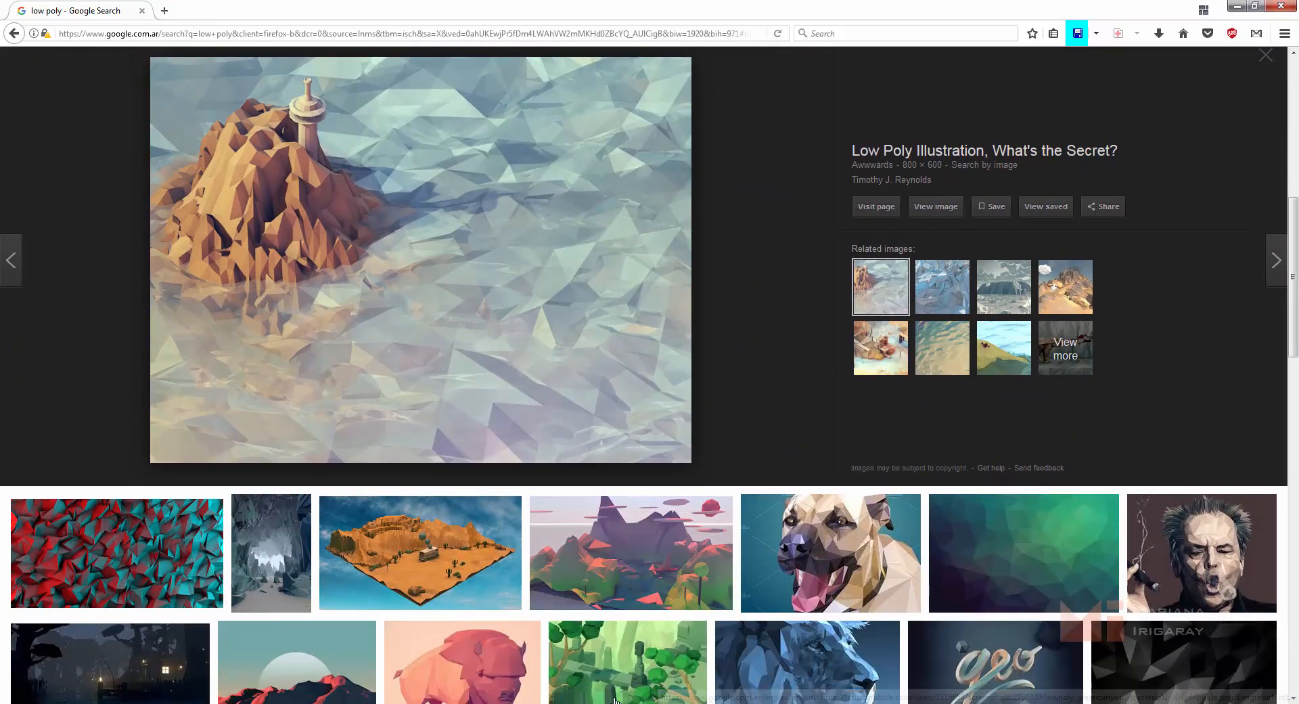
{"action": "mouse_move", "coordinate": [487, 698]}
{"action": "left_click", "coordinate": [504, 653]}
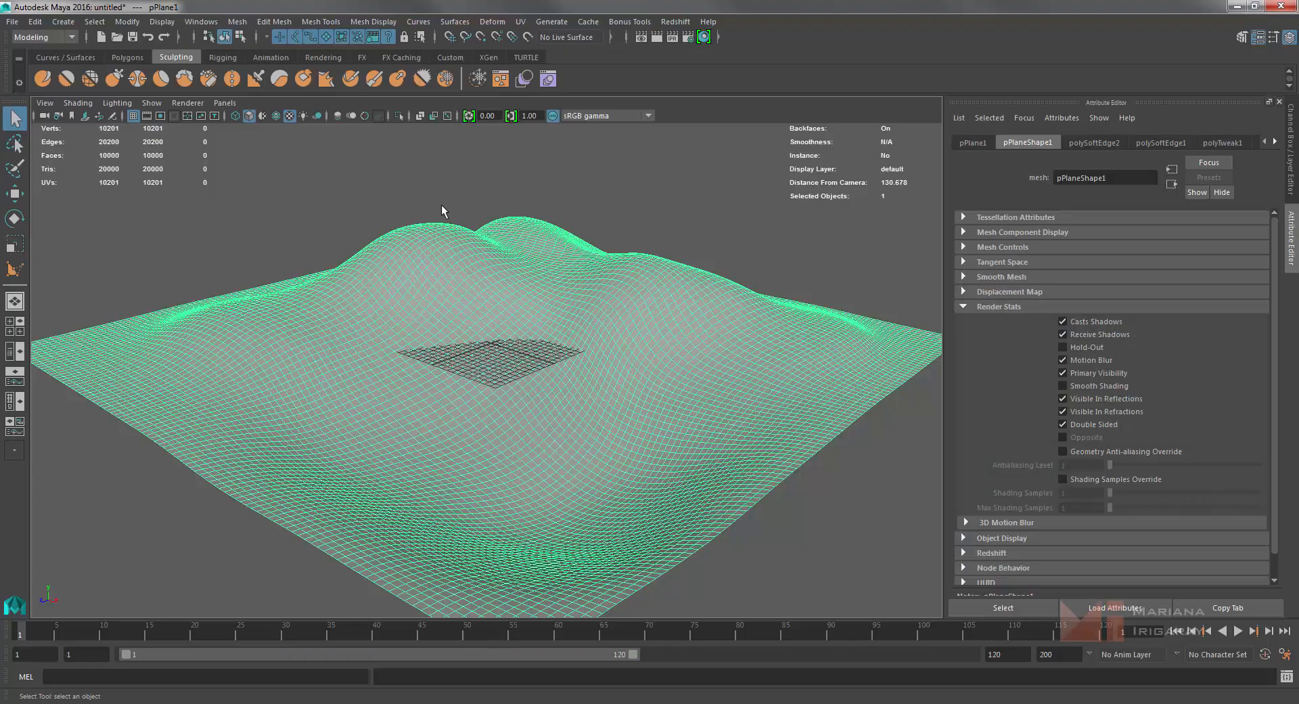
Open the Reduce options for the terrain and set Percentage to 20, Preserve quads to 0 and Sharpness to 1.
{"action": "left_click", "coordinate": [274, 22]}
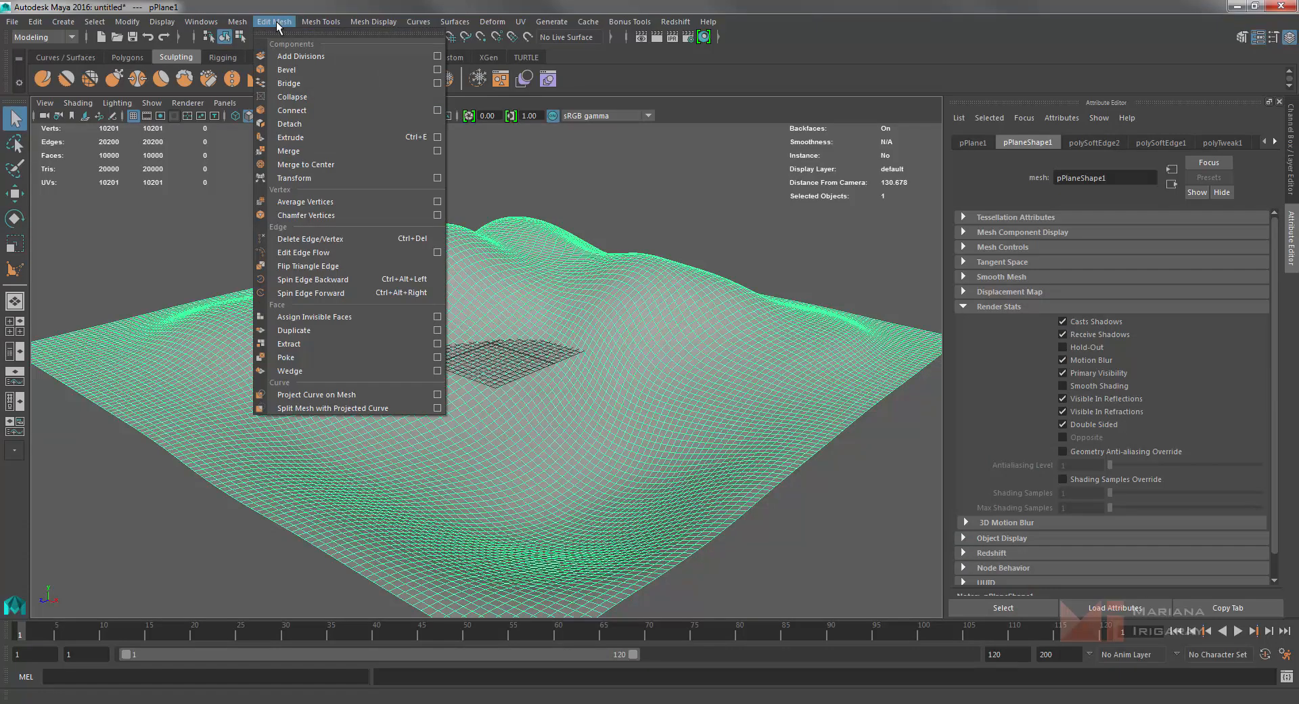
{"action": "mouse_move", "coordinate": [244, 24]}
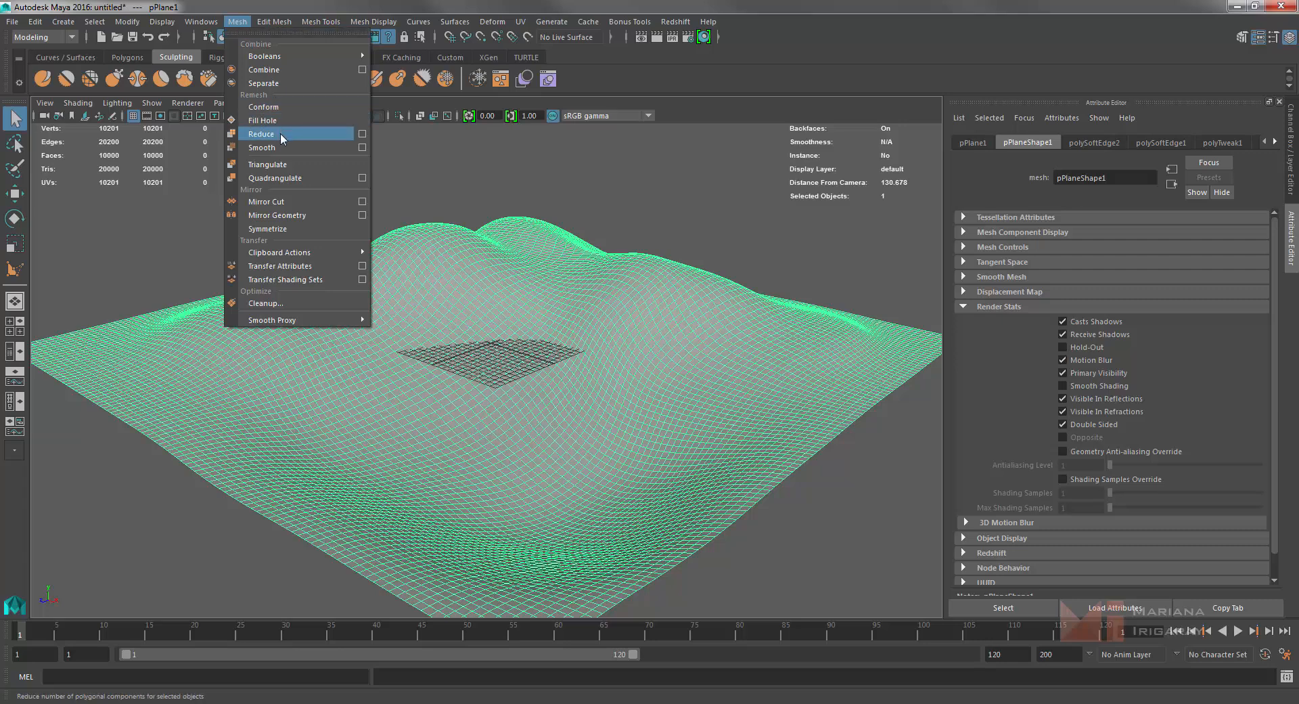
{"action": "left_click", "coordinate": [363, 135]}
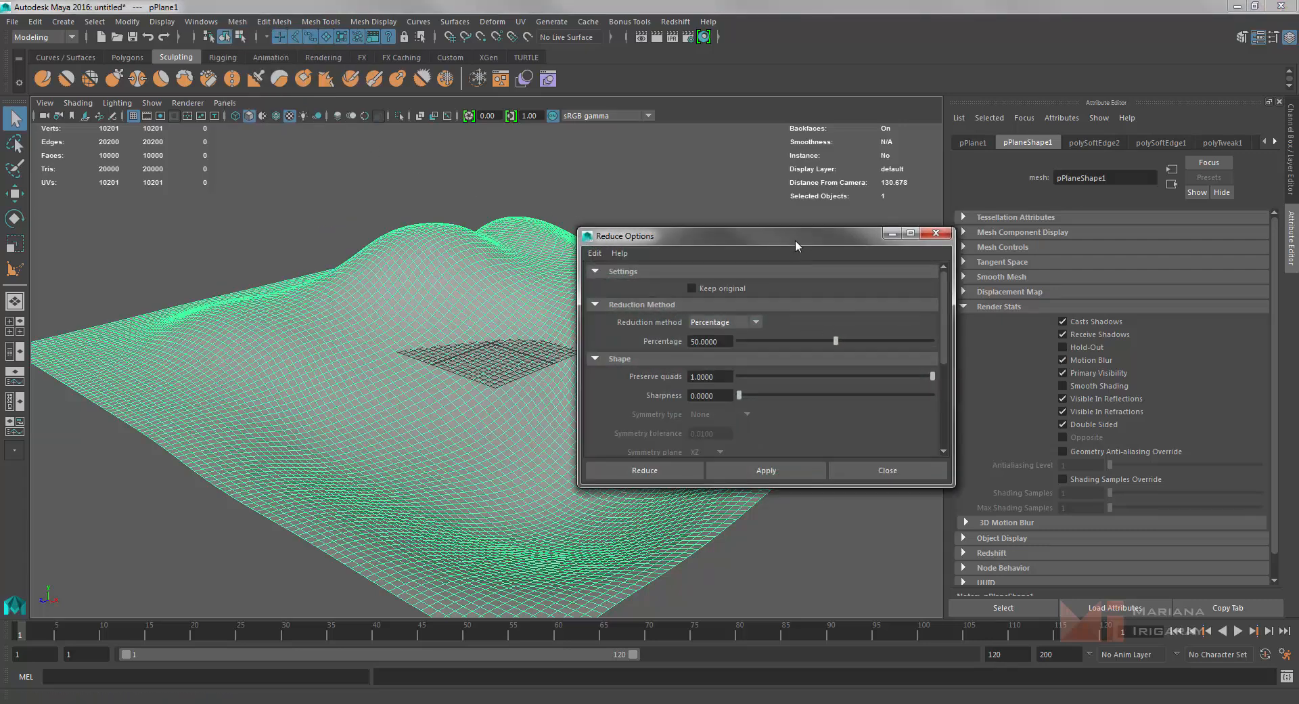
{"action": "left_click_drag", "start_coordinate": [796, 240], "coordinate": [886, 140]}
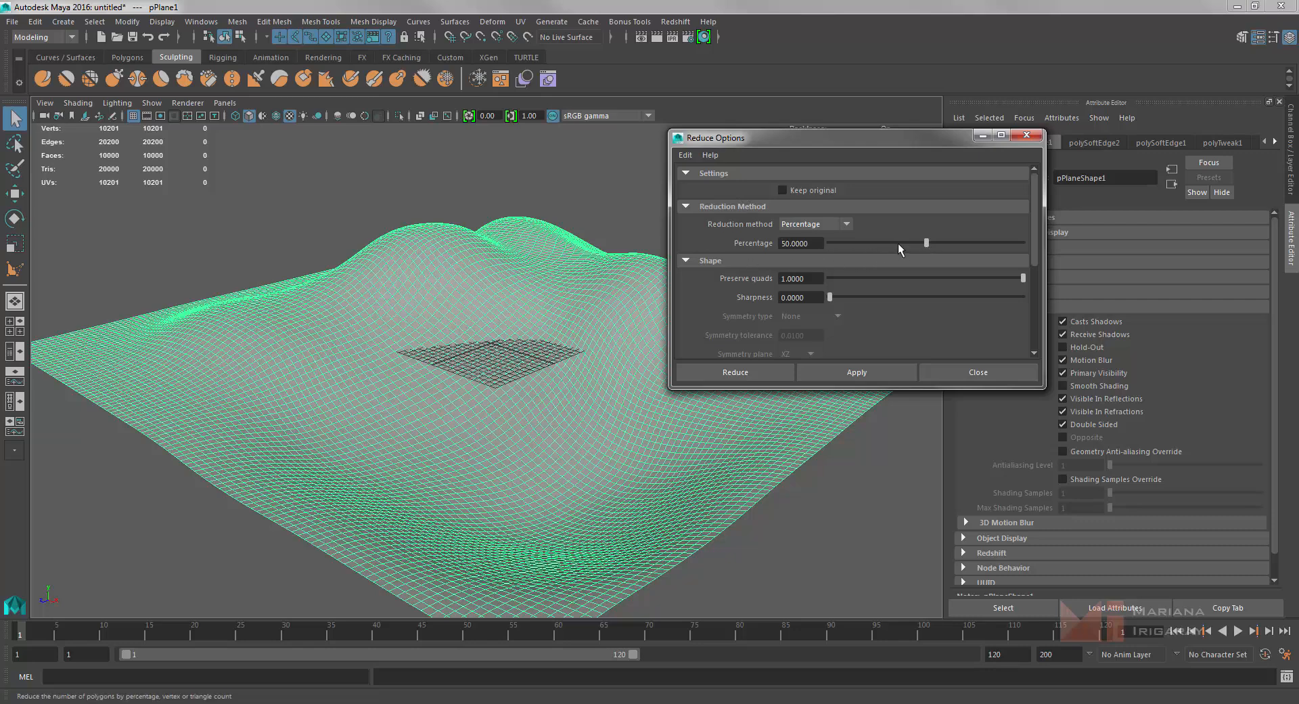
{"action": "left_click_drag", "start_coordinate": [927, 242], "coordinate": [712, 257]}
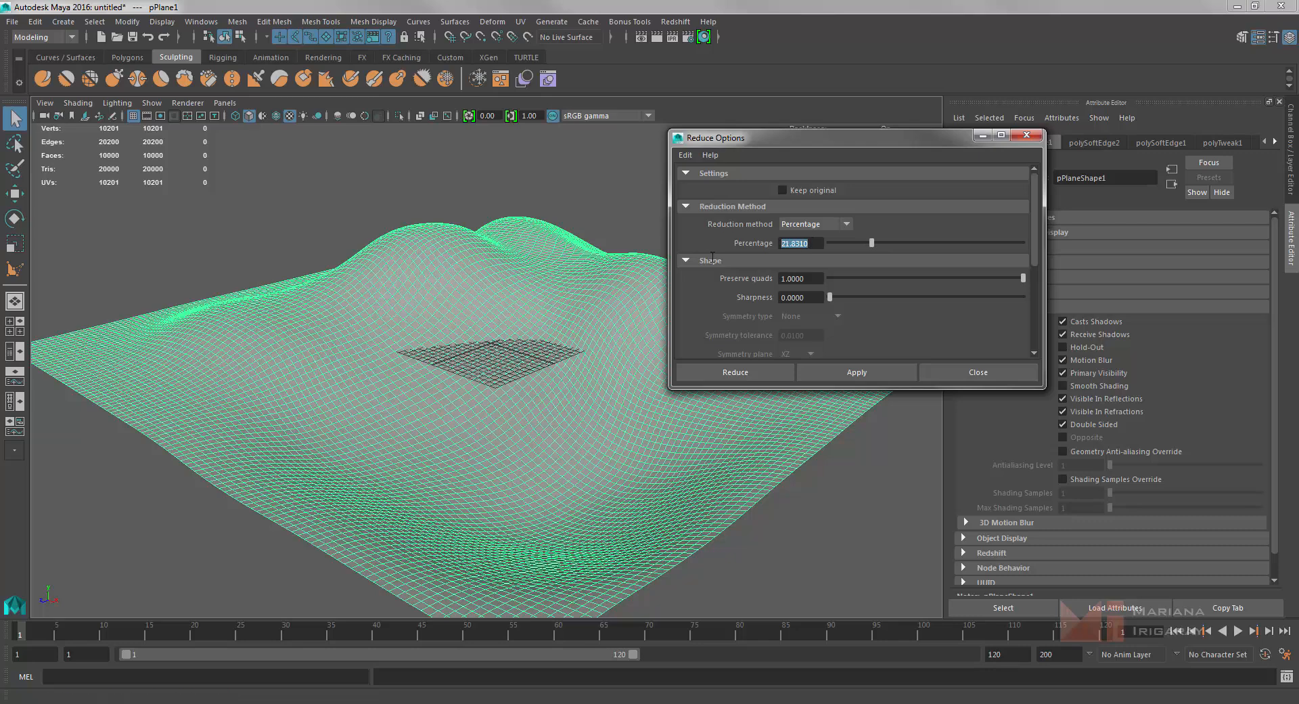
{"action": "type", "text": "20"}
{"action": "key", "text": "Return"}
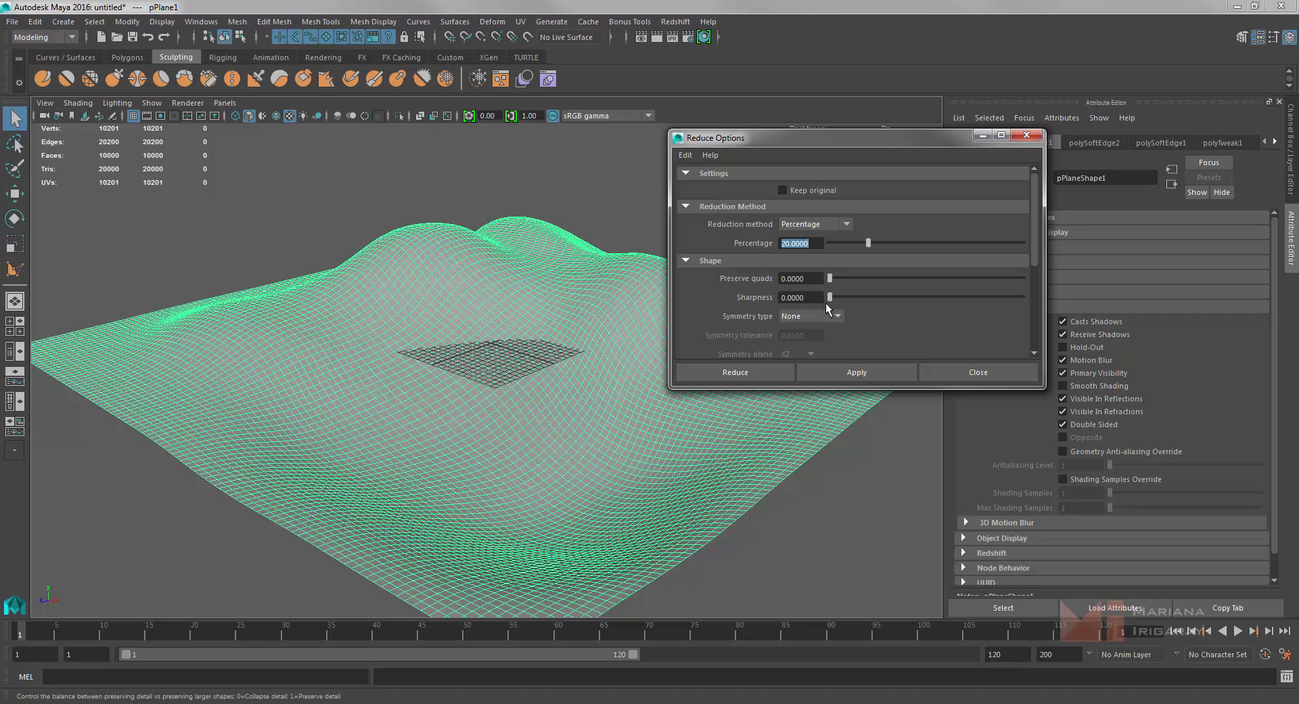
{"action": "left_click", "coordinate": [810, 317]}
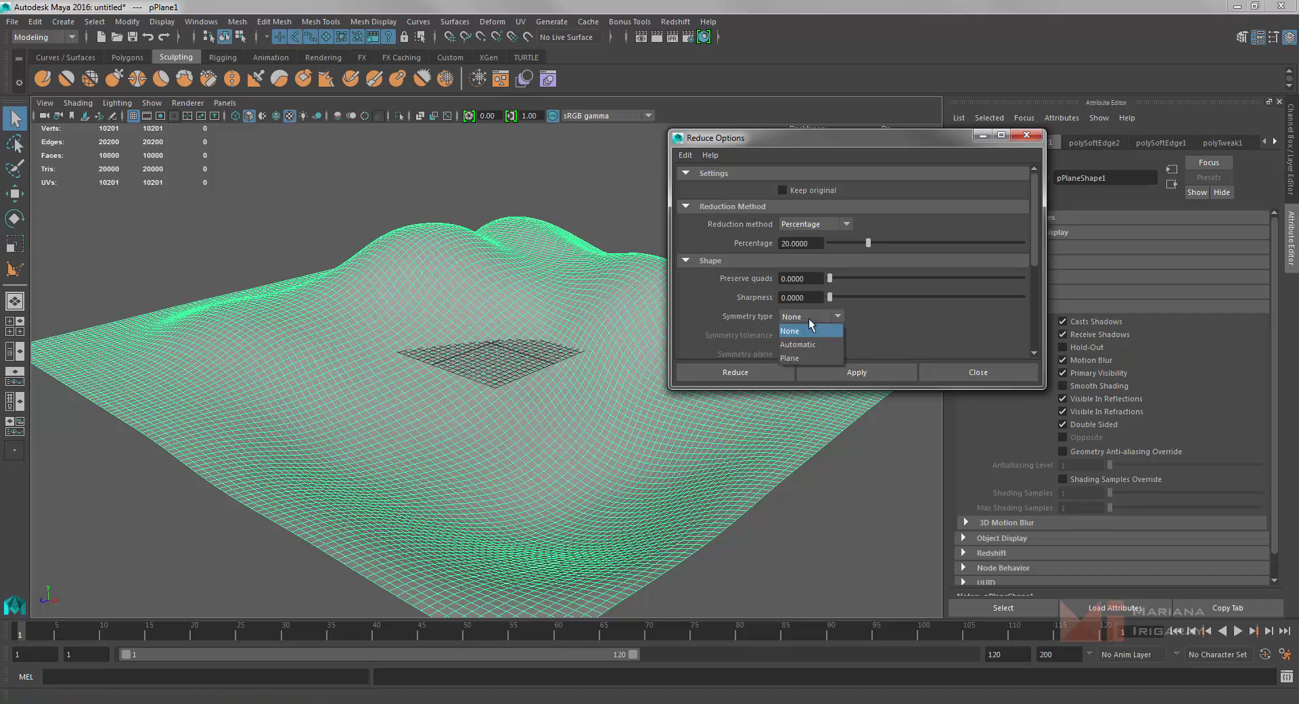
{"action": "left_click", "coordinate": [810, 318]}
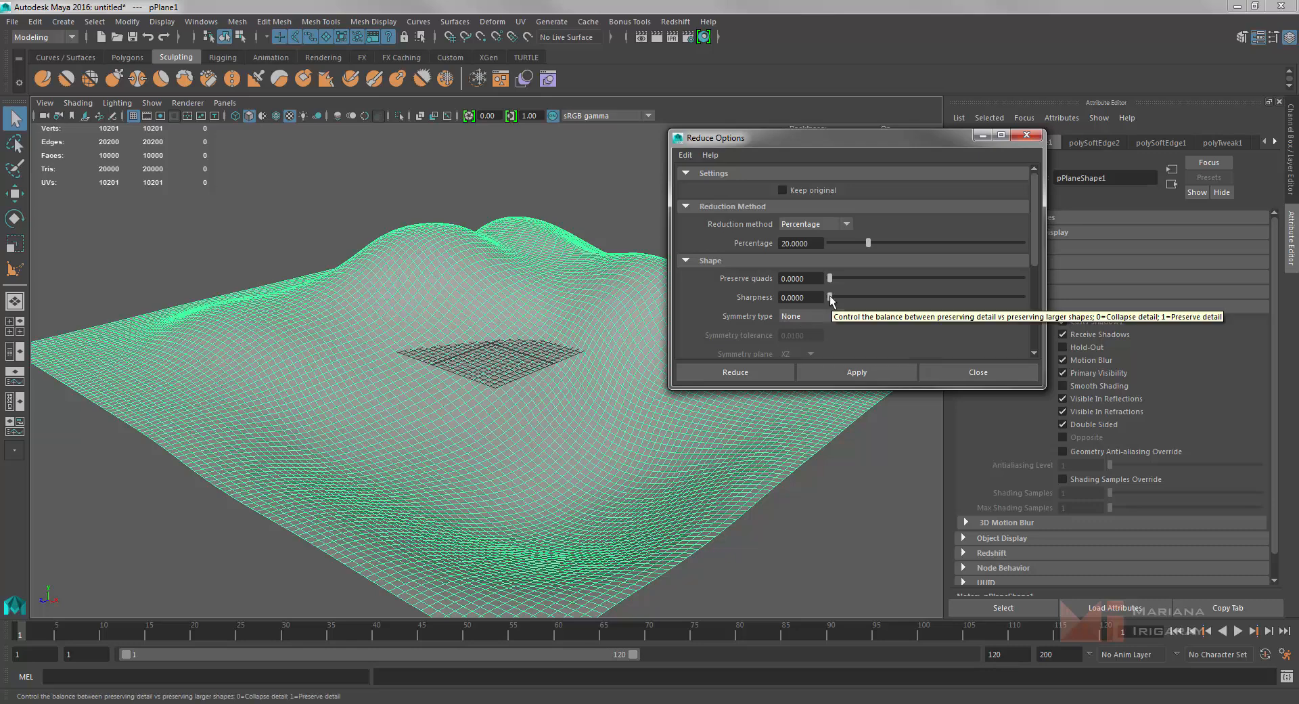
{"action": "left_click_drag", "start_coordinate": [830, 295], "coordinate": [907, 296]}
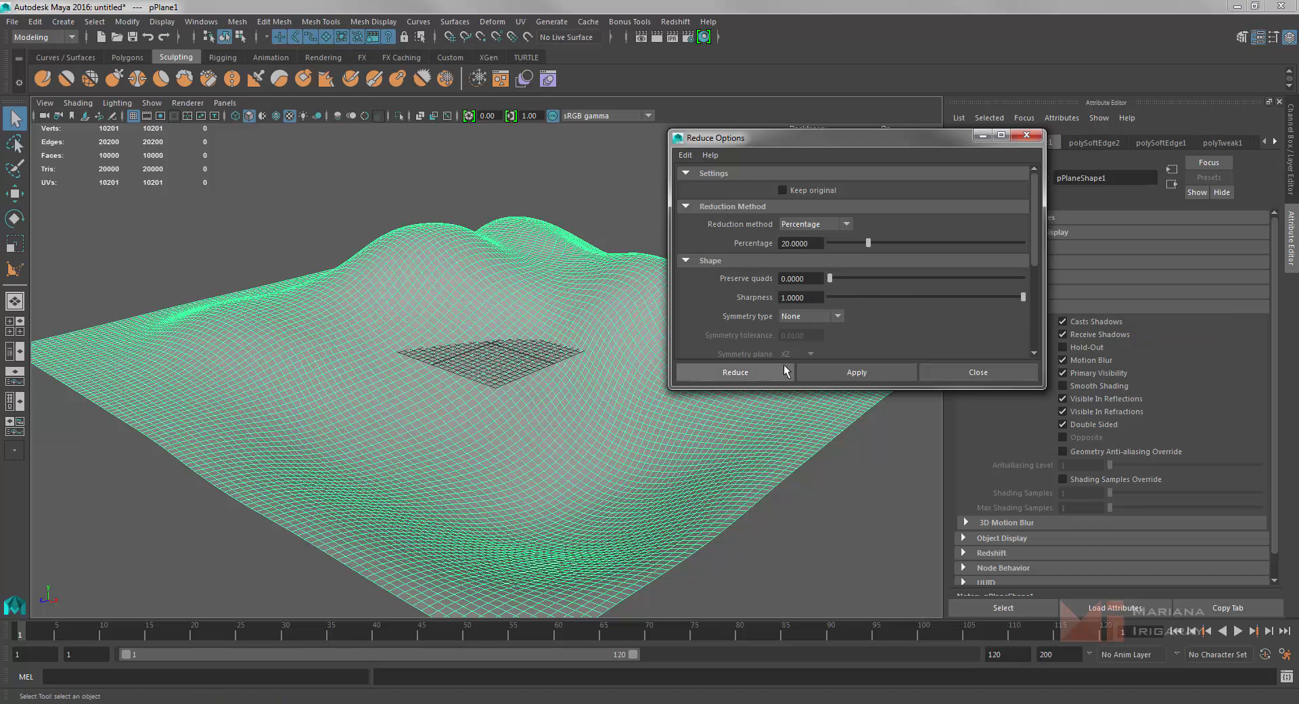
Try the 20 percent reduction on the terrain, inspect the mesh from another angle and undo the reduction.
{"action": "left_click", "coordinate": [847, 371]}
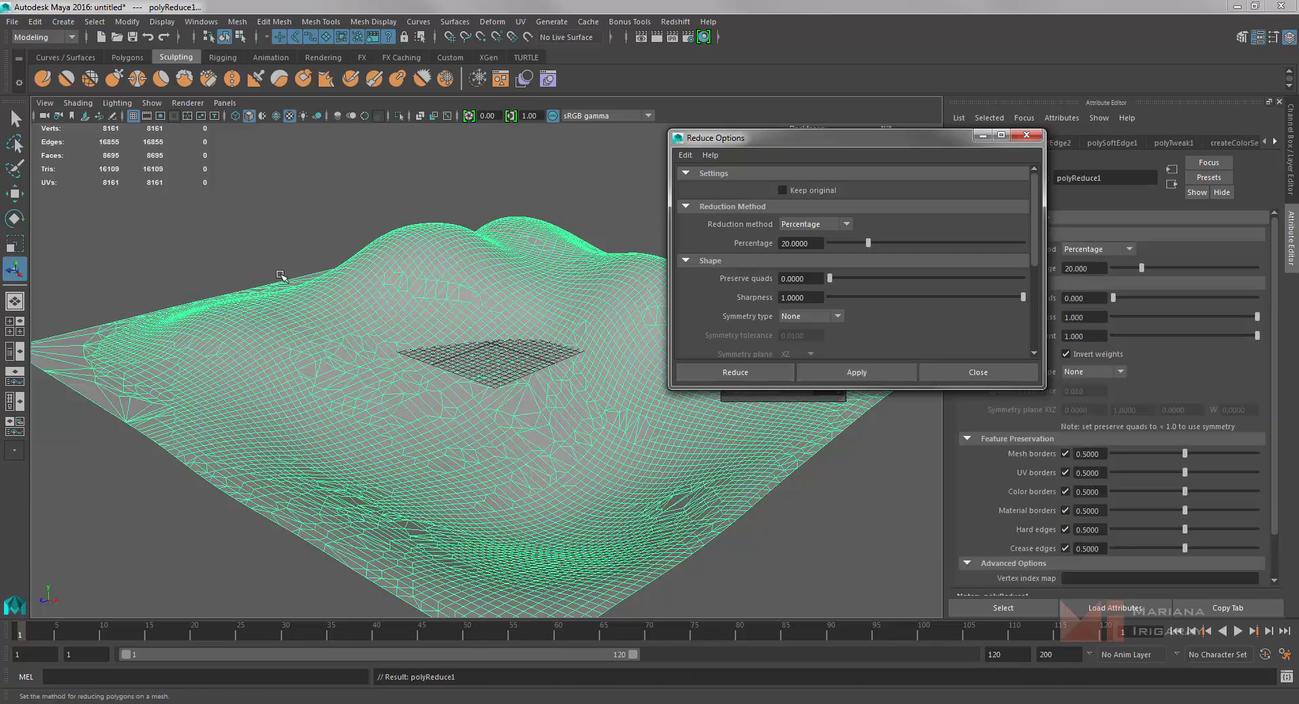
{"action": "mouse_move", "coordinate": [215, 241]}
{"action": "left_mouse_down", "text": "alt"}
{"action": "mouse_move", "coordinate": [193, 229]}
{"action": "mouse_move", "coordinate": [366, 284]}
{"action": "mouse_move", "coordinate": [241, 242]}
{"action": "left_mouse_up", "text": "alt"}
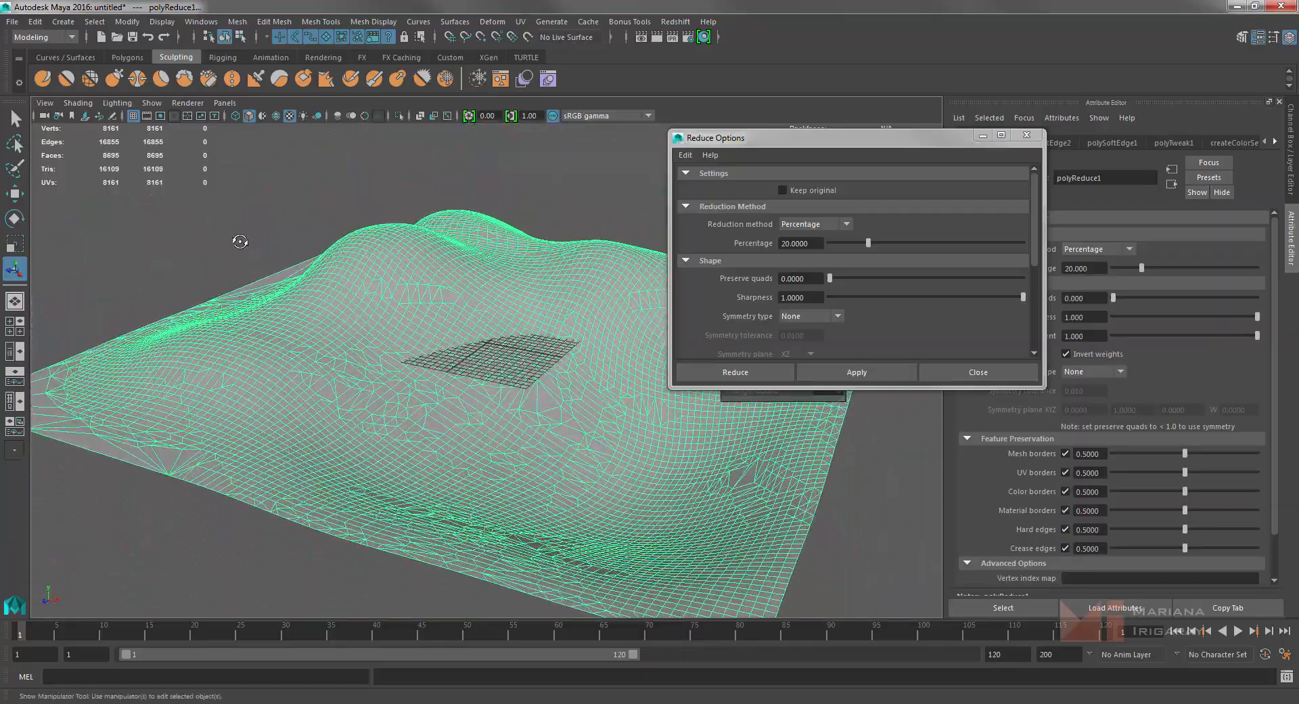
{"action": "key", "text": "ctrl+z"}
Try reducing the terrain with Percentage at 100, and undo back to the full selected mesh.
{"action": "left_click_drag", "start_coordinate": [870, 242], "coordinate": [983, 243]}
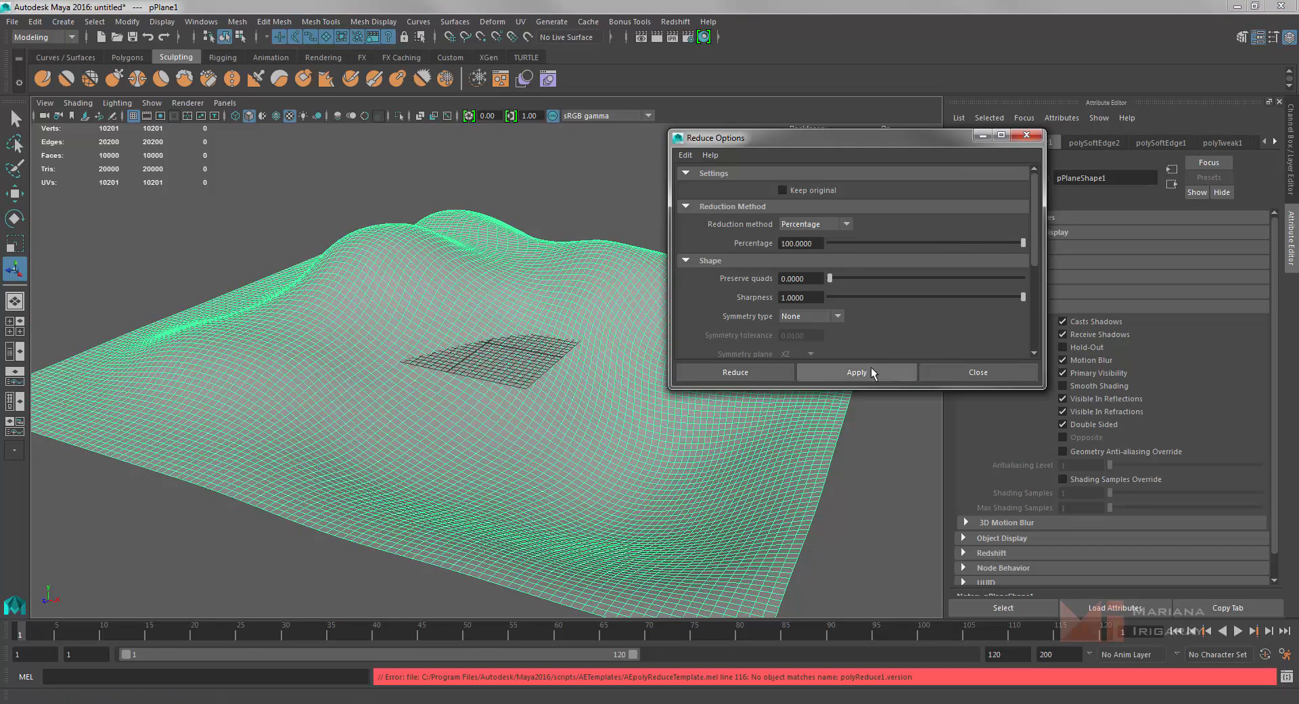
{"action": "left_click", "coordinate": [839, 374]}
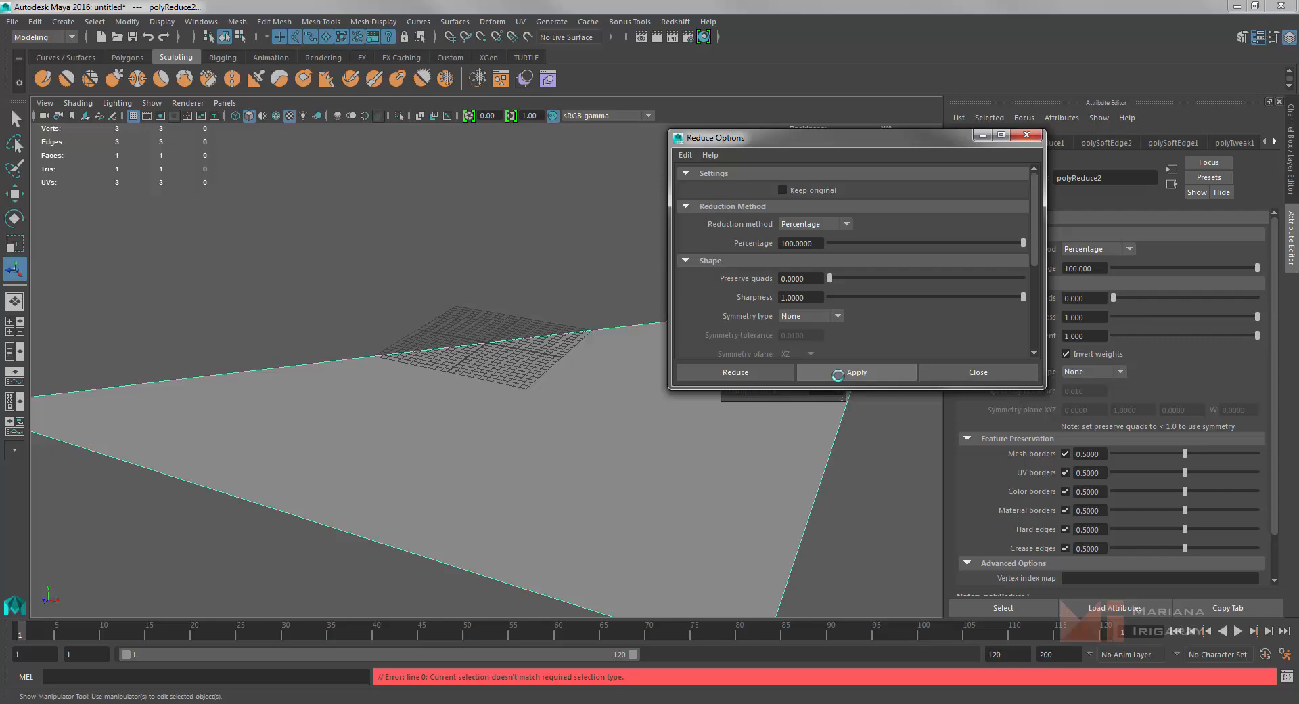
{"action": "left_click", "coordinate": [910, 495]}
{"action": "key", "text": "ctrl+z"}
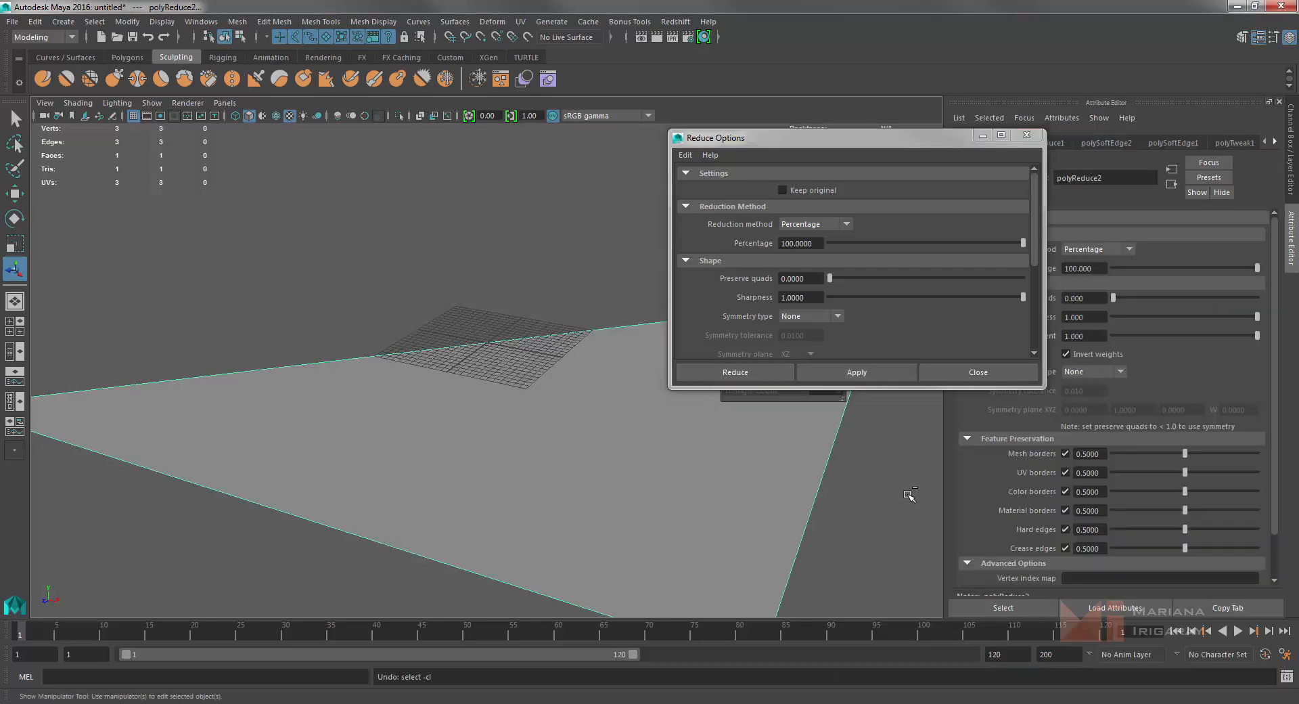
{"action": "key", "text": "ctrl+z"}
{"action": "key", "text": "ctrl+z"}
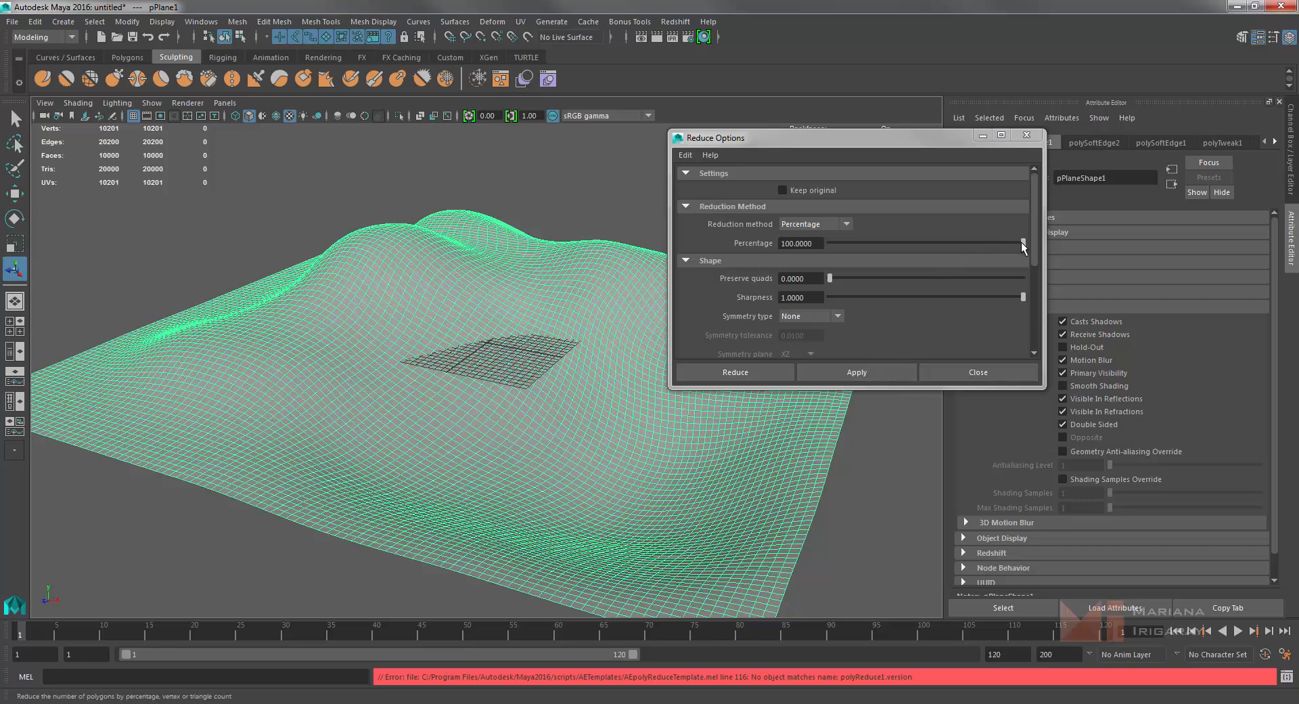
Reduce the terrain at about 62 percent and raise the reduction's Percentage to 83.324.
{"action": "left_click_drag", "start_coordinate": [1021, 242], "coordinate": [952, 252]}
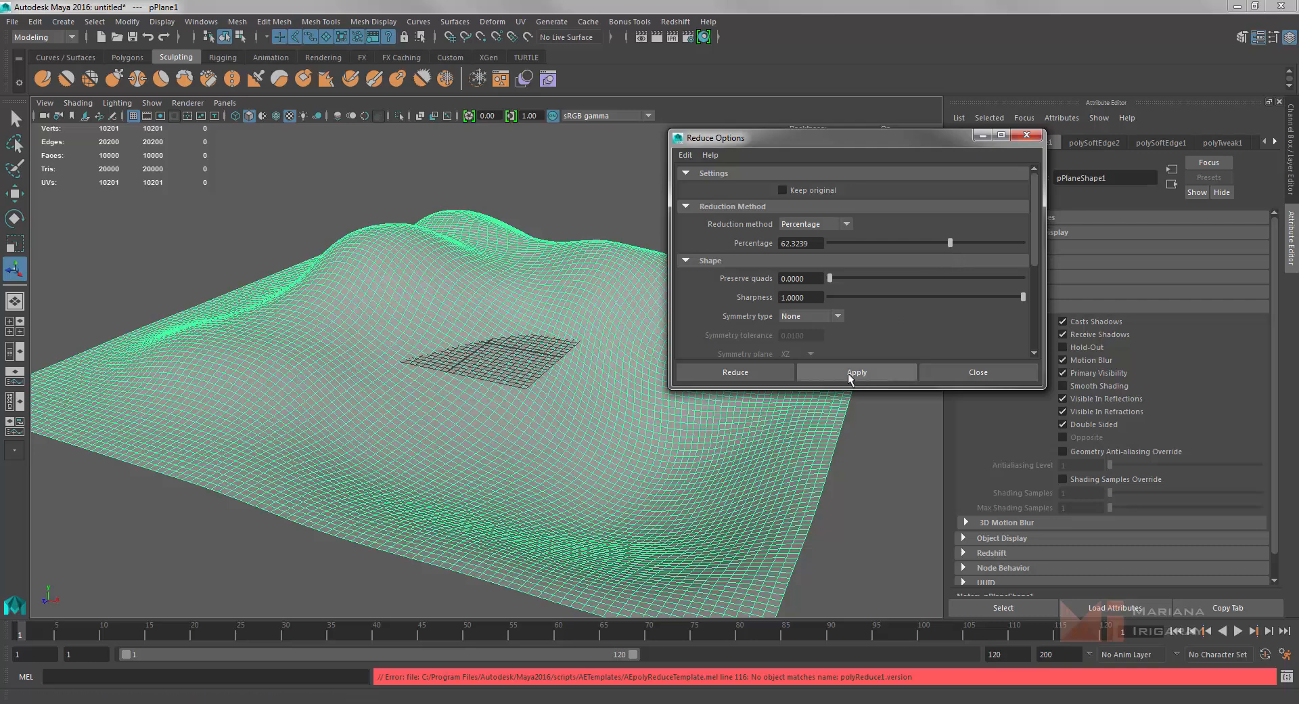
{"action": "left_click", "coordinate": [755, 371]}
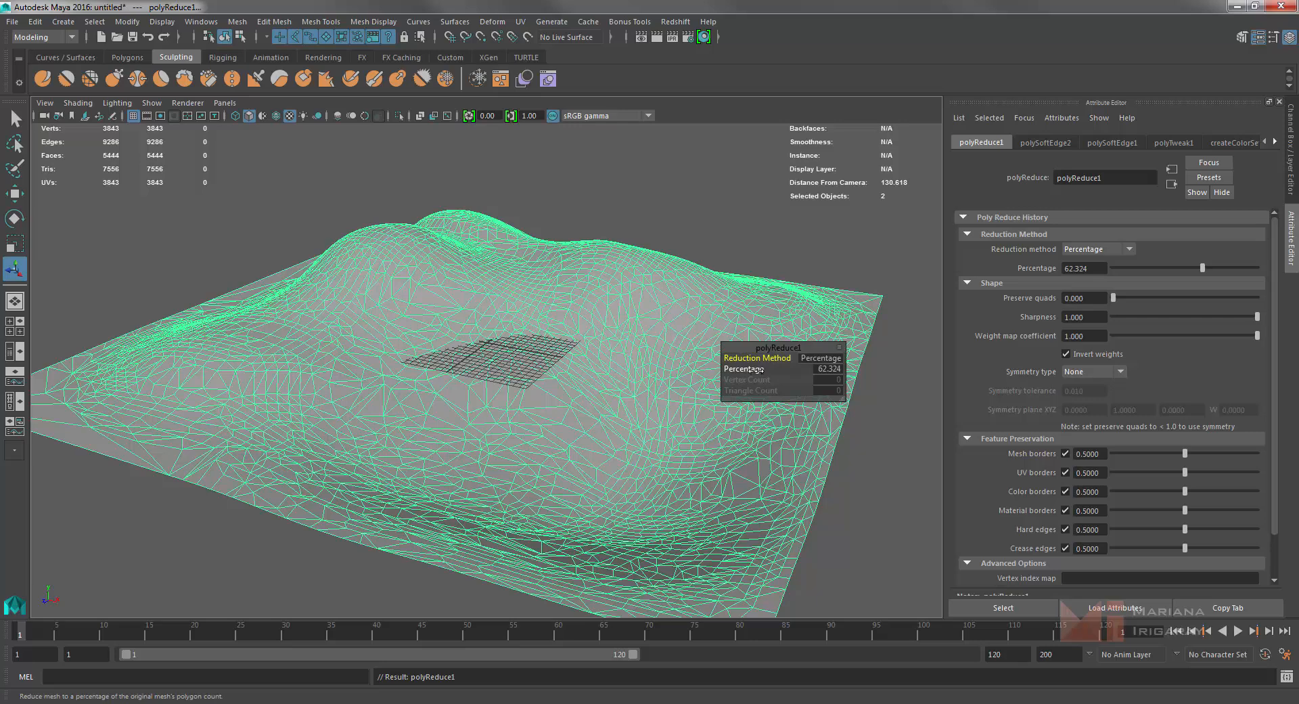
{"action": "left_click_drag", "start_coordinate": [758, 370], "coordinate": [792, 370]}
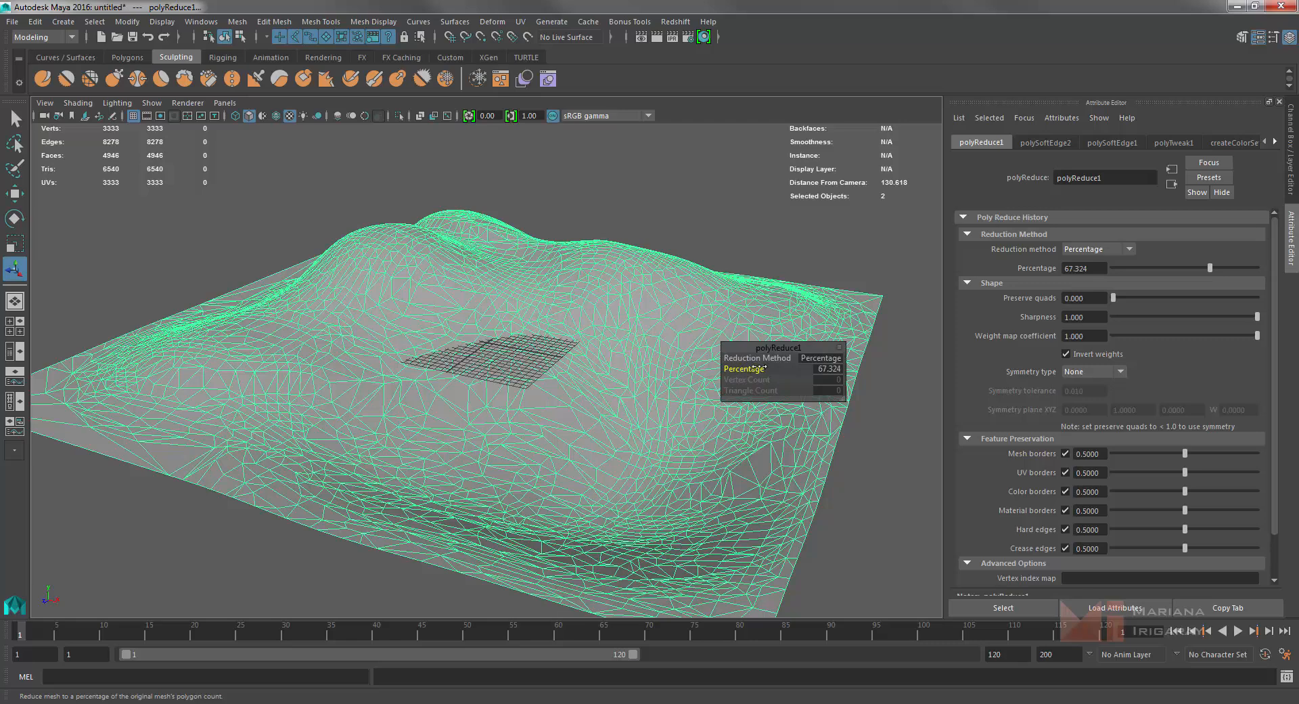
{"action": "left_click_drag", "start_coordinate": [745, 369], "coordinate": [861, 366]}
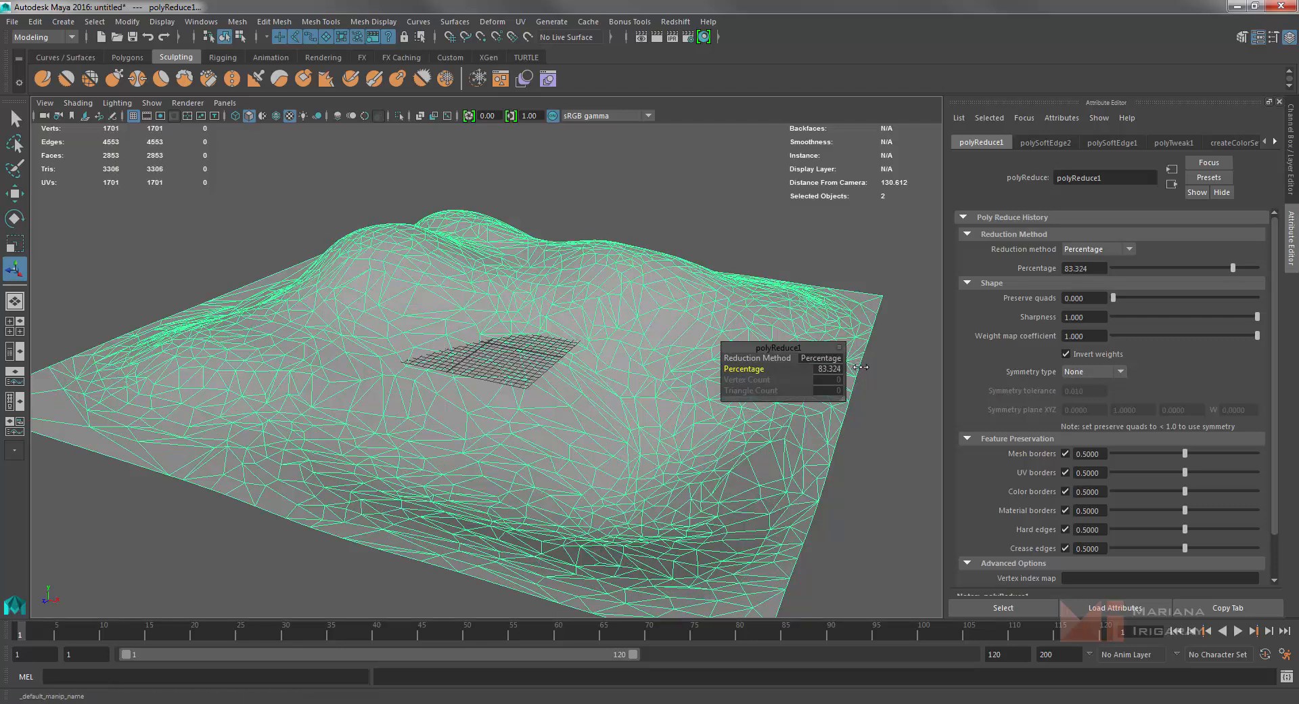
Check the reduced terrain with its wireframe selected and with the selection cleared.
{"action": "left_click", "coordinate": [899, 418]}
{"action": "left_click", "coordinate": [660, 364]}
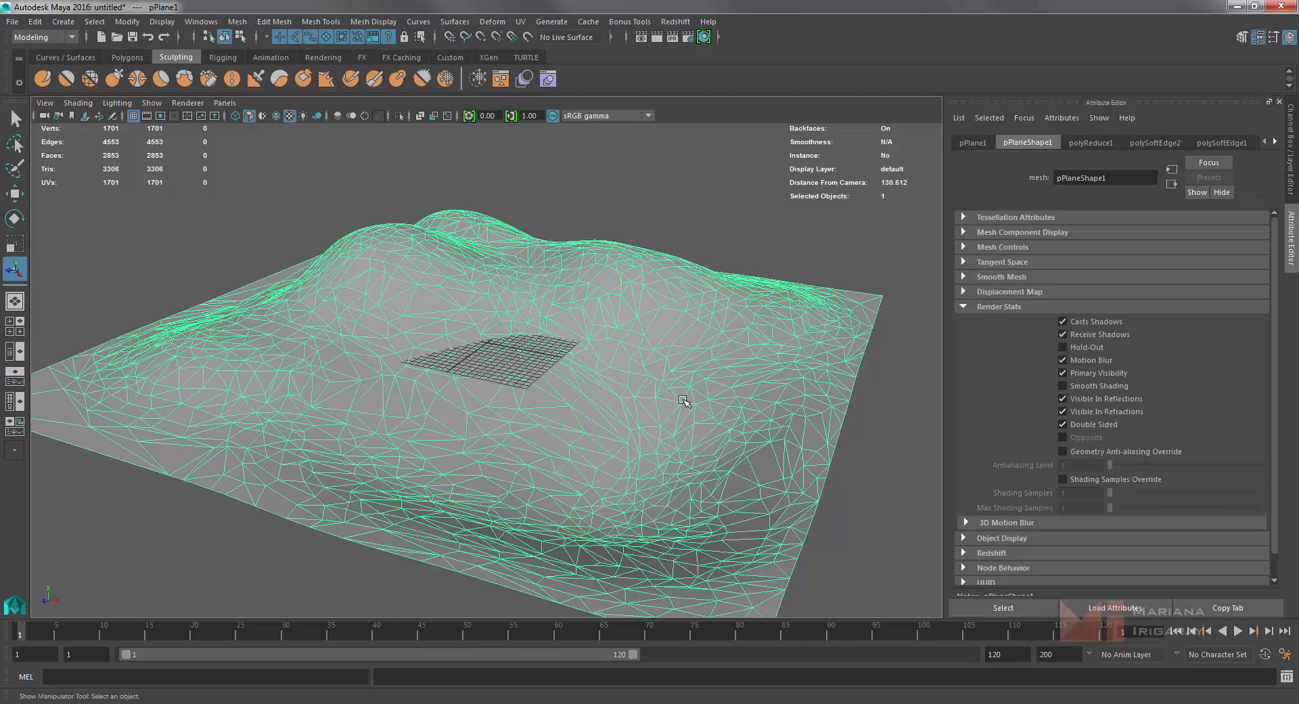
{"action": "left_click", "coordinate": [868, 473]}
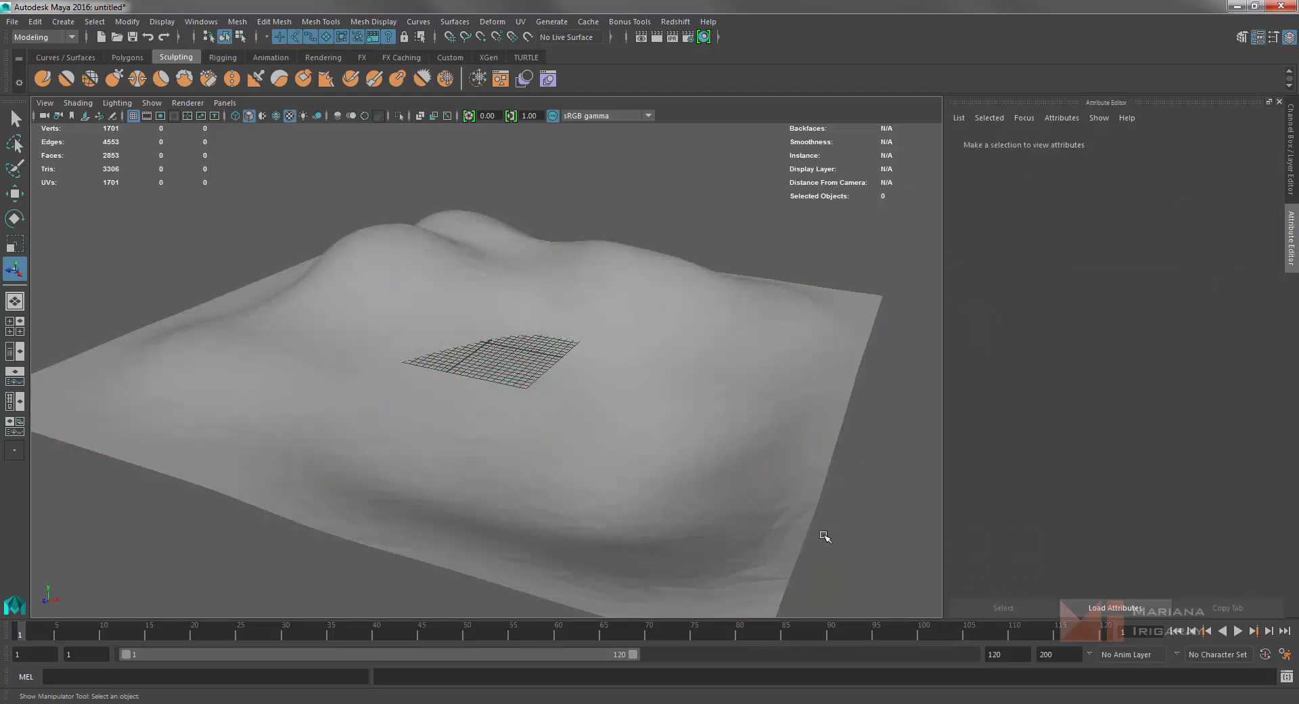
Examine the reduced terrain's hills from low, raised and close viewpoints, with the mesh selected and unselected.
{"action": "left_click_drag", "start_coordinate": [824, 534], "coordinate": [528, 355], "text": "alt"}
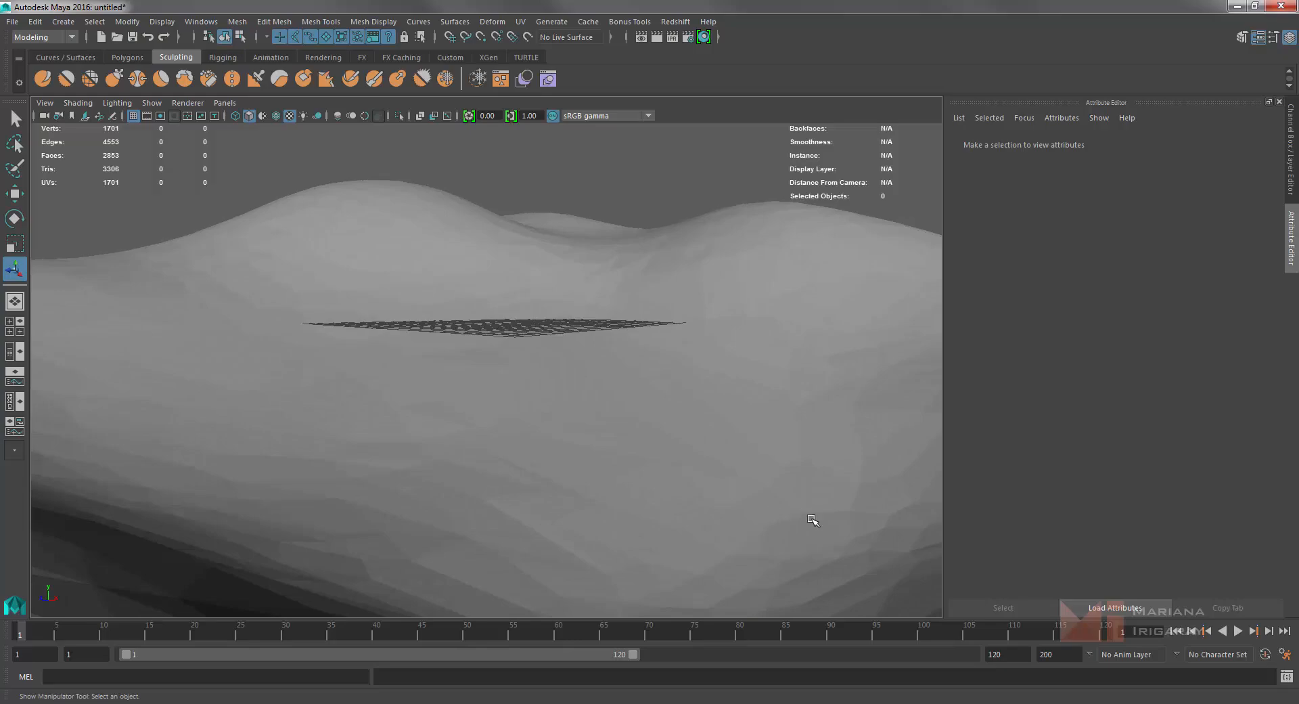
{"action": "left_click", "coordinate": [573, 460]}
{"action": "key", "text": "f"}
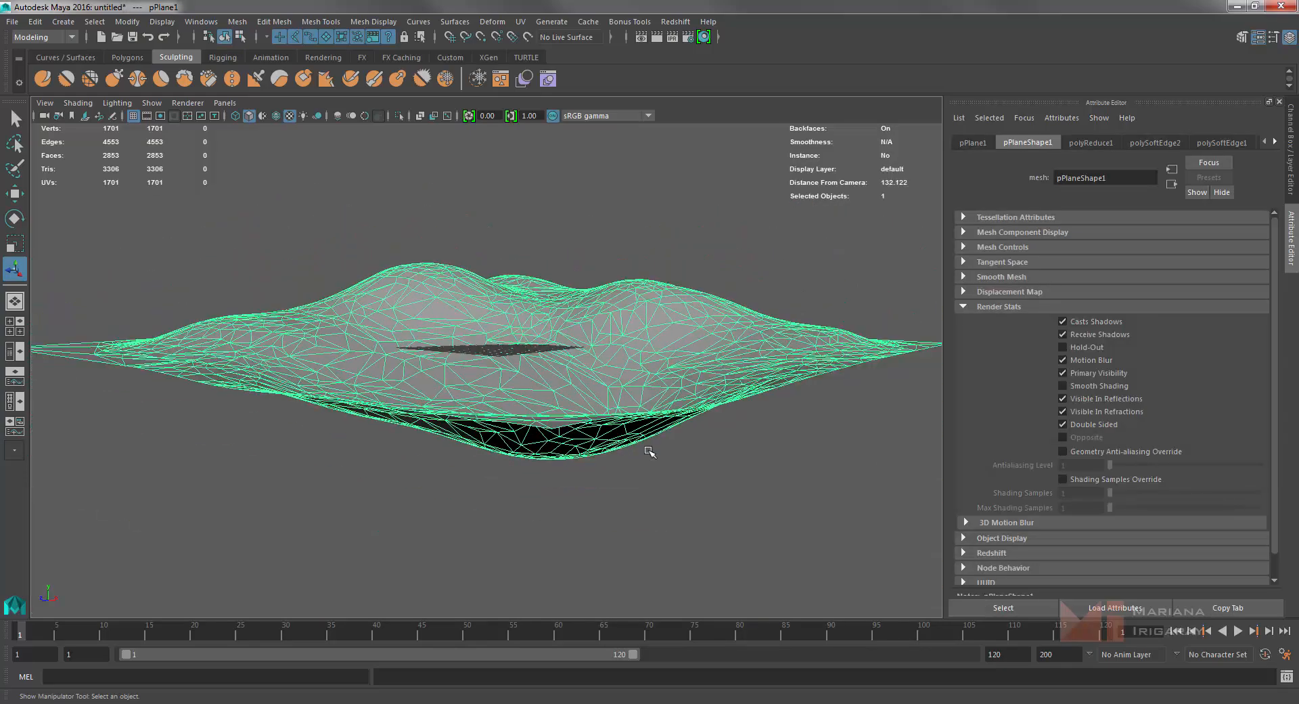
{"action": "left_click_drag", "start_coordinate": [651, 452], "coordinate": [747, 481], "text": "alt"}
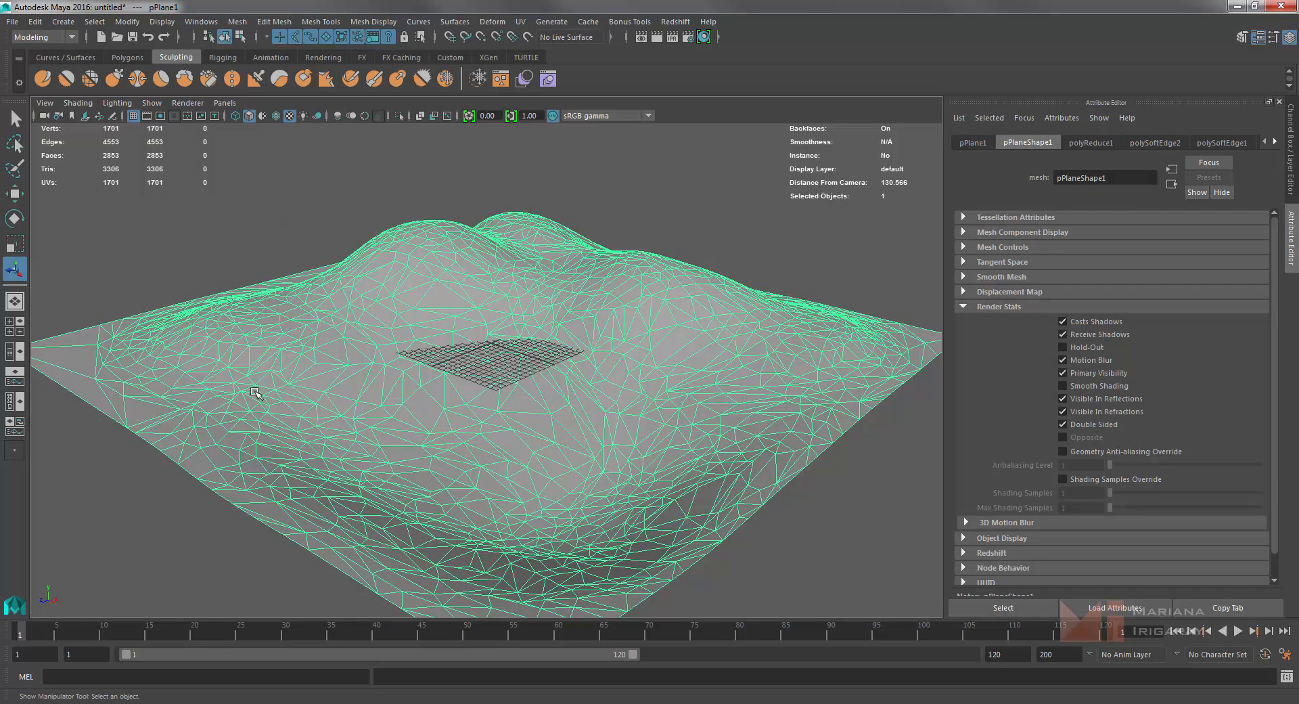
{"action": "scroll", "coordinate": [554, 301], "scroll_direction": "up", "scroll_amount": 5}
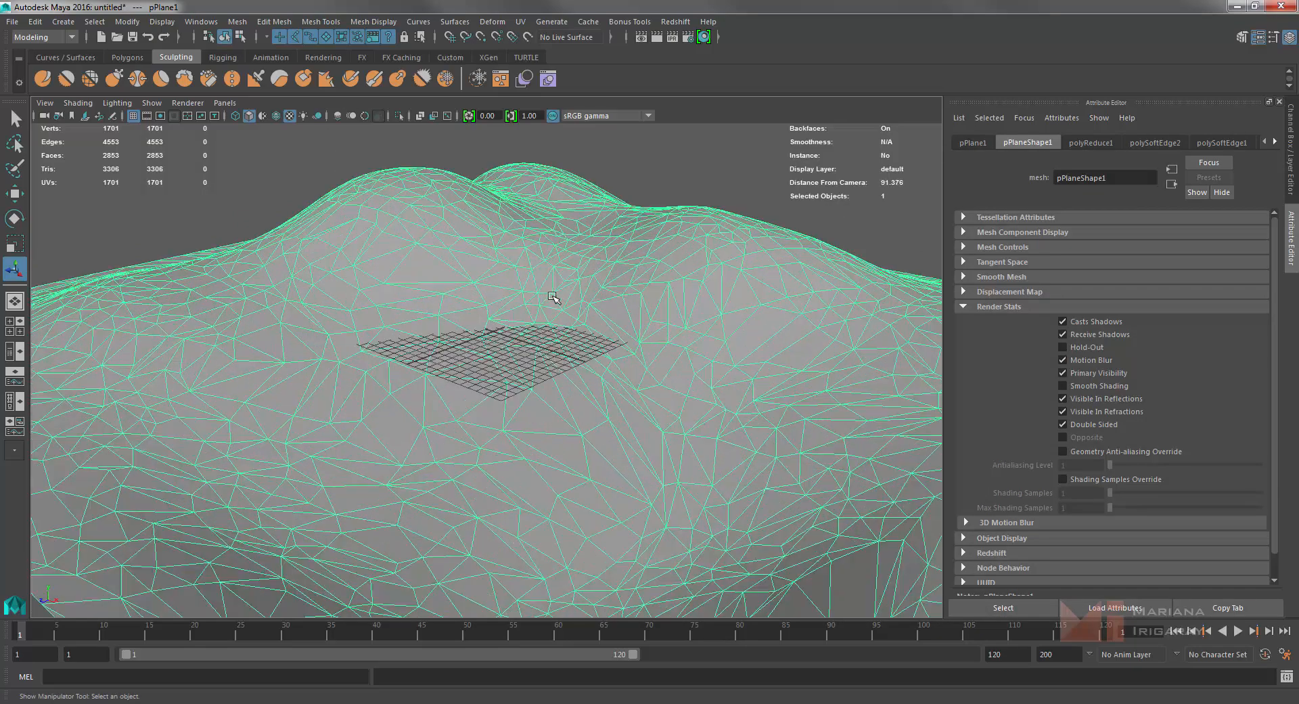
{"action": "left_click_drag", "start_coordinate": [557, 370], "coordinate": [559, 351], "text": "alt"}
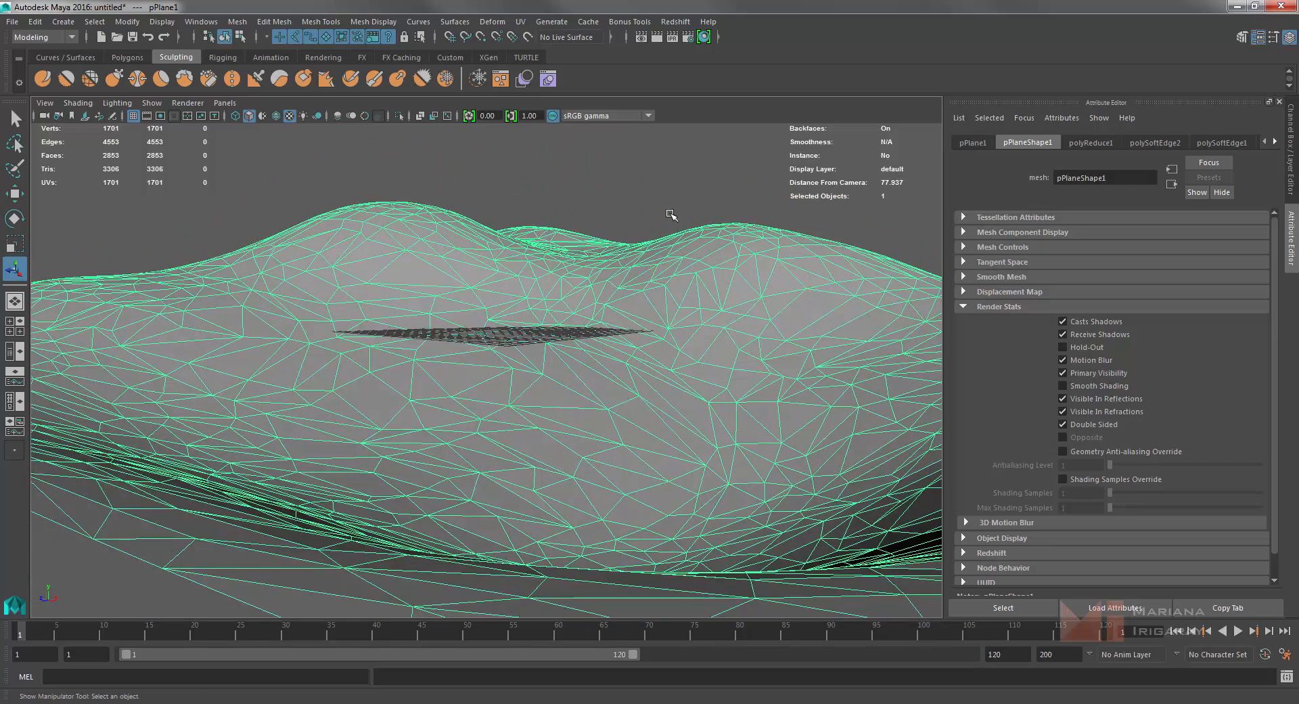
{"action": "left_click", "coordinate": [647, 236]}
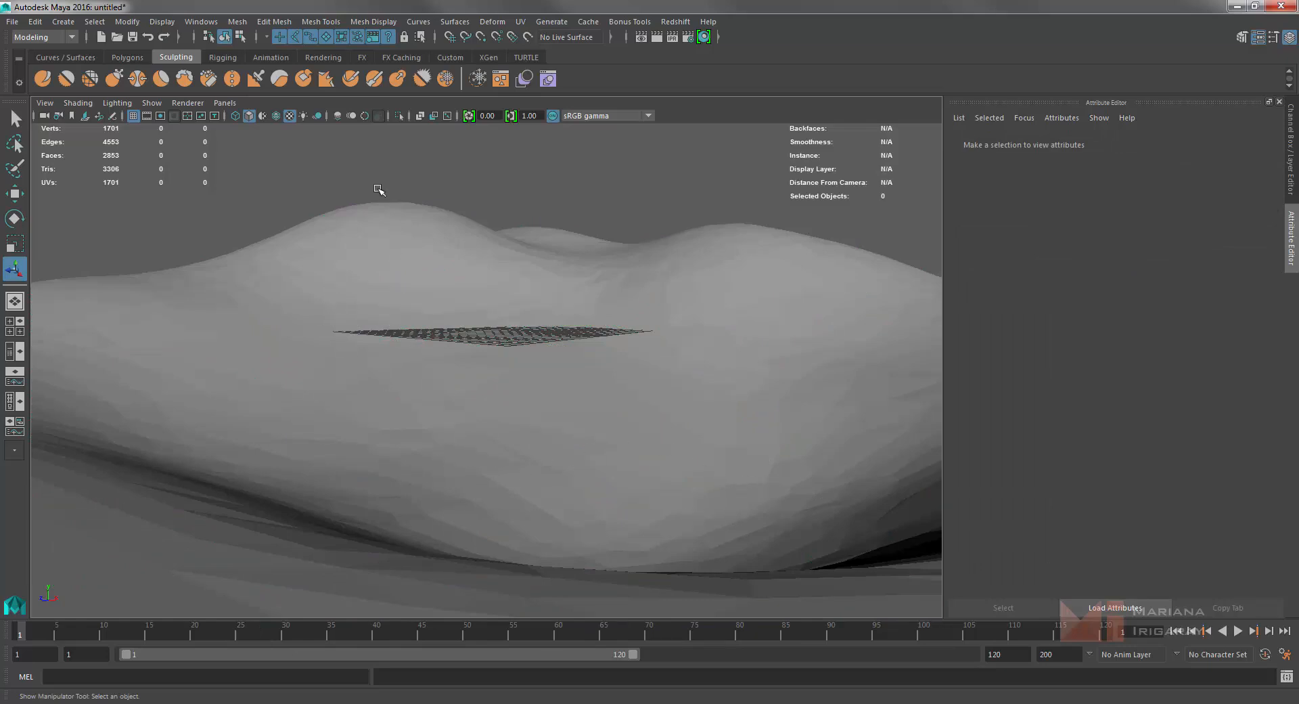
{"action": "scroll", "coordinate": [479, 264], "scroll_direction": "down", "scroll_amount": 3}
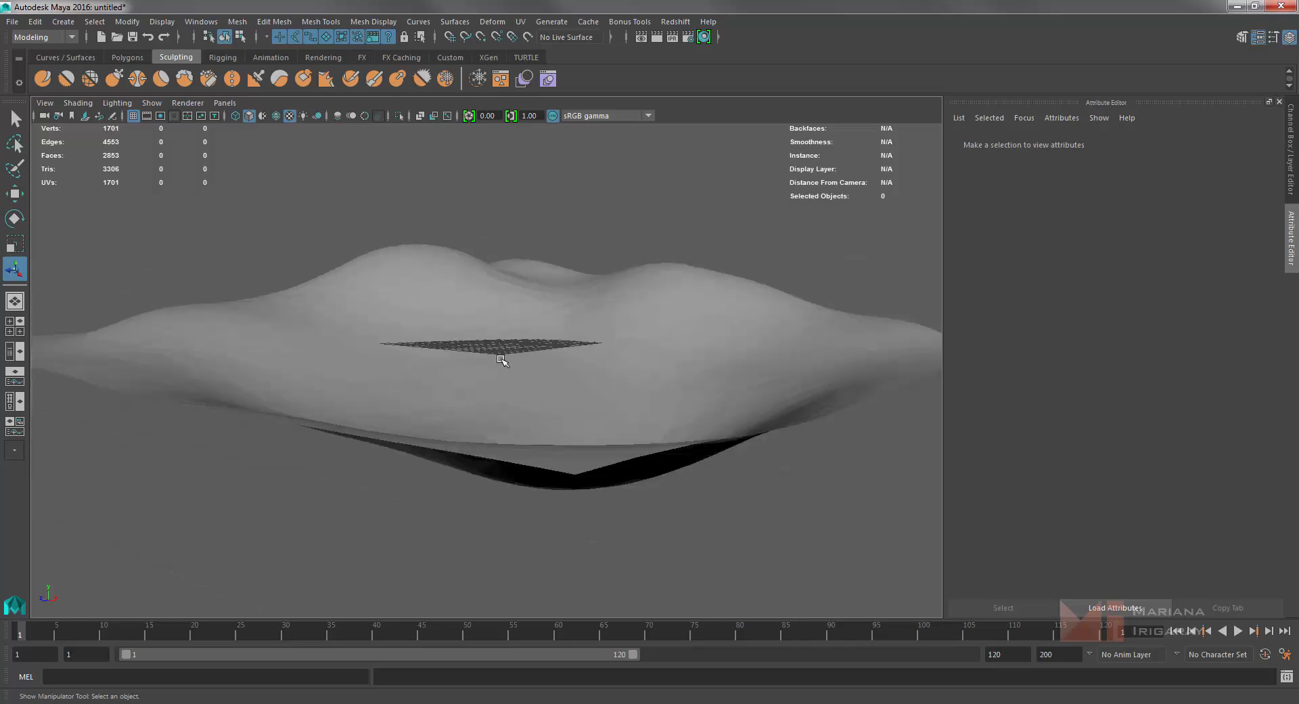
{"action": "mouse_move", "coordinate": [502, 359]}
{"action": "left_mouse_down", "text": "alt"}
{"action": "mouse_move", "coordinate": [498, 374]}
{"action": "mouse_move", "coordinate": [517, 362]}
{"action": "left_mouse_up", "text": "alt"}
Switch the terrain to vertex editing and select all of its vertices.
{"action": "left_click", "coordinate": [605, 391]}
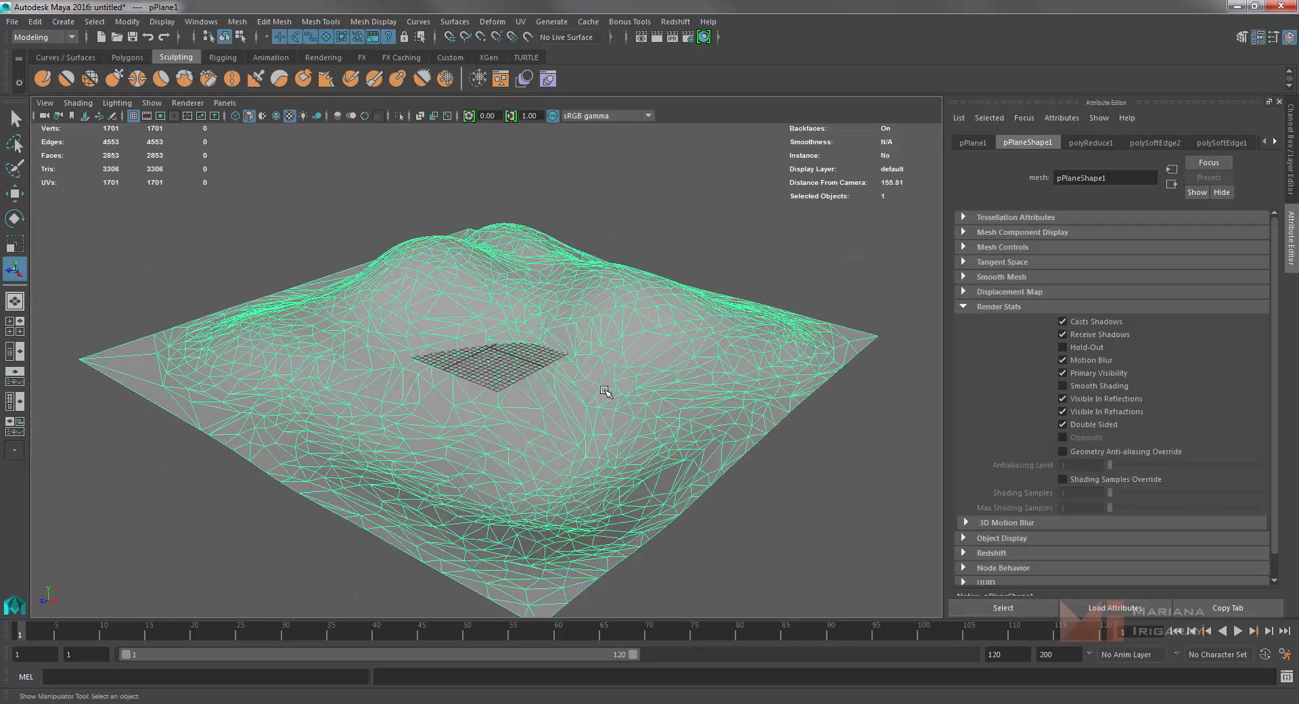
{"action": "right_click_drag", "start_coordinate": [604, 391], "coordinate": [552, 342]}
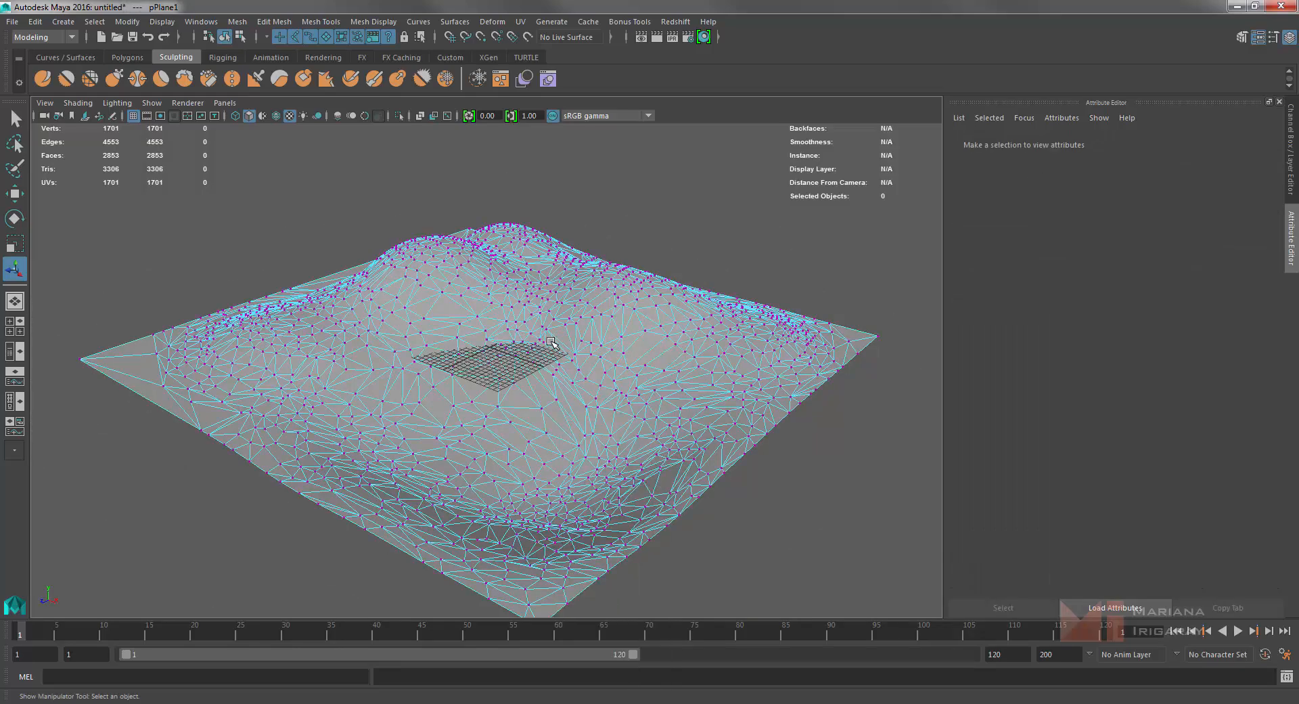
{"action": "left_click_drag", "start_coordinate": [56, 196], "coordinate": [882, 634]}
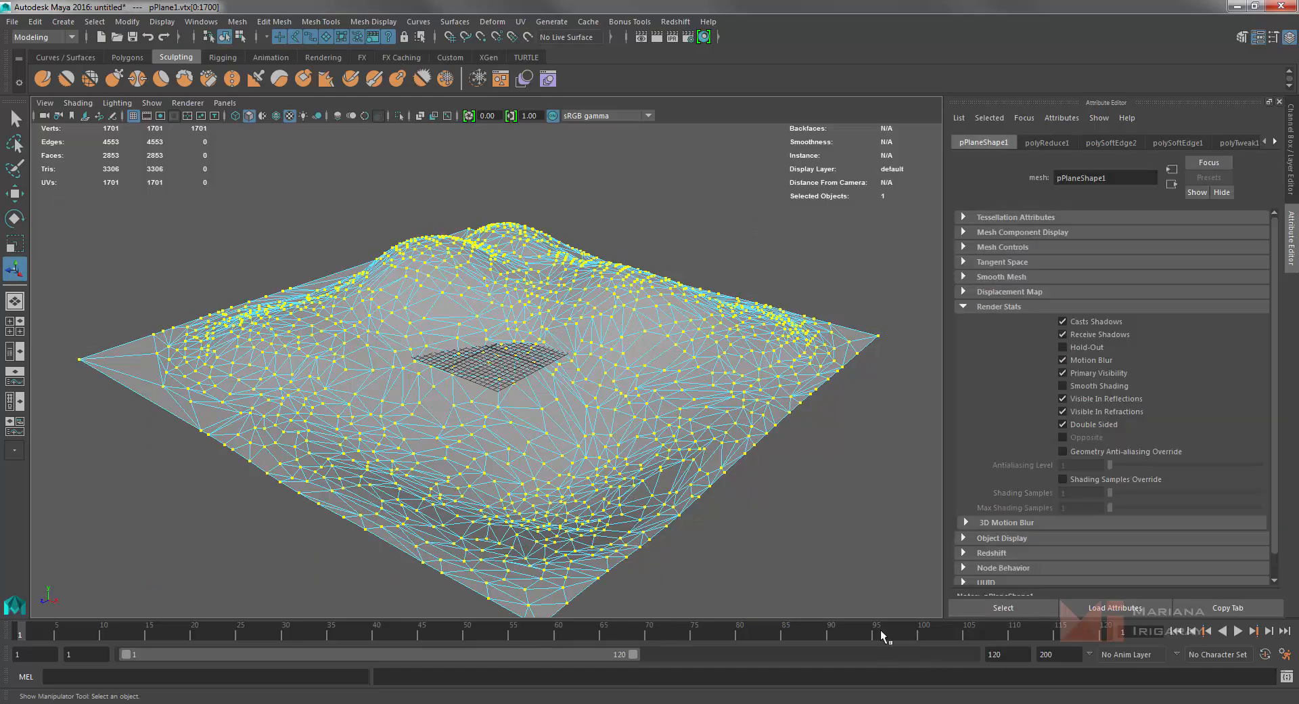
{"action": "mouse_move", "coordinate": [798, 533]}
{"action": "left_mouse_down", "text": "alt"}
{"action": "mouse_move", "coordinate": [783, 525]}
{"action": "mouse_move", "coordinate": [724, 566]}
{"action": "mouse_move", "coordinate": [771, 535]}
{"action": "mouse_move", "coordinate": [575, 424]}
{"action": "mouse_move", "coordinate": [804, 524]}
{"action": "left_mouse_up", "text": "alt"}
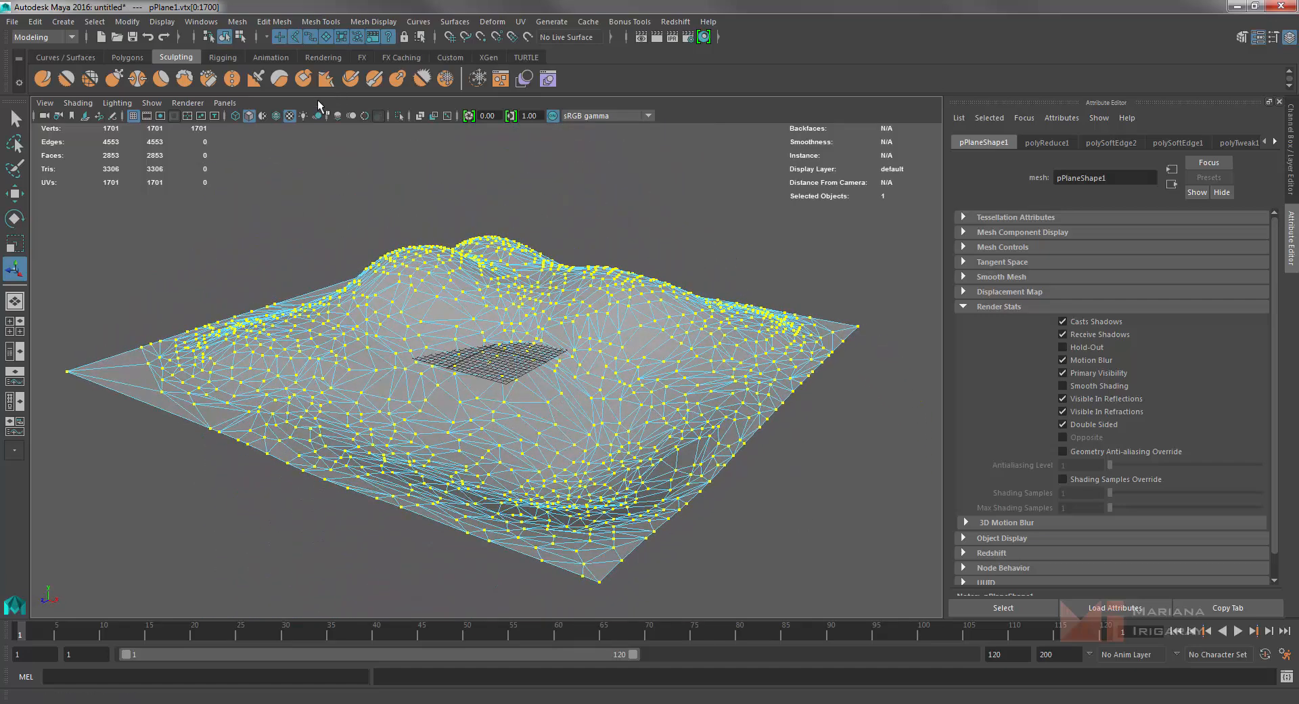
Apply Transform Component to the selected vertices with Random set to 1.0.
{"action": "left_click", "coordinate": [269, 24]}
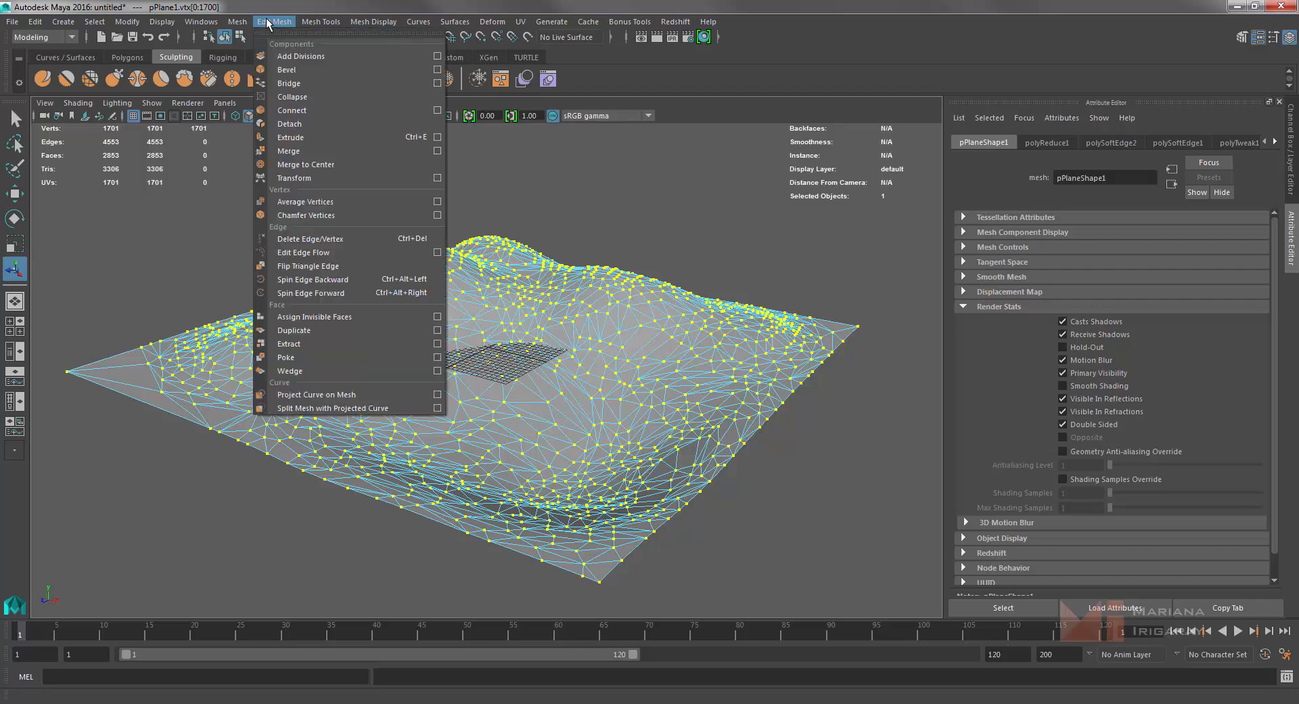
{"action": "left_click", "coordinate": [437, 179]}
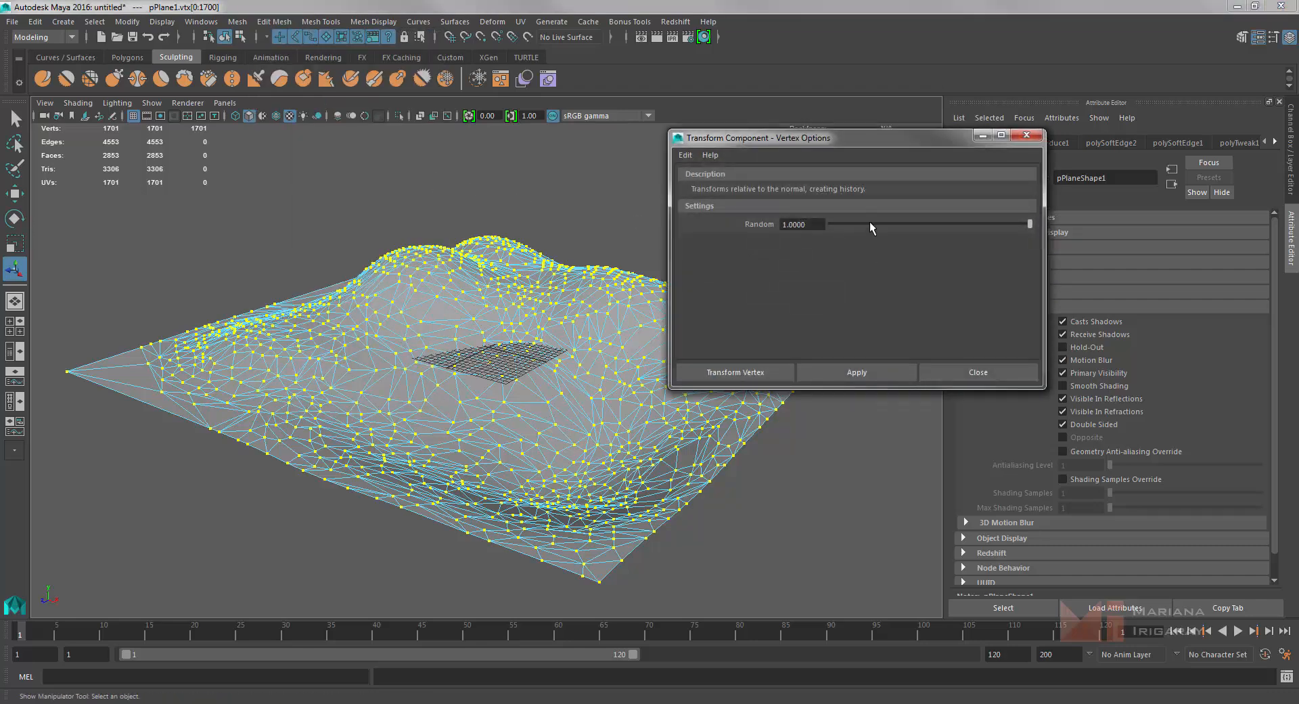
{"action": "left_click_drag", "start_coordinate": [871, 224], "coordinate": [1052, 225]}
{"action": "left_click", "coordinate": [736, 372]}
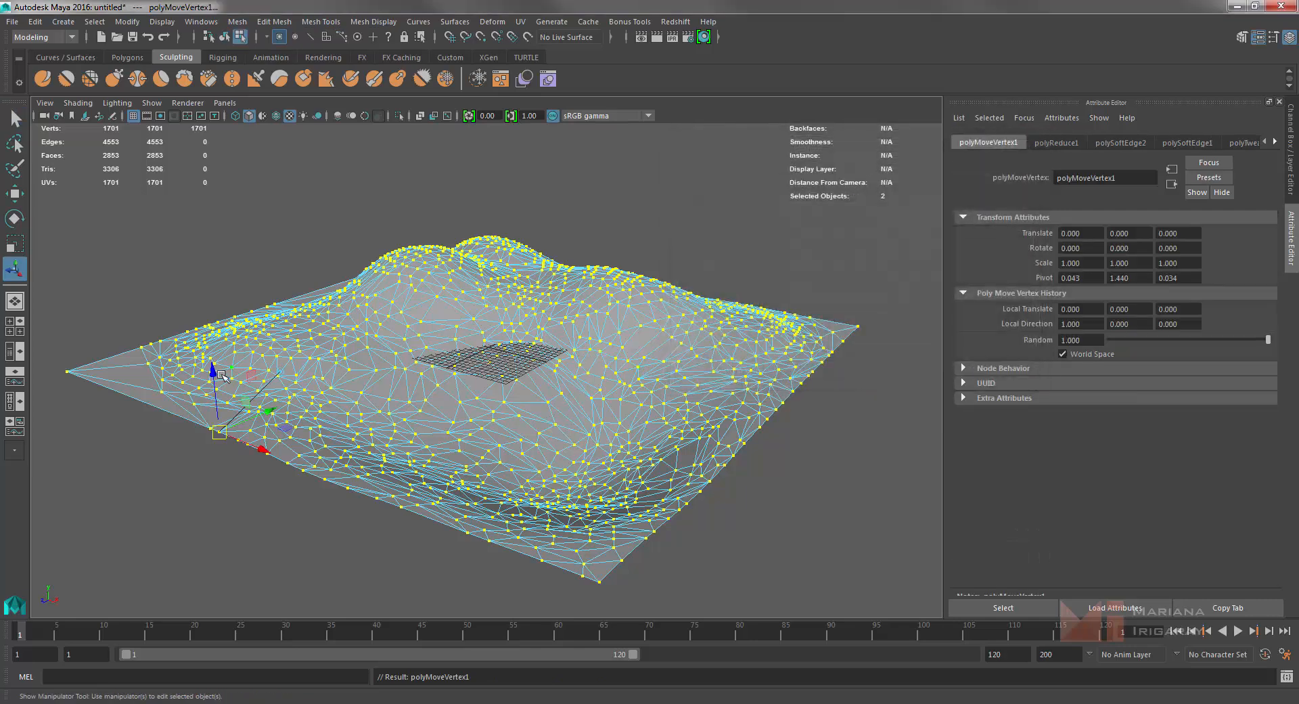
Offset the randomized vertices about 1.07 in local Z, clear the selection and return the terrain to object mode.
{"action": "left_click_drag", "start_coordinate": [211, 380], "coordinate": [214, 374]}
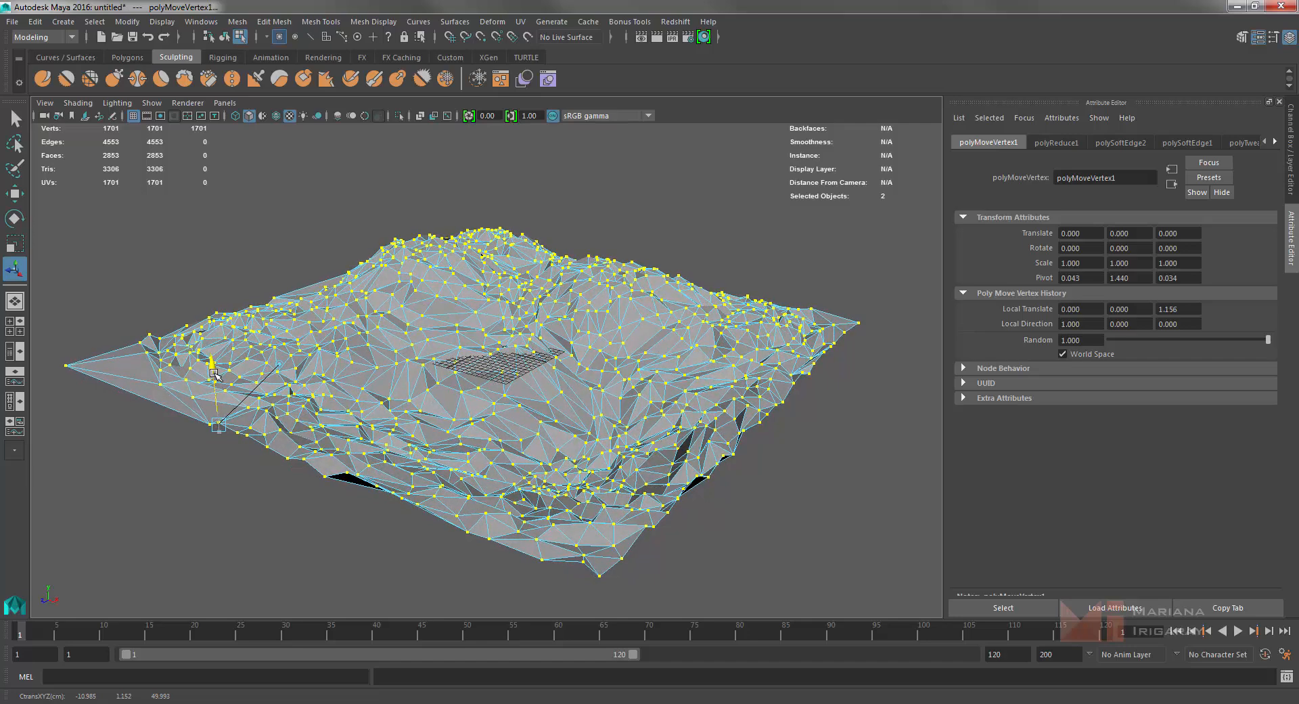
{"action": "left_click_drag", "start_coordinate": [214, 373], "coordinate": [214, 373]}
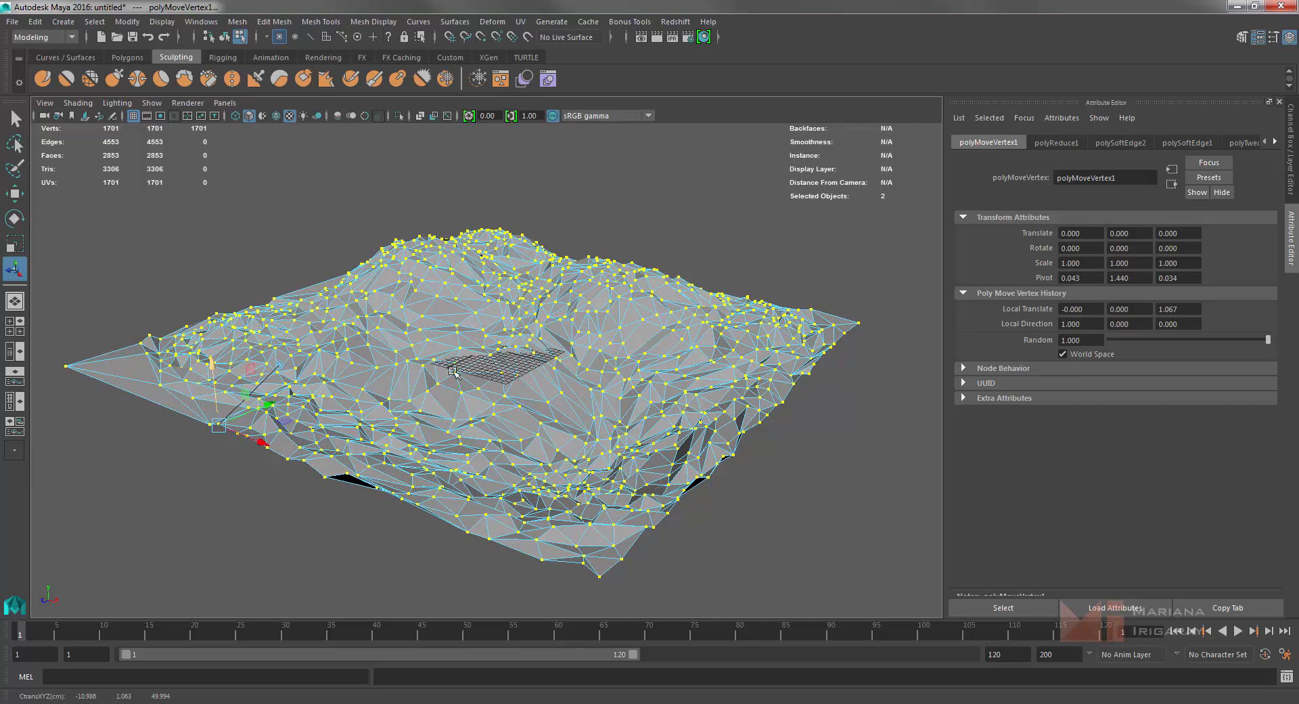
{"action": "left_click", "coordinate": [699, 226]}
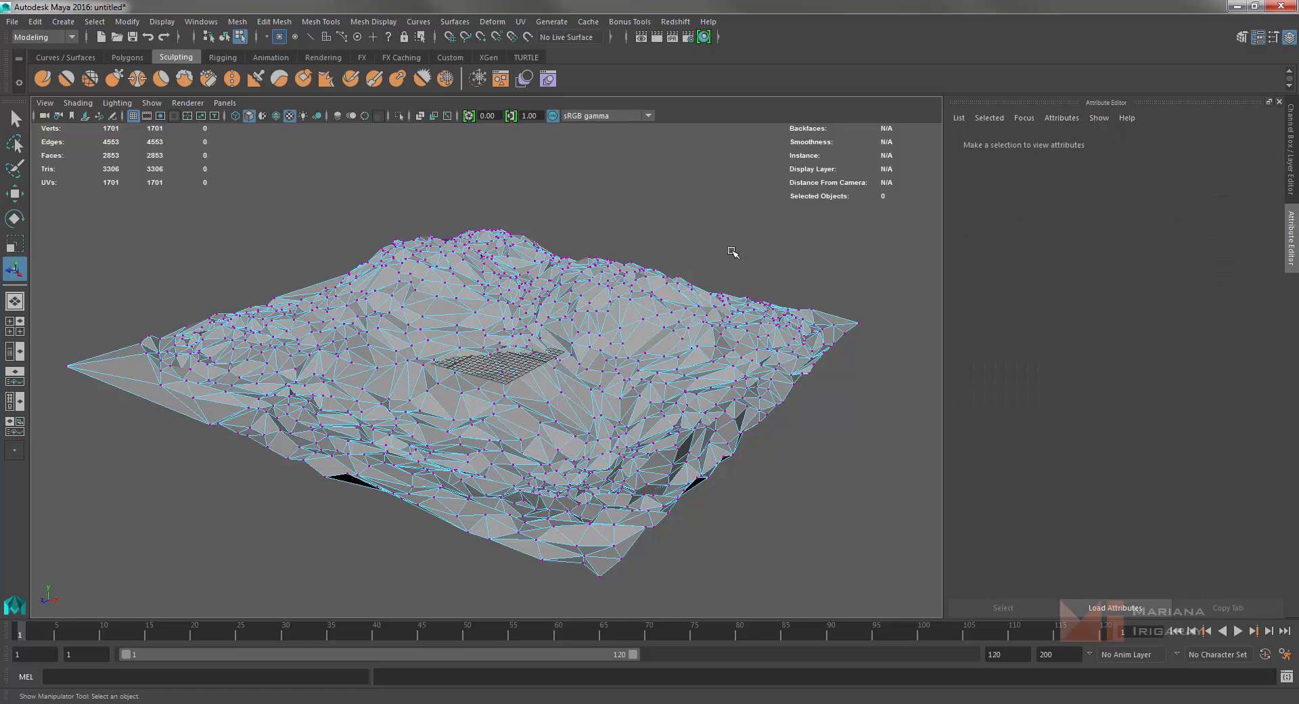
{"action": "left_click_drag", "start_coordinate": [878, 306], "coordinate": [858, 301], "text": "alt"}
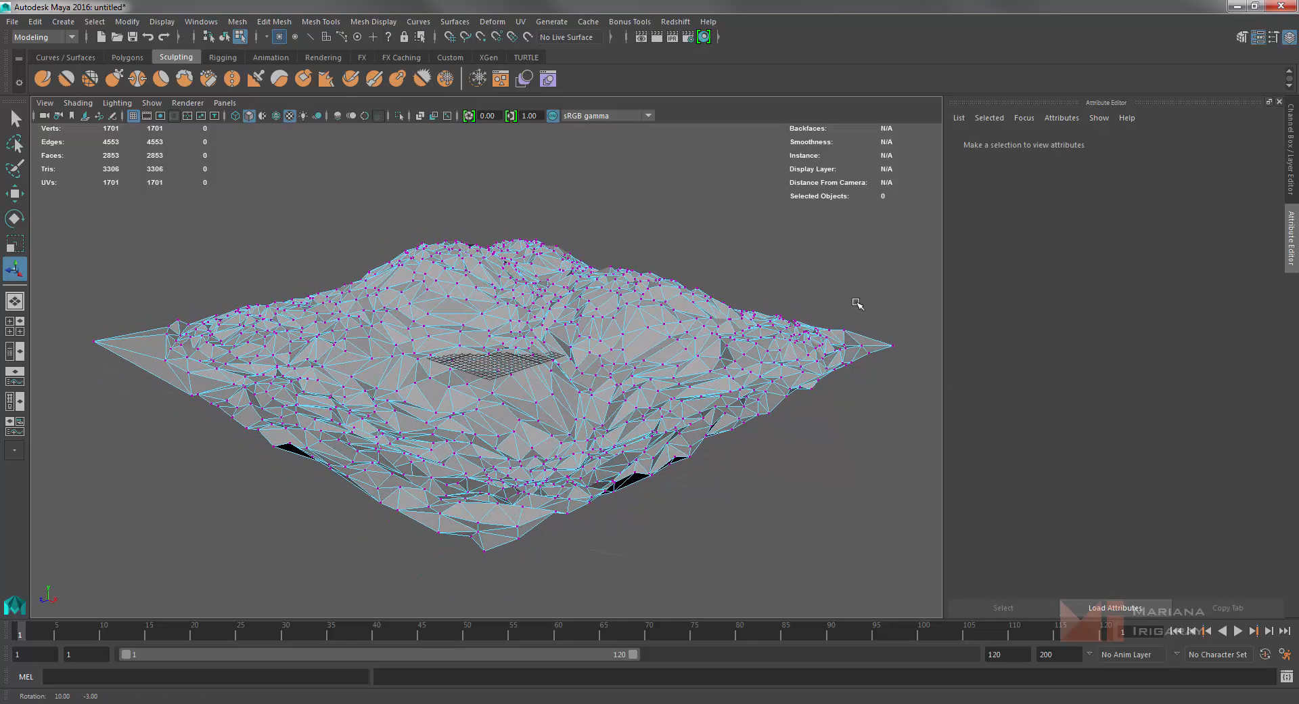
{"action": "right_click_drag", "start_coordinate": [672, 332], "coordinate": [711, 314]}
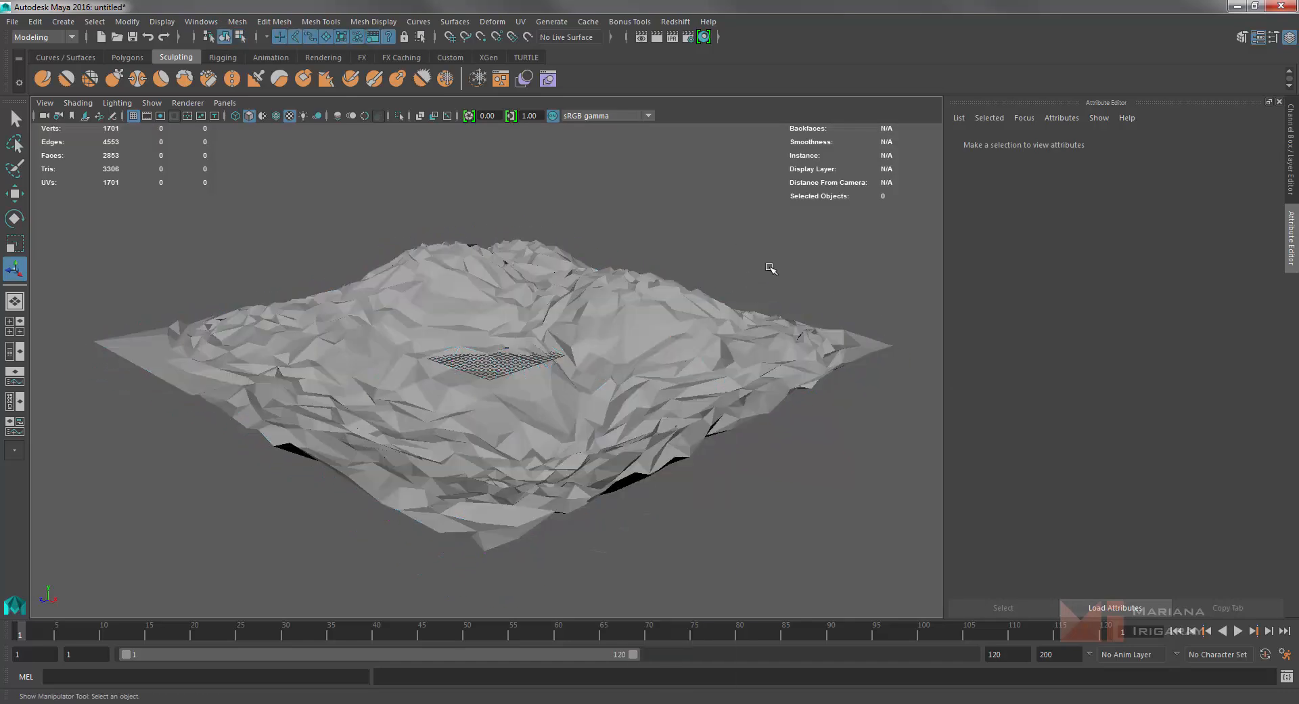
Inspect the roughened, faceted terrain up close, from a low angle and from above.
{"action": "left_click_drag", "start_coordinate": [771, 268], "coordinate": [651, 334], "text": "alt"}
{"action": "left_click", "coordinate": [636, 323]}
{"action": "scroll", "coordinate": [656, 316], "scroll_direction": "up", "scroll_amount": 4}
{"action": "left_click", "coordinate": [623, 173]}
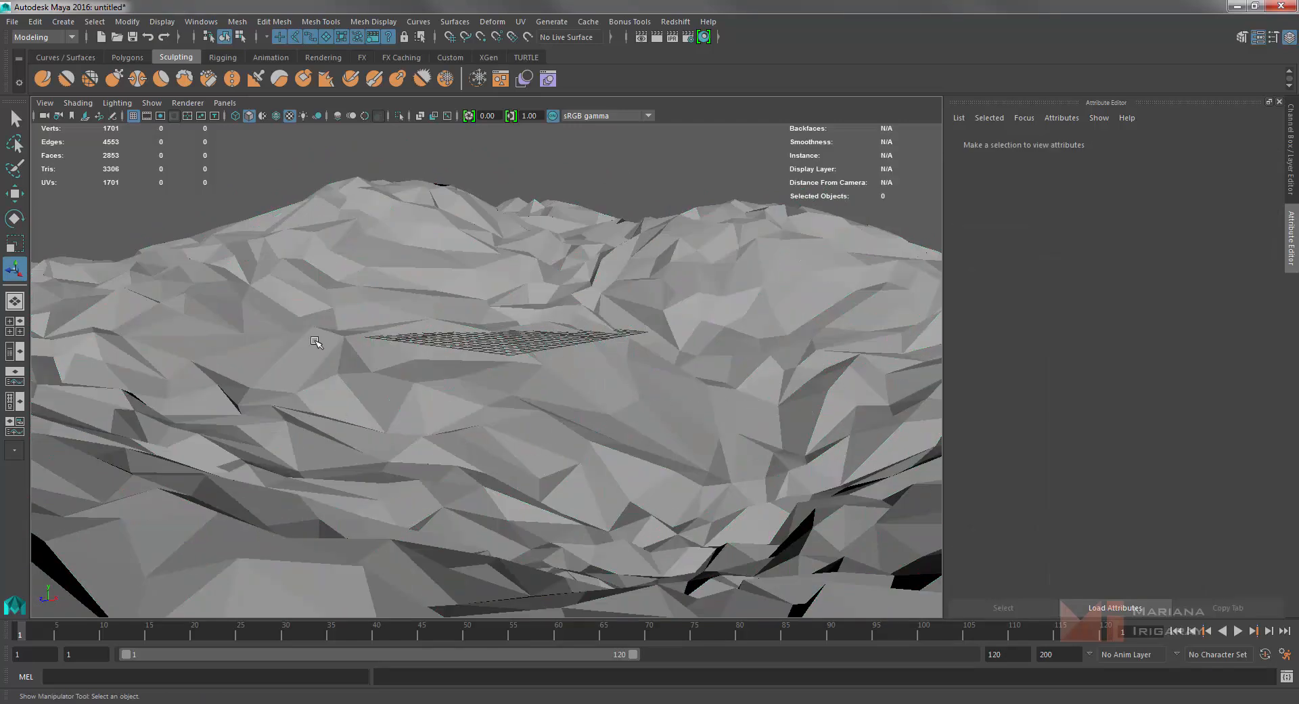
{"action": "left_click_drag", "start_coordinate": [617, 351], "coordinate": [655, 336], "text": "alt"}
{"action": "scroll", "coordinate": [655, 336], "scroll_direction": "up", "scroll_amount": 2}
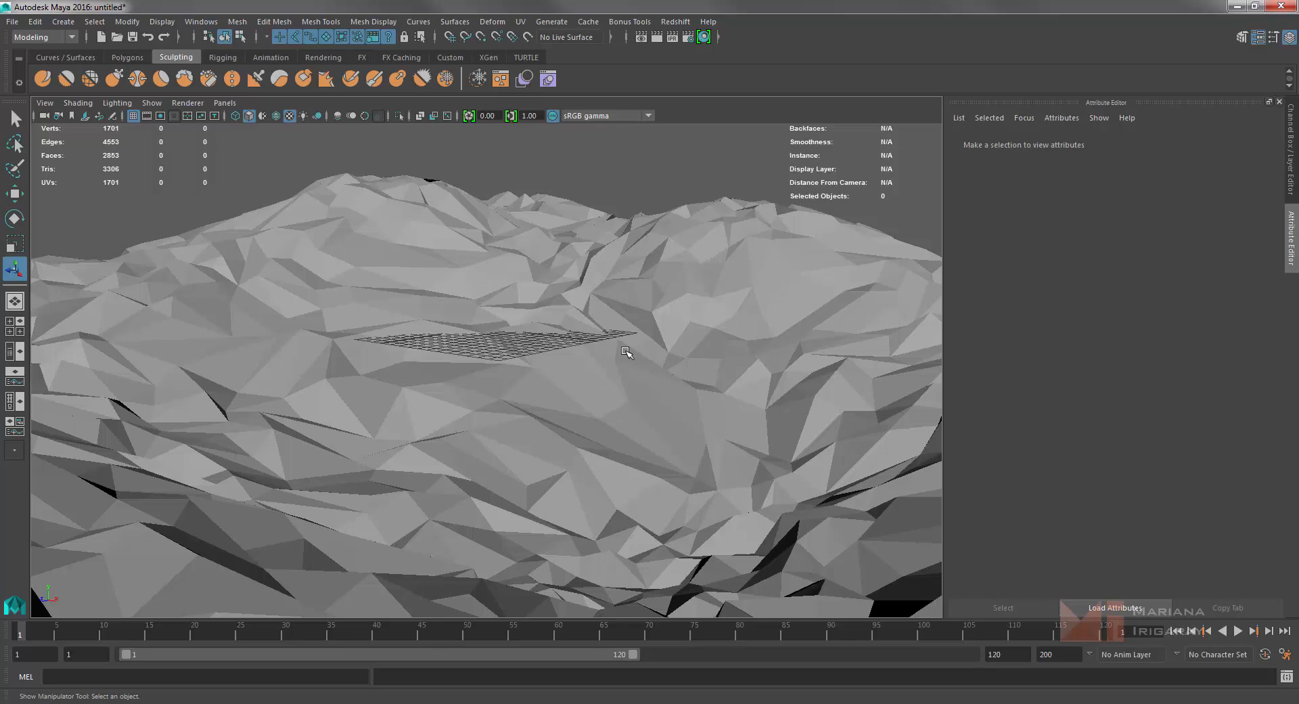
{"action": "left_click_drag", "start_coordinate": [626, 352], "coordinate": [623, 355], "text": "alt"}
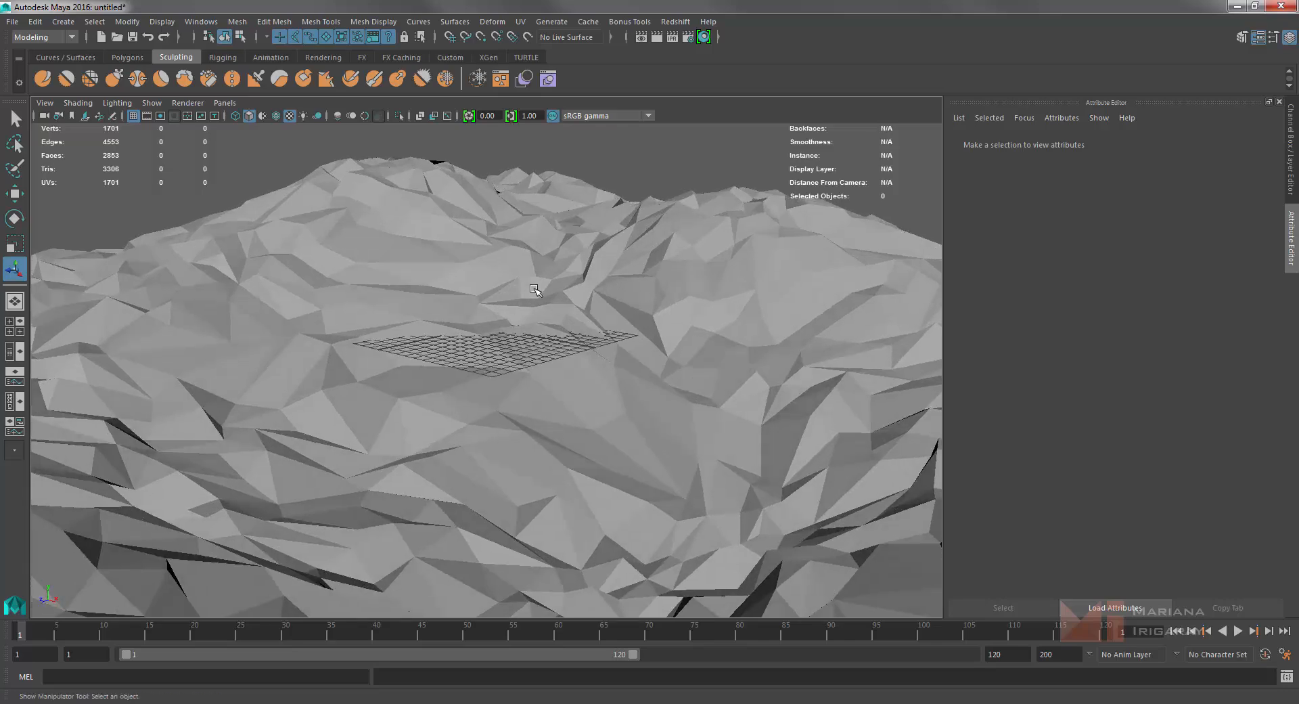
{"action": "scroll", "coordinate": [534, 298], "scroll_direction": "down", "scroll_amount": 5}
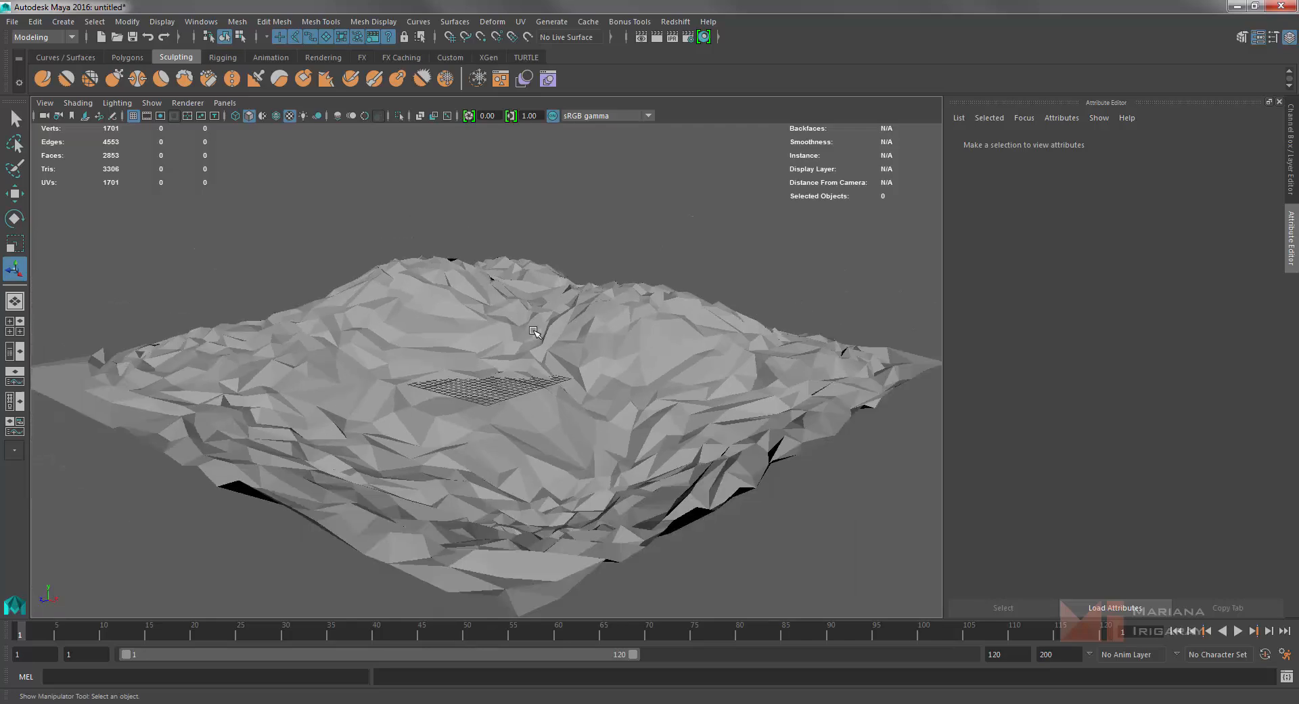
{"action": "left_click_drag", "start_coordinate": [534, 332], "coordinate": [454, 287], "text": "alt"}
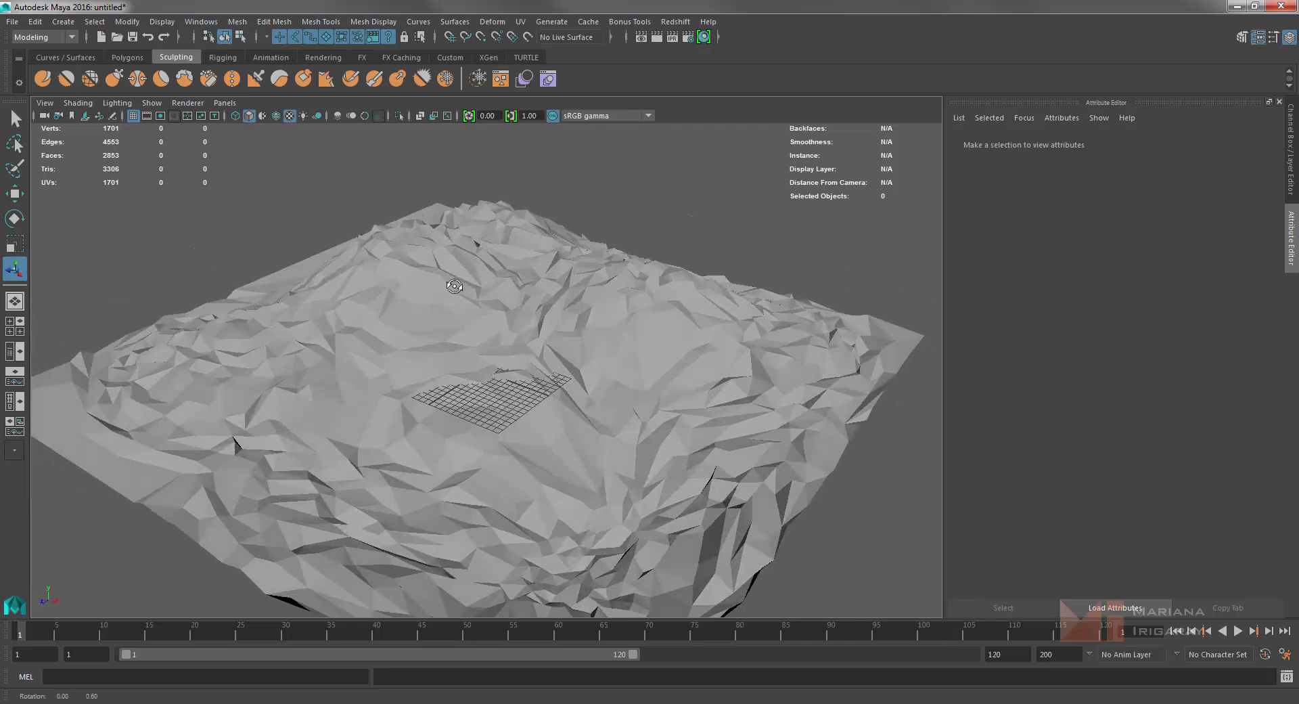
Check the green low poly landscape from Unity Forums in Firefox's image results, and return to Maya.
{"action": "mouse_move", "coordinate": [150, 676]}
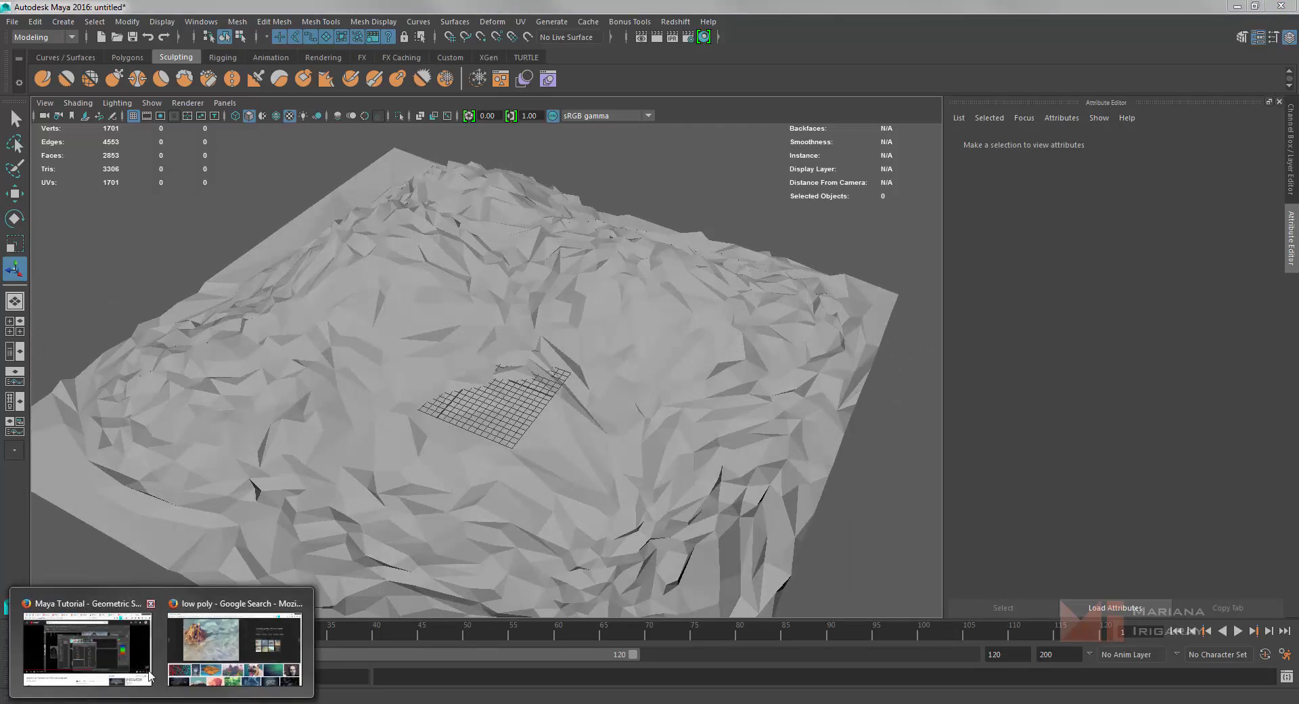
{"action": "left_click", "coordinate": [230, 646]}
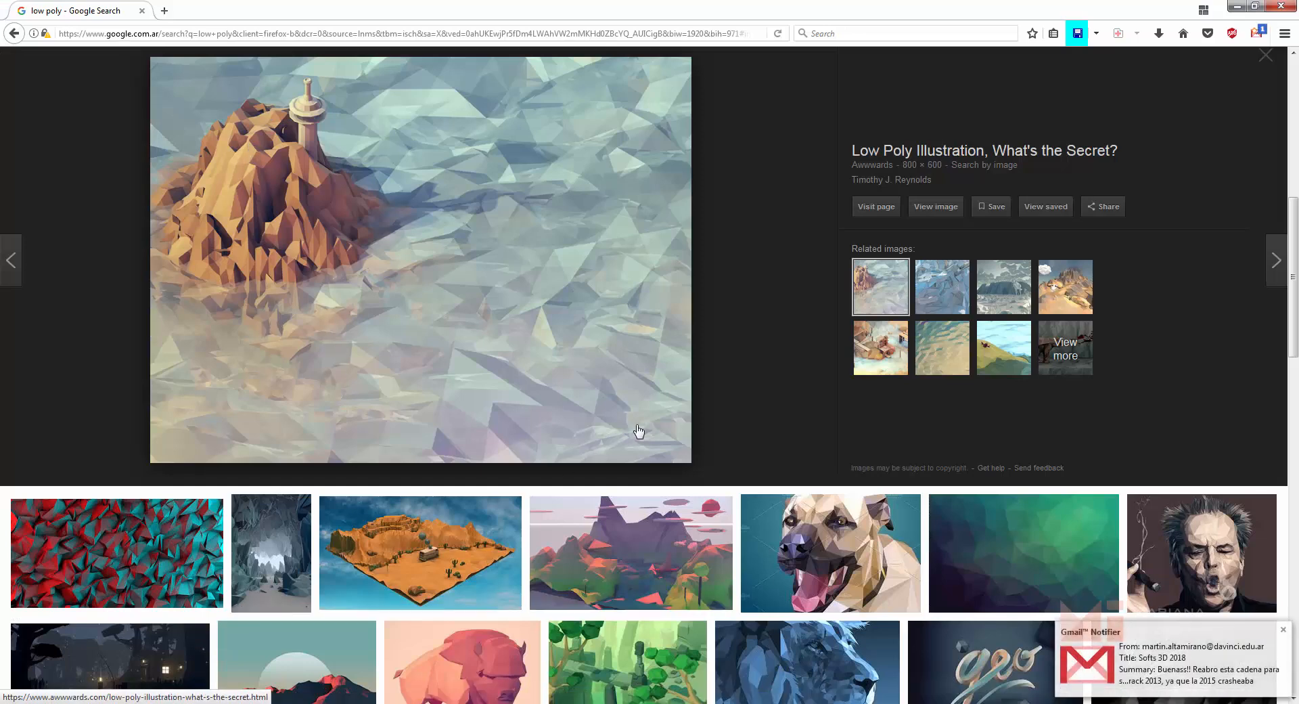
{"action": "scroll", "coordinate": [638, 429], "scroll_direction": "up", "scroll_amount": 5}
{"action": "scroll", "coordinate": [639, 430], "scroll_direction": "up", "scroll_amount": 3}
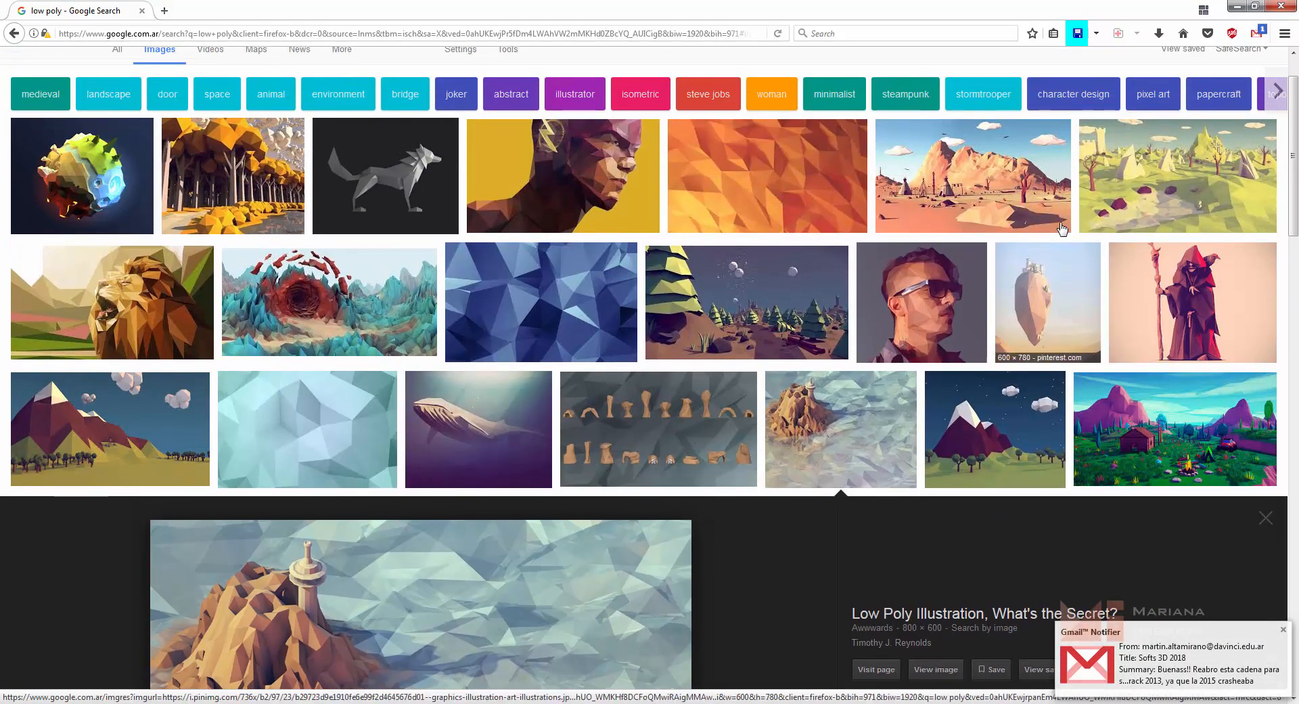
{"action": "left_click", "coordinate": [1151, 166]}
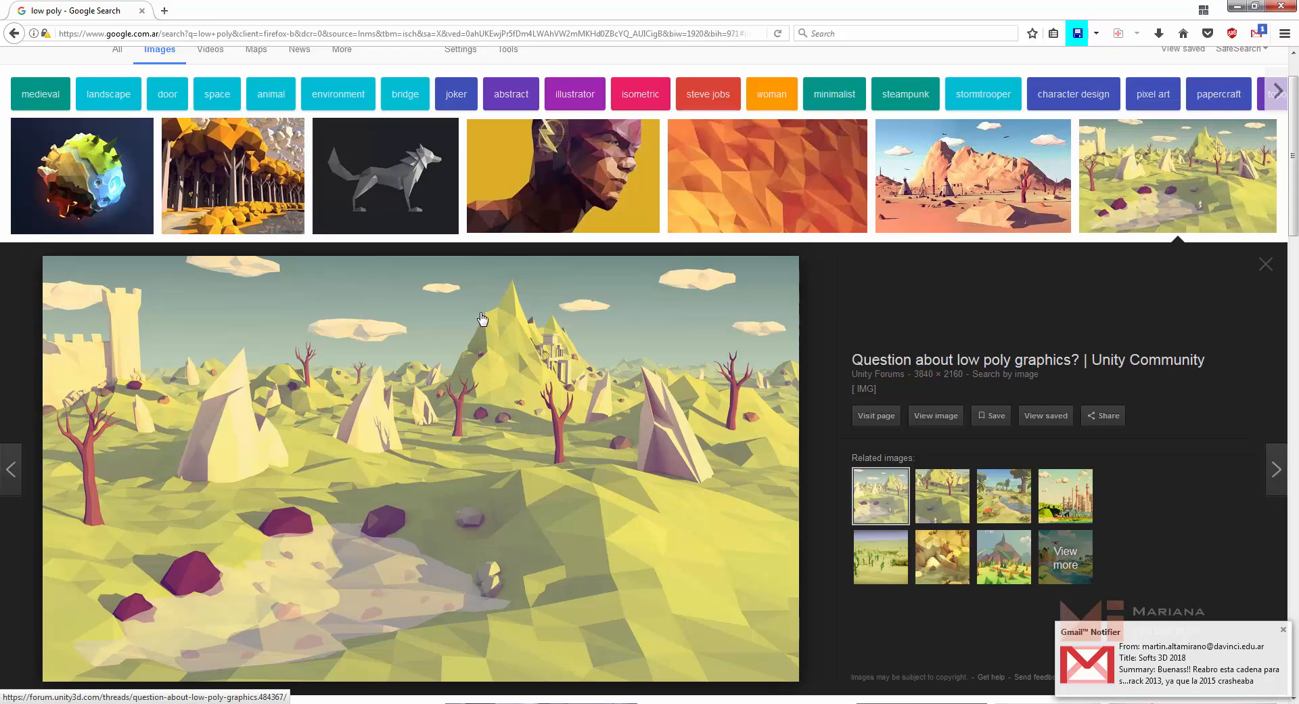
{"action": "mouse_move", "coordinate": [437, 698]}
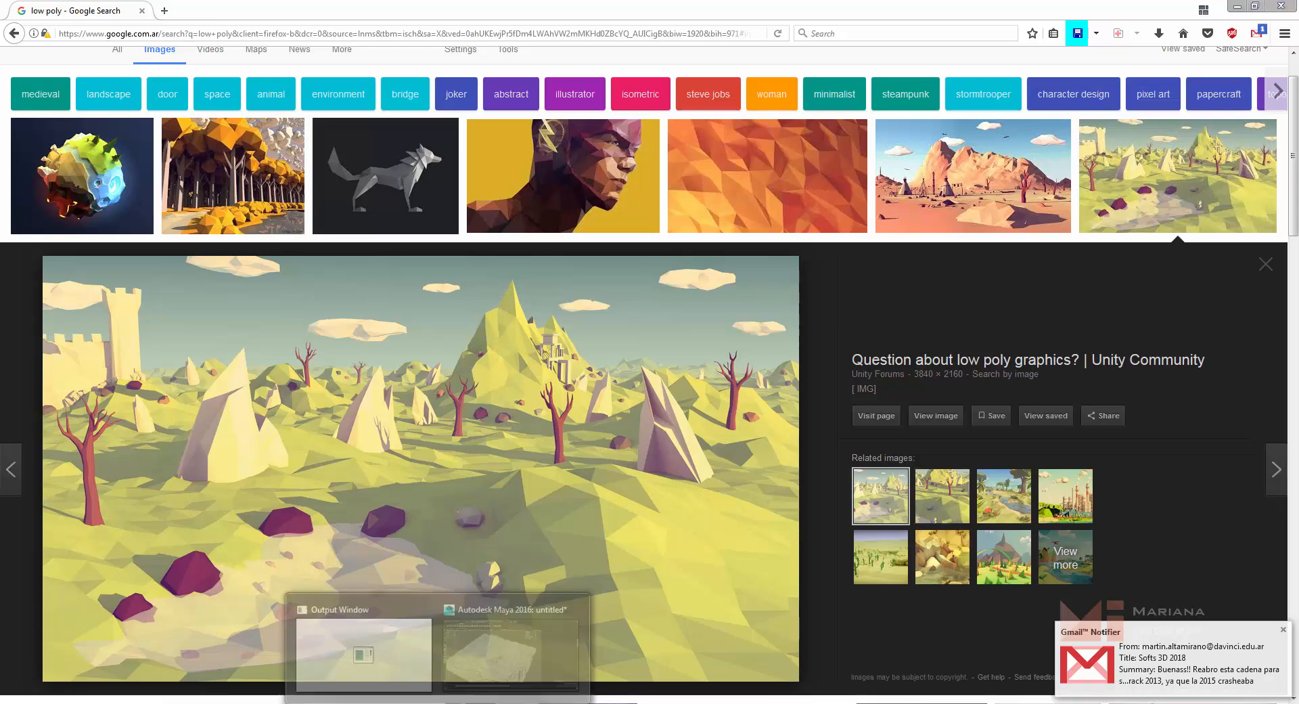
{"action": "left_click", "coordinate": [514, 640]}
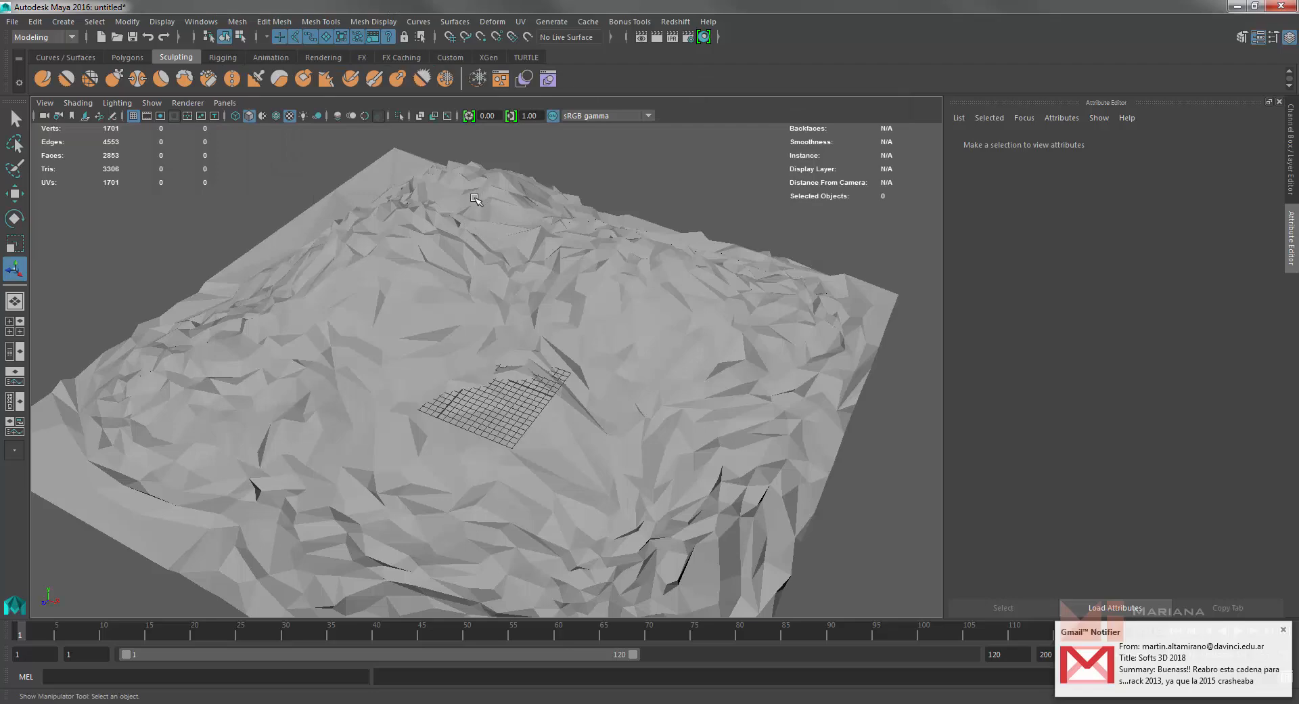
Raise three neighbouring vertices slightly on top of the terrain's rear hill, and clear the vertex selection.
{"action": "right_click_drag", "start_coordinate": [383, 289], "coordinate": [332, 283]}
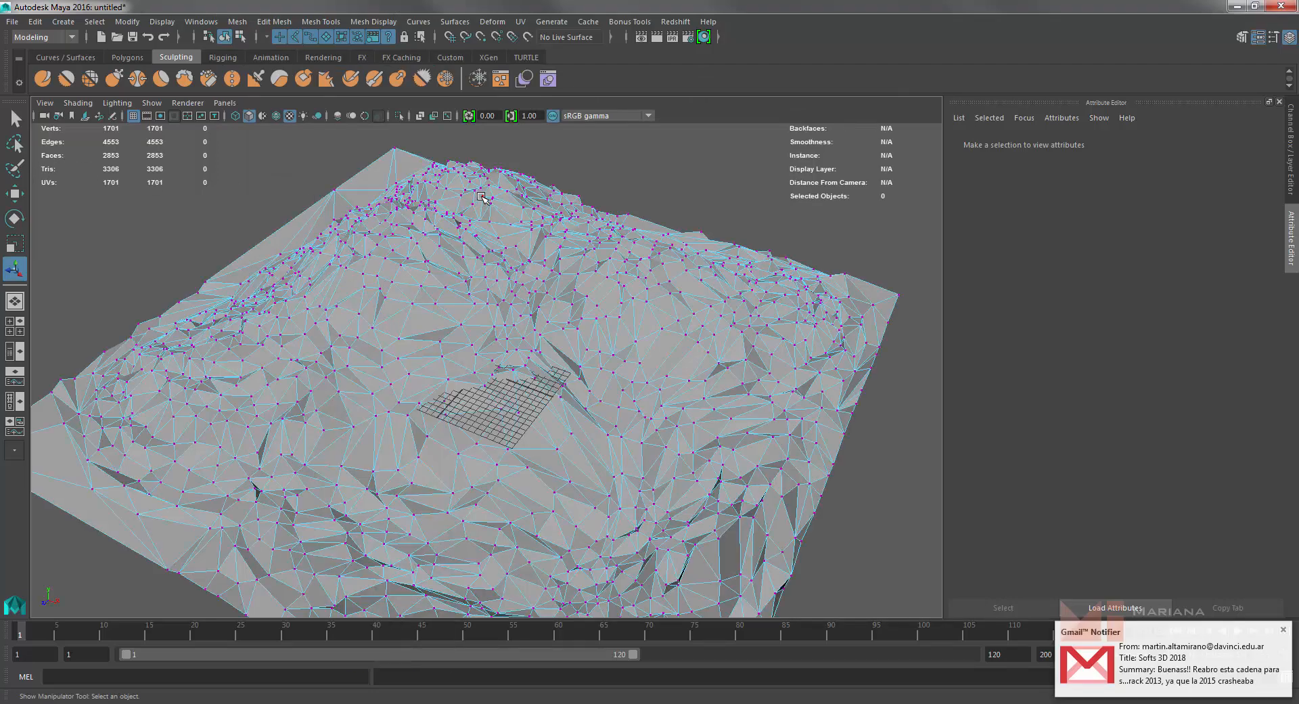
{"action": "left_click", "coordinate": [482, 197]}
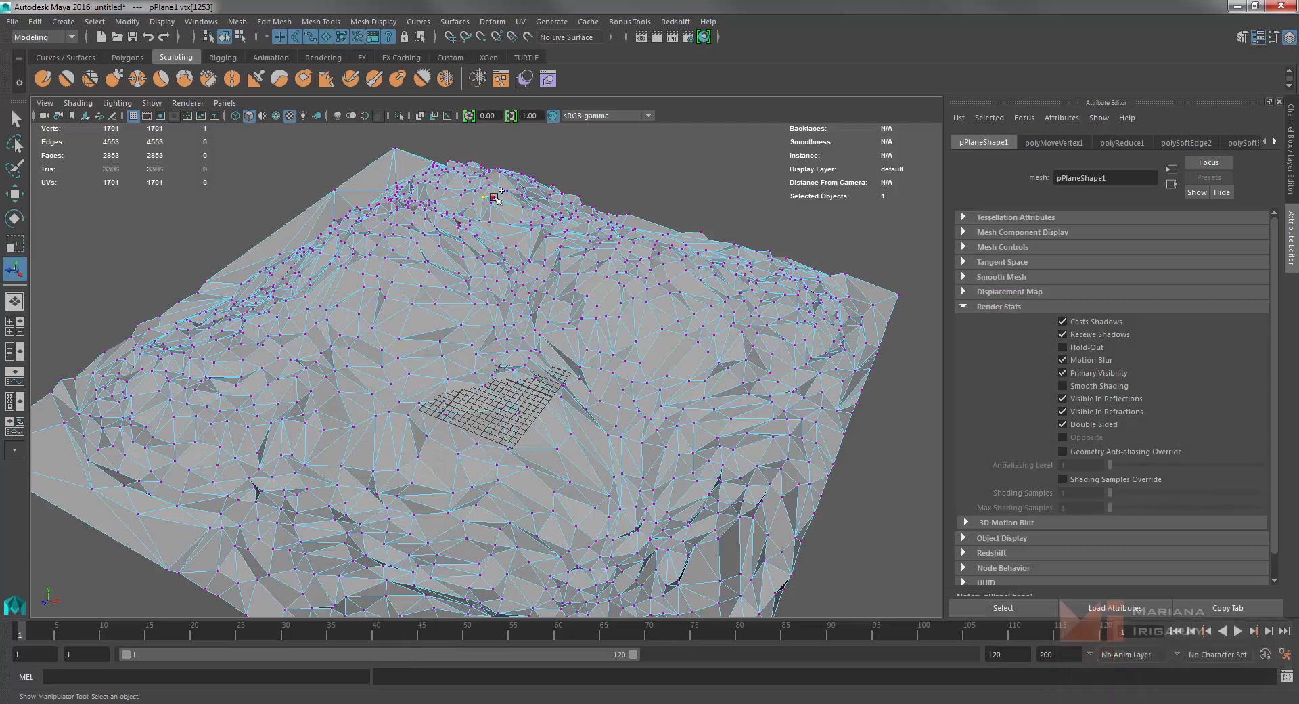
{"action": "left_click", "coordinate": [494, 196], "text": "shift"}
{"action": "left_click", "coordinate": [472, 205], "text": "shift"}
{"action": "key", "text": "w"}
{"action": "left_click_drag", "start_coordinate": [485, 155], "coordinate": [484, 142]}
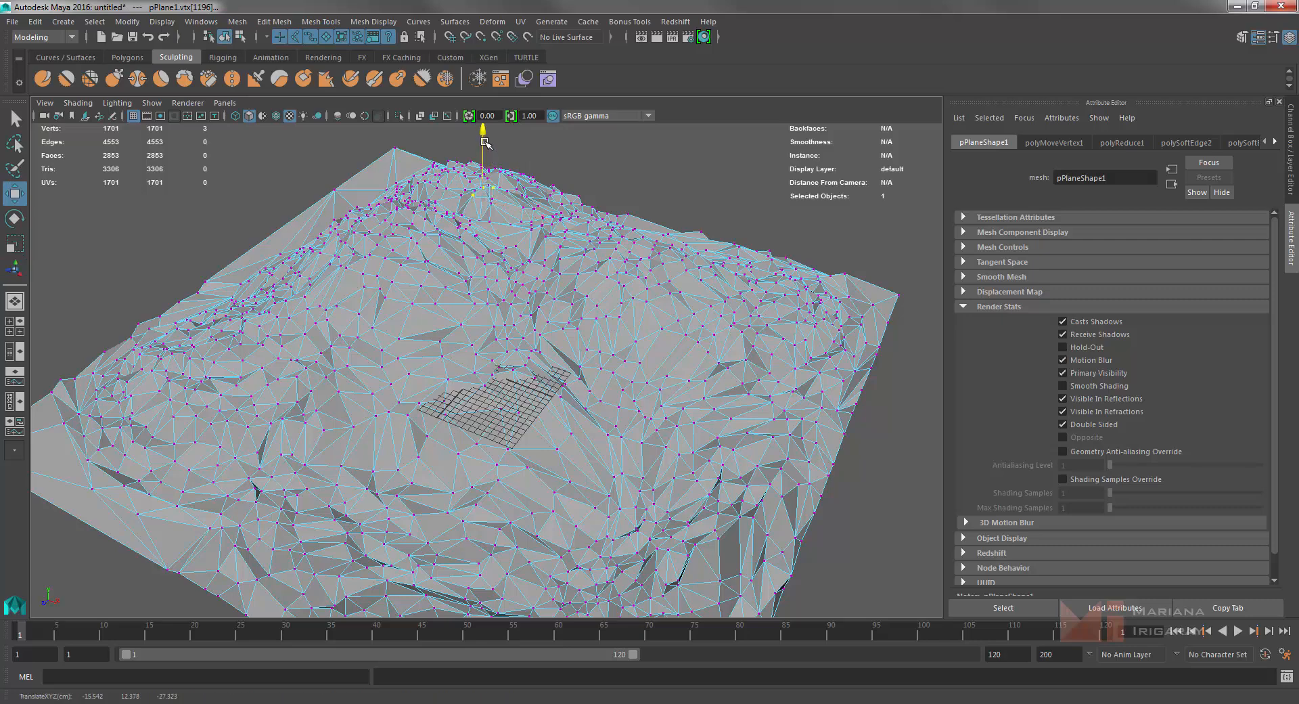
{"action": "left_click", "coordinate": [619, 192]}
{"action": "mouse_move", "coordinate": [444, 269]}
{"action": "left_mouse_down", "text": "alt"}
{"action": "mouse_move", "coordinate": [433, 276]}
{"action": "mouse_move", "coordinate": [453, 259]}
{"action": "left_mouse_up", "text": "alt"}
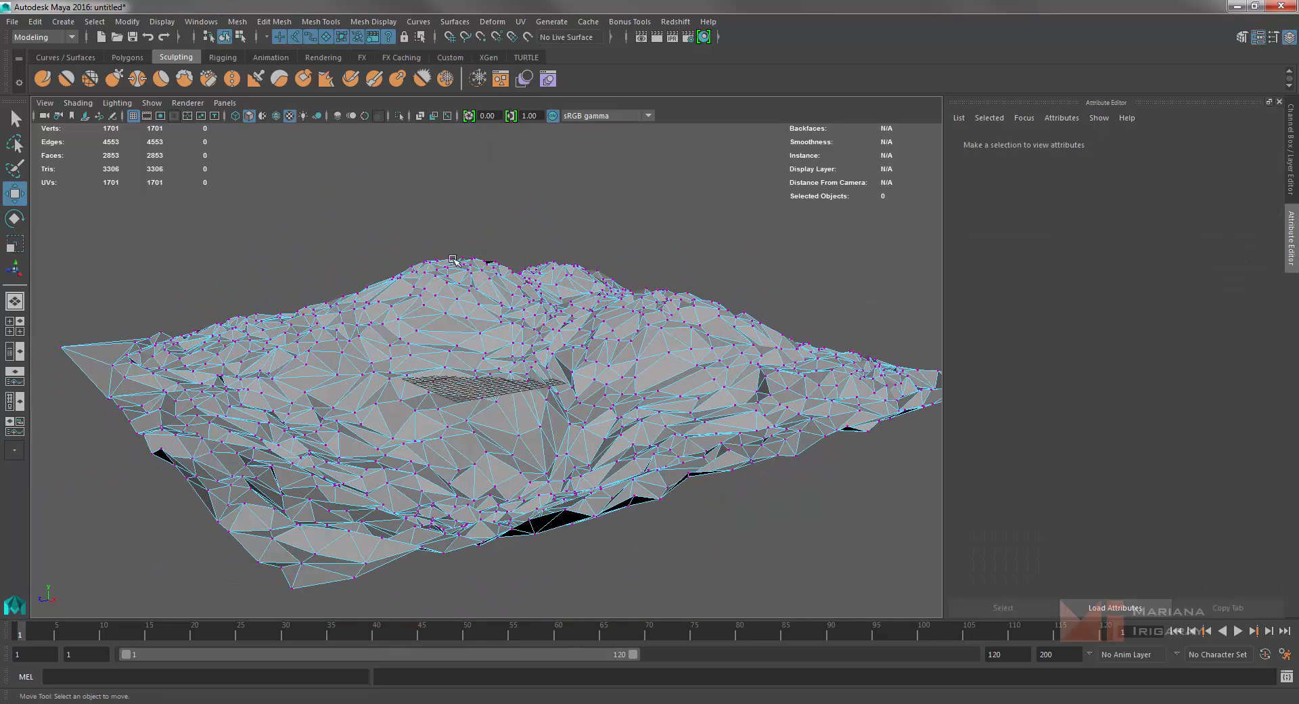
{"action": "left_click", "coordinate": [436, 259]}
{"action": "left_click", "coordinate": [430, 255], "text": "shift"}
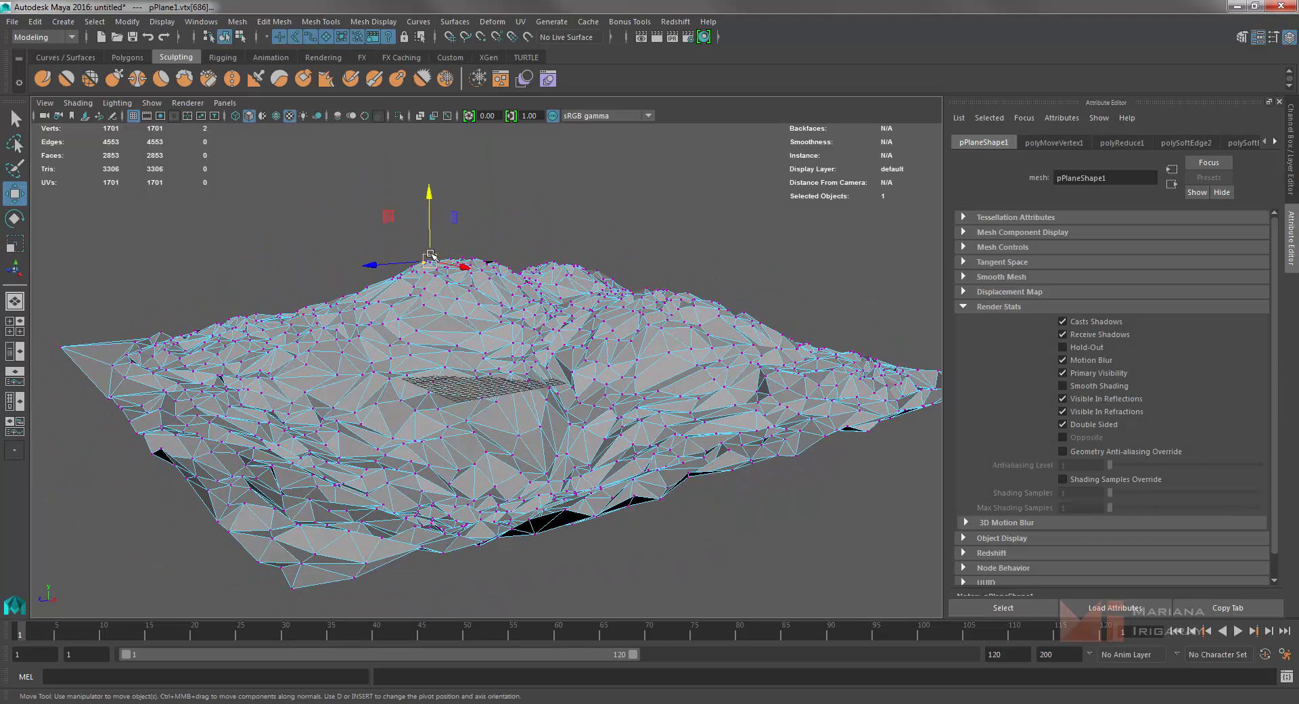
{"action": "left_click", "coordinate": [430, 262]}
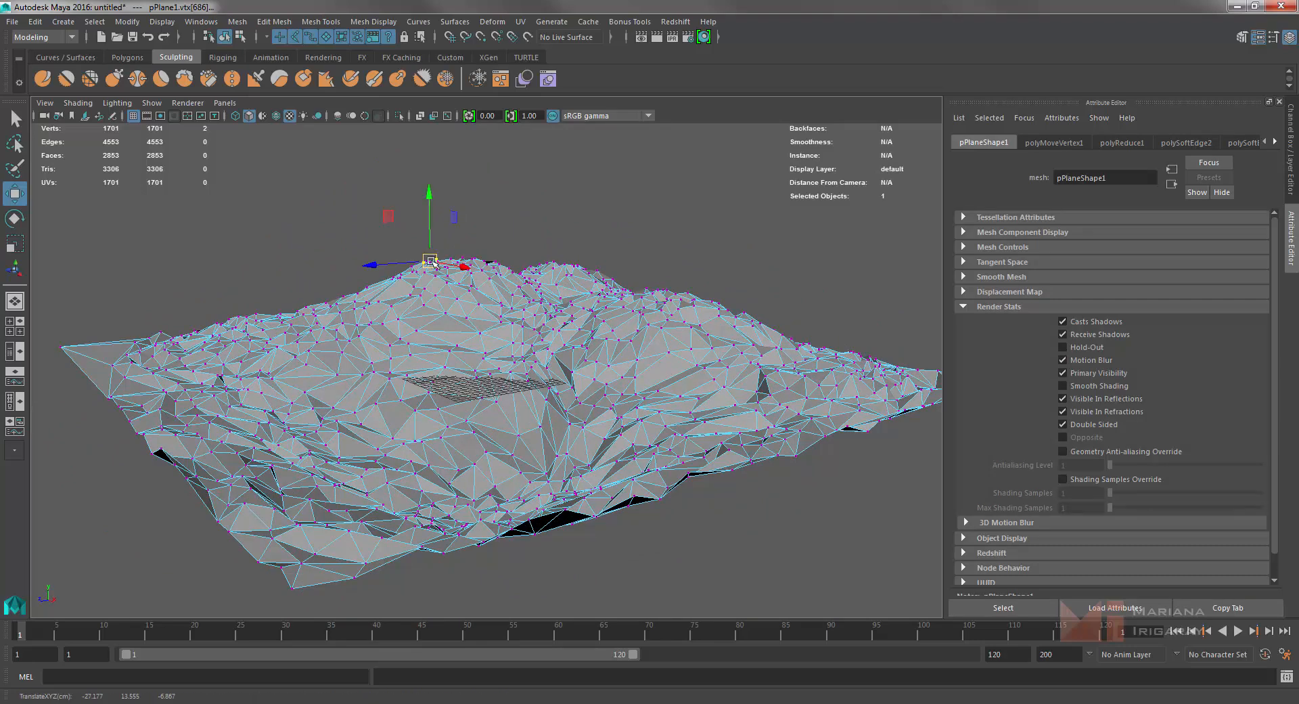
{"action": "scroll", "coordinate": [430, 257], "scroll_direction": "up", "scroll_amount": 6}
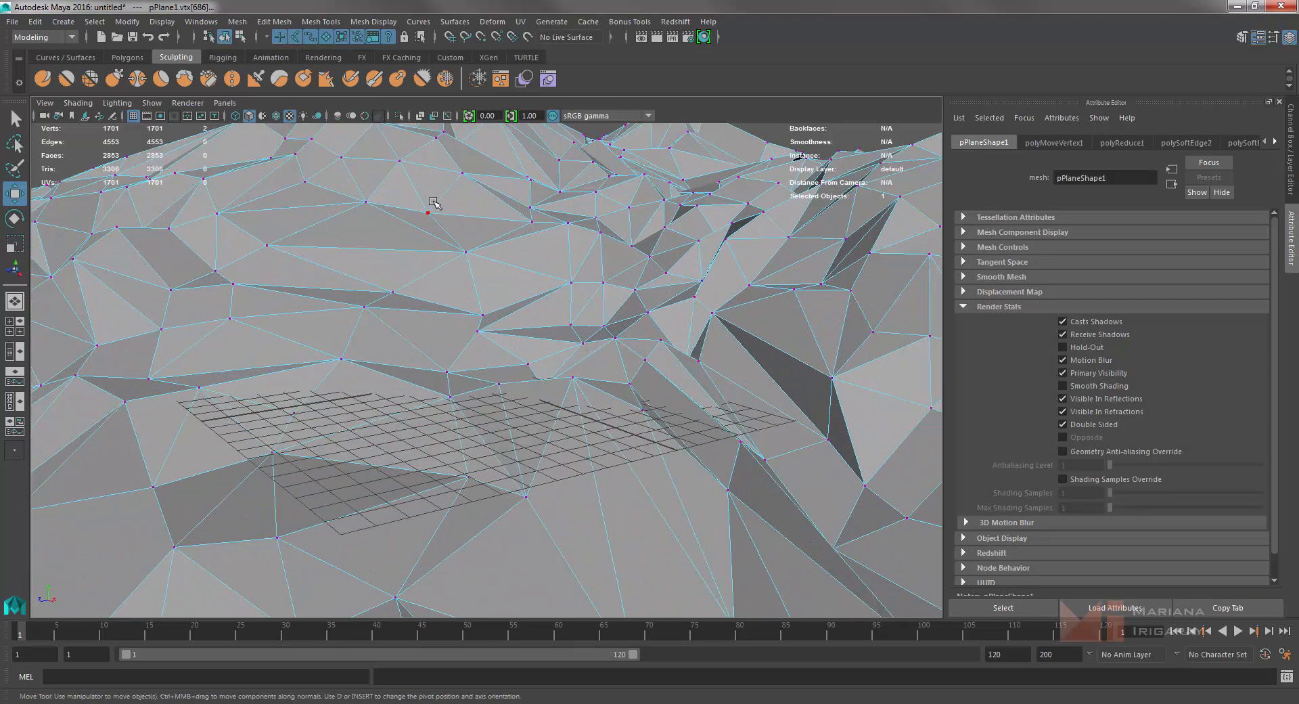
{"action": "scroll", "coordinate": [463, 193], "scroll_direction": "down", "scroll_amount": 6}
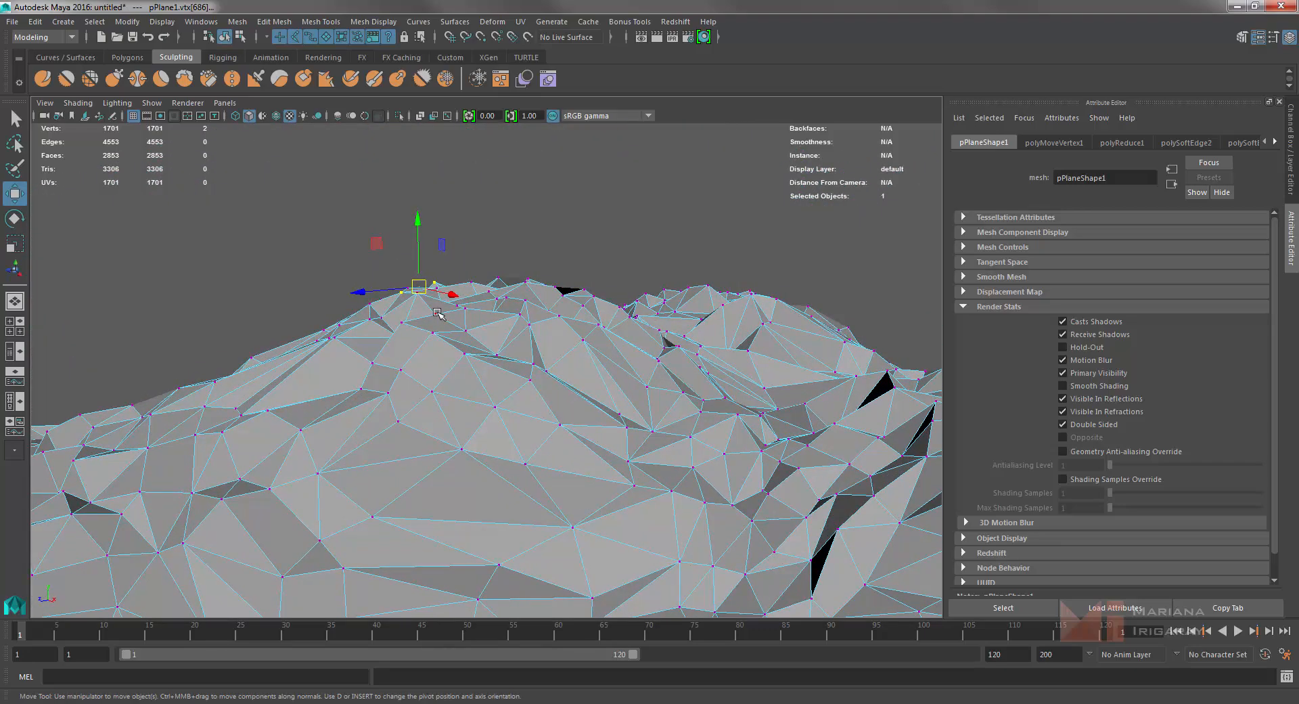
Raise a cluster of nine neighbouring vertices around the crest of the terrain's highest hill slightly along Y.
{"action": "mouse_move", "coordinate": [431, 300]}
{"action": "left_mouse_down", "text": "alt"}
{"action": "mouse_move", "coordinate": [441, 319]}
{"action": "mouse_move", "coordinate": [421, 285]}
{"action": "left_mouse_up", "text": "alt"}
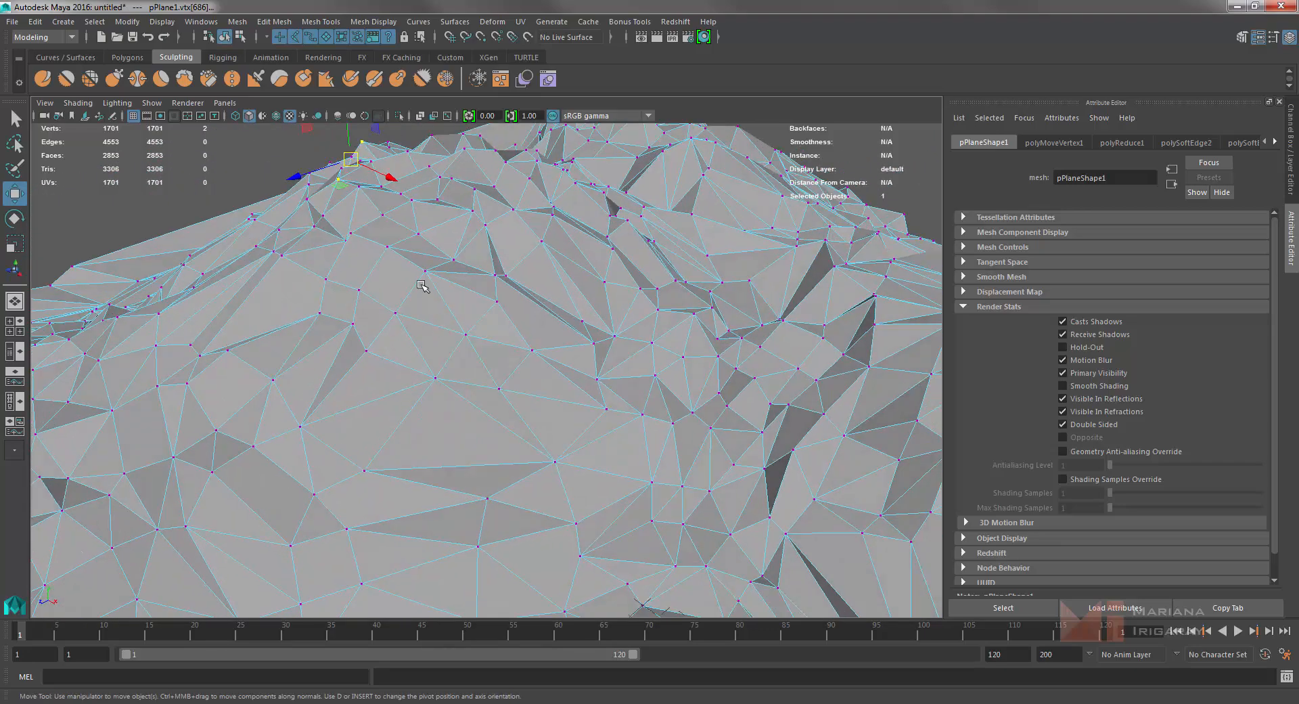
{"action": "middle_click_drag", "start_coordinate": [420, 285], "coordinate": [609, 549], "text": "alt"}
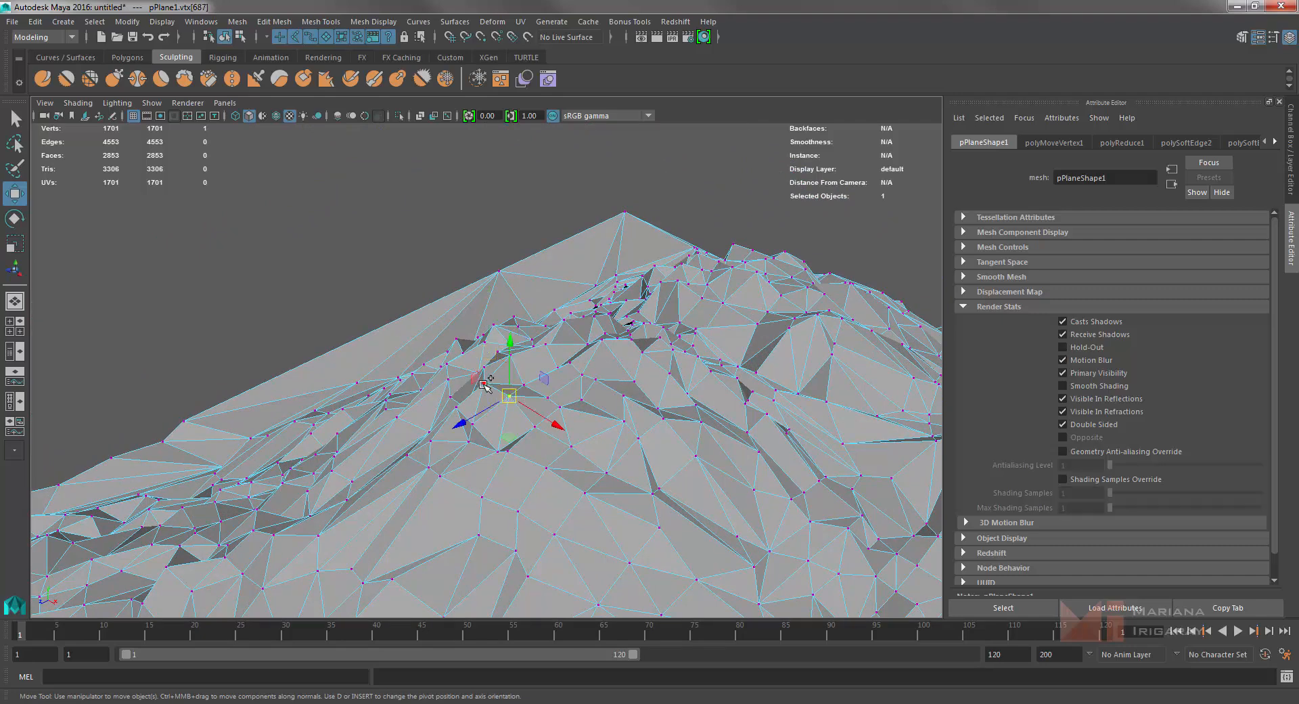
{"action": "left_click", "coordinate": [510, 397], "text": "shift"}
{"action": "left_click", "coordinate": [527, 383], "text": "shift"}
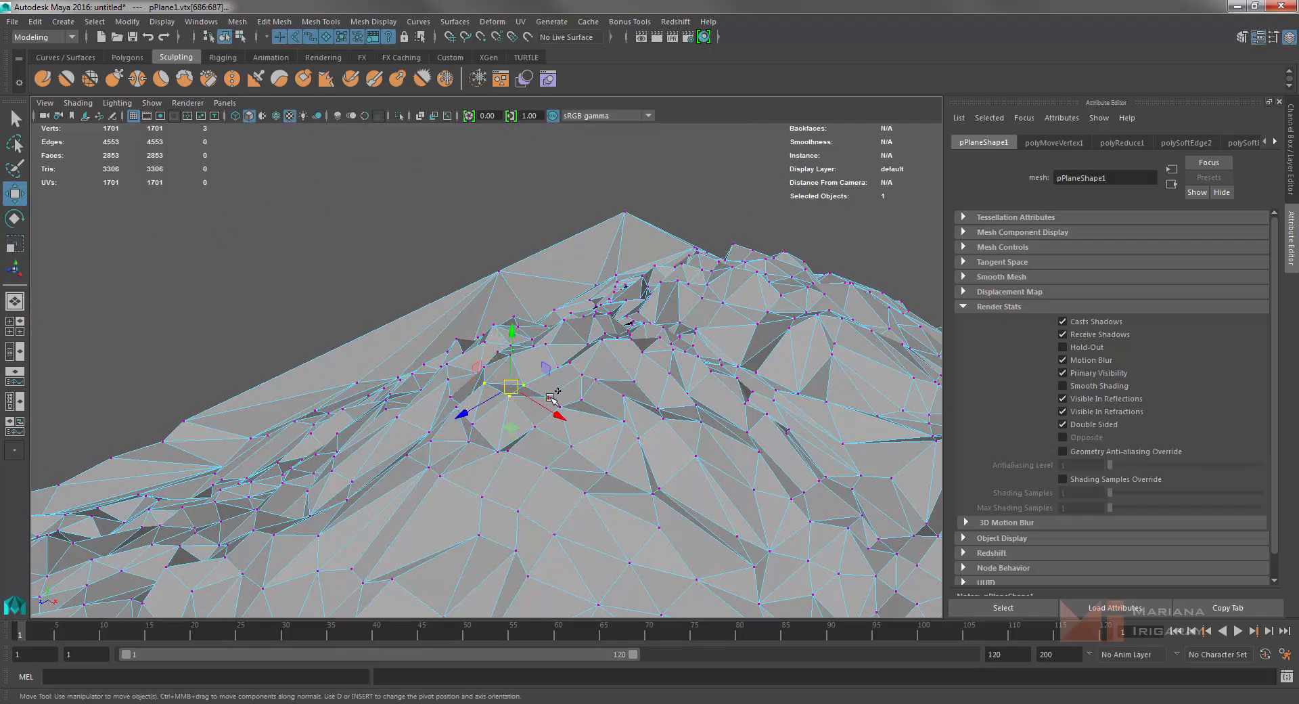
{"action": "left_click", "coordinate": [550, 397], "text": "shift"}
{"action": "left_click", "coordinate": [535, 427], "text": "shift"}
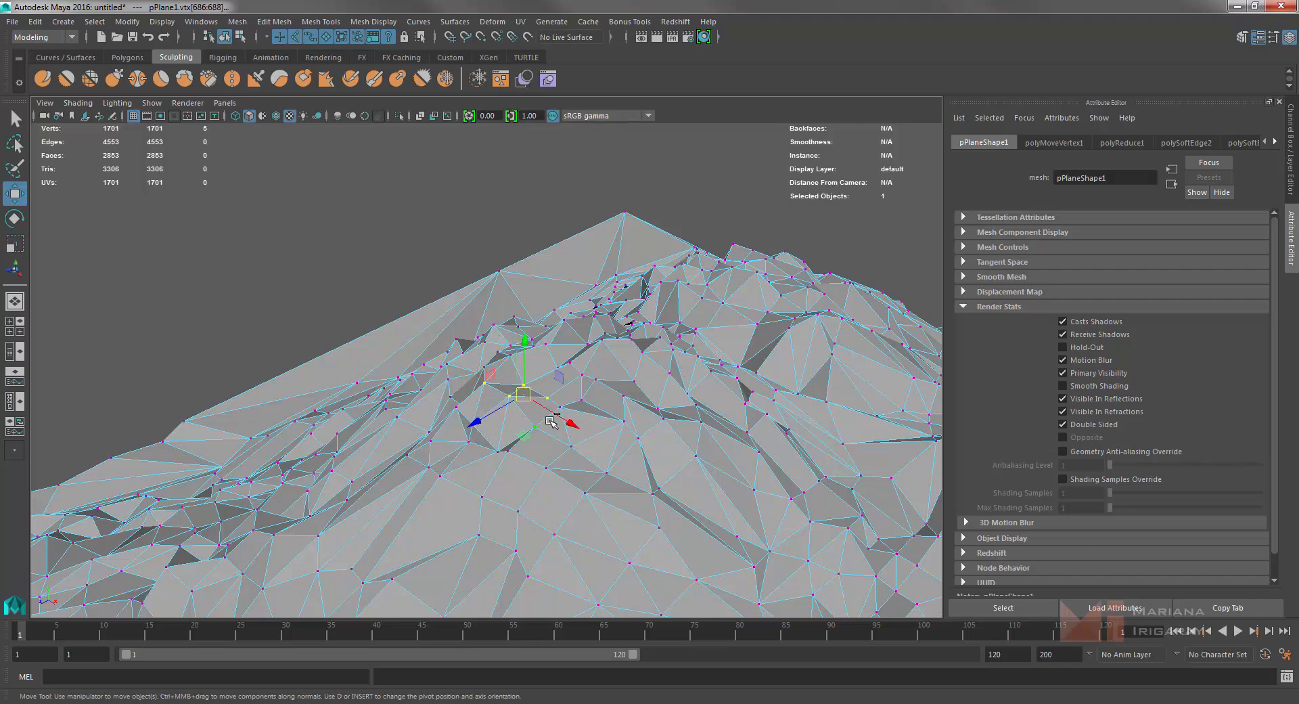
{"action": "left_click", "coordinate": [561, 408], "text": "shift"}
{"action": "left_click", "coordinate": [498, 451], "text": "shift"}
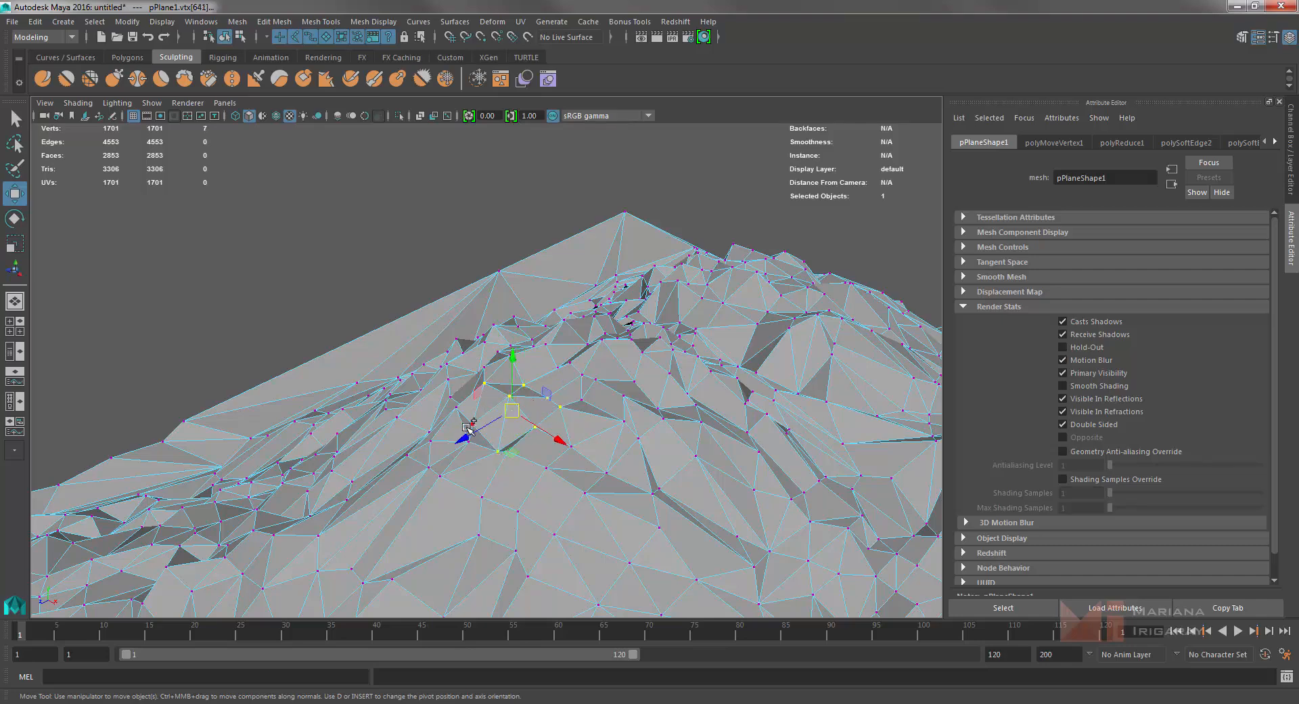
{"action": "left_click", "coordinate": [472, 424], "text": "shift"}
{"action": "left_click", "coordinate": [450, 398], "text": "shift"}
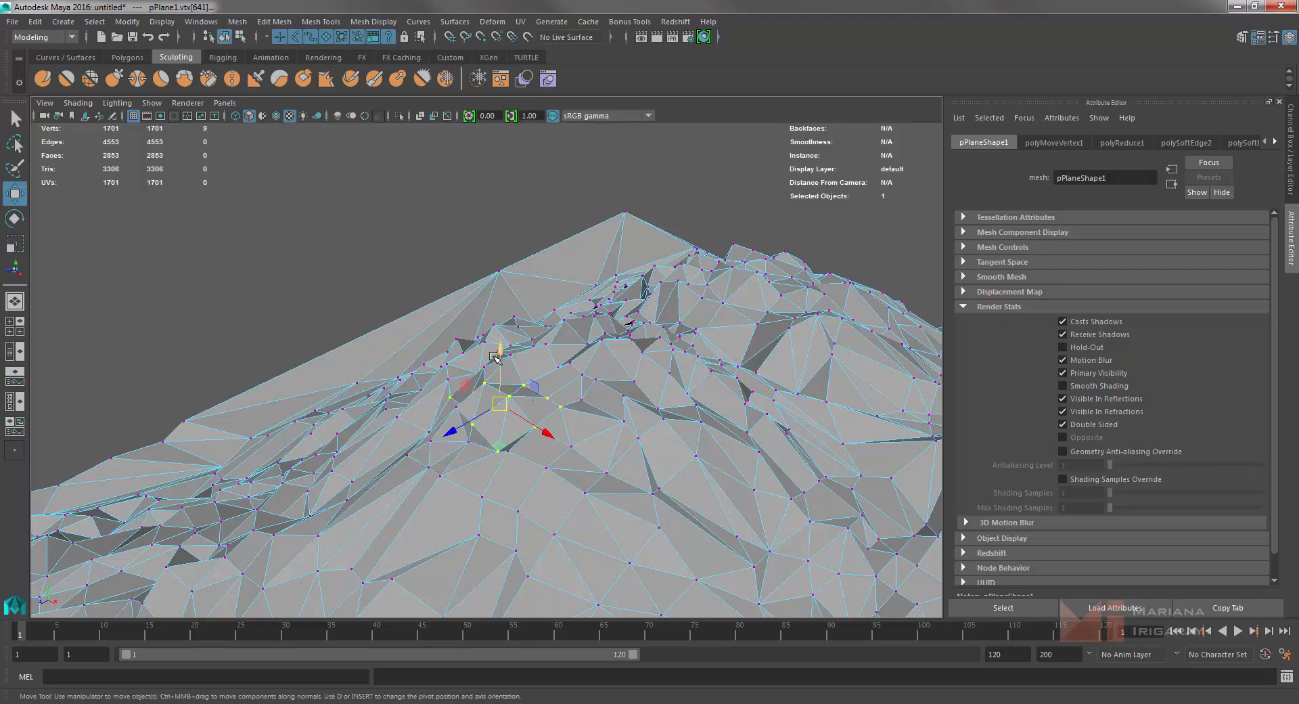
{"action": "left_click_drag", "start_coordinate": [504, 360], "coordinate": [504, 334]}
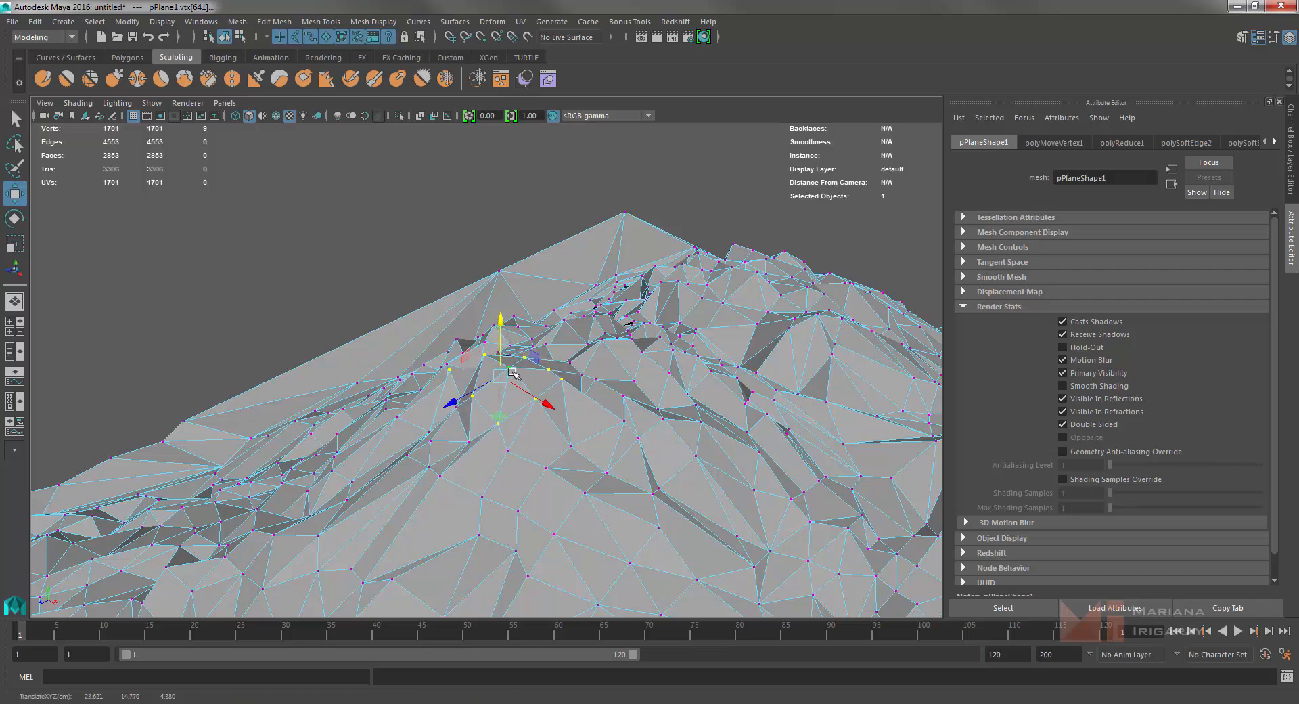
Pull the single vertex in the middle of the raised cluster up along Y into a sharp peak, and clear the selection.
{"action": "left_click", "coordinate": [537, 397]}
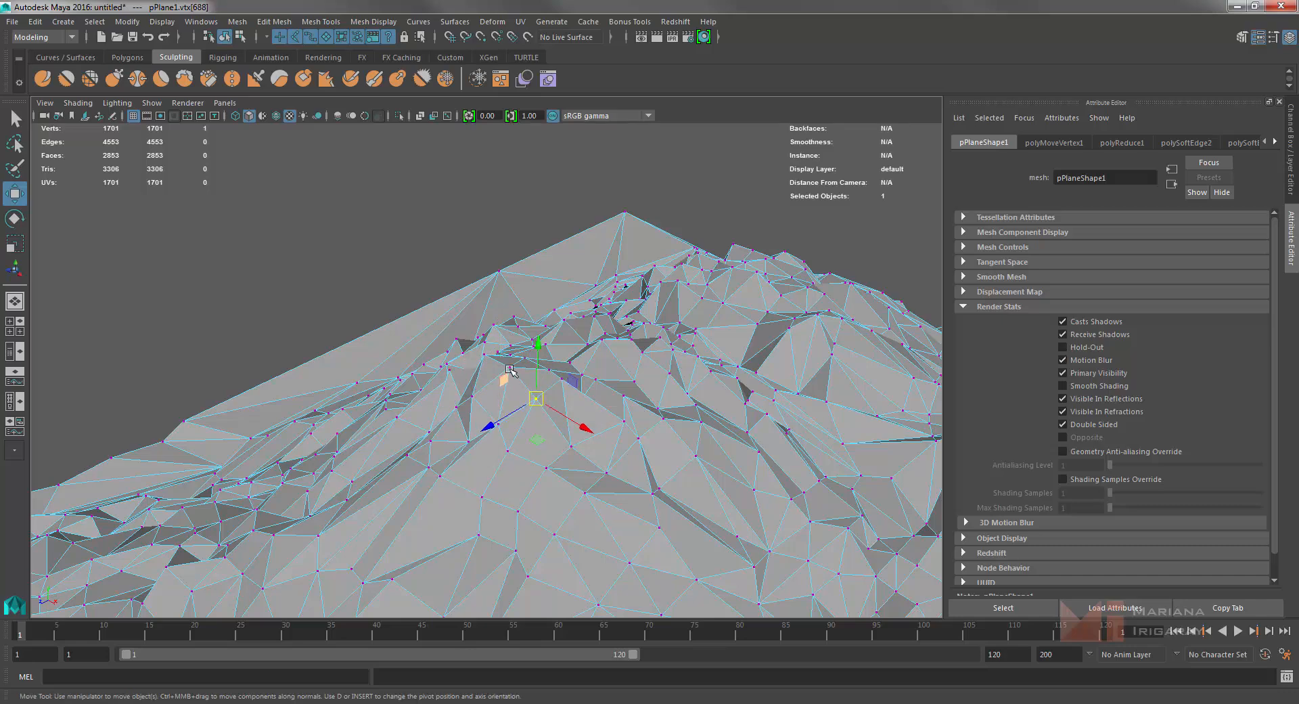
{"action": "left_click", "coordinate": [510, 368]}
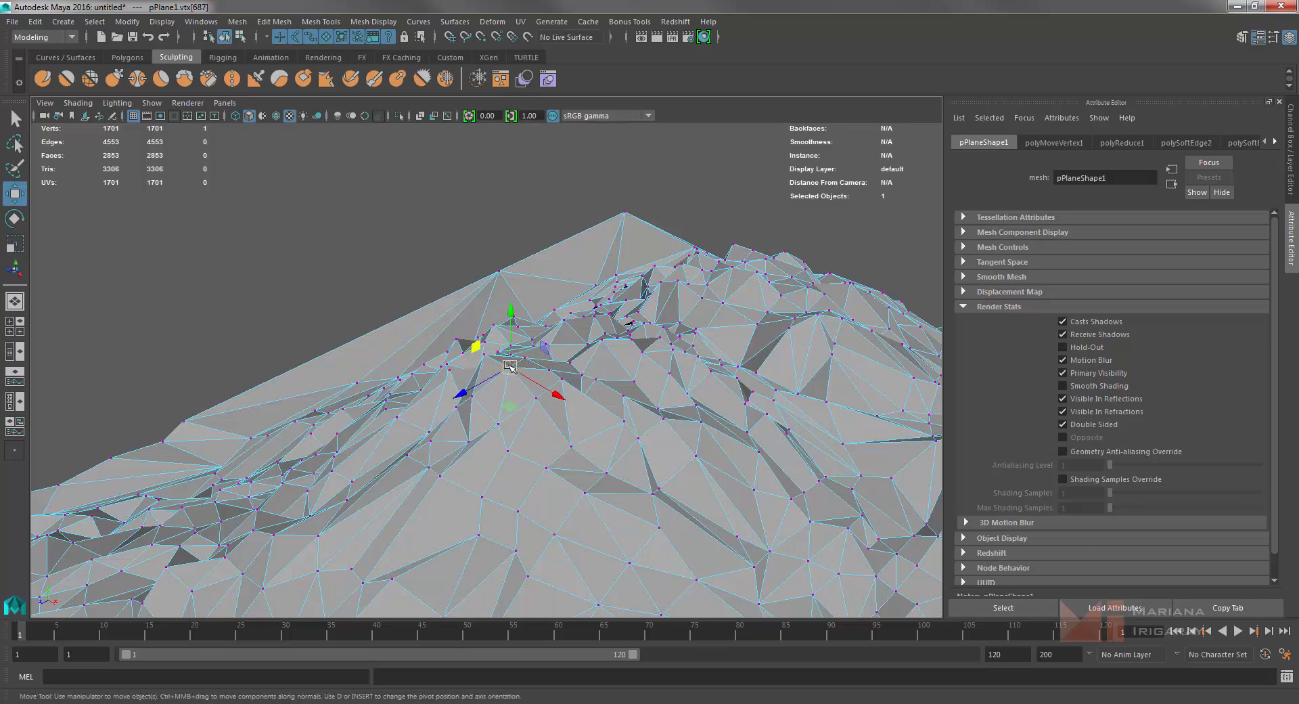
{"action": "left_click_drag", "start_coordinate": [511, 334], "coordinate": [511, 279]}
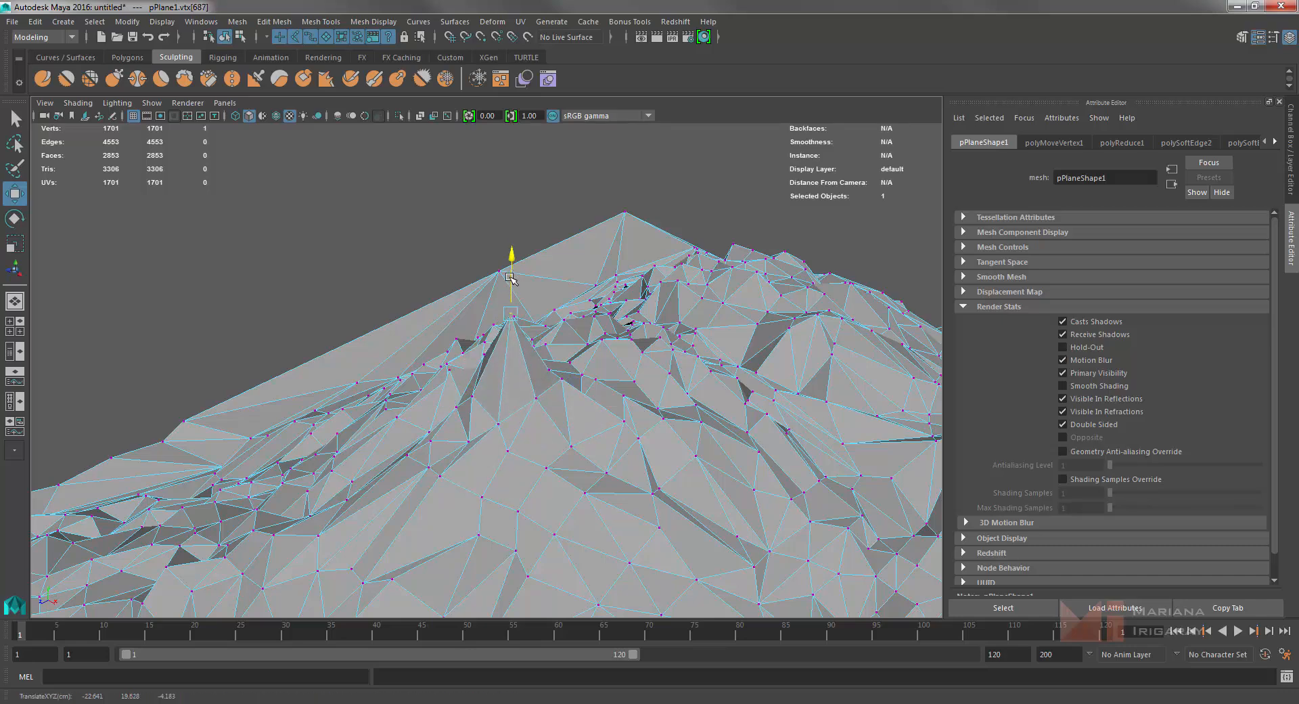
{"action": "left_click", "coordinate": [374, 248]}
Lower the tip of the sharp peak slightly along Y and clear the vertex selection.
{"action": "mouse_move", "coordinate": [425, 344]}
{"action": "left_mouse_down", "text": "alt"}
{"action": "mouse_move", "coordinate": [415, 317]}
{"action": "mouse_move", "coordinate": [425, 328]}
{"action": "left_mouse_up", "text": "alt"}
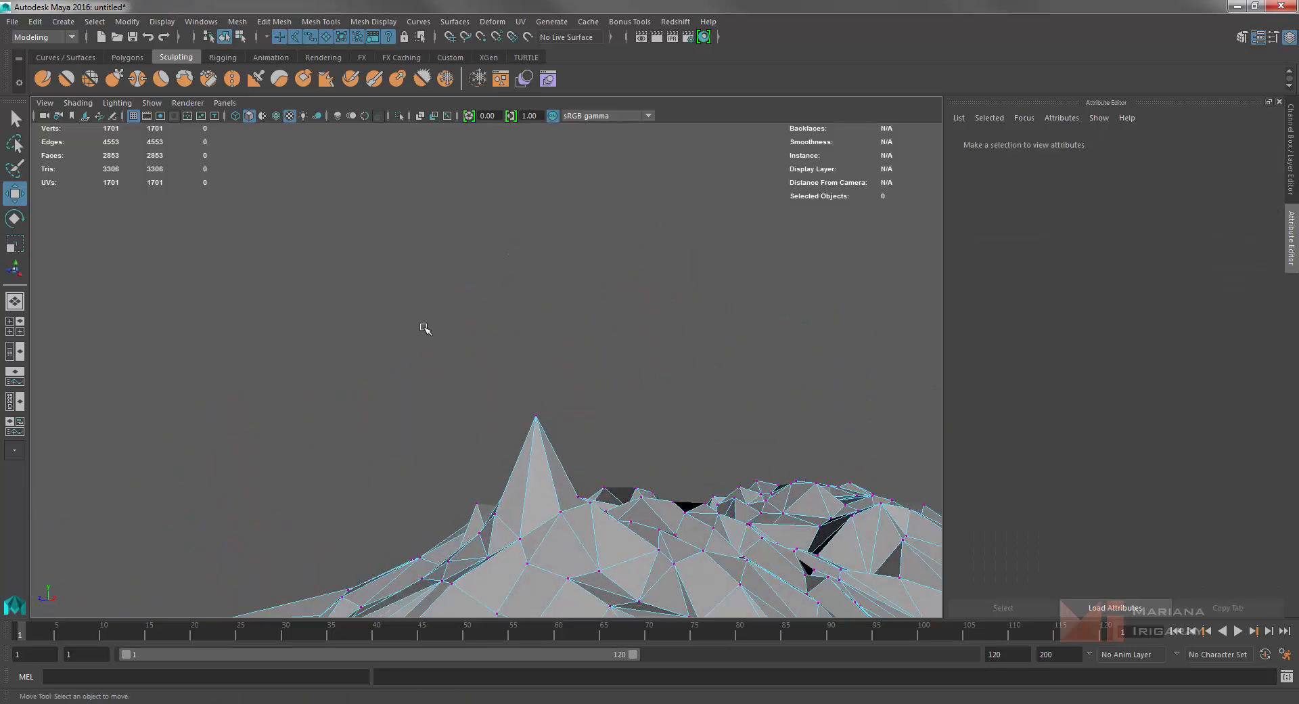
{"action": "middle_click_drag", "start_coordinate": [709, 429], "coordinate": [397, 237], "text": "alt"}
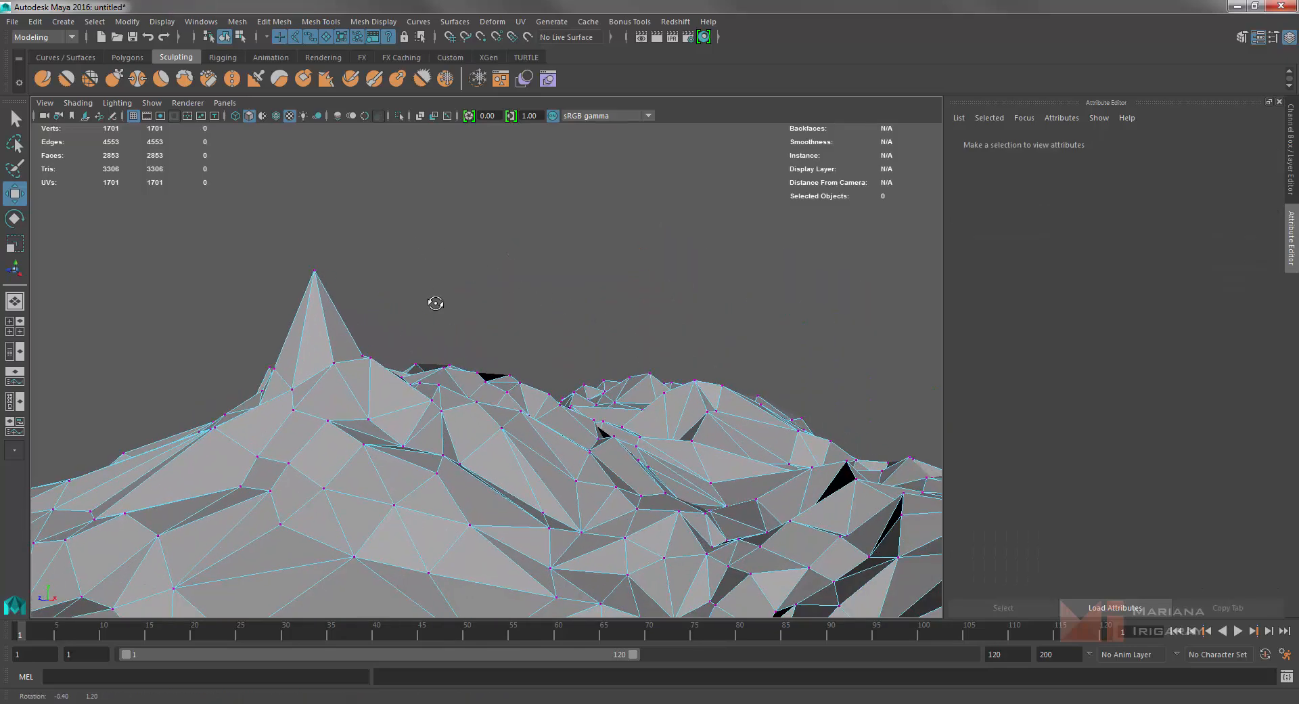
{"action": "left_click_drag", "start_coordinate": [435, 303], "coordinate": [430, 315], "text": "alt"}
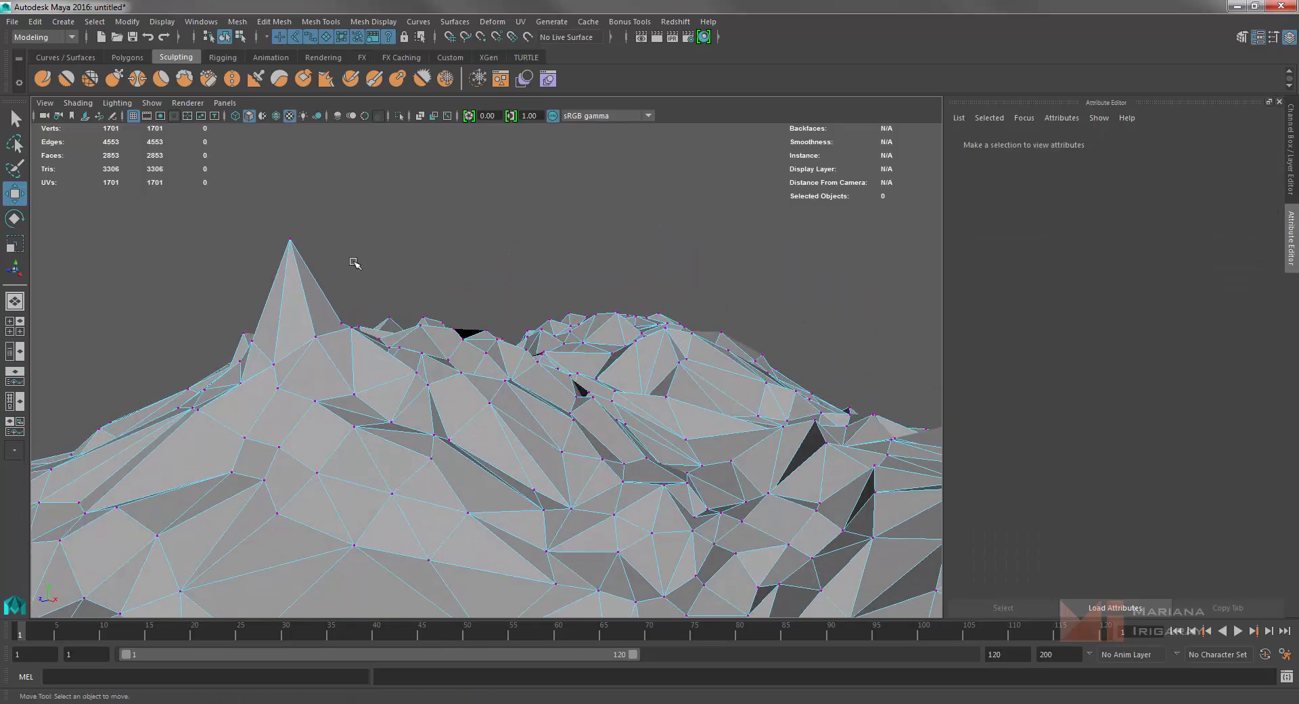
{"action": "left_click", "coordinate": [290, 239]}
{"action": "left_click_drag", "start_coordinate": [287, 193], "coordinate": [286, 206]}
{"action": "left_click", "coordinate": [379, 248]}
Raise one vertex on the ridge across the valley from the tall peak into a small second peak.
{"action": "left_click_drag", "start_coordinate": [549, 301], "coordinate": [563, 289], "text": "alt"}
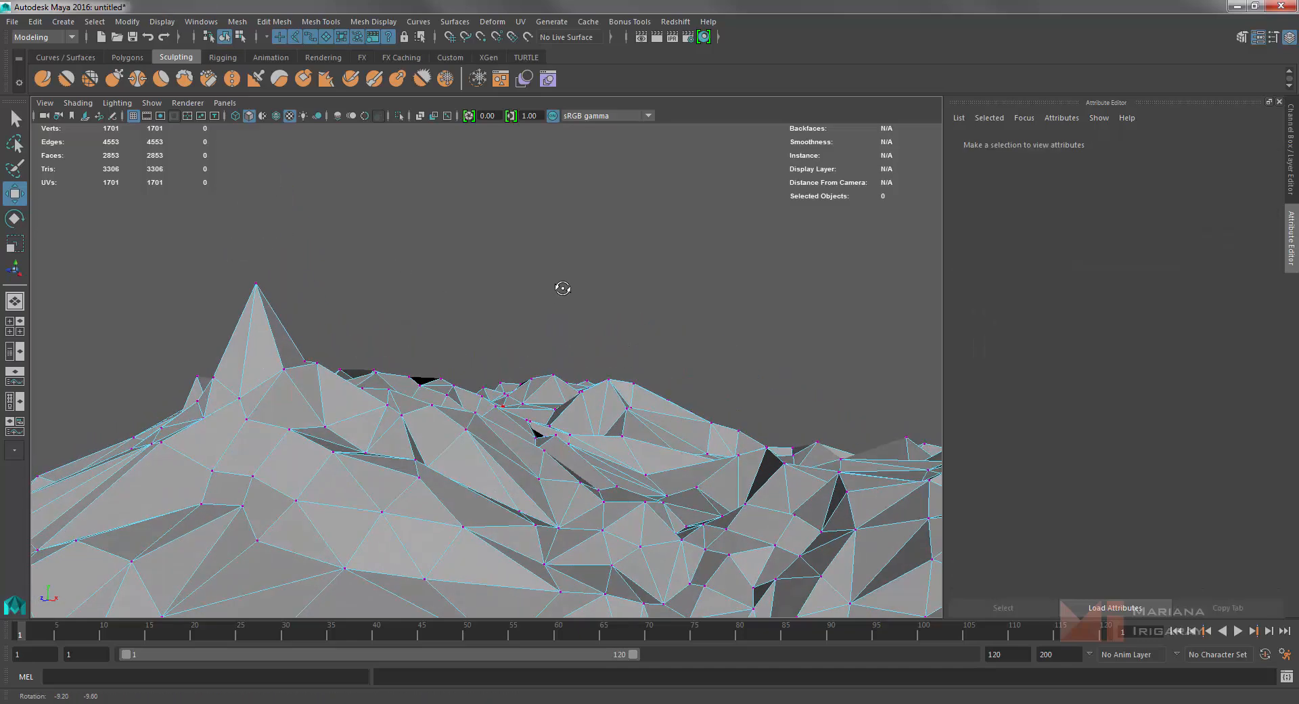
{"action": "middle_click_drag", "start_coordinate": [757, 490], "coordinate": [734, 434], "text": "alt"}
{"action": "left_click_drag", "start_coordinate": [735, 433], "coordinate": [727, 477], "text": "alt"}
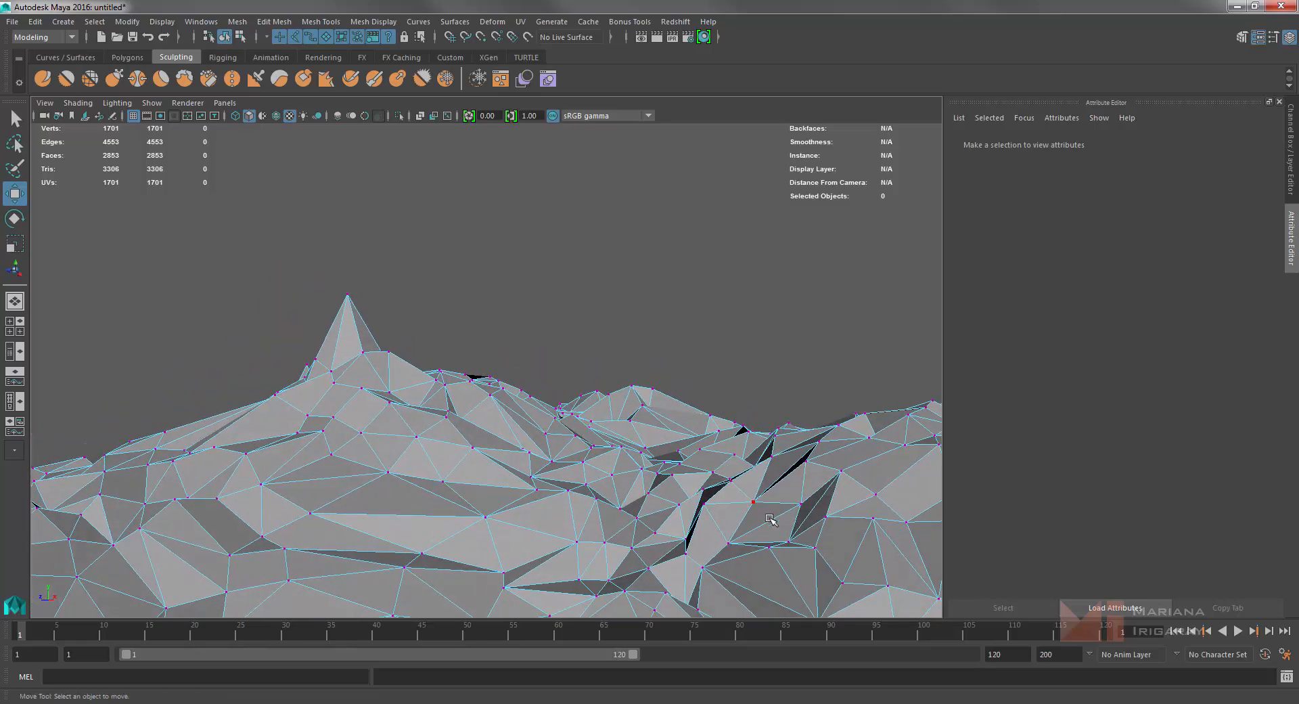
{"action": "middle_click_drag", "start_coordinate": [772, 521], "coordinate": [730, 451], "text": "alt"}
{"action": "left_click_drag", "start_coordinate": [679, 485], "coordinate": [691, 482], "text": "alt"}
{"action": "left_click", "coordinate": [801, 346]}
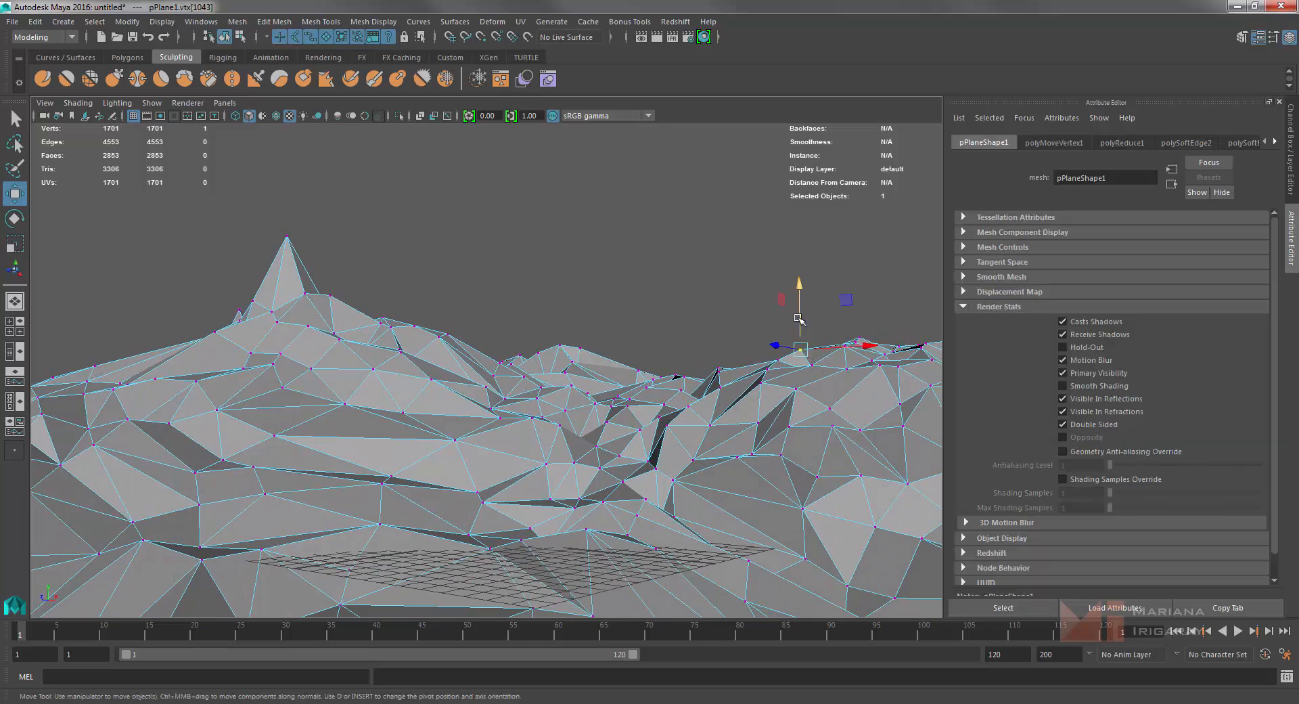
{"action": "mouse_move", "coordinate": [801, 310]}
{"action": "left_mouse_down"}
{"action": "mouse_move", "coordinate": [799, 283]}
{"action": "mouse_move", "coordinate": [801, 314]}
{"action": "left_mouse_up"}
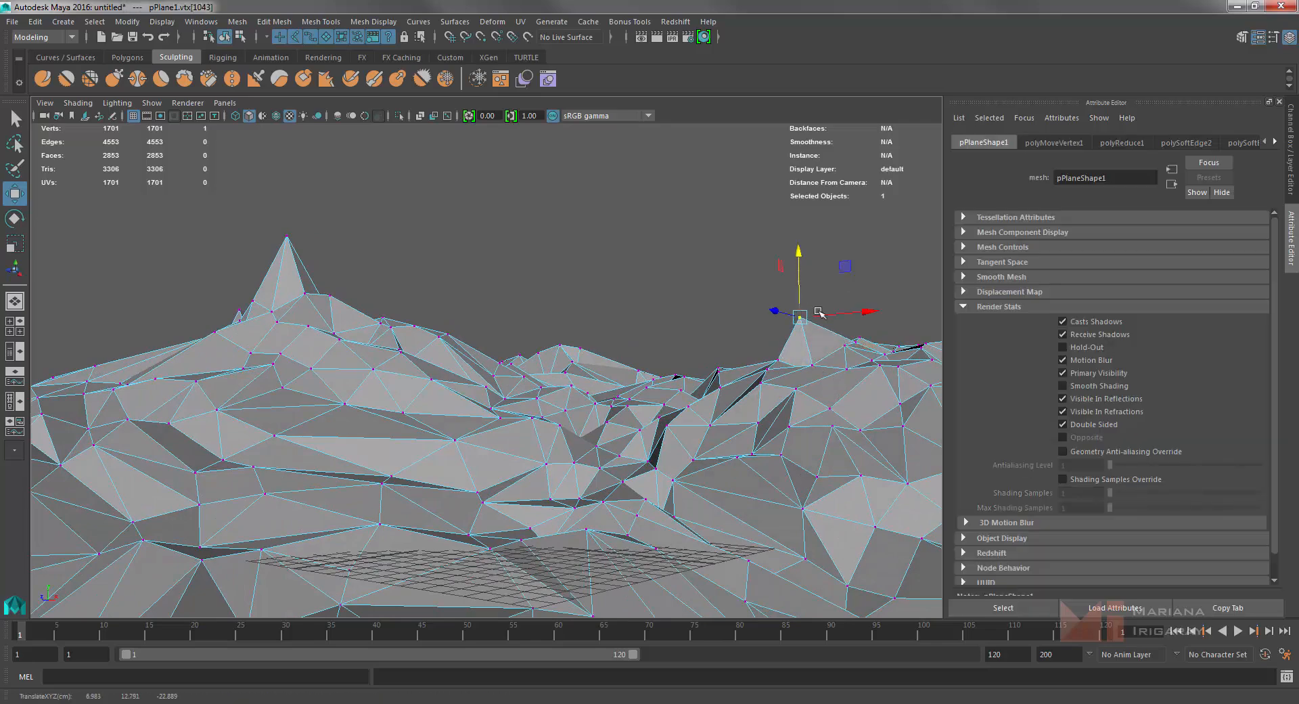
Raise another vertex on the same ridge, just beyond the second peak, into a small point and clear the selection.
{"action": "left_click", "coordinate": [895, 366]}
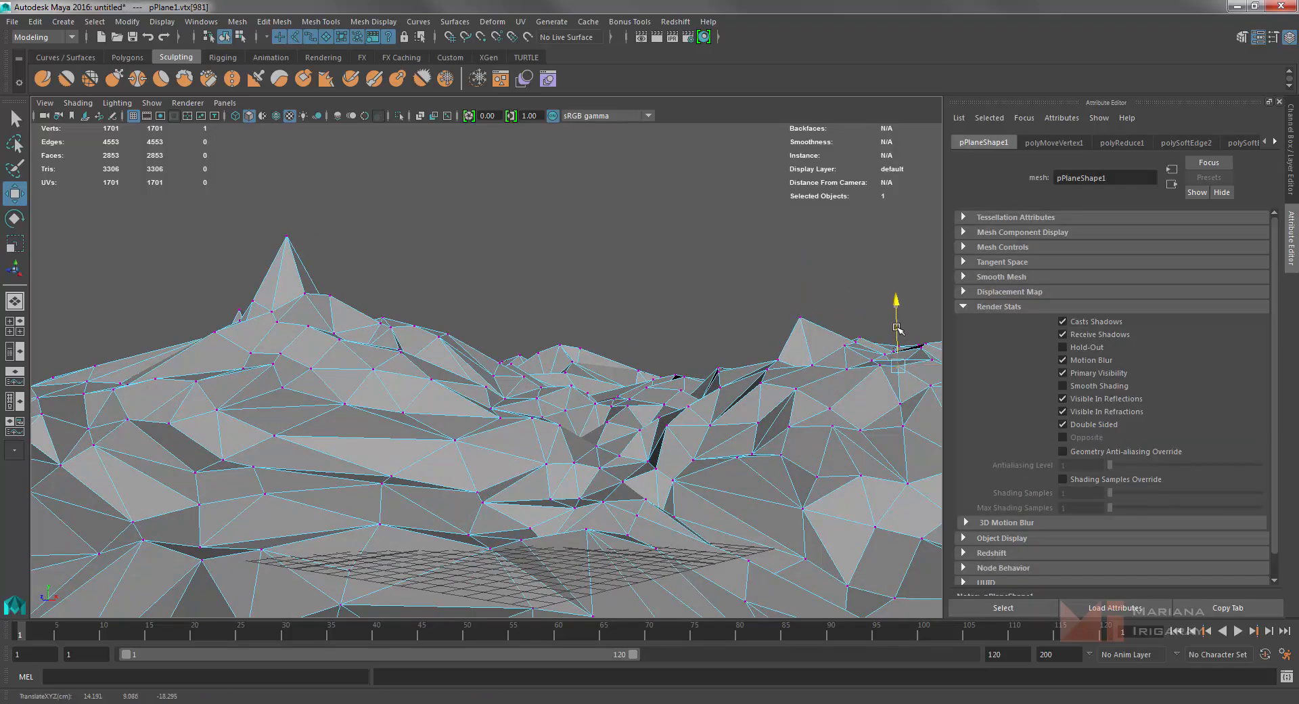
{"action": "left_click_drag", "start_coordinate": [896, 326], "coordinate": [897, 310]}
{"action": "left_click", "coordinate": [830, 222]}
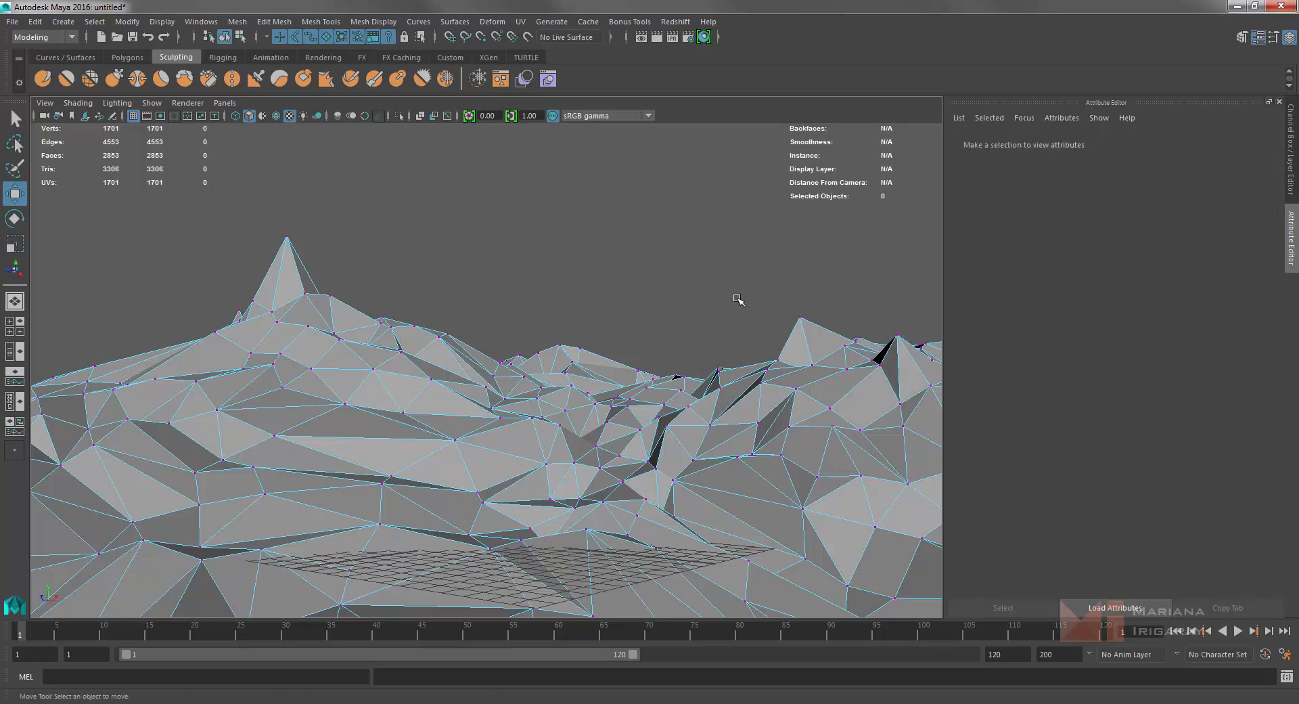
Lower the tall peak's tip along Y, then nudge the second peak's vertex slightly down and along X.
{"action": "left_click", "coordinate": [287, 237]}
{"action": "left_click_drag", "start_coordinate": [287, 198], "coordinate": [288, 224]}
{"action": "left_click", "coordinate": [801, 317]}
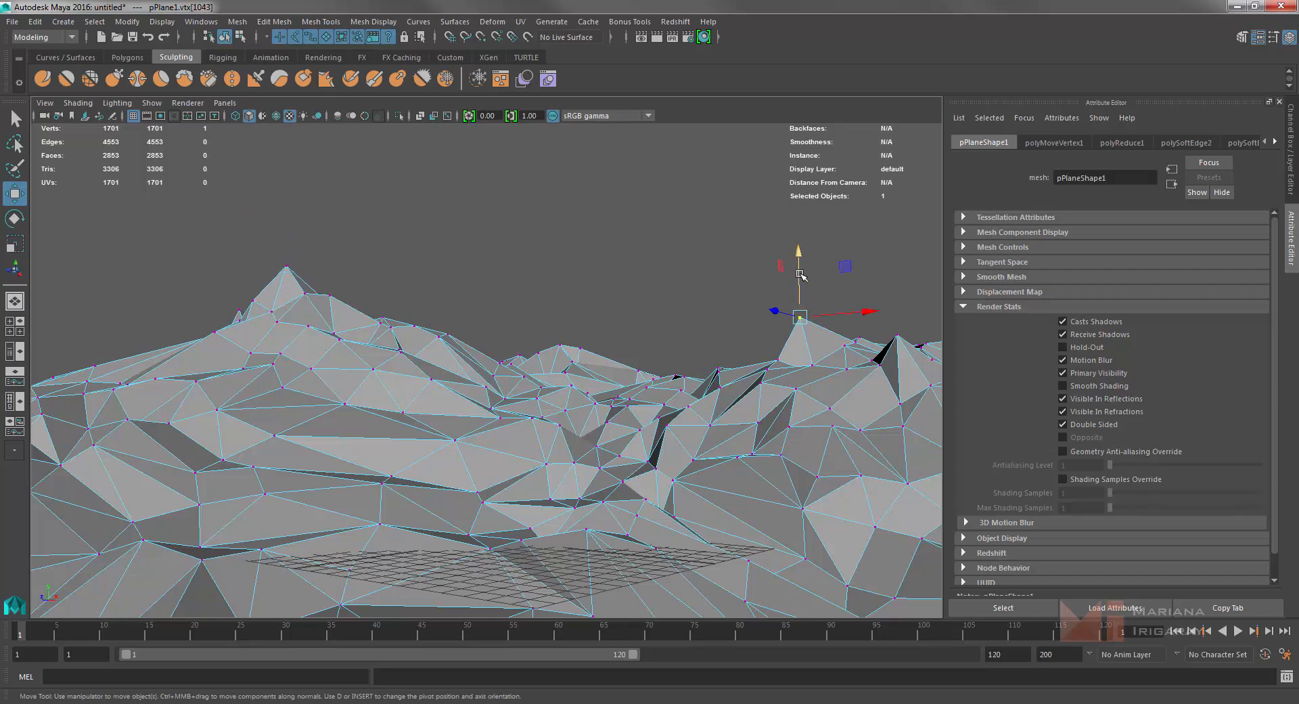
{"action": "left_click", "coordinate": [627, 283]}
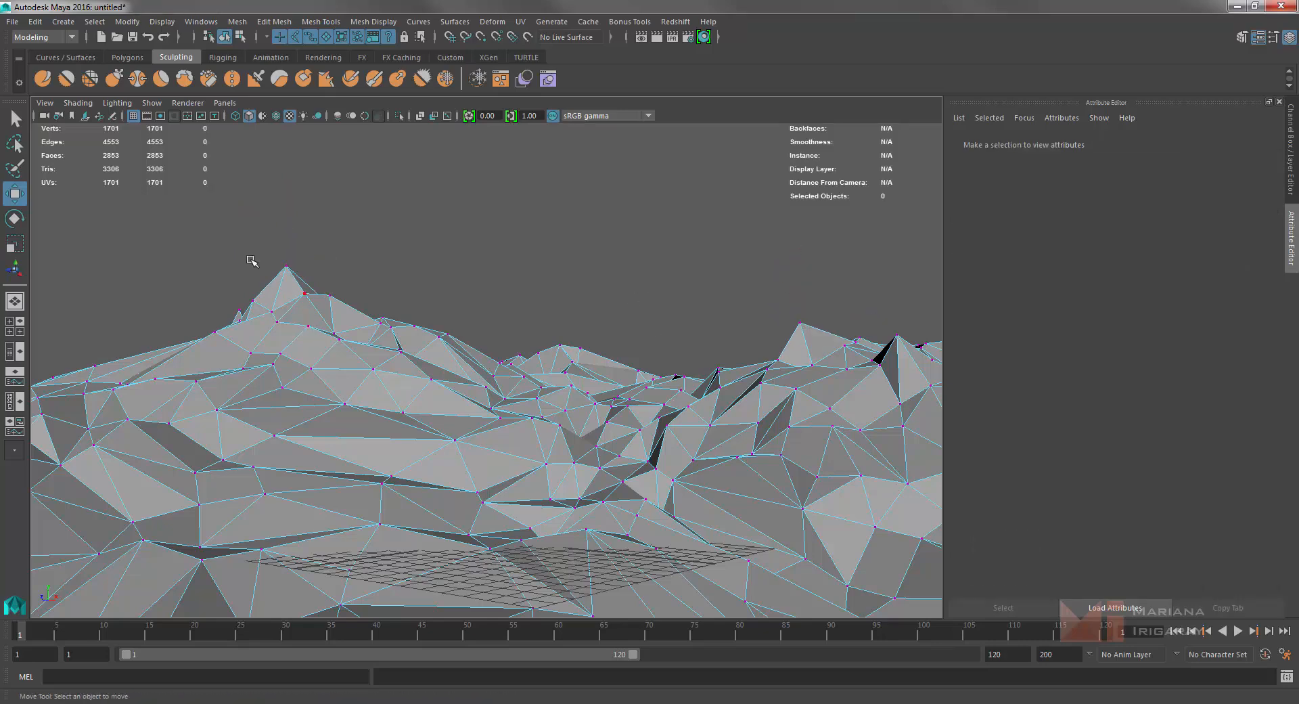
{"action": "left_click", "coordinate": [806, 321]}
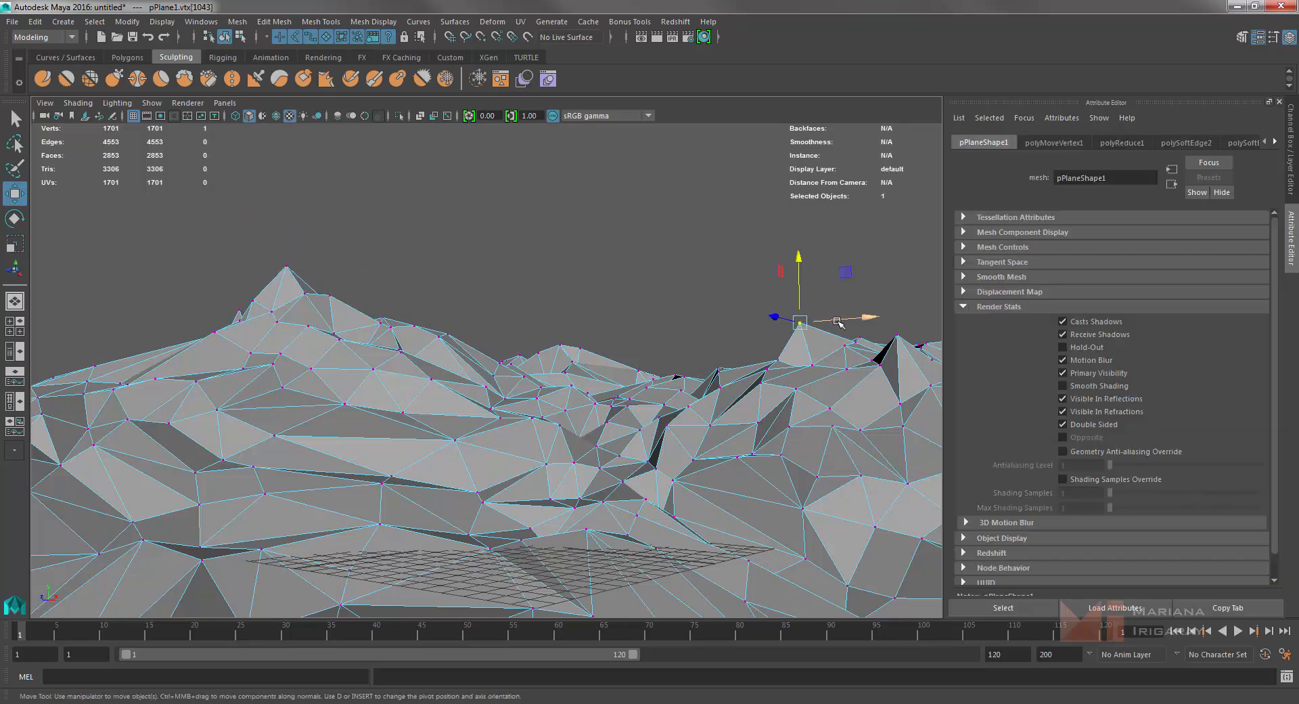
{"action": "left_click", "coordinate": [720, 320]}
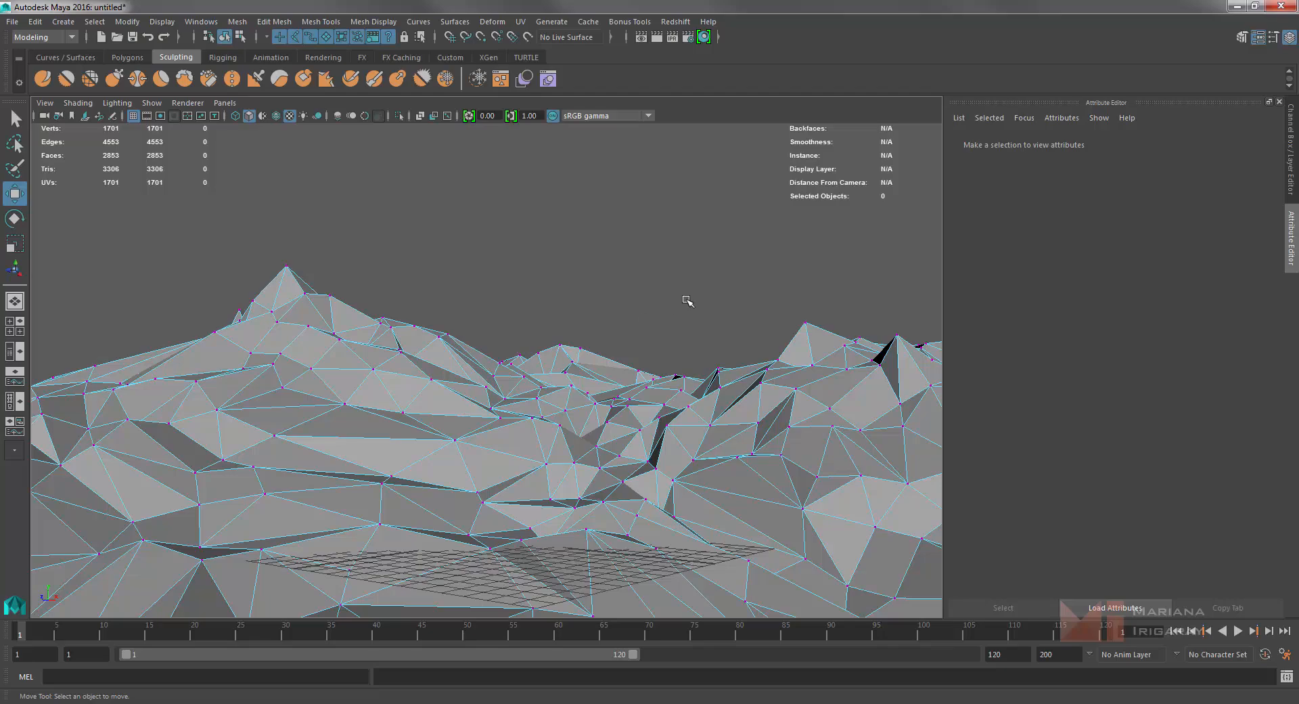
Inspect the terrain's new peaks and overall silhouette from a distance, from several angles and up close.
{"action": "scroll", "coordinate": [688, 300], "scroll_direction": "down", "scroll_amount": 10}
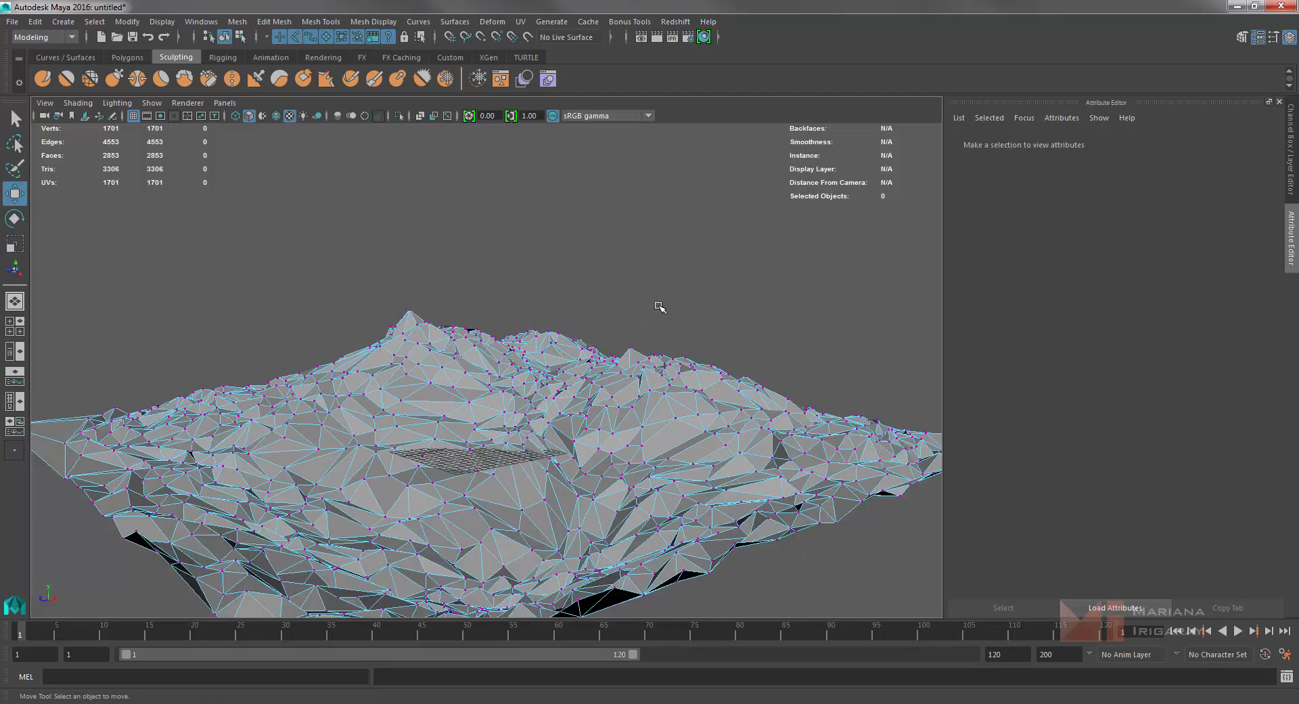
{"action": "scroll", "coordinate": [660, 307], "scroll_direction": "down", "scroll_amount": 2}
{"action": "left_click_drag", "start_coordinate": [715, 320], "coordinate": [705, 339], "text": "alt"}
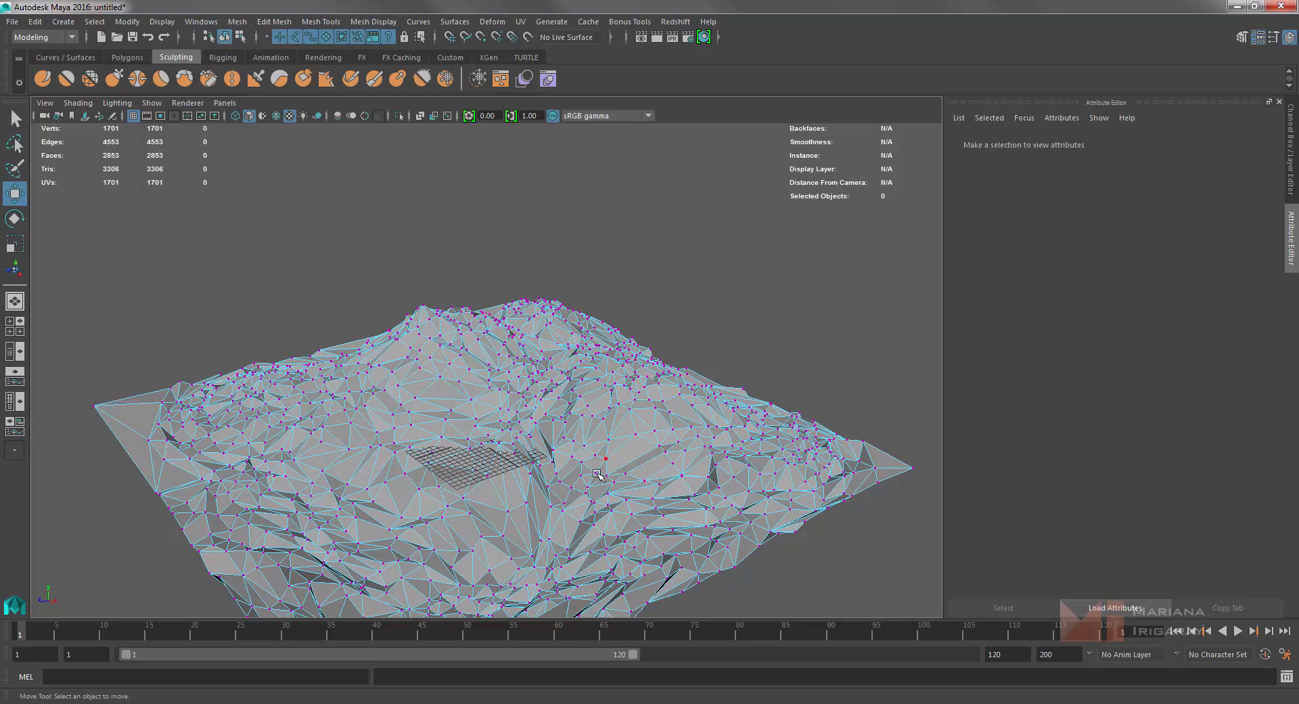
{"action": "left_click_drag", "start_coordinate": [597, 474], "coordinate": [644, 457], "text": "alt"}
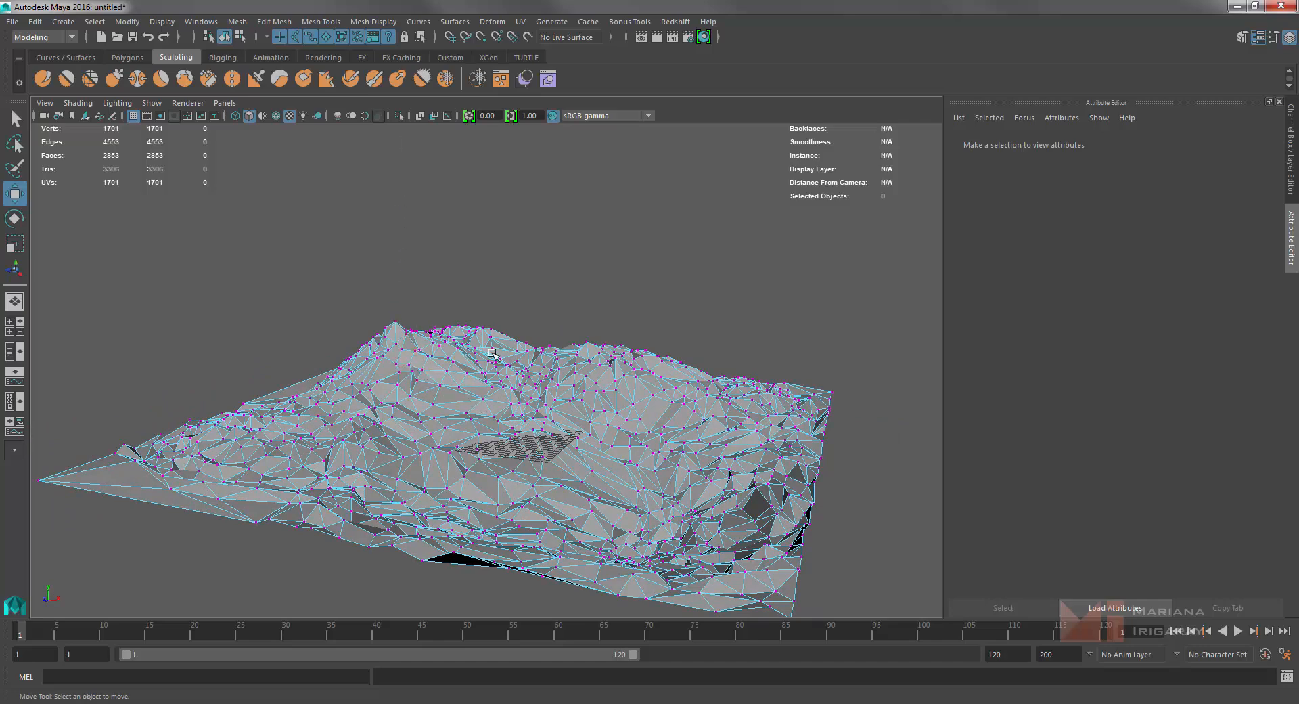
{"action": "left_click_drag", "start_coordinate": [636, 421], "coordinate": [629, 449], "text": "alt"}
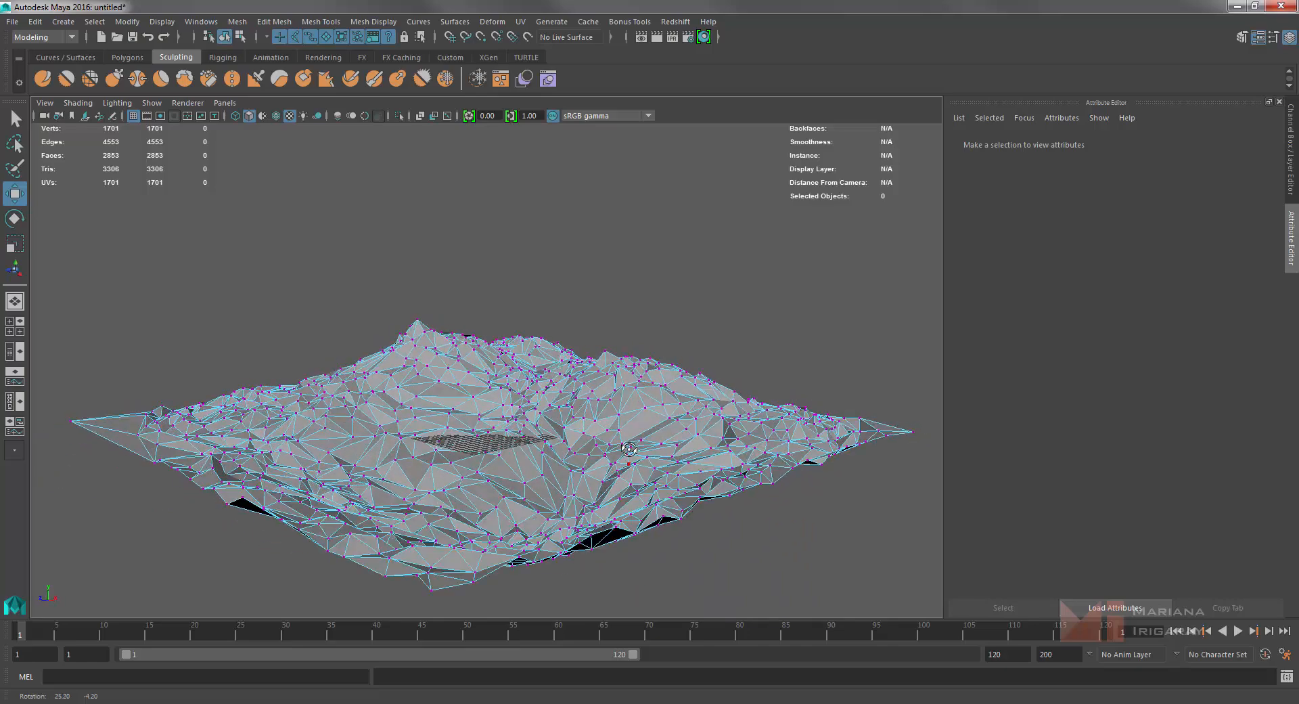
{"action": "scroll", "coordinate": [592, 406], "scroll_direction": "up", "scroll_amount": 5}
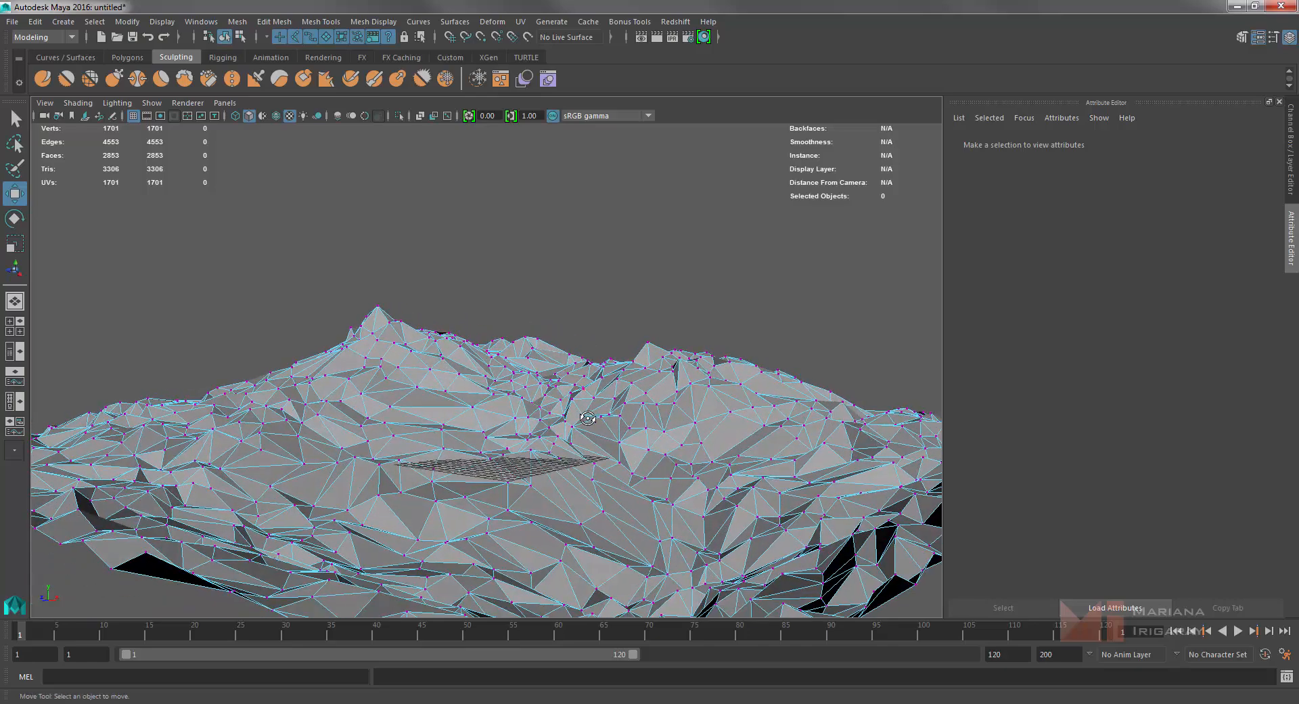
{"action": "scroll", "coordinate": [588, 419], "scroll_direction": "up", "scroll_amount": 3}
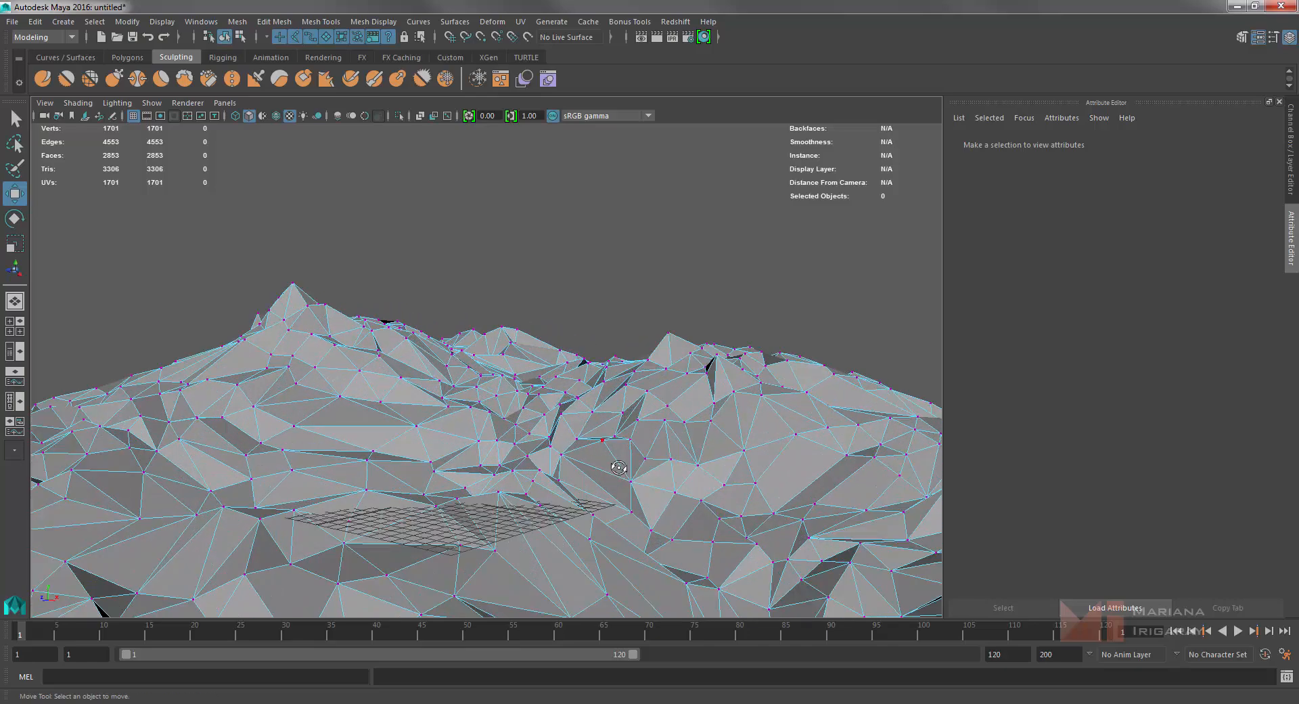
{"action": "mouse_move", "coordinate": [619, 467]}
{"action": "left_mouse_down", "text": "alt"}
{"action": "mouse_move", "coordinate": [615, 453]}
{"action": "mouse_move", "coordinate": [617, 465]}
{"action": "left_mouse_up", "text": "alt"}
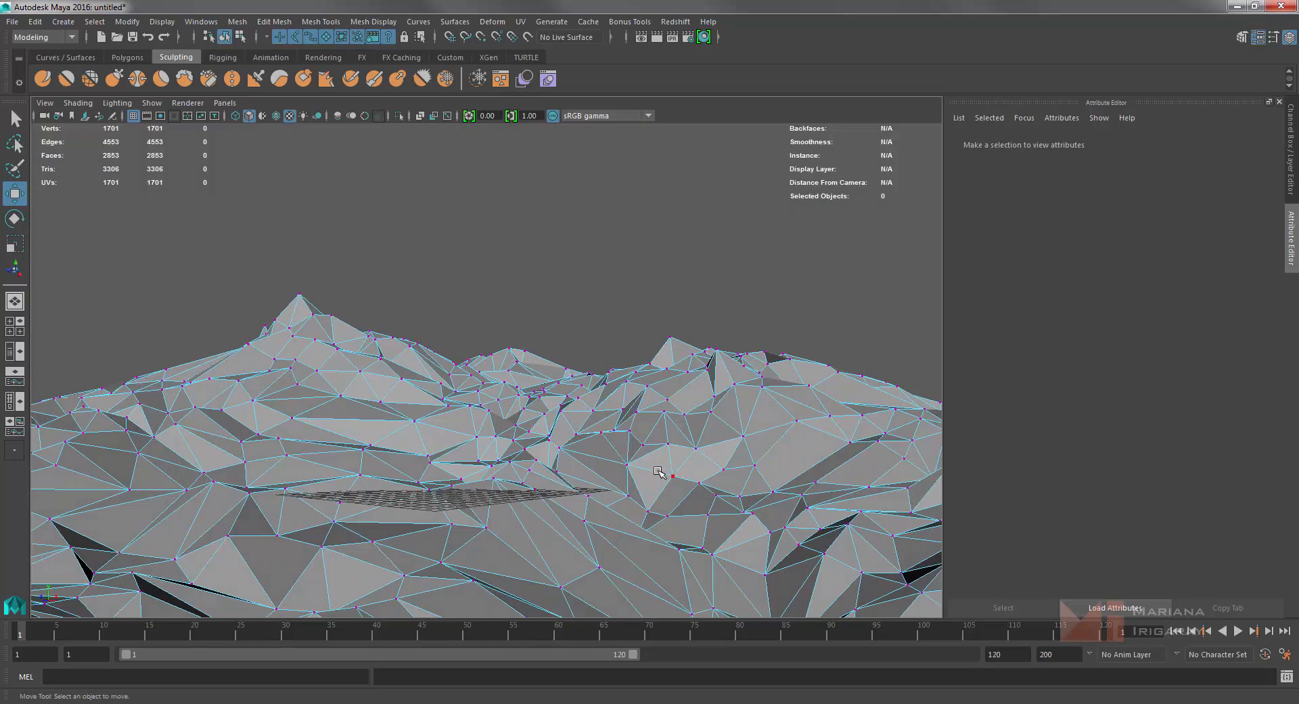
Switch the terrain from vertex editing back to object mode, clear the selection and check its overall shape.
{"action": "key", "text": "ctrl+z"}
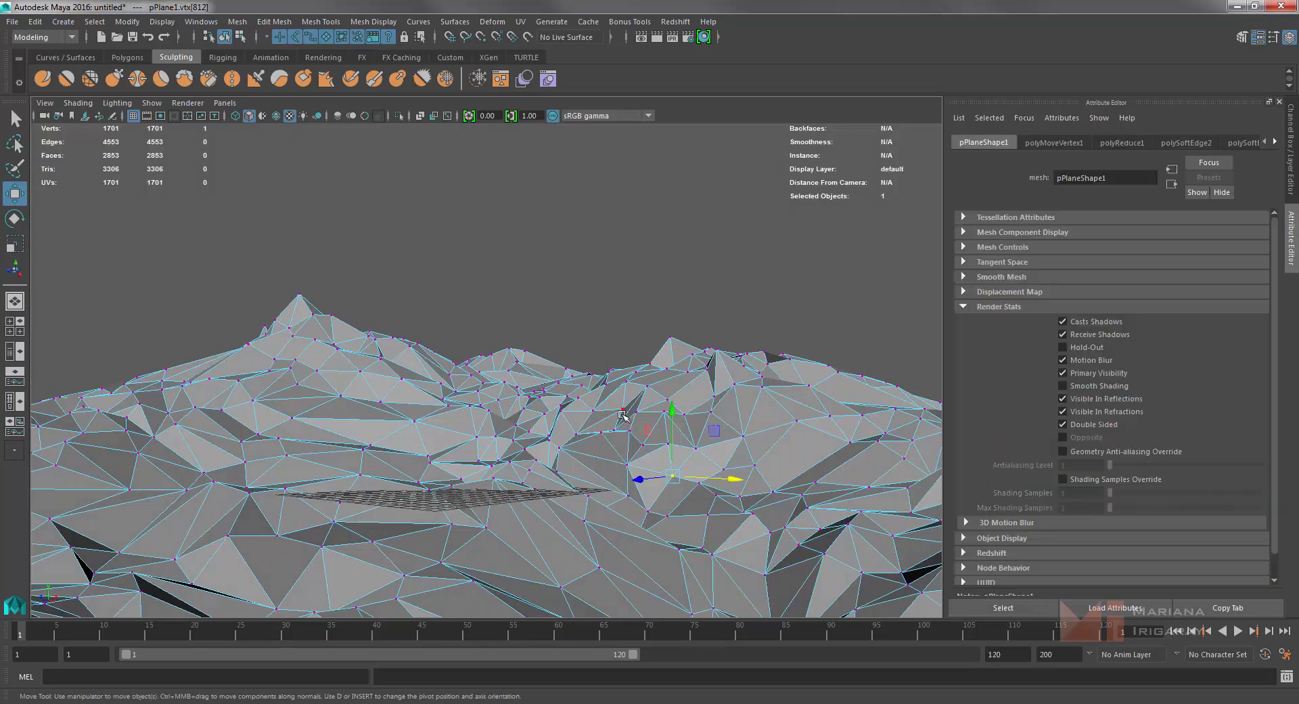
{"action": "right_click_drag", "start_coordinate": [622, 414], "coordinate": [684, 330]}
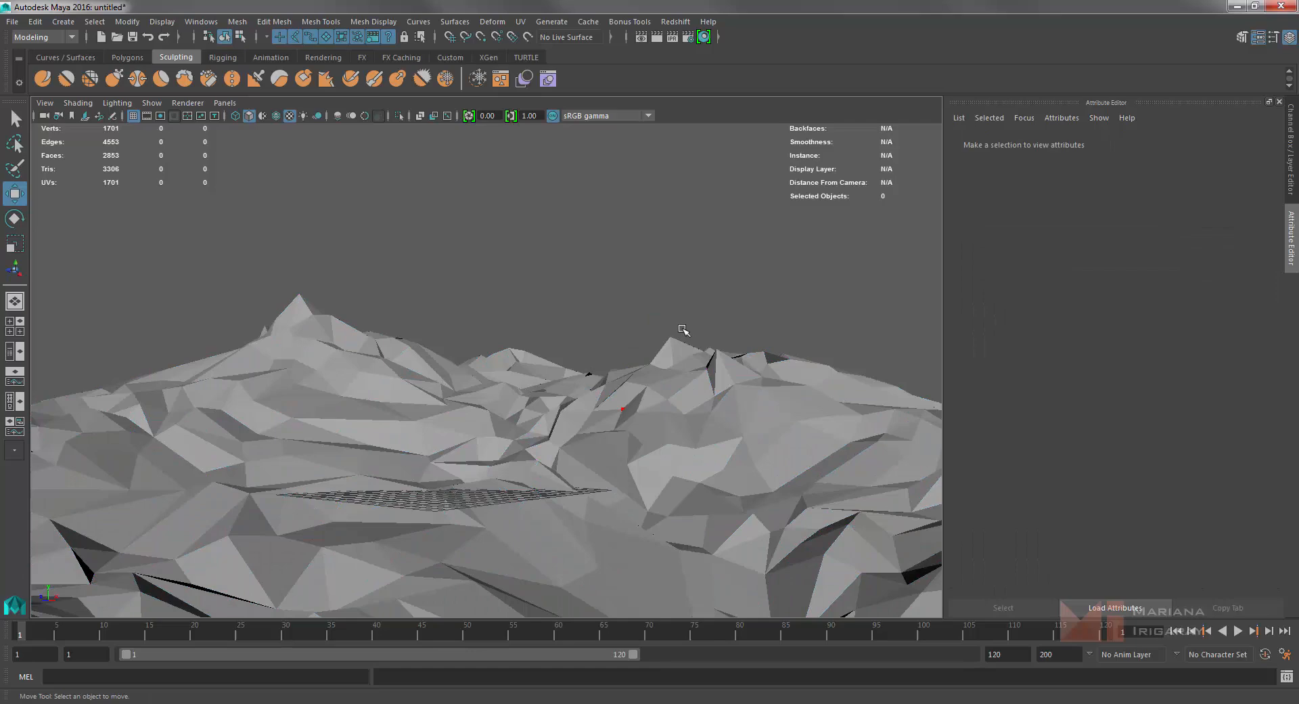
{"action": "left_click", "coordinate": [662, 420]}
{"action": "left_click", "coordinate": [612, 264]}
{"action": "left_click_drag", "start_coordinate": [630, 370], "coordinate": [629, 373], "text": "alt"}
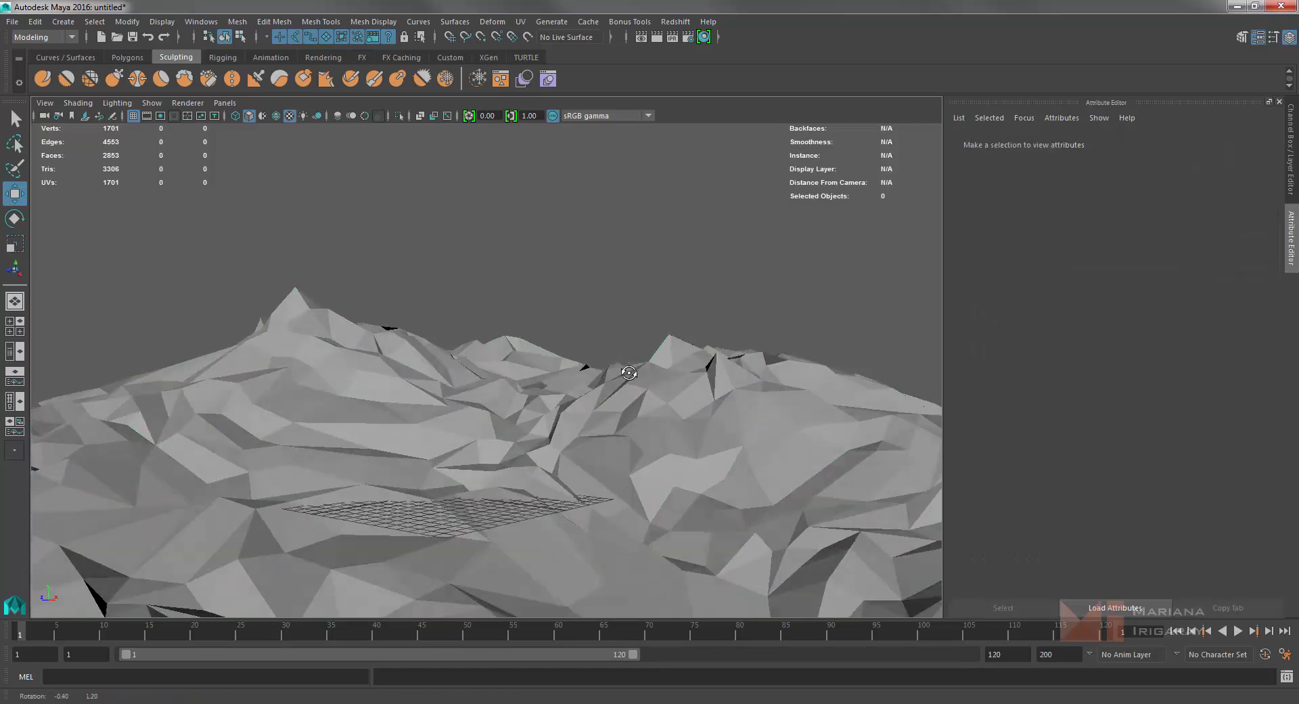
{"action": "scroll", "coordinate": [619, 406], "scroll_direction": "down", "scroll_amount": 4}
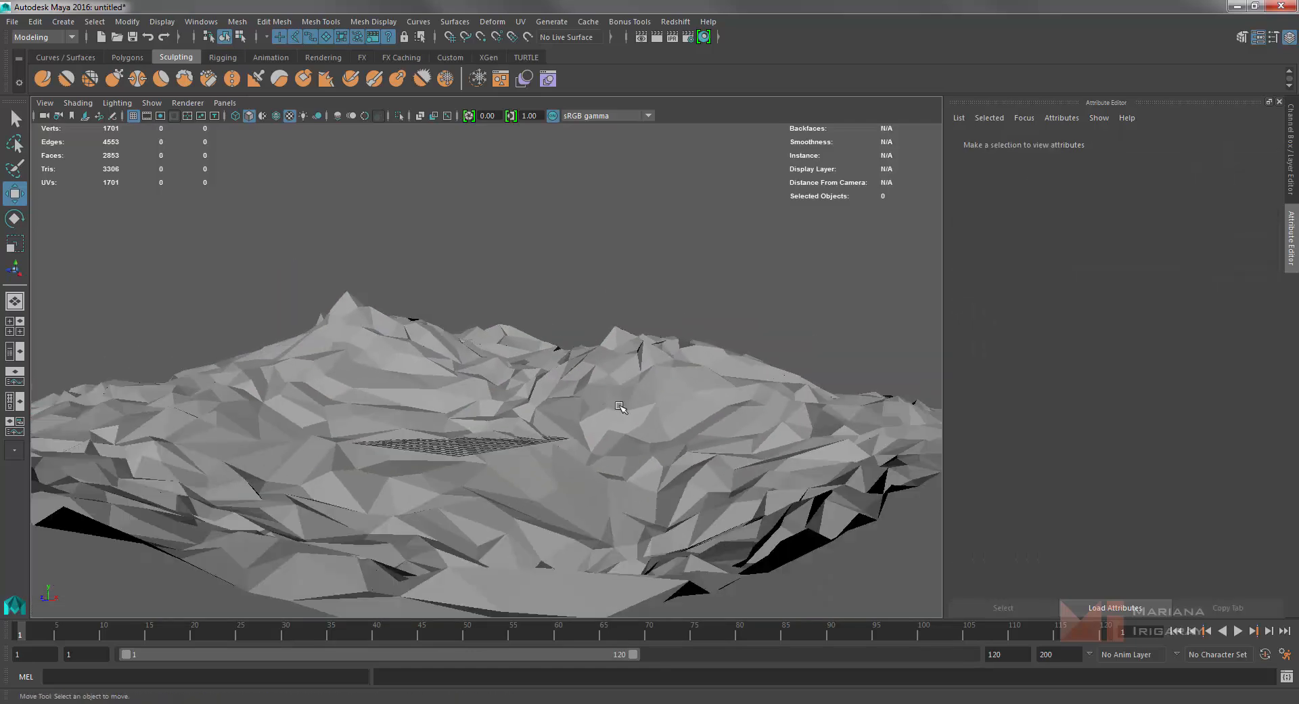
{"action": "mouse_move", "coordinate": [615, 429]}
{"action": "left_mouse_down", "text": "alt"}
{"action": "mouse_move", "coordinate": [540, 453]}
{"action": "mouse_move", "coordinate": [423, 459]}
{"action": "mouse_move", "coordinate": [651, 439]}
{"action": "mouse_move", "coordinate": [607, 439]}
{"action": "left_mouse_up", "text": "alt"}
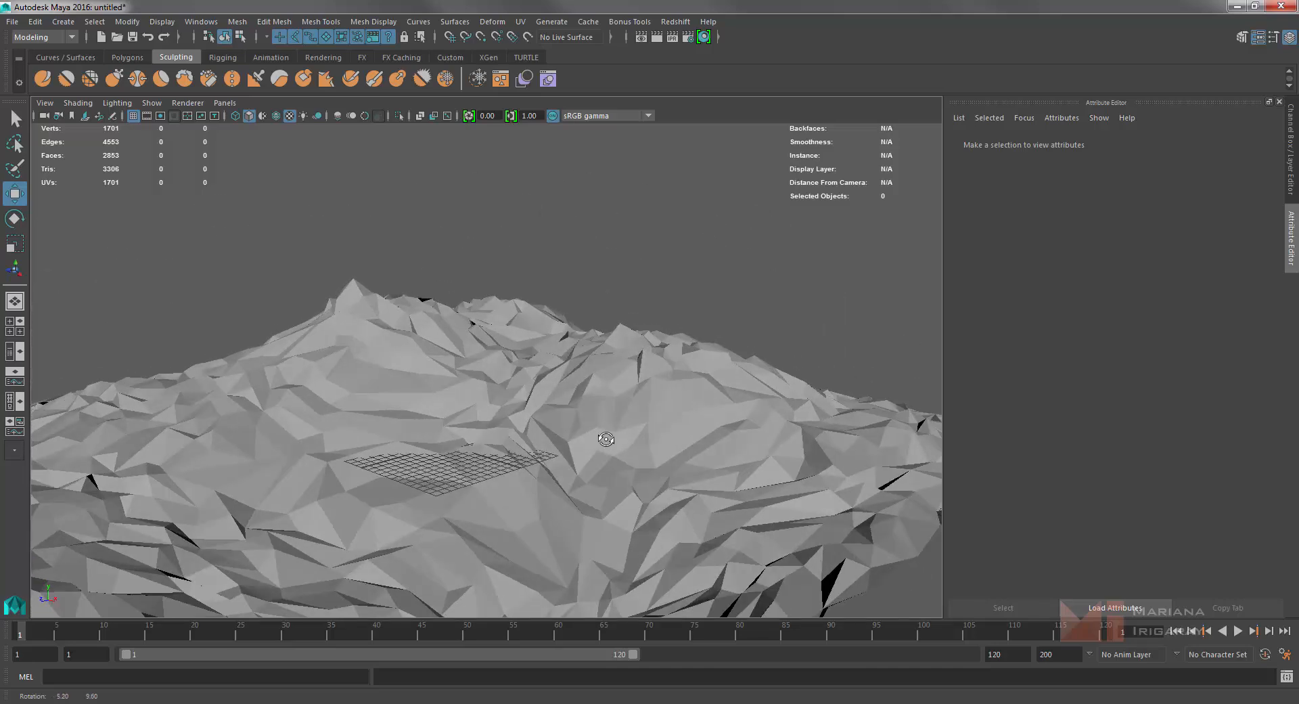
Create a V-Ray Sun and a V-Ray Sky from the V-Ray render settings.
{"action": "left_click", "coordinate": [689, 35]}
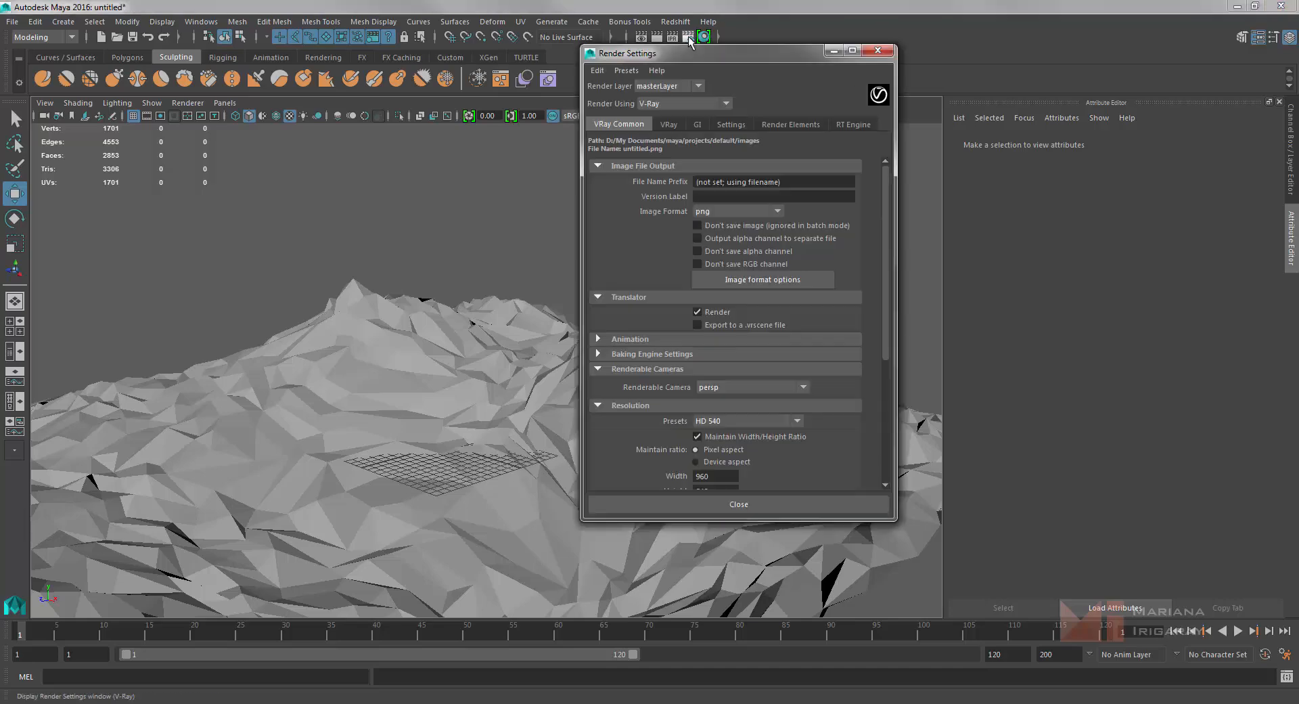
{"action": "left_click", "coordinate": [672, 124]}
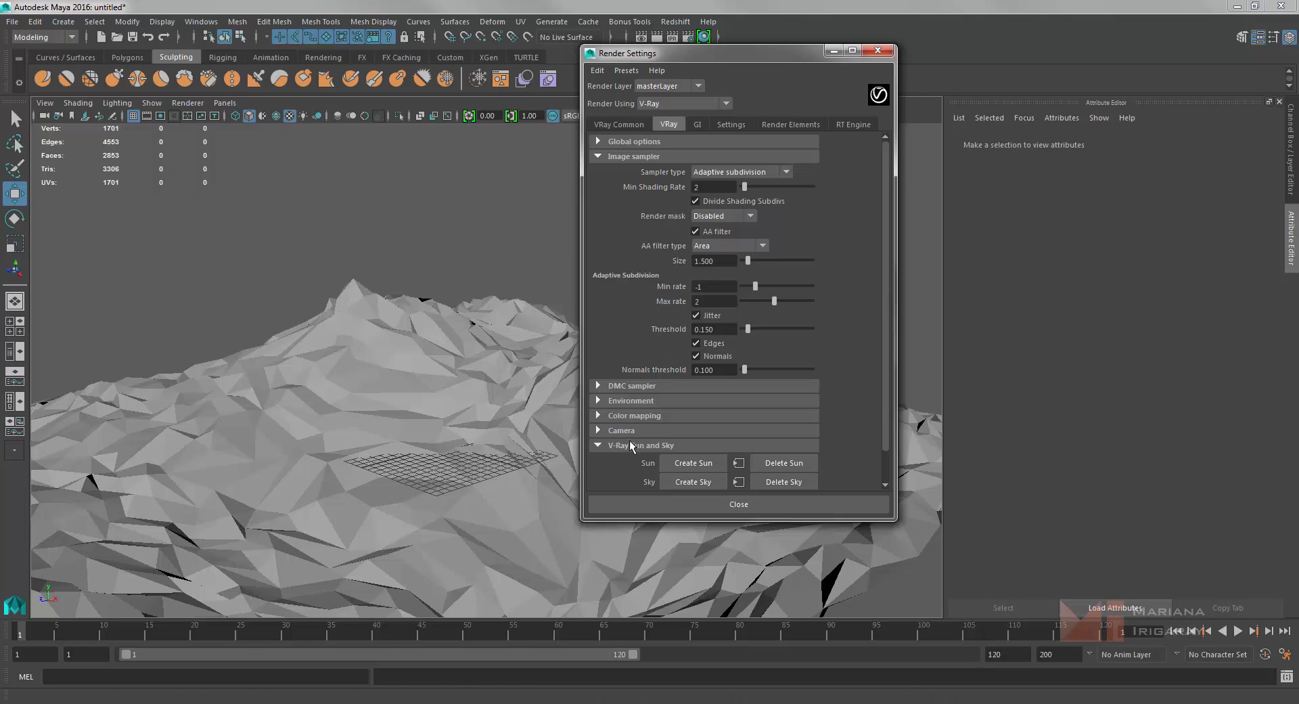
{"action": "scroll", "coordinate": [683, 434], "scroll_direction": "down", "scroll_amount": 2}
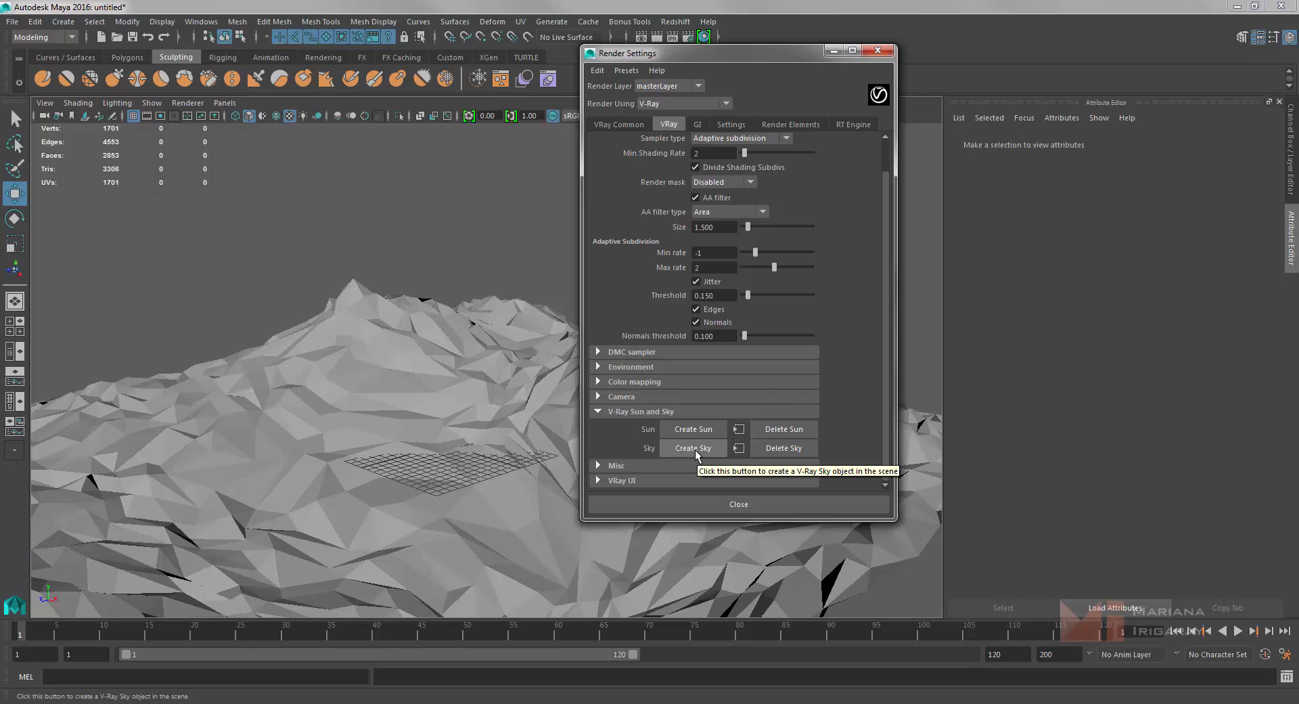
{"action": "left_click", "coordinate": [689, 429]}
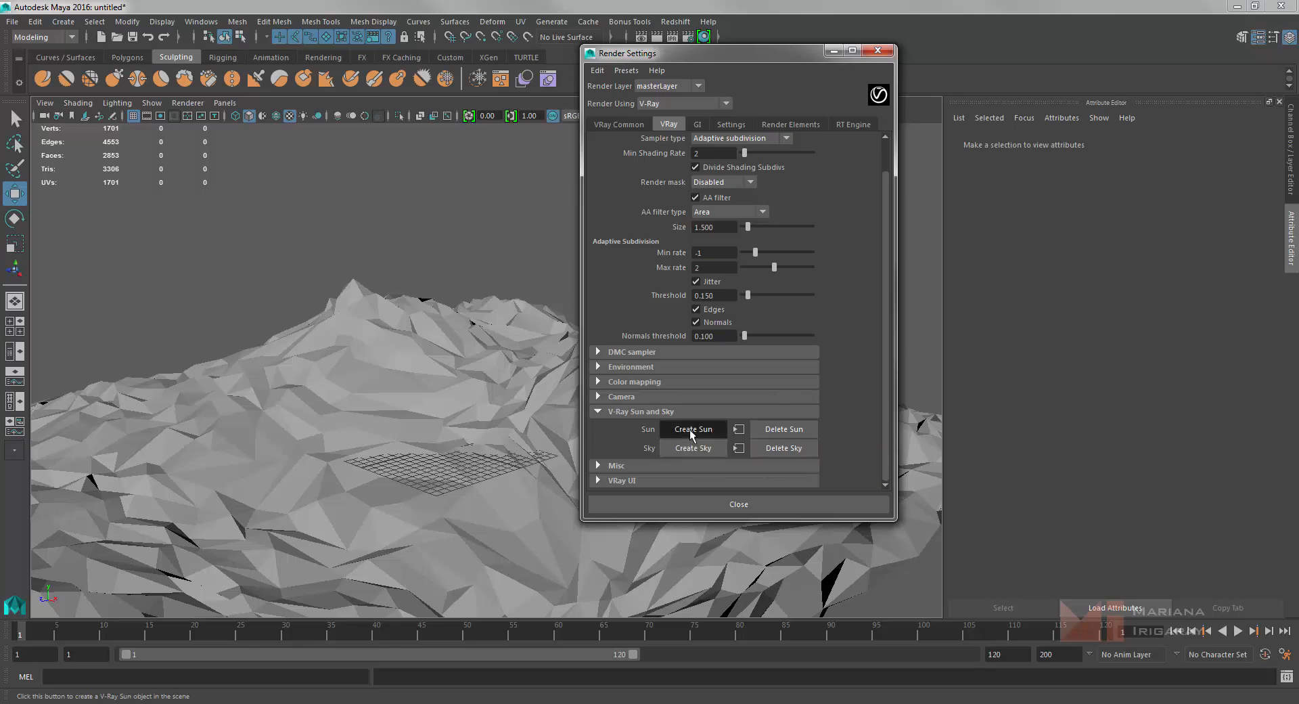
{"action": "left_click", "coordinate": [688, 448]}
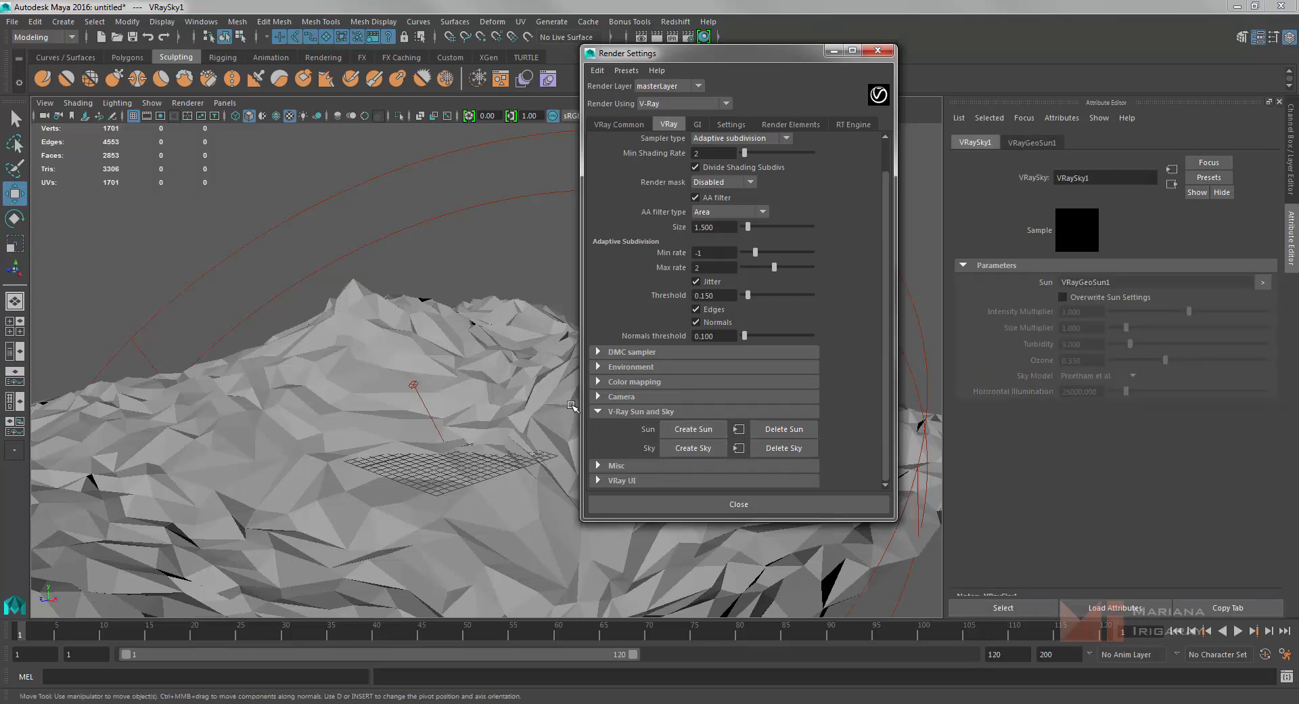
Check the environment override textures in the V-Ray render settings, then close the settings and clear the selection.
{"action": "left_click", "coordinate": [599, 367]}
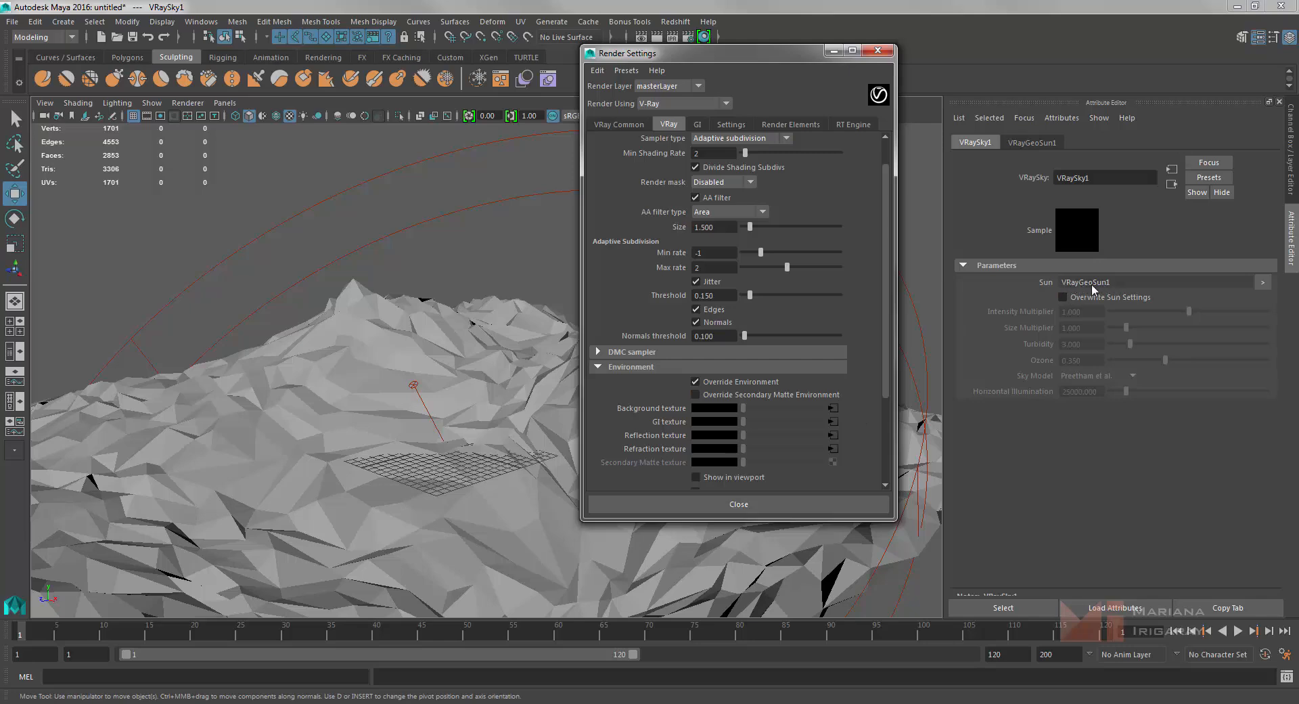
{"action": "left_click", "coordinate": [596, 367]}
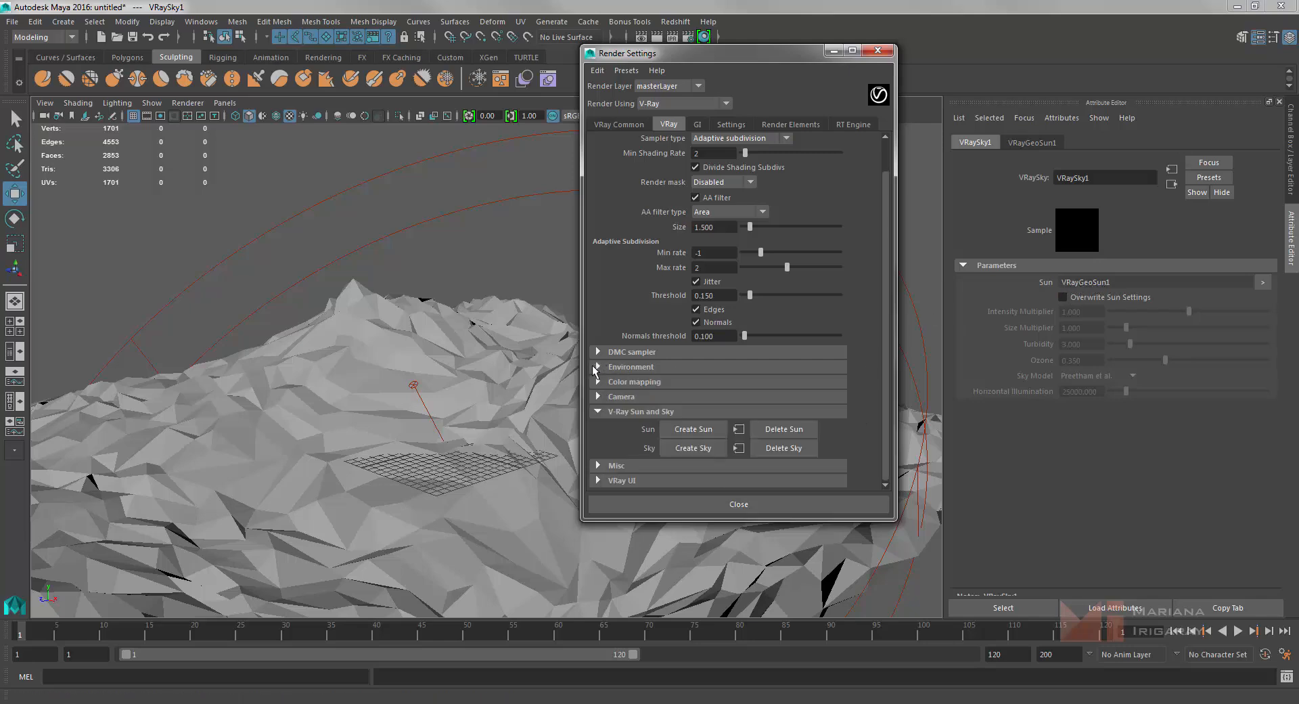
{"action": "left_click", "coordinate": [598, 411]}
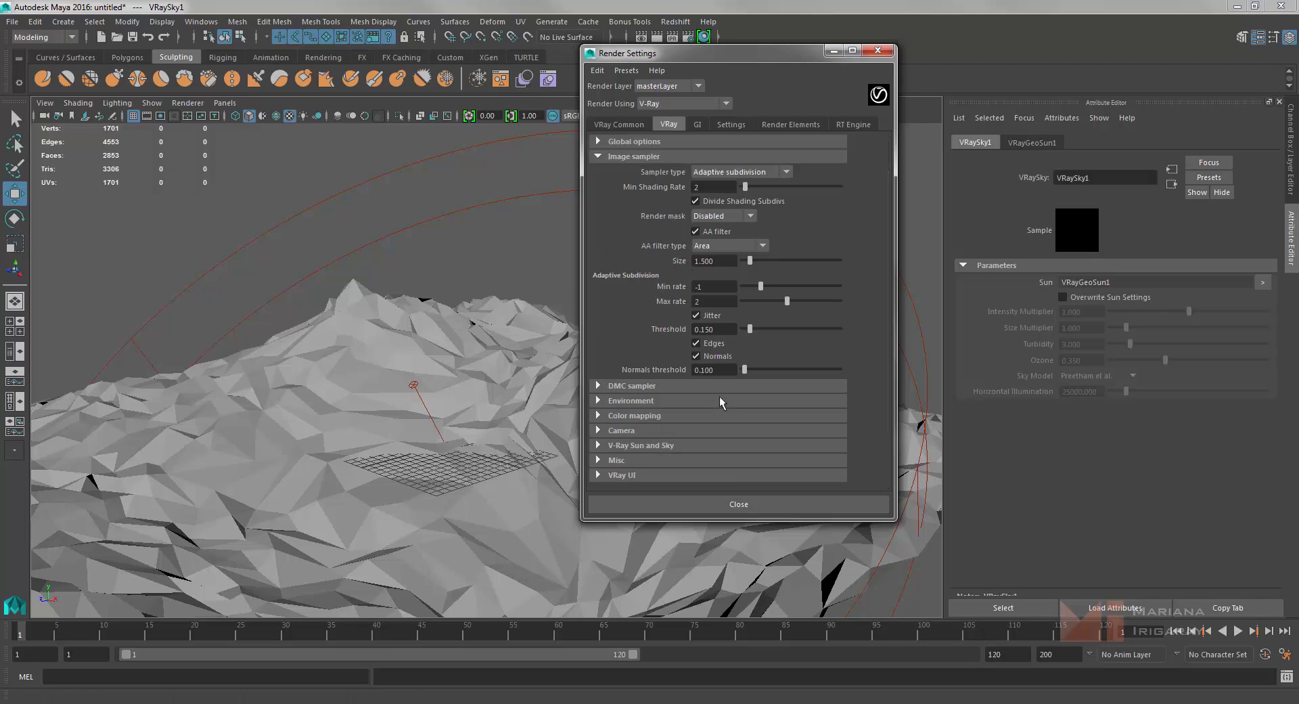
{"action": "left_click", "coordinate": [877, 50]}
{"action": "left_click", "coordinate": [699, 273]}
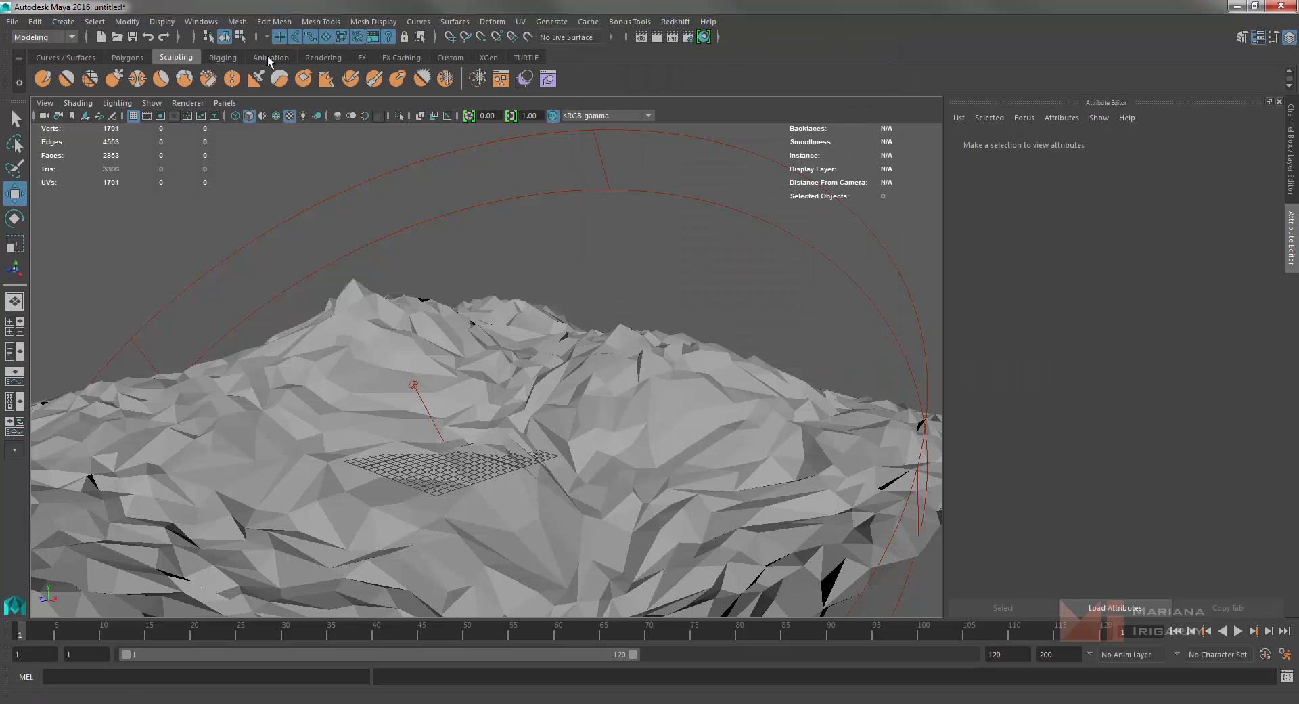
Create a camera on the grid and rotate it about its vertical axis by about 38 degrees.
{"action": "left_click", "coordinate": [320, 56]}
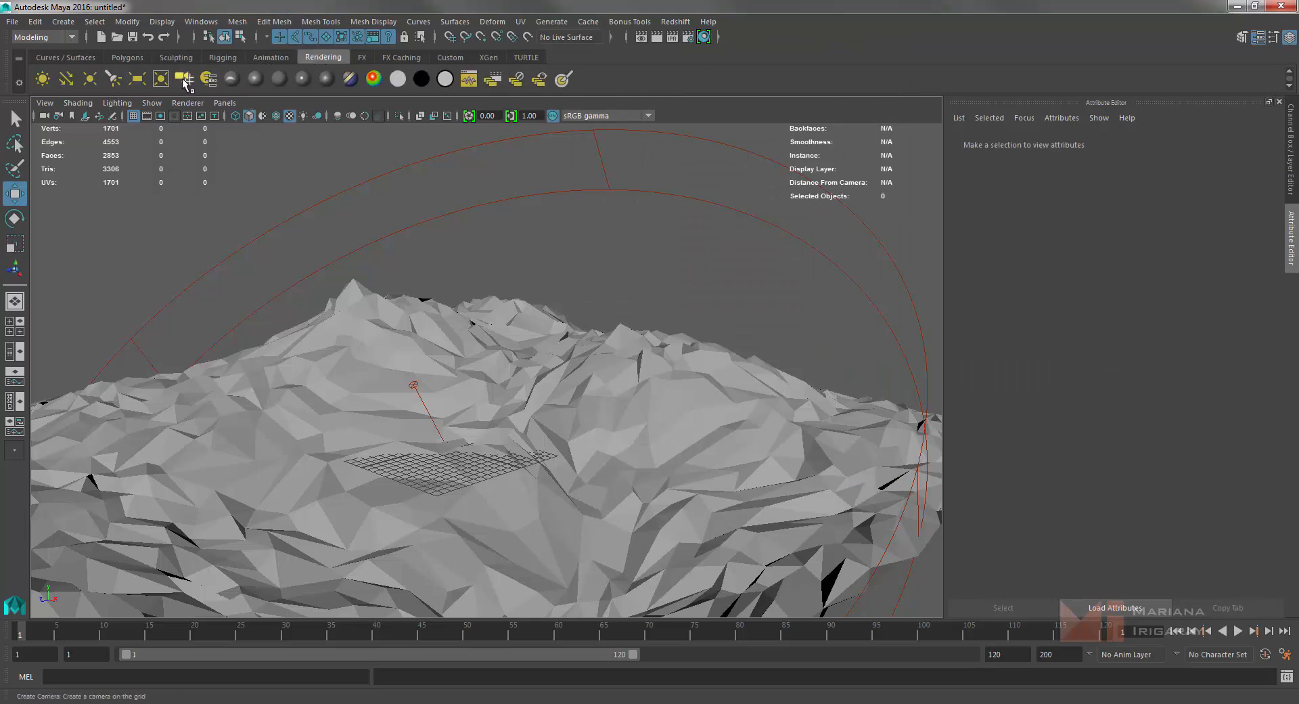
{"action": "left_click", "coordinate": [184, 80]}
{"action": "left_click_drag", "start_coordinate": [440, 403], "coordinate": [566, 432]}
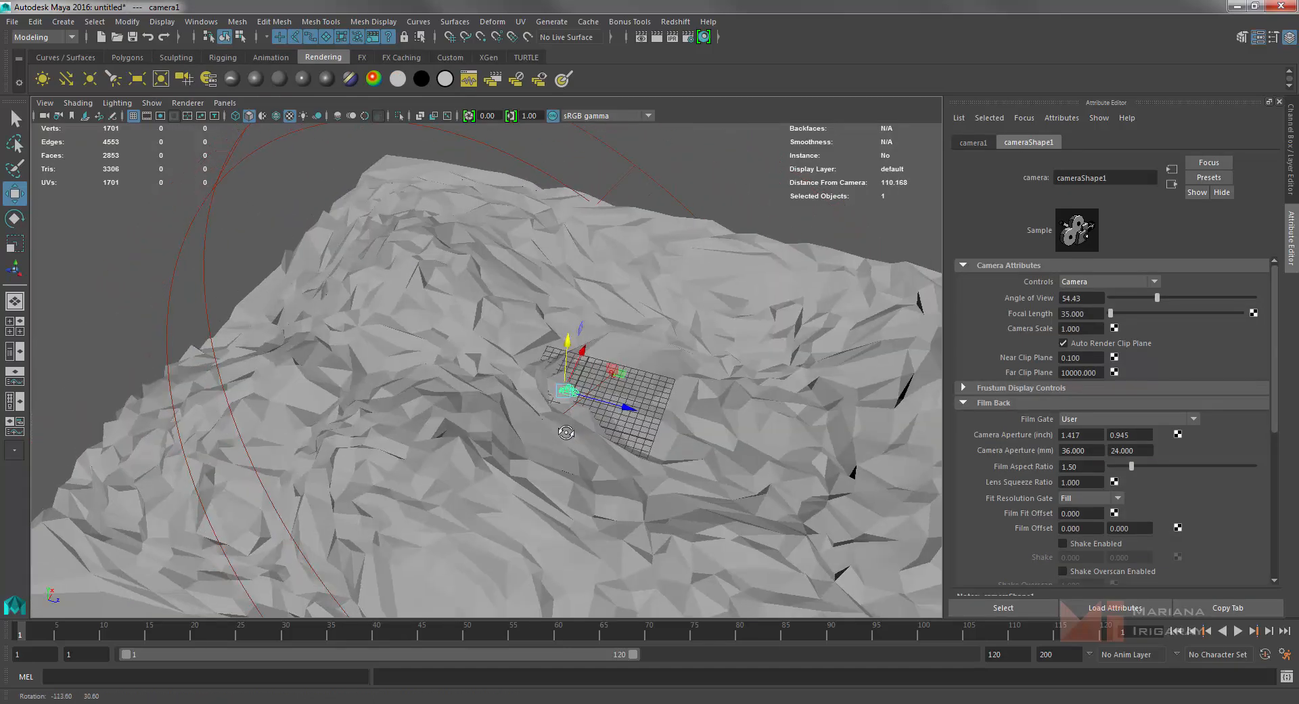
{"action": "key", "text": "e"}
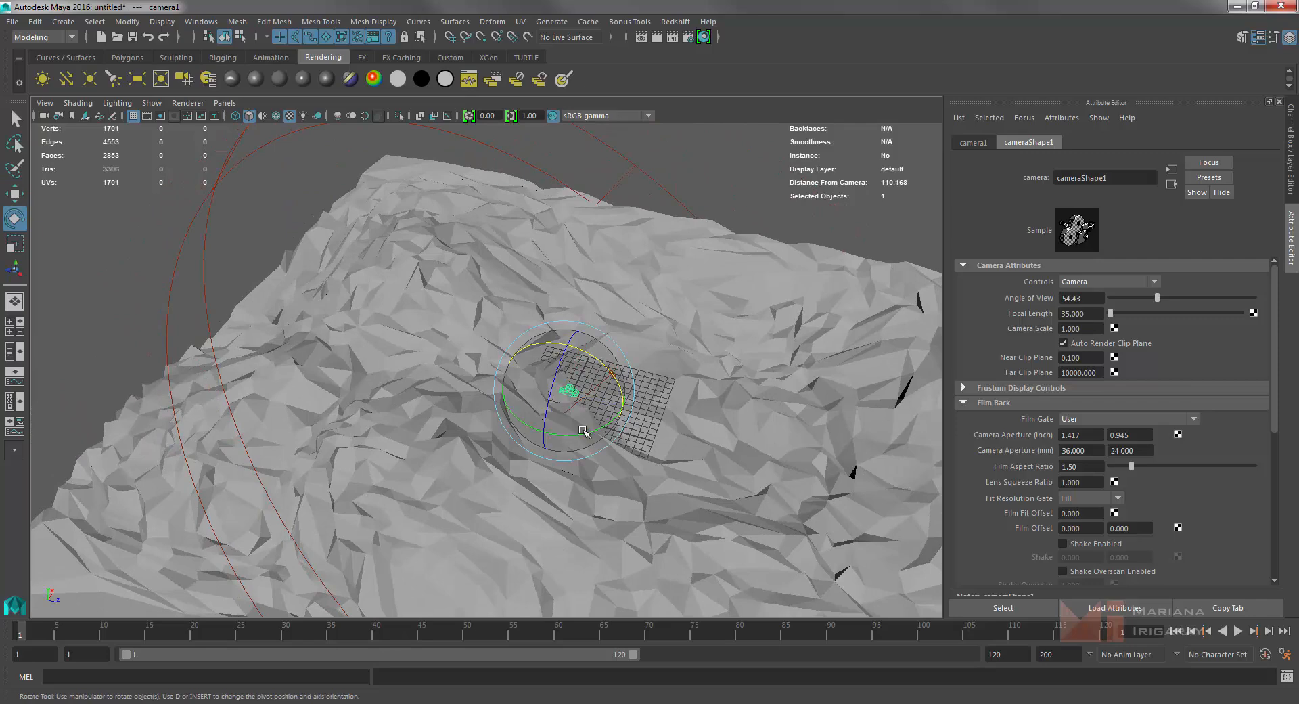
{"action": "left_click_drag", "start_coordinate": [598, 429], "coordinate": [609, 436]}
Move the camera off the grid over the terrain's foreground, to about X 25.6, Y 4.4, Z 28.2 cm.
{"action": "key", "text": "w"}
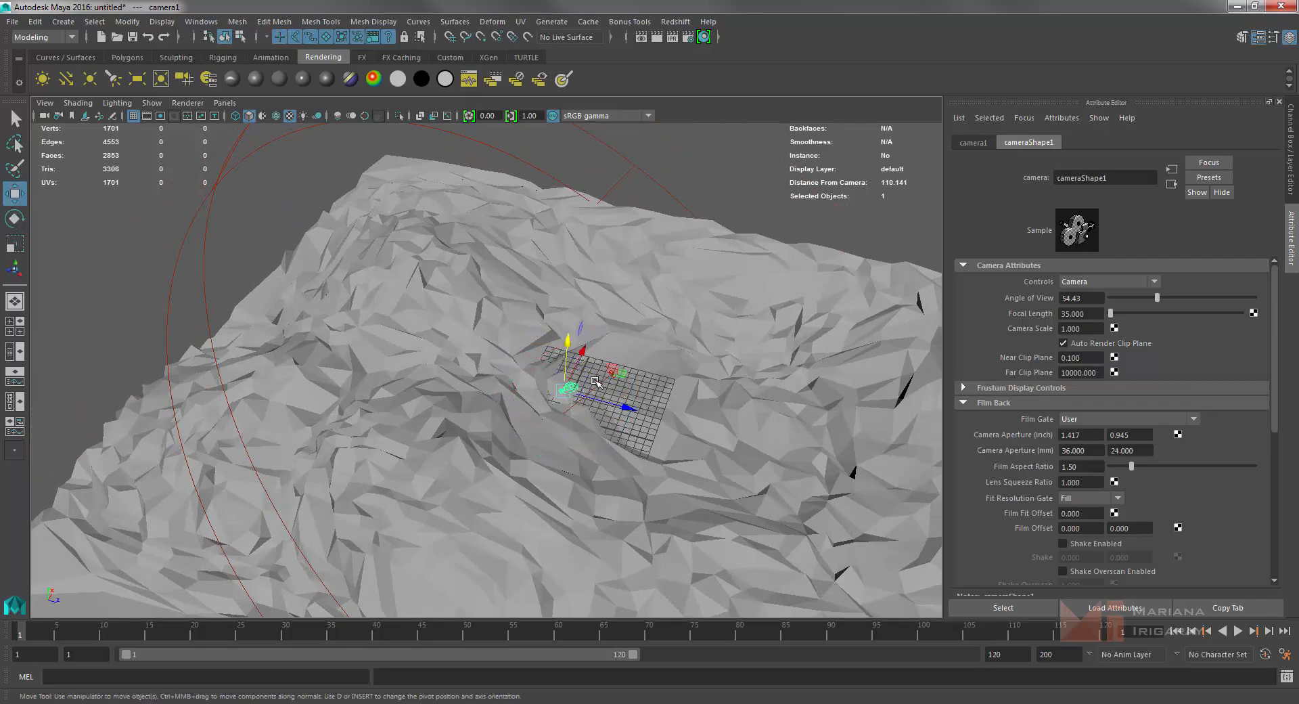
{"action": "left_click_drag", "start_coordinate": [618, 377], "coordinate": [903, 360]}
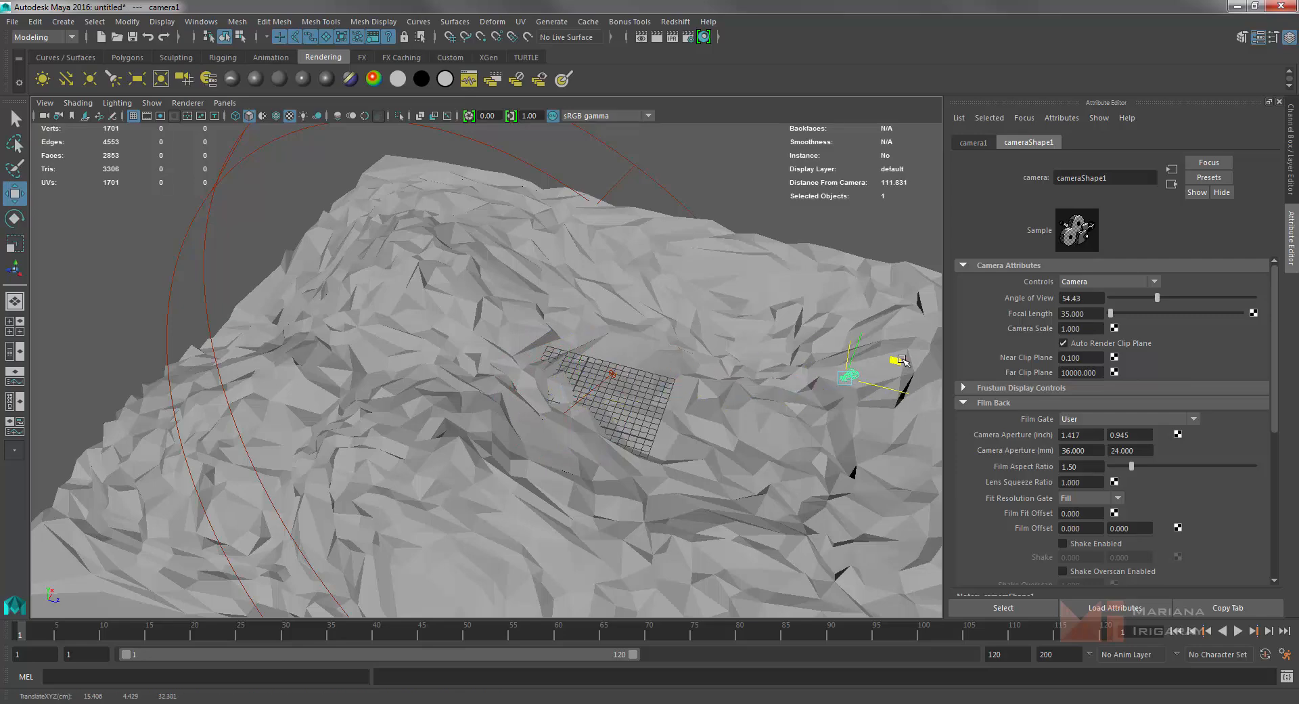
{"action": "left_click_drag", "start_coordinate": [773, 408], "coordinate": [767, 440], "text": "alt"}
{"action": "middle_click_drag", "start_coordinate": [767, 440], "coordinate": [731, 368], "text": "alt"}
{"action": "left_click_drag", "start_coordinate": [840, 533], "coordinate": [697, 484]}
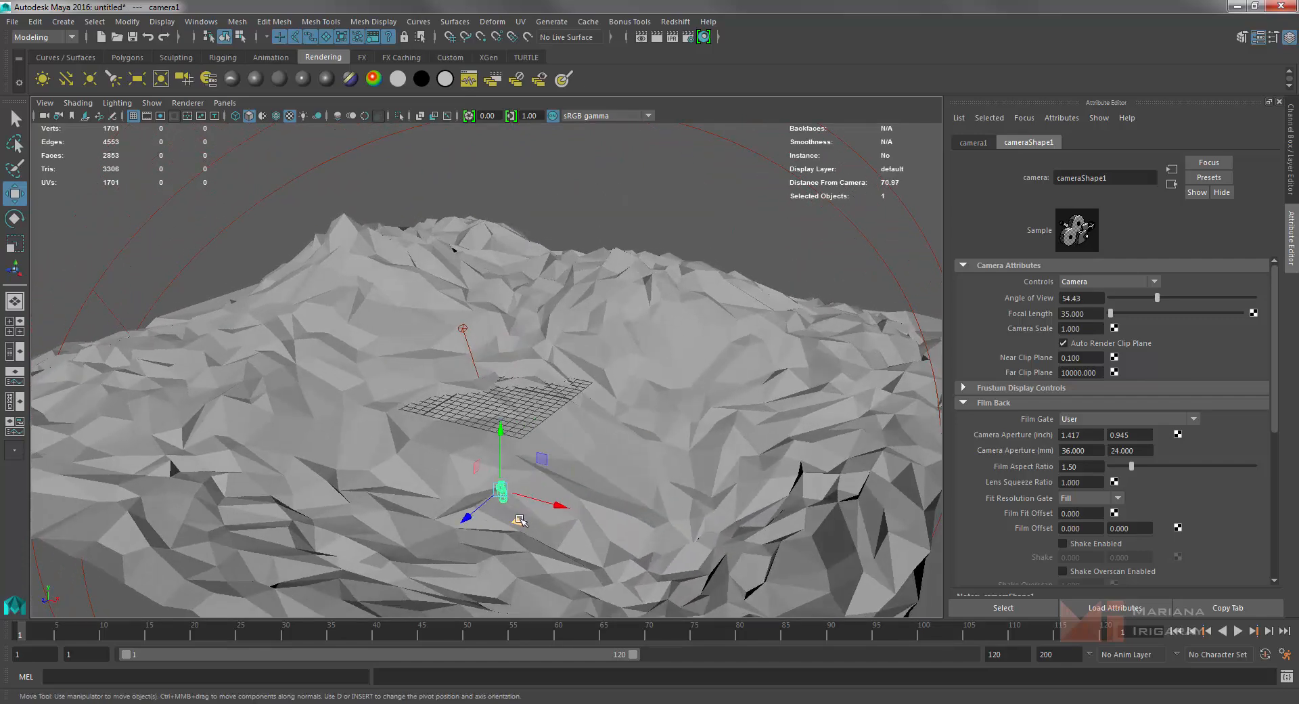
{"action": "left_click_drag", "start_coordinate": [520, 521], "coordinate": [611, 522]}
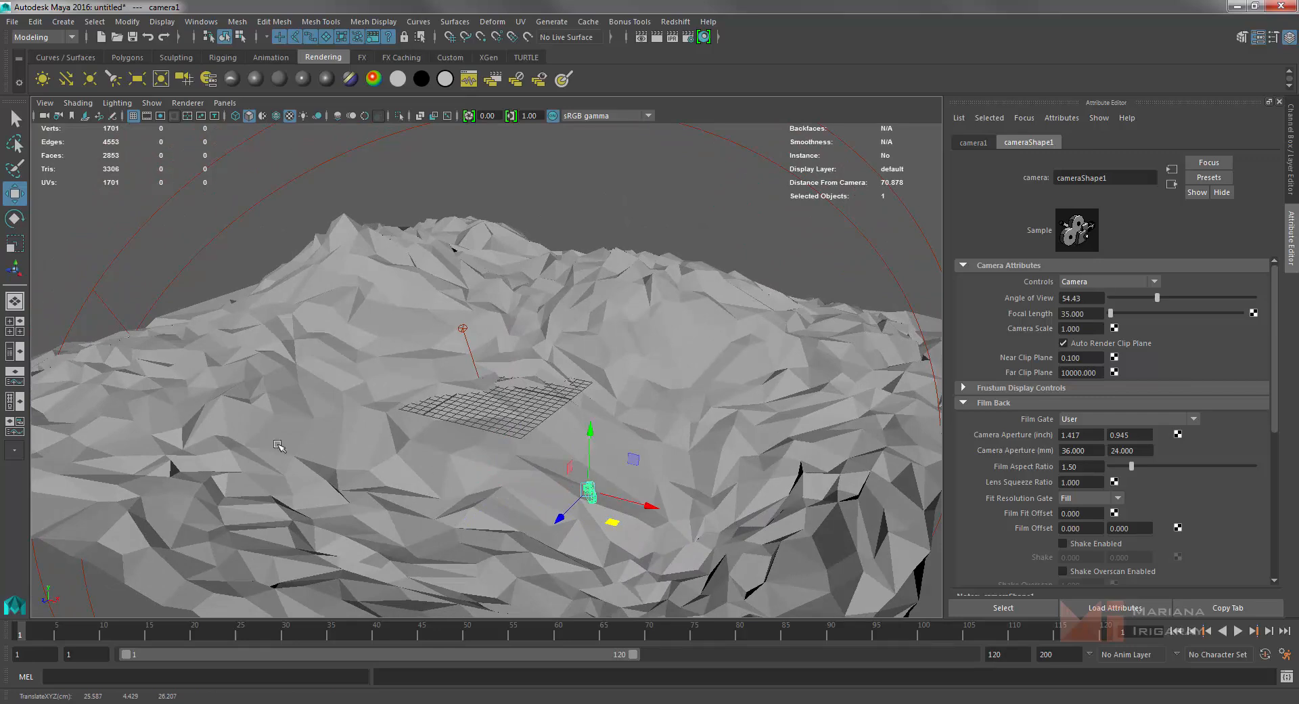
Set up two viewports side by side, one looking through the new camera with its resolution gate shown.
{"action": "left_click", "coordinate": [14, 404]}
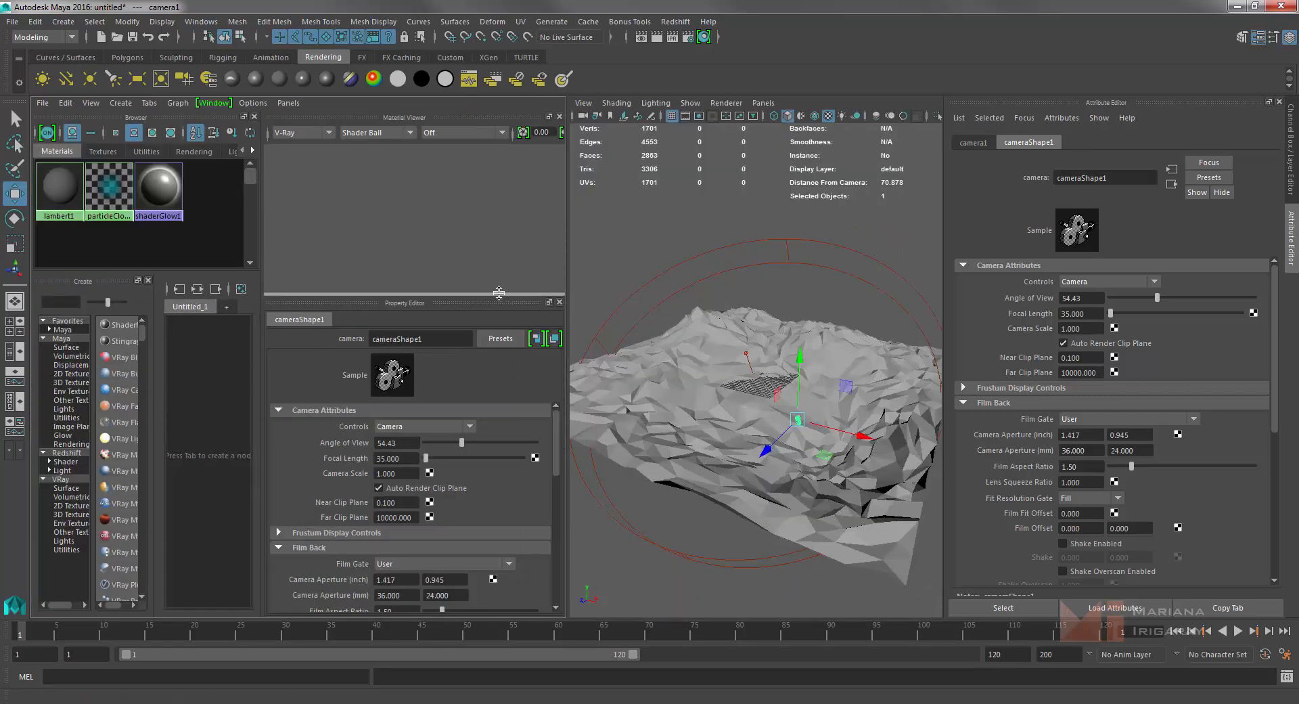
{"action": "left_click", "coordinate": [289, 103]}
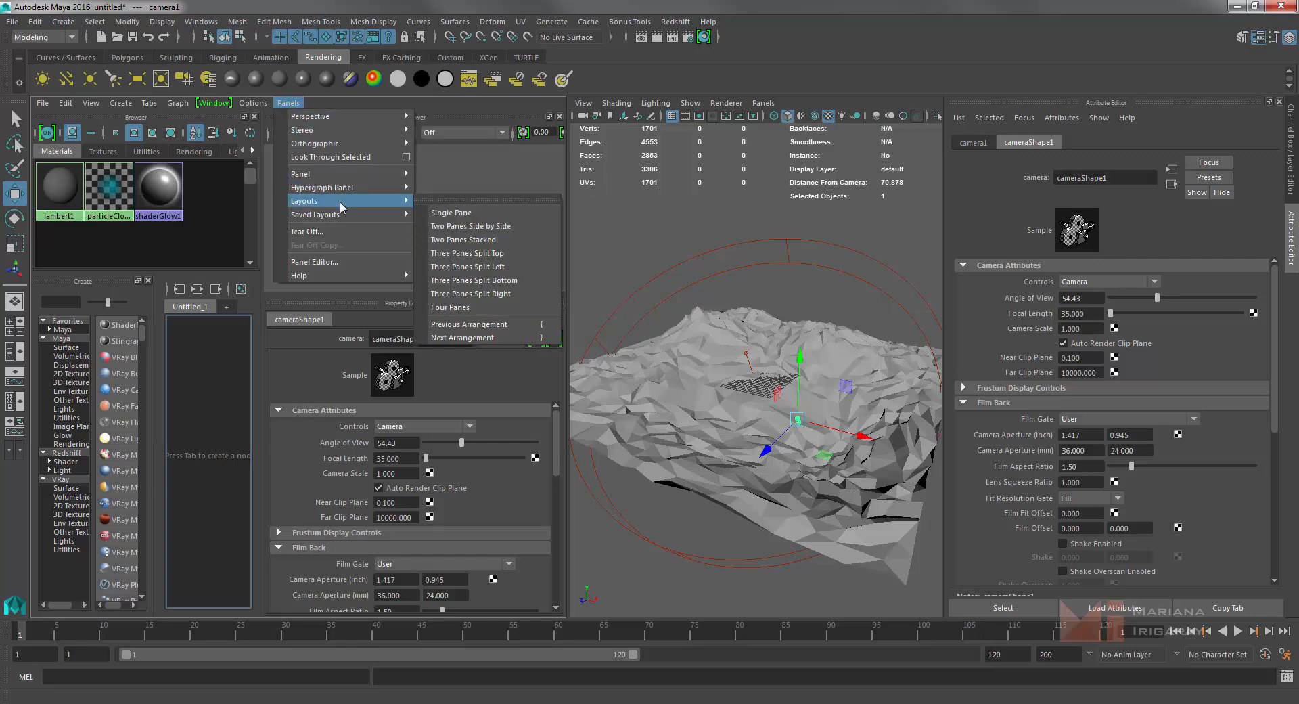
{"action": "mouse_move", "coordinate": [358, 125]}
{"action": "left_click", "coordinate": [444, 117]}
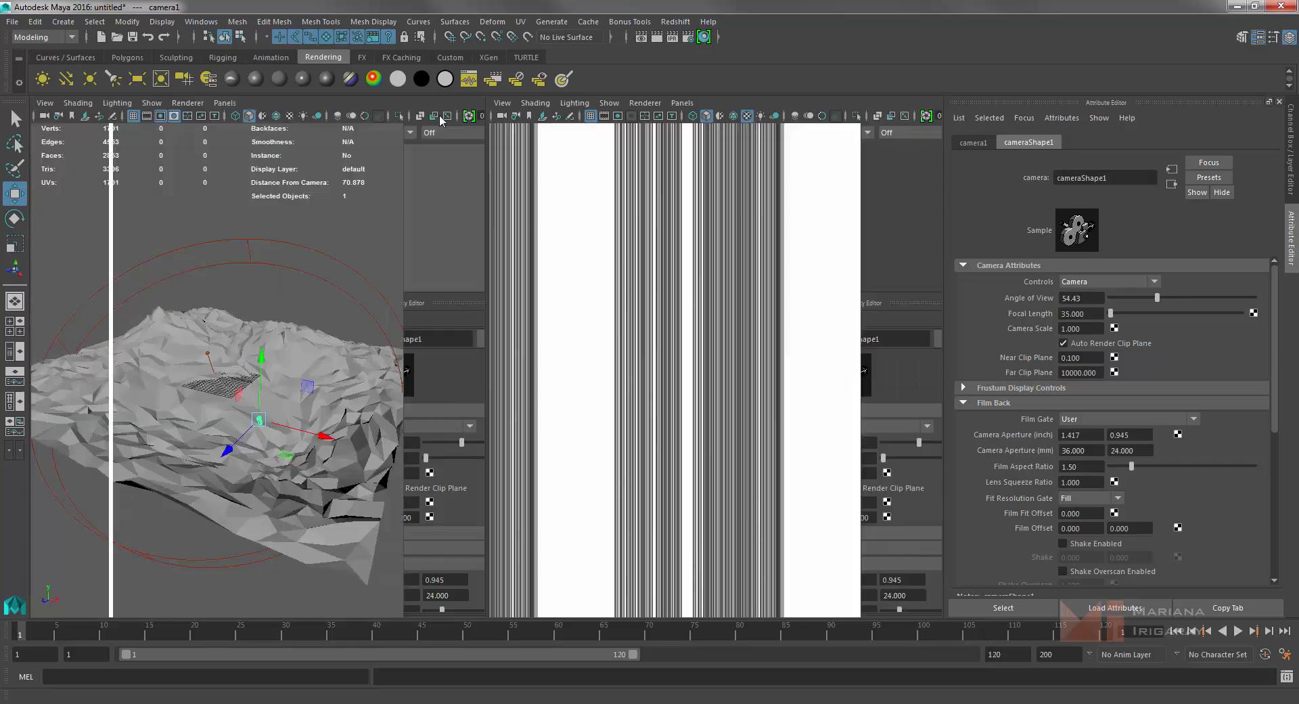
{"action": "left_click", "coordinate": [161, 116]}
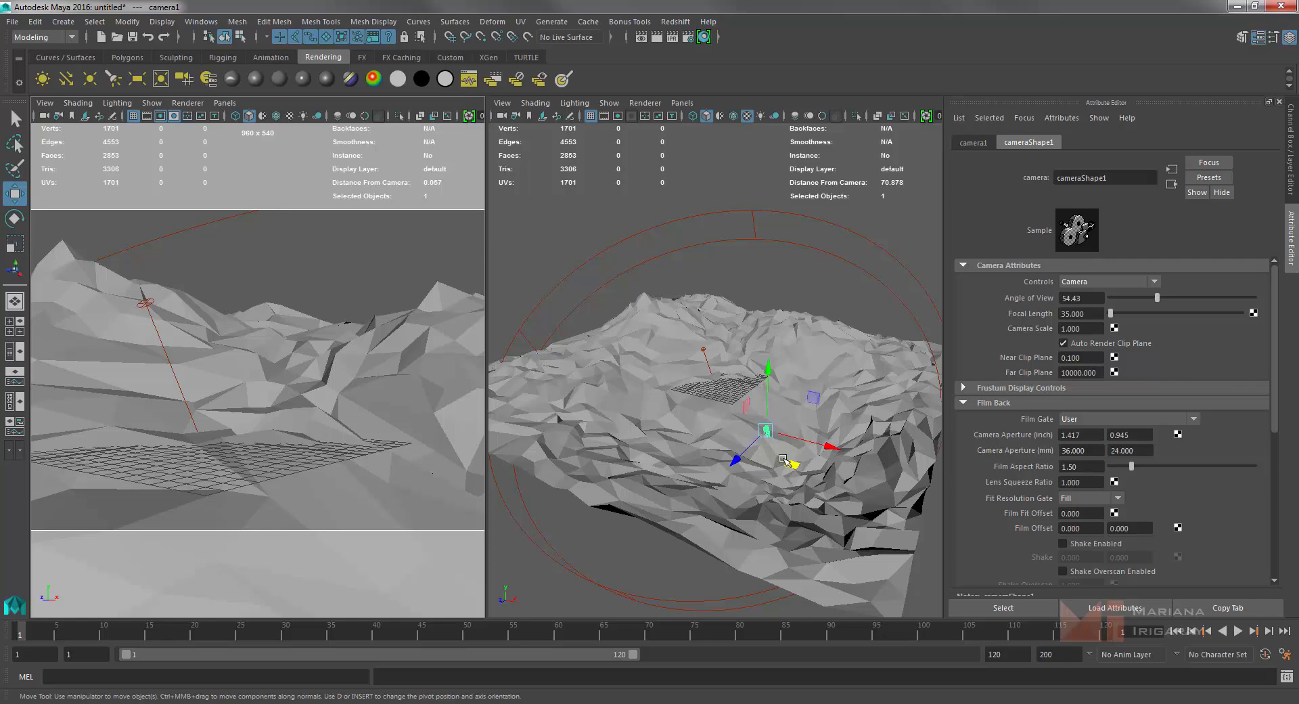
Move the camera farther back and lower, to about X 37.3, Y 2, Z 36.4 cm, and enlarge the viewport looking through it.
{"action": "left_click_drag", "start_coordinate": [792, 462], "coordinate": [758, 523], "text": "alt"}
{"action": "left_click_drag", "start_coordinate": [652, 376], "coordinate": [651, 398]}
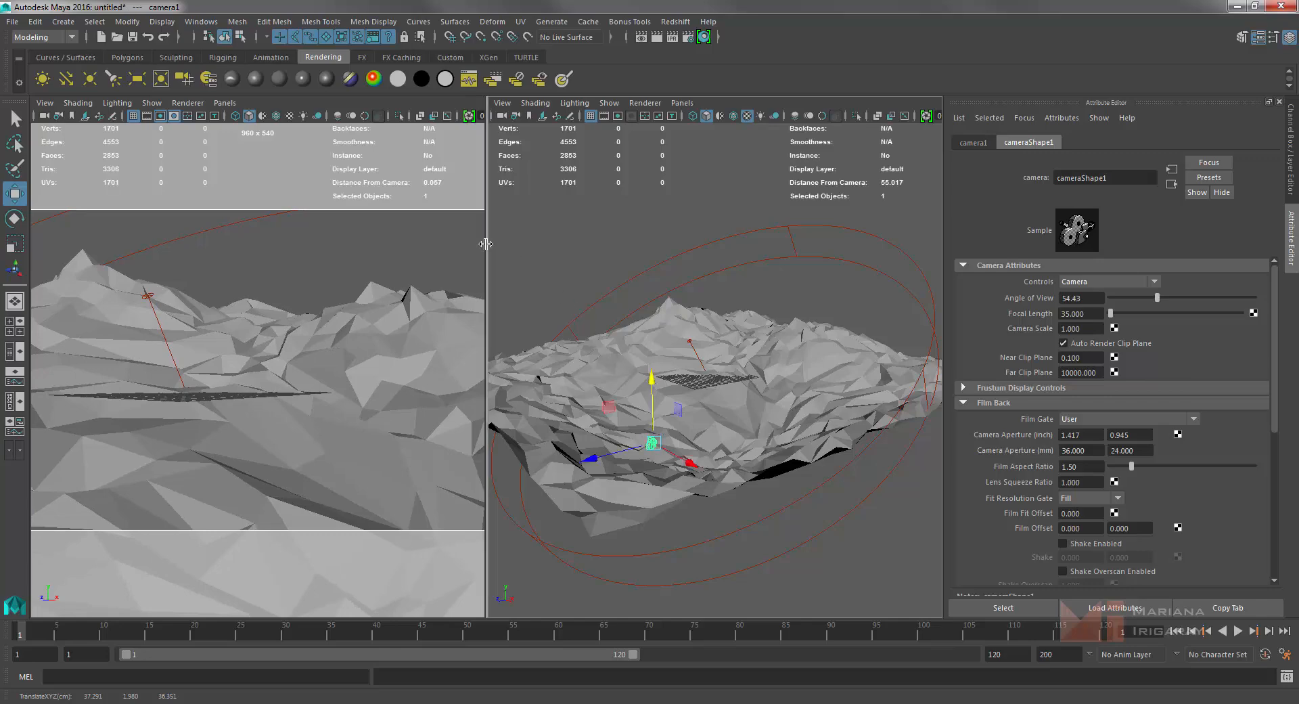
{"action": "left_click_drag", "start_coordinate": [486, 244], "coordinate": [611, 248]}
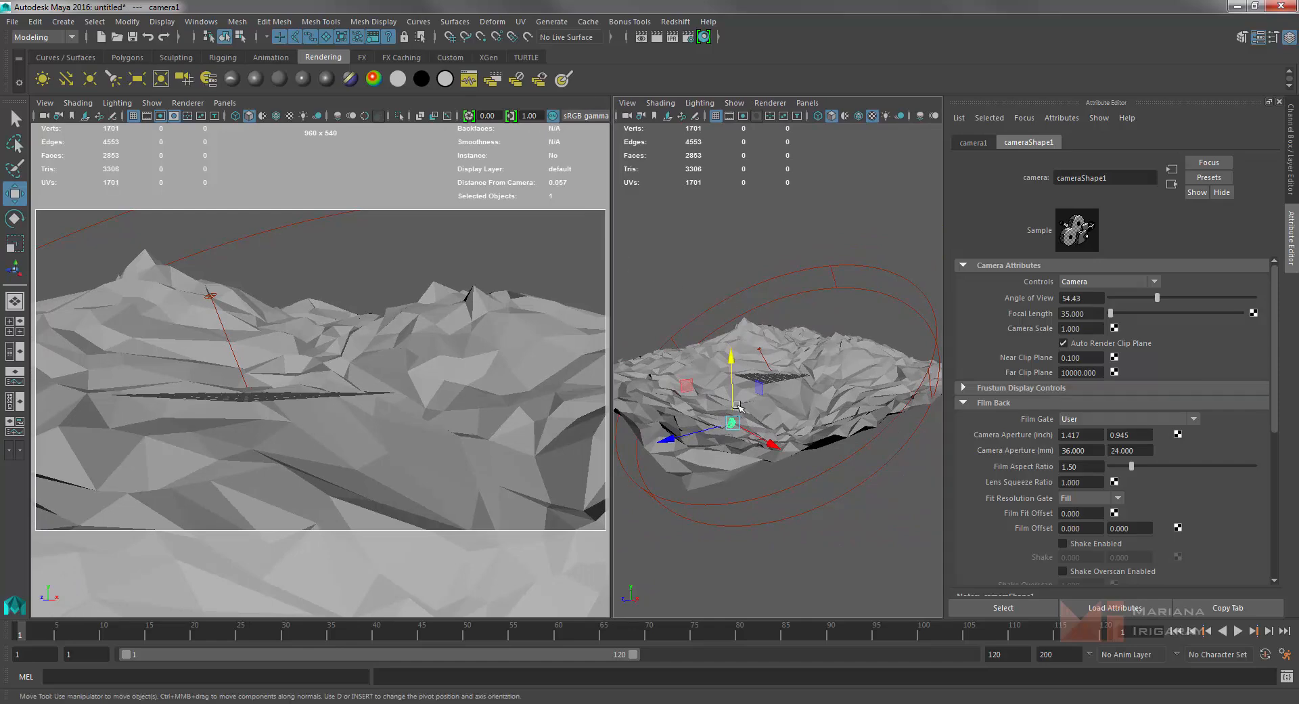
Tilt the camera slightly upward to an X rotation of about 1.3 degrees and clear the selection.
{"action": "key", "text": "e"}
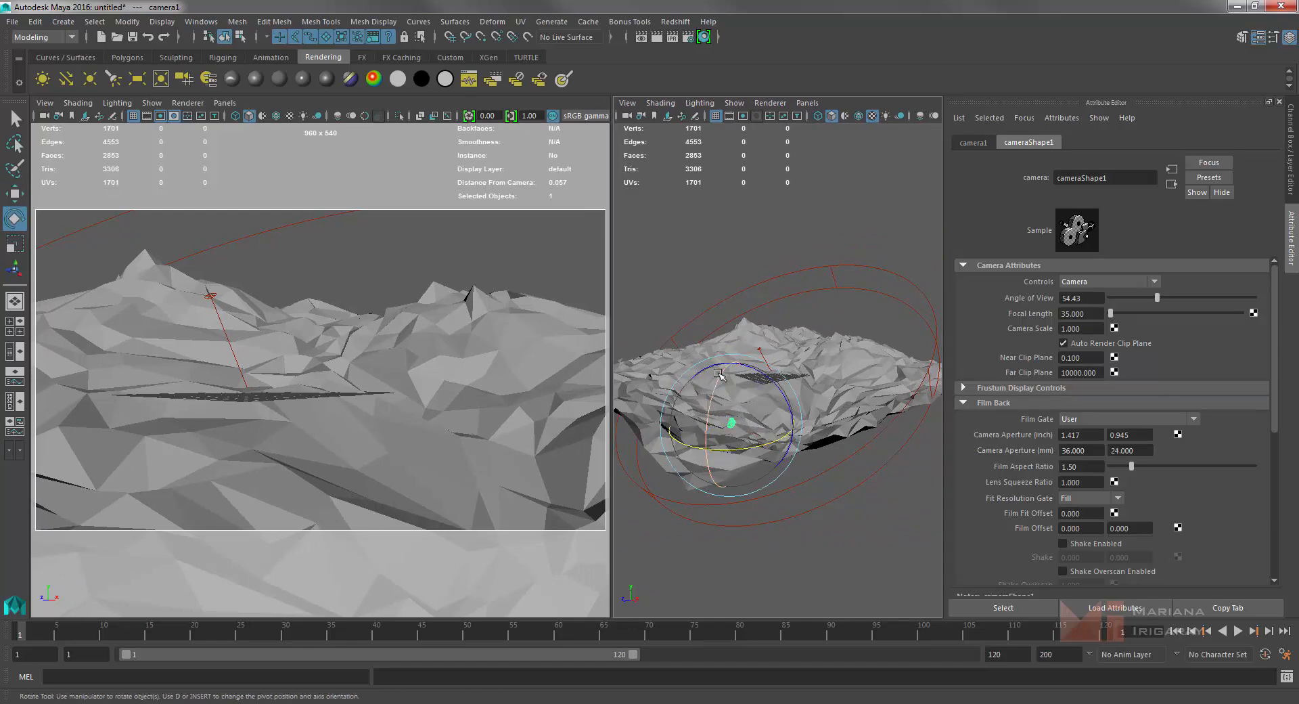
{"action": "left_click_drag", "start_coordinate": [718, 381], "coordinate": [719, 376]}
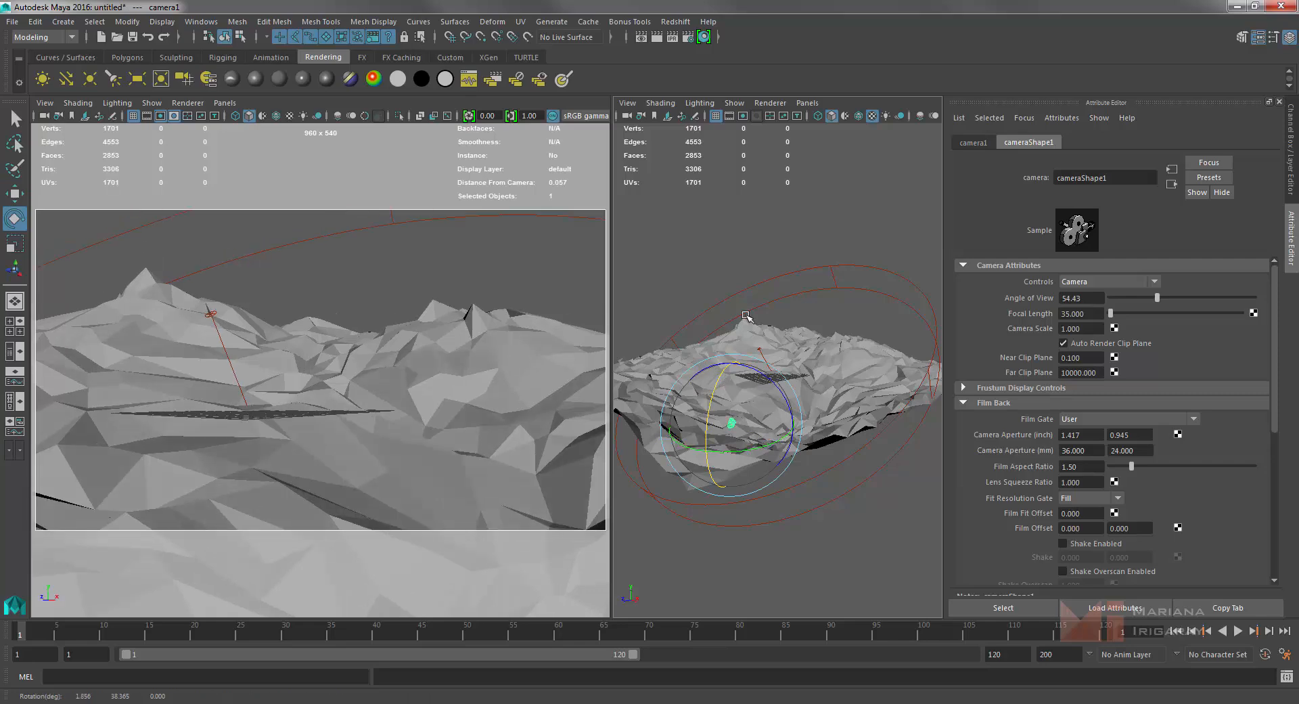
{"action": "left_click", "coordinate": [756, 245]}
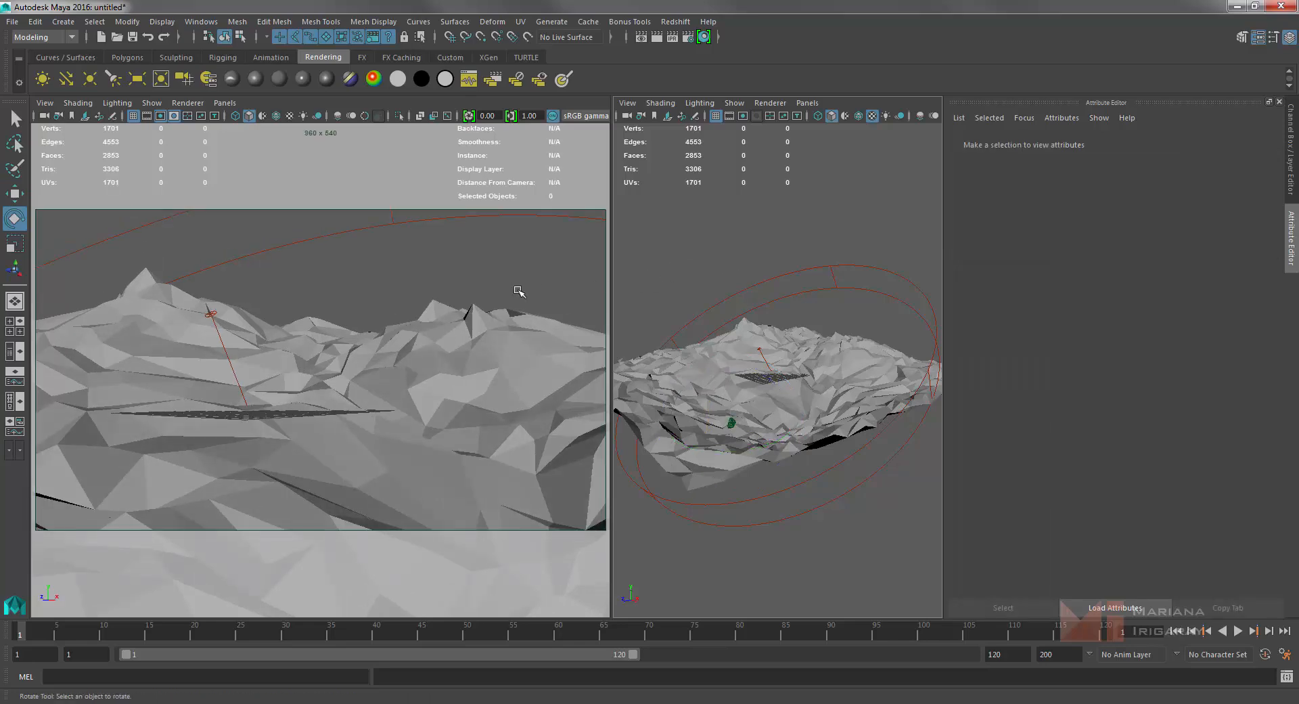
{"action": "left_click", "coordinate": [730, 423]}
{"action": "left_click", "coordinate": [496, 255]}
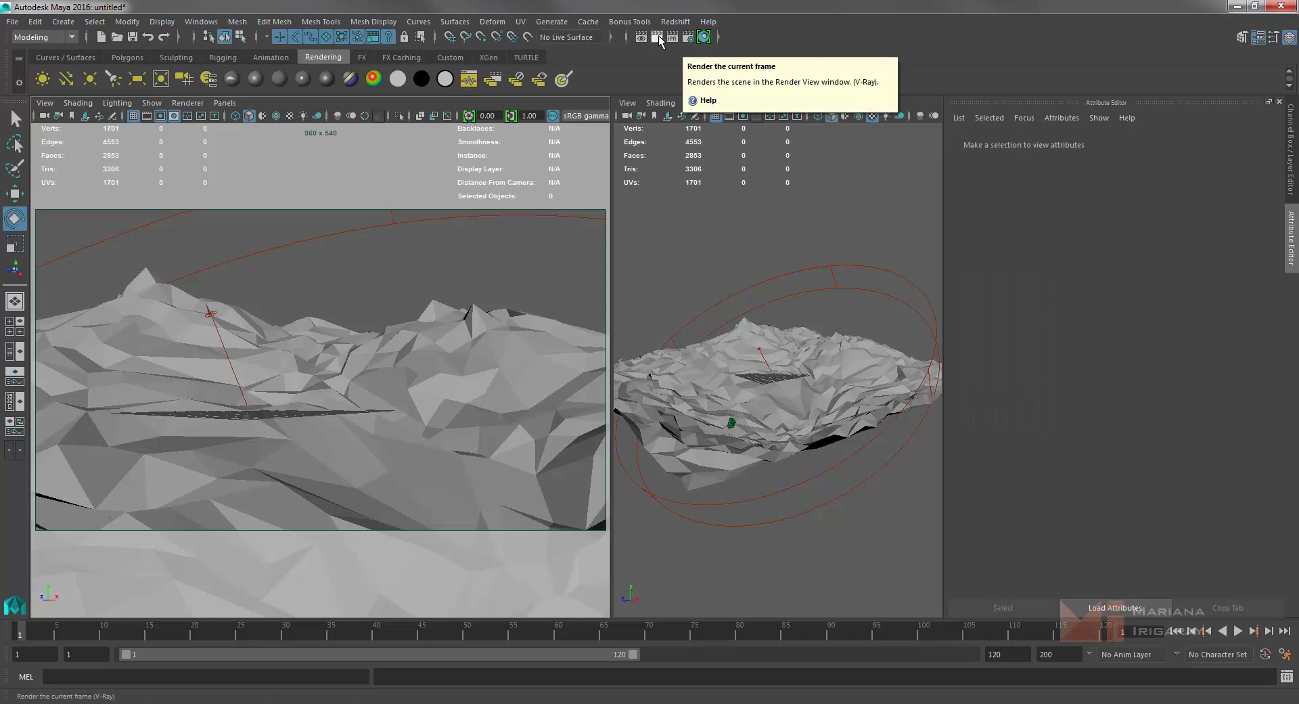
Review the renderable camera, resolution and V-Ray frame buffer options in the common render settings, then minimize the settings window.
{"action": "left_click", "coordinate": [688, 36]}
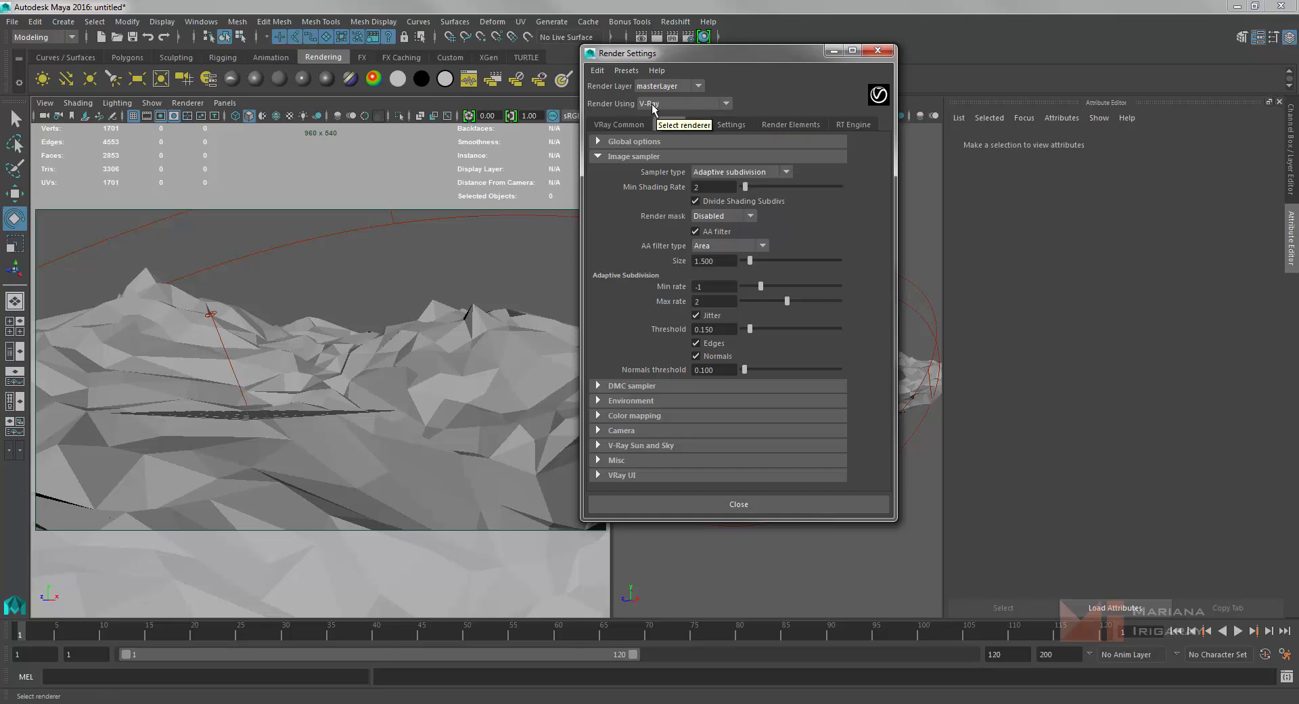
{"action": "left_click", "coordinate": [619, 124]}
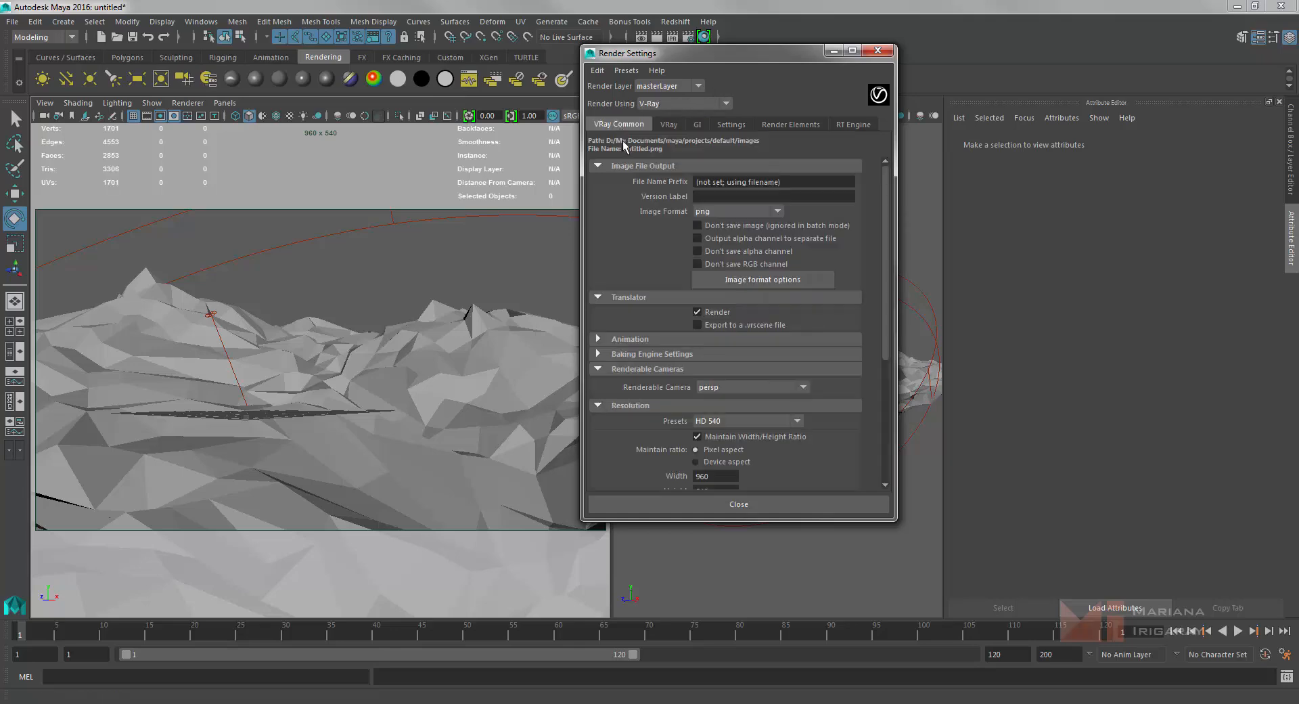
{"action": "scroll", "coordinate": [661, 248], "scroll_direction": "down", "scroll_amount": 5}
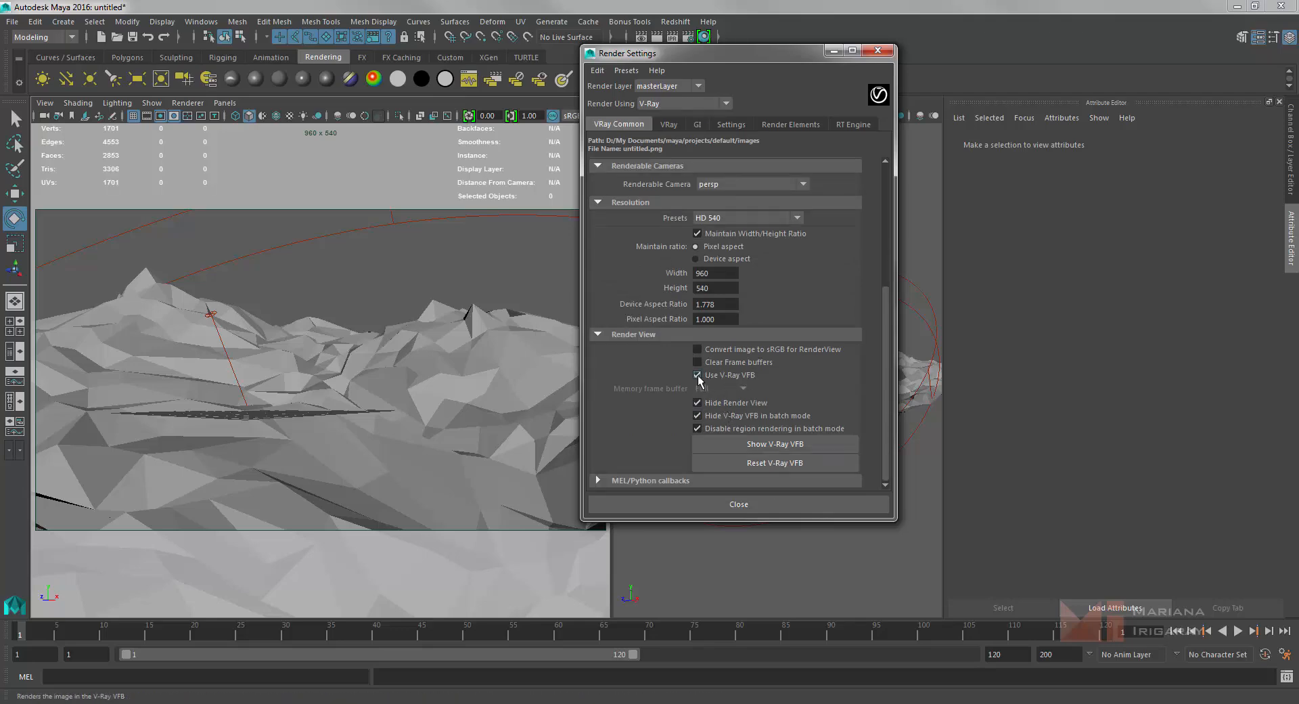
{"action": "left_click", "coordinate": [835, 50]}
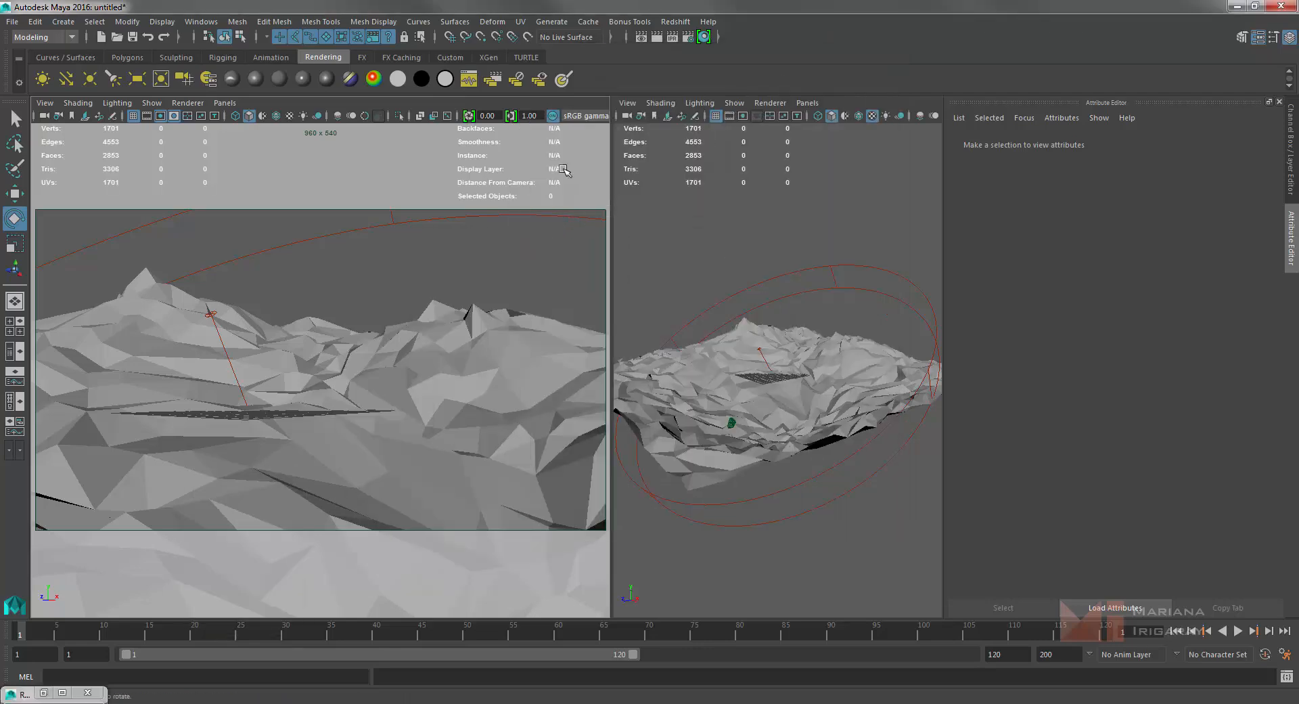
Render a test frame of the camera view and close the V-Ray frame buffer.
{"action": "left_click", "coordinate": [657, 36]}
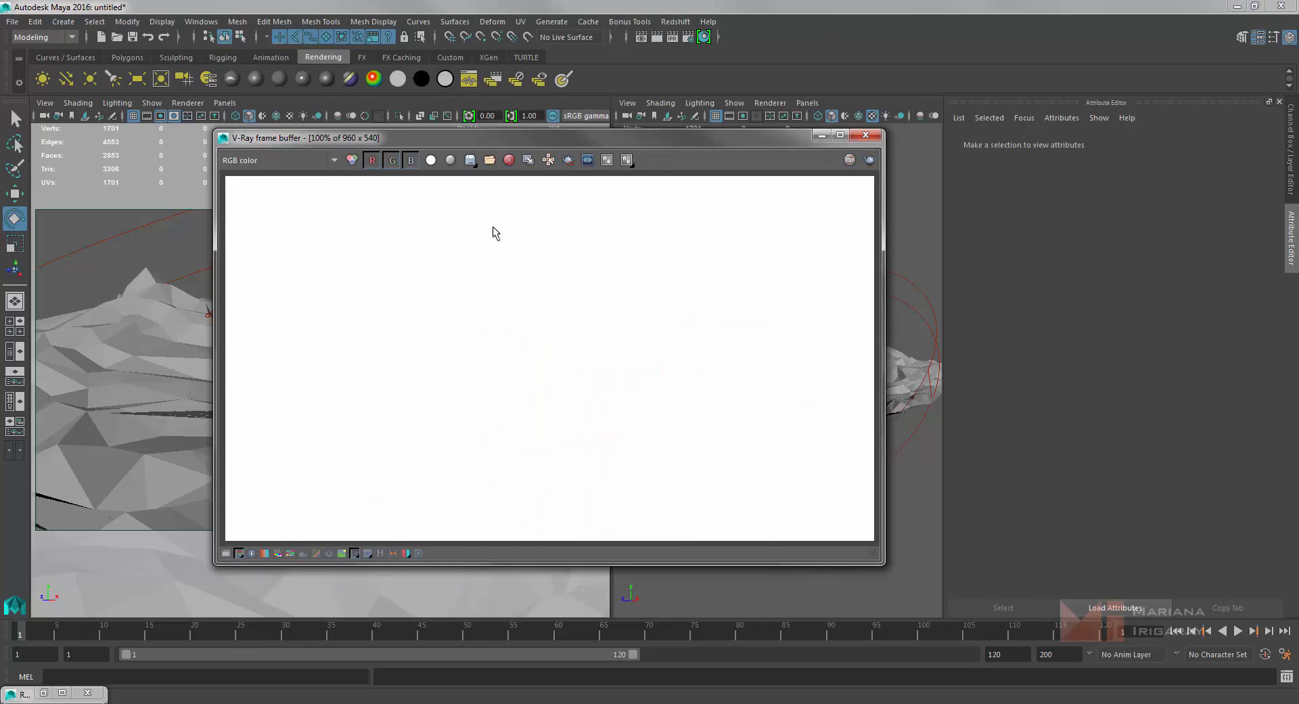
{"action": "left_click", "coordinate": [870, 137]}
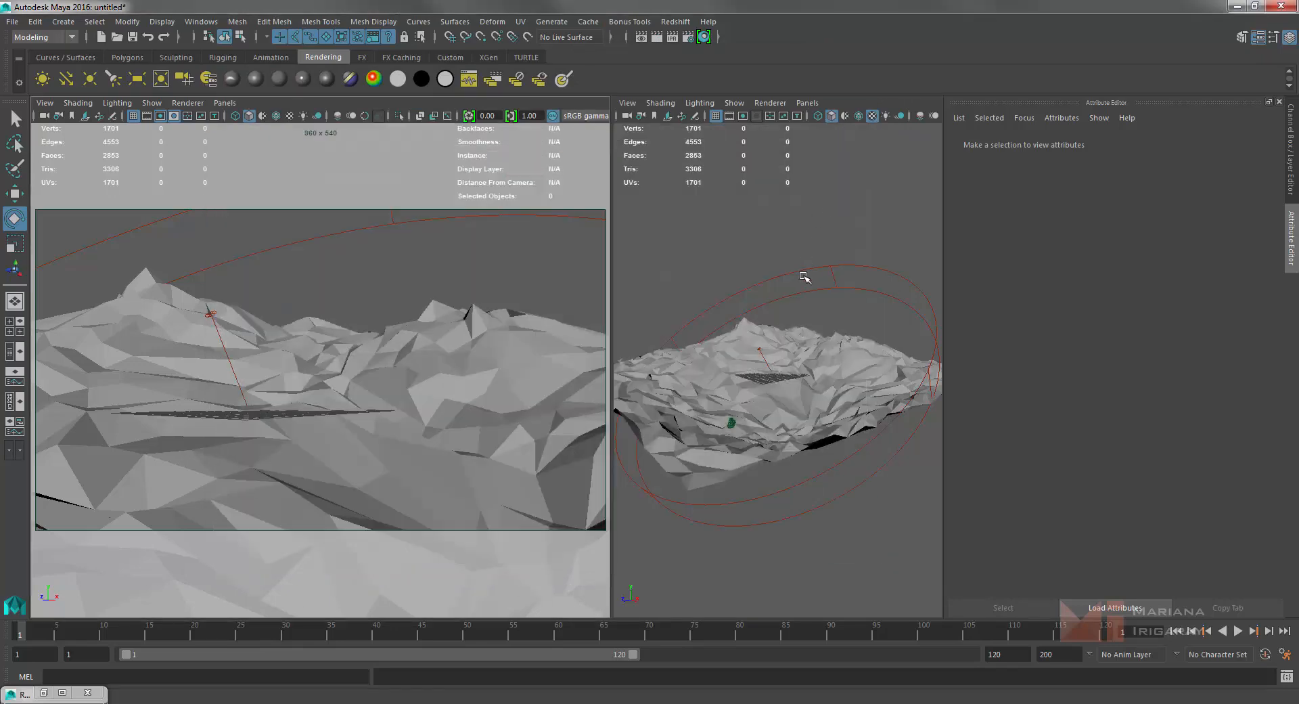
Select the camera in the scene and add the V-Ray Physical camera attributes to its shape.
{"action": "left_click", "coordinate": [731, 425]}
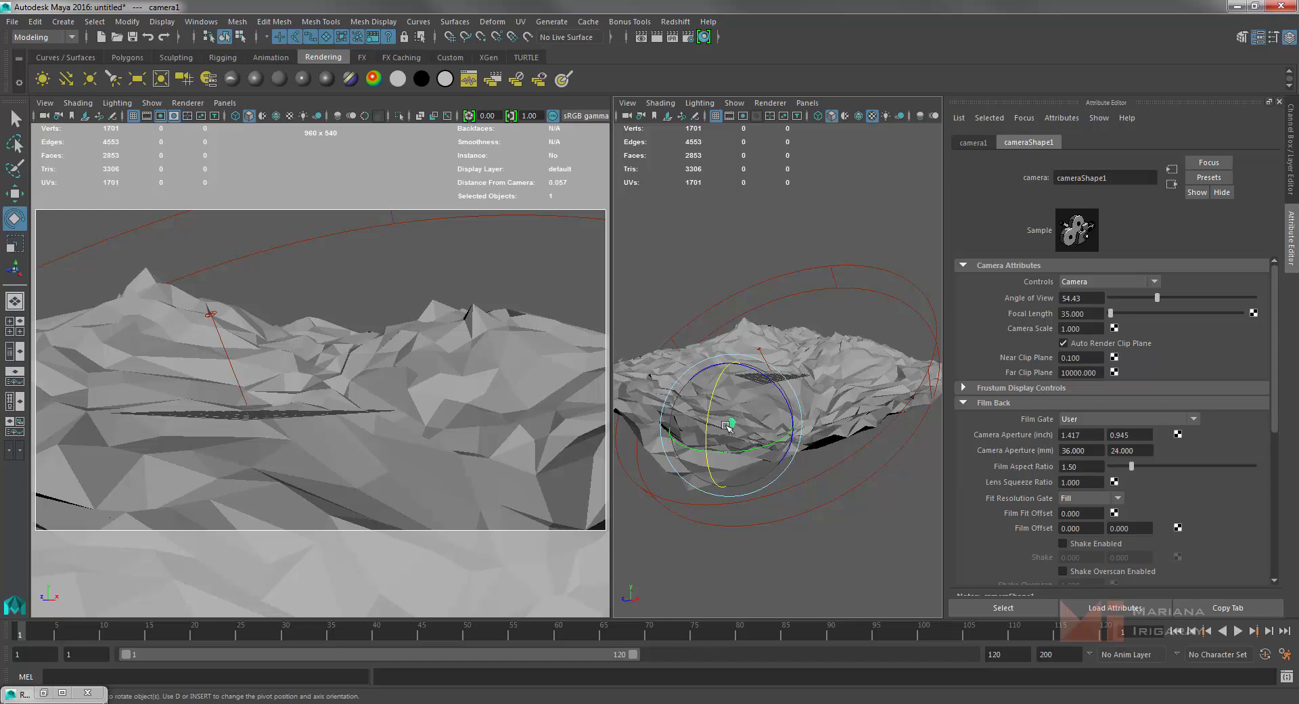
{"action": "key", "text": "w"}
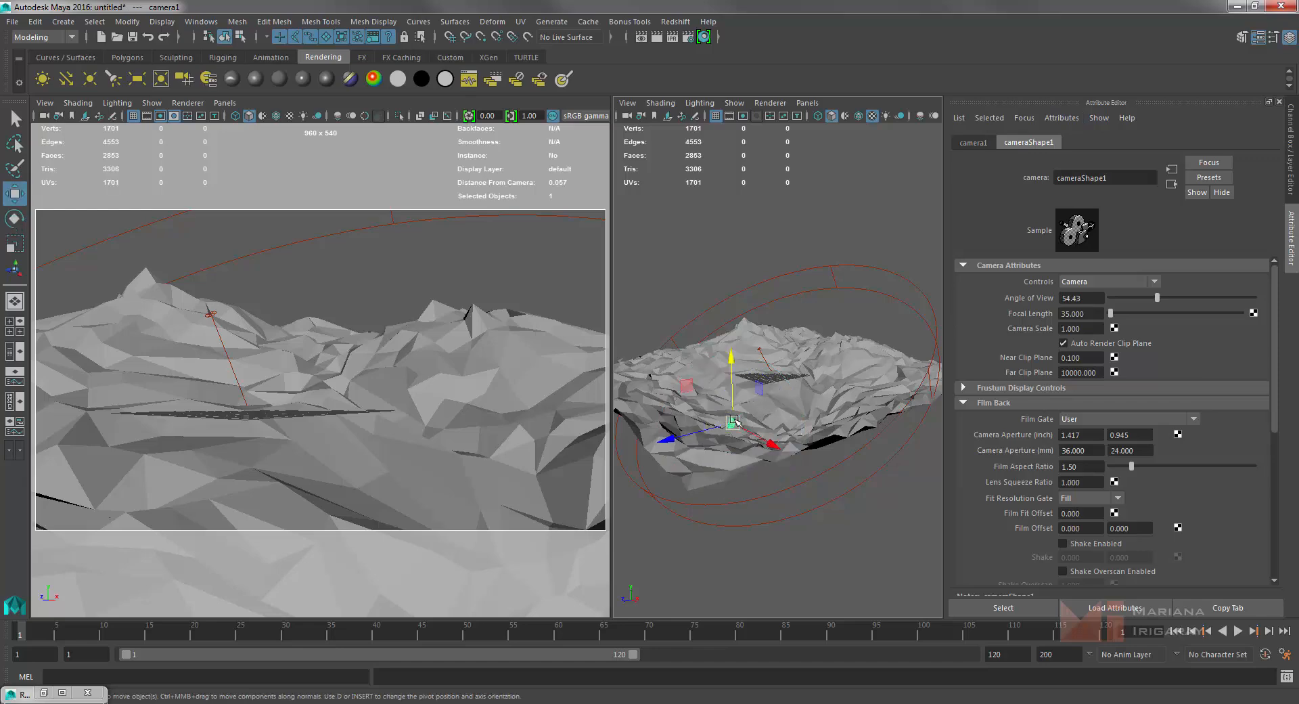
{"action": "left_click", "coordinate": [1077, 117]}
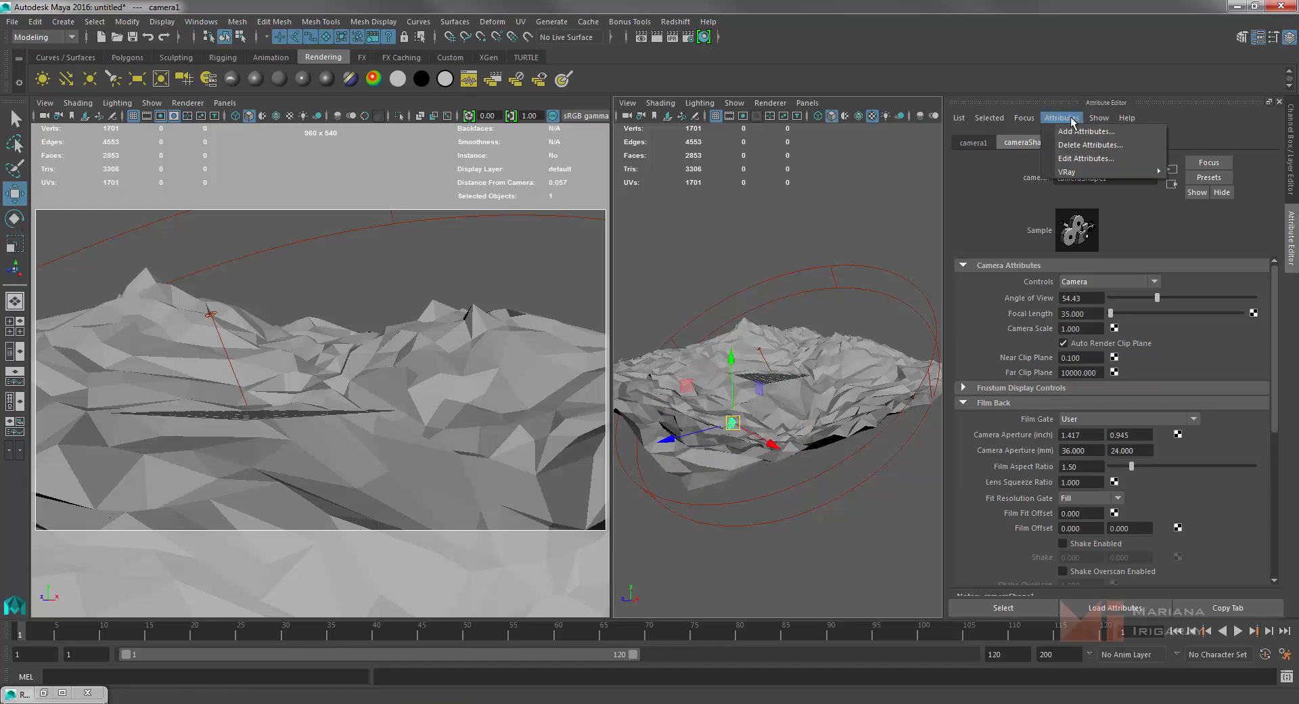
{"action": "mouse_move", "coordinate": [1089, 176]}
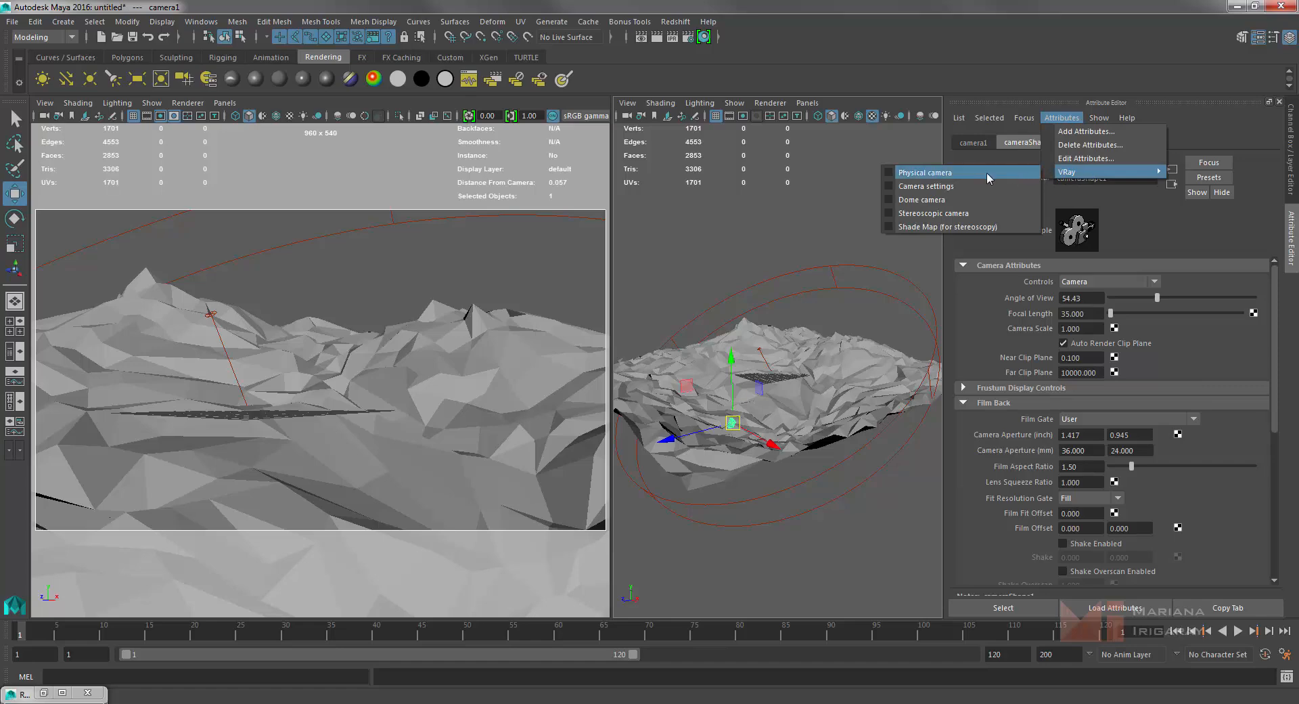
{"action": "left_click", "coordinate": [892, 172]}
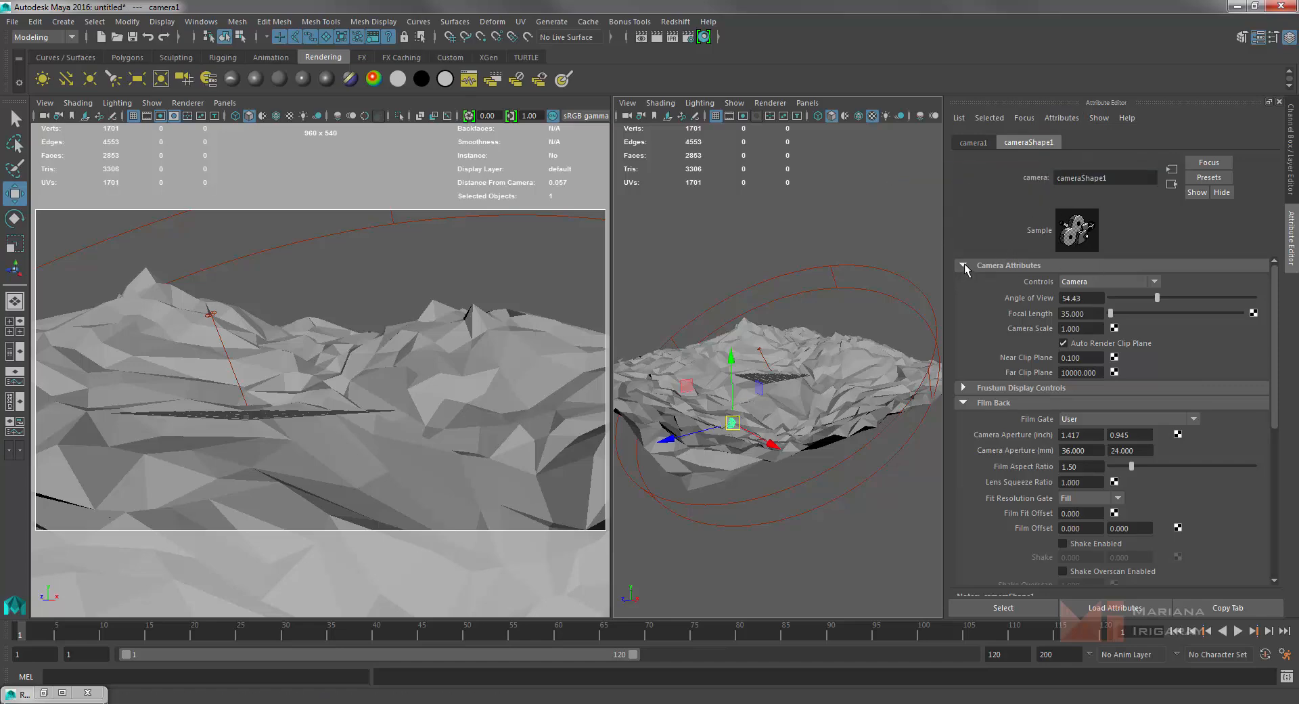
Turn on Treat as VRay Physical camera in the camera's extra V-Ray attributes and render a test frame.
{"action": "scroll", "coordinate": [1022, 338], "scroll_direction": "down", "scroll_amount": 6}
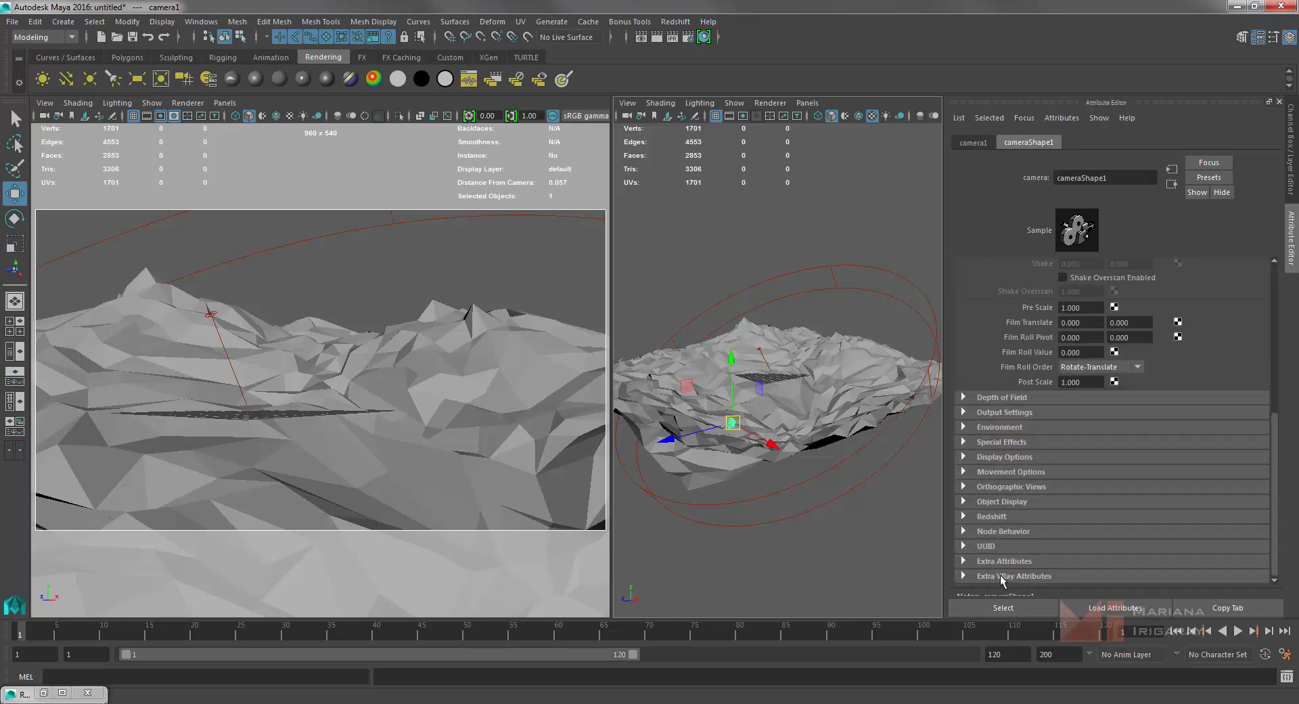
{"action": "scroll", "coordinate": [1052, 418], "scroll_direction": "up", "scroll_amount": 6}
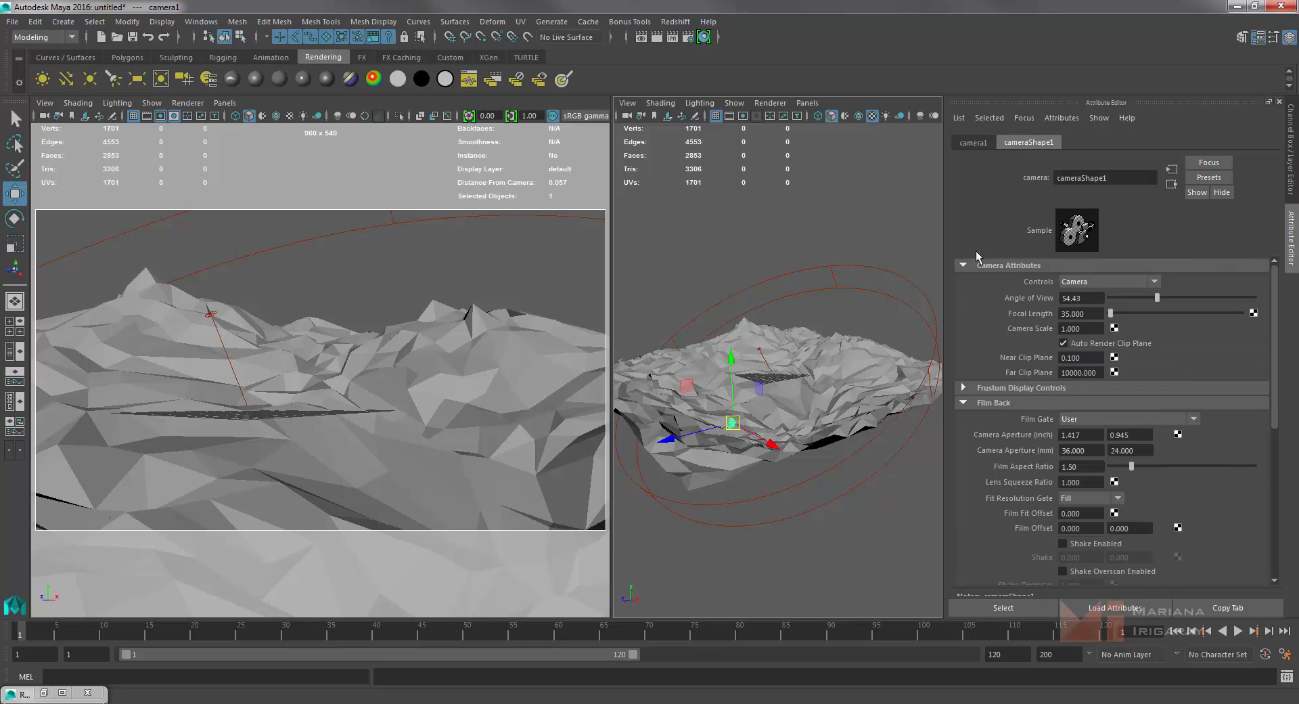
{"action": "left_click", "coordinate": [964, 266]}
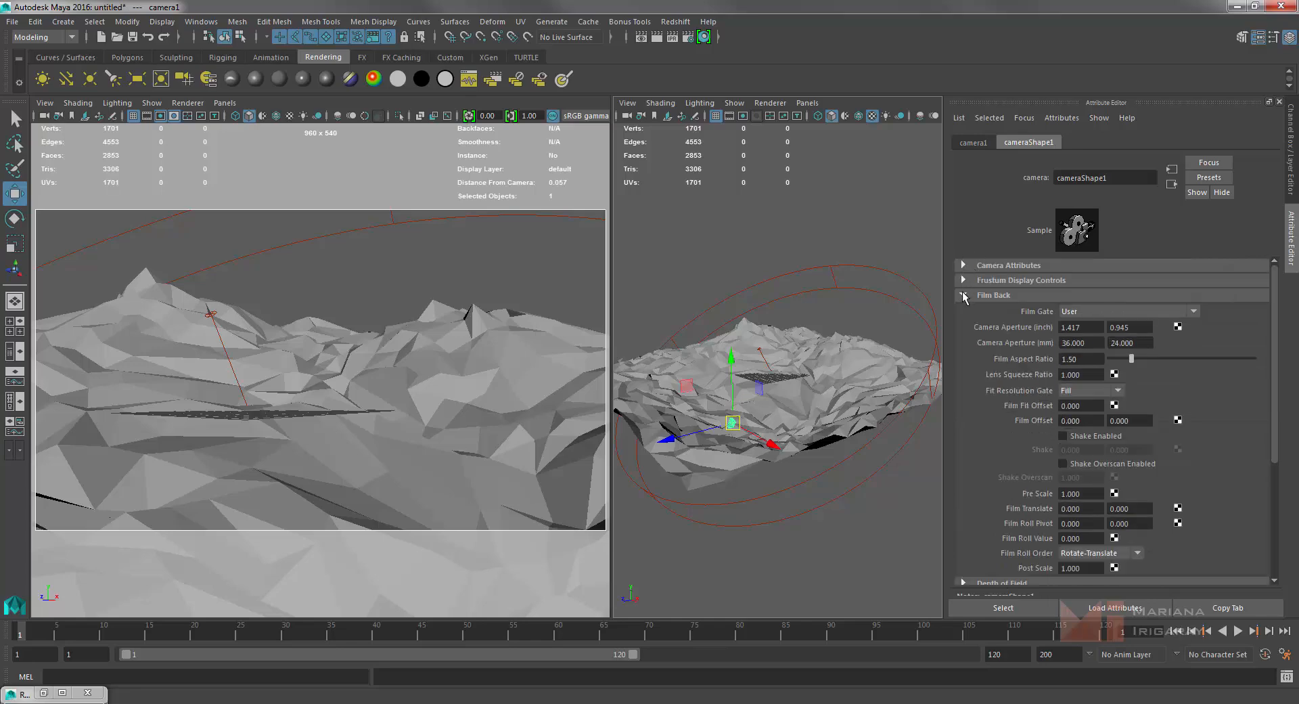
{"action": "left_click", "coordinate": [963, 295]}
{"action": "left_click", "coordinate": [961, 488]}
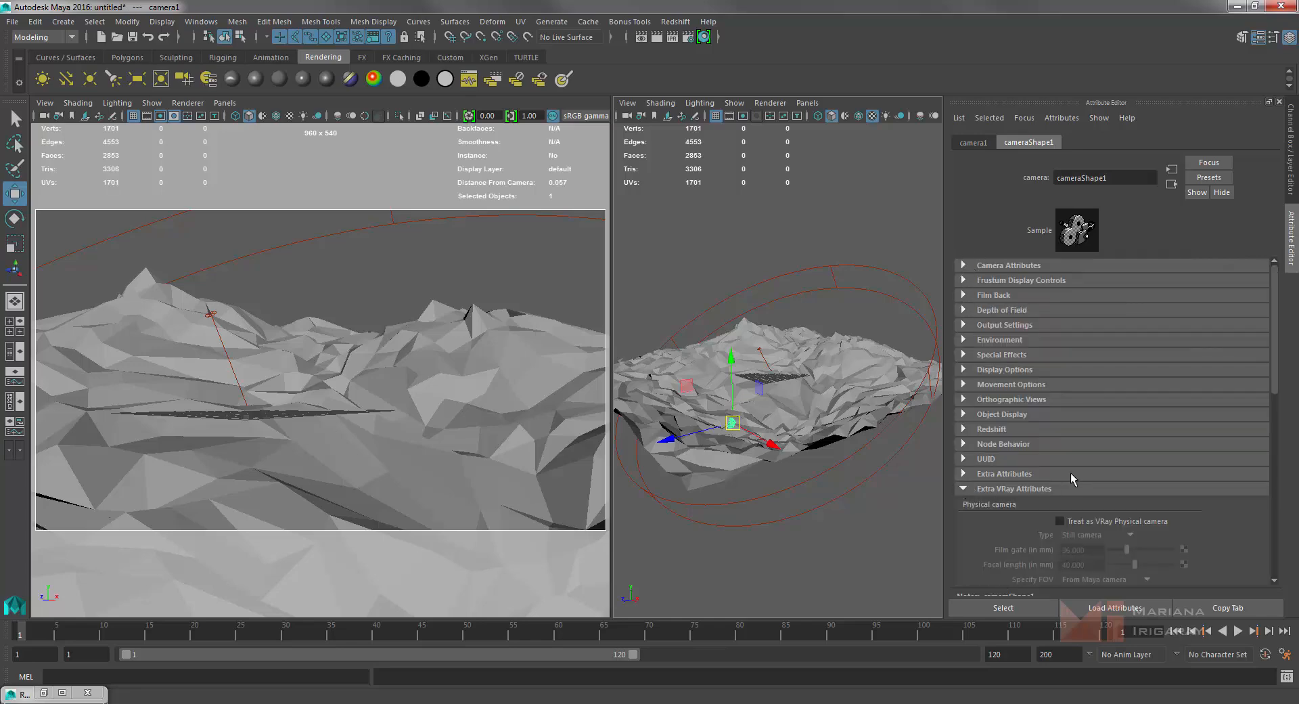
{"action": "scroll", "coordinate": [1071, 473], "scroll_direction": "down", "scroll_amount": 3}
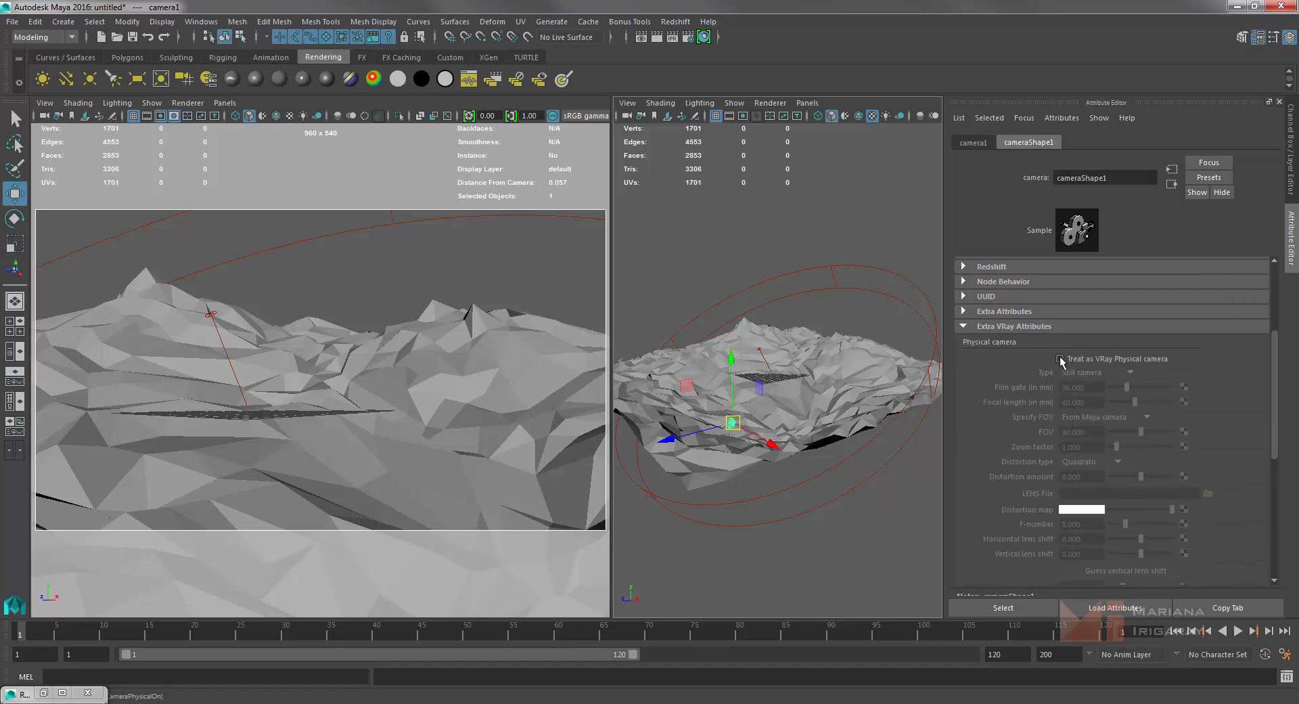
{"action": "left_click", "coordinate": [1060, 359]}
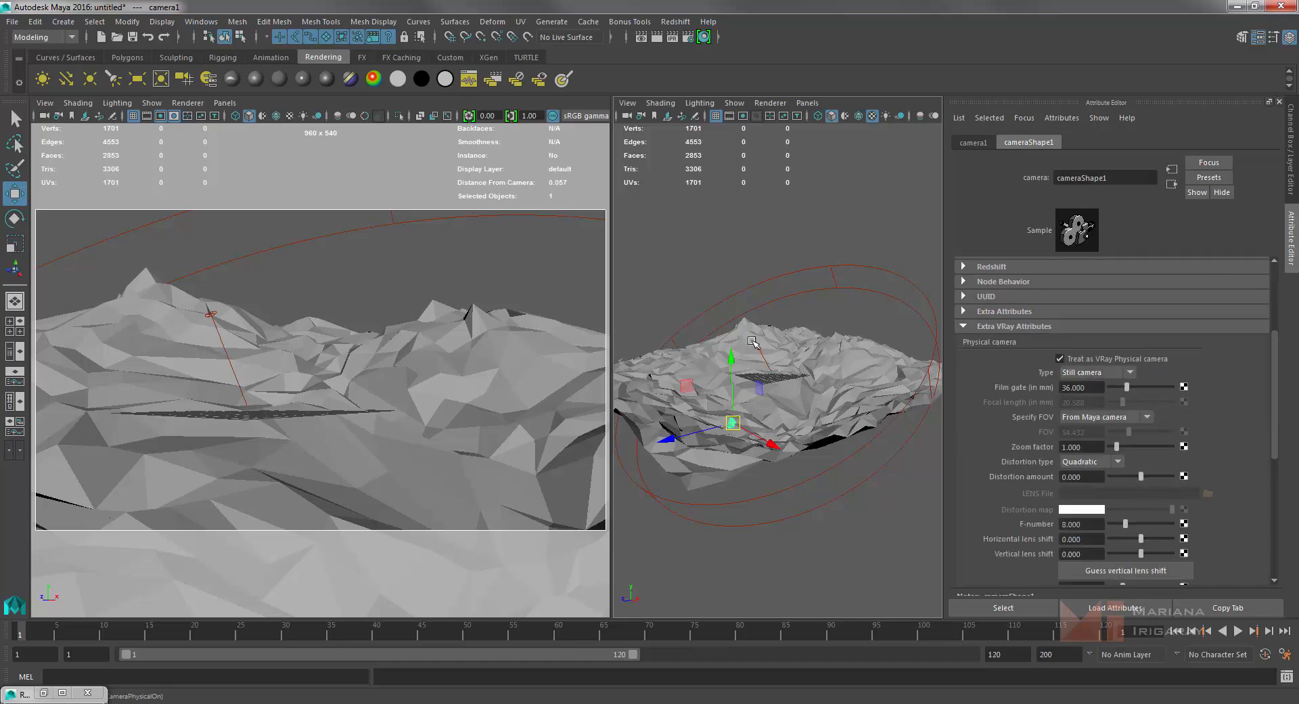
{"action": "left_click", "coordinate": [656, 37]}
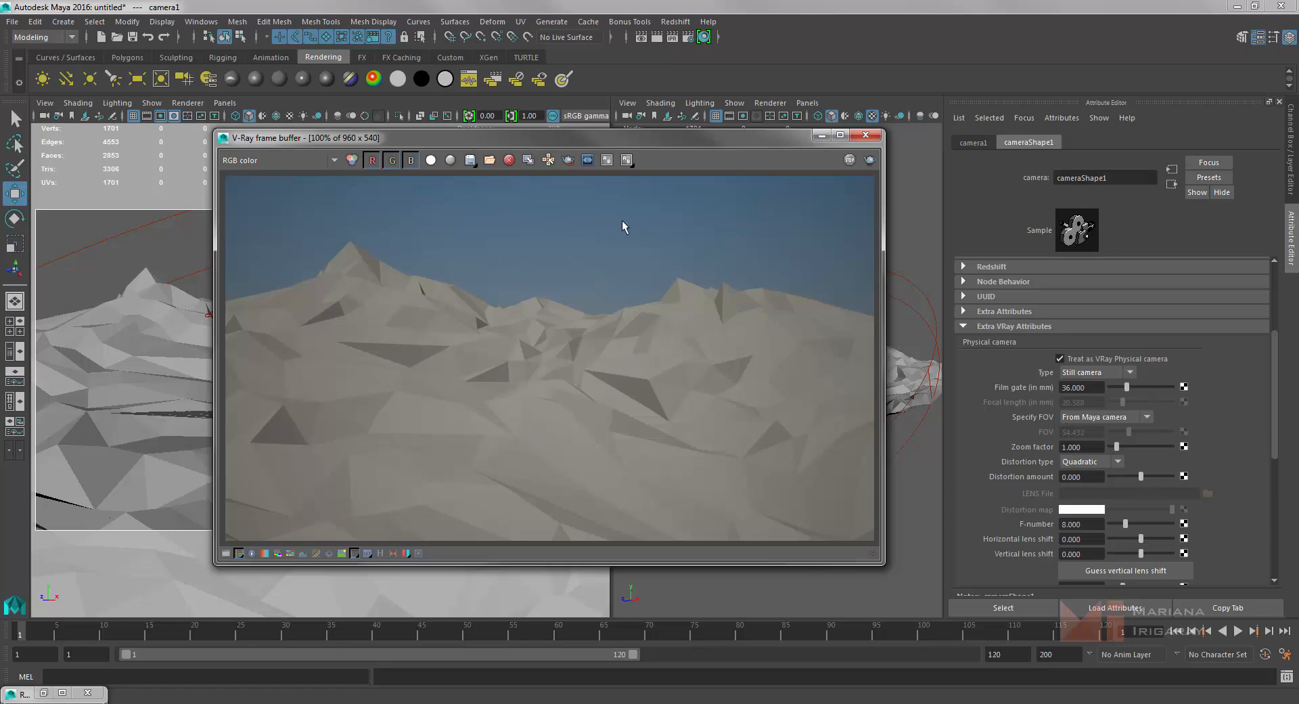
{"action": "left_click", "coordinate": [866, 134]}
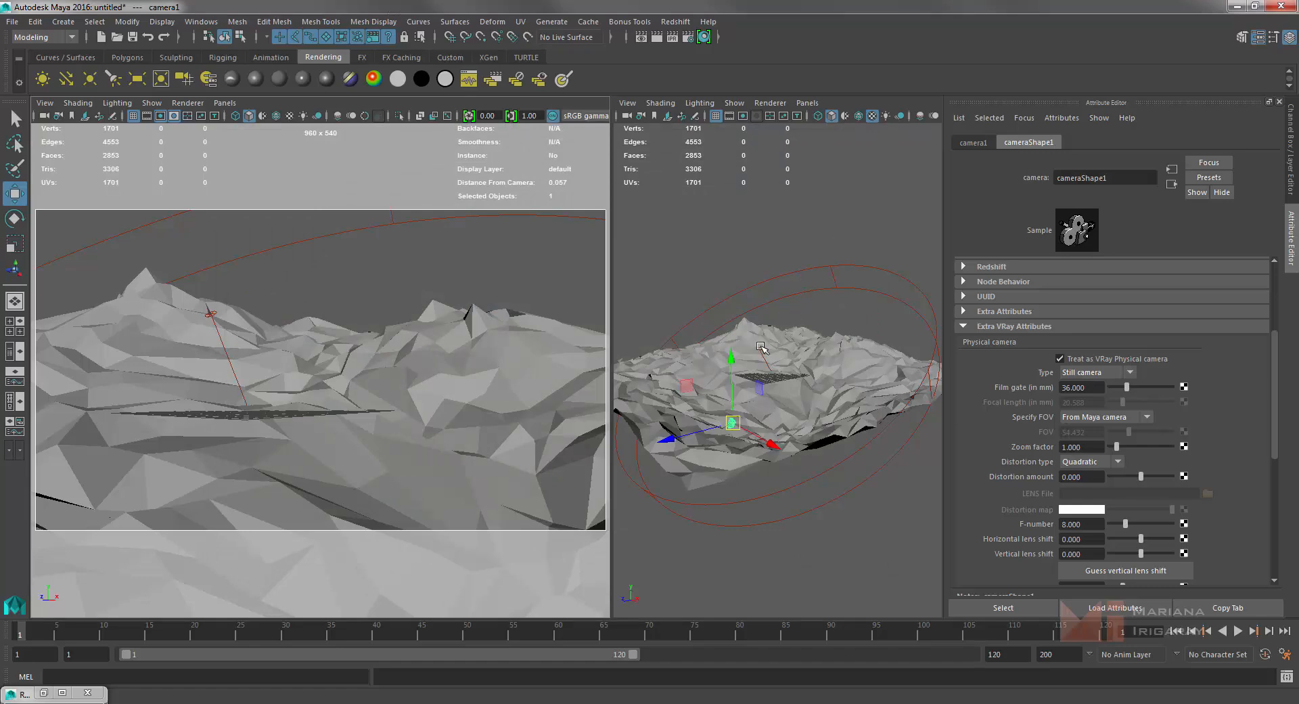
Select the V-Ray sun and move it along its Z axis, farther away from the camera.
{"action": "left_click", "coordinate": [761, 345]}
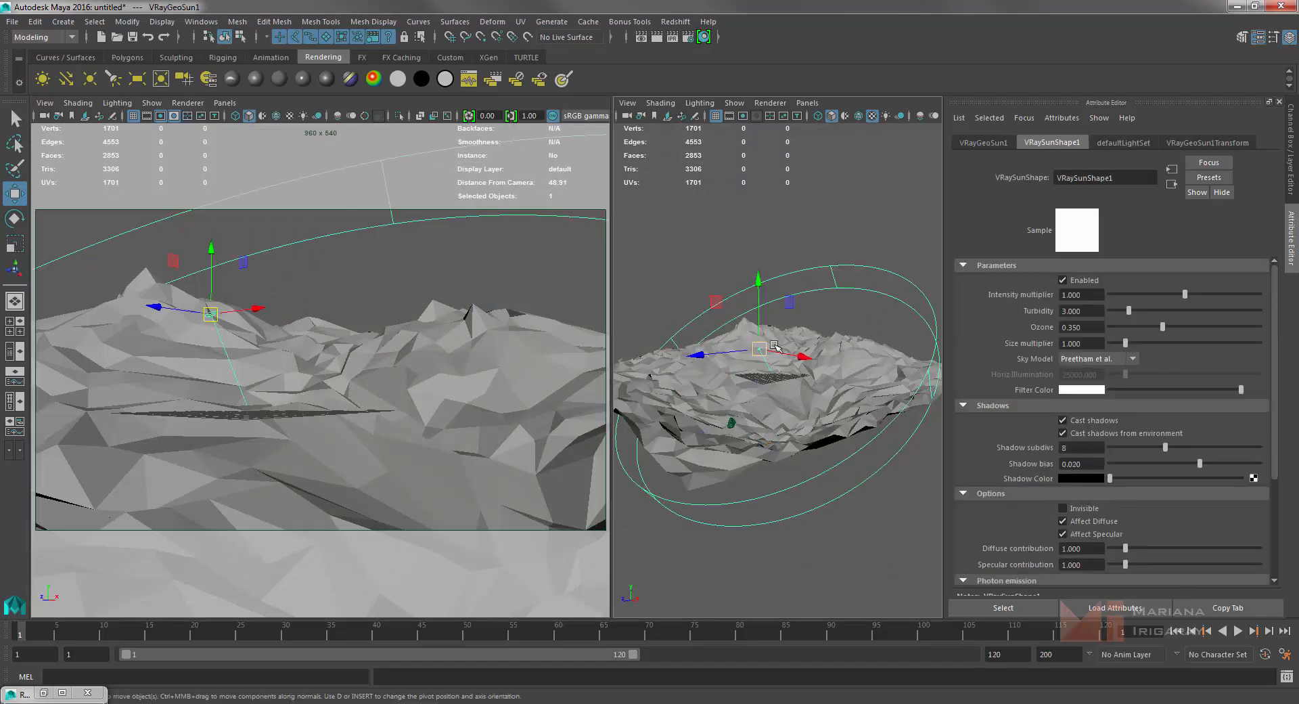
{"action": "left_click", "coordinate": [759, 293]}
{"action": "key", "text": "e"}
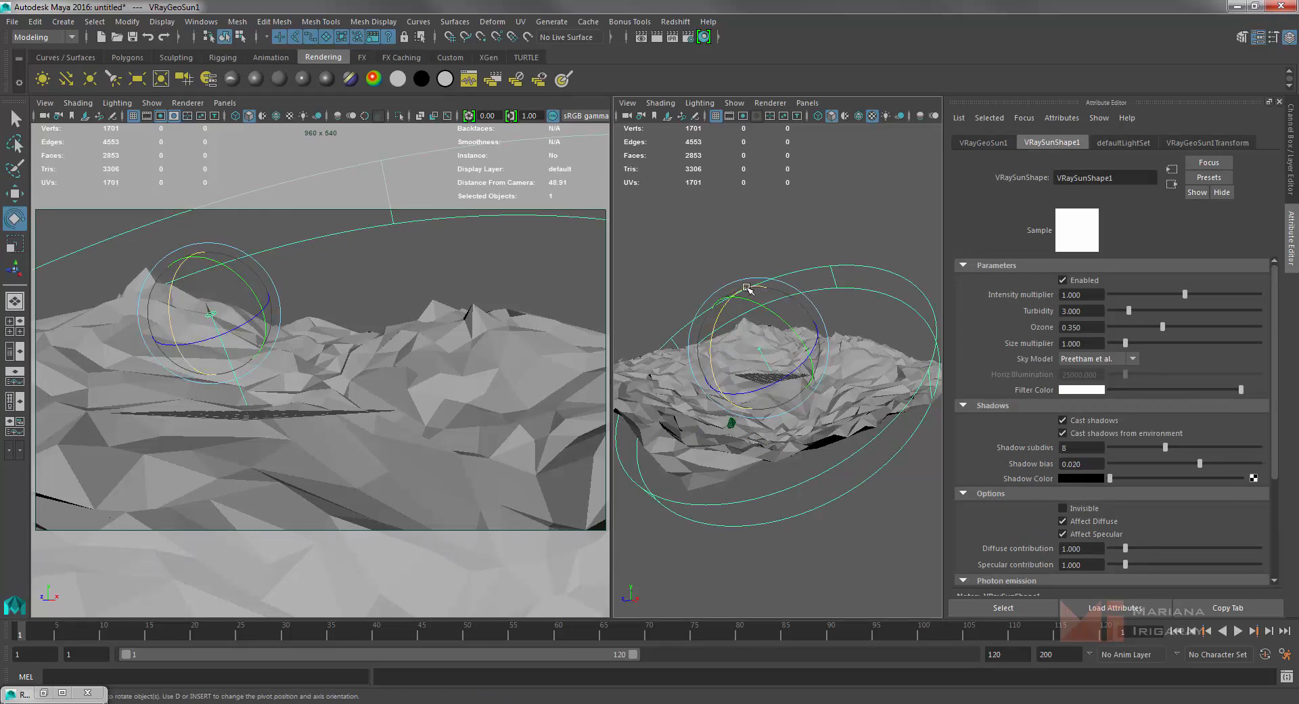
{"action": "left_click_drag", "start_coordinate": [750, 285], "coordinate": [723, 313]}
{"action": "key", "text": "w"}
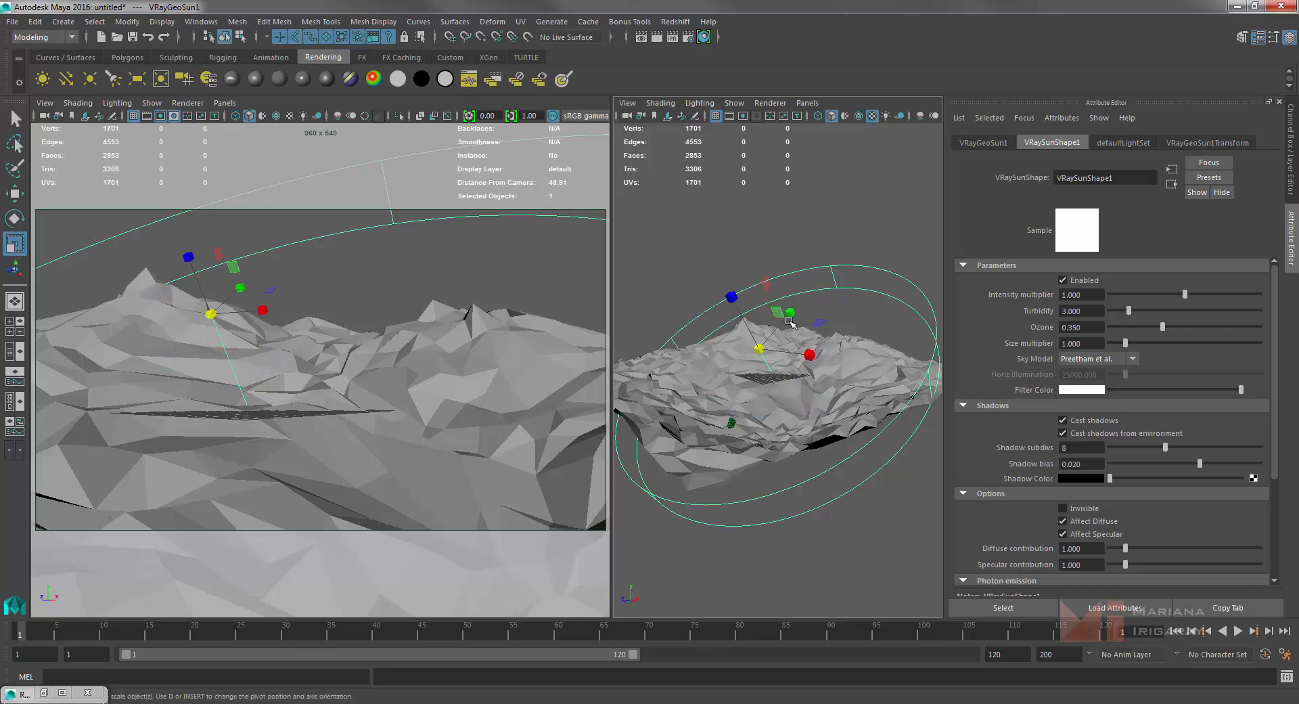
{"action": "left_click_drag", "start_coordinate": [718, 352], "coordinate": [724, 345]}
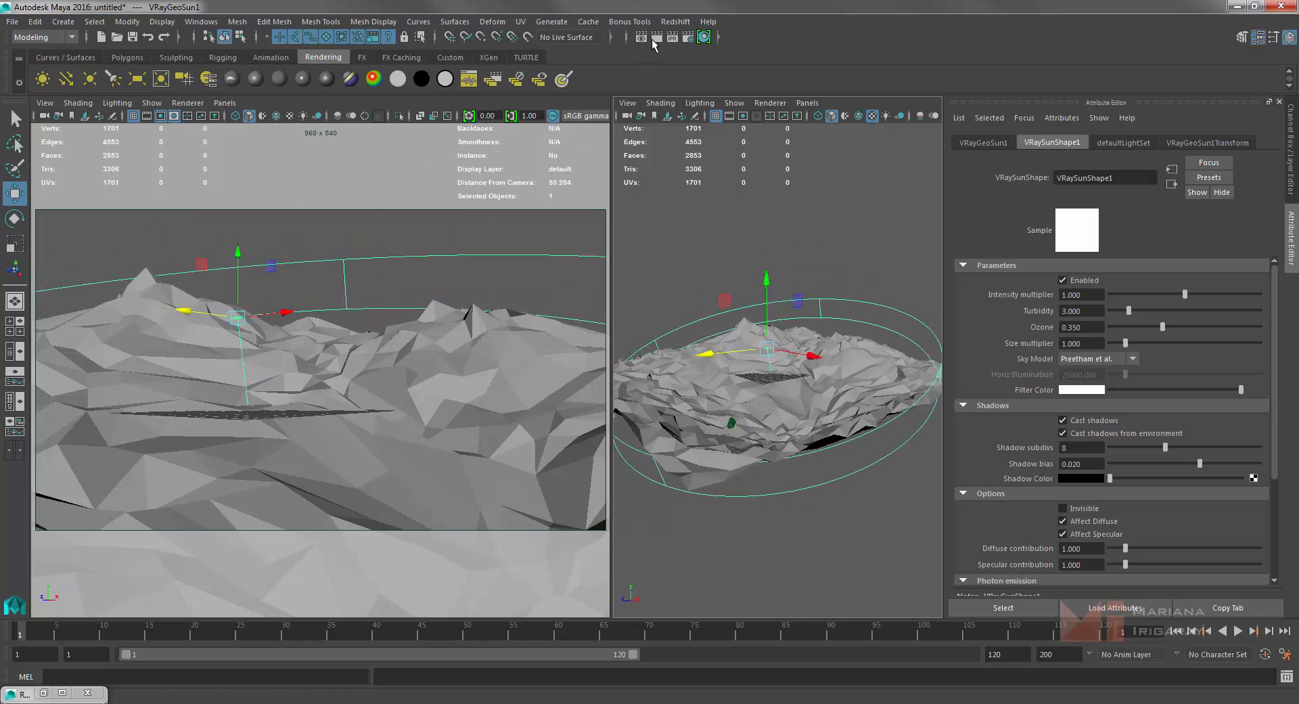
Render the camera view to check the lighting from the sun's new position, and close the frame buffer.
{"action": "left_click", "coordinate": [655, 37]}
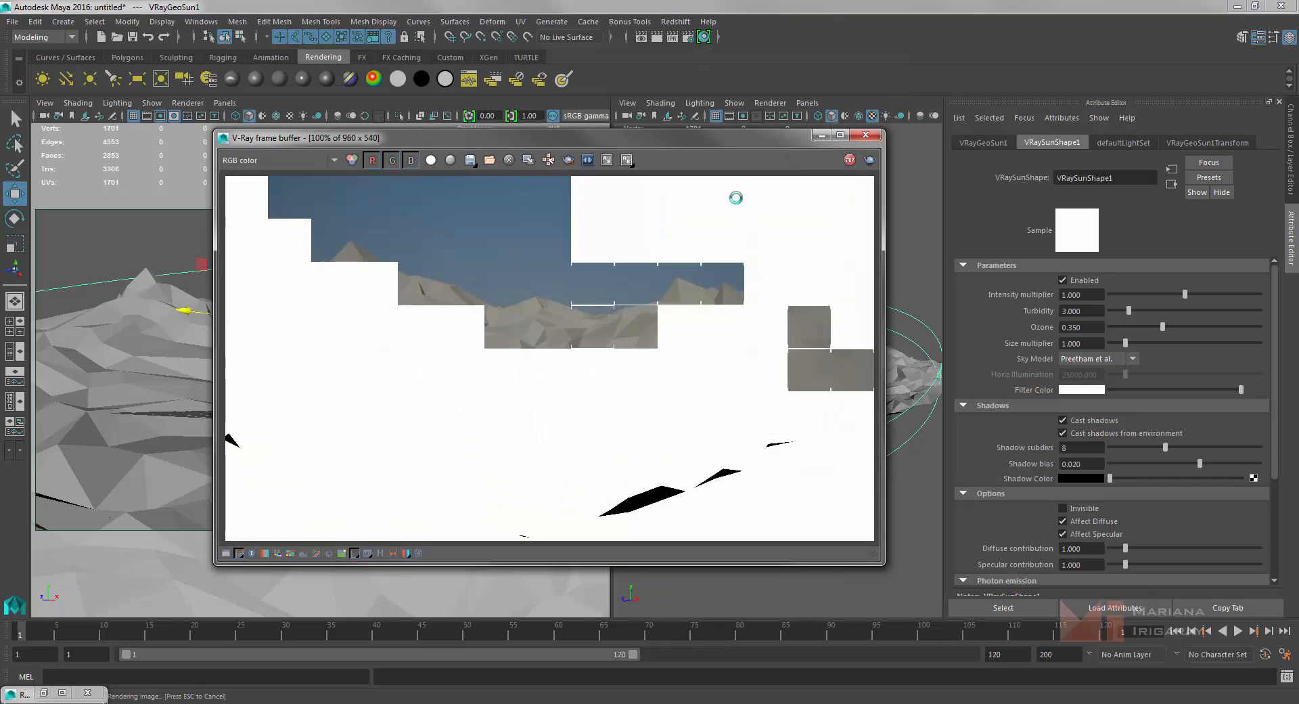
{"action": "left_click", "coordinate": [866, 134]}
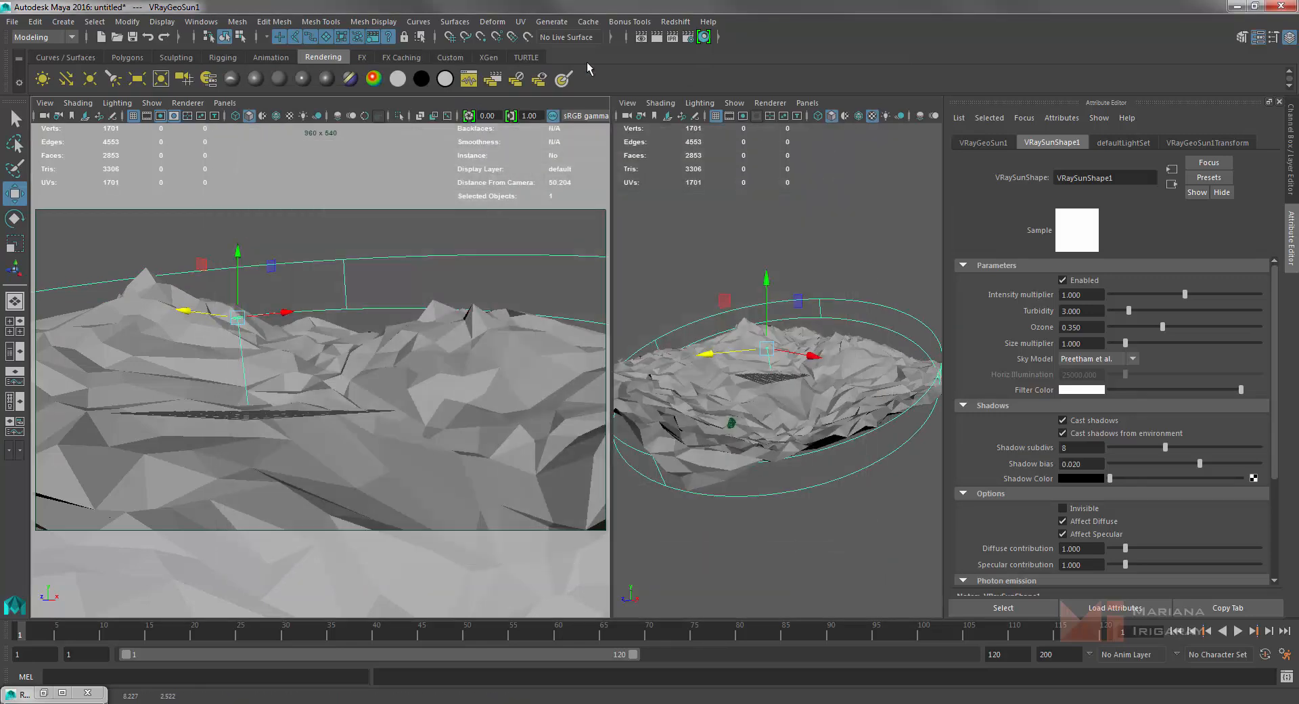
{"action": "left_click", "coordinate": [647, 37]}
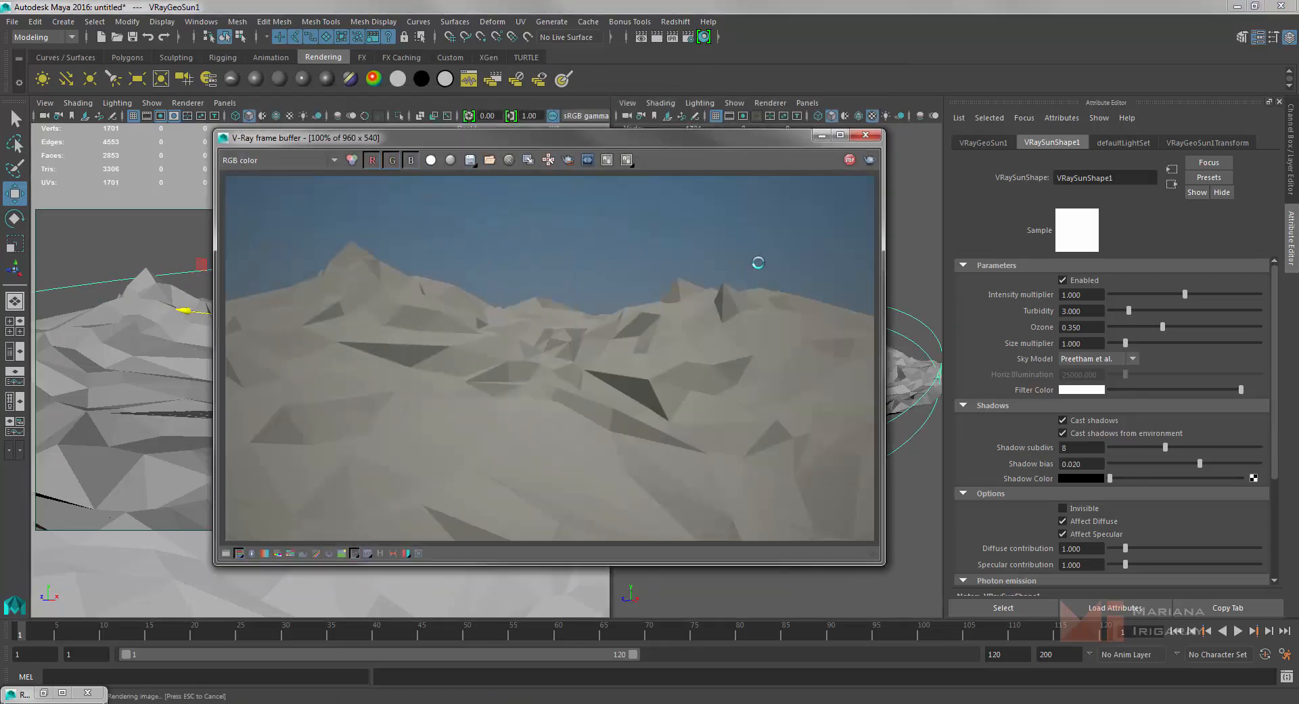
{"action": "left_click", "coordinate": [866, 135]}
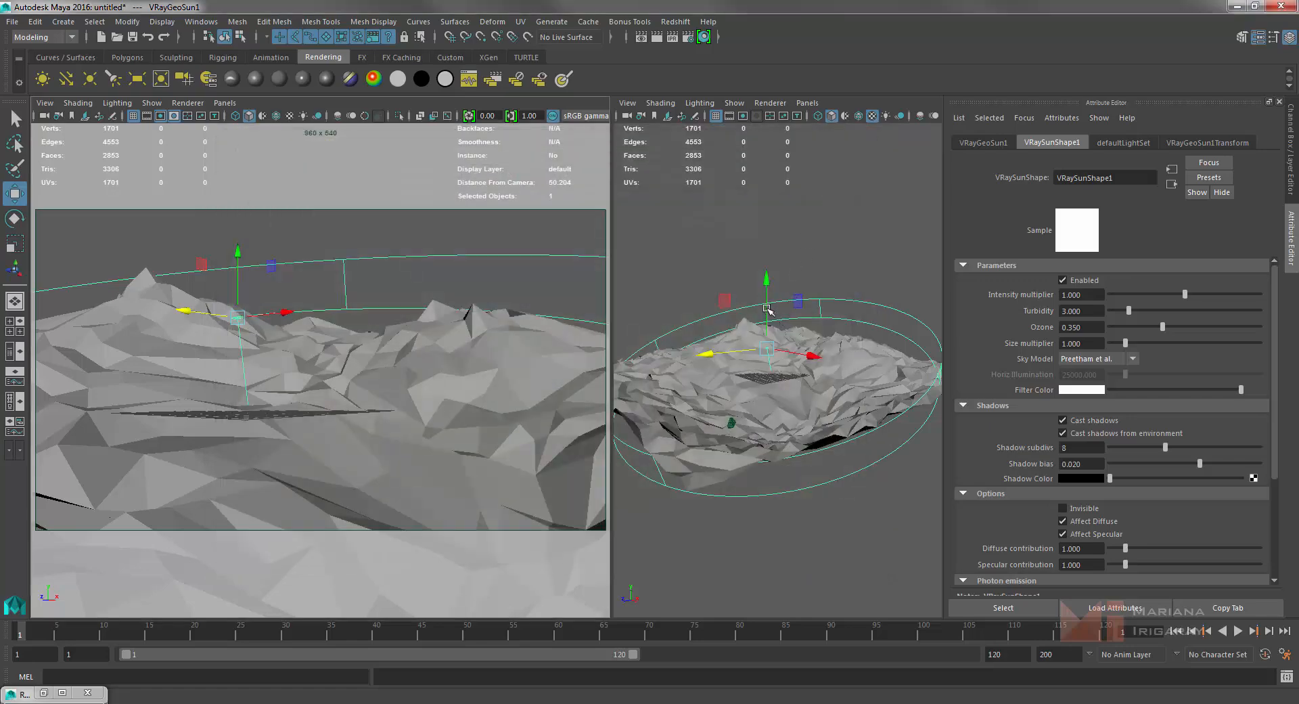
Move the V-Ray sun along its Z axis back toward the camera and render the camera view to check the lighting.
{"action": "left_click_drag", "start_coordinate": [739, 357], "coordinate": [703, 359]}
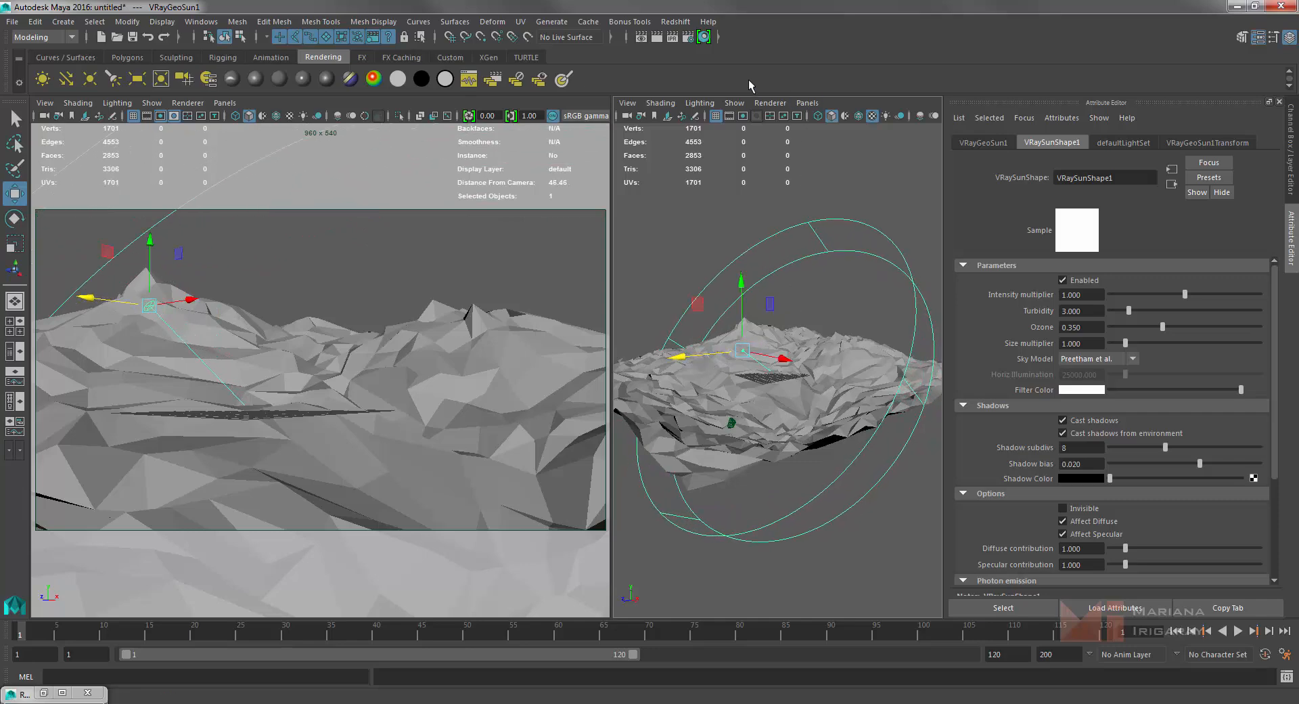
{"action": "left_click", "coordinate": [659, 38]}
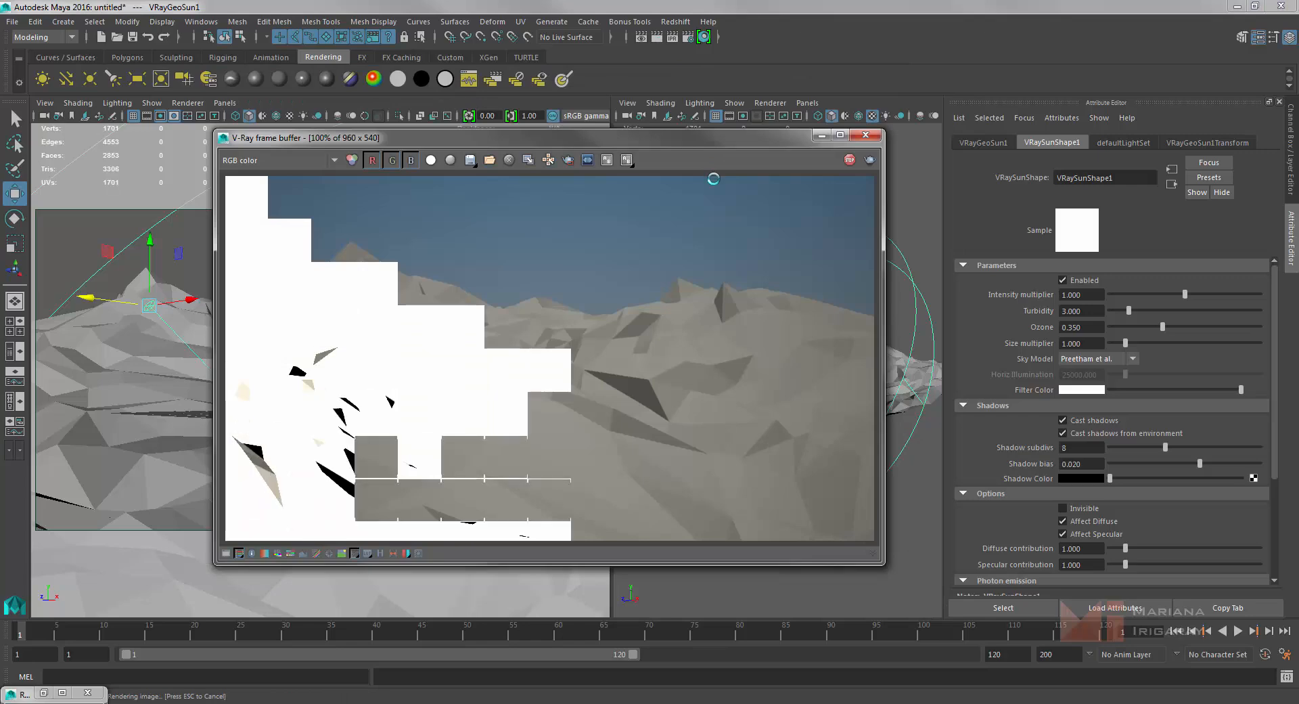
{"action": "left_click", "coordinate": [866, 135]}
{"action": "middle_click", "coordinate": [487, 178]}
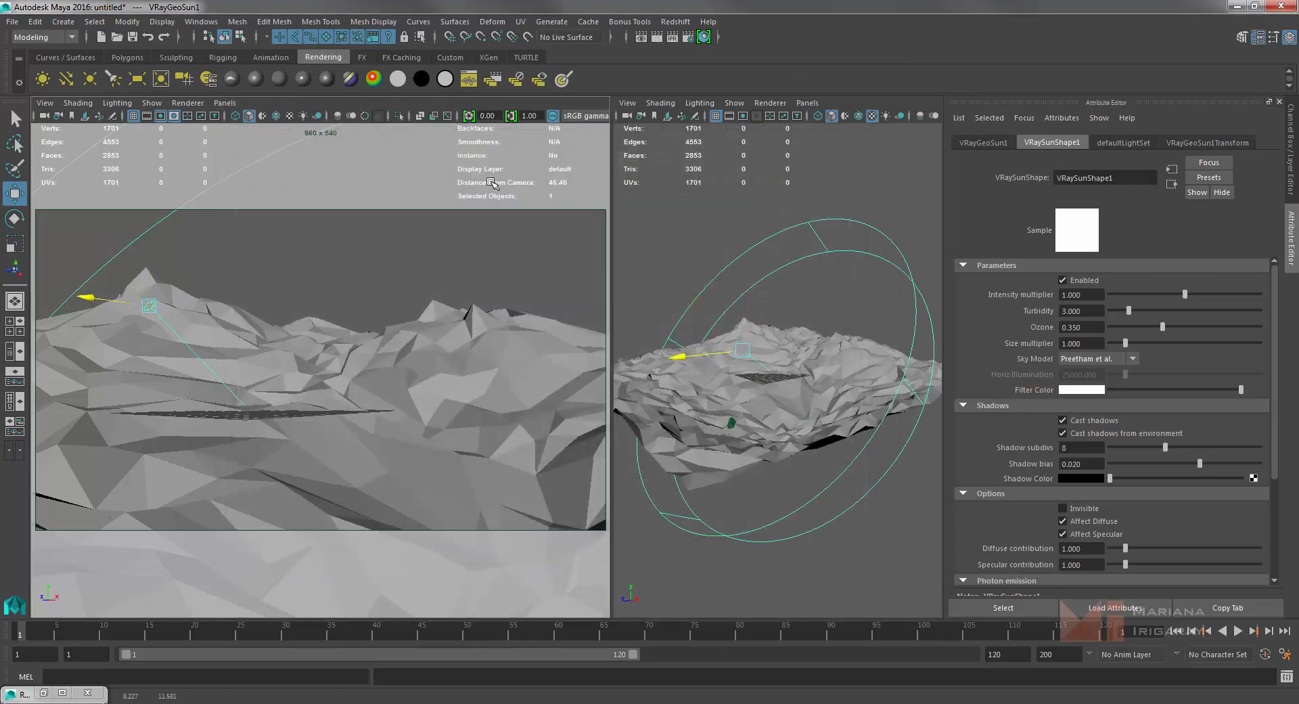
{"action": "left_click", "coordinate": [656, 38]}
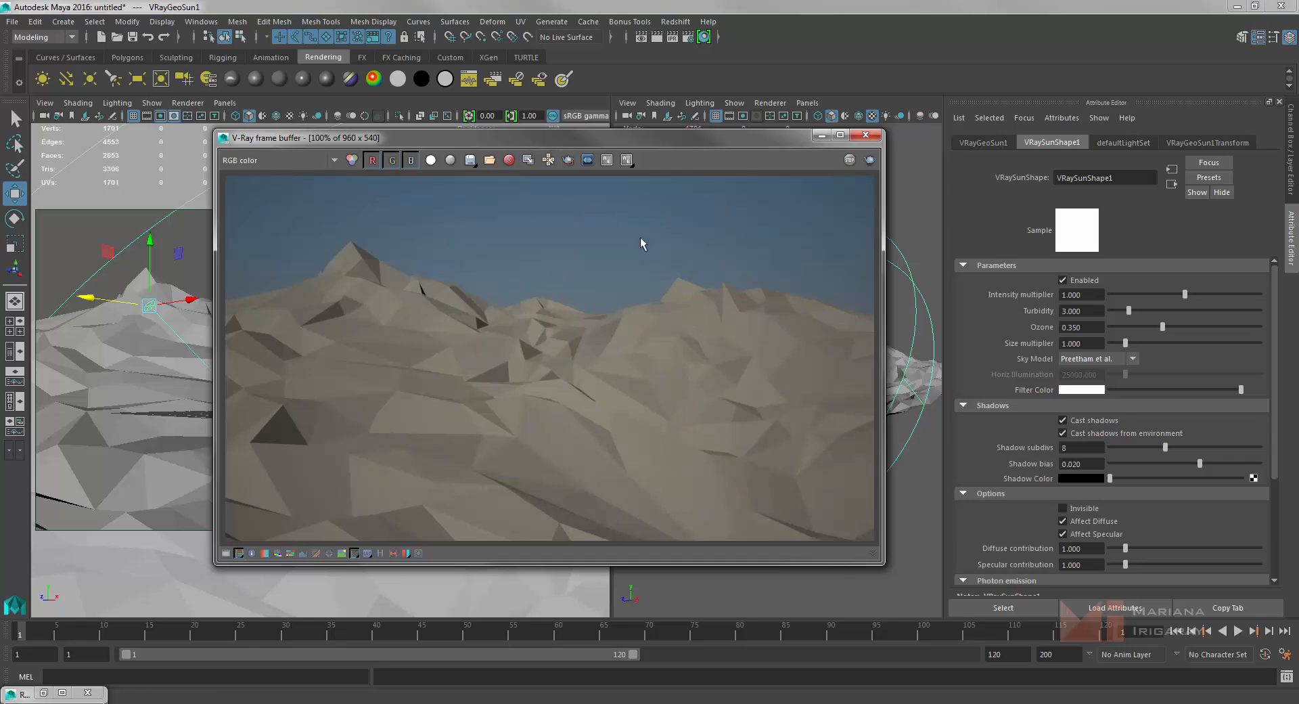
{"action": "left_click", "coordinate": [866, 135]}
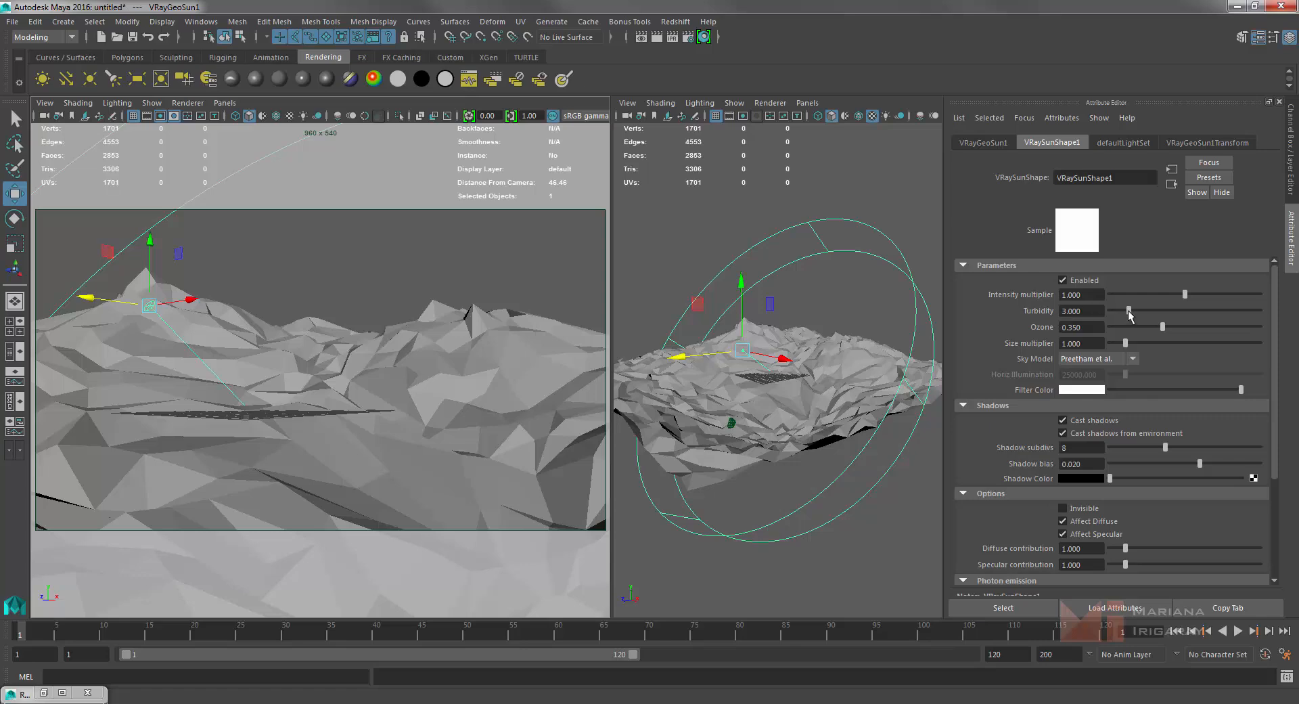
Set the V-Ray sun's Turbidity to 3.9 and its Ozone to about 0.749, and render the camera view.
{"action": "left_click_drag", "start_coordinate": [1129, 313], "coordinate": [1140, 309]}
{"action": "left_click_drag", "start_coordinate": [1216, 327], "coordinate": [1222, 327]}
{"action": "left_click", "coordinate": [655, 41]}
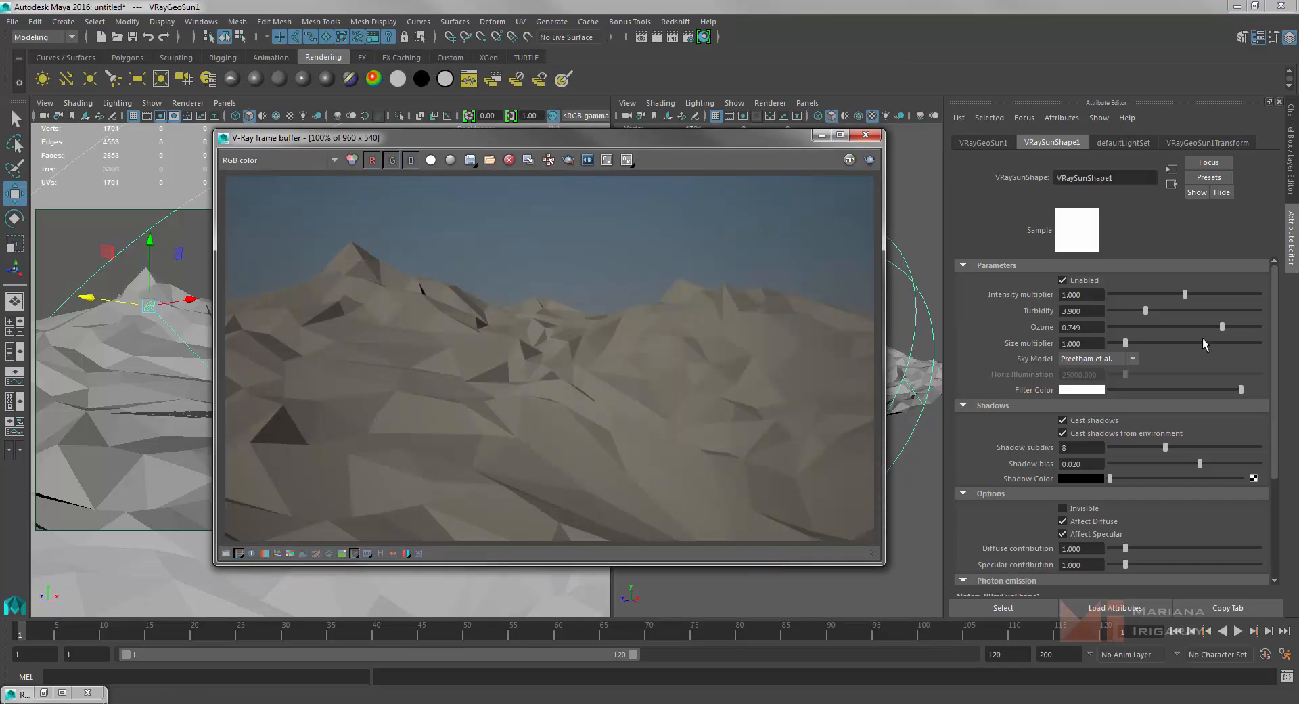
Raise the V-Ray sun's Ozone to 1 and render the camera view again.
{"action": "left_click_drag", "start_coordinate": [1223, 332], "coordinate": [1281, 330]}
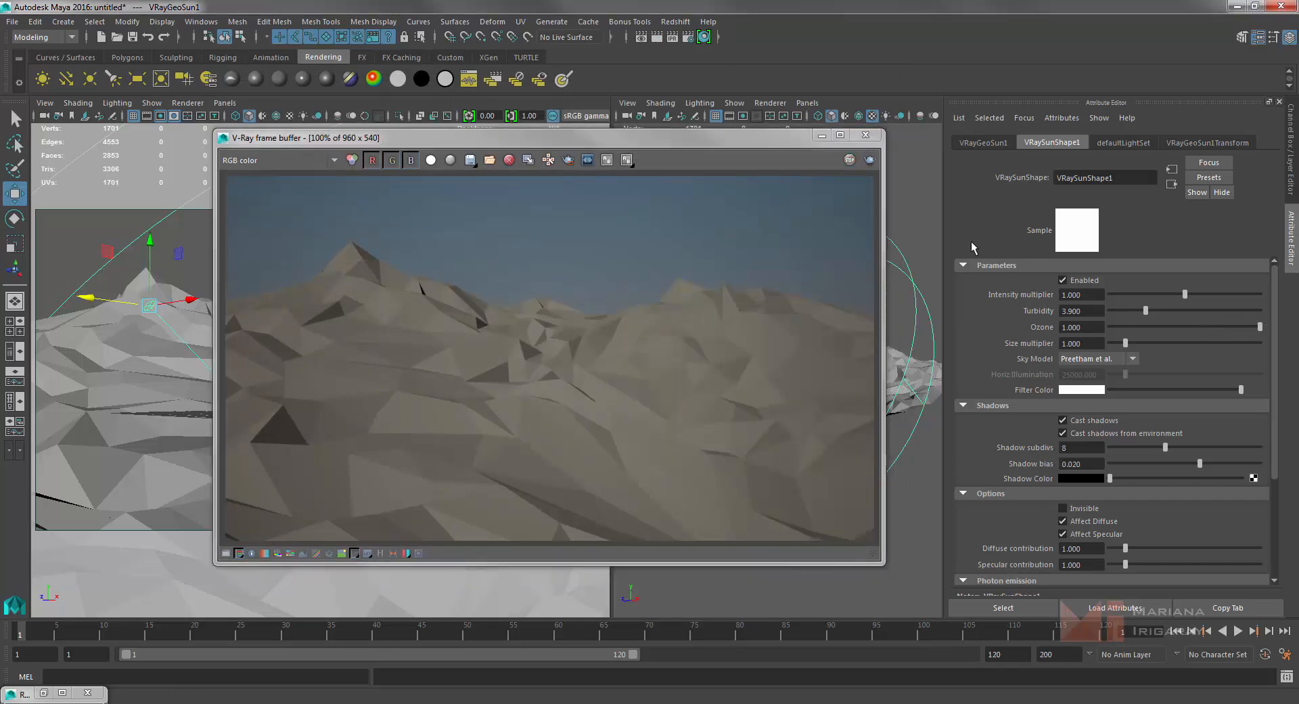
{"action": "left_click", "coordinate": [656, 41]}
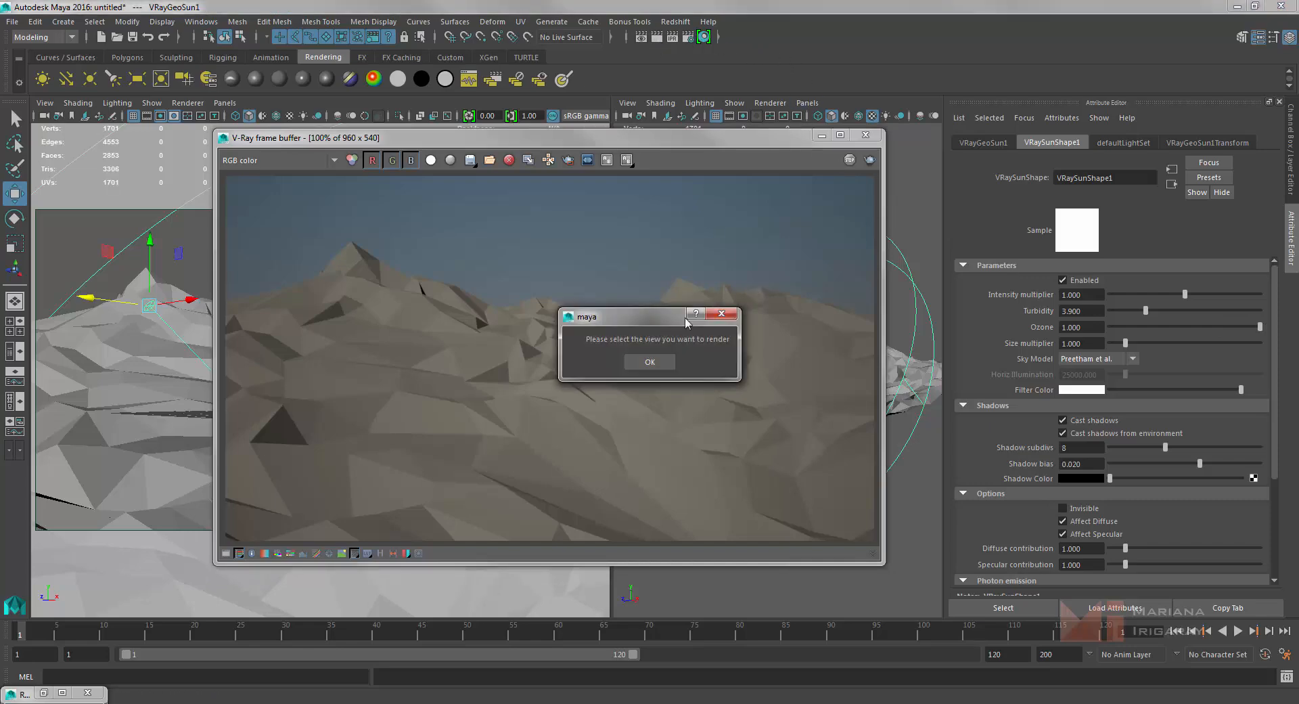
{"action": "left_click", "coordinate": [659, 369]}
{"action": "left_click", "coordinate": [178, 253]}
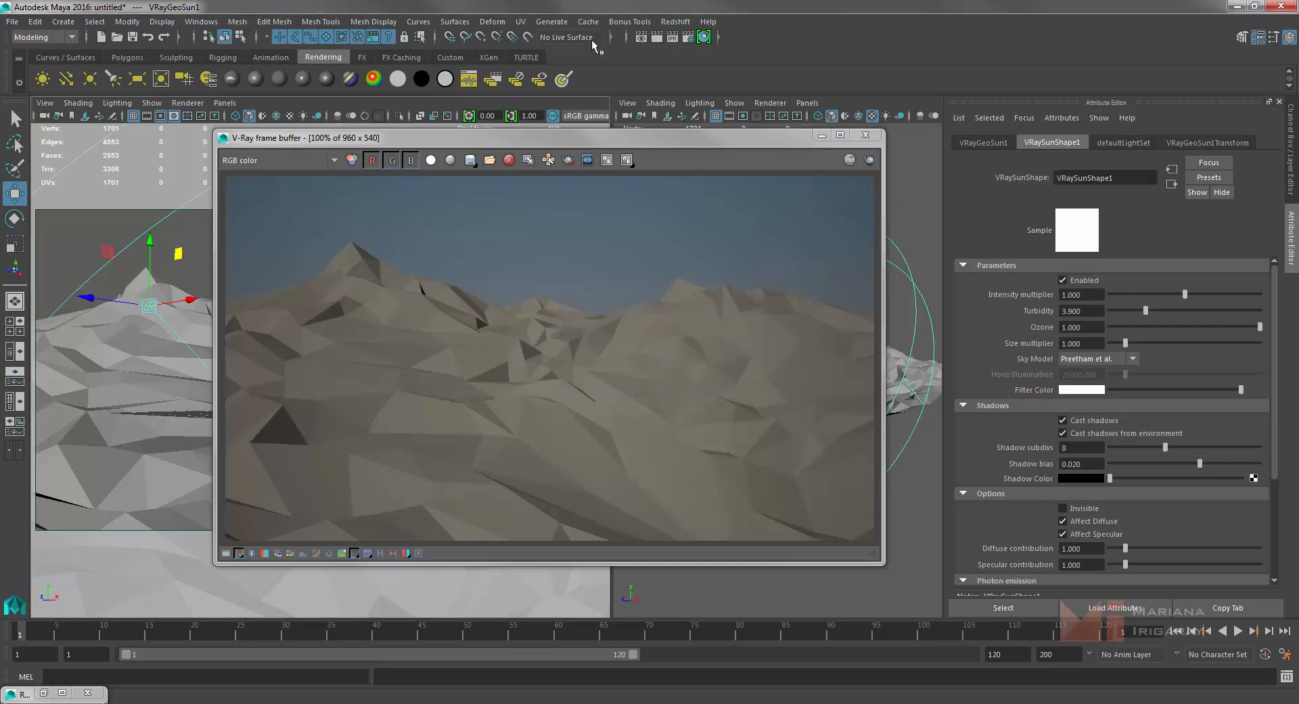
{"action": "left_click", "coordinate": [656, 39]}
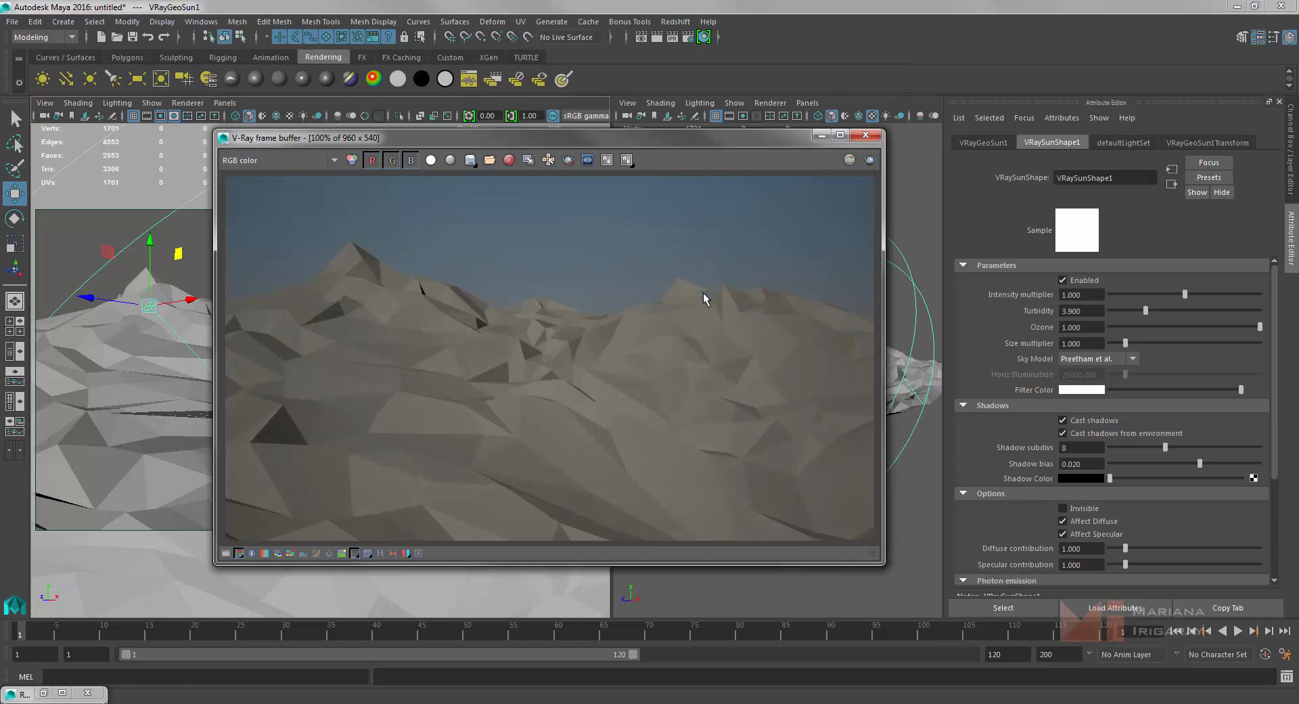
Try to set the V-Ray sun's Ozone to 10.
{"action": "left_click", "coordinate": [1082, 327]}
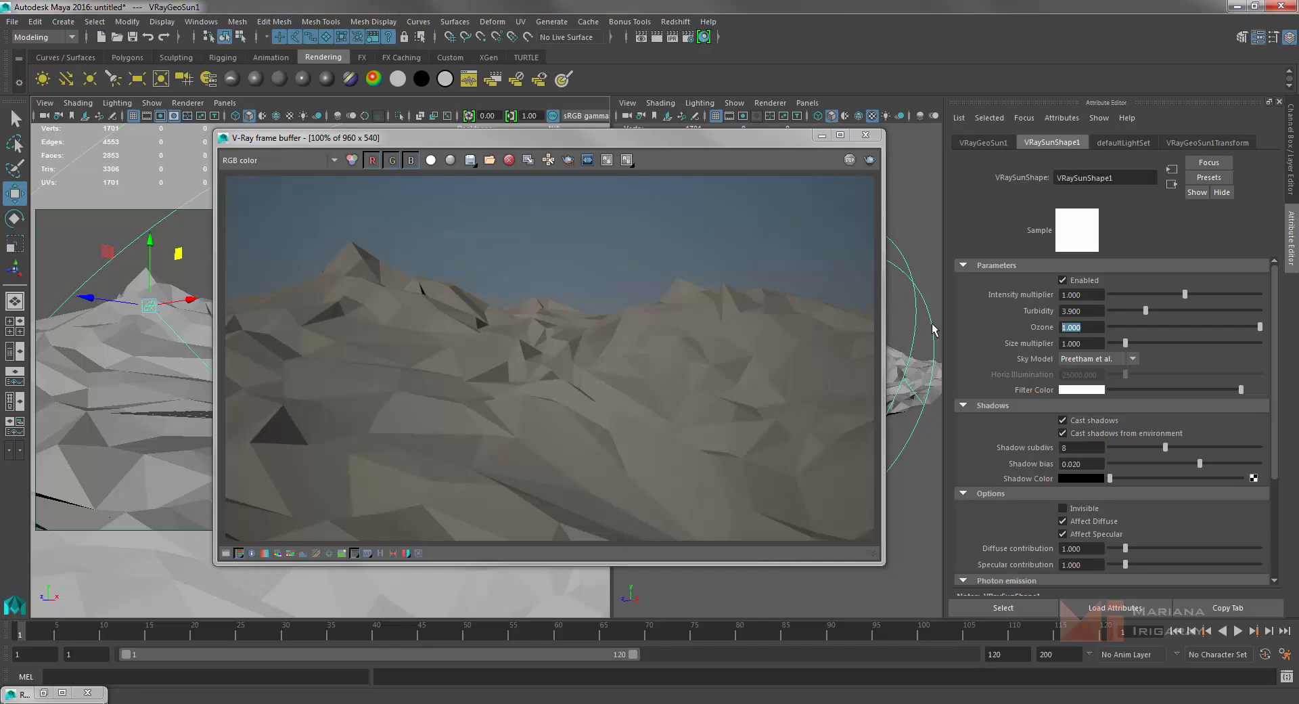
{"action": "type", "text": "10"}
{"action": "key", "text": "Return"}
Tint the V-Ray sun's Filter Color pale orange with a saturation of about 0.564 and render the camera view.
{"action": "left_click", "coordinate": [1133, 359]}
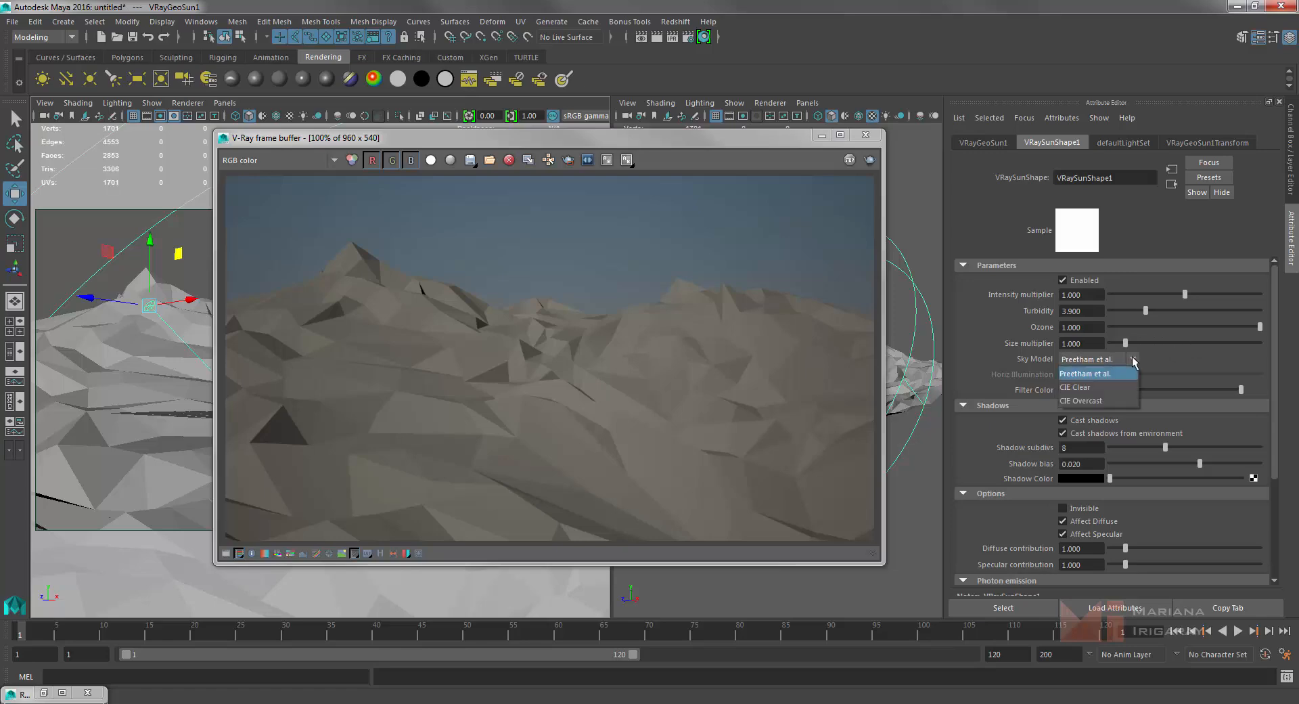
{"action": "left_click", "coordinate": [1134, 360]}
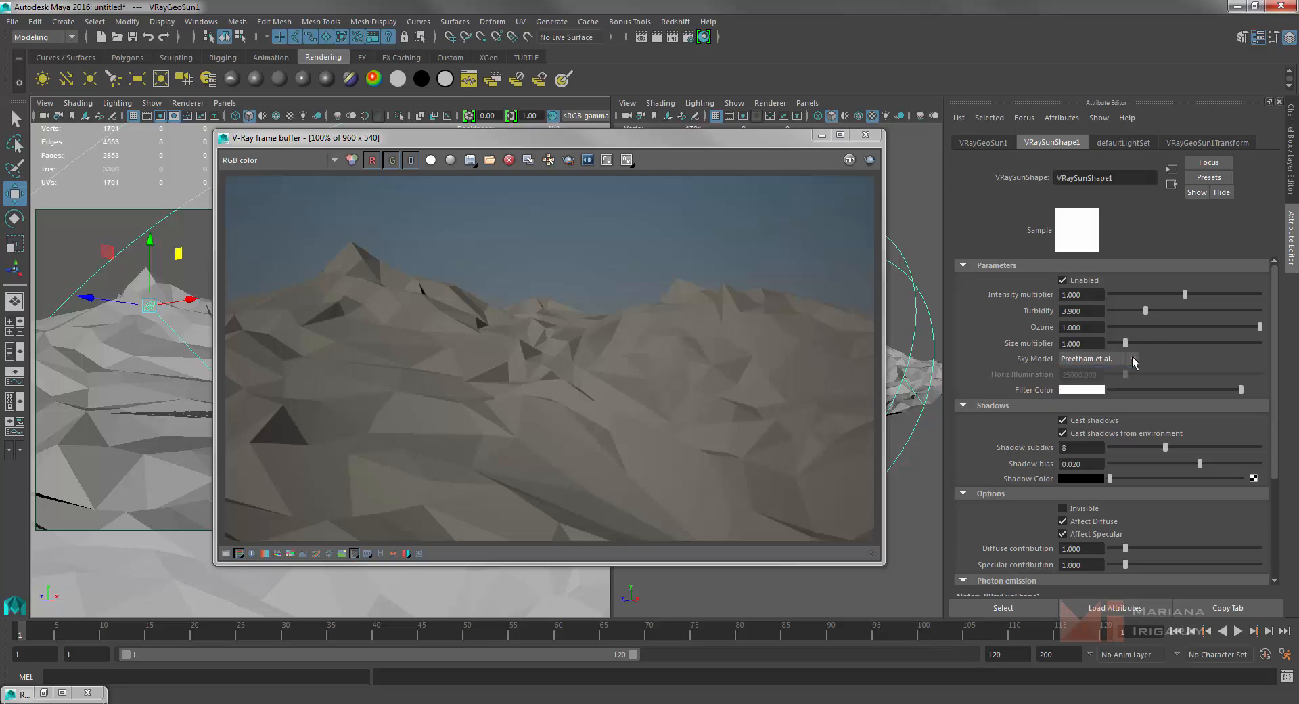
{"action": "left_click", "coordinate": [1094, 389]}
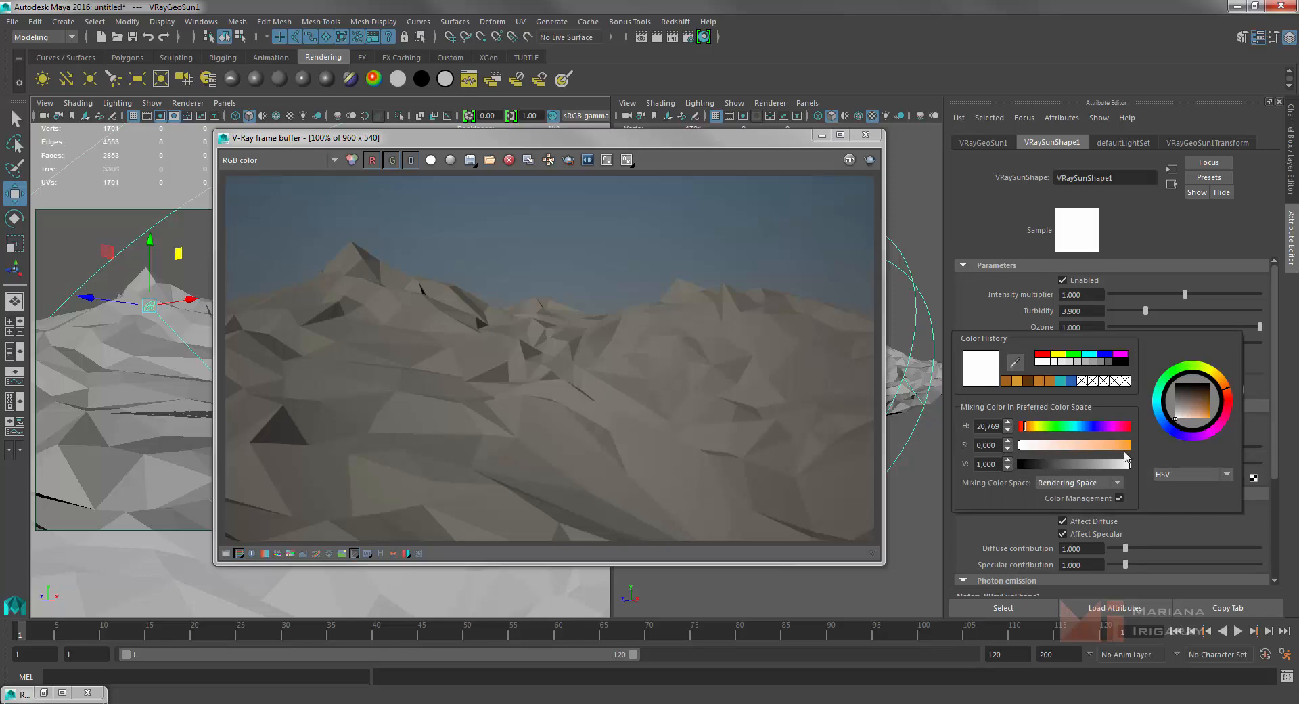
{"action": "left_click_drag", "start_coordinate": [1110, 451], "coordinate": [1083, 455]}
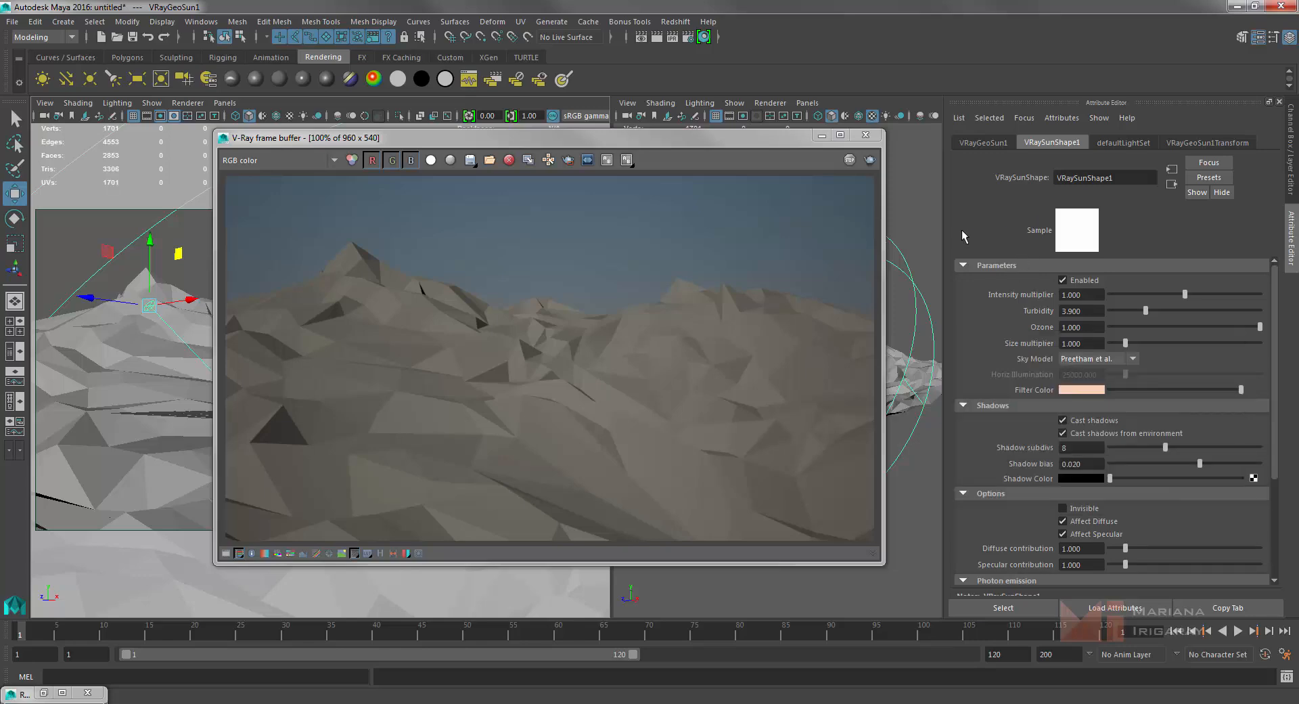
{"action": "left_click", "coordinate": [869, 160]}
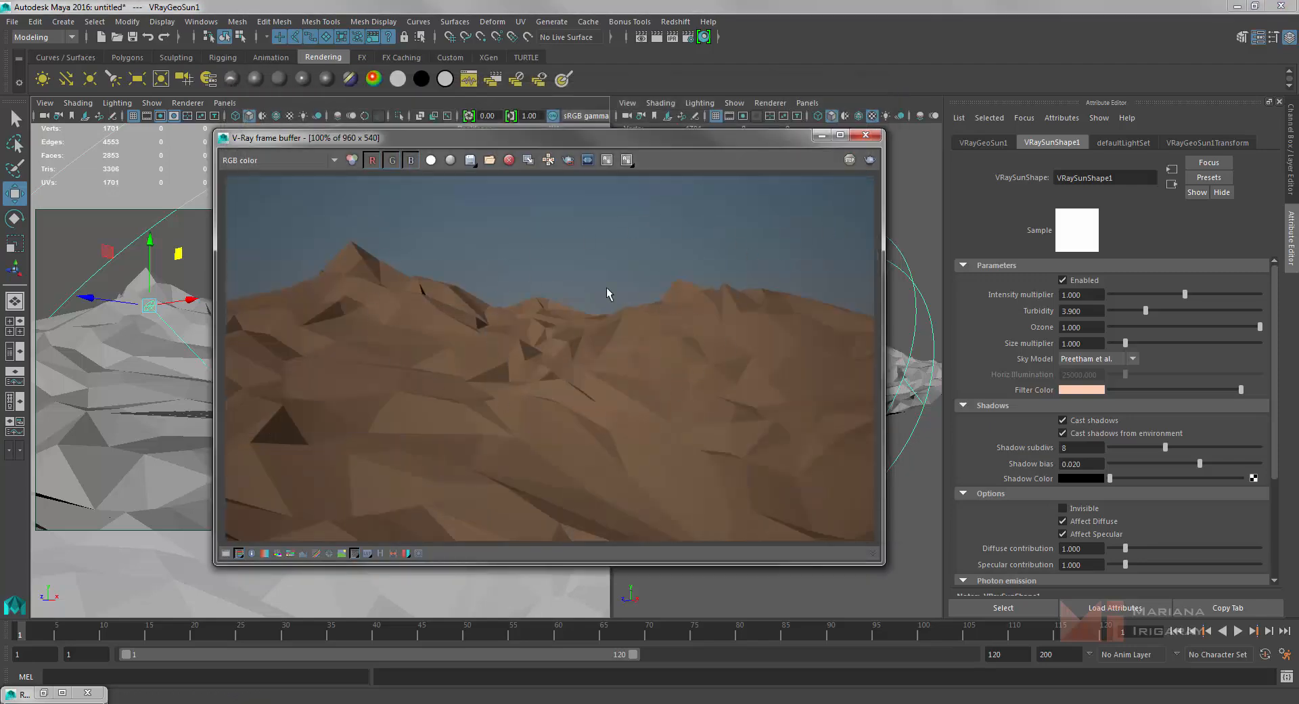
Reset the V-Ray sun's Filter Color to white and render the camera view again.
{"action": "left_click", "coordinate": [1093, 391]}
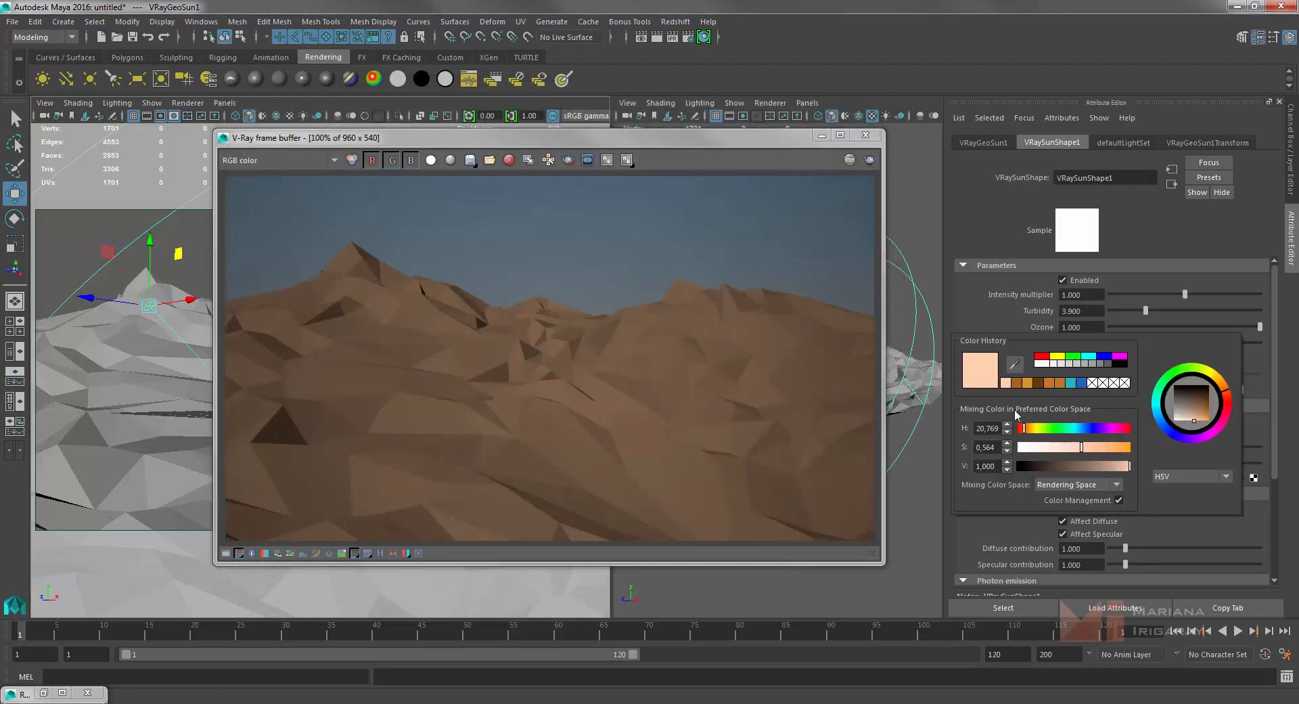
{"action": "left_click_drag", "start_coordinate": [1033, 450], "coordinate": [1008, 452]}
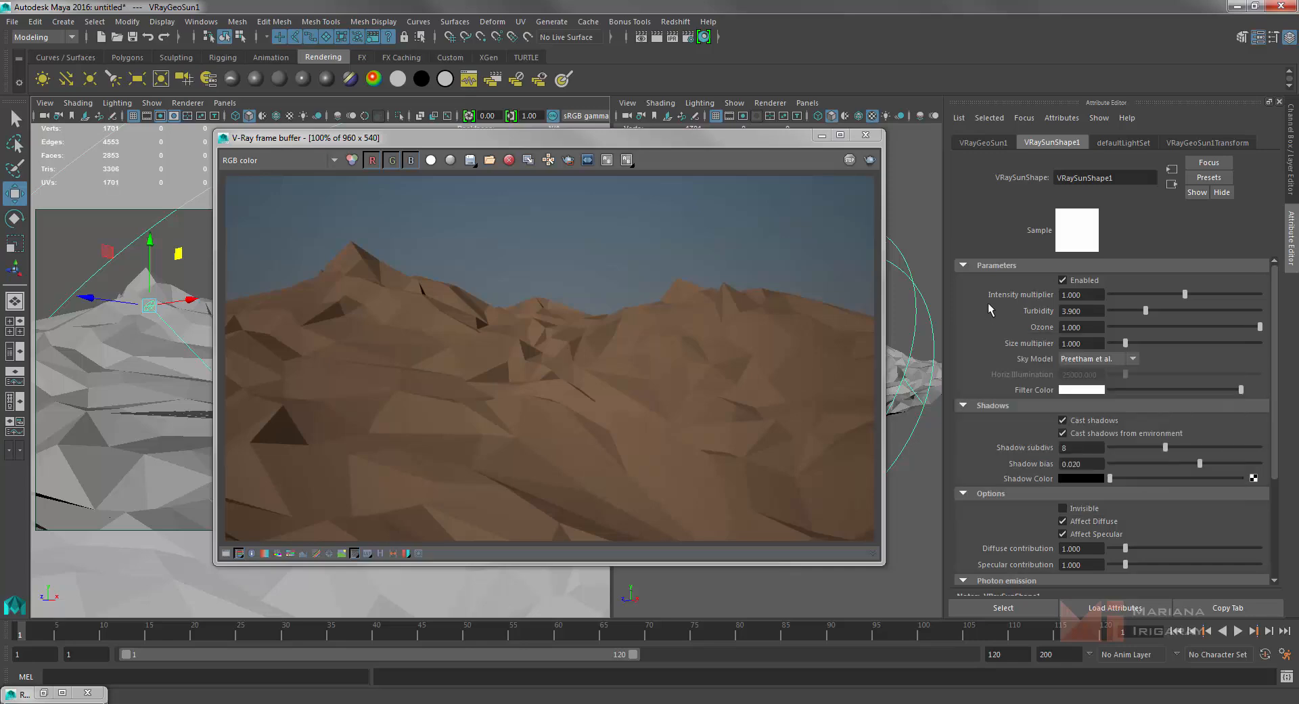
{"action": "left_click", "coordinate": [870, 160]}
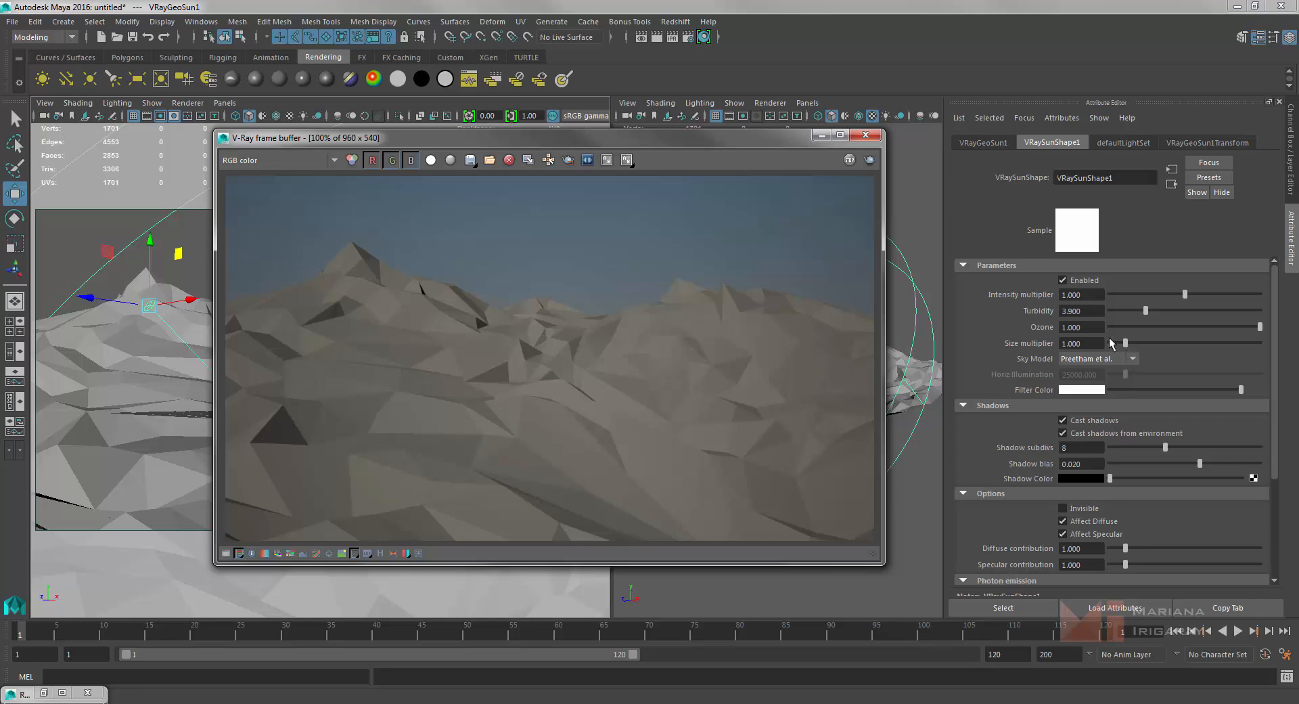
Try the V-Ray sun's Turbidity at about 8.027, Ozone at about 0.311, and Turbidity at about 6.274, rendering after each change.
{"action": "left_click_drag", "start_coordinate": [1144, 309], "coordinate": [1248, 313]}
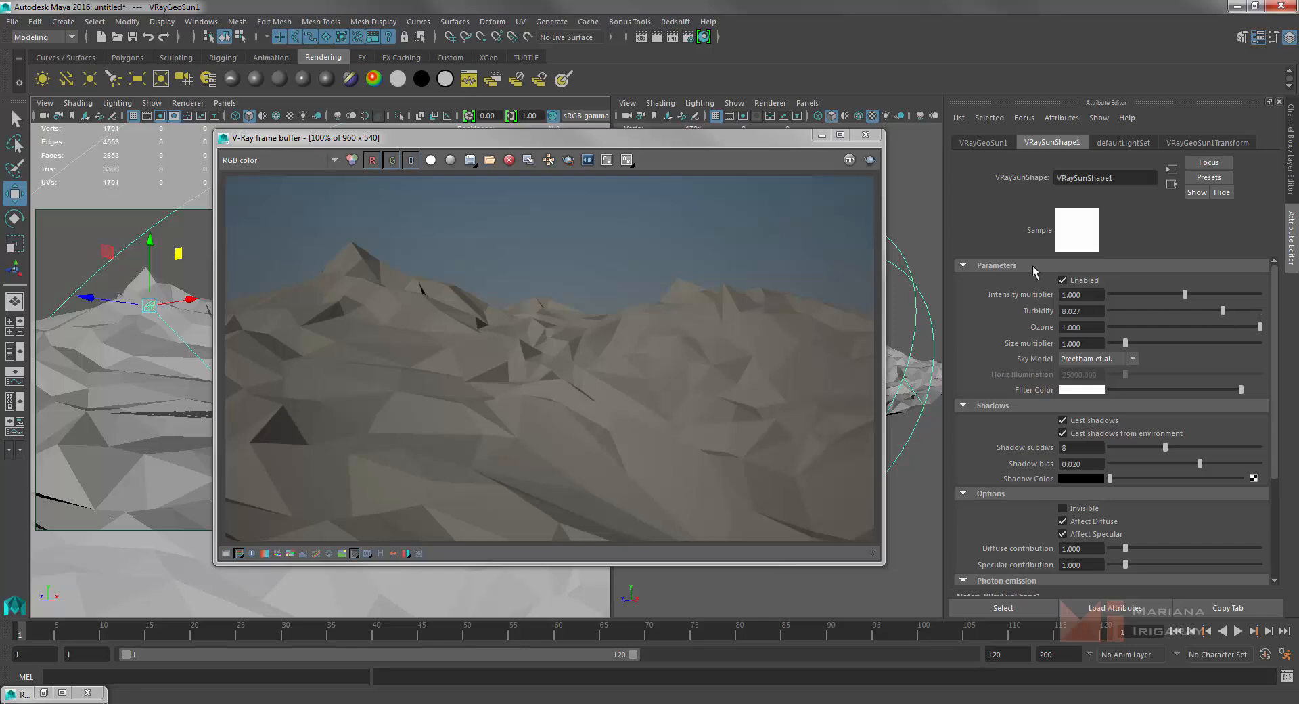
{"action": "left_click", "coordinate": [869, 160]}
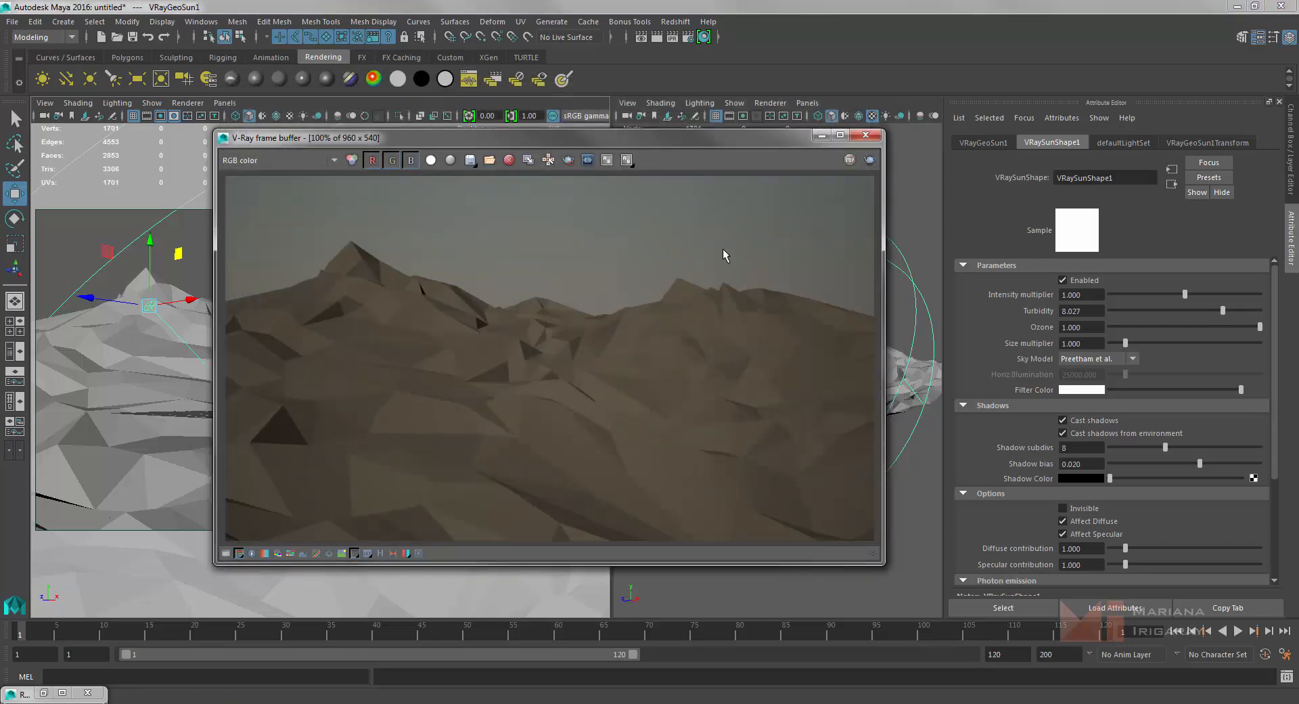
{"action": "left_click_drag", "start_coordinate": [1260, 327], "coordinate": [1221, 327]}
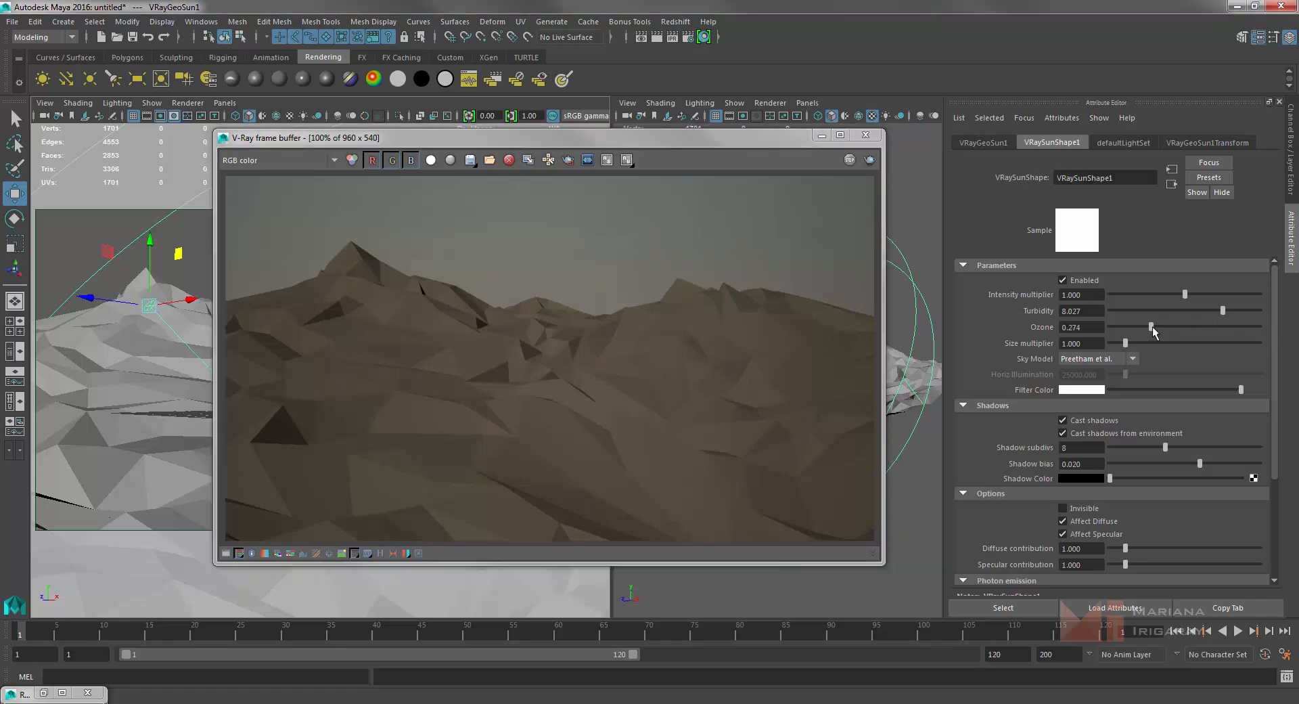
{"action": "left_click", "coordinate": [871, 160]}
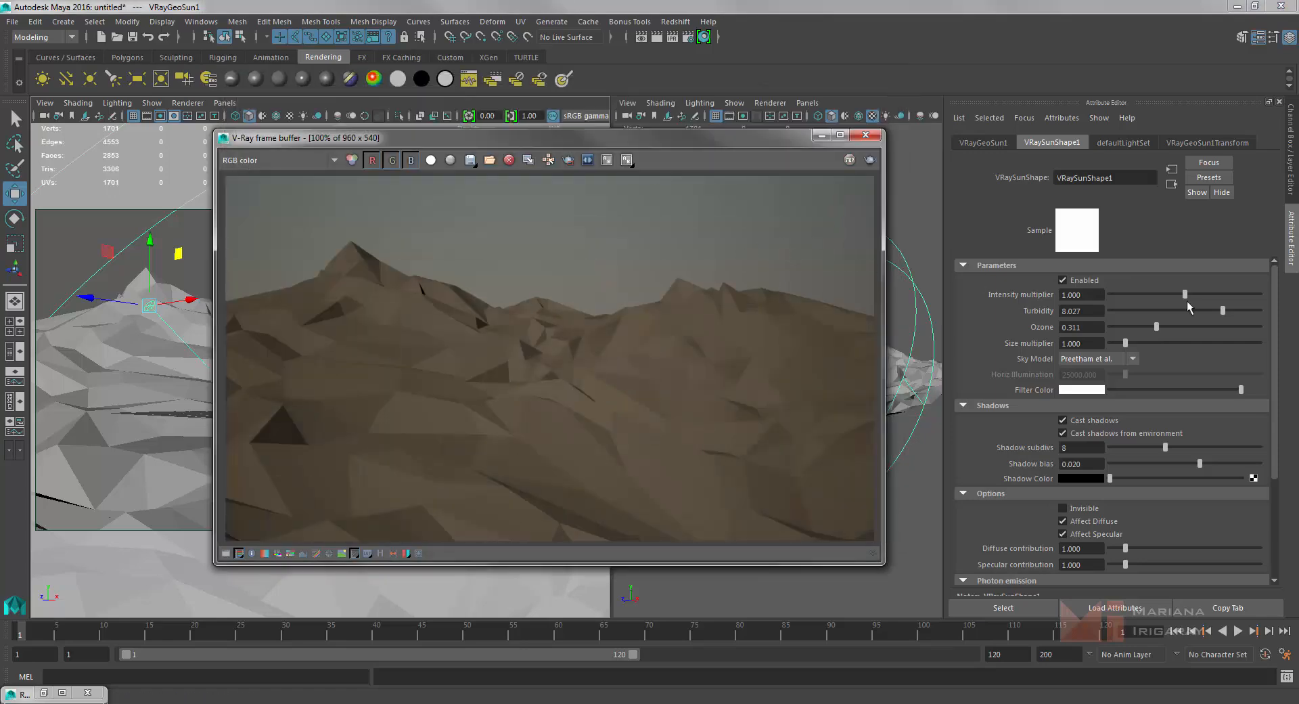
{"action": "left_click_drag", "start_coordinate": [1224, 310], "coordinate": [1191, 312]}
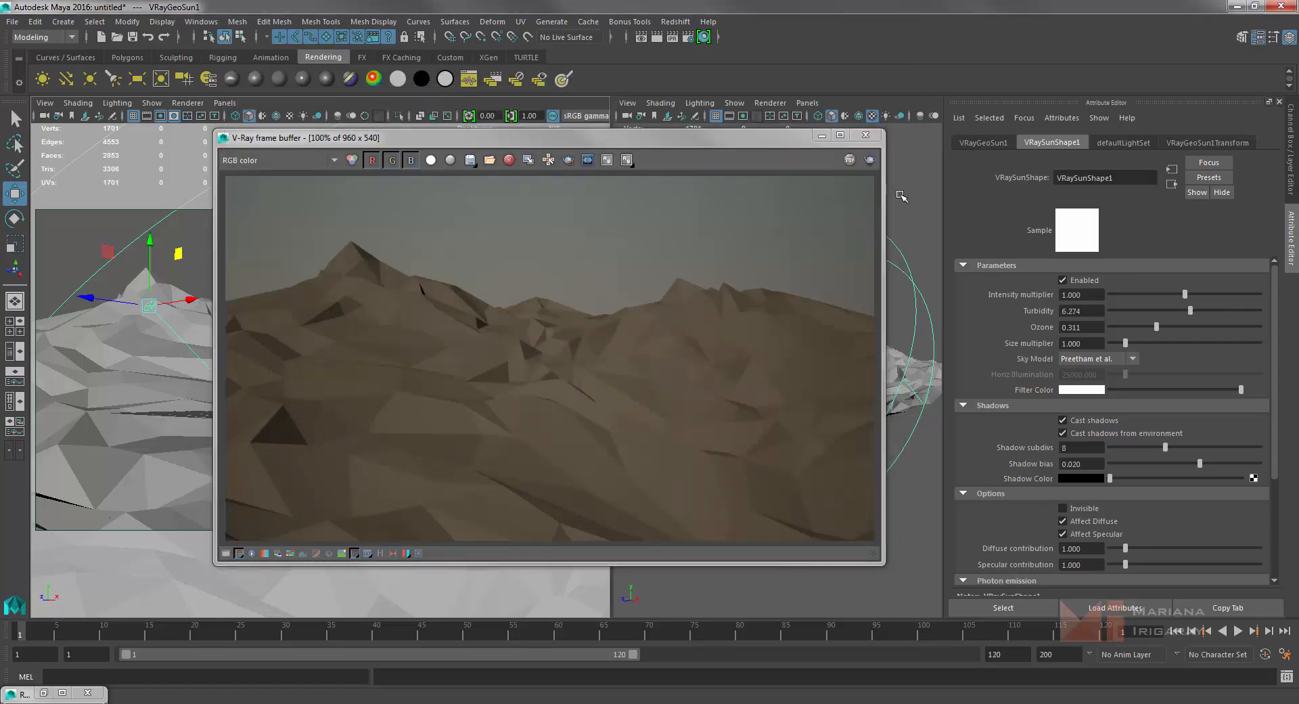
{"action": "left_click", "coordinate": [871, 161]}
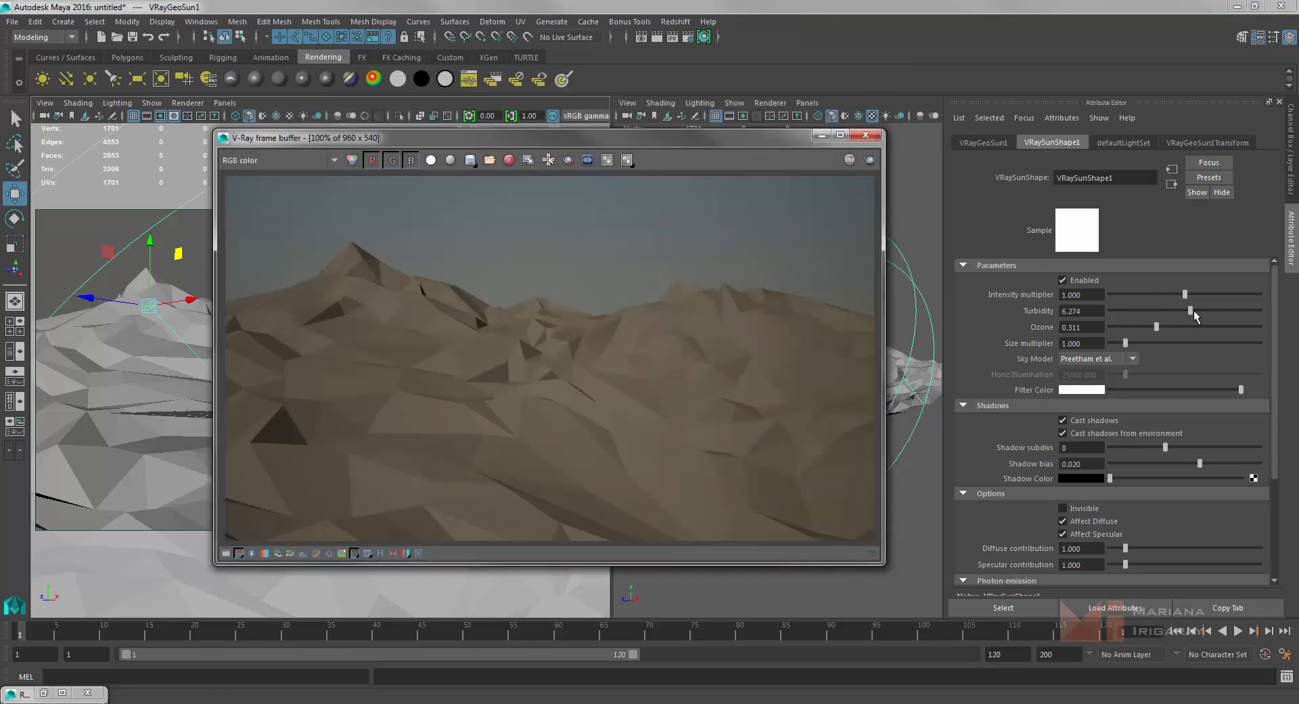
Set the V-Ray sun's Turbidity to about 3.79 and its Ozone to about 0.178, rendering the camera view after each change.
{"action": "left_click_drag", "start_coordinate": [1195, 312], "coordinate": [1142, 312]}
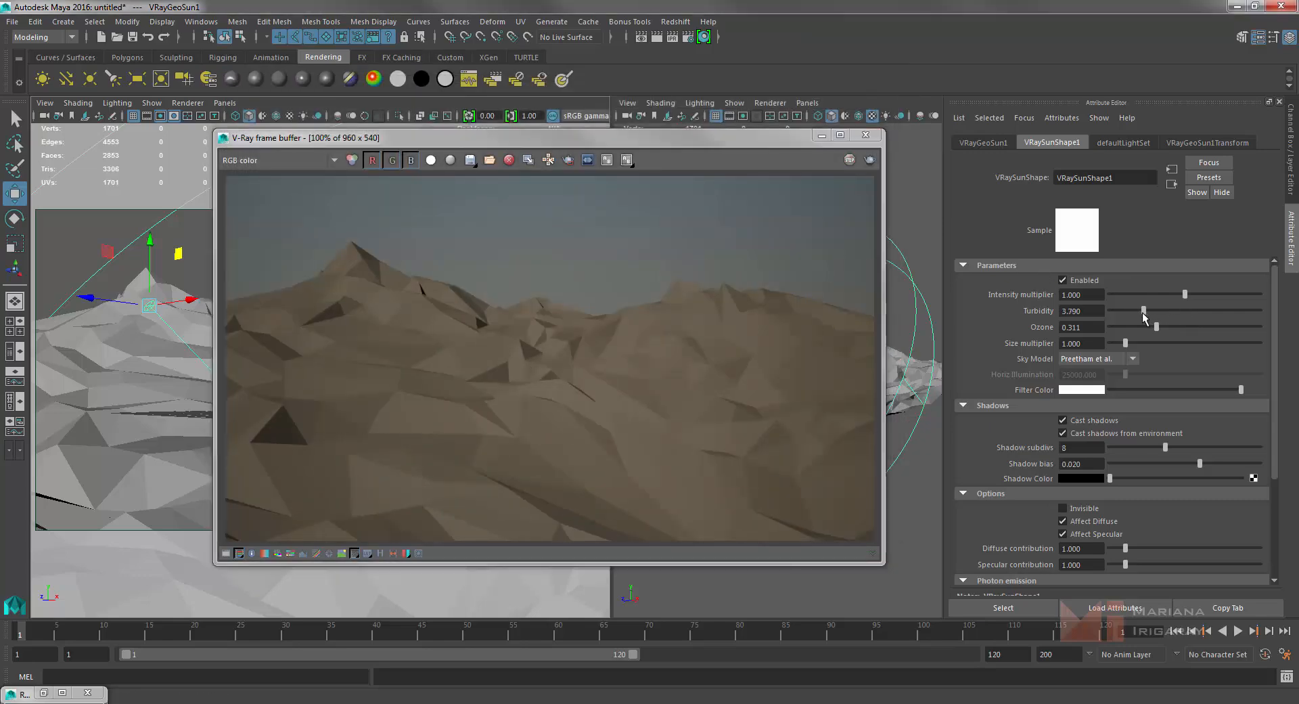
{"action": "left_click", "coordinate": [871, 160]}
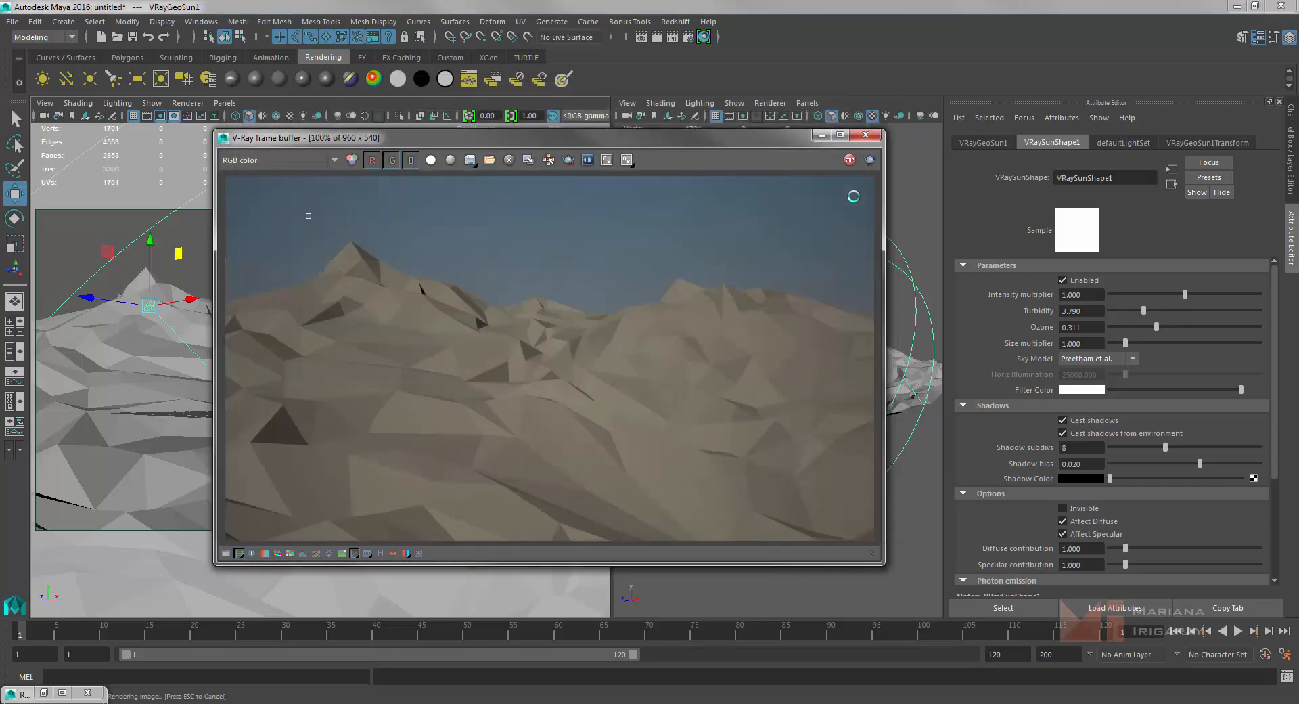
{"action": "left_click_drag", "start_coordinate": [1157, 327], "coordinate": [1138, 327]}
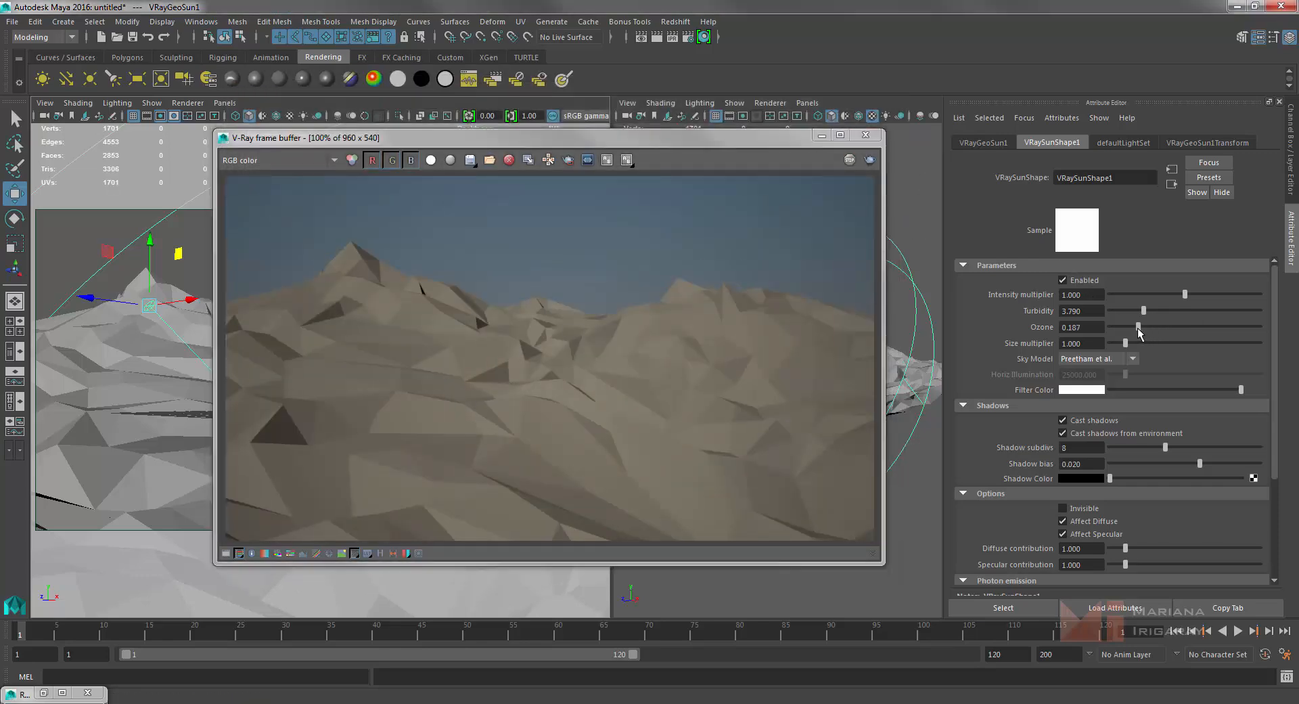
{"action": "left_click", "coordinate": [871, 161]}
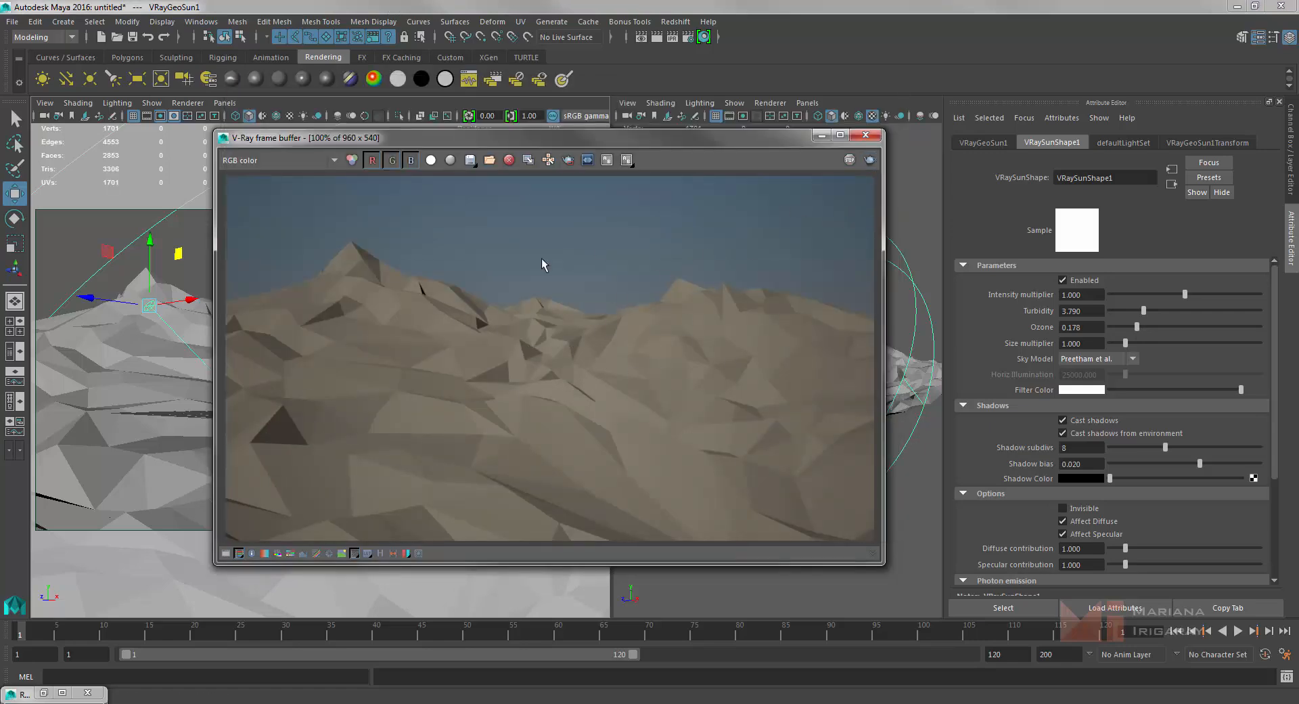
Move the render window aside, select the camera in the perspective view and show its Extra VRay Attributes.
{"action": "left_click_drag", "start_coordinate": [681, 144], "coordinate": [507, 120]}
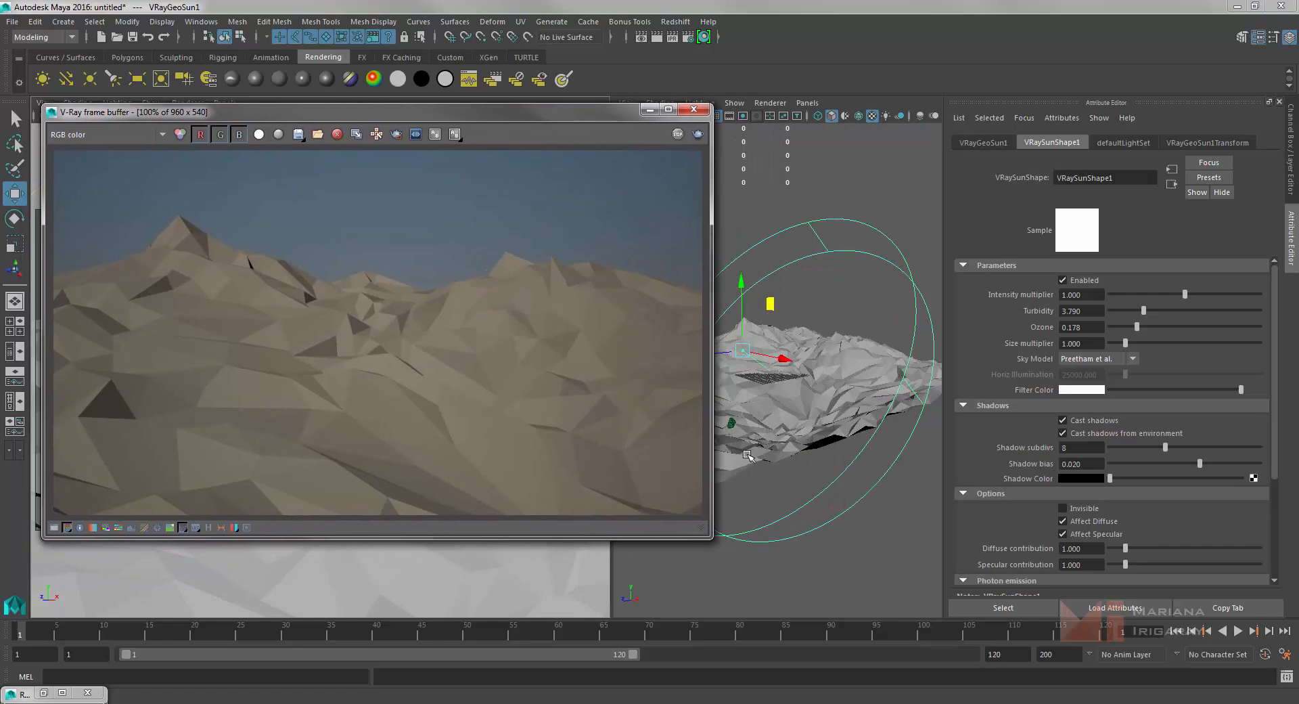
{"action": "left_click", "coordinate": [730, 423]}
{"action": "left_click", "coordinate": [731, 424]}
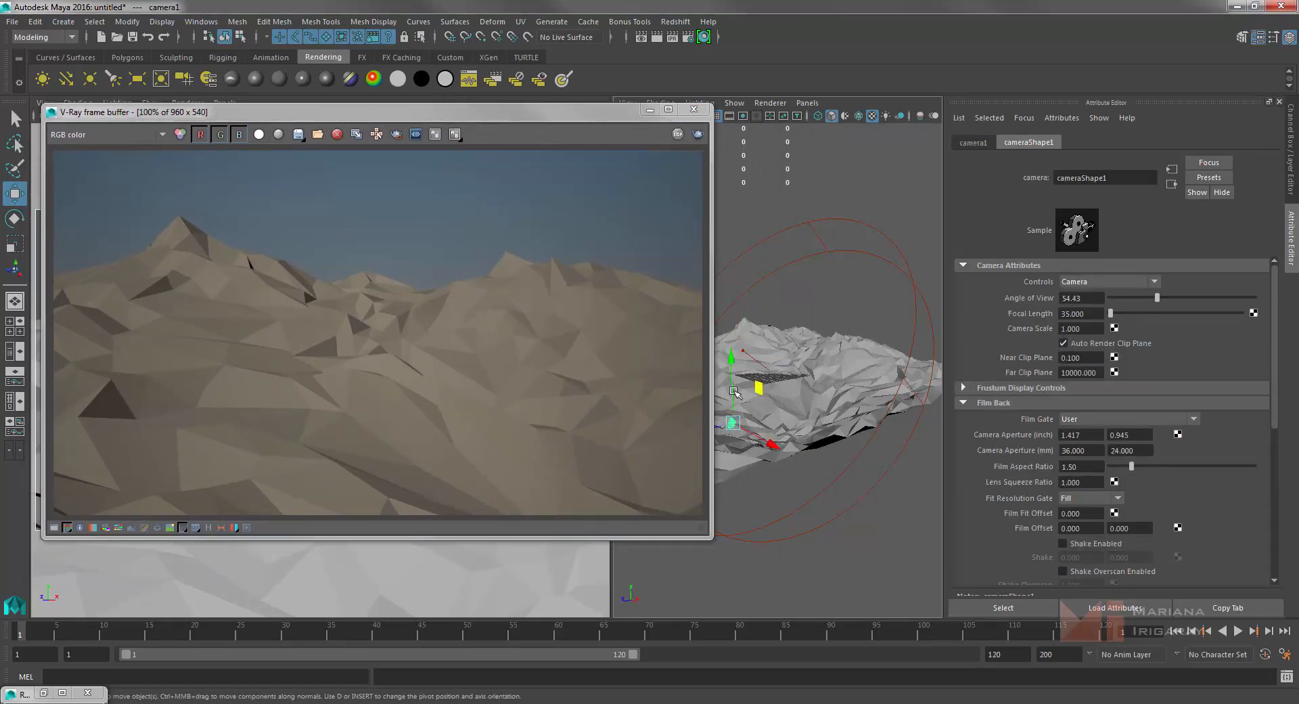
{"action": "left_click", "coordinate": [962, 266]}
{"action": "left_click", "coordinate": [962, 296]}
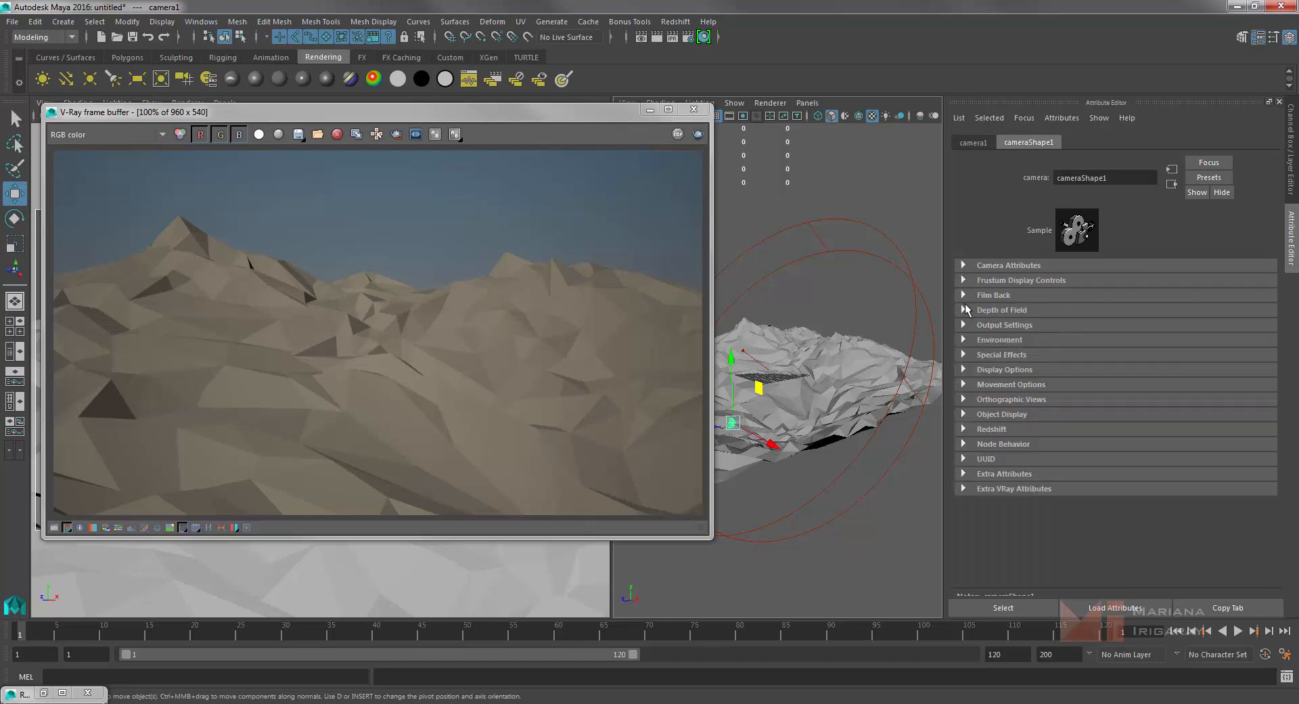
{"action": "left_click", "coordinate": [1013, 490]}
{"action": "scroll", "coordinate": [1083, 454], "scroll_direction": "down", "scroll_amount": 3}
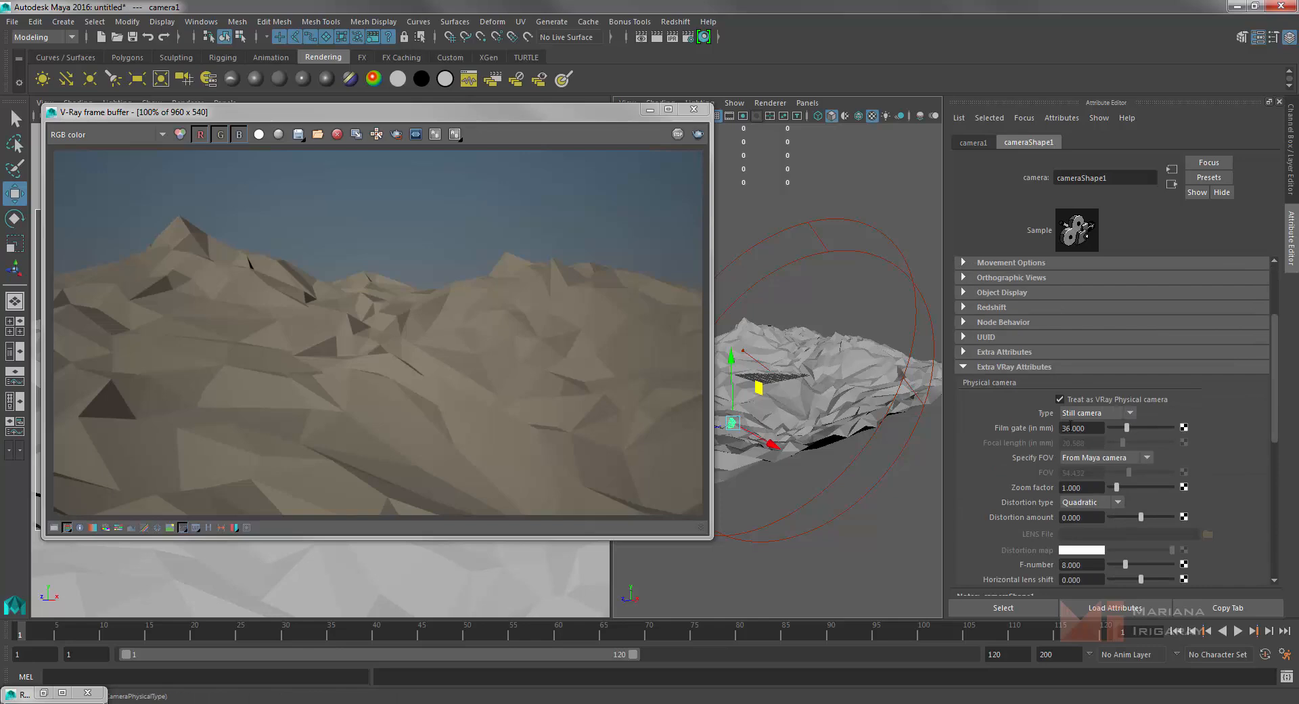
{"action": "scroll", "coordinate": [1106, 416], "scroll_direction": "down", "scroll_amount": 2}
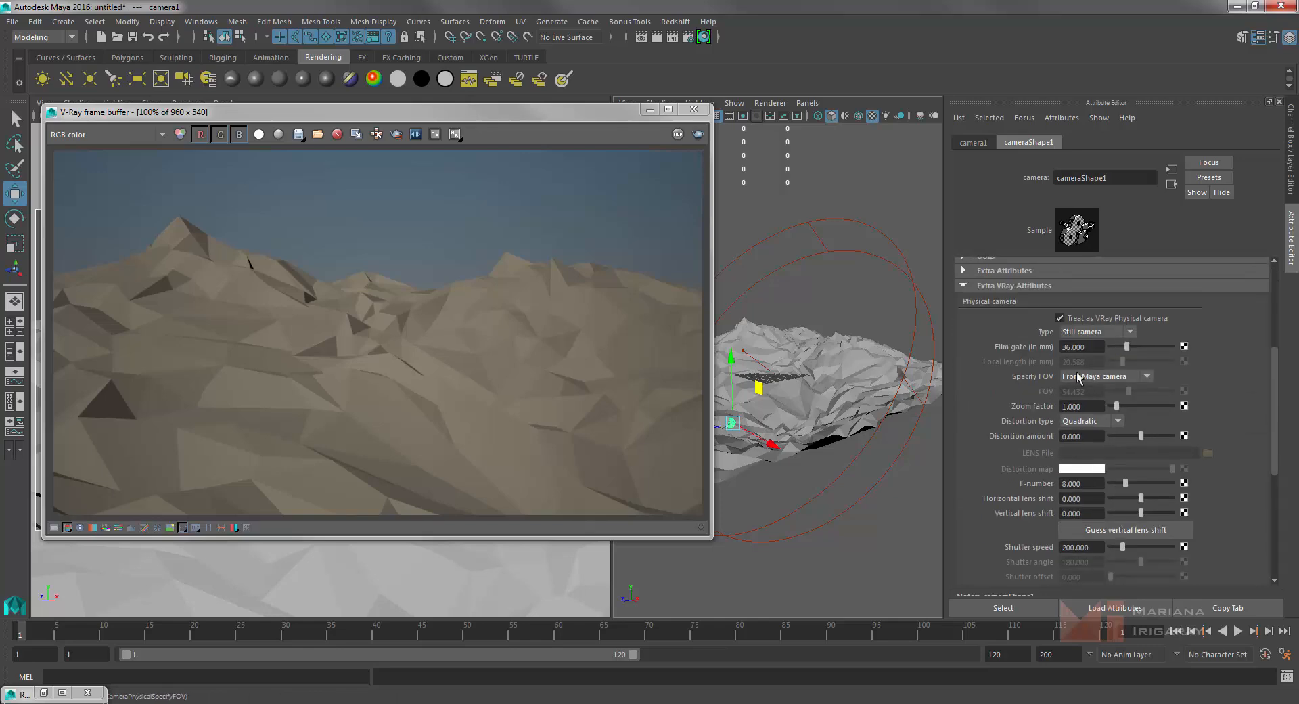
Set the physical camera's Film gate to 30 mm and render the camera view.
{"action": "left_click", "coordinate": [1083, 347]}
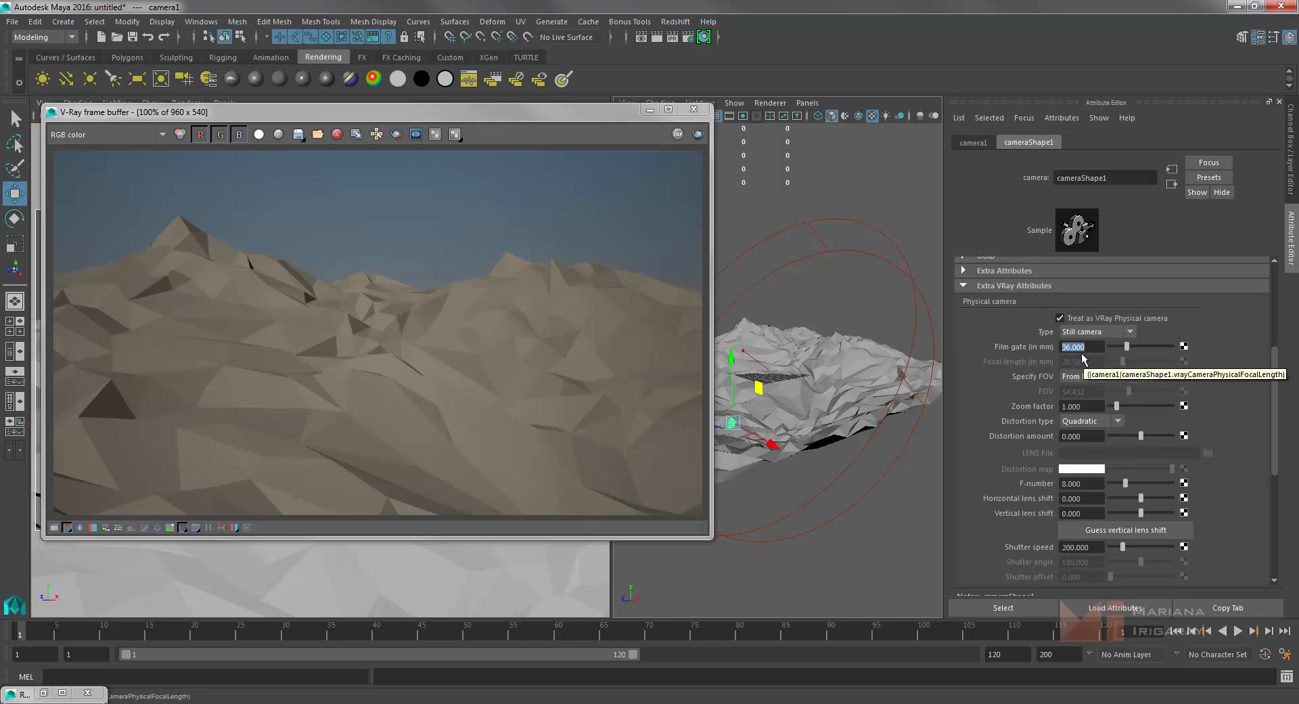
{"action": "type", "text": "30"}
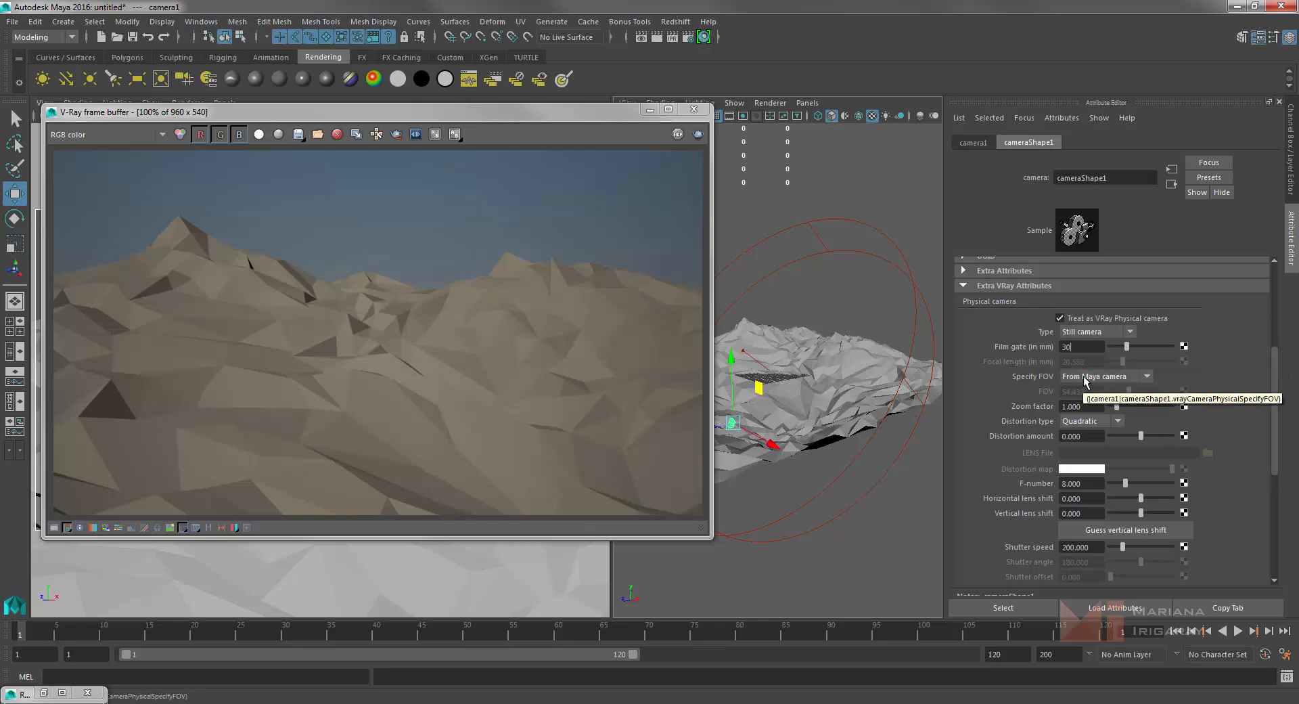
{"action": "key", "text": "Return"}
{"action": "left_click", "coordinate": [699, 134]}
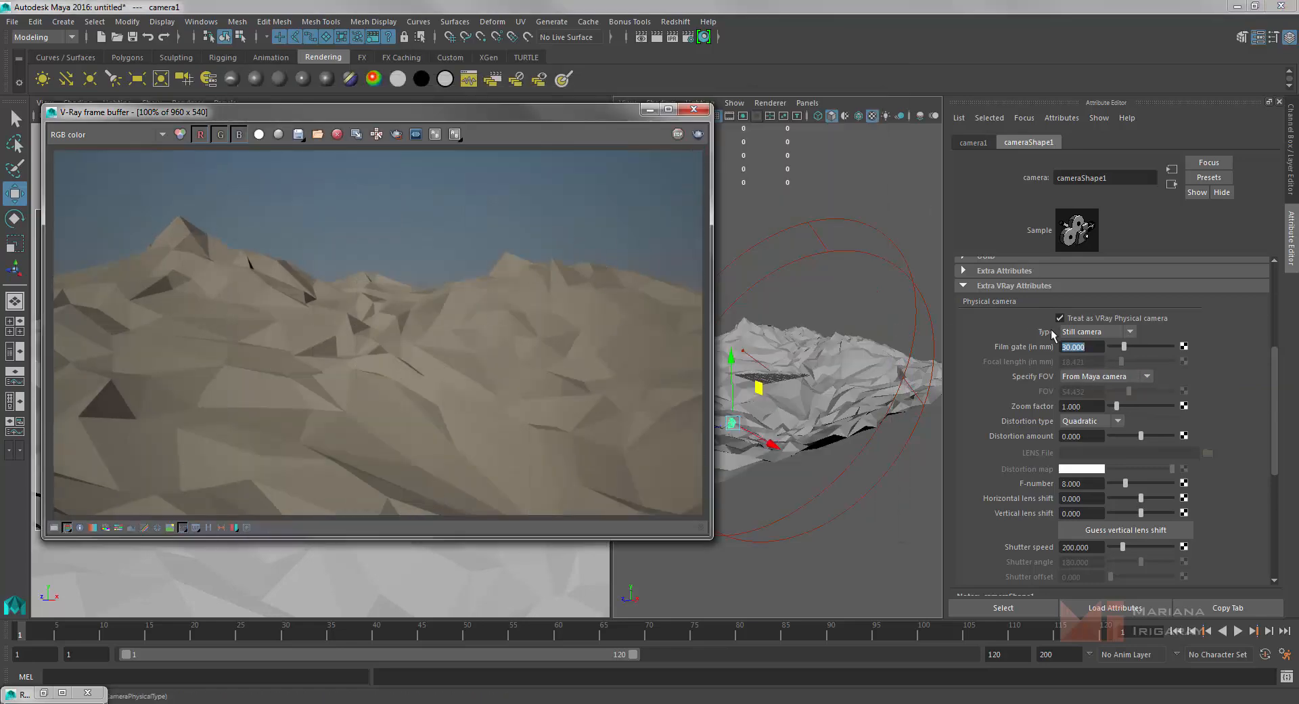
Try the Specify option for the physical camera's Specify FOV setting, and return it to From Maya camera.
{"action": "left_click", "coordinate": [1081, 377]}
{"action": "left_click", "coordinate": [1076, 405]}
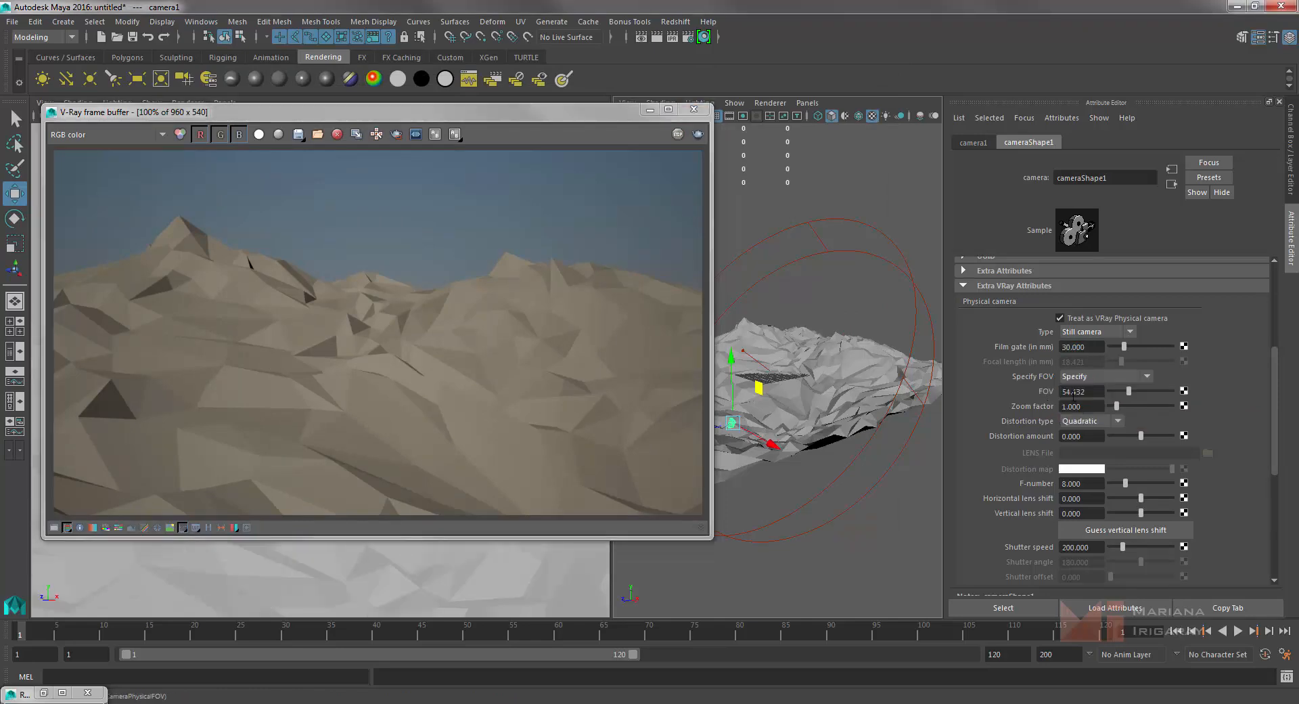
{"action": "left_click", "coordinate": [1087, 379]}
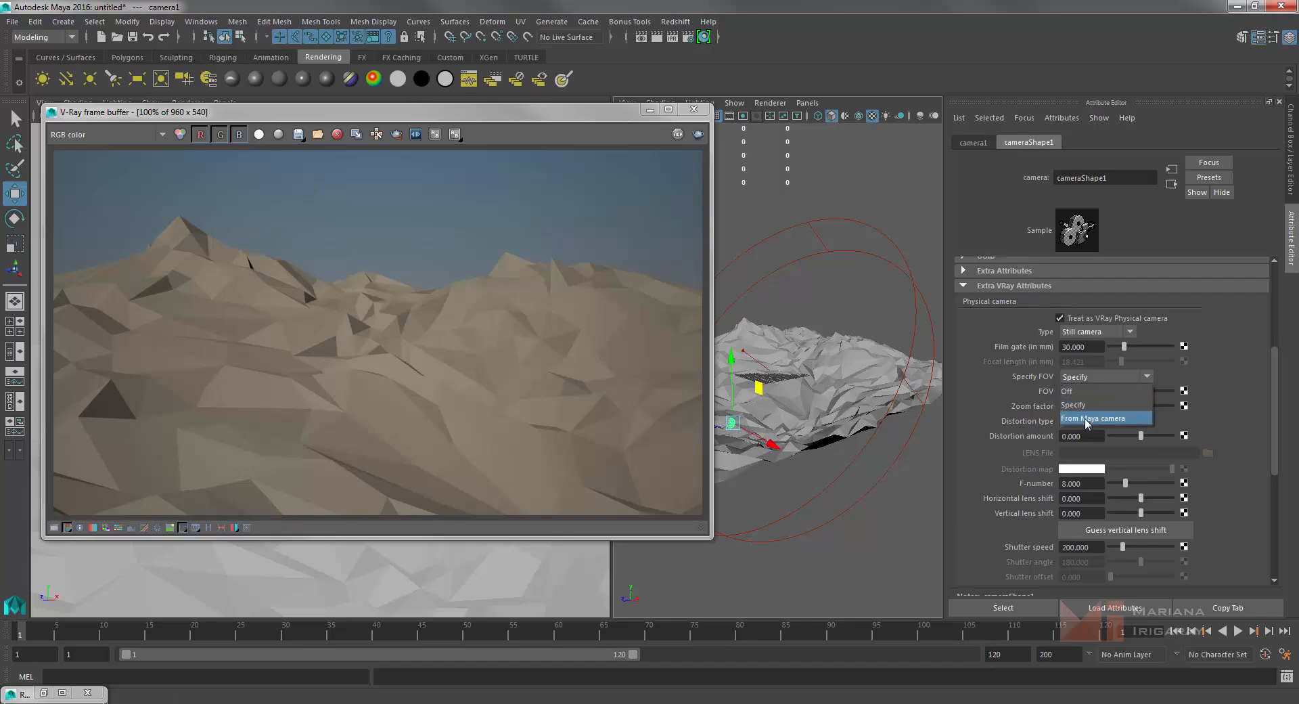
{"action": "left_click", "coordinate": [1085, 419]}
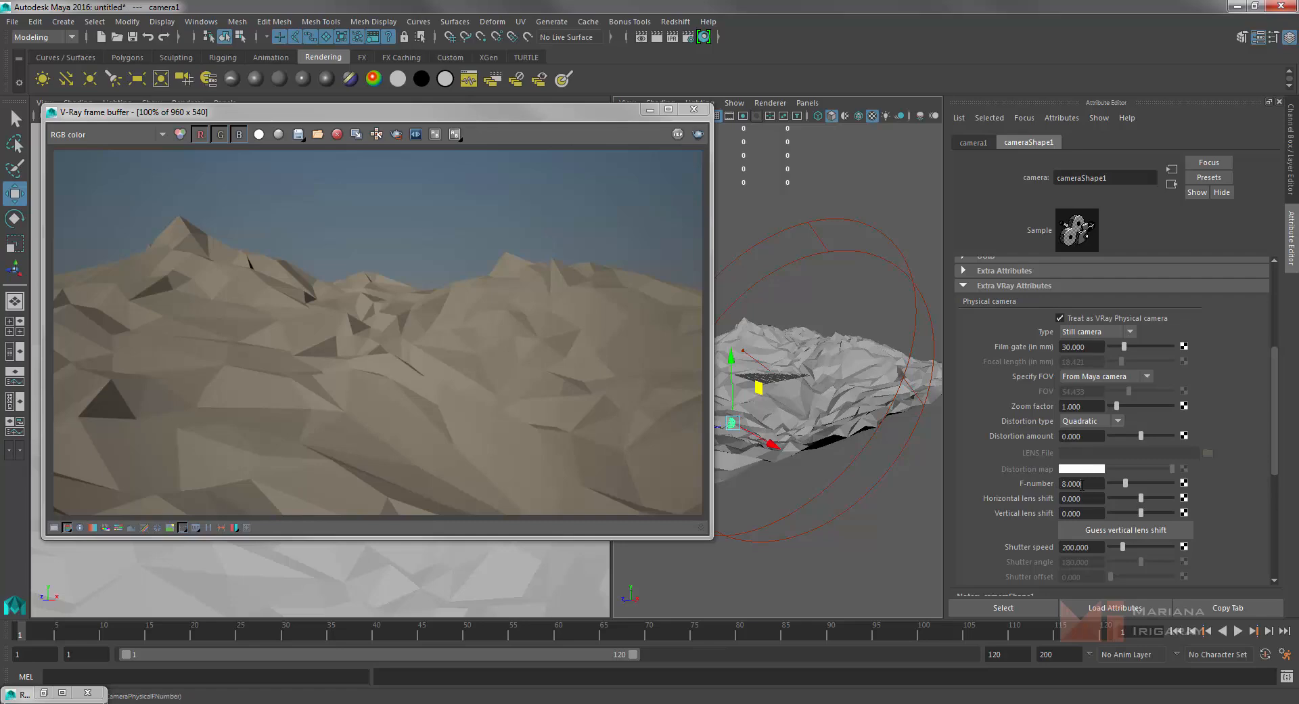
Set the physical camera's F-number to 4.8 and render the camera view with the new exposure.
{"action": "left_click_drag", "start_coordinate": [1081, 483], "coordinate": [1021, 482]}
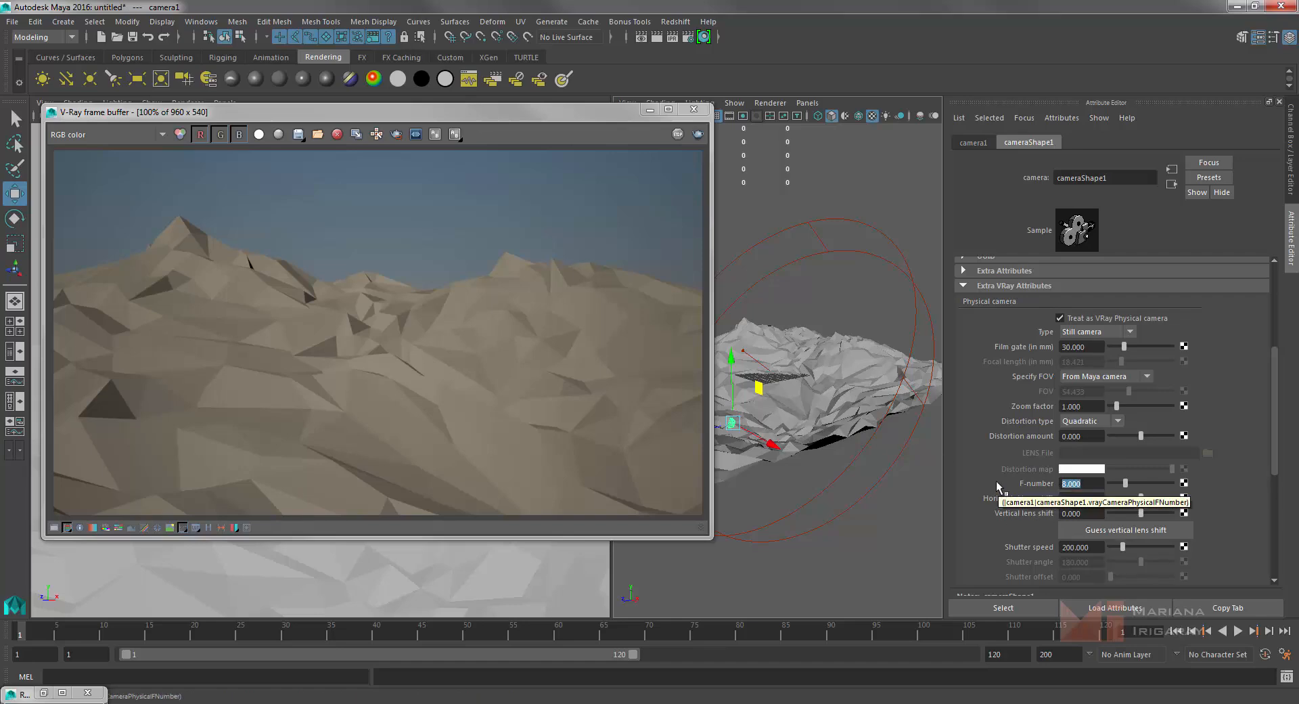
{"action": "left_click_drag", "start_coordinate": [1089, 547], "coordinate": [1040, 566]}
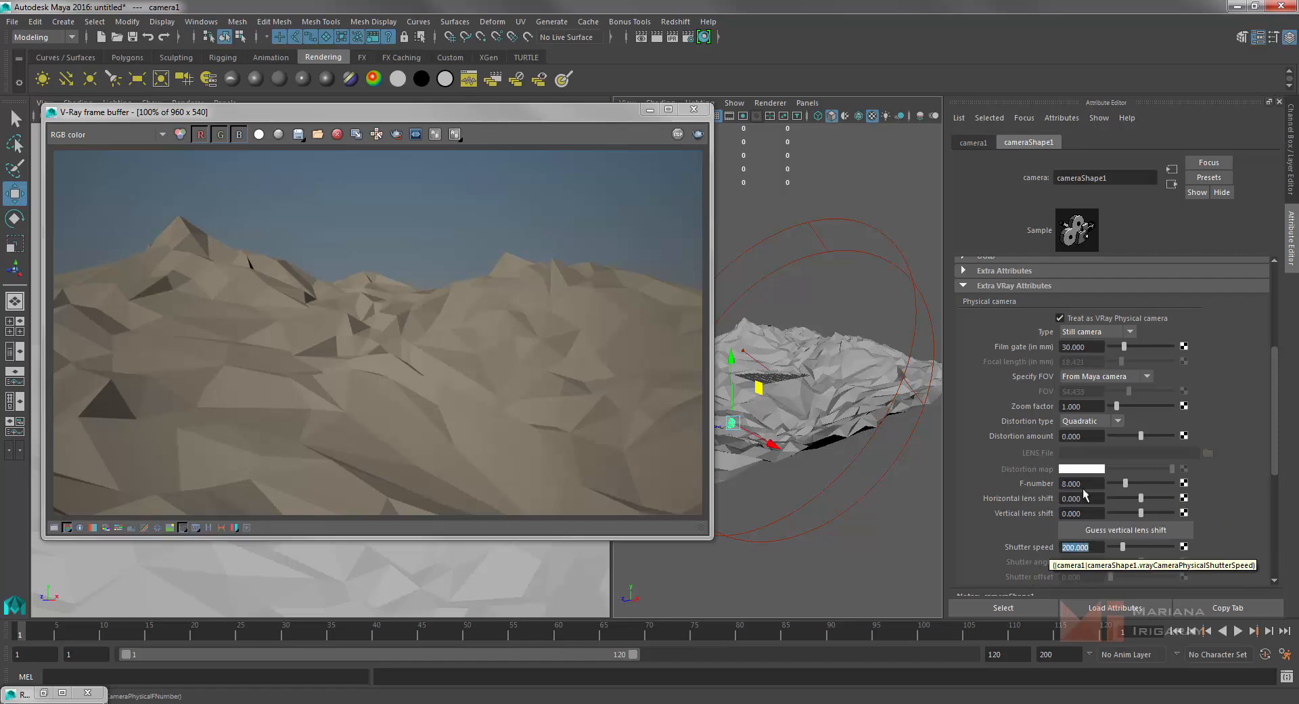
{"action": "left_click_drag", "start_coordinate": [1082, 484], "coordinate": [1028, 492]}
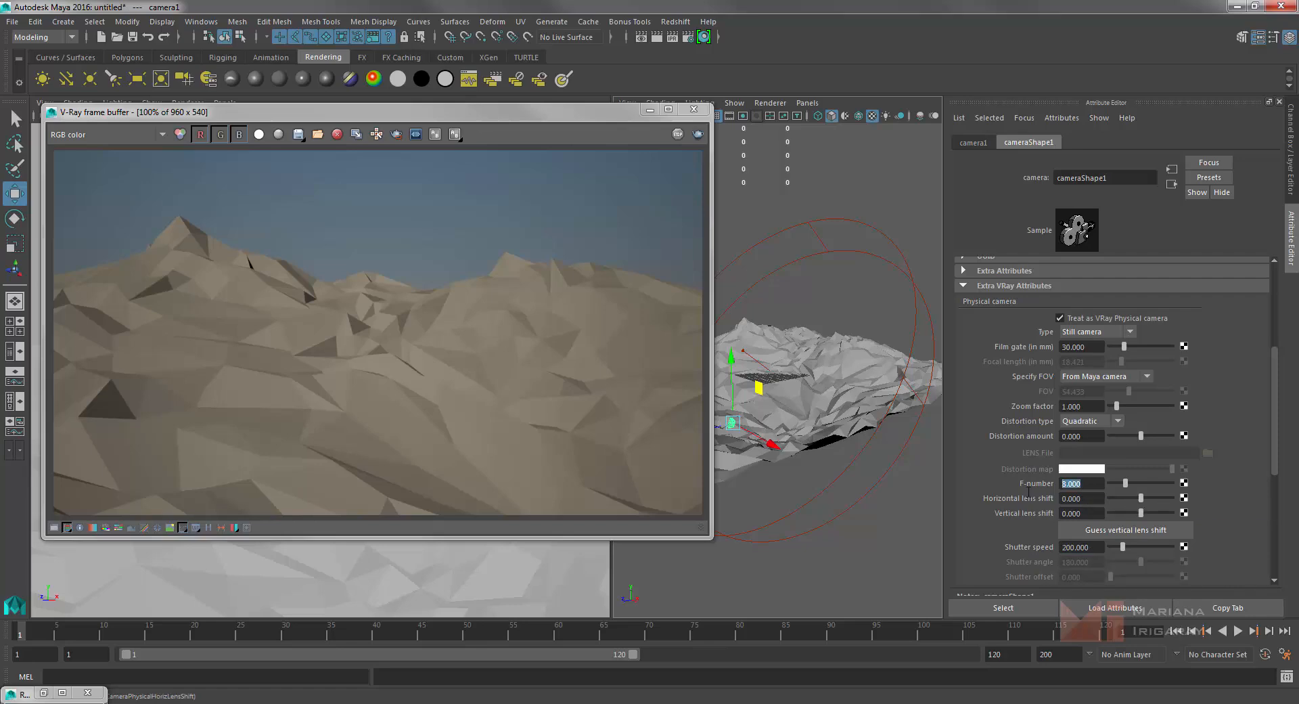
{"action": "type", "text": "6"}
{"action": "key", "text": "Return"}
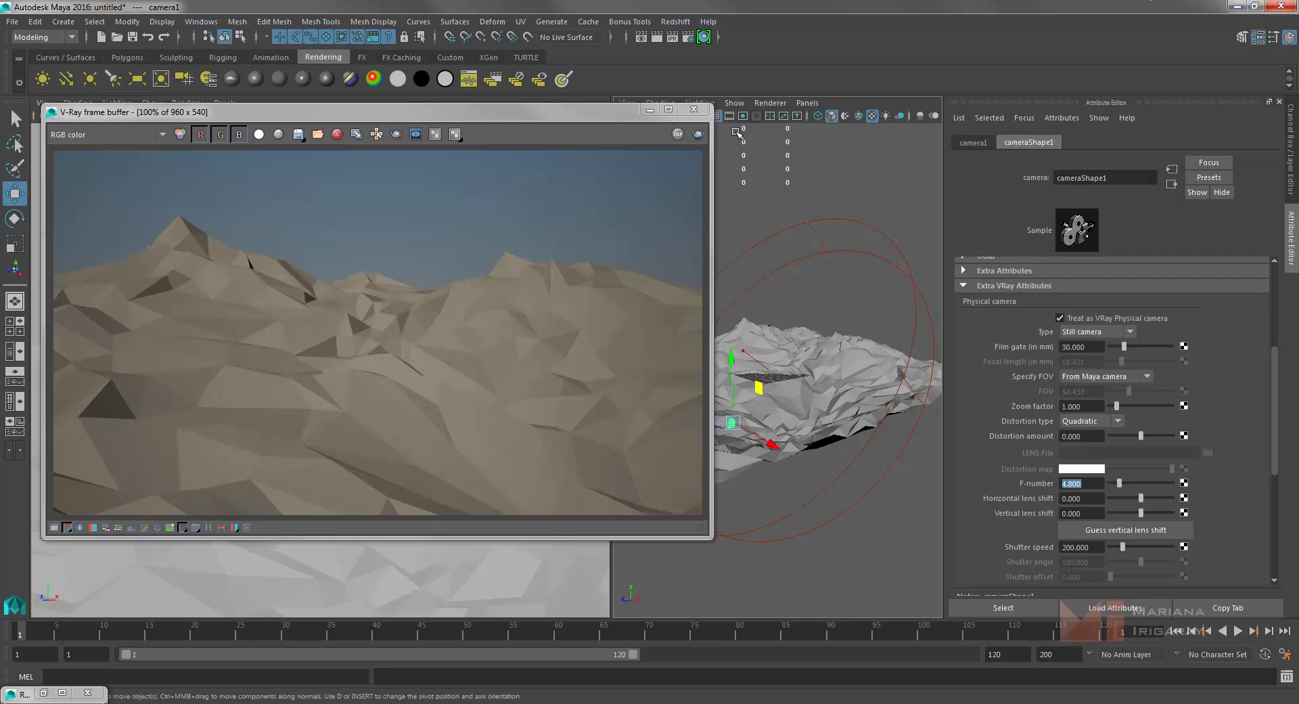
{"action": "left_click", "coordinate": [698, 134]}
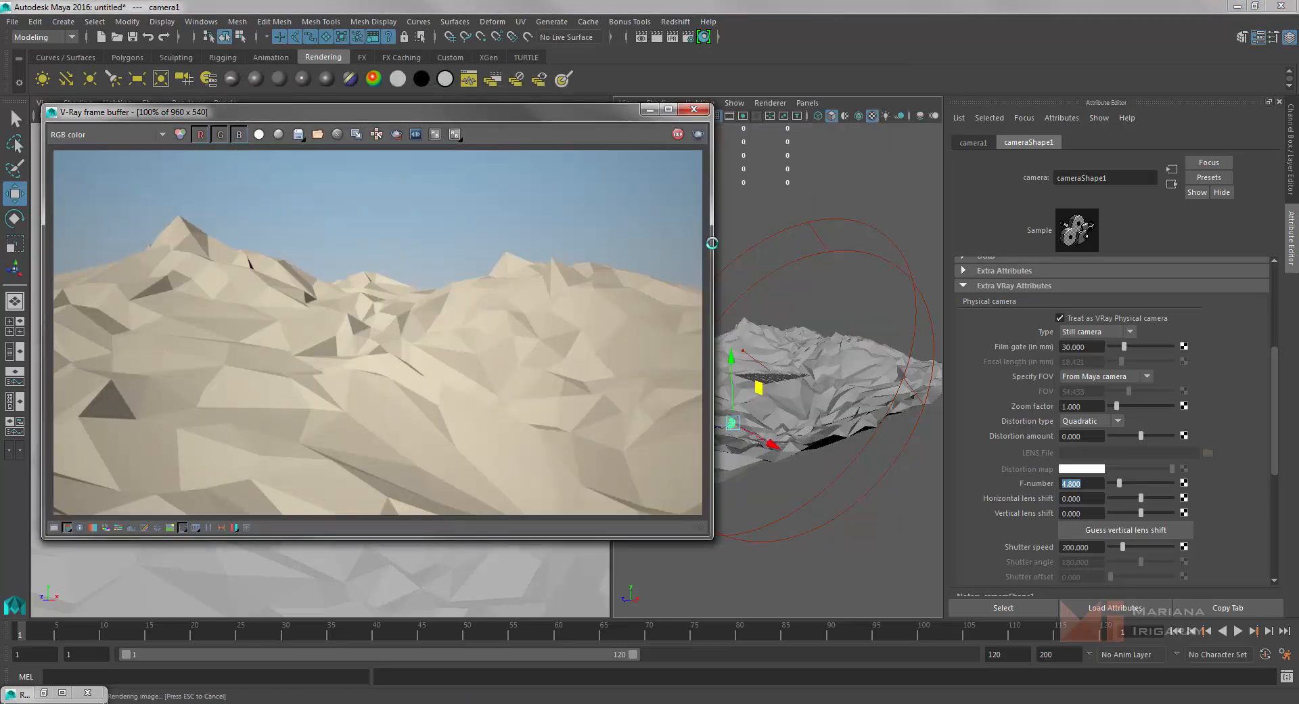
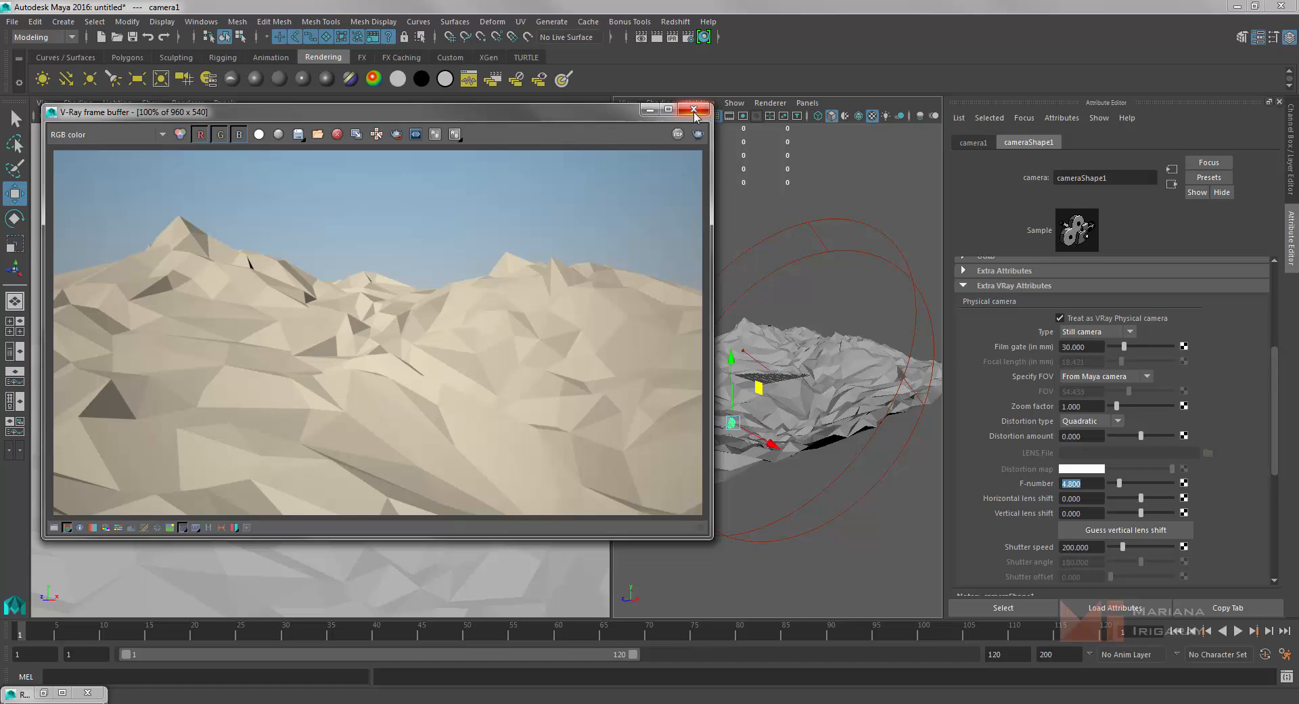
Close the current render, move the camera farther back from the terrain, and render the camera view again.
{"action": "left_click", "coordinate": [694, 111]}
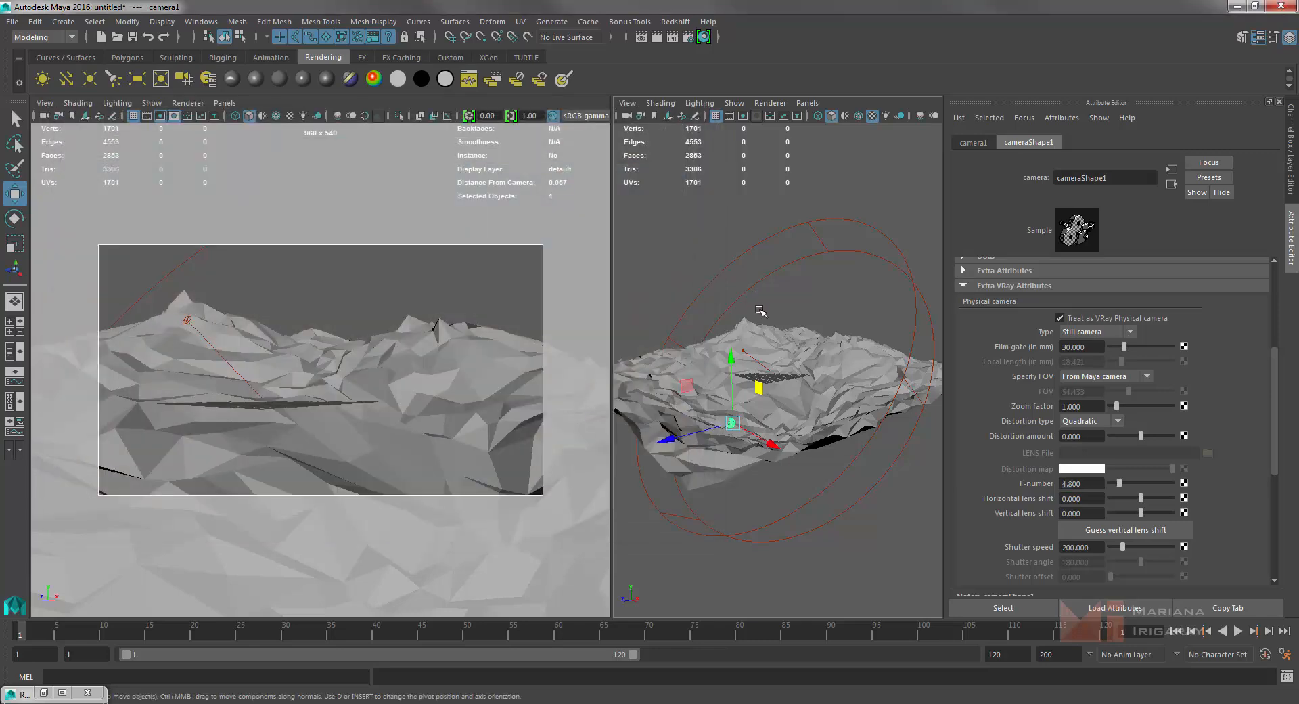
{"action": "left_click", "coordinate": [731, 421]}
{"action": "left_click_drag", "start_coordinate": [749, 411], "coordinate": [756, 582], "text": "alt"}
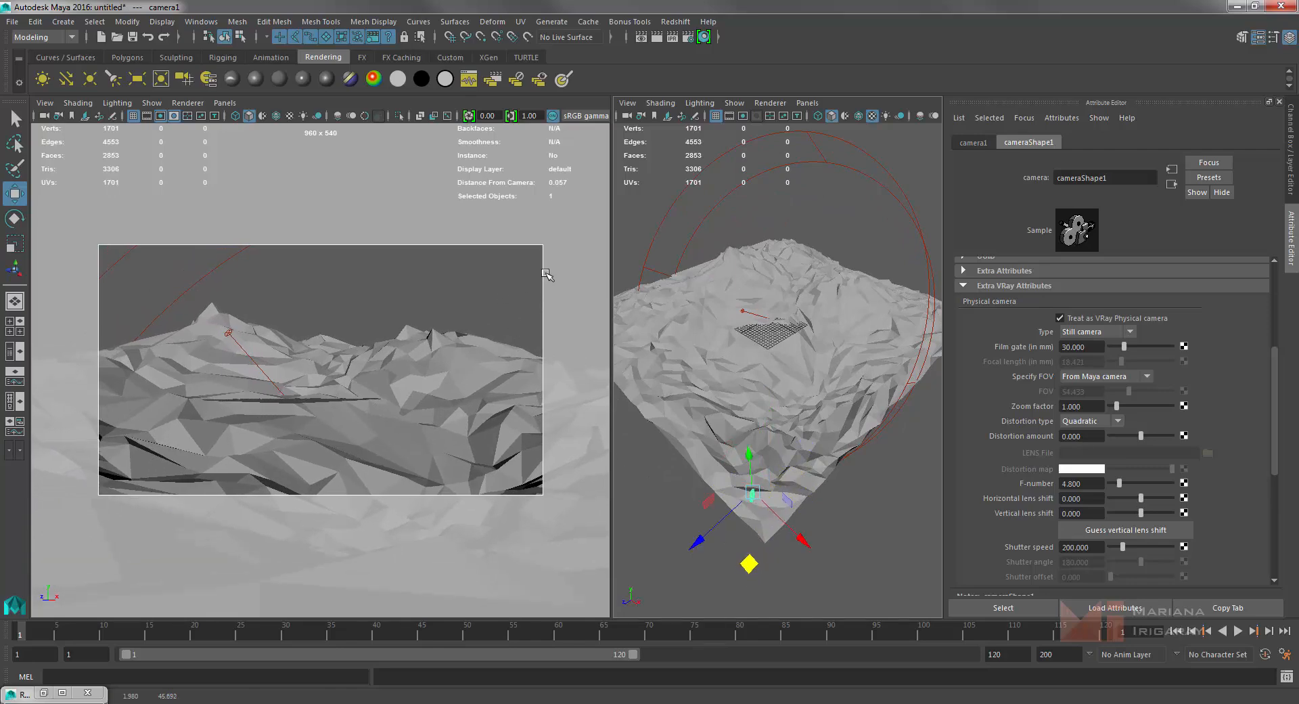
{"action": "left_click", "coordinate": [641, 37]}
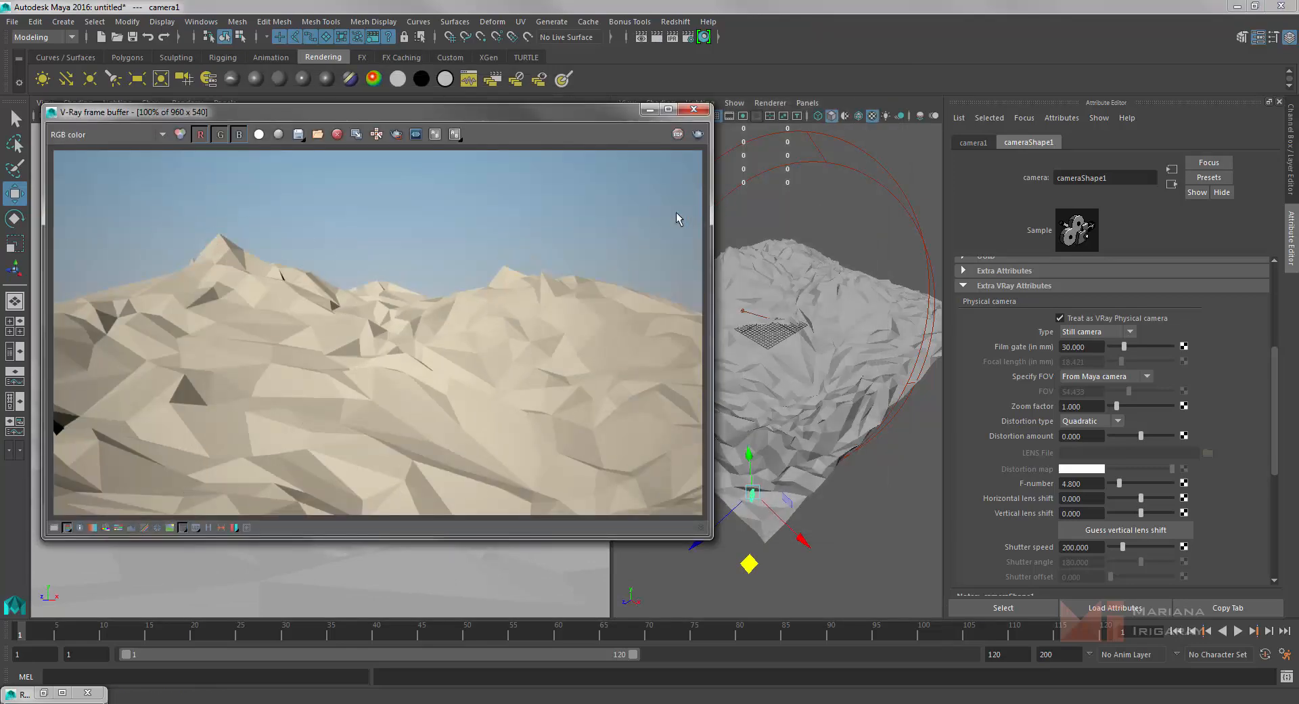
{"action": "left_click", "coordinate": [703, 112]}
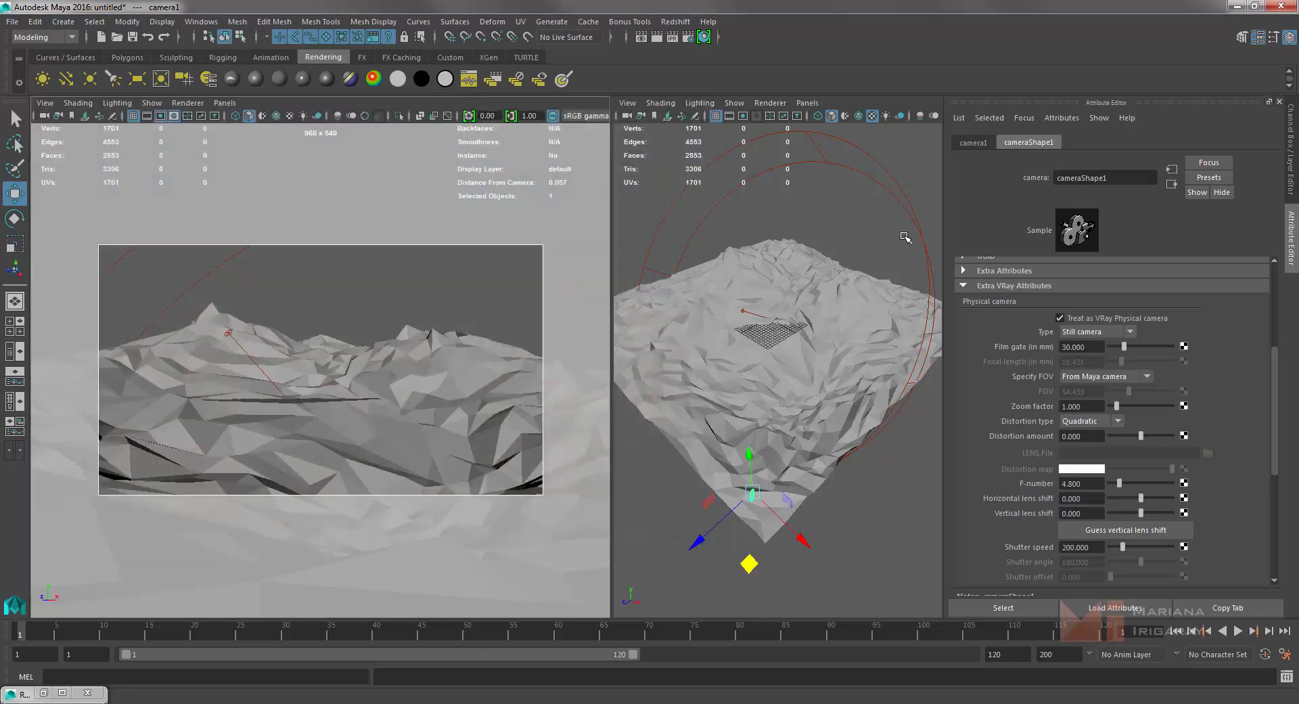
Select the terrain, view the orange faceted and desert mountain low poly reference images in the browser, and return to Maya.
{"action": "left_click", "coordinate": [806, 290]}
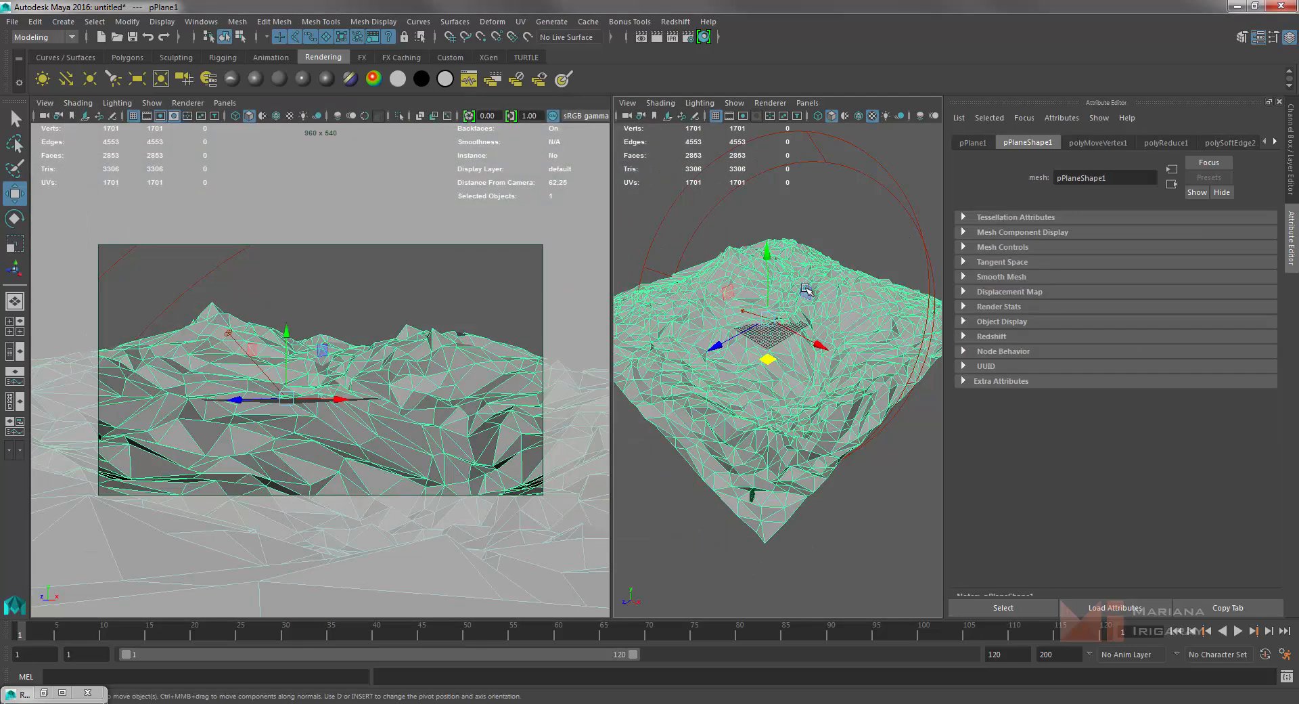
{"action": "left_click", "coordinate": [161, 703]}
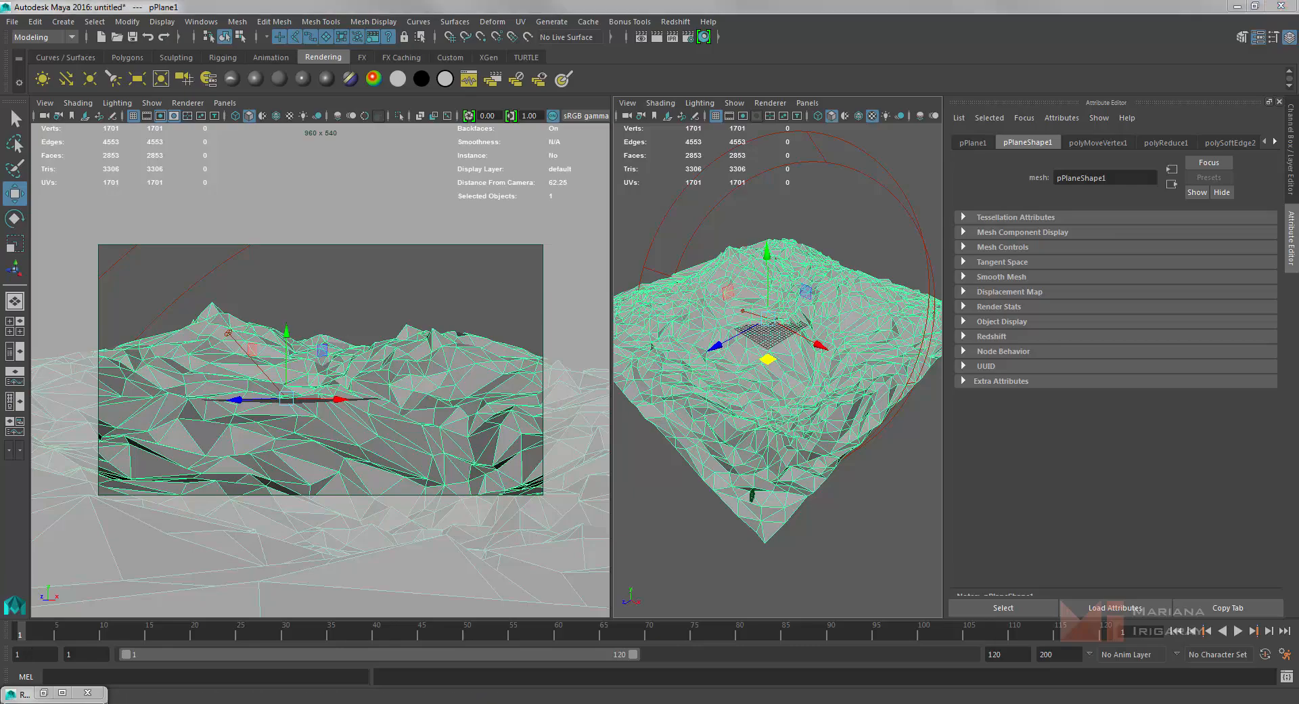
{"action": "left_click", "coordinate": [224, 649]}
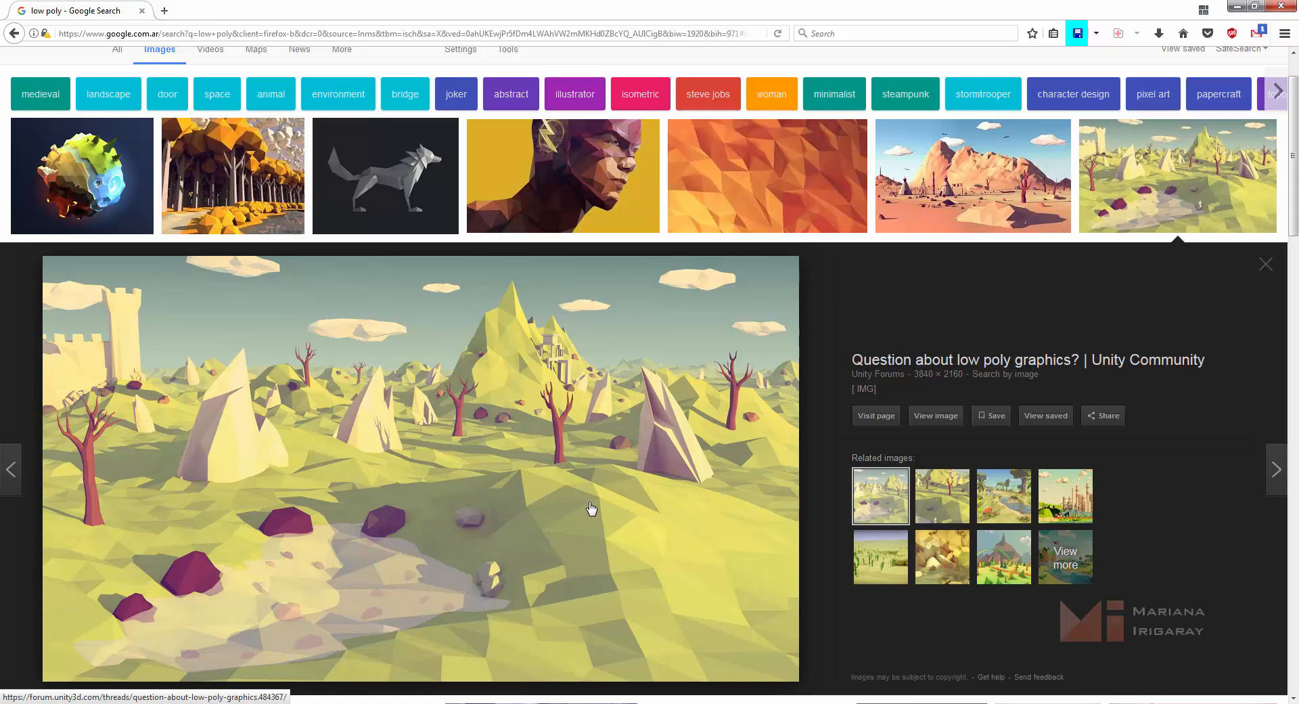
{"action": "left_click", "coordinate": [772, 162]}
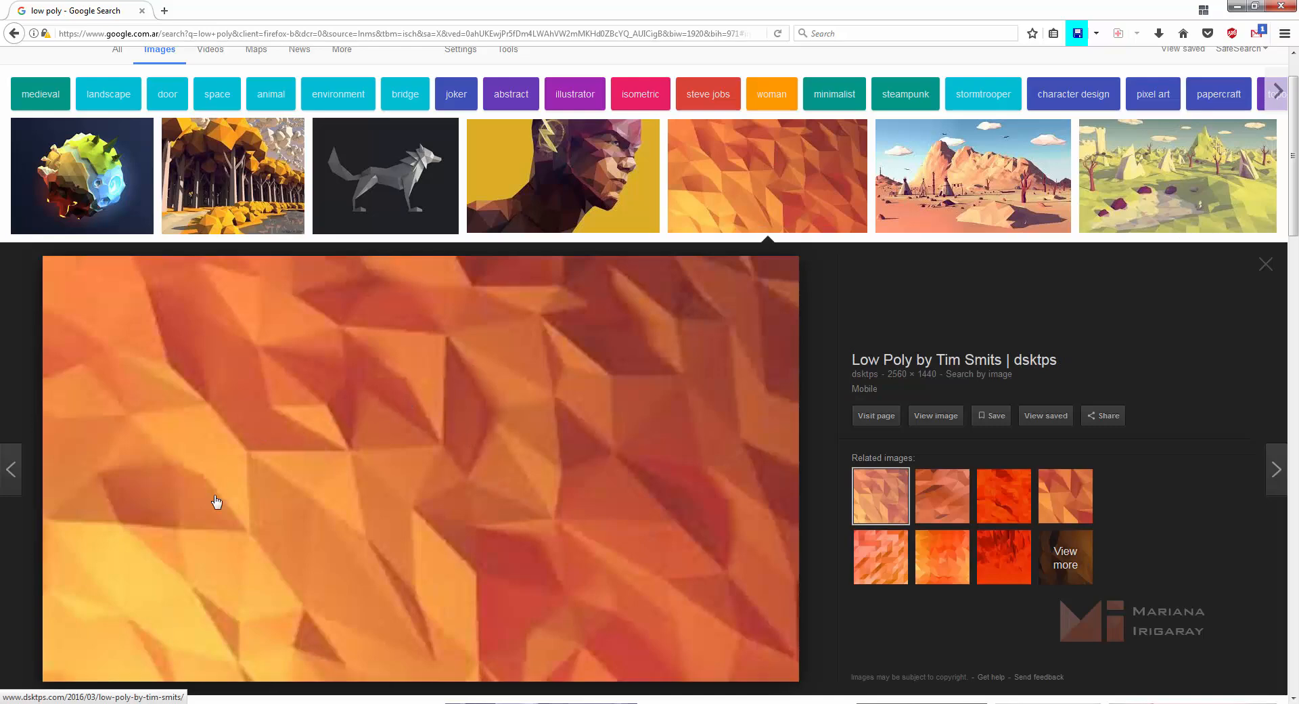
{"action": "left_click", "coordinate": [989, 198]}
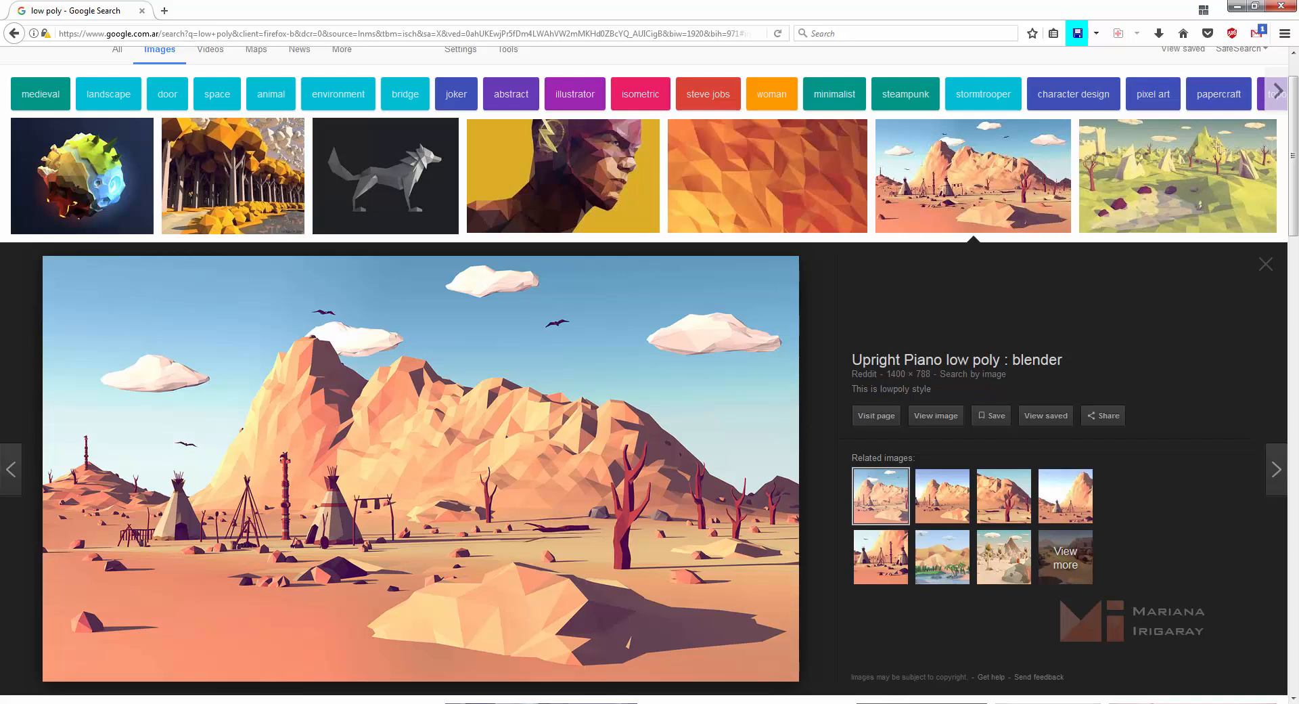
{"action": "mouse_move", "coordinate": [437, 698]}
{"action": "left_click", "coordinate": [482, 634]}
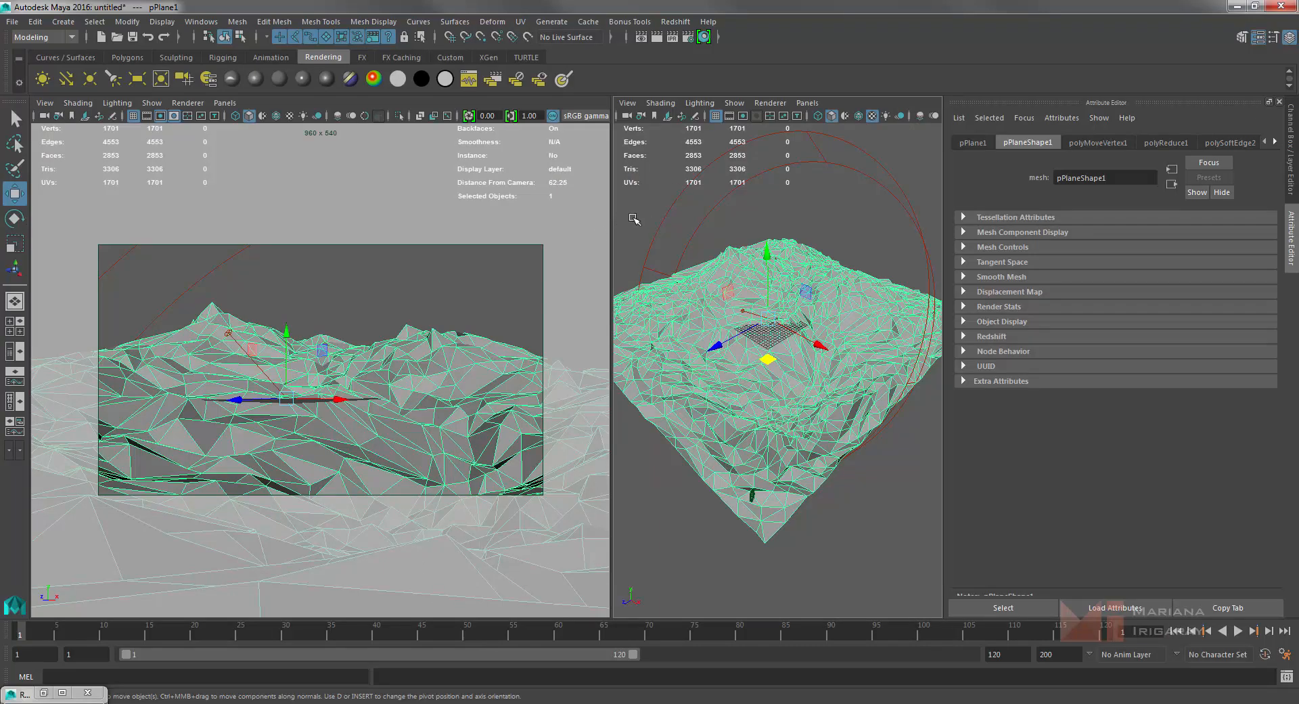
Open the Hypershade and create a VRay Mtl node in the work area.
{"action": "left_click", "coordinate": [704, 37]}
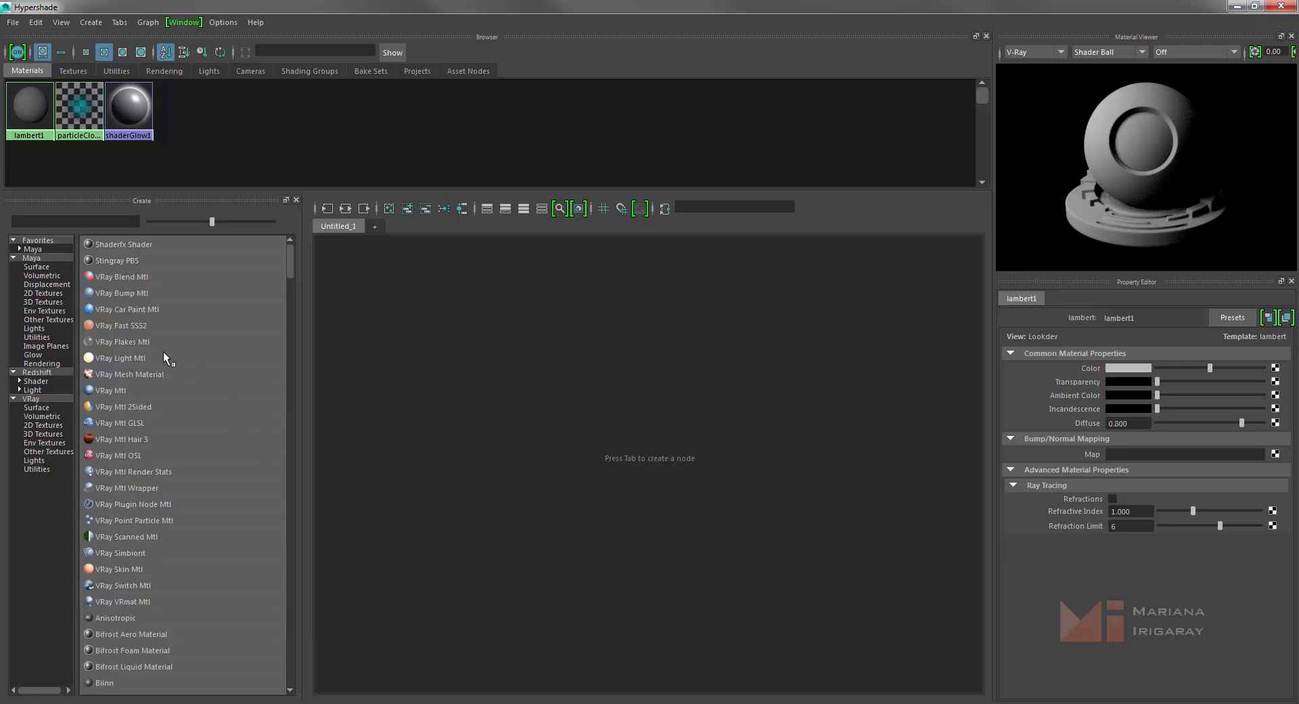
{"action": "left_click_drag", "start_coordinate": [128, 393], "coordinate": [753, 409]}
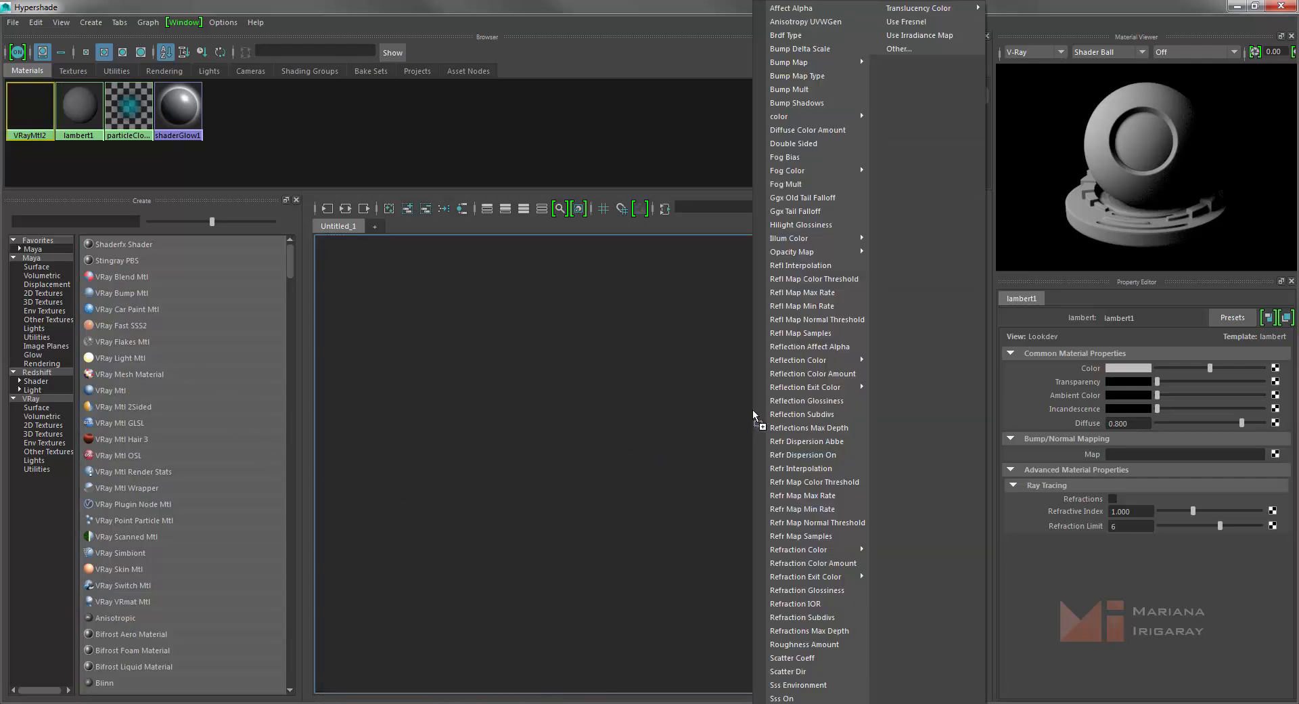
{"action": "left_click", "coordinate": [676, 421]}
{"action": "scroll", "coordinate": [766, 410], "scroll_direction": "up", "scroll_amount": 5}
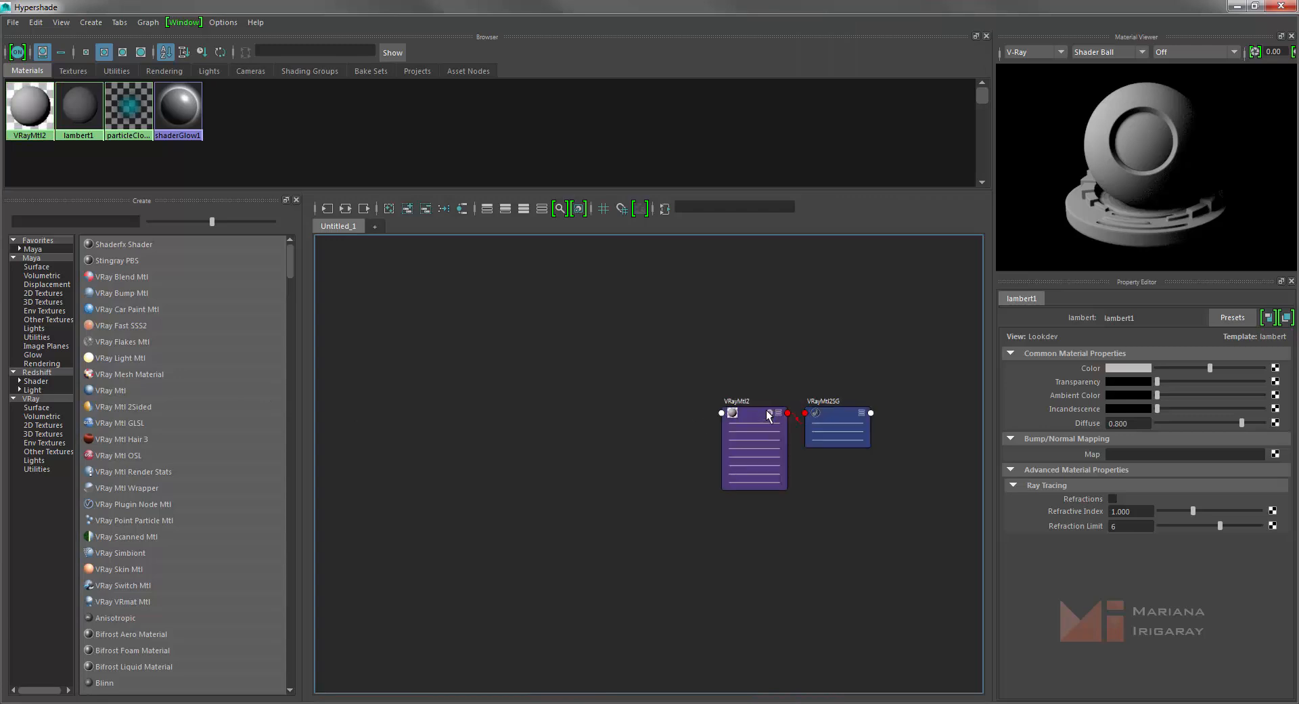
{"action": "left_click_drag", "start_coordinate": [748, 418], "coordinate": [719, 408]}
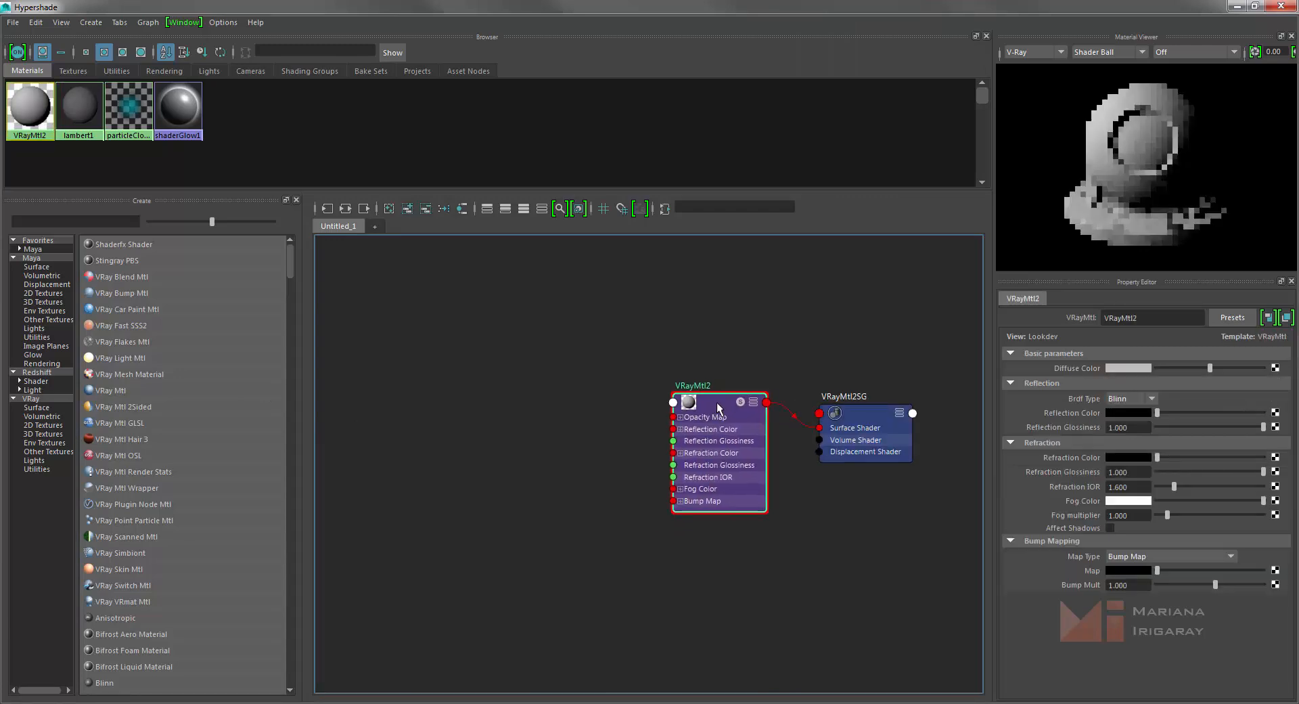
Rename the new VRay Mtl material as suelo.
{"action": "left_click", "coordinate": [1145, 318]}
{"action": "left_click", "coordinate": [1011, 352]}
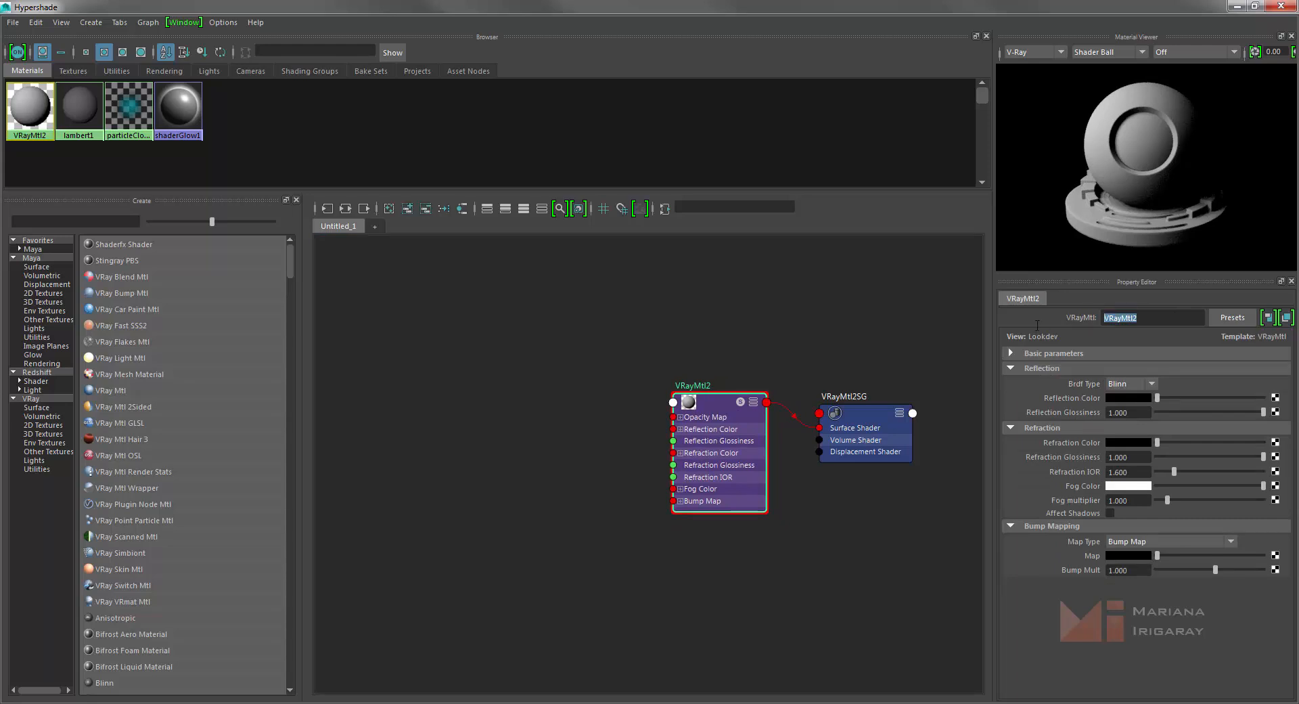
{"action": "type", "text": "suelo"}
{"action": "key", "text": "Return"}
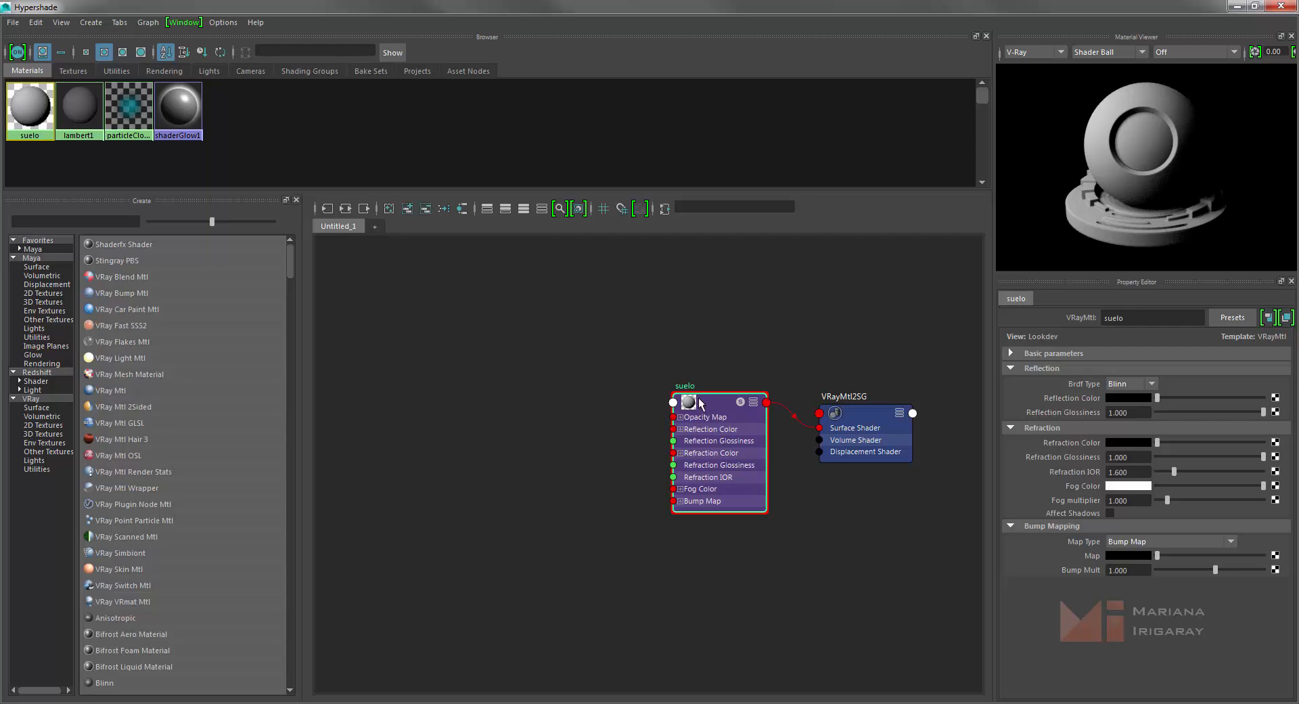
{"action": "left_click_drag", "start_coordinate": [705, 400], "coordinate": [699, 400]}
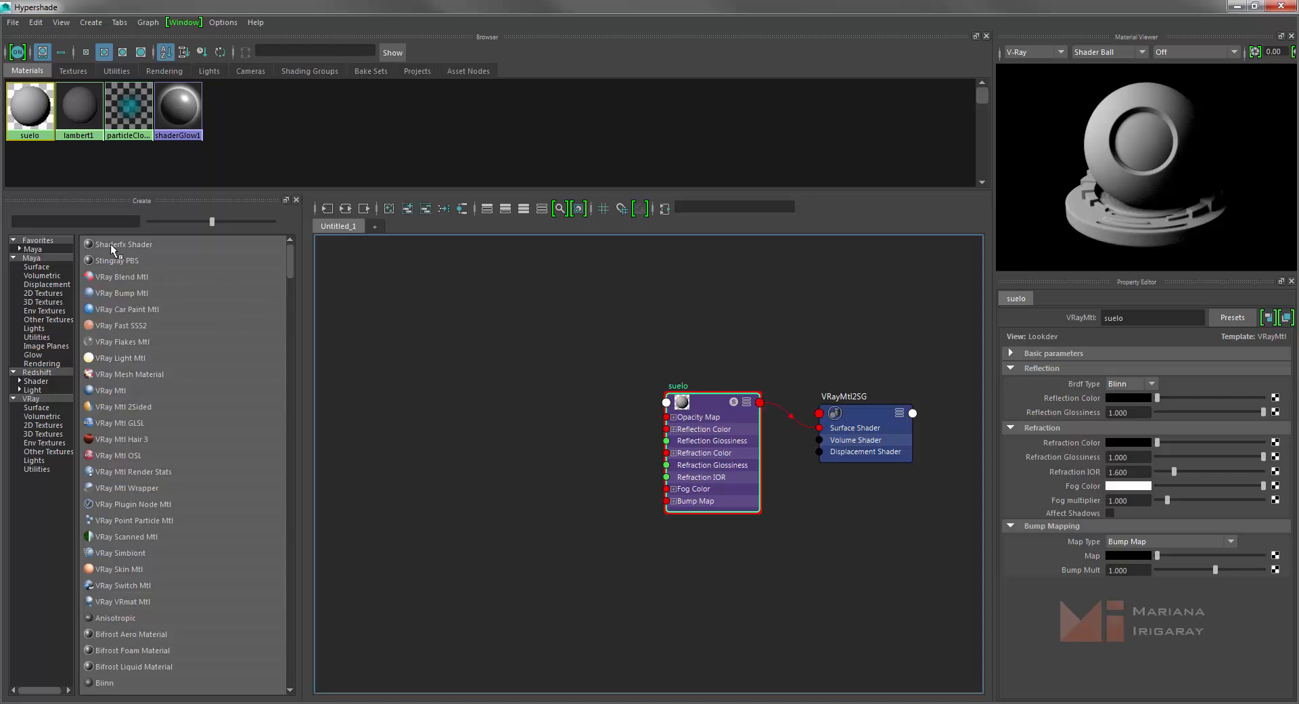
Find and create a Sampler Info node, placing it above and to the left of the suelo material node.
{"action": "left_click", "coordinate": [104, 222]}
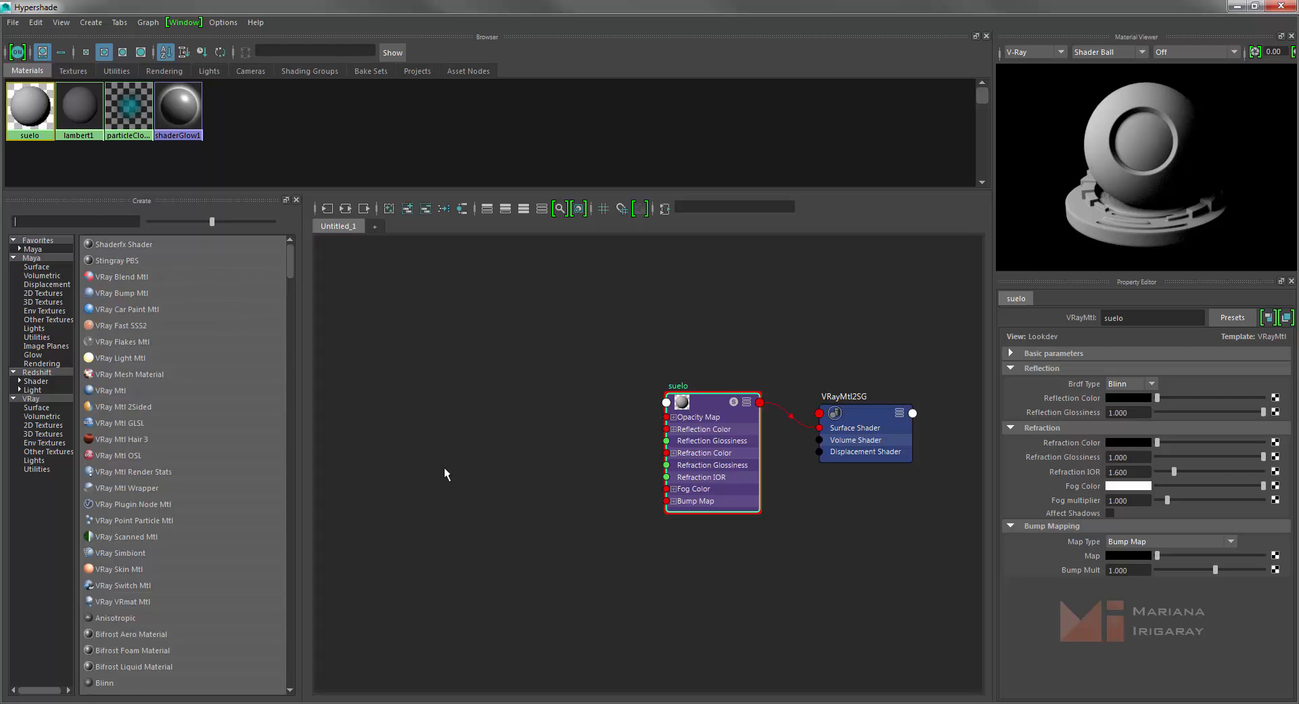
{"action": "type", "text": "sample"}
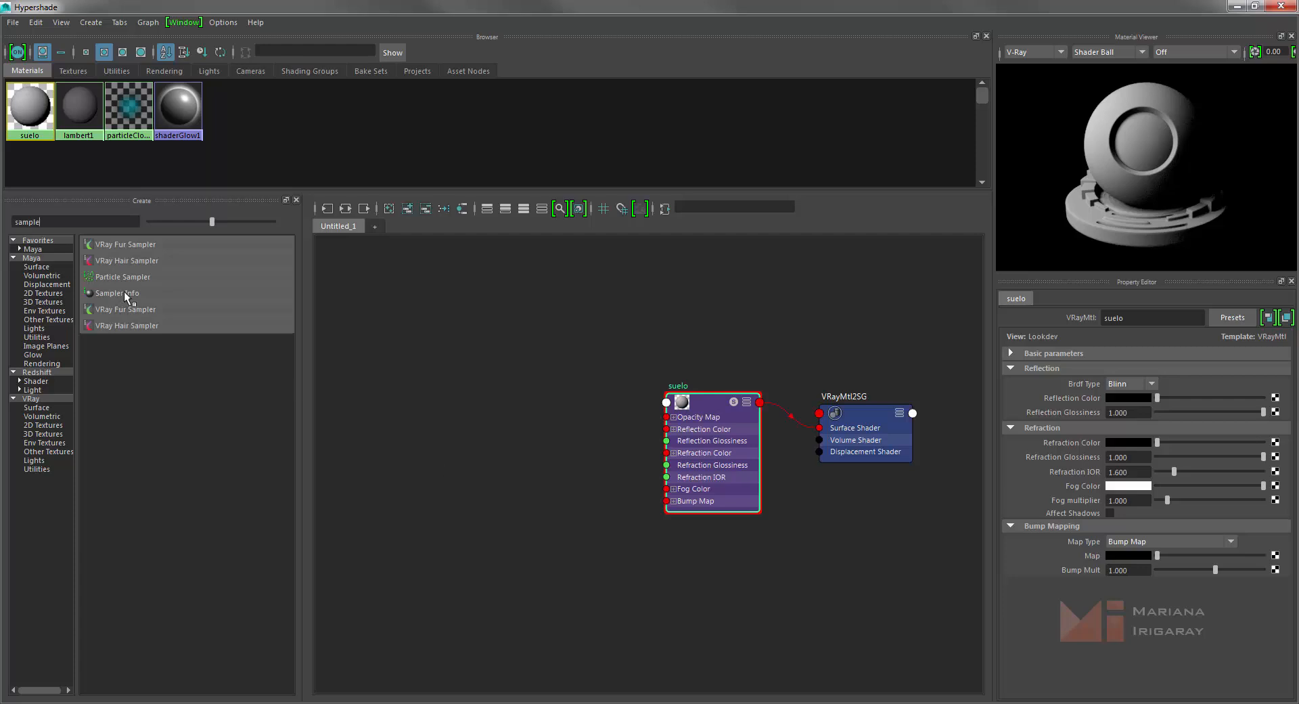
{"action": "left_click", "coordinate": [124, 292]}
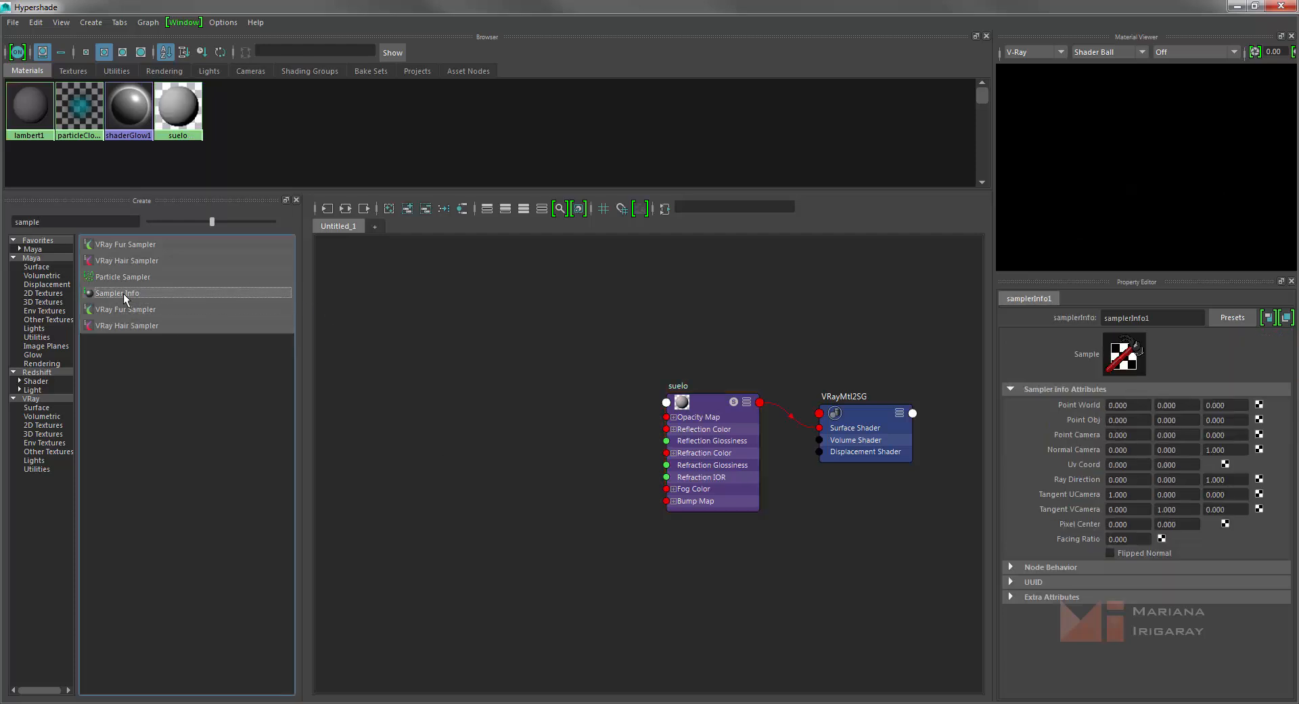
{"action": "scroll", "coordinate": [588, 386], "scroll_direction": "down", "scroll_amount": 3}
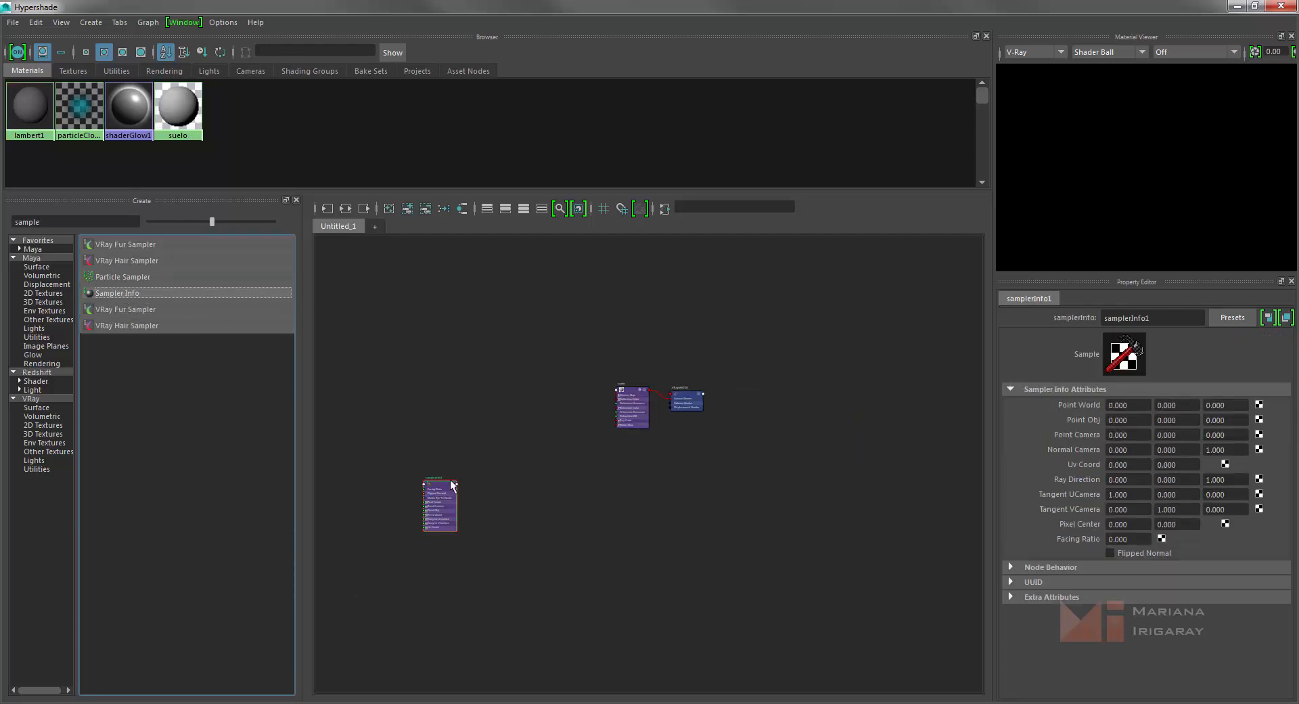
{"action": "left_click_drag", "start_coordinate": [443, 483], "coordinate": [814, 312]}
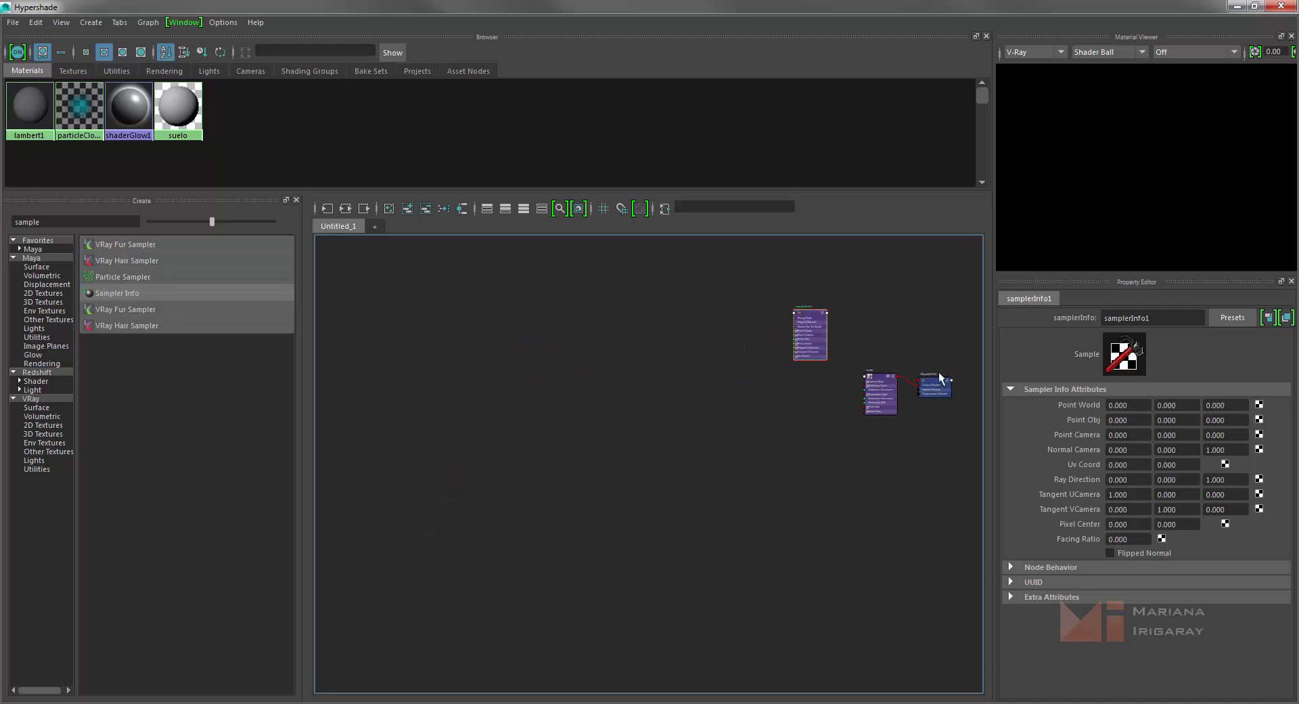
{"action": "scroll", "coordinate": [946, 346], "scroll_direction": "up", "scroll_amount": 3}
{"action": "scroll", "coordinate": [883, 337], "scroll_direction": "up", "scroll_amount": 3}
{"action": "scroll", "coordinate": [882, 337], "scroll_direction": "down", "scroll_amount": 1}
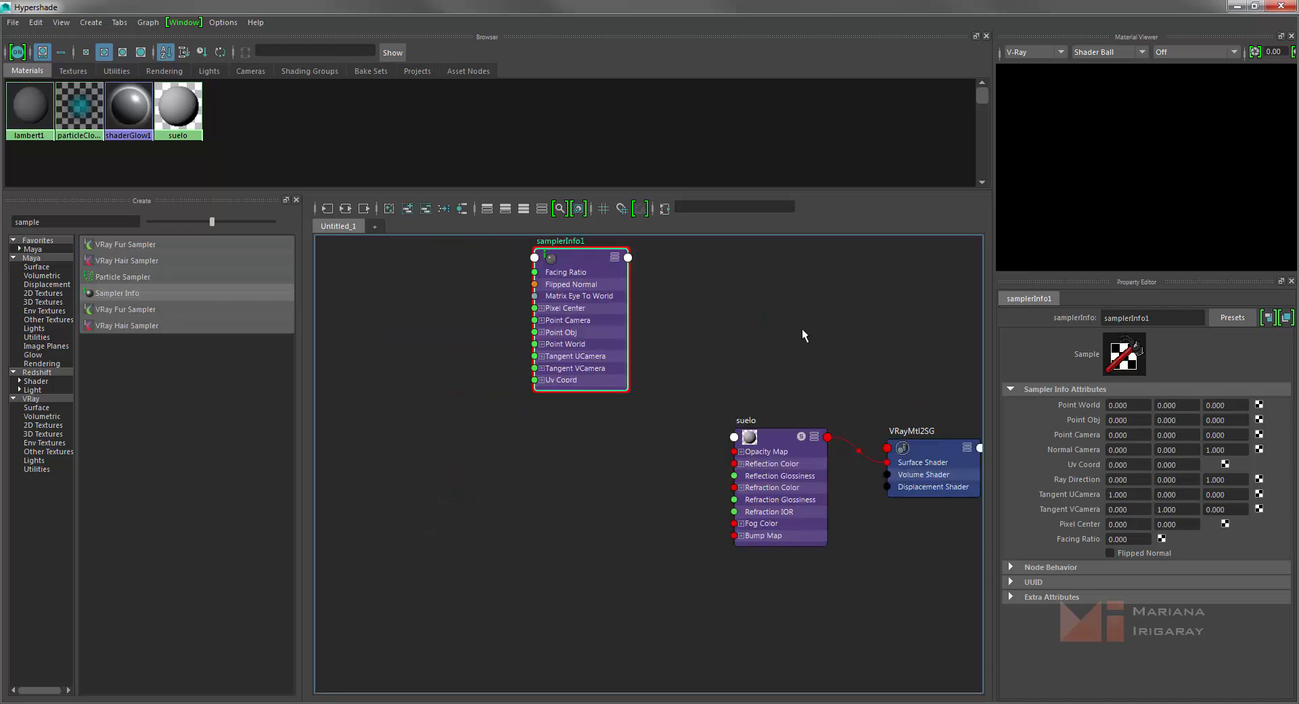
{"action": "middle_click_drag", "start_coordinate": [803, 350], "coordinate": [769, 372], "text": "alt"}
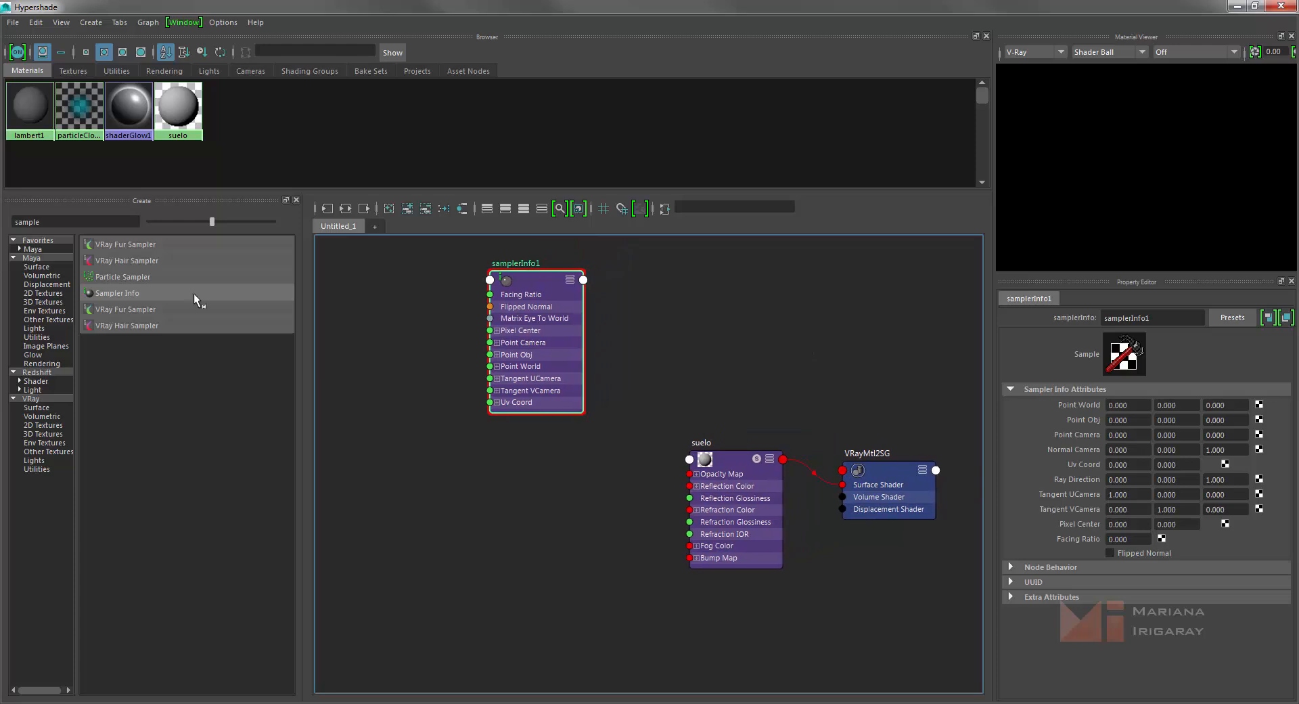
Find and create a Ramp texture, placing its node between its place2dTexture node and the suelo material.
{"action": "double_click", "coordinate": [66, 223]}
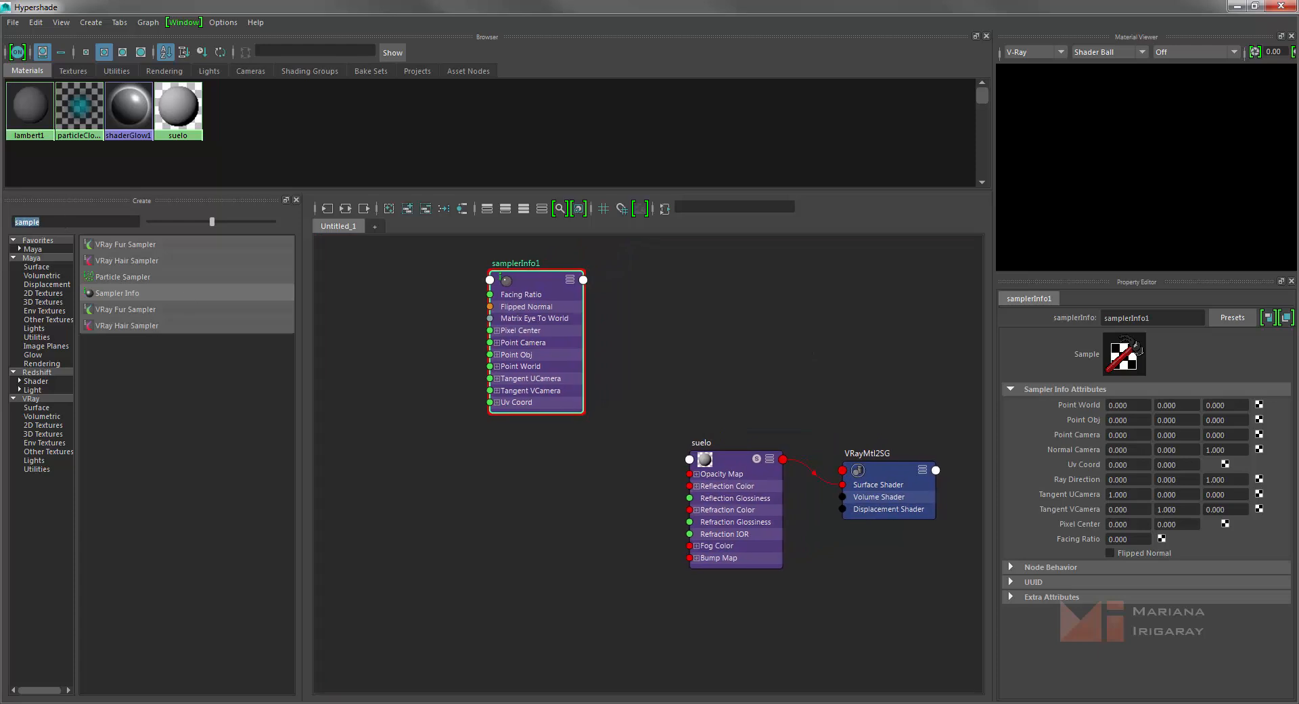
{"action": "type", "text": "ramp"}
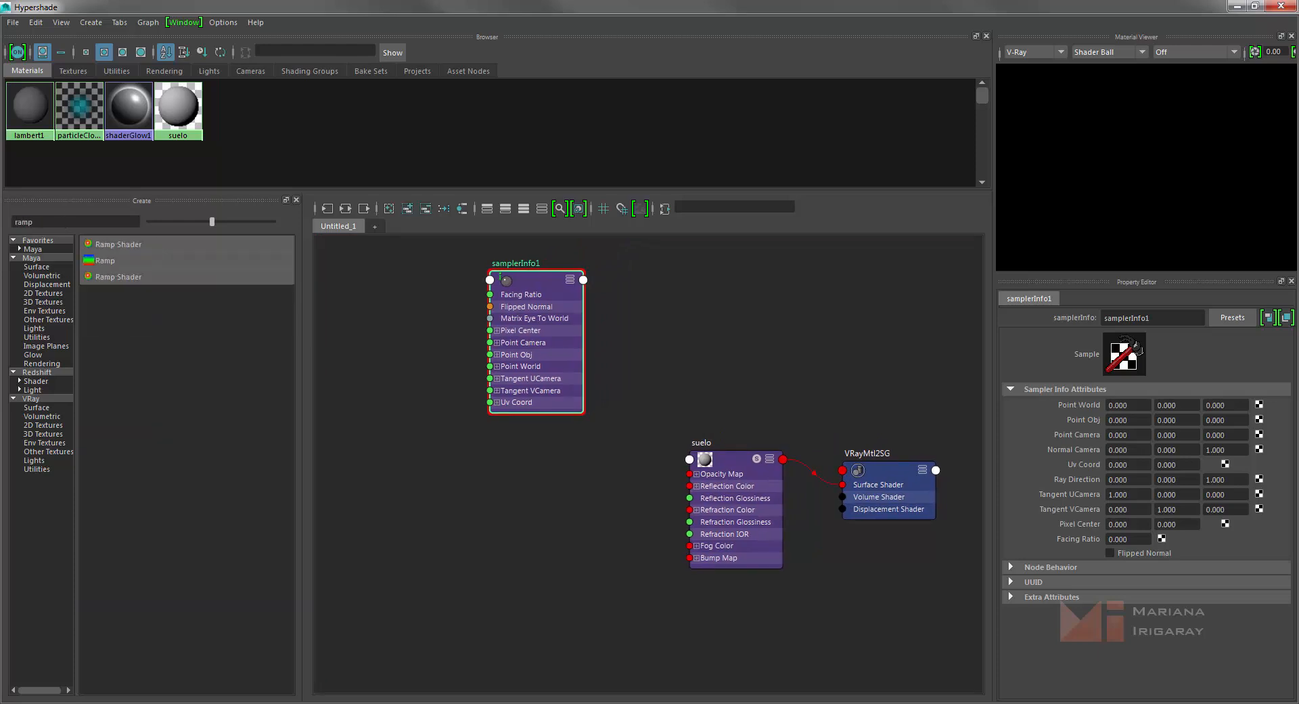
{"action": "left_click_drag", "start_coordinate": [119, 261], "coordinate": [365, 490]}
{"action": "left_click_drag", "start_coordinate": [691, 499], "coordinate": [522, 481]}
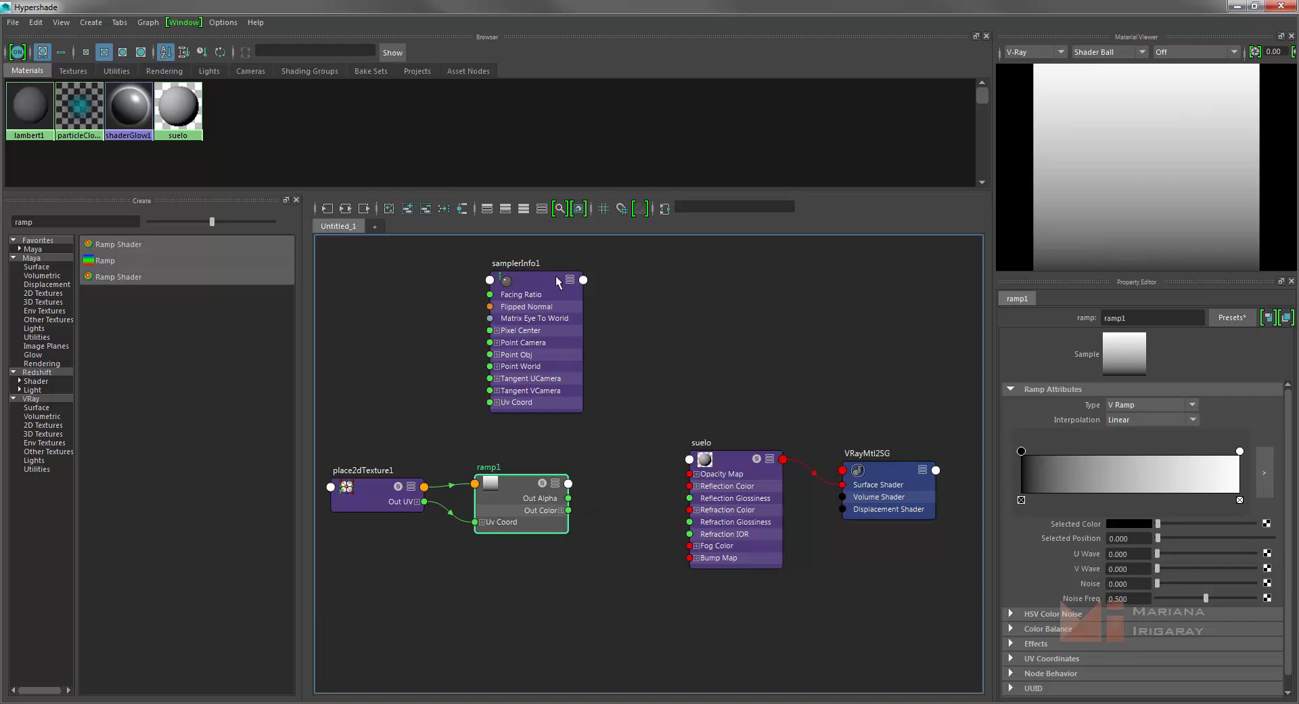
Connect the Facing Ratio output of samplerInfo1 to the V Coord input of ramp1.
{"action": "left_click", "coordinate": [584, 278]}
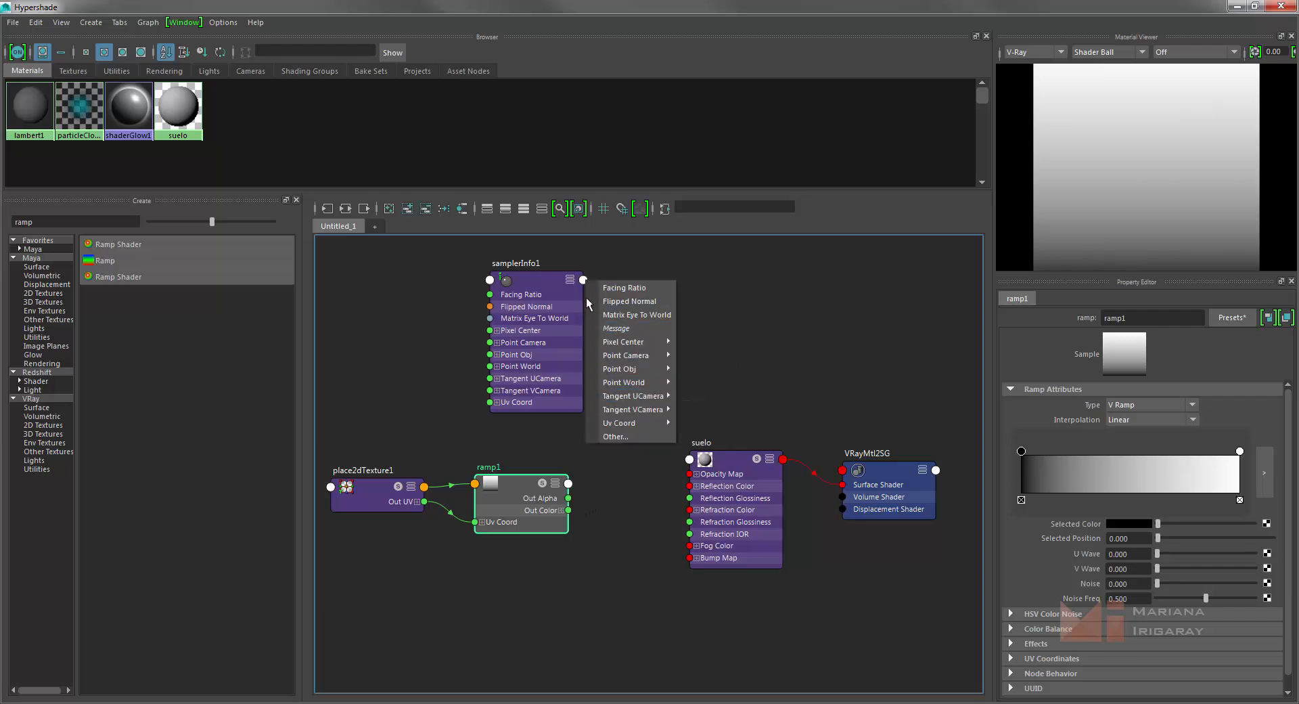
{"action": "left_click", "coordinate": [584, 279]}
{"action": "left_click", "coordinate": [584, 280]}
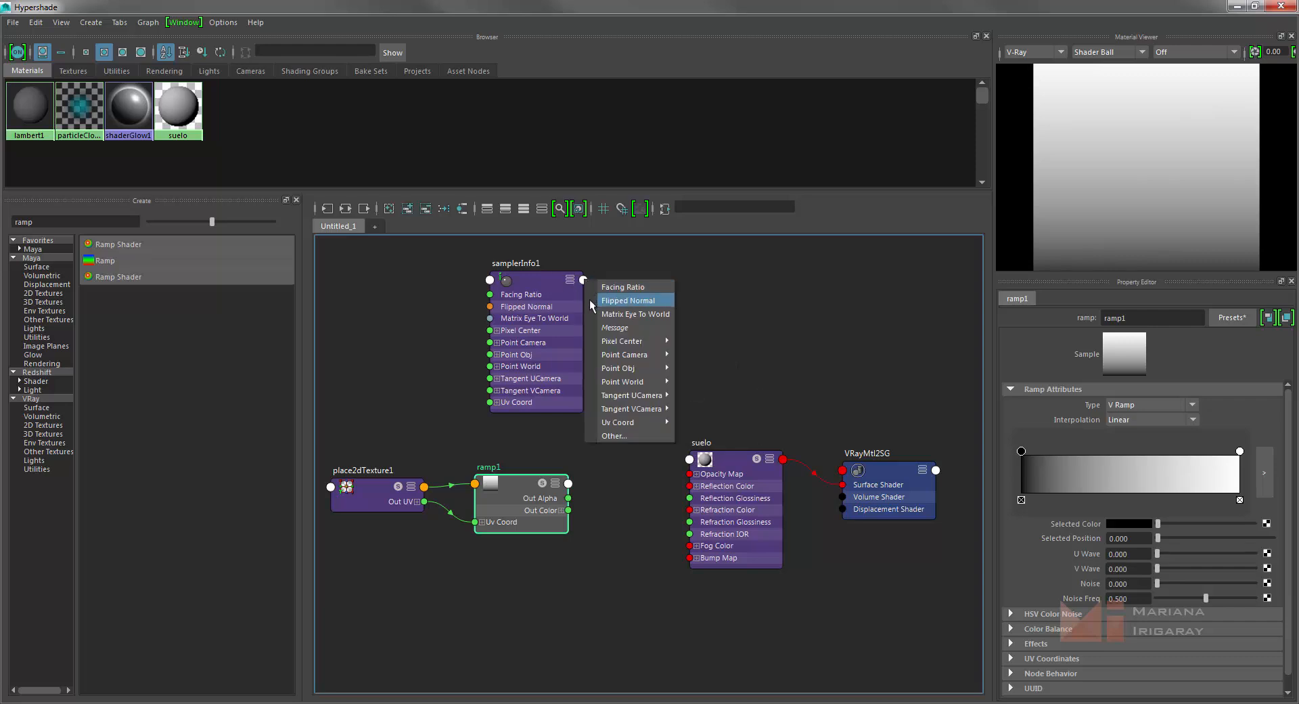
{"action": "mouse_move", "coordinate": [630, 408]}
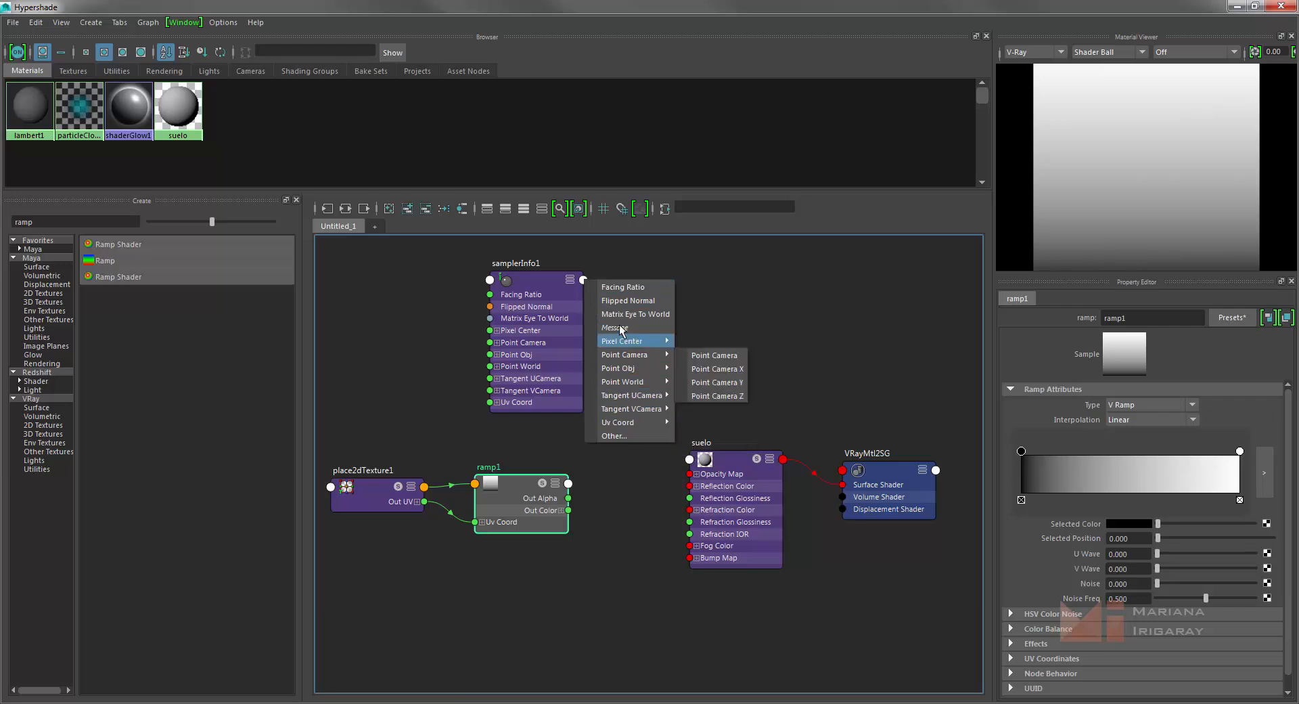
{"action": "left_click", "coordinate": [632, 287]}
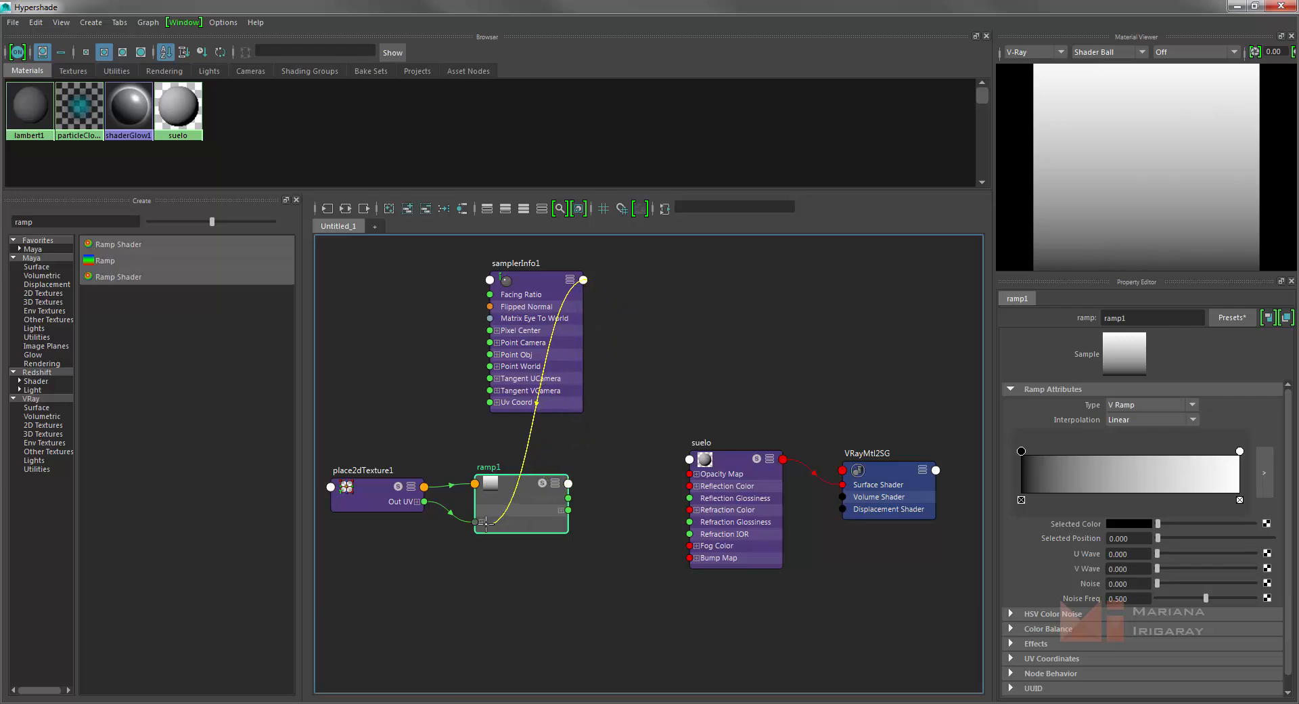
{"action": "mouse_move", "coordinate": [484, 523]}
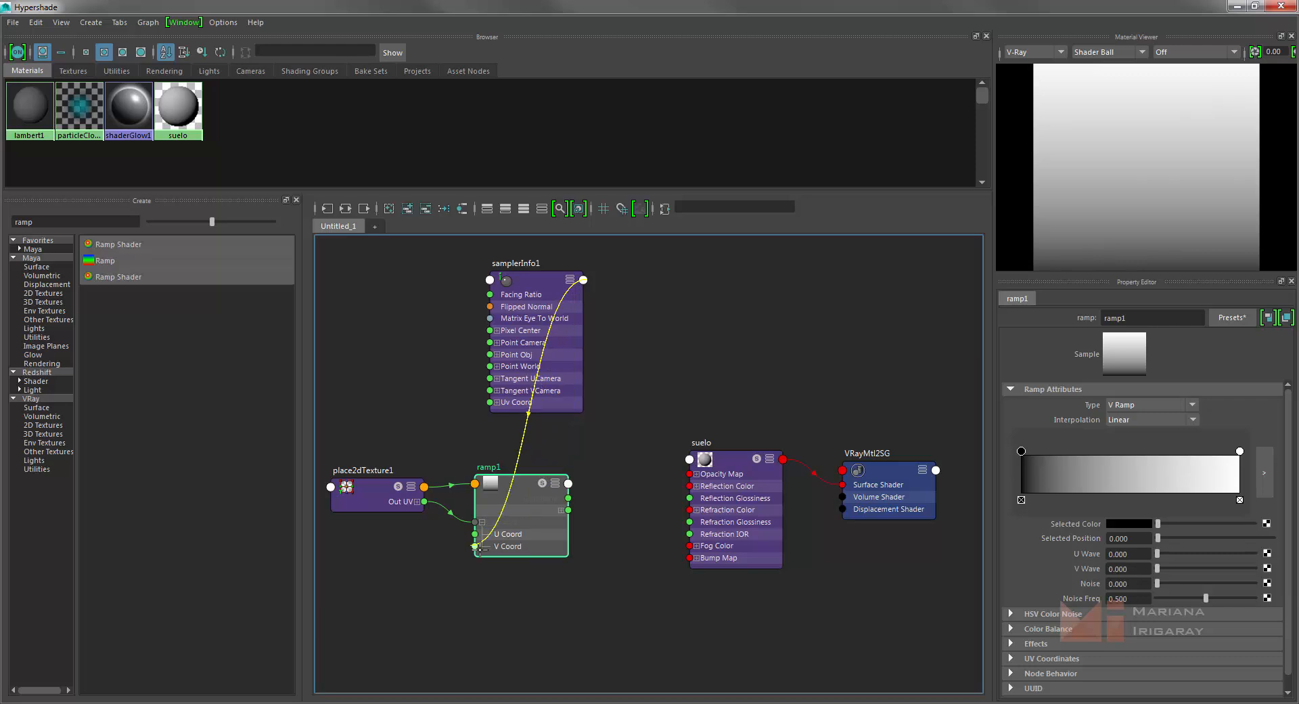
{"action": "left_click", "coordinate": [476, 546]}
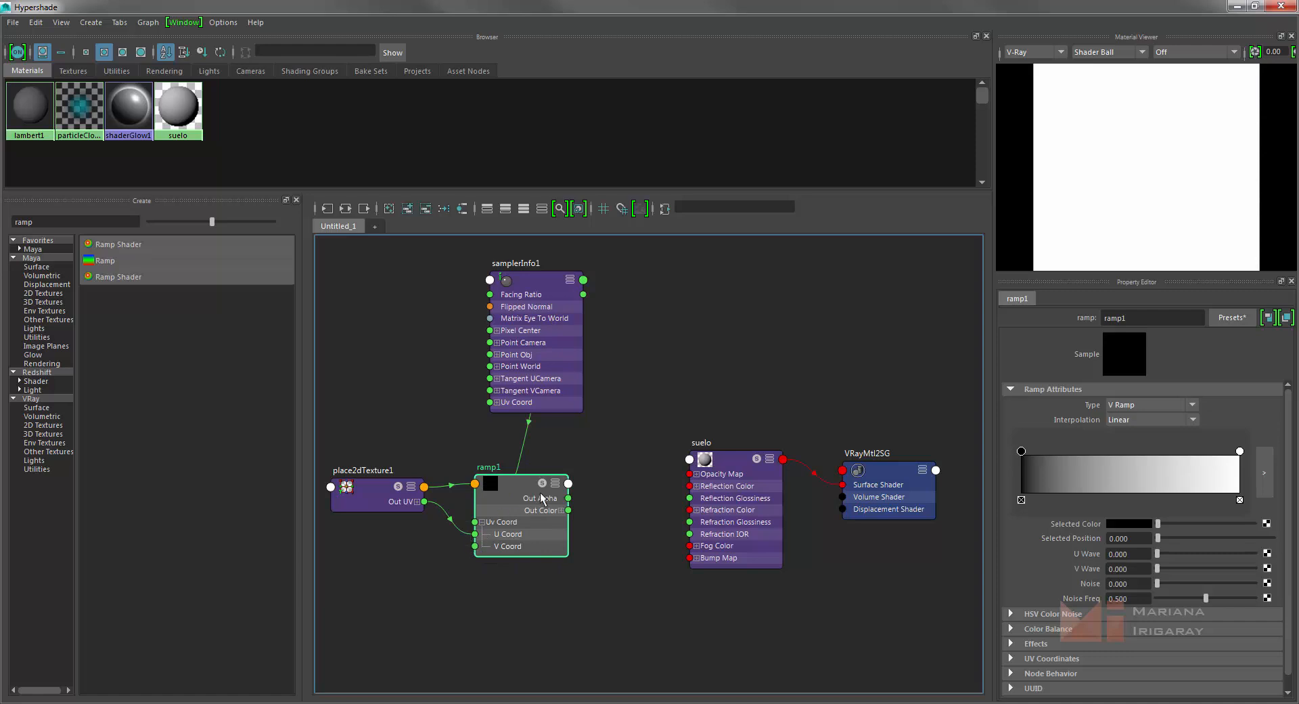
Spread out the ramp1 and samplerInfo1 nodes so their connections are clear, and select the suelo material.
{"action": "left_click_drag", "start_coordinate": [529, 486], "coordinate": [577, 475]}
{"action": "mouse_move", "coordinate": [576, 492]}
{"action": "left_mouse_down"}
{"action": "mouse_move", "coordinate": [594, 469]}
{"action": "mouse_move", "coordinate": [566, 486]}
{"action": "left_mouse_up"}
{"action": "left_click_drag", "start_coordinate": [541, 298], "coordinate": [412, 302]}
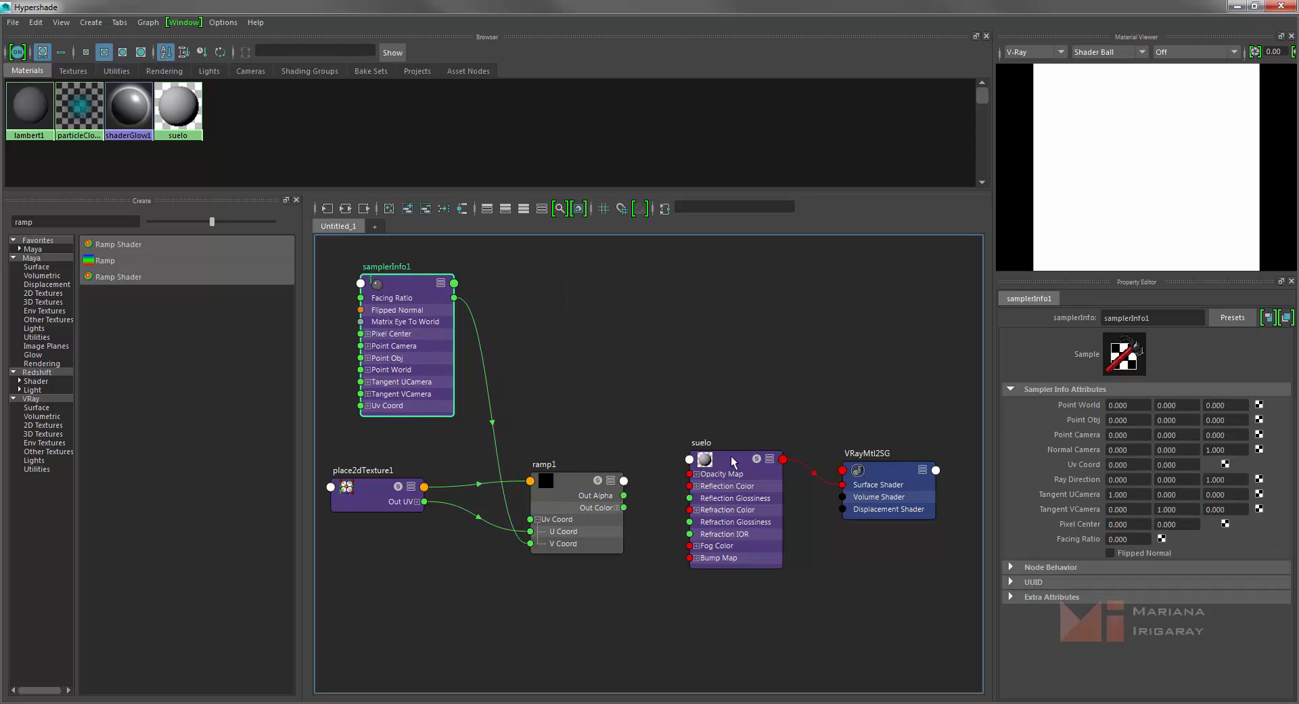
{"action": "left_click", "coordinate": [713, 468]}
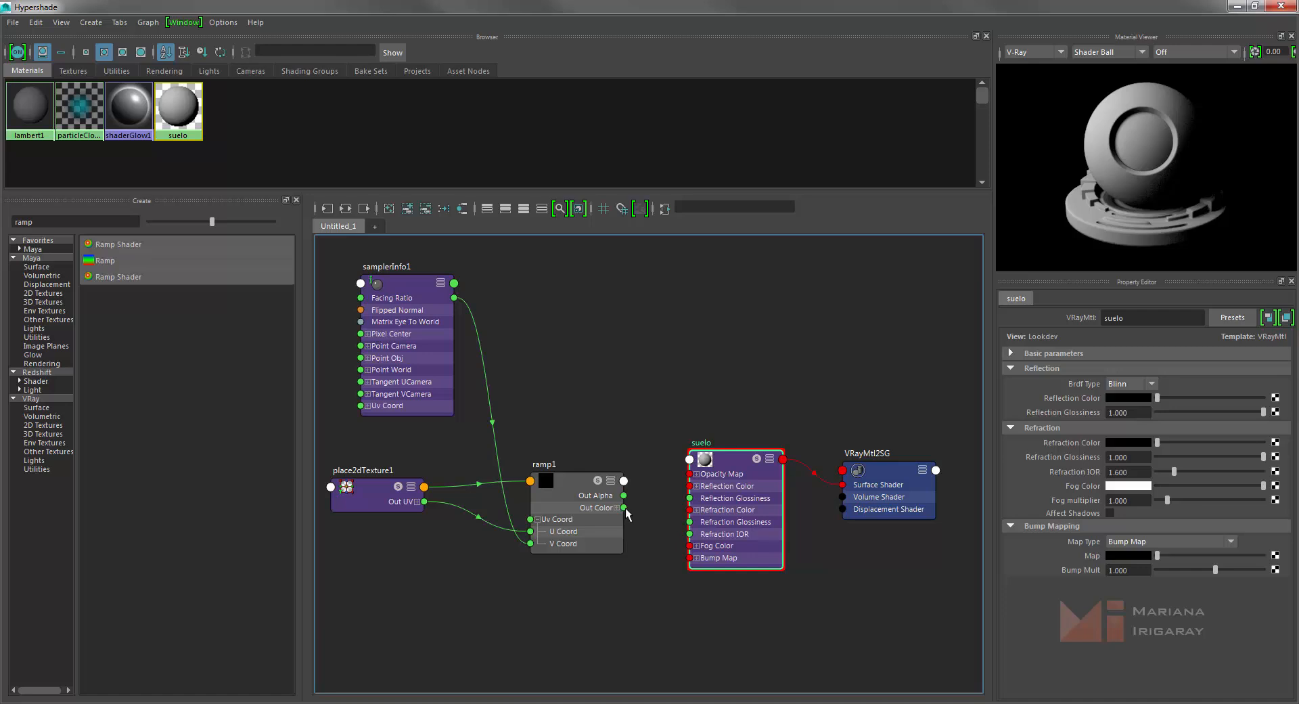
Connect the Out Color output of ramp1 to the Diffuse Color of the suelo material.
{"action": "left_click_drag", "start_coordinate": [624, 508], "coordinate": [660, 505]}
{"action": "left_click", "coordinate": [1029, 354]}
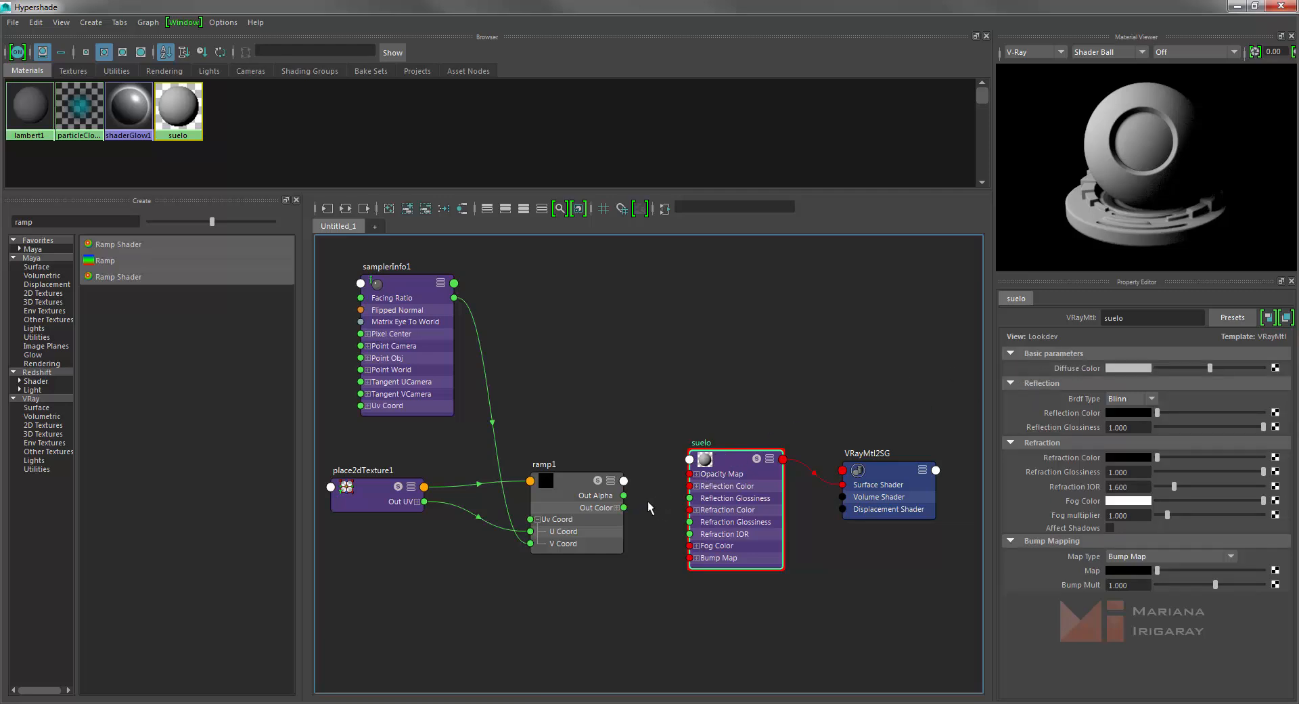
{"action": "left_click_drag", "start_coordinate": [625, 509], "coordinate": [674, 497]}
{"action": "middle_click_drag", "start_coordinate": [567, 478], "coordinate": [1096, 369]}
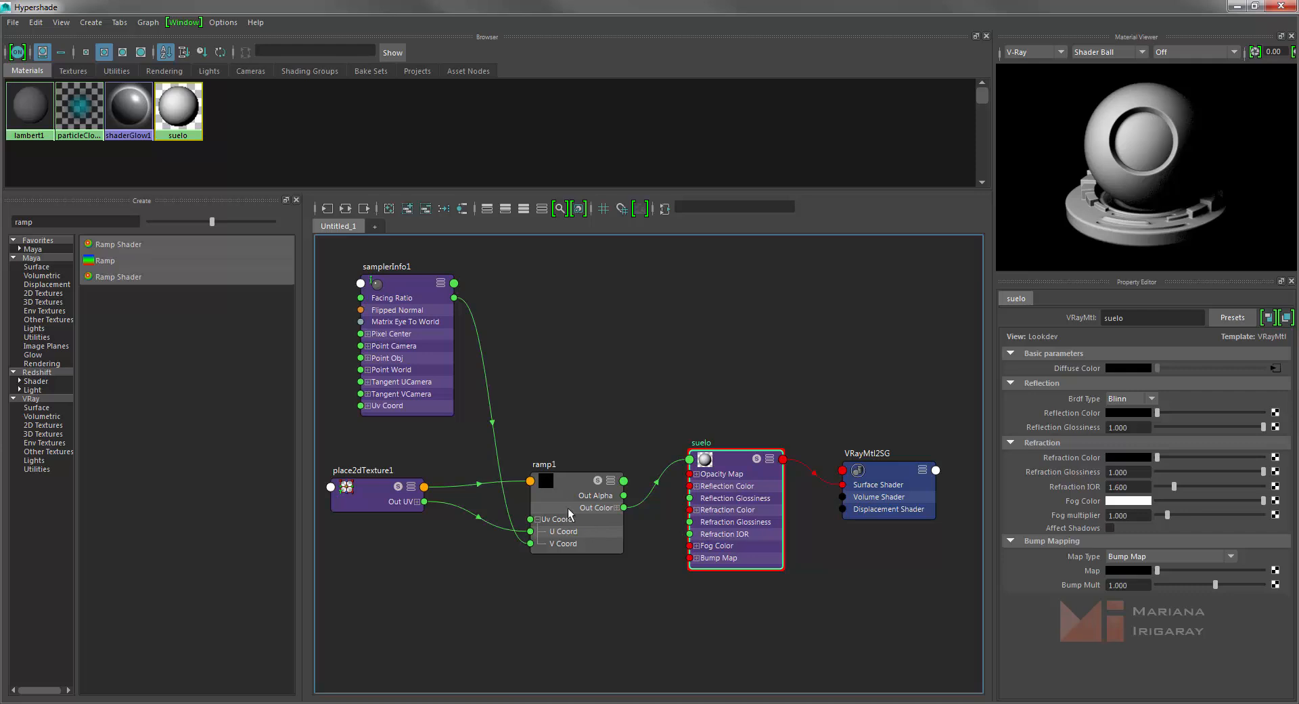
In ramp1, move the black colour stop to position 0.347 and the white stop to position 0.879.
{"action": "left_click", "coordinate": [574, 479]}
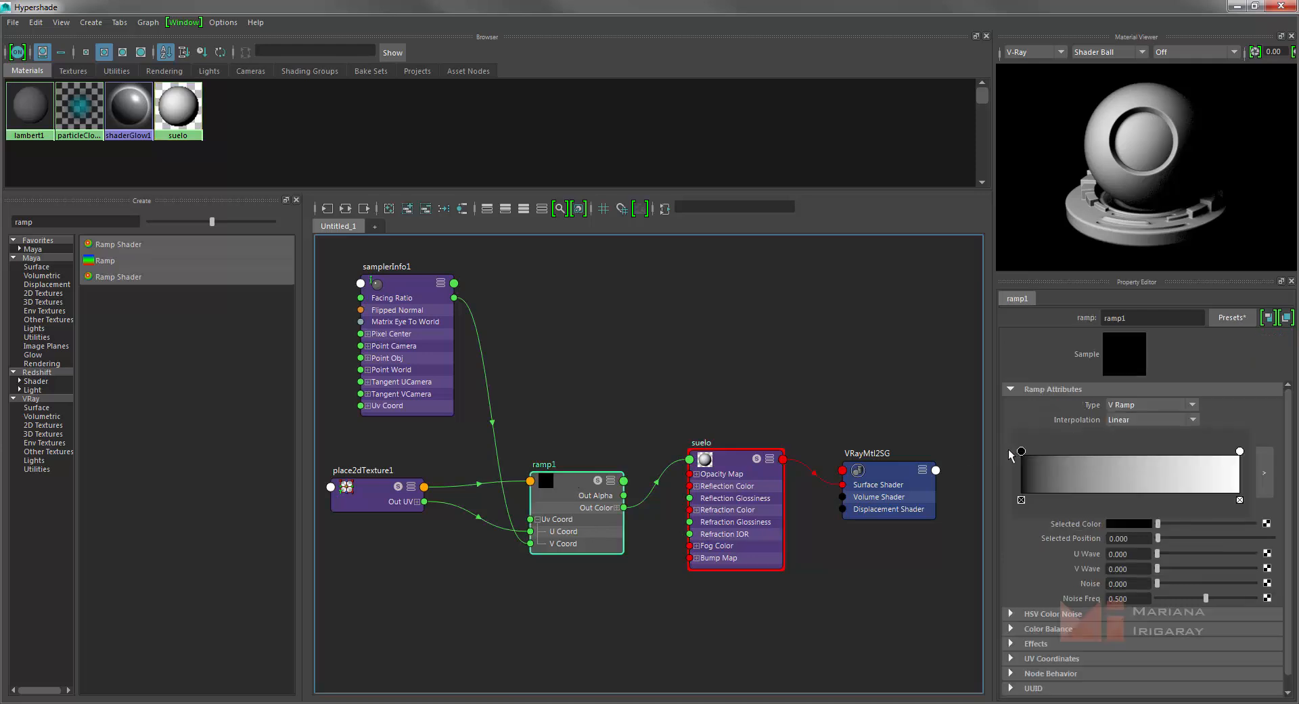
{"action": "left_click_drag", "start_coordinate": [1021, 451], "coordinate": [1146, 448]}
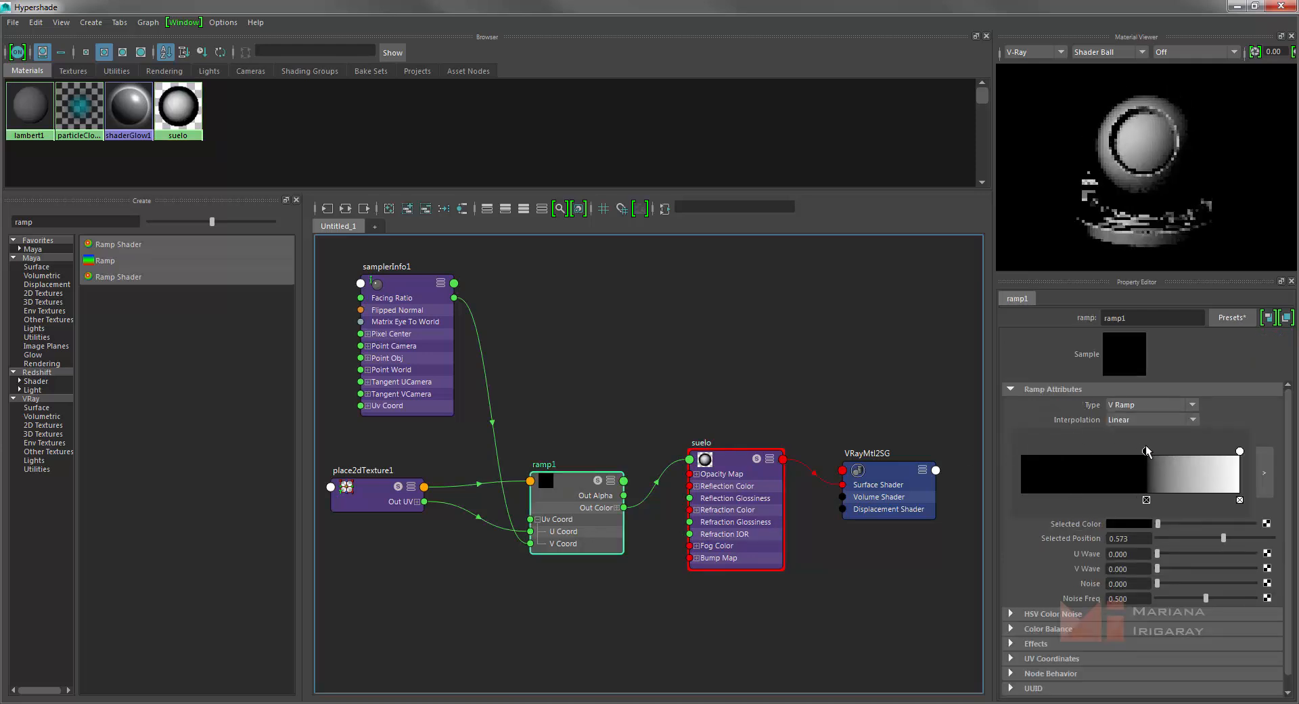
{"action": "left_click_drag", "start_coordinate": [1234, 451], "coordinate": [1213, 453]}
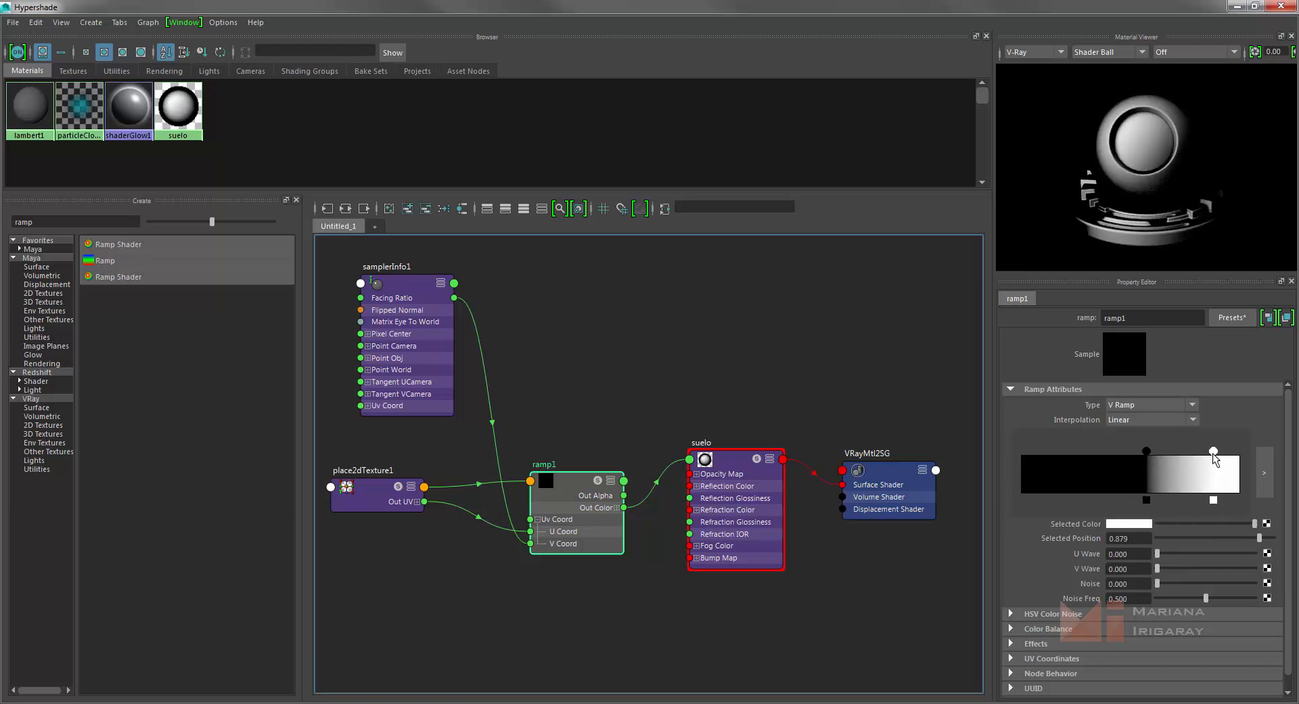
{"action": "left_click", "coordinate": [1124, 523]}
{"action": "left_click_drag", "start_coordinate": [1147, 451], "coordinate": [1096, 457]}
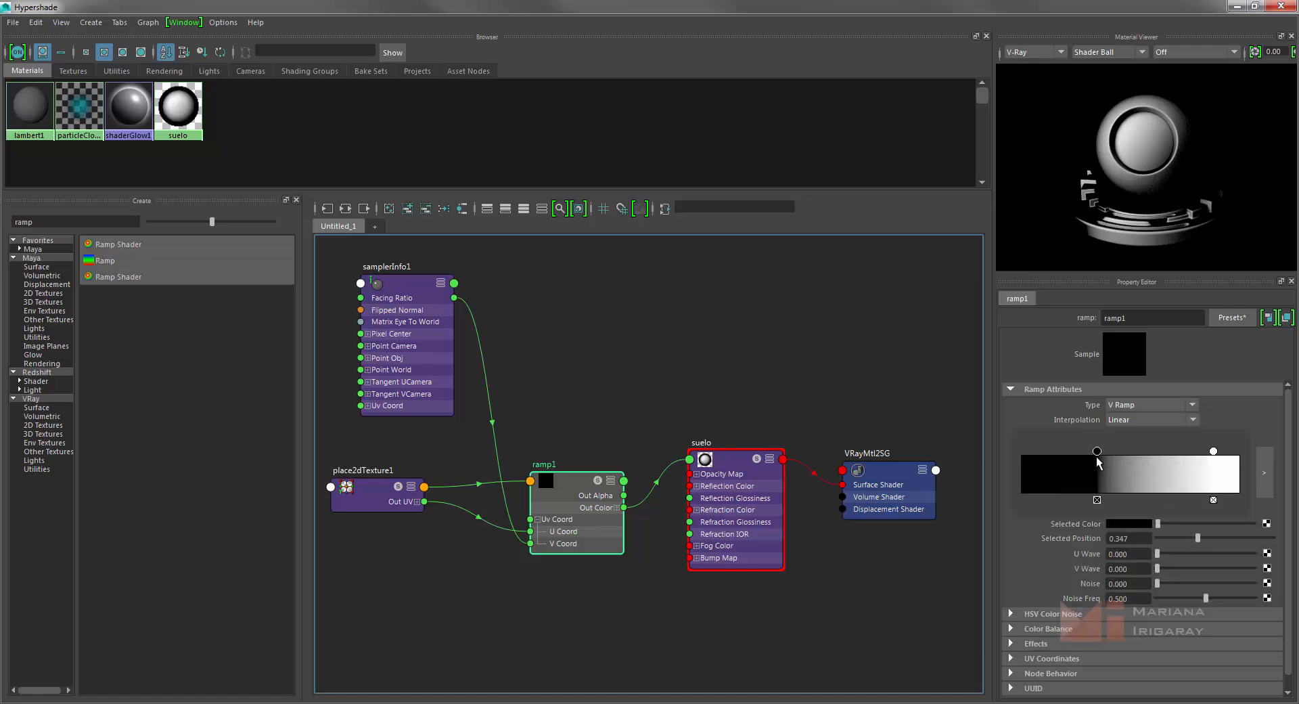
Colour the ramp's black stop dark green with hue 103.27, saturation 0.804 and value 0.153.
{"action": "left_click", "coordinate": [1121, 522]}
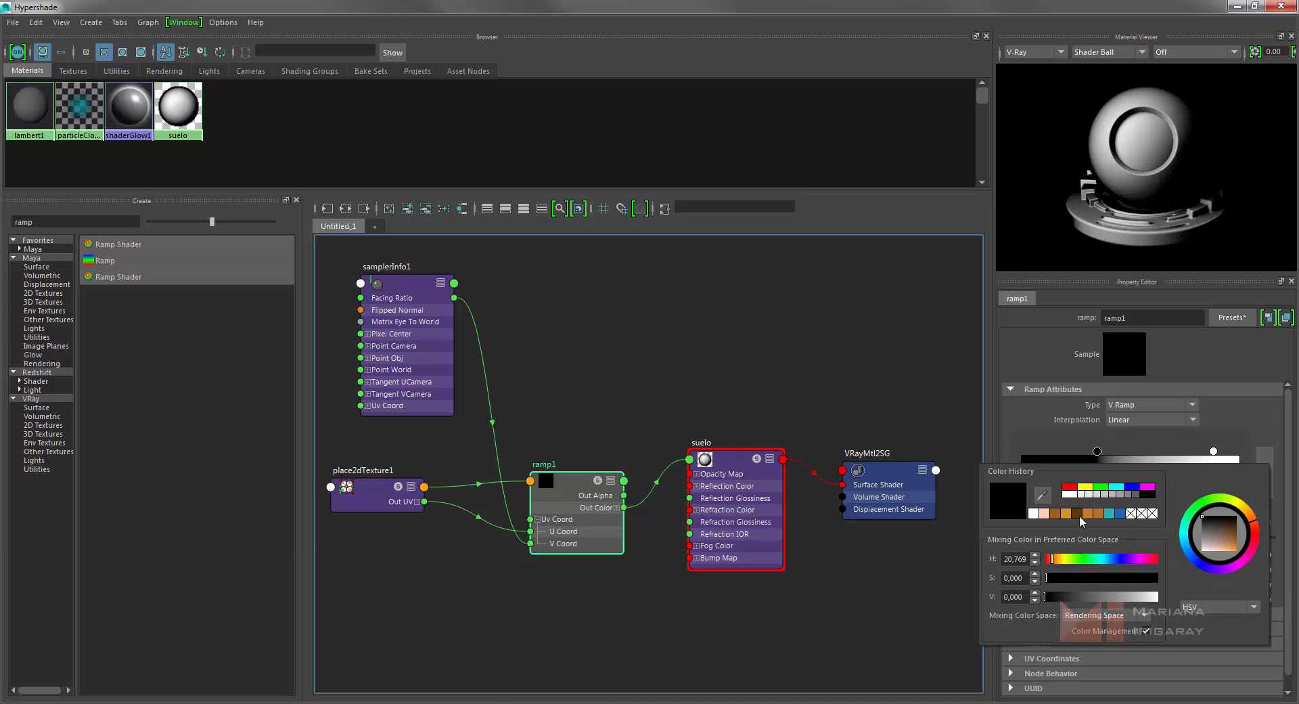
{"action": "left_click", "coordinate": [1087, 559]}
{"action": "left_click", "coordinate": [1212, 501]}
{"action": "left_click_drag", "start_coordinate": [1222, 530], "coordinate": [1231, 536]}
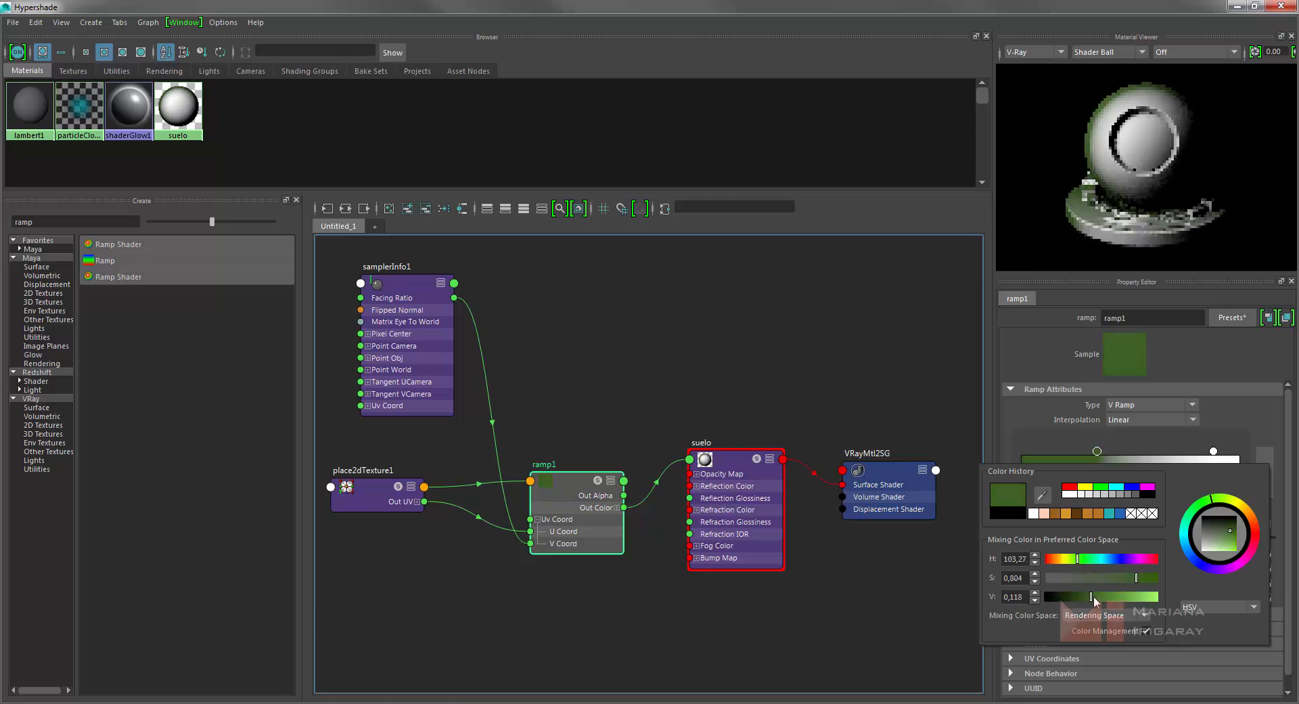
{"action": "left_click_drag", "start_coordinate": [1095, 597], "coordinate": [1098, 596]}
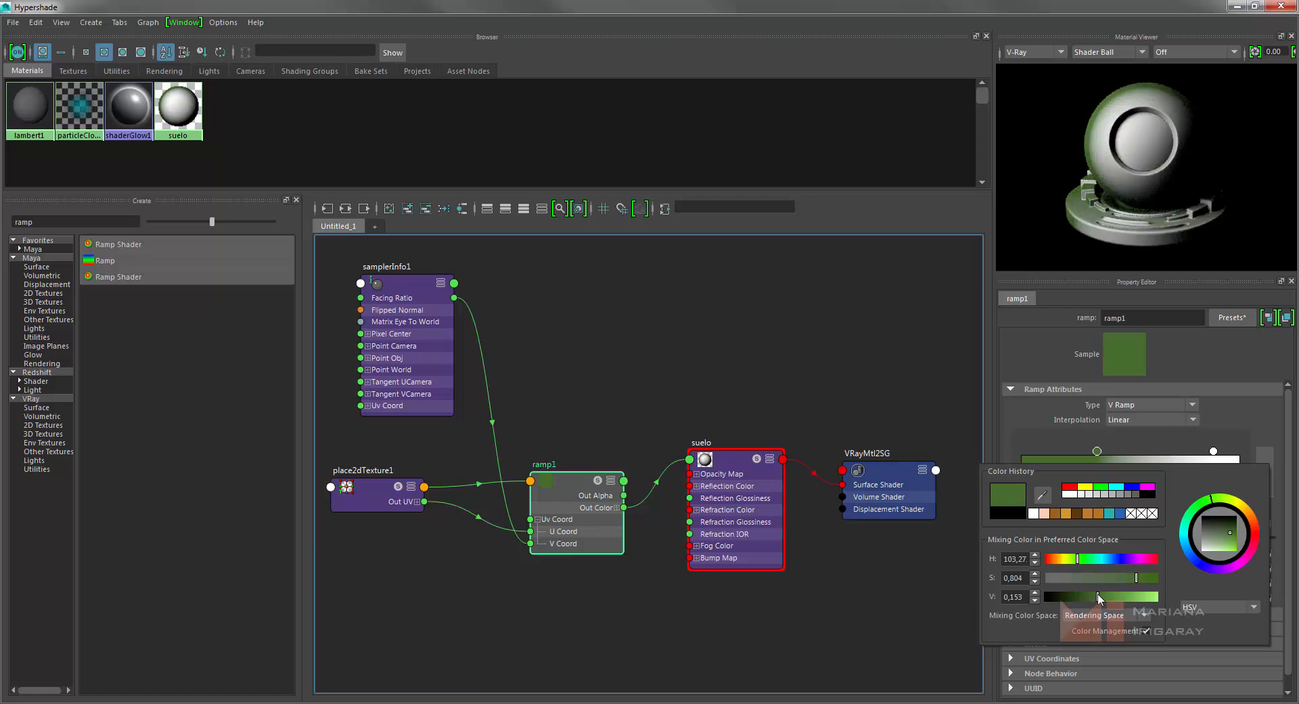
Add a middle colour stop at position 0.517, and move the dark green stop to 0.223 and the white stop to 0.820.
{"action": "left_click", "coordinate": [1158, 466]}
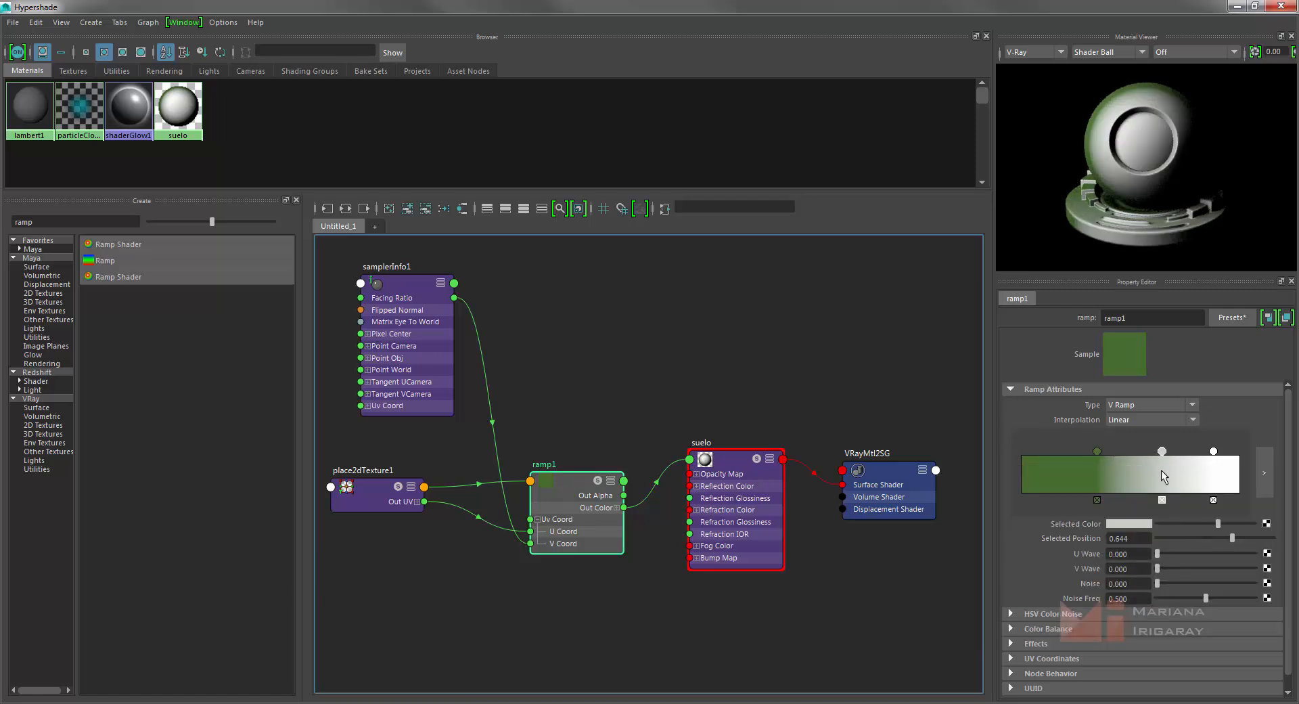
{"action": "left_click_drag", "start_coordinate": [1157, 451], "coordinate": [1070, 450]}
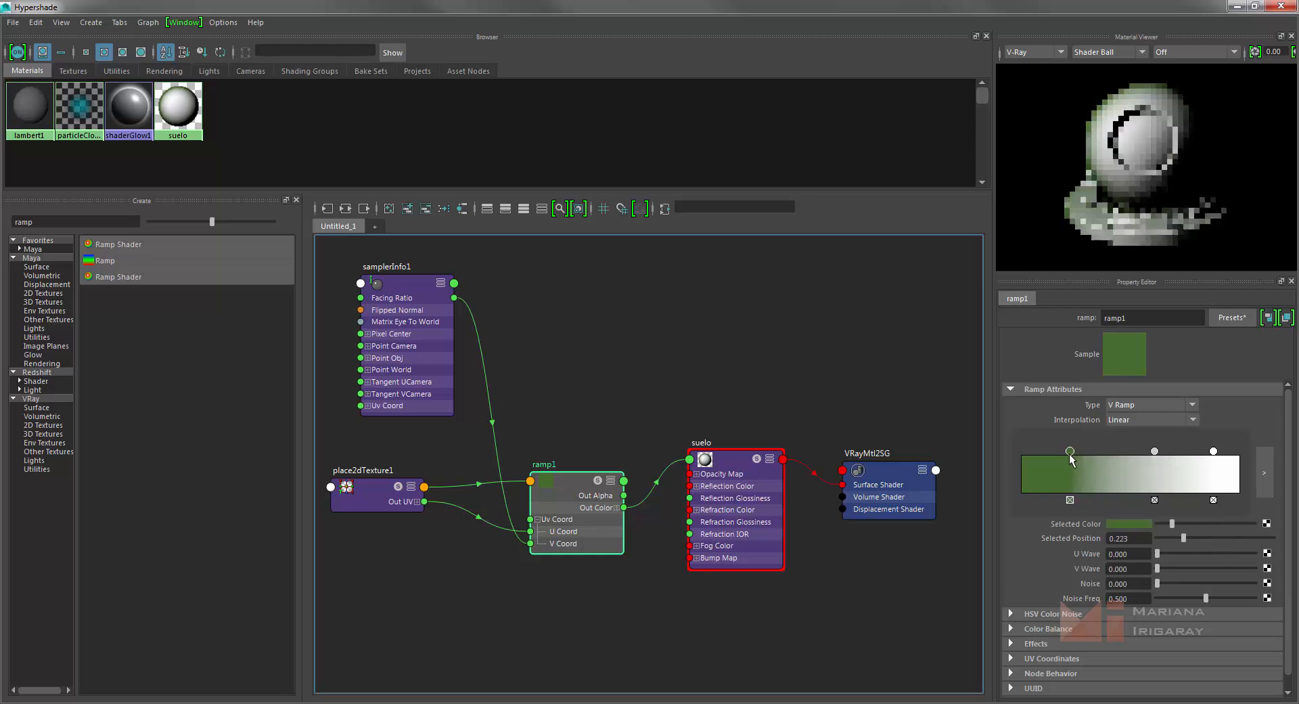
{"action": "left_click_drag", "start_coordinate": [1155, 451], "coordinate": [1135, 450]}
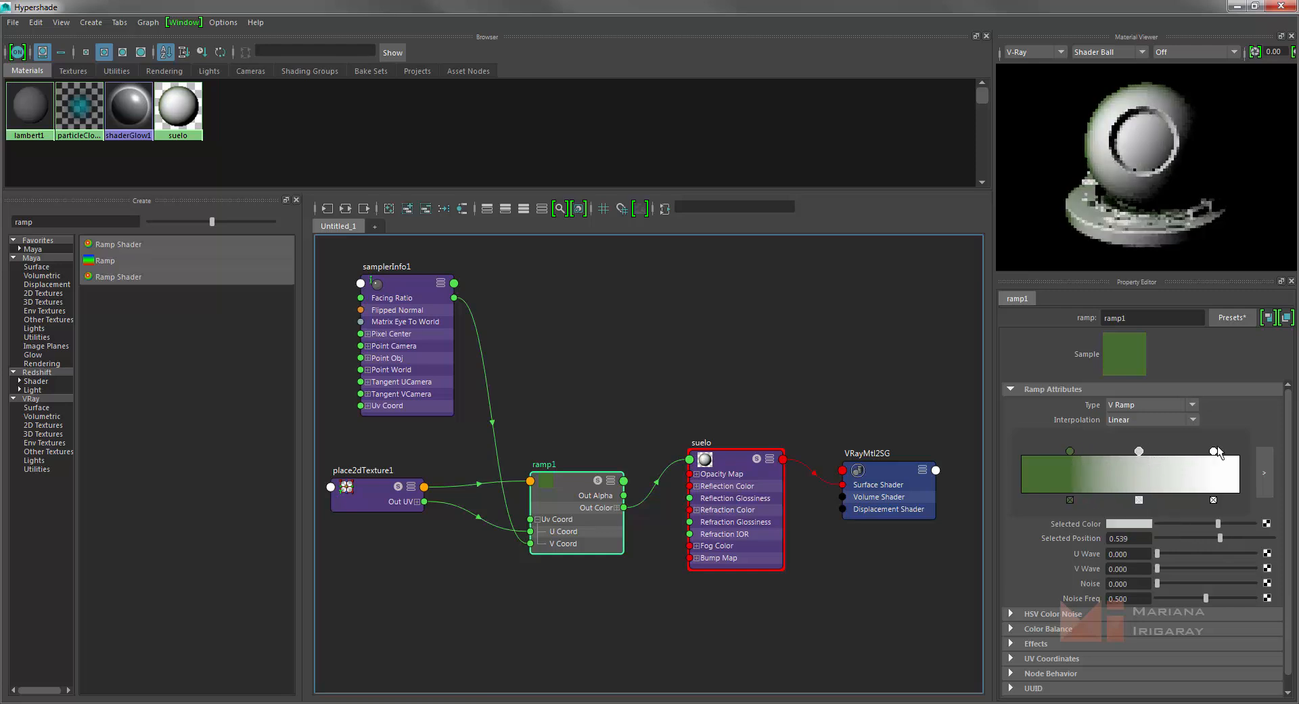
{"action": "left_click_drag", "start_coordinate": [1214, 450], "coordinate": [1134, 451]}
Colour the middle ramp stop with the recent dark green, brightened to a value of 0.362.
{"action": "left_click", "coordinate": [1125, 522]}
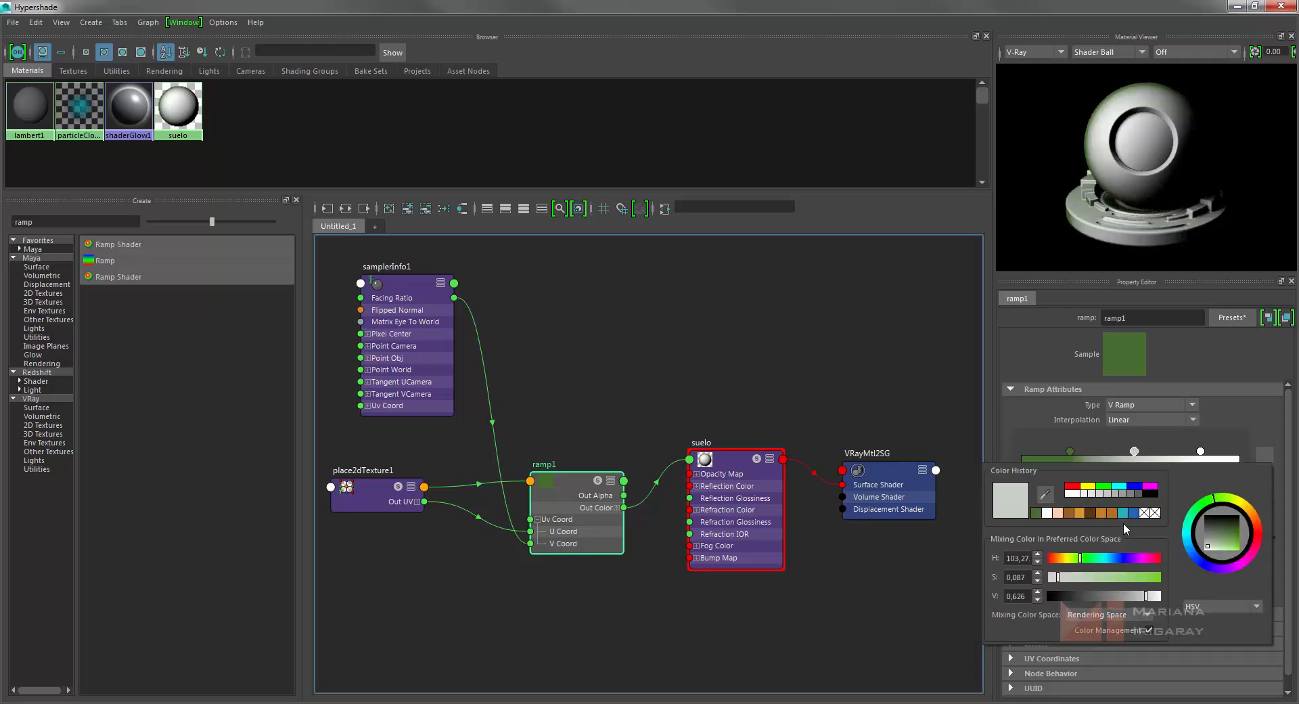
{"action": "left_click", "coordinate": [1036, 513]}
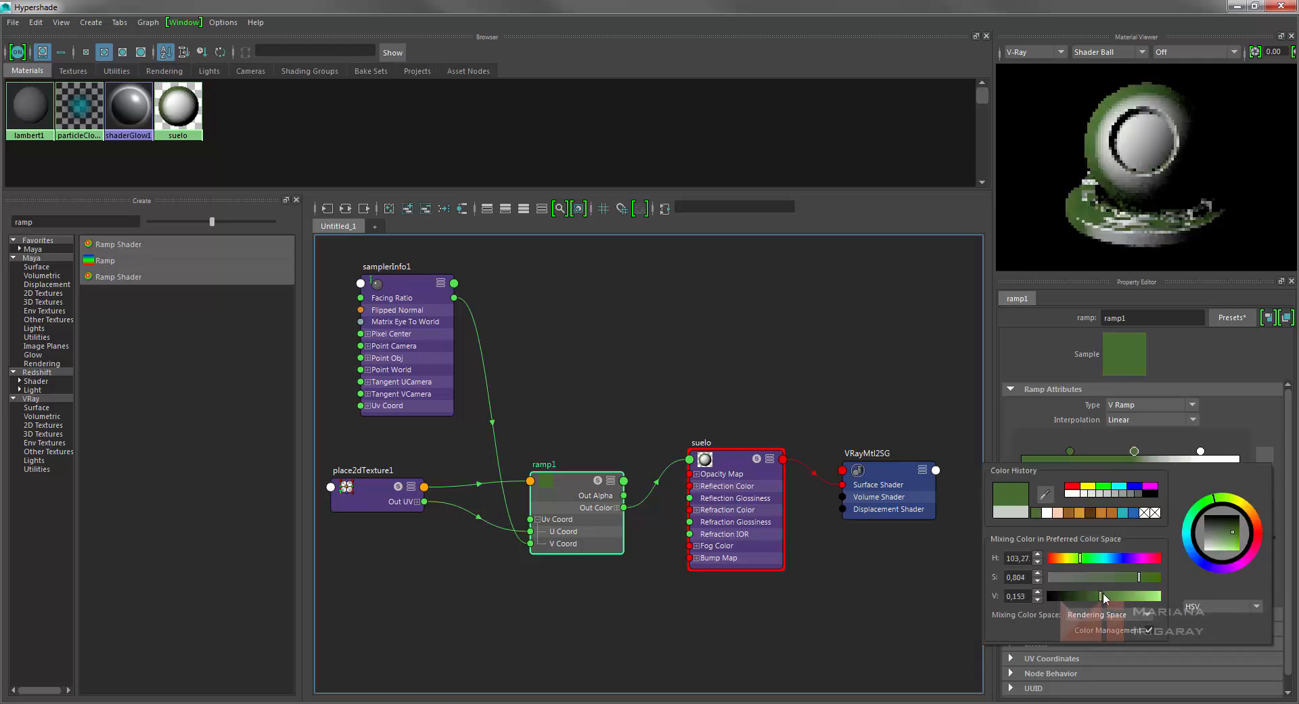
{"action": "left_click_drag", "start_coordinate": [1103, 596], "coordinate": [1120, 597]}
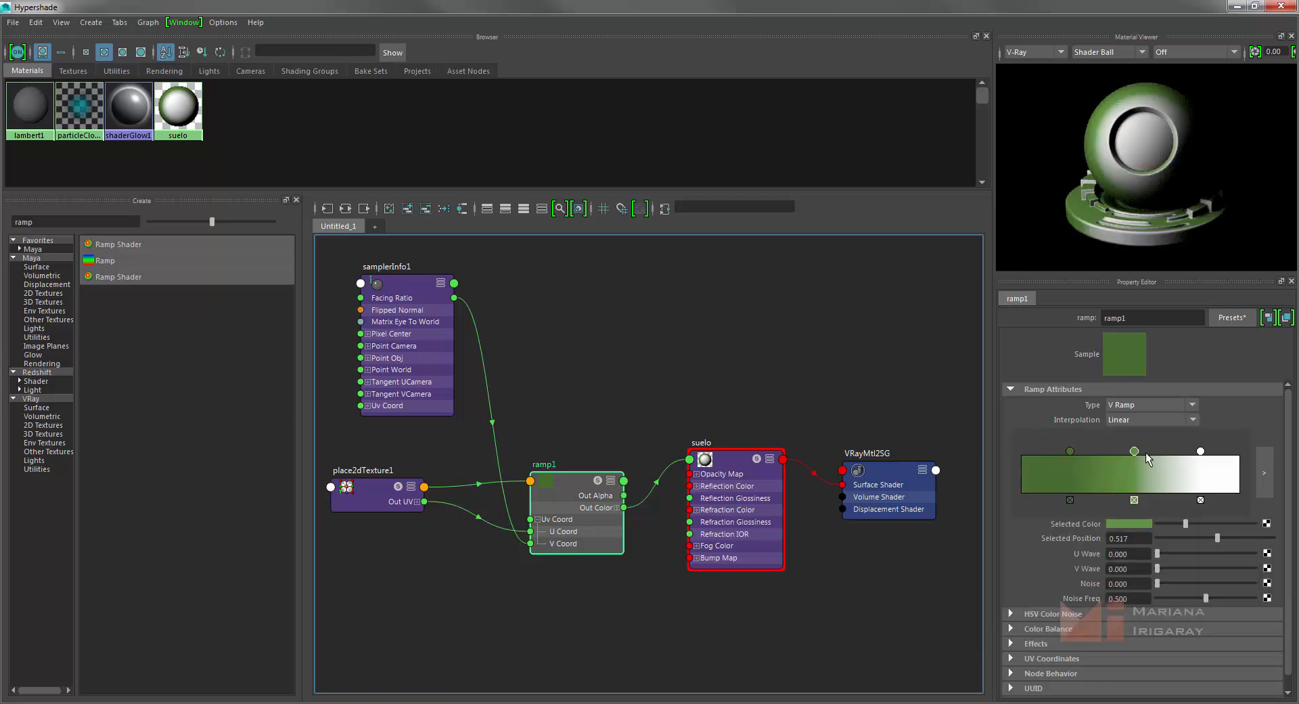
{"action": "left_click", "coordinate": [1130, 523]}
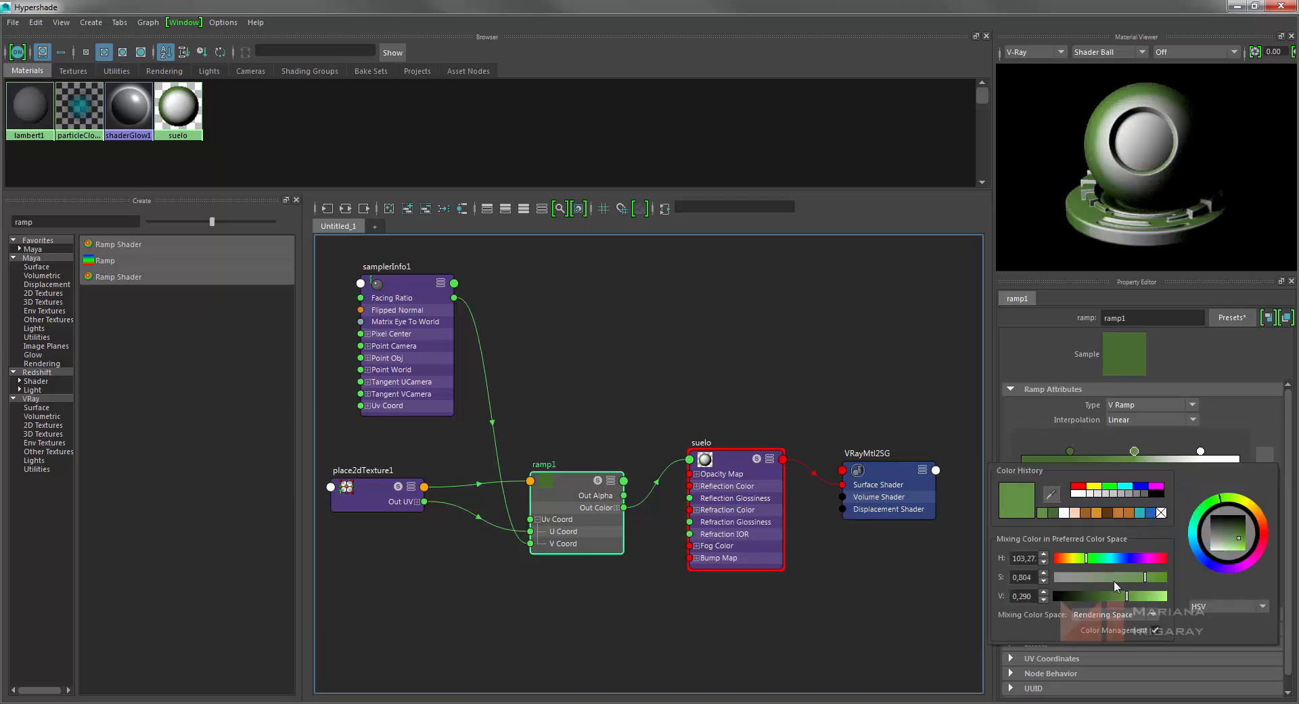
{"action": "left_click_drag", "start_coordinate": [1126, 595], "coordinate": [1134, 597]}
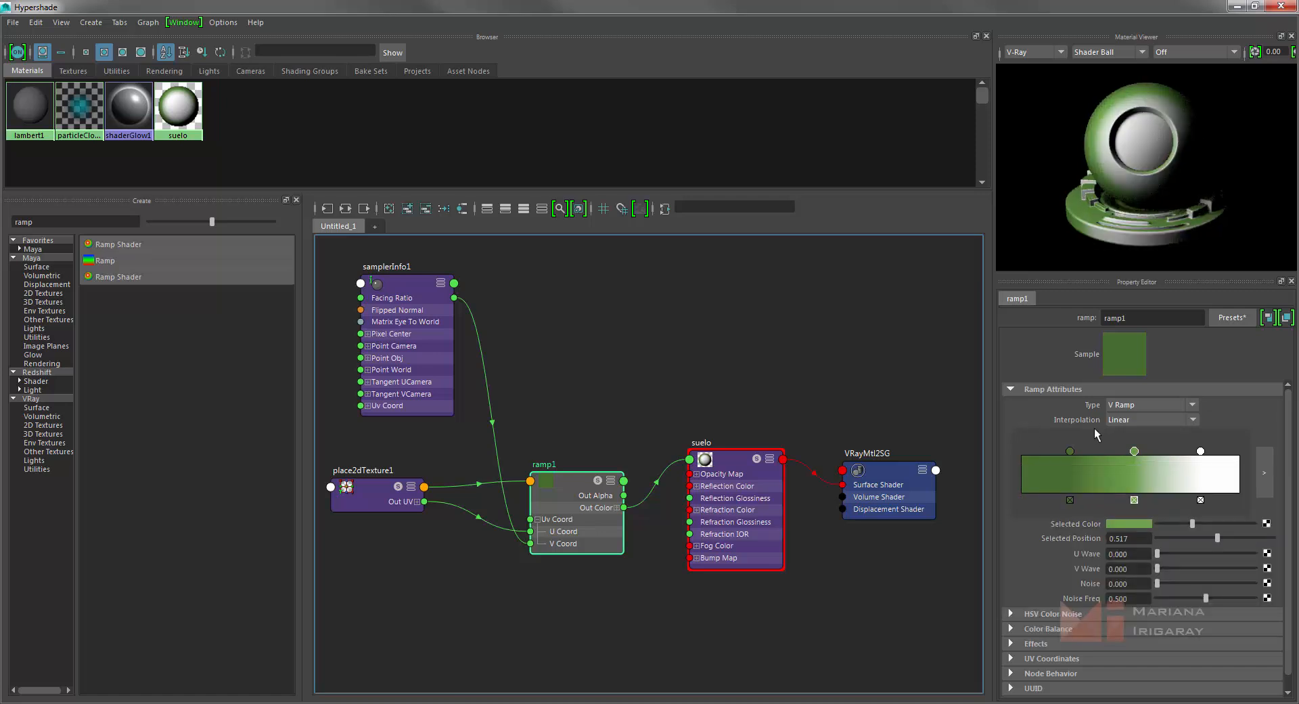
Colour the ramp's white stop with the recent medium green and brighten it to a light green.
{"action": "left_click", "coordinate": [1200, 452]}
{"action": "left_click", "coordinate": [1136, 525]}
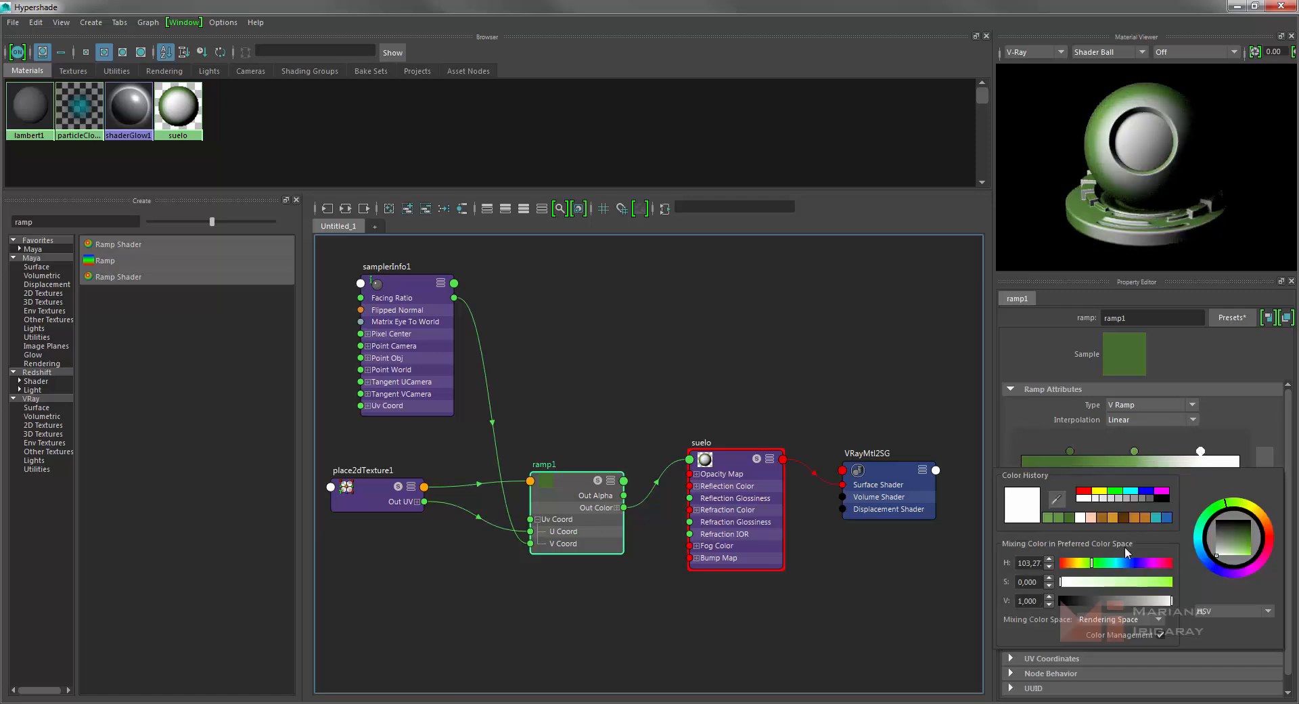
{"action": "left_click", "coordinate": [1049, 517]}
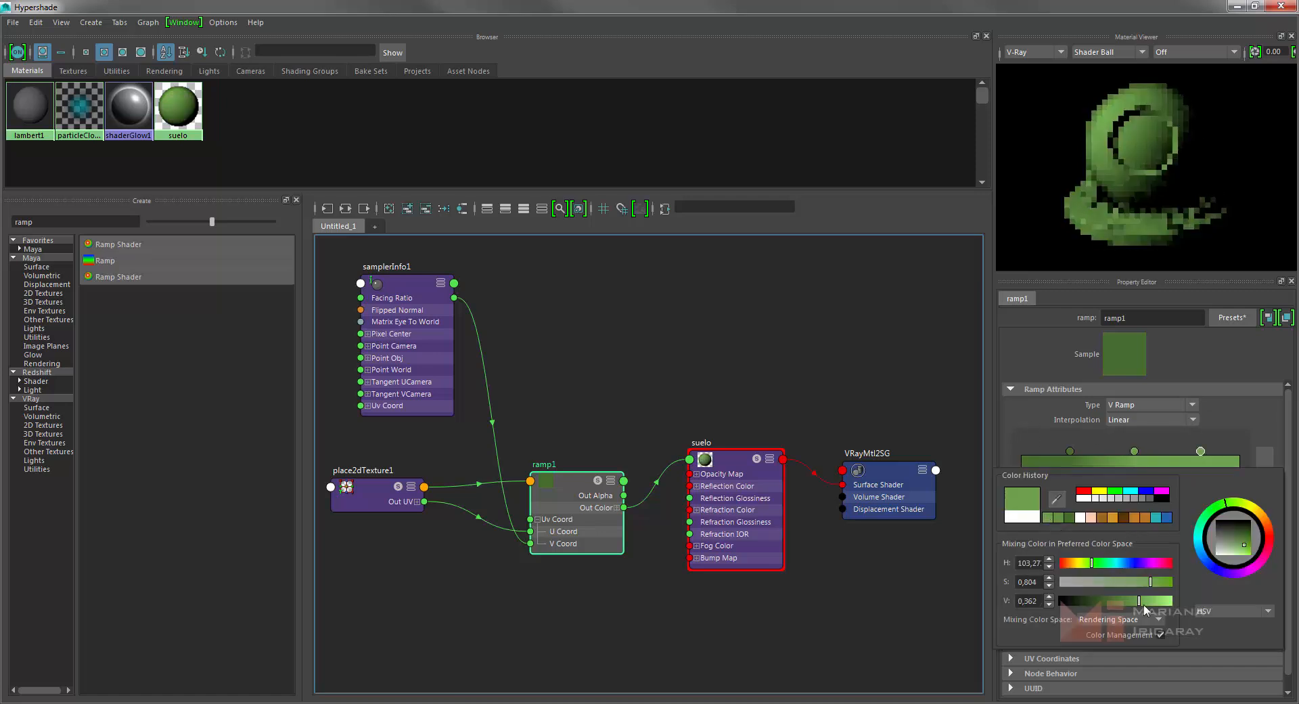
{"action": "left_click_drag", "start_coordinate": [1141, 599], "coordinate": [1165, 596]}
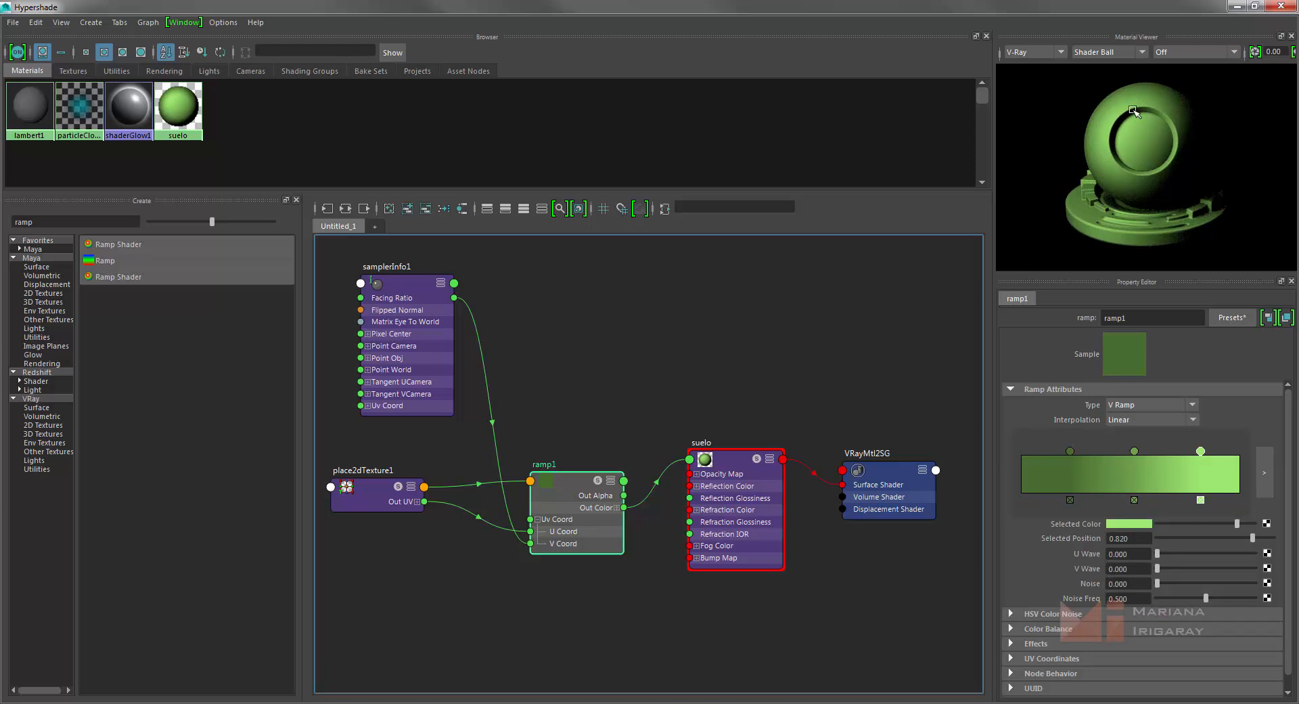
Set the ramp's interpolation to None and shift the light green stop to position 0.811.
{"action": "left_click", "coordinate": [1118, 421]}
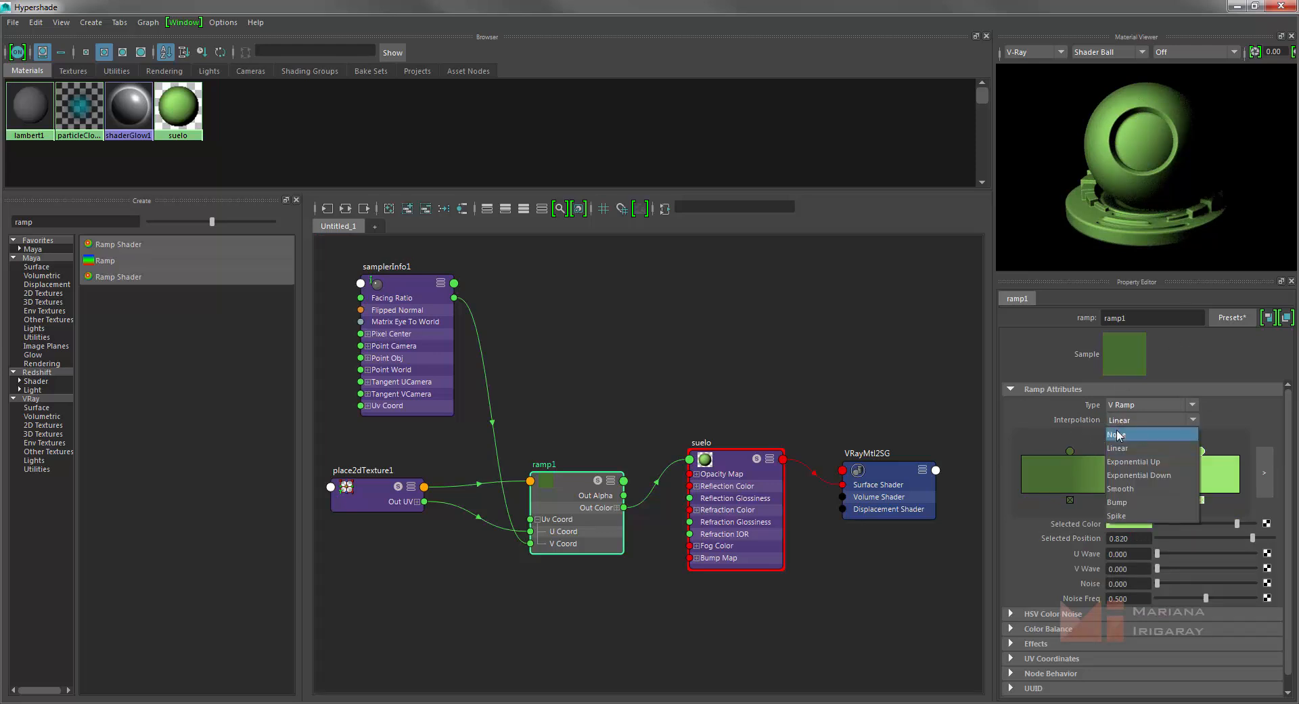
{"action": "left_click", "coordinate": [1117, 429]}
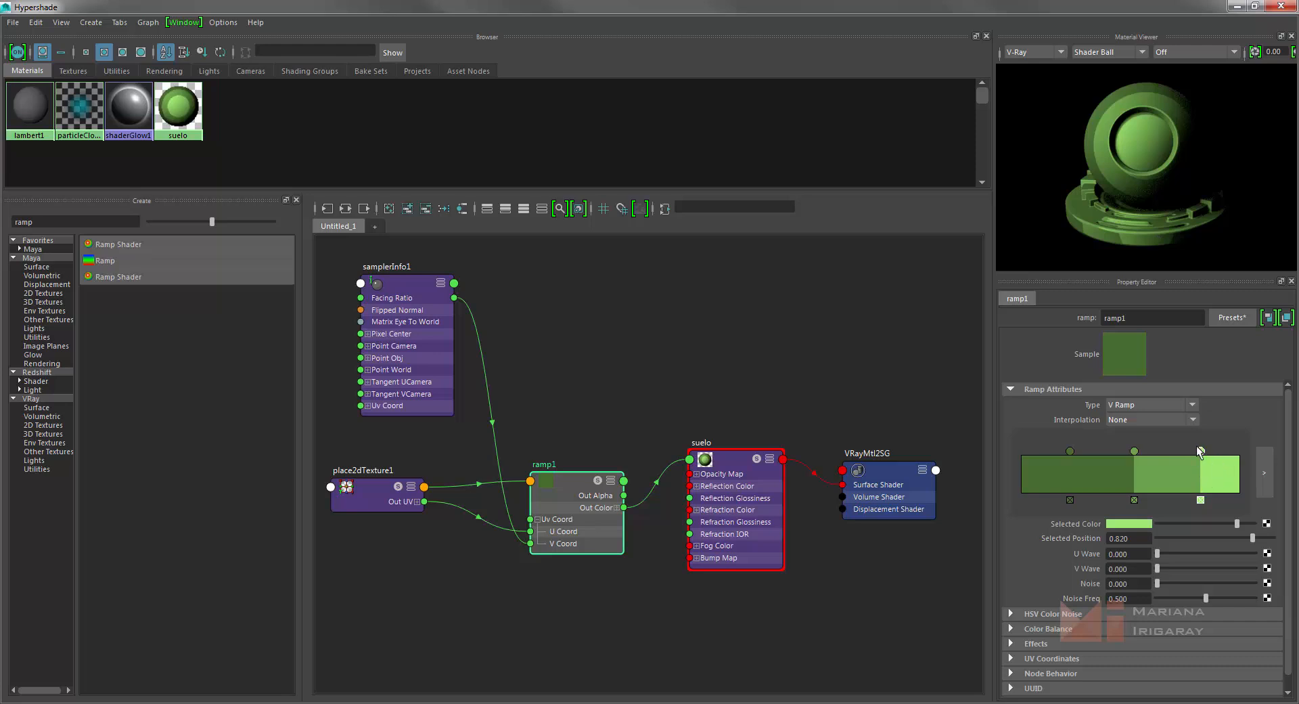
{"action": "left_click_drag", "start_coordinate": [1201, 451], "coordinate": [1199, 454]}
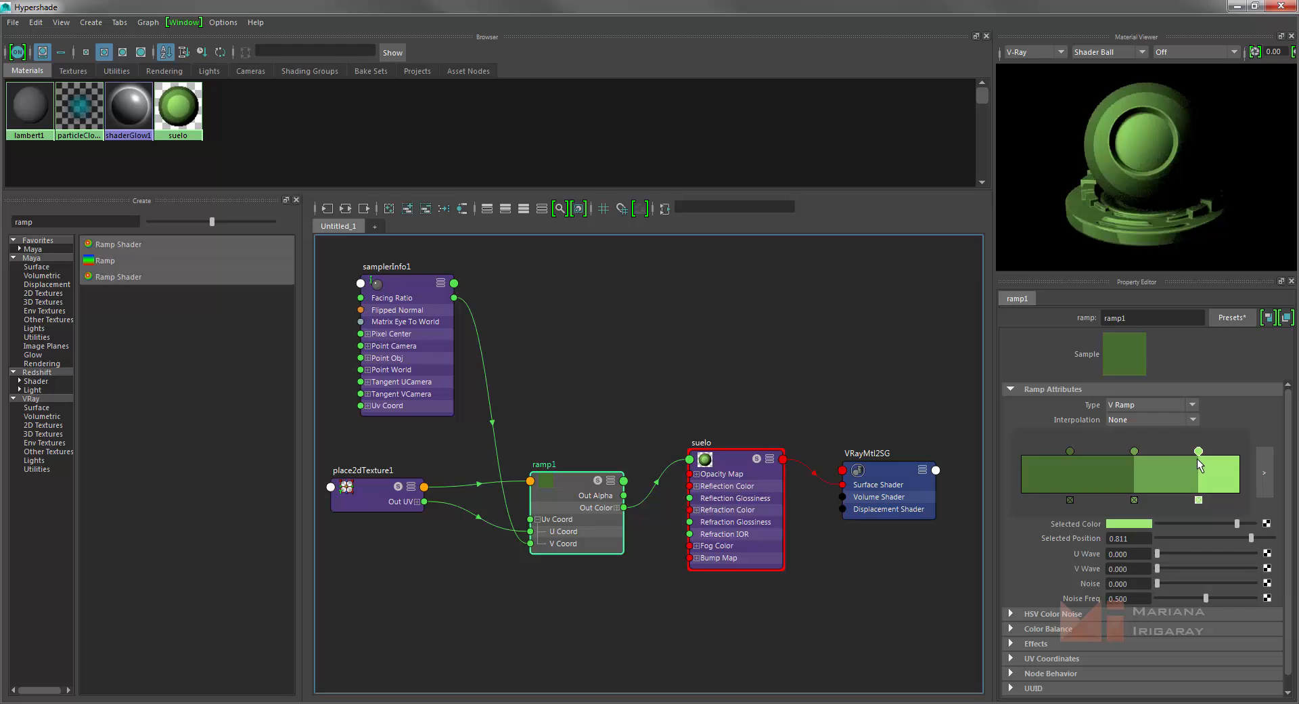
Space the ramp stops into three even bands, with dark green at 0.015, medium green at 0.334 and light green at 0.712.
{"action": "left_click_drag", "start_coordinate": [1134, 452], "coordinate": [1020, 459]}
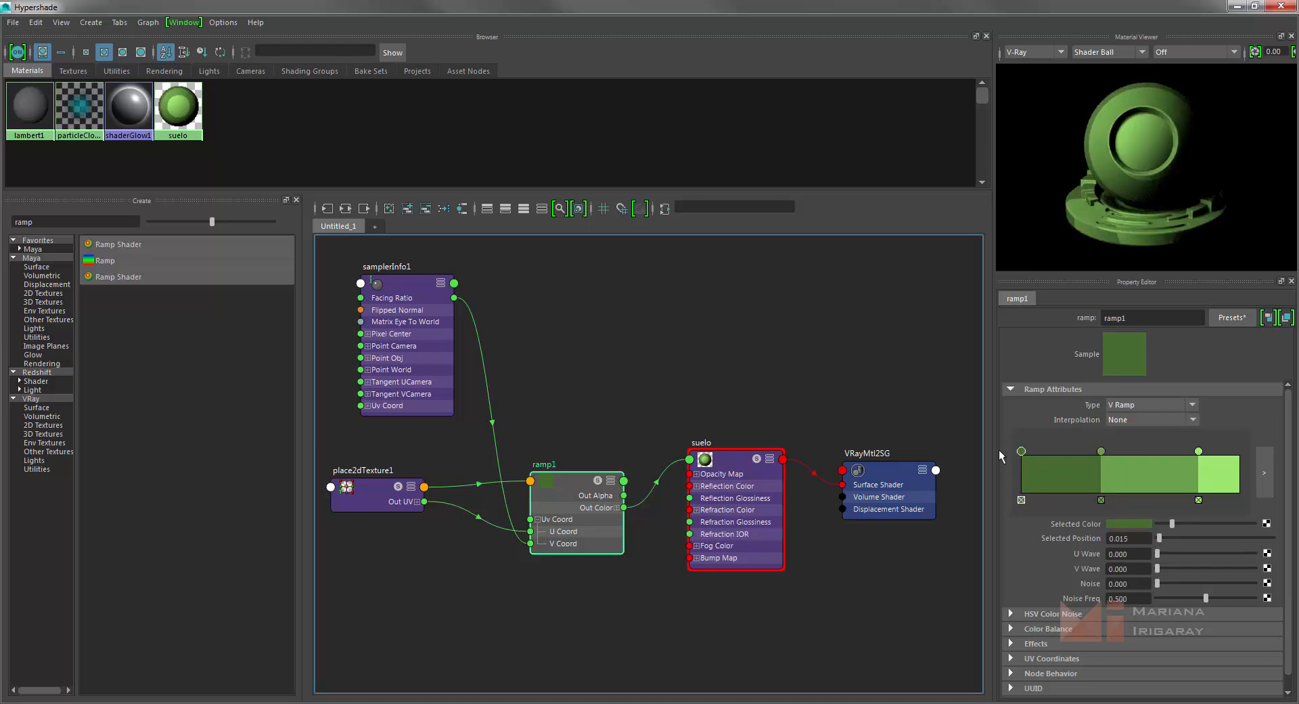
{"action": "left_click_drag", "start_coordinate": [1199, 452], "coordinate": [1095, 451]}
{"action": "left_click", "coordinate": [1100, 452]}
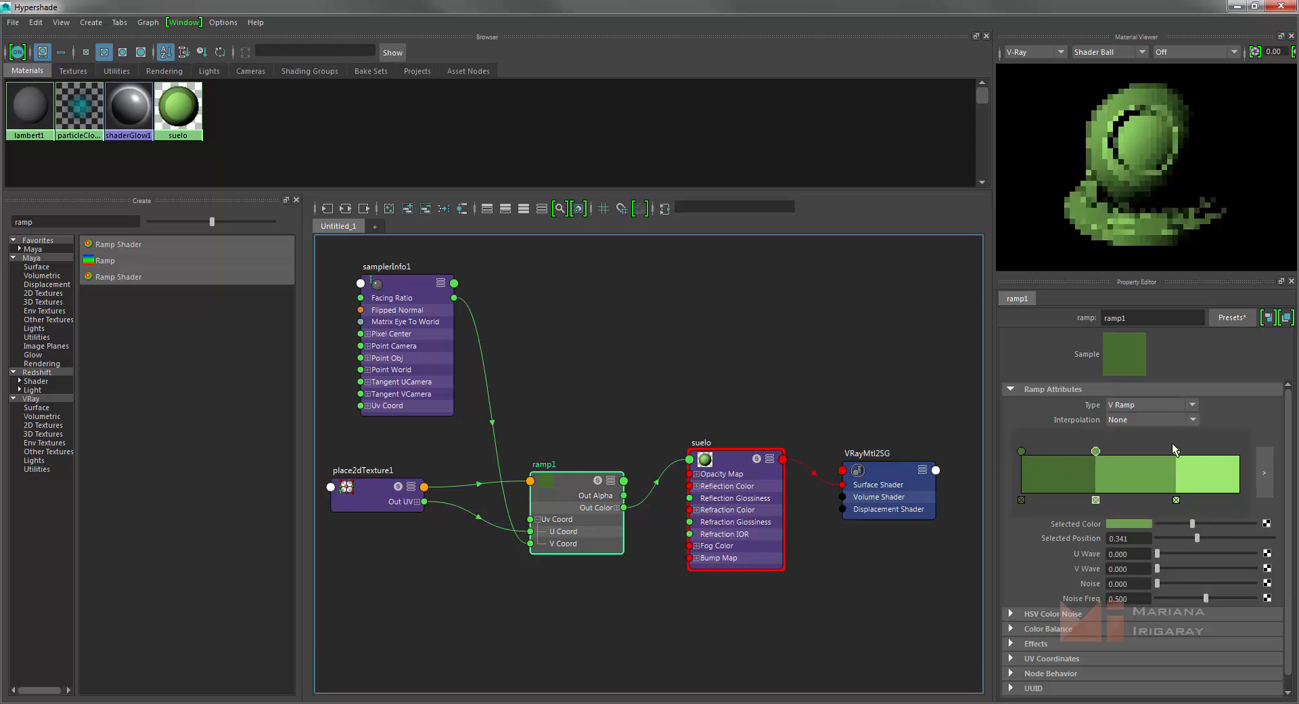
{"action": "left_click", "coordinate": [1175, 451]}
{"action": "mouse_move", "coordinate": [1175, 452]}
{"action": "left_mouse_down"}
{"action": "mouse_move", "coordinate": [1093, 452]}
{"action": "mouse_move", "coordinate": [1177, 451]}
{"action": "left_mouse_up"}
{"action": "left_click", "coordinate": [1096, 451]}
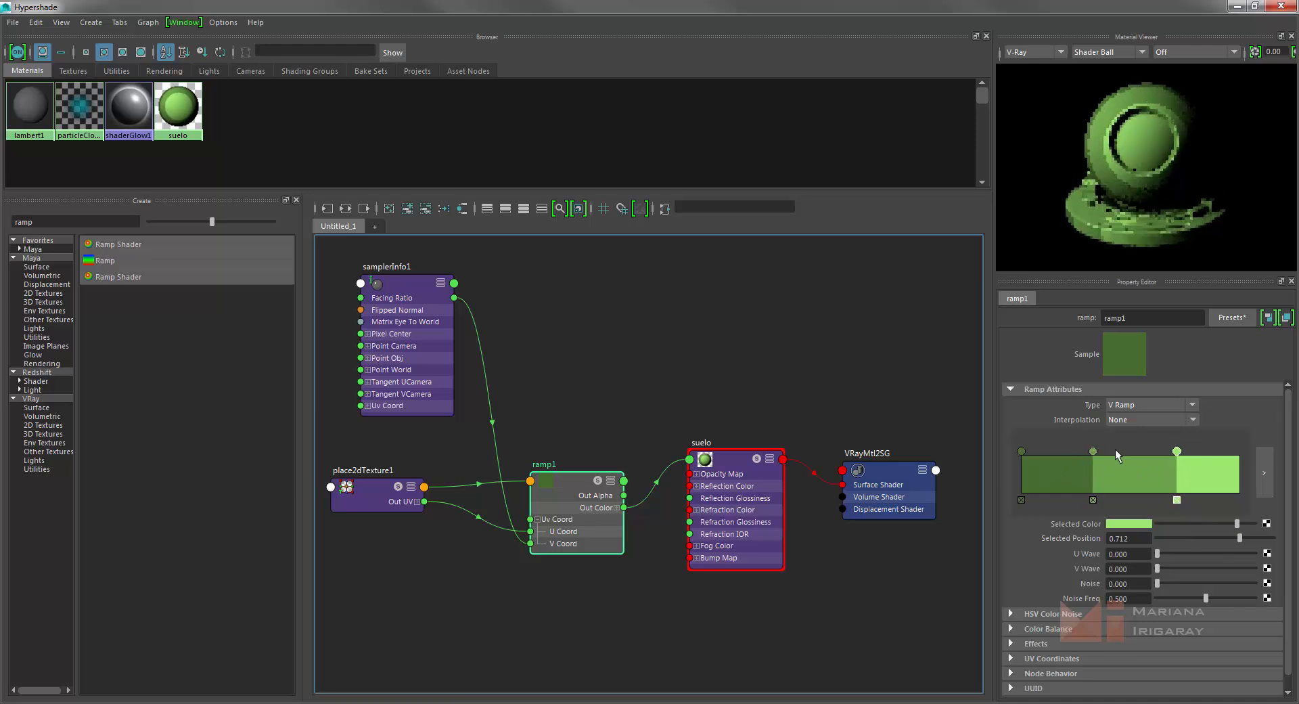
{"action": "left_click_drag", "start_coordinate": [1097, 449], "coordinate": [1100, 450]}
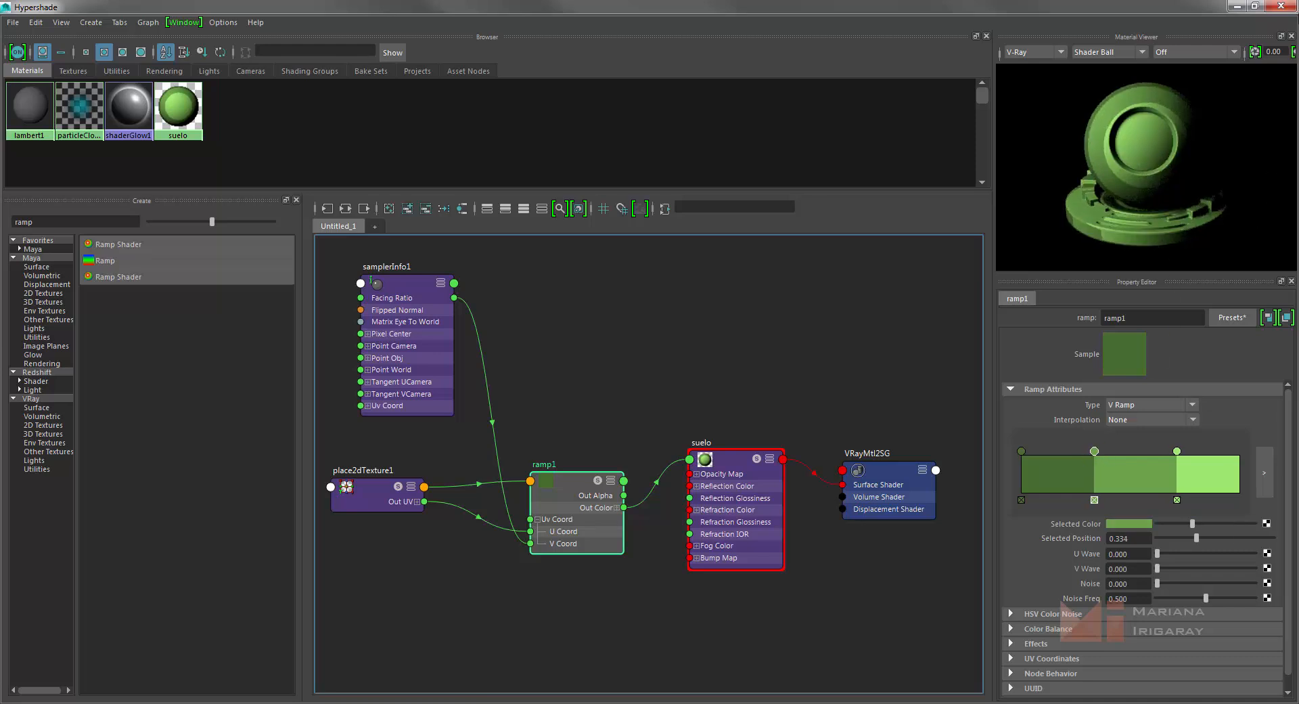
Set the suelo material's Reflection Color to a medium grey.
{"action": "left_click", "coordinate": [725, 459]}
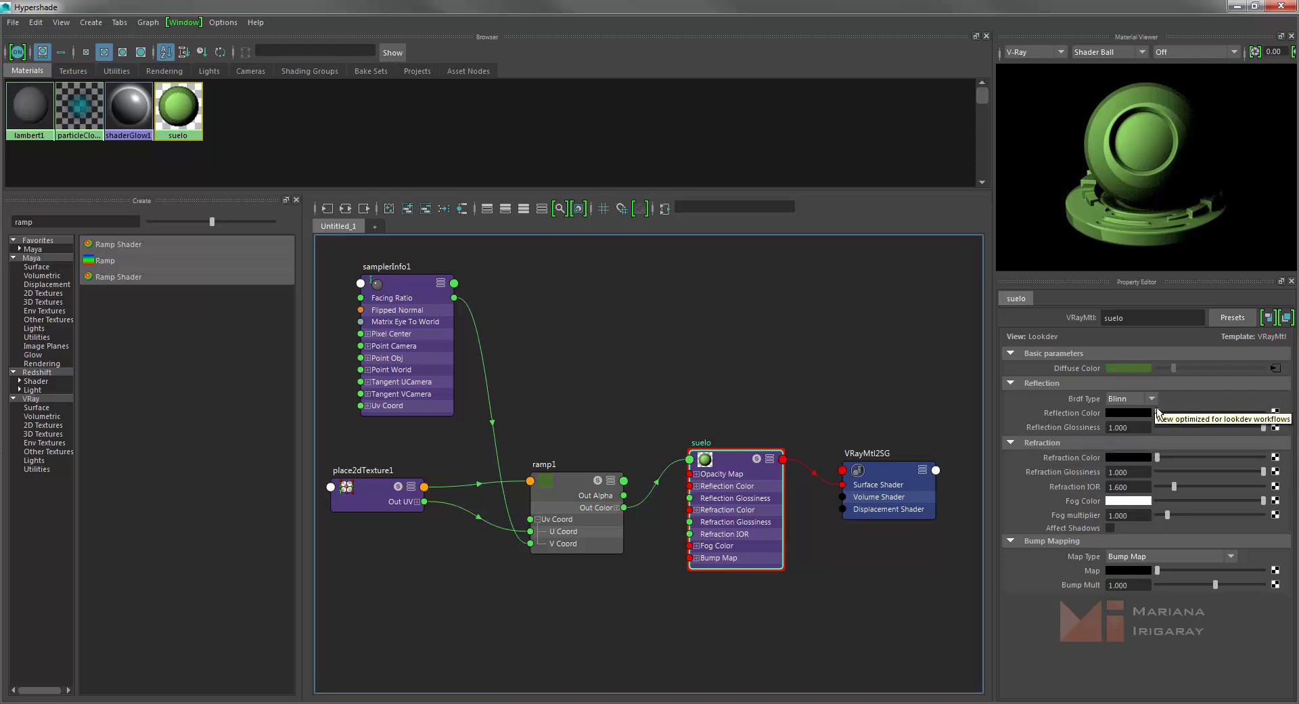
{"action": "left_click_drag", "start_coordinate": [1173, 410], "coordinate": [1211, 414]}
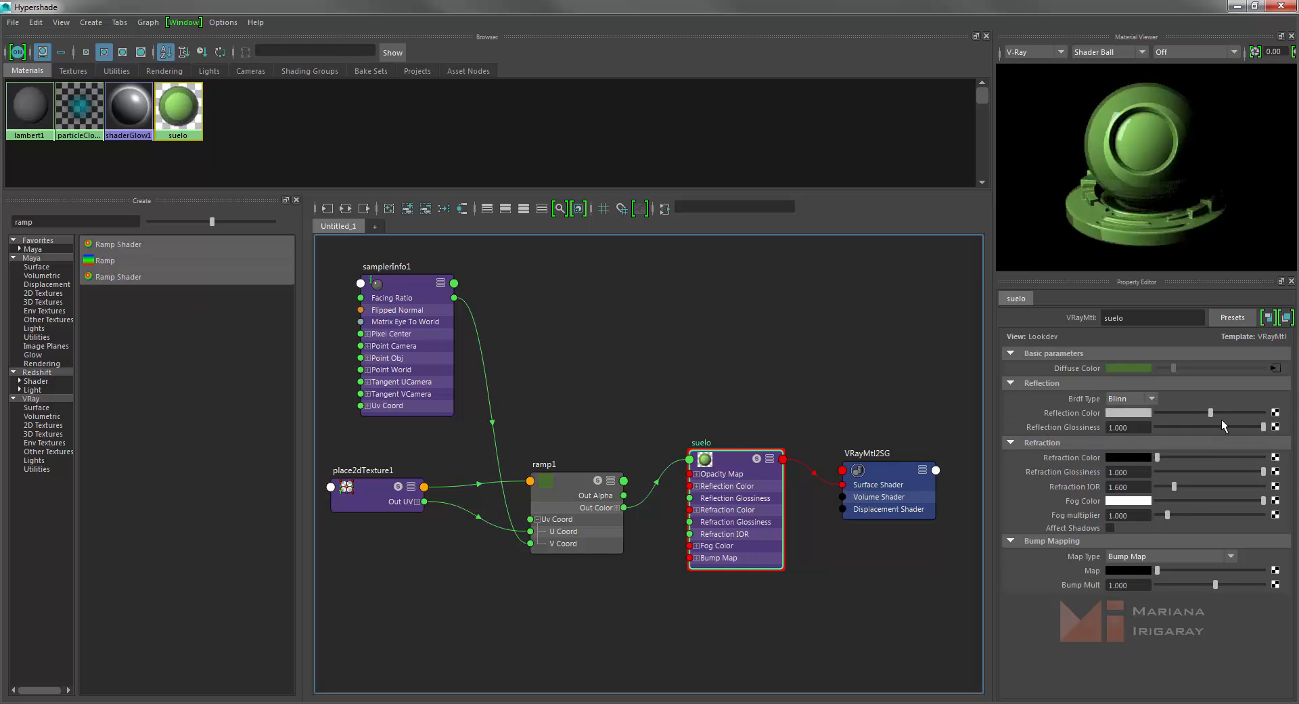
{"action": "left_click_drag", "start_coordinate": [1212, 413], "coordinate": [1188, 413]}
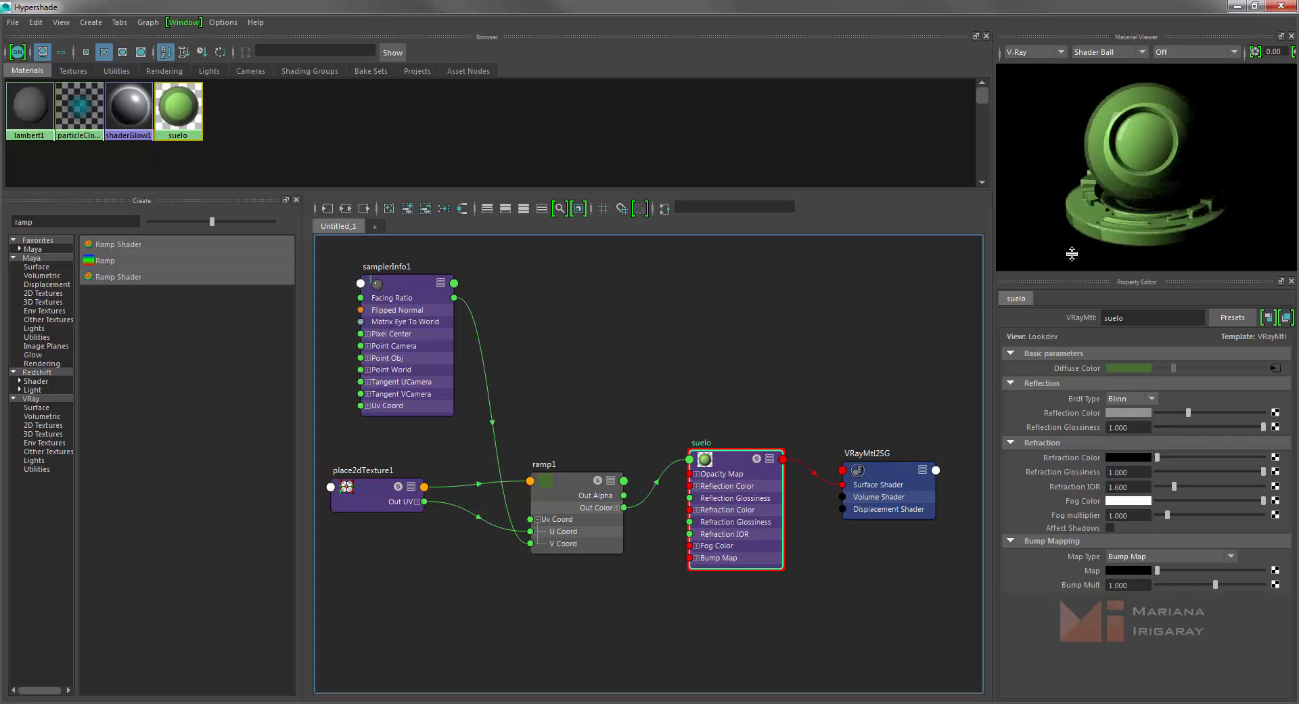
Minimize the Hypershade and assign the existing suelo material to the terrain plane.
{"action": "left_click", "coordinate": [1237, 7]}
{"action": "left_click", "coordinate": [724, 364]}
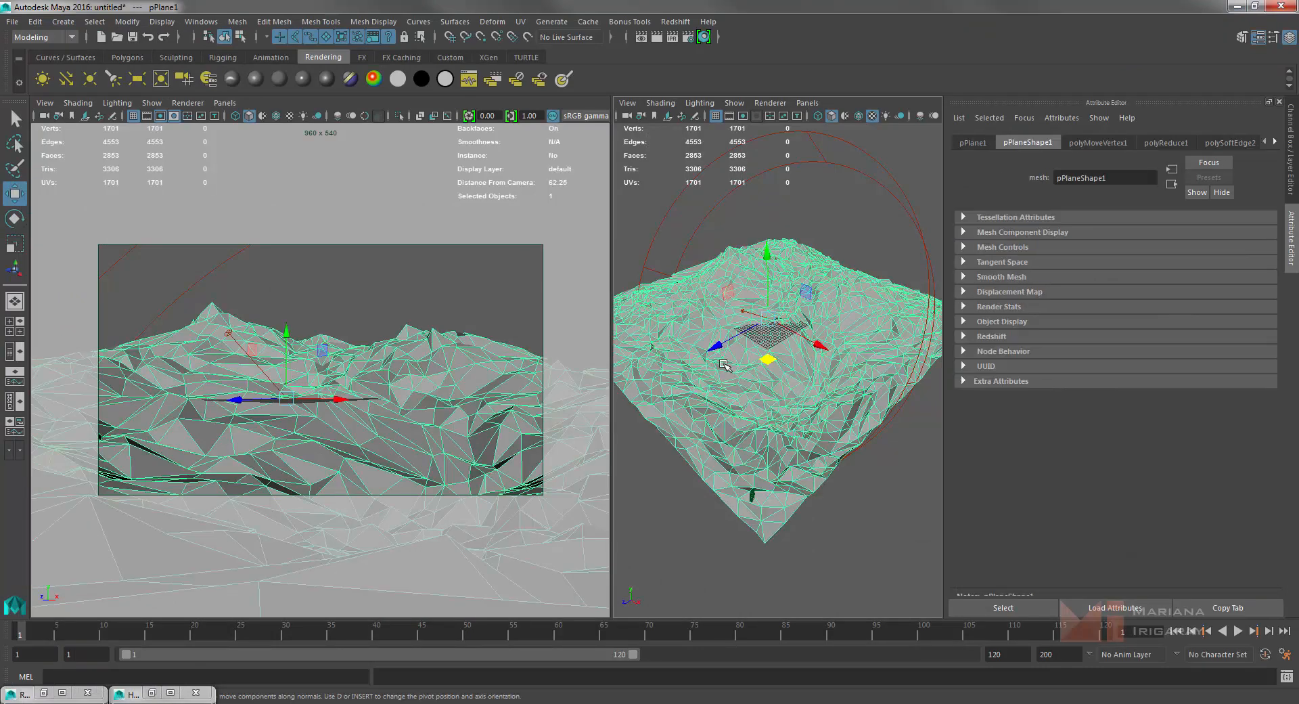
{"action": "right_click", "coordinate": [747, 340]}
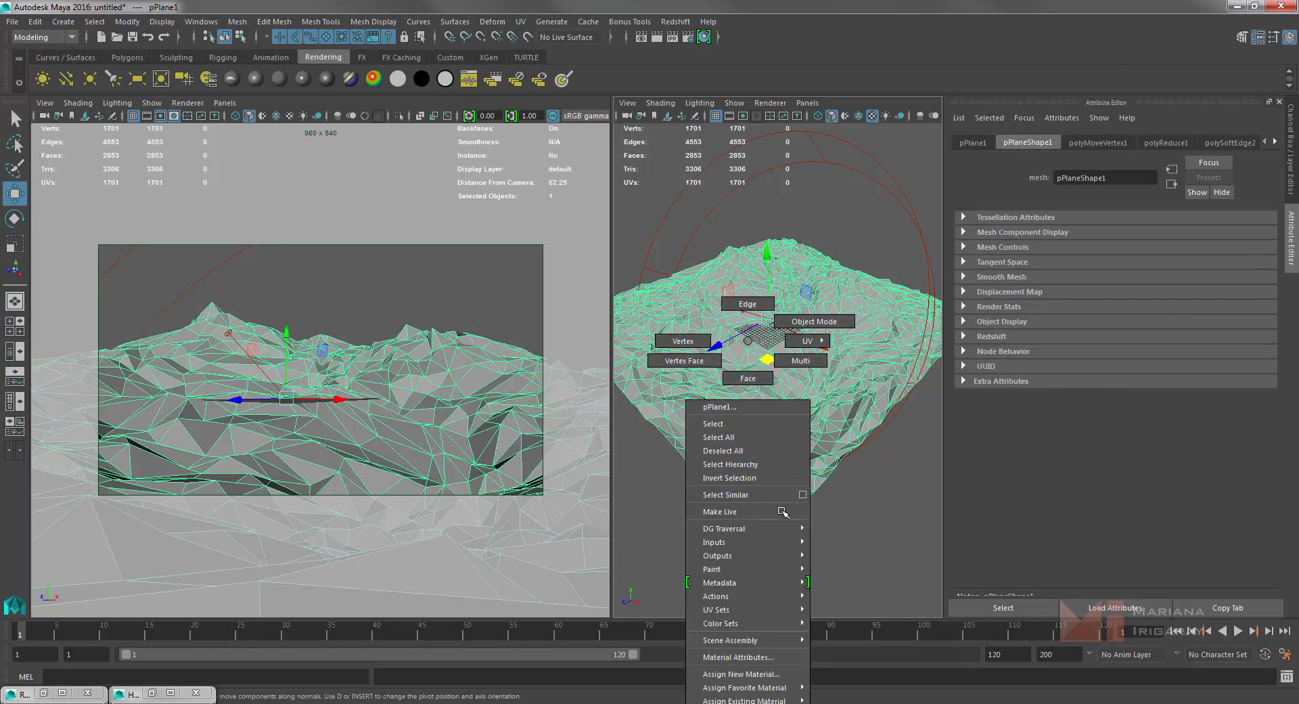
{"action": "mouse_move", "coordinate": [777, 535]}
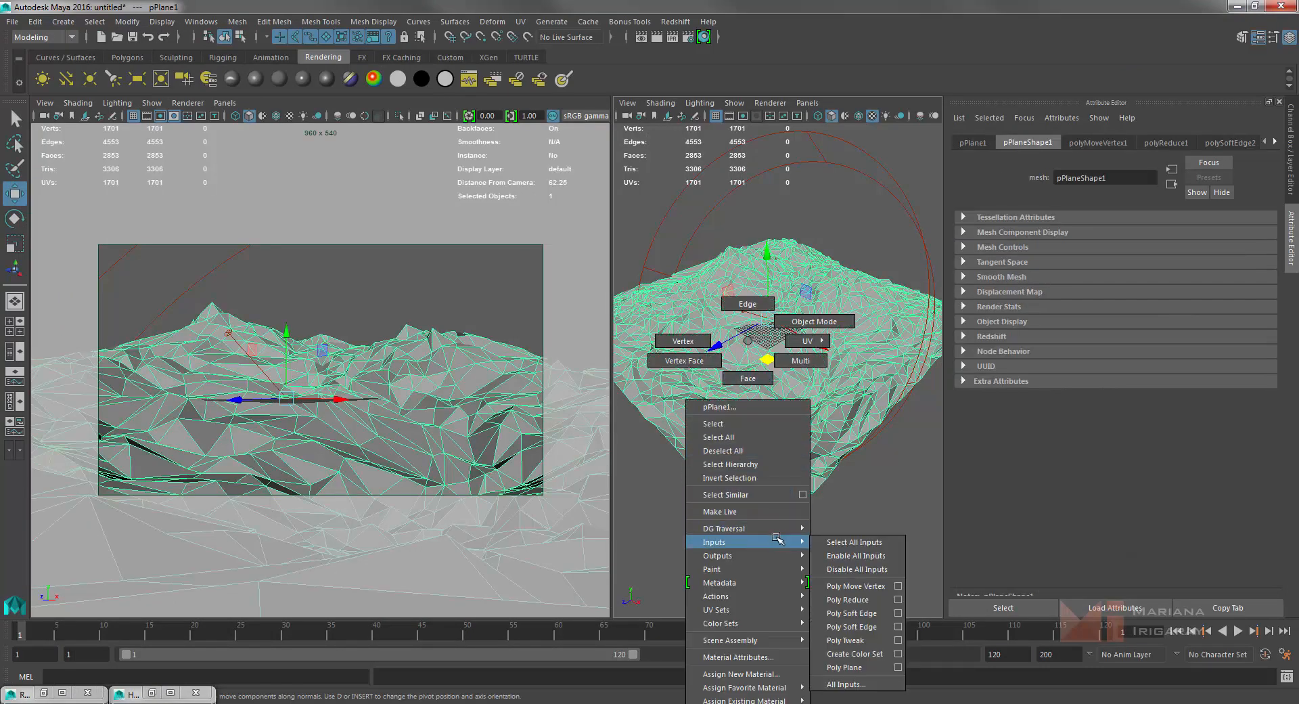
{"action": "mouse_move", "coordinate": [777, 583]}
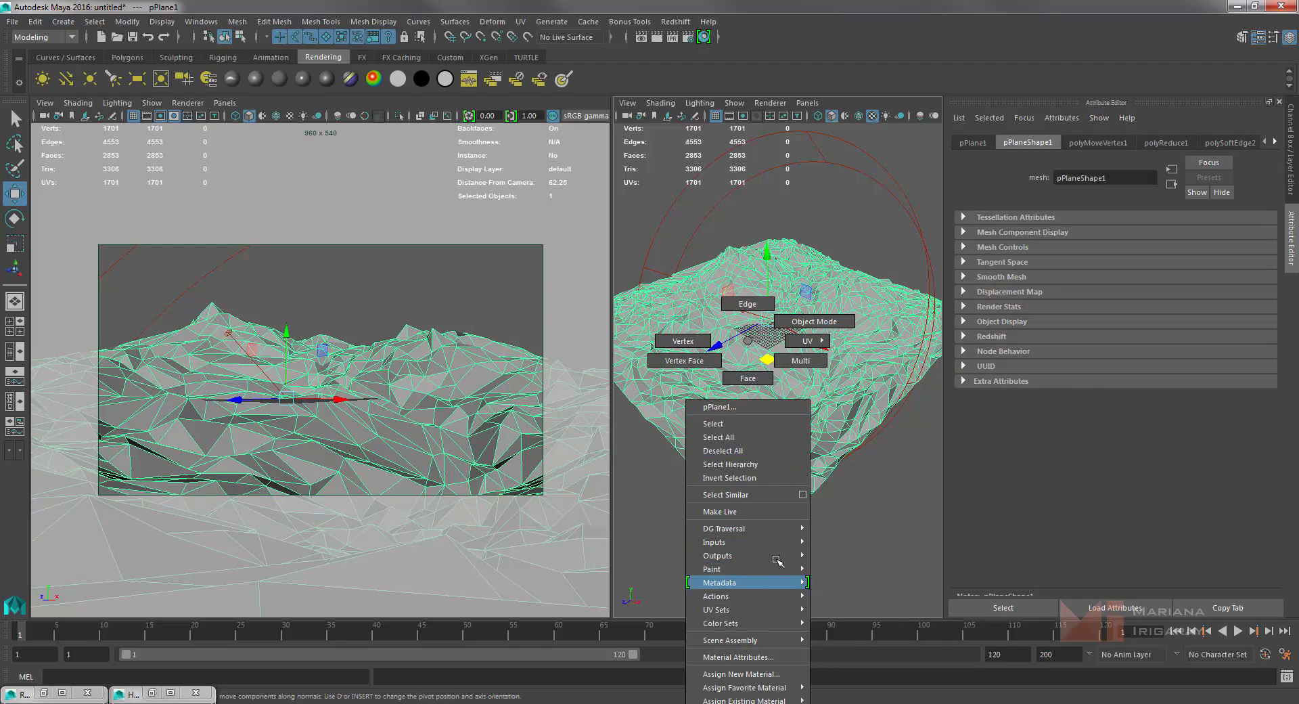
{"action": "mouse_move", "coordinate": [790, 702]}
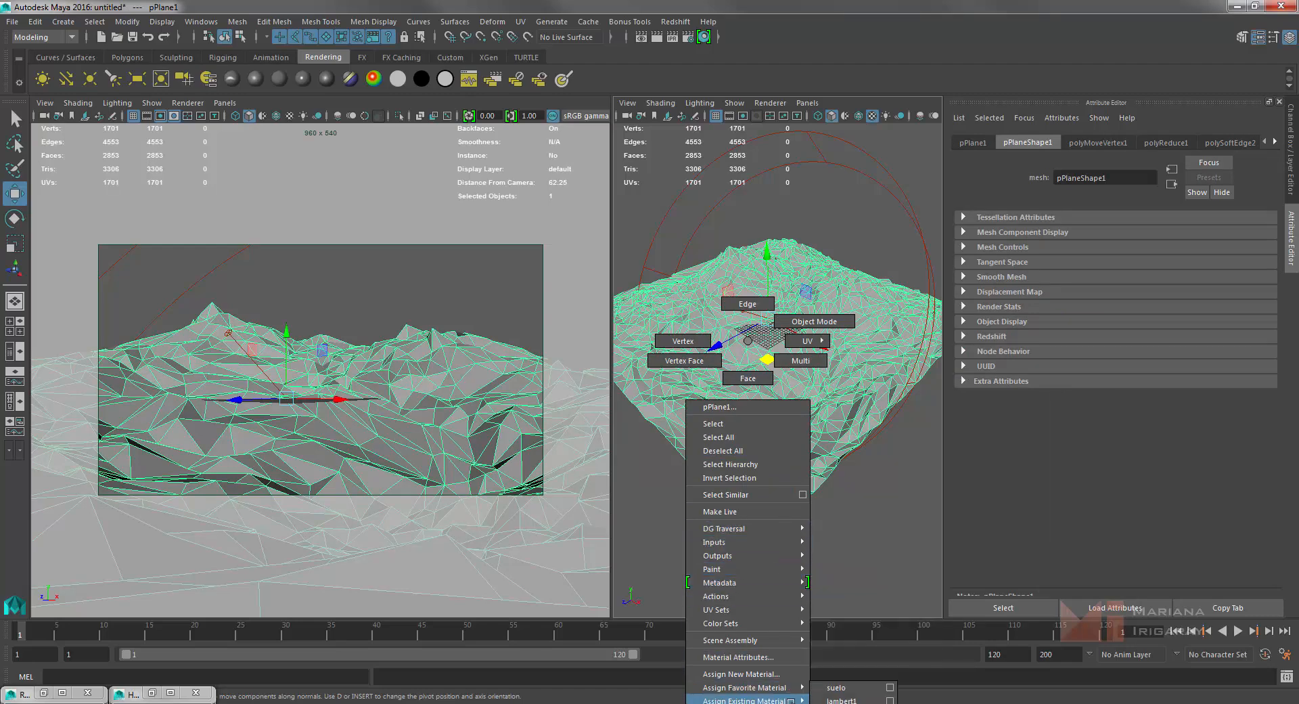
{"action": "left_click", "coordinate": [837, 689]}
{"action": "left_click", "coordinate": [838, 514]}
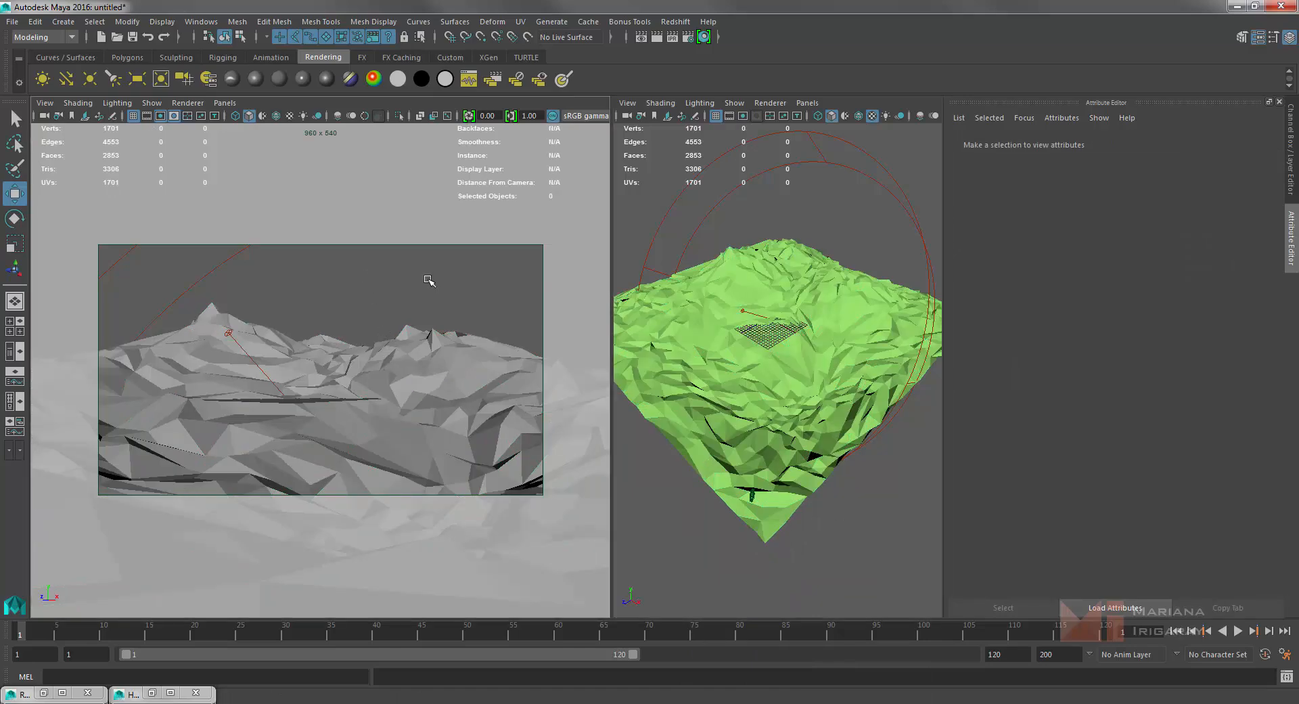
Turn on textured display in the camera view and render the terrain with V-Ray.
{"action": "left_click", "coordinate": [291, 117]}
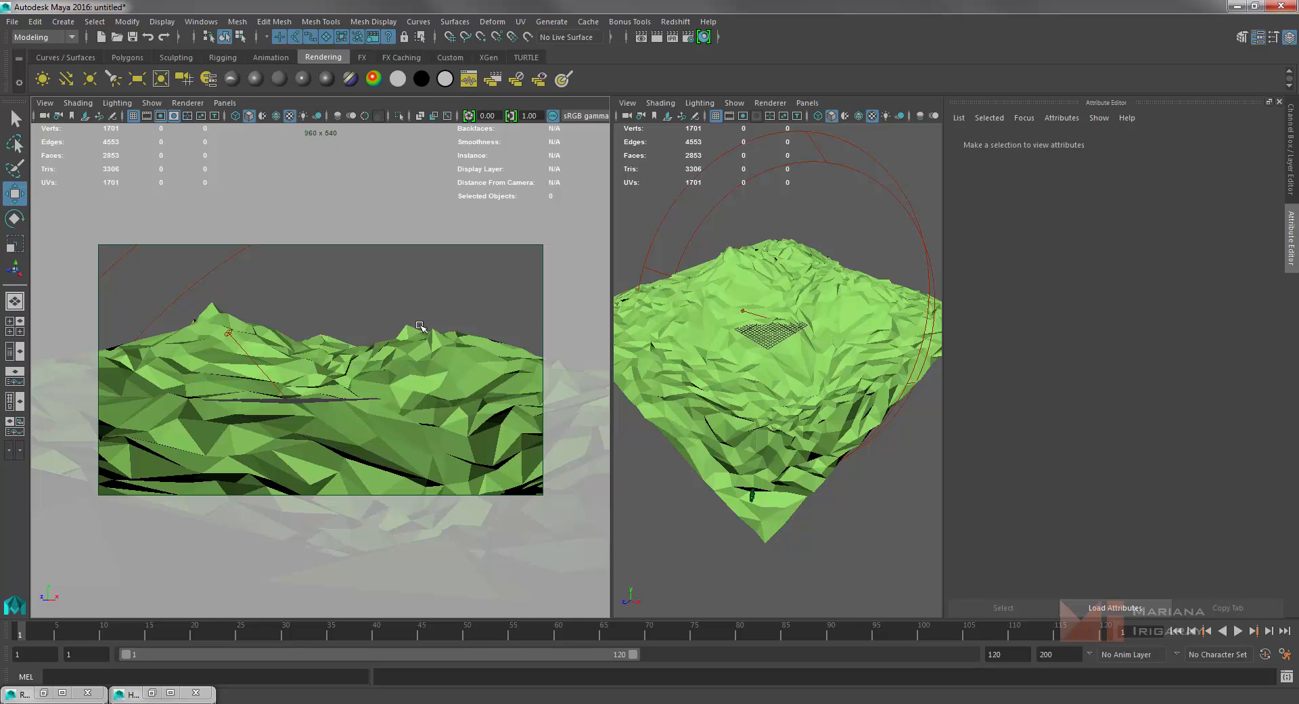
{"action": "left_click", "coordinate": [704, 37]}
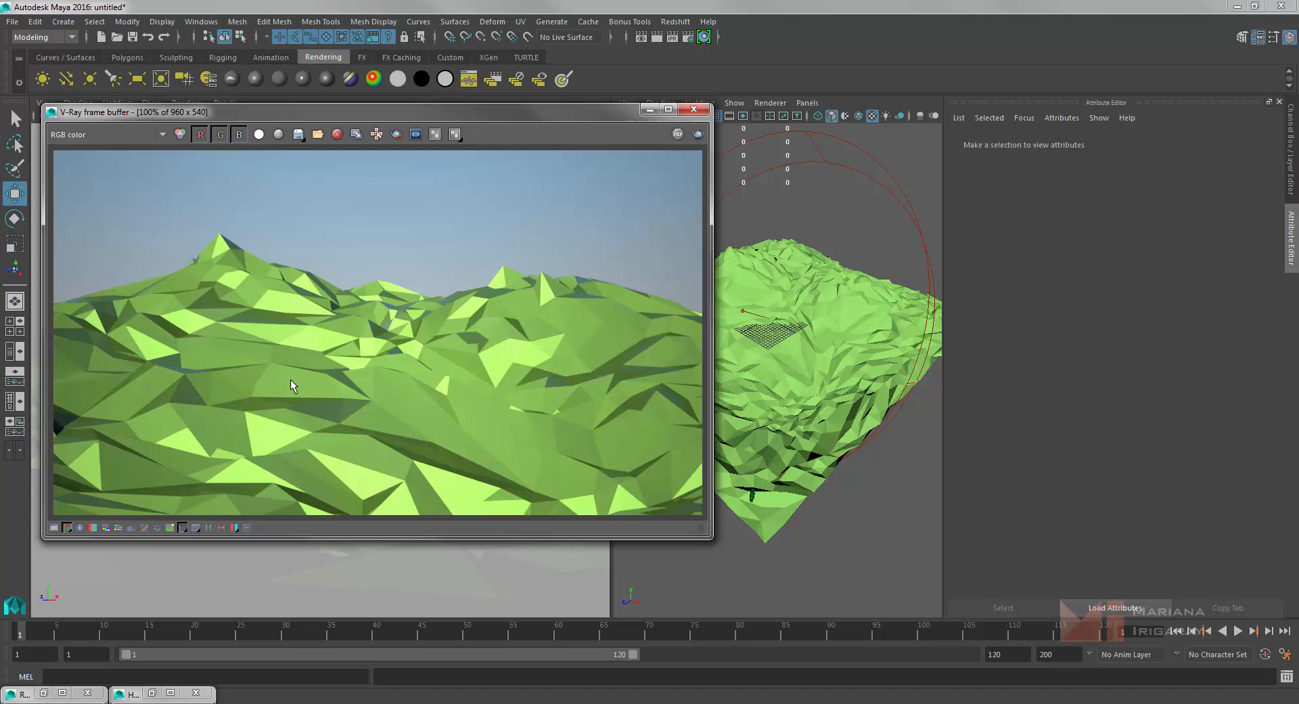
{"action": "left_click", "coordinate": [648, 110]}
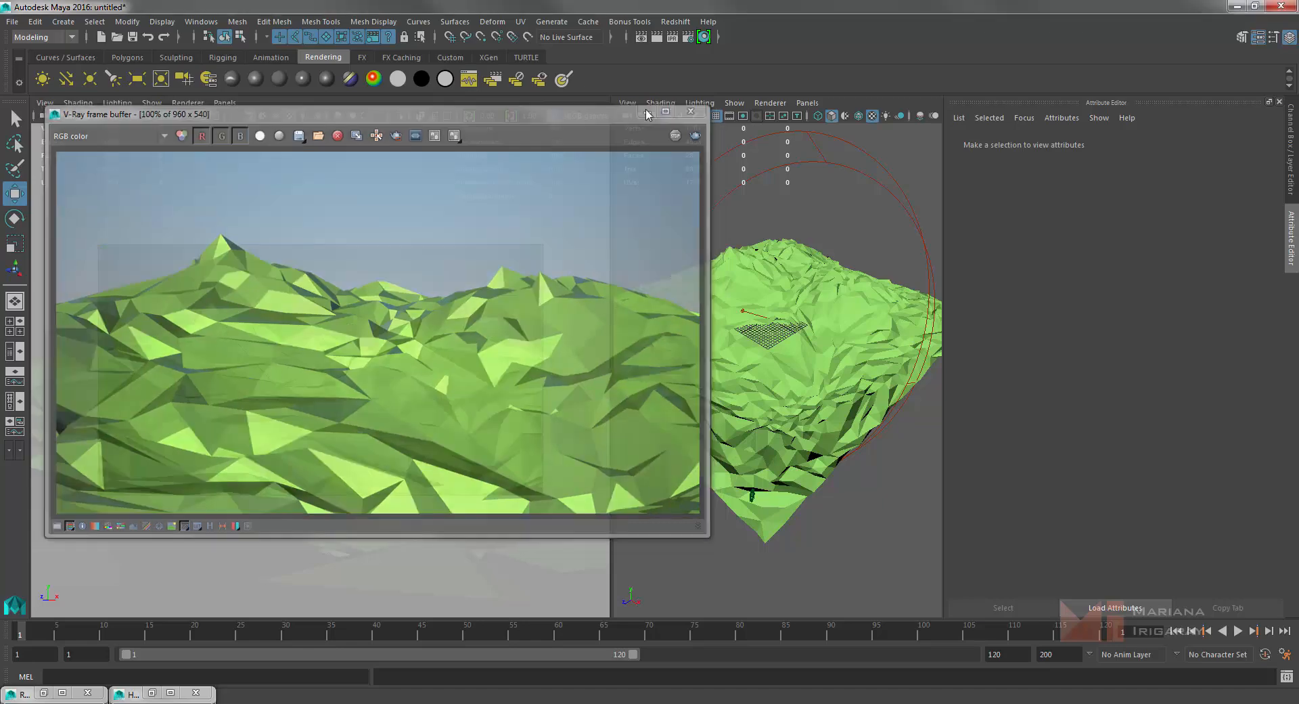
Assign a new VRay Mtl with the recent medium green as Diffuse Color to the terrain and render it for comparison.
{"action": "left_click", "coordinate": [442, 377]}
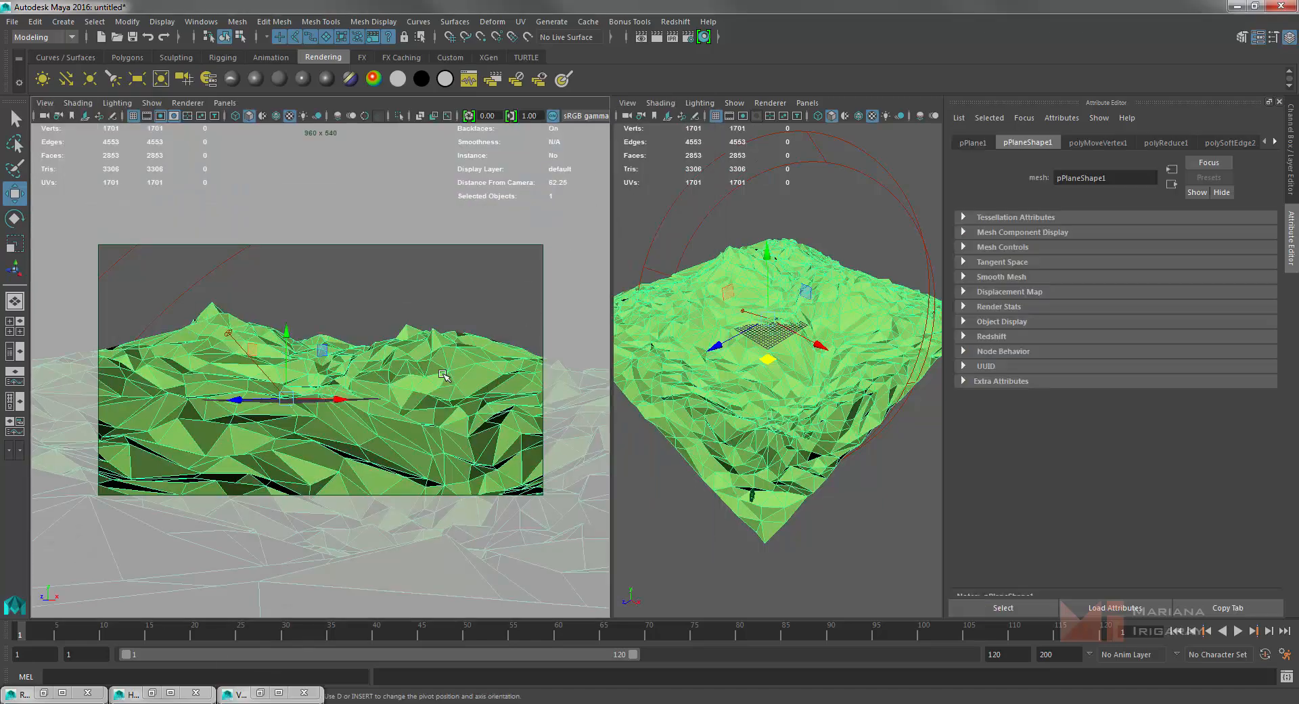
{"action": "right_click_drag", "start_coordinate": [442, 340], "coordinate": [459, 677]}
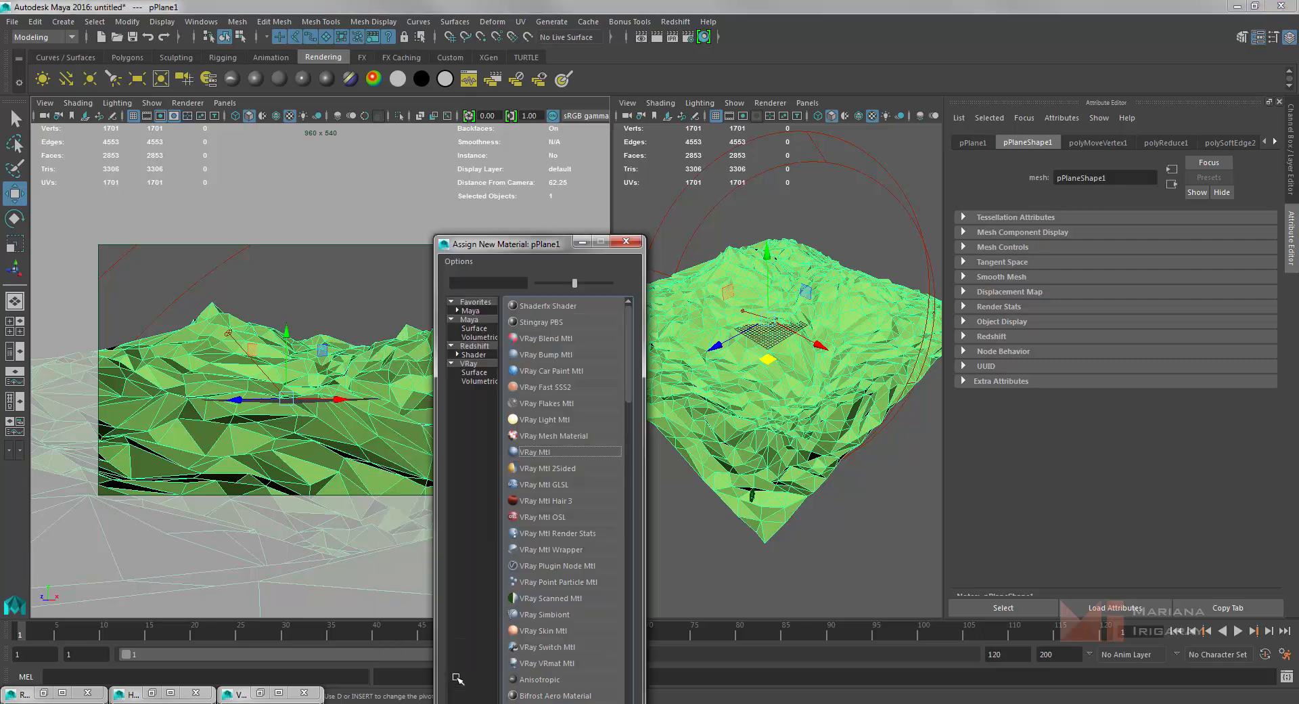
{"action": "left_click", "coordinate": [550, 453]}
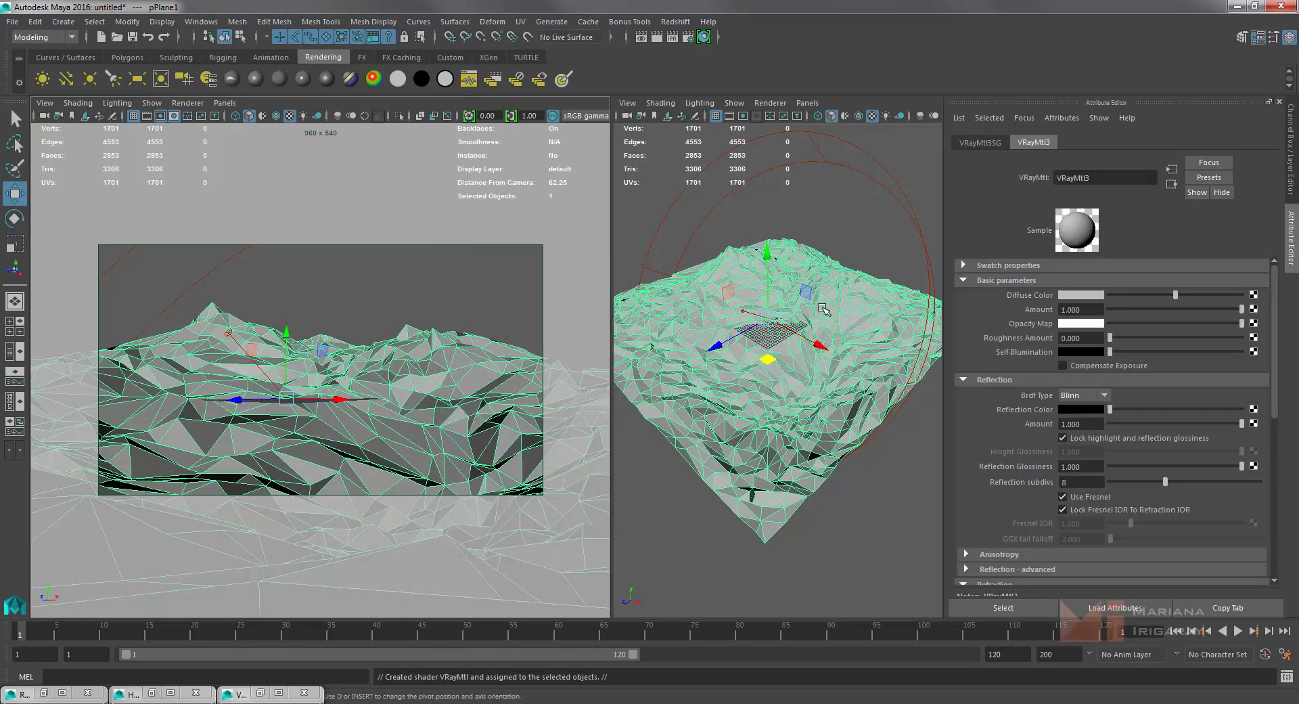
{"action": "left_click", "coordinate": [1090, 295]}
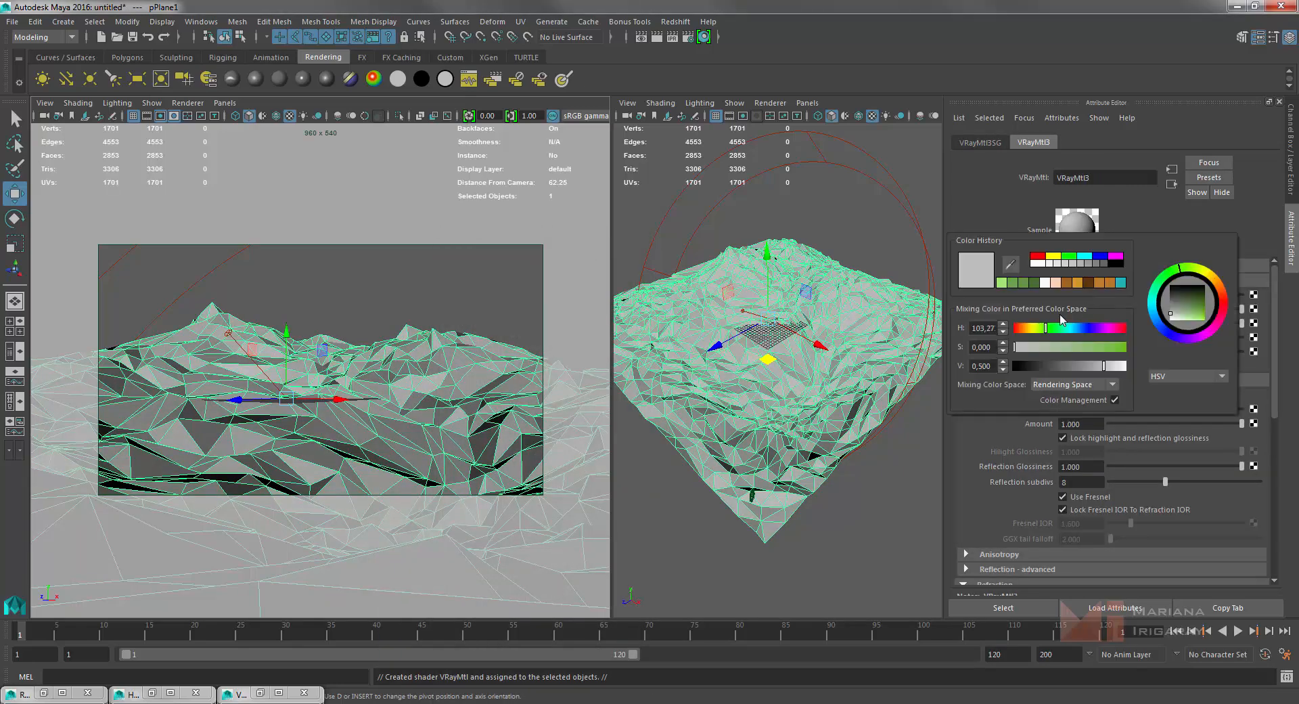
{"action": "left_click", "coordinate": [1012, 282]}
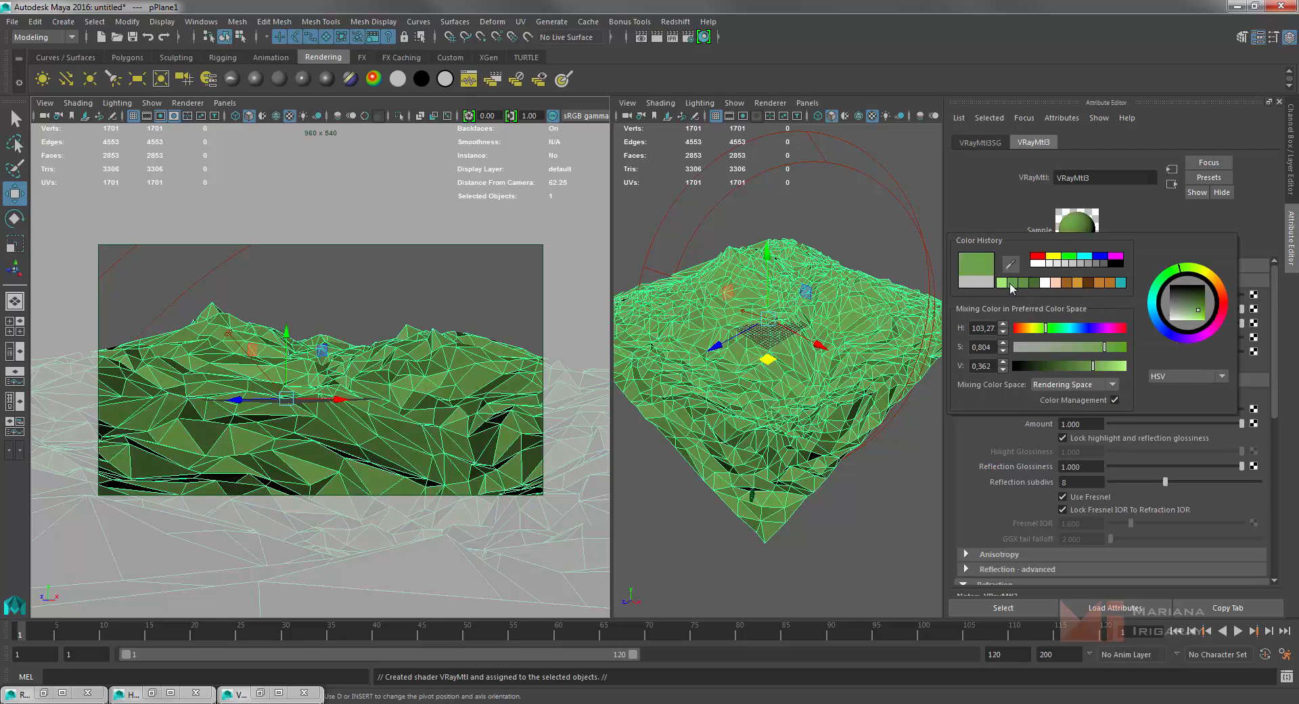
{"action": "left_click", "coordinate": [473, 264]}
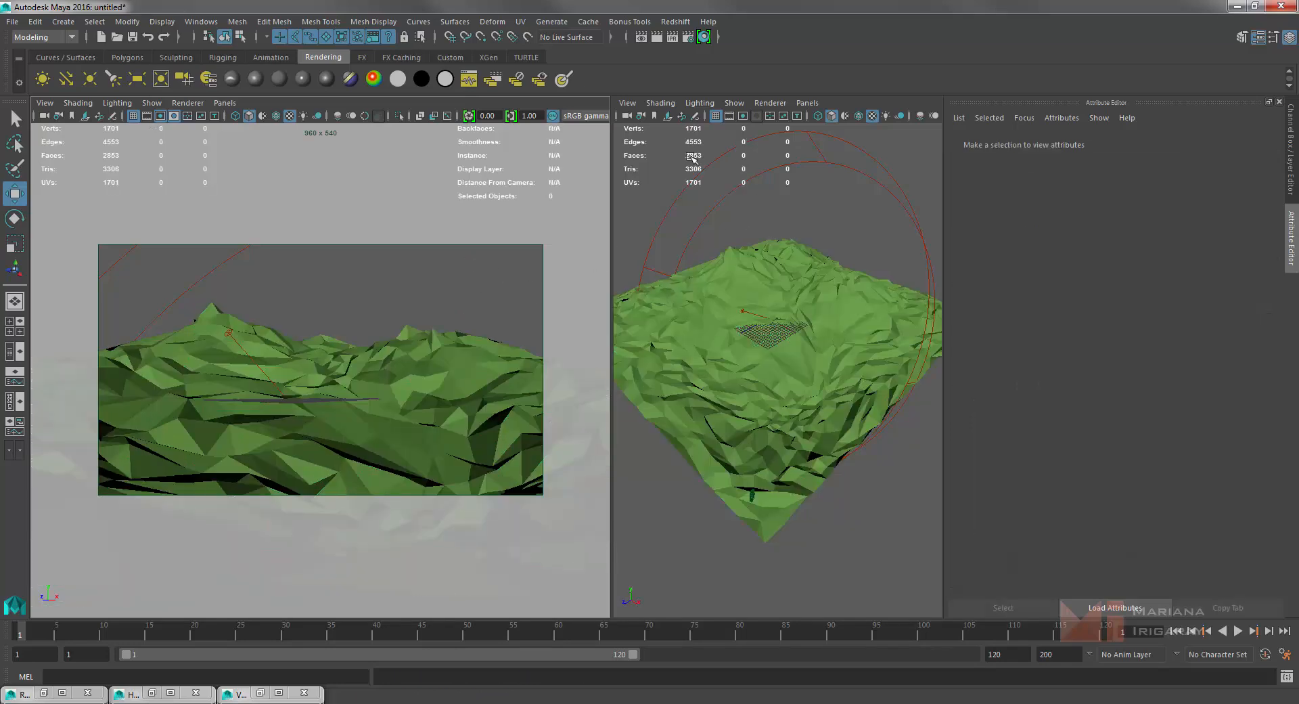
{"action": "left_click", "coordinate": [671, 41]}
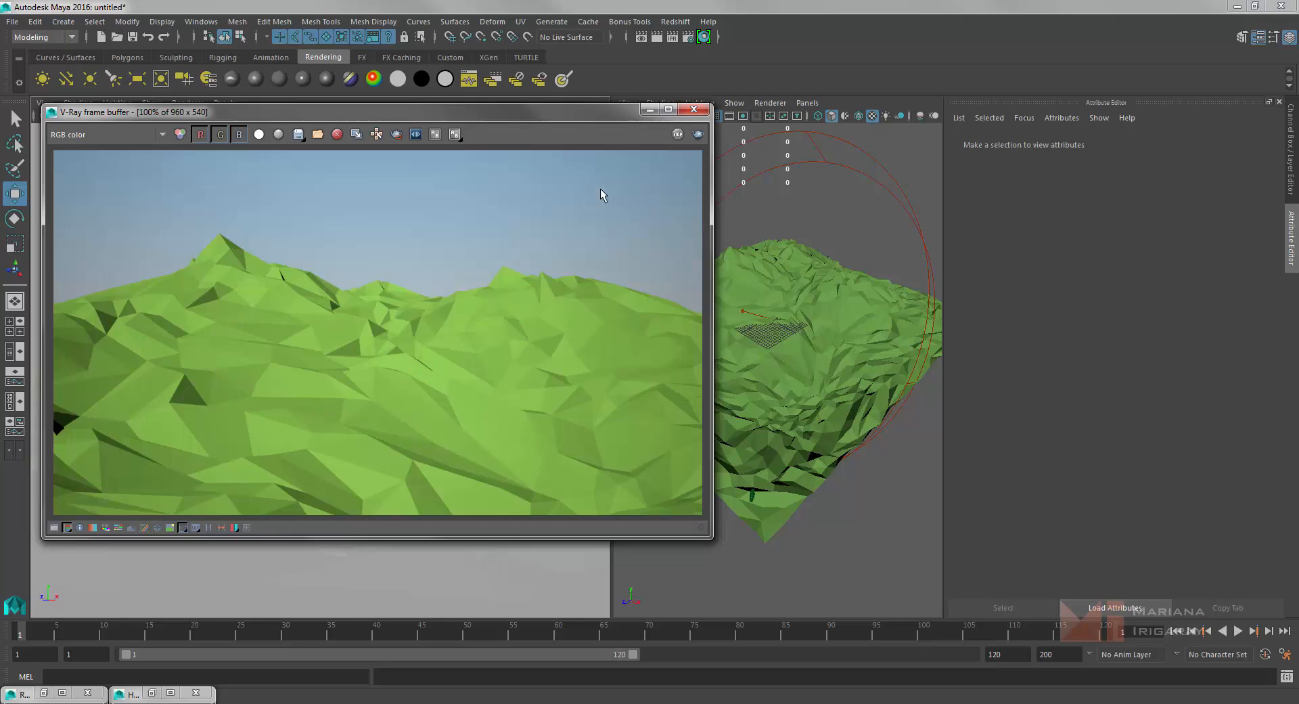
{"action": "left_click", "coordinate": [693, 109]}
Reassign the existing suelo material to the terrain plane and render the camera view again.
{"action": "left_click", "coordinate": [416, 340]}
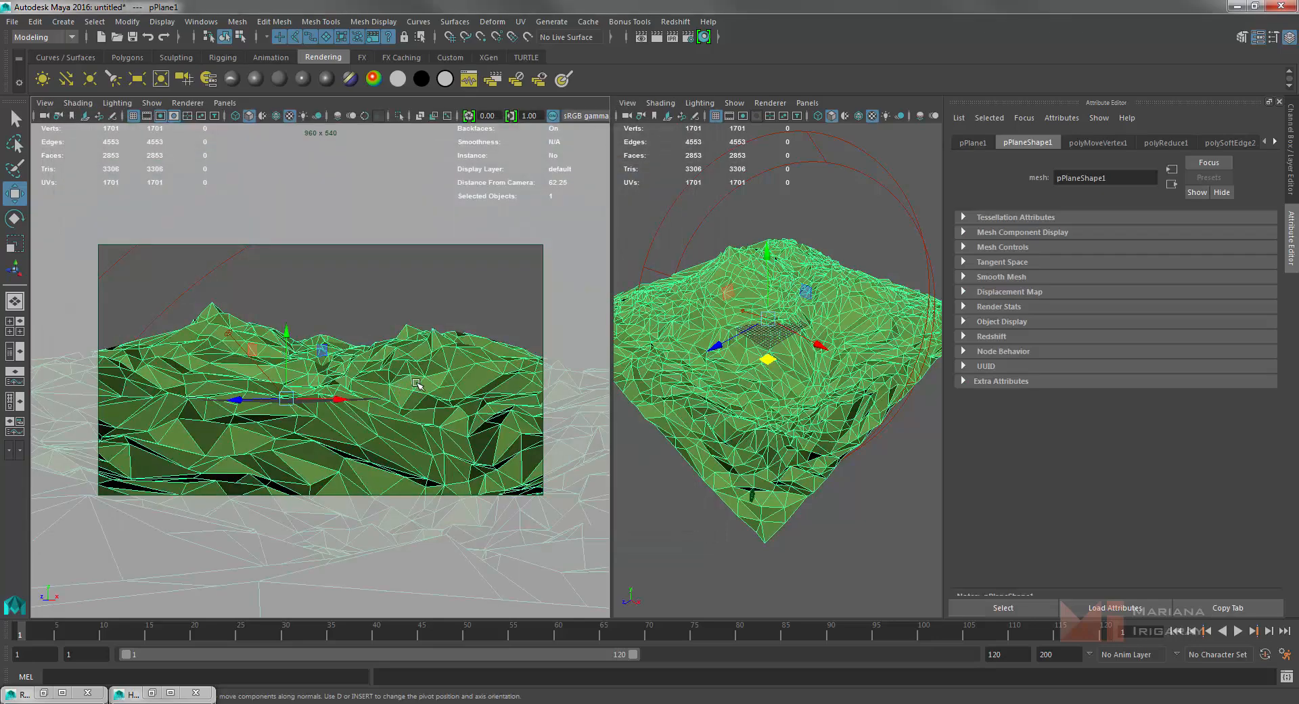
{"action": "right_click_drag", "start_coordinate": [417, 340], "coordinate": [418, 383]}
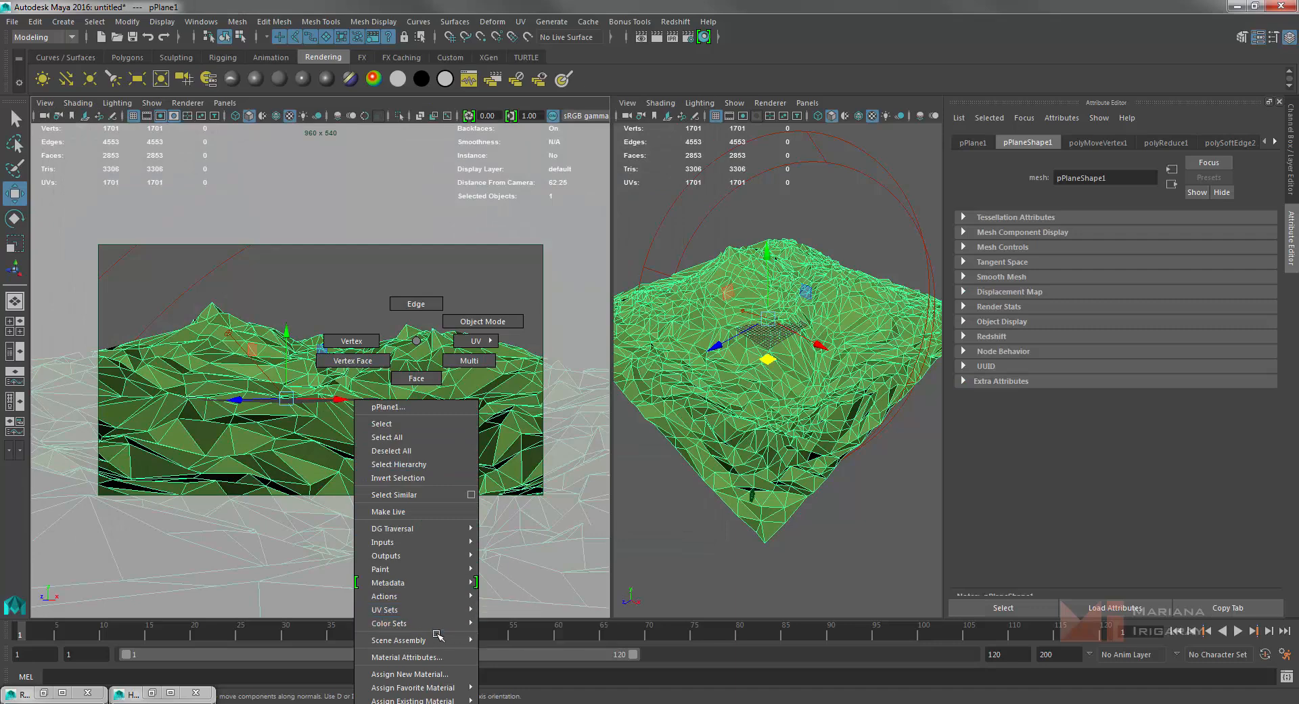
{"action": "mouse_move", "coordinate": [437, 641]}
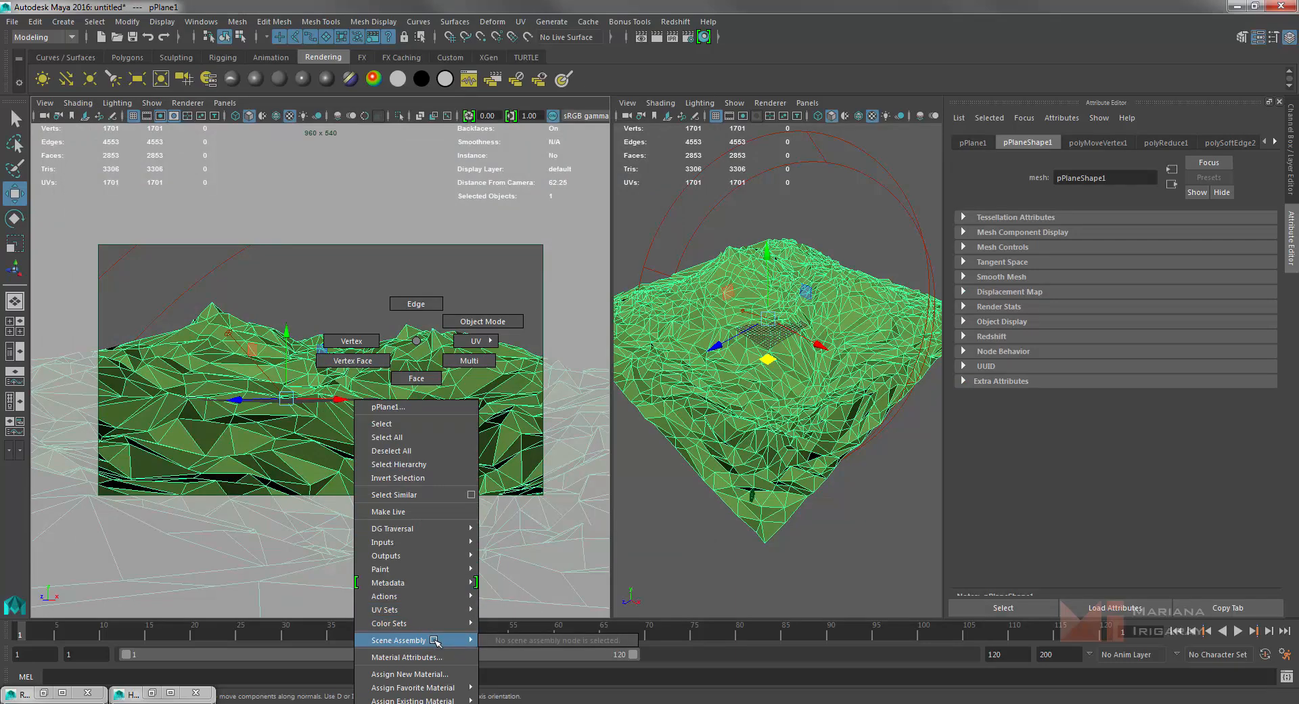
{"action": "mouse_move", "coordinate": [439, 685]}
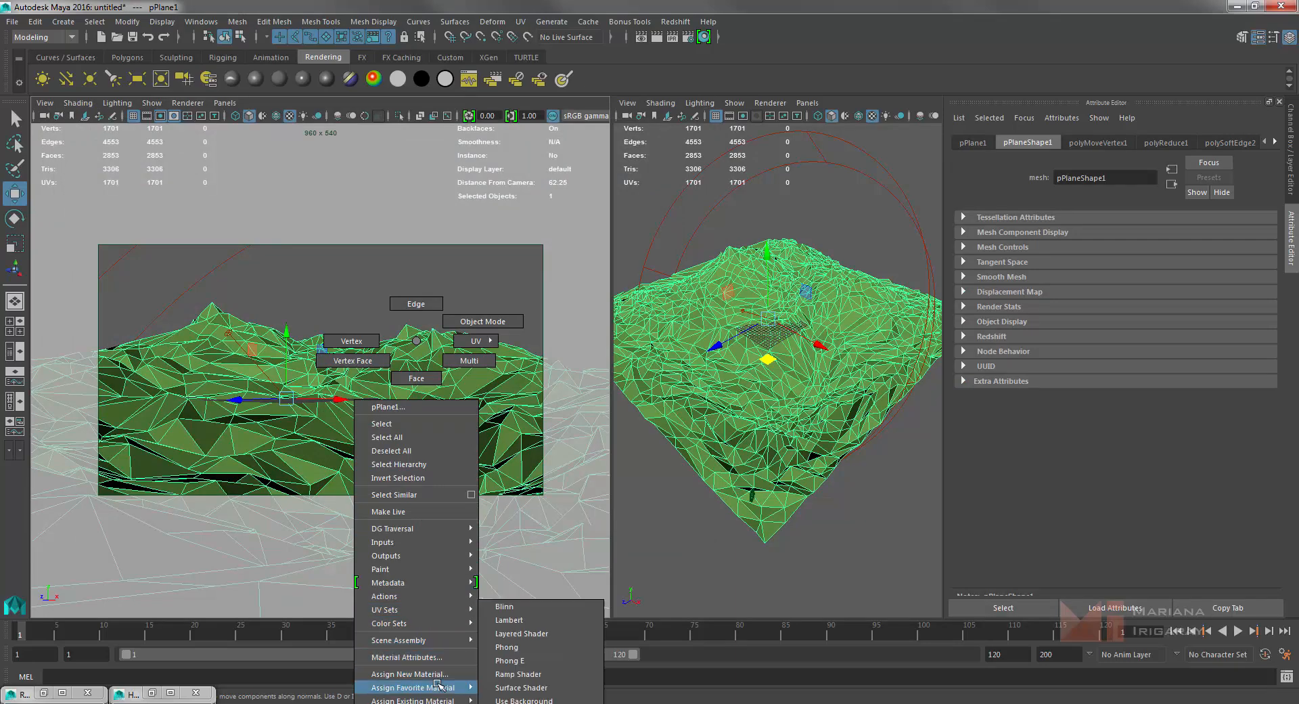
{"action": "left_click", "coordinate": [518, 701]}
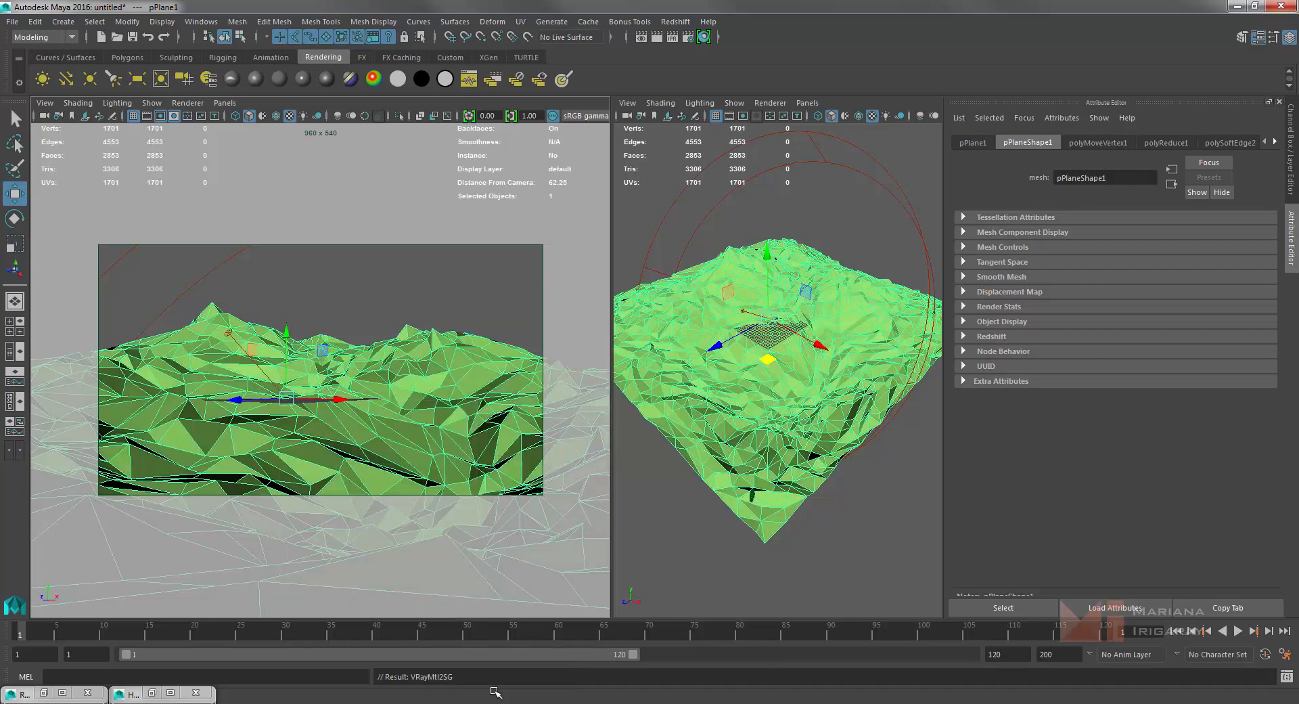
{"action": "left_click", "coordinate": [443, 284]}
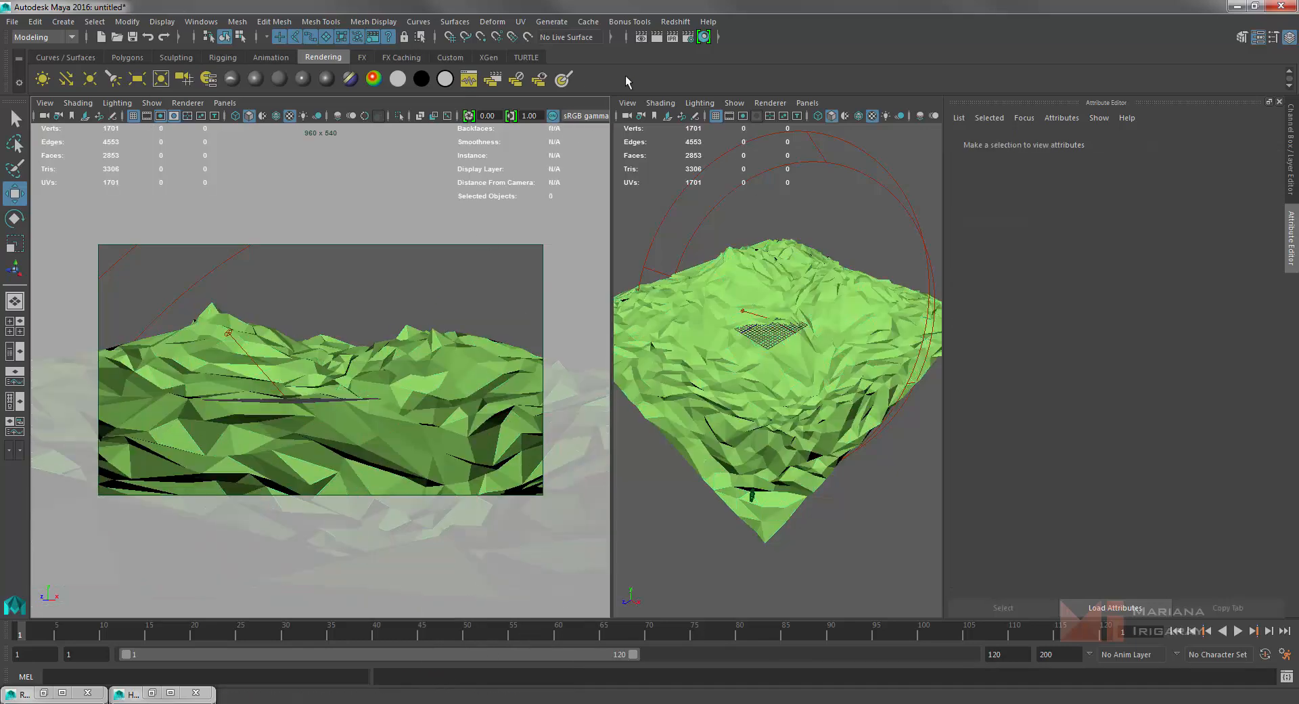
{"action": "left_click", "coordinate": [641, 37]}
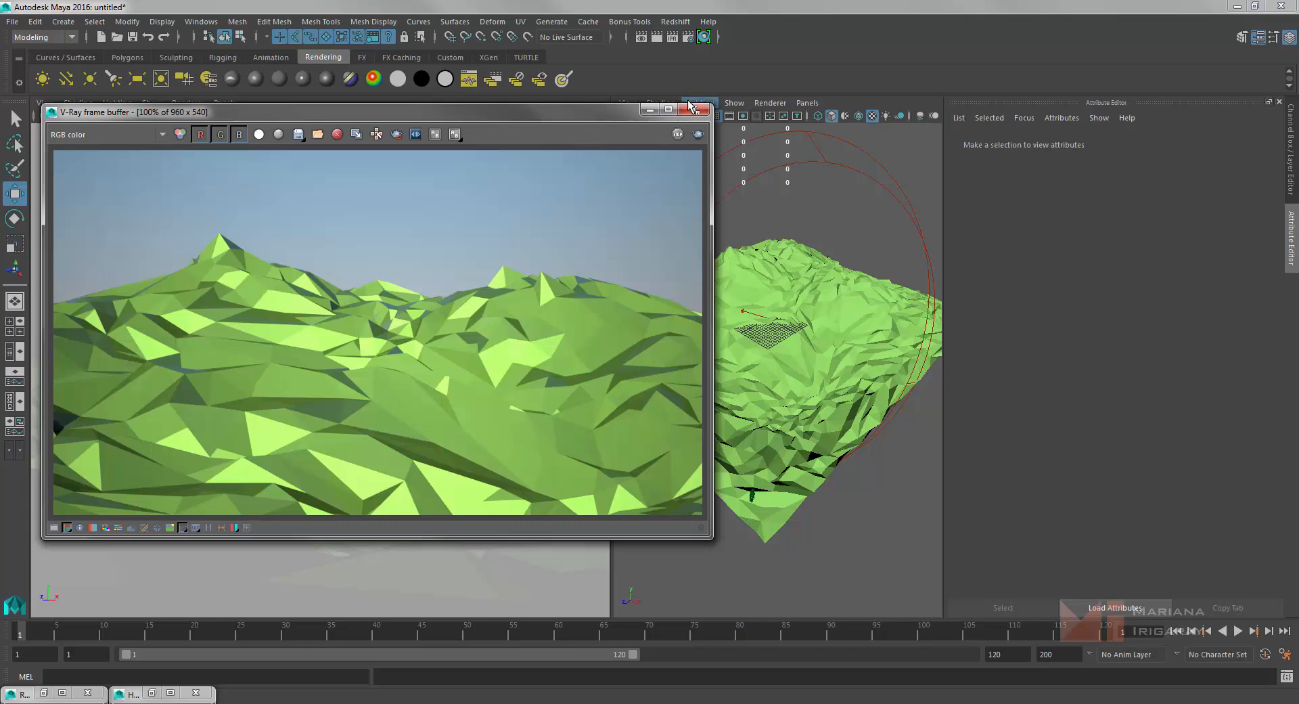
{"action": "left_click", "coordinate": [650, 109]}
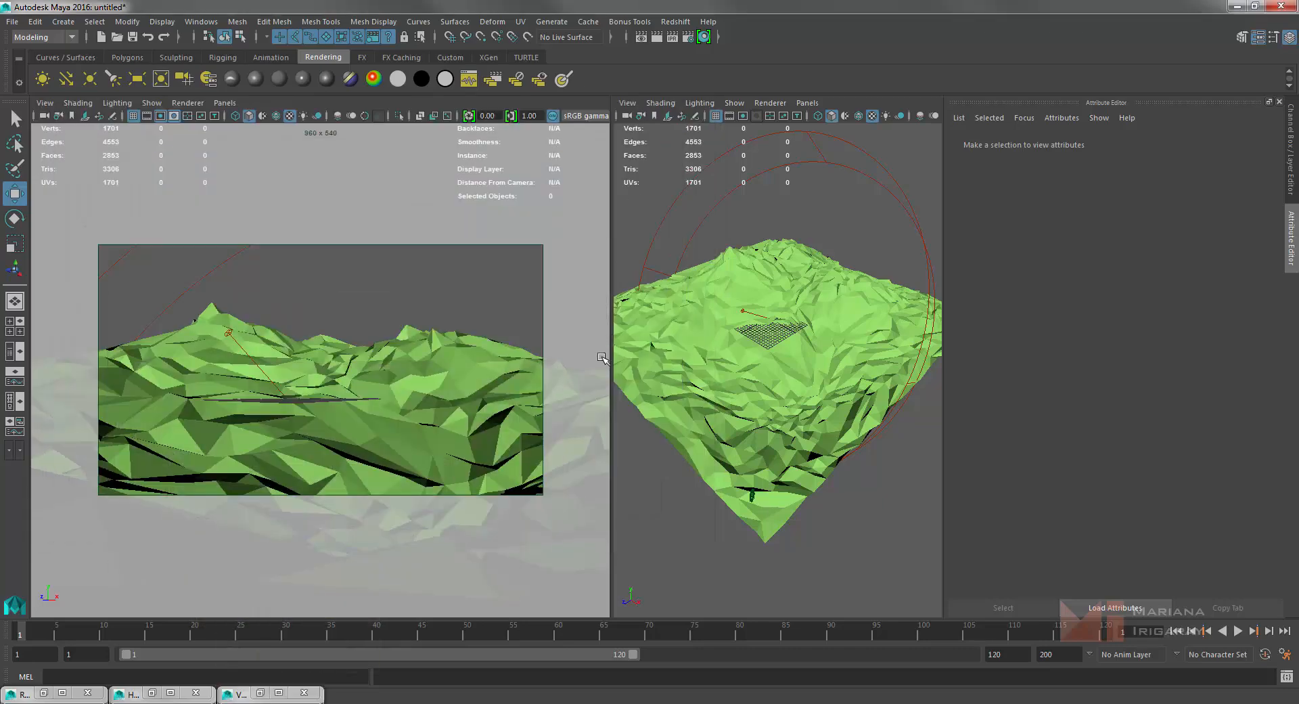
Raise the render camera slightly along its vertical axis so it looks over the terrain from higher up, and deselect it.
{"action": "left_click", "coordinate": [754, 498]}
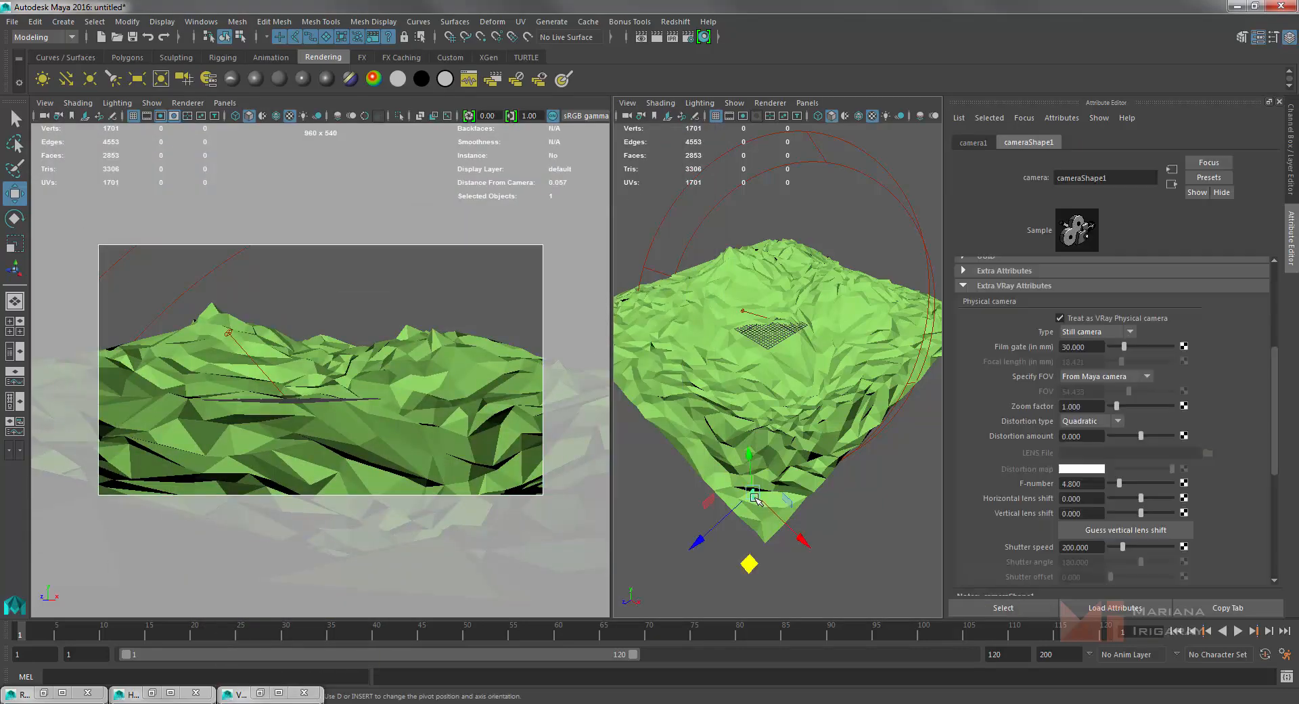
{"action": "left_click_drag", "start_coordinate": [747, 457], "coordinate": [748, 446]}
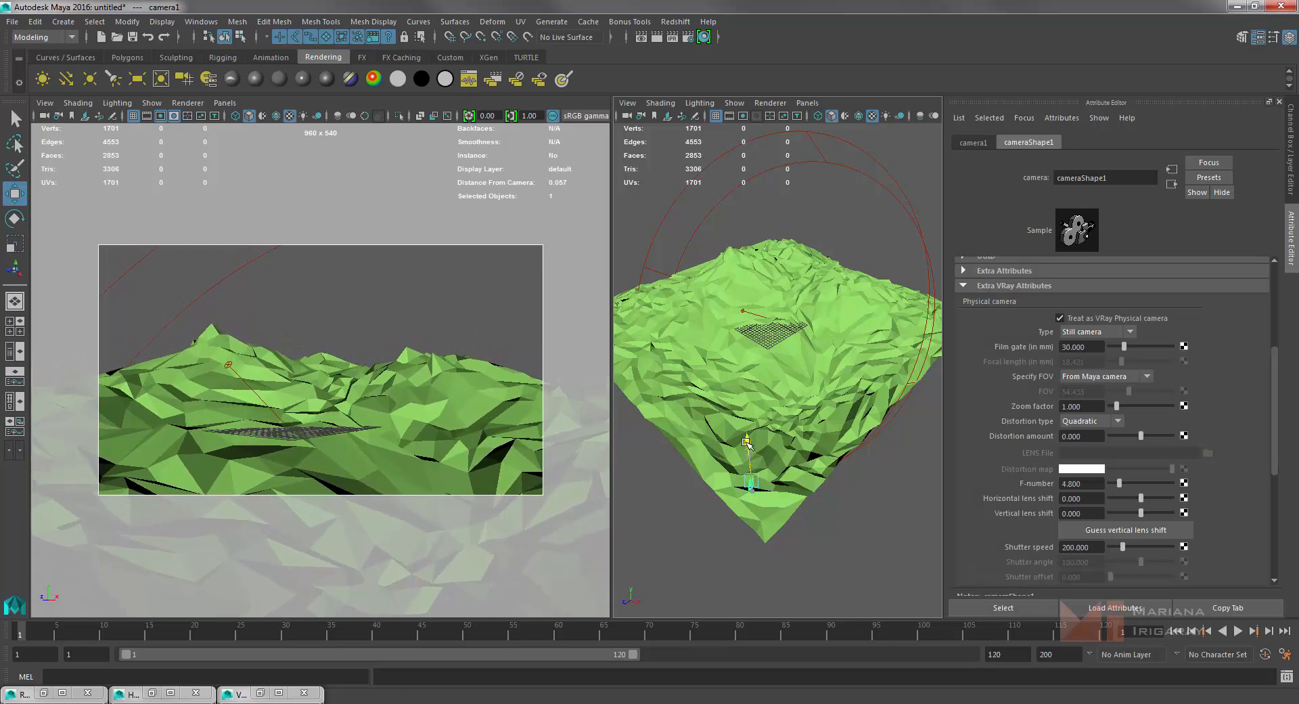
{"action": "left_click", "coordinate": [823, 205]}
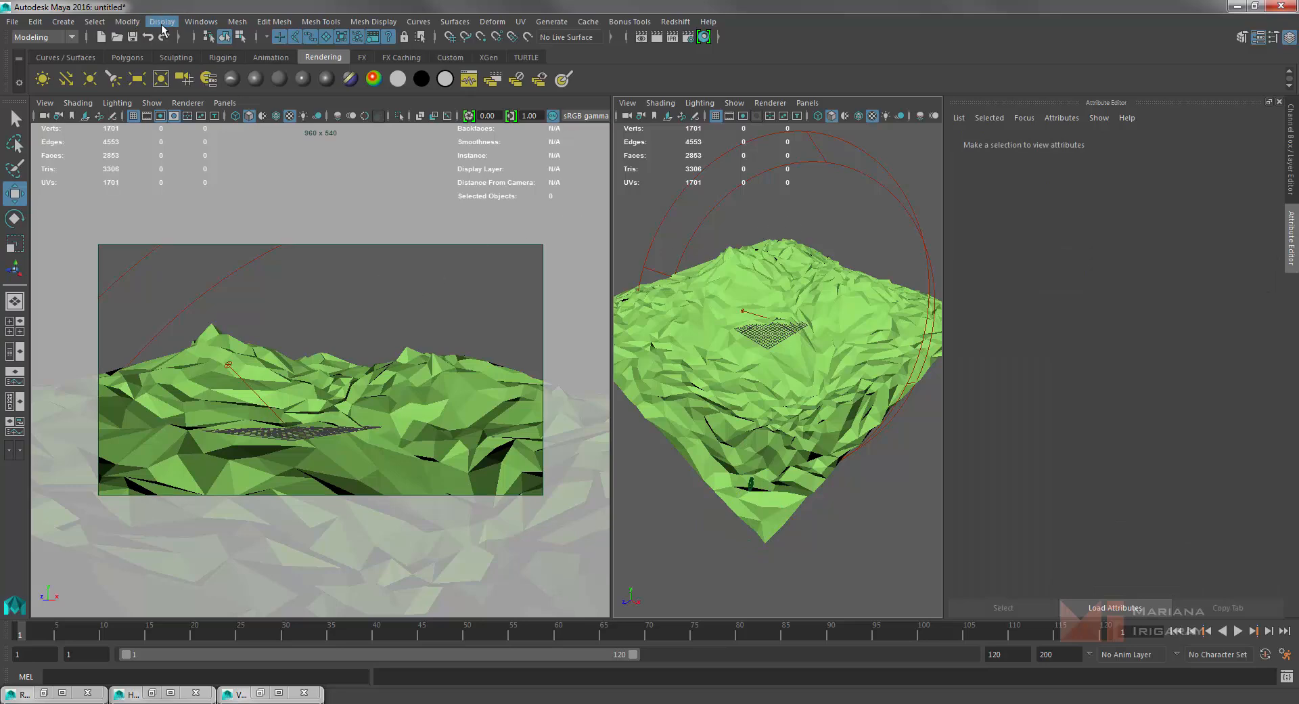
Create a polygon sphere at the centre of the grid and keep it selected.
{"action": "left_click", "coordinate": [196, 22]}
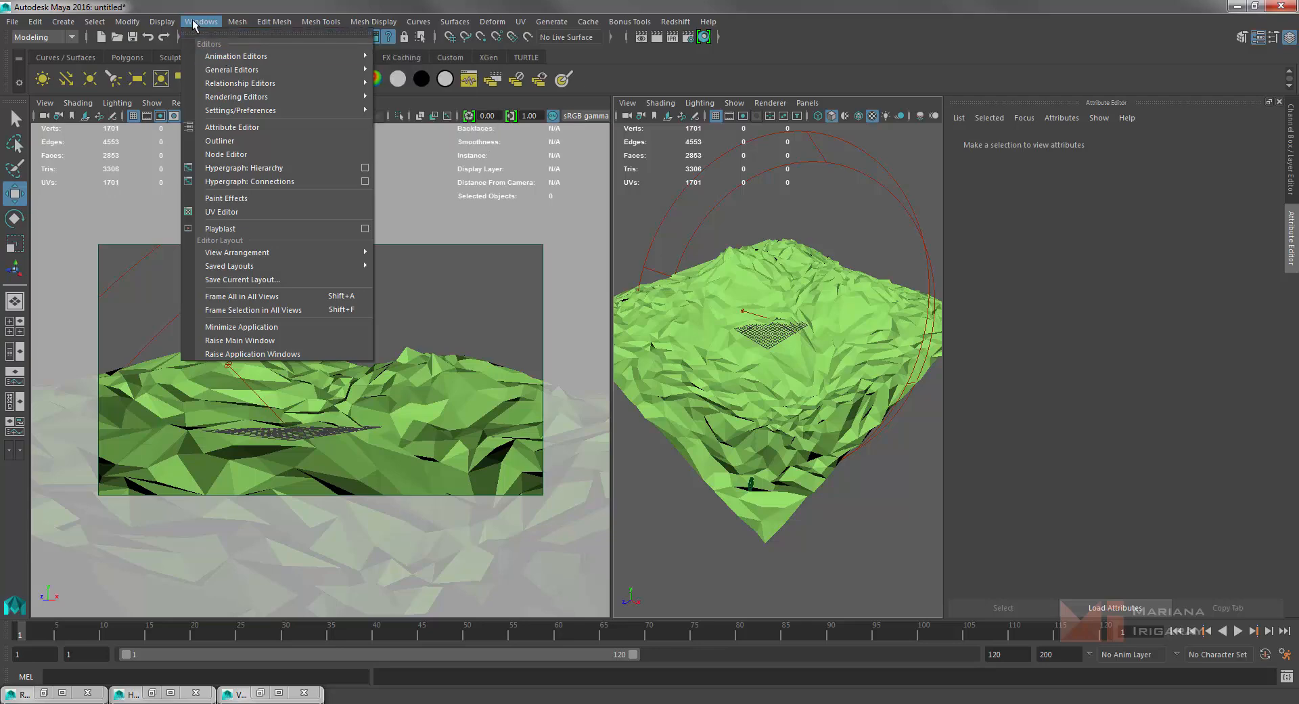
{"action": "left_click", "coordinate": [194, 23]}
{"action": "left_click", "coordinate": [122, 59]}
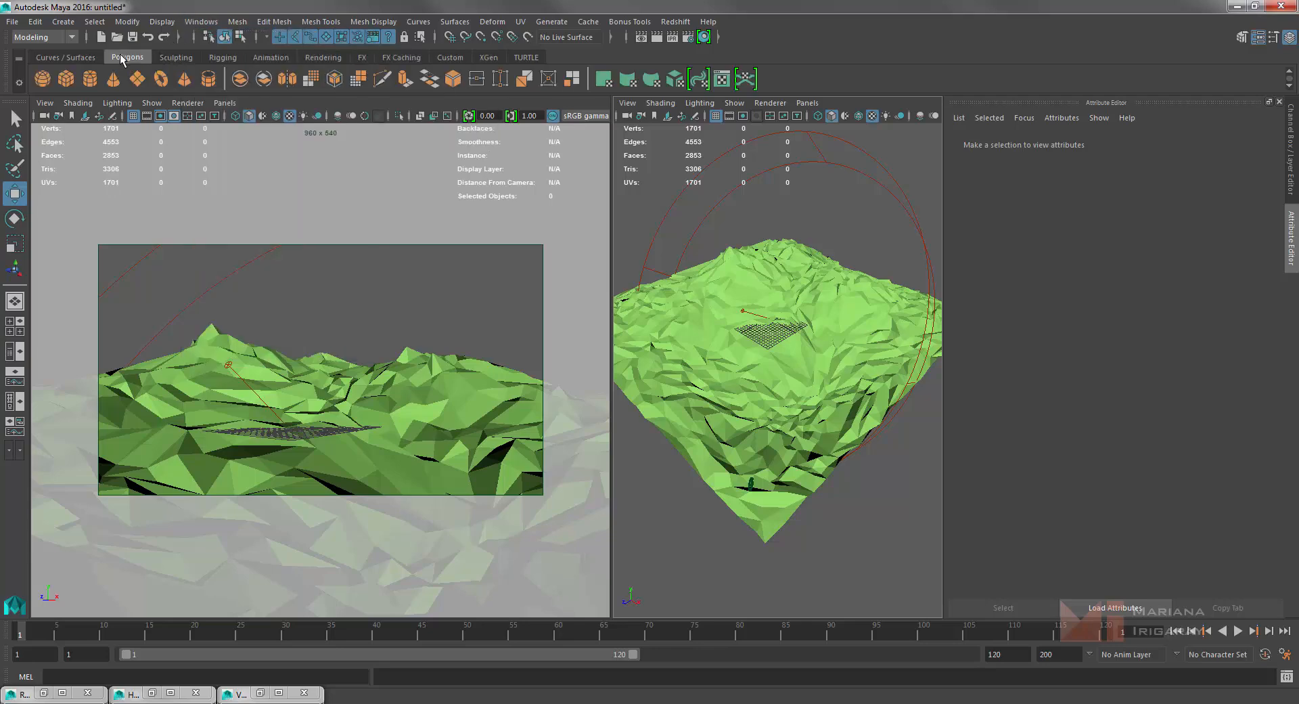
{"action": "left_click", "coordinate": [42, 79]}
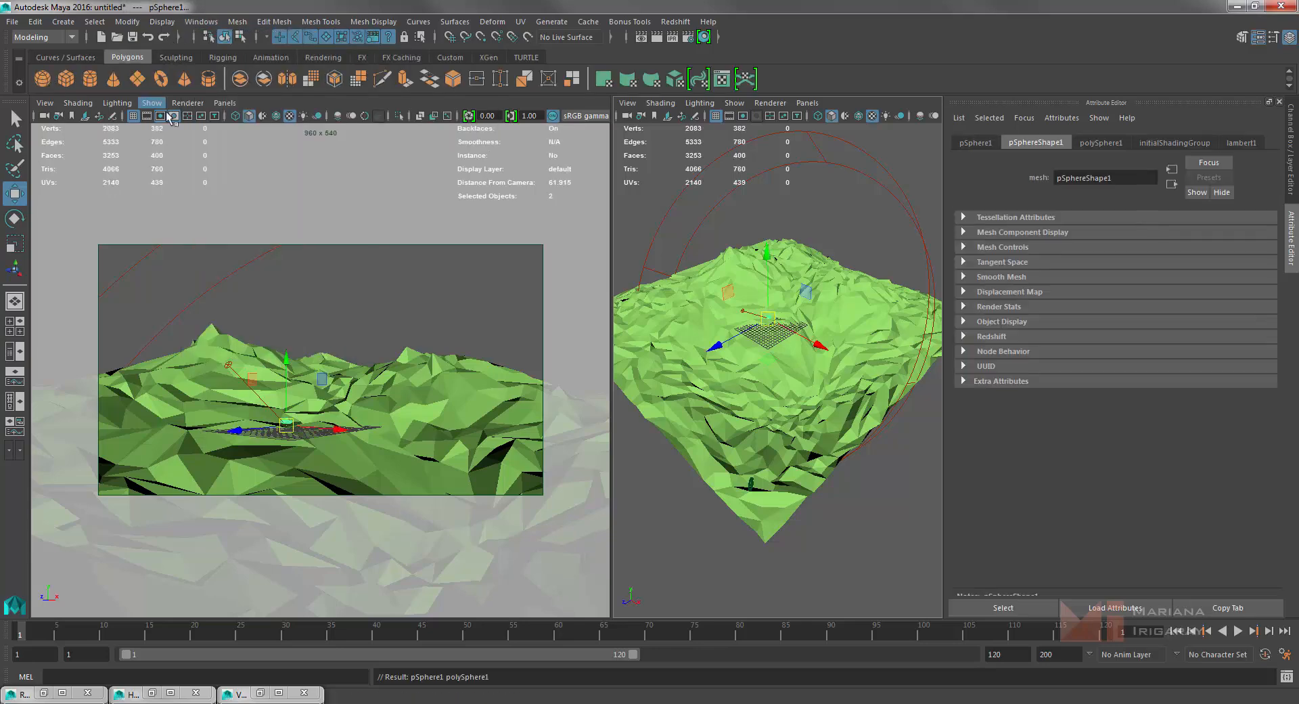
{"action": "left_click", "coordinate": [768, 261]}
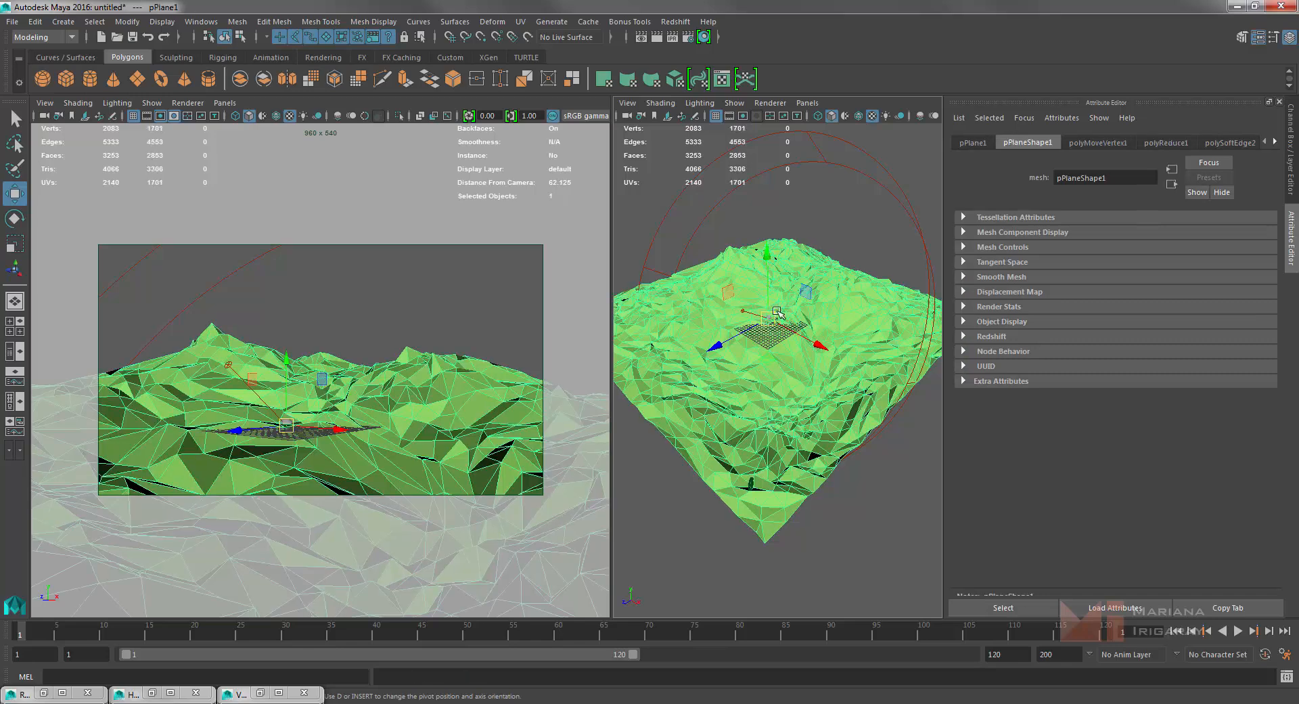
{"action": "key", "text": "ctrl+z"}
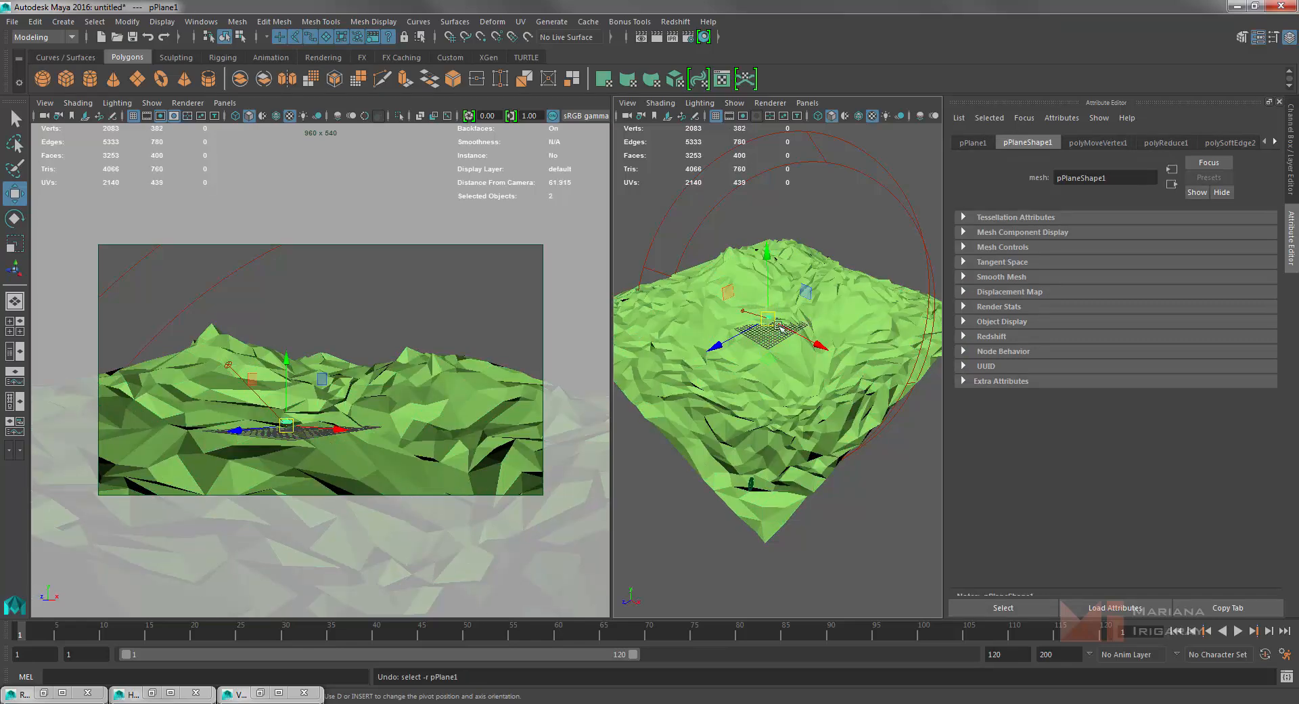
Raise the new sphere out of the terrain and widen the perspective view.
{"action": "scroll", "coordinate": [778, 318], "scroll_direction": "up", "scroll_amount": 10}
{"action": "scroll", "coordinate": [779, 275], "scroll_direction": "down", "scroll_amount": 6}
{"action": "middle_click_drag", "start_coordinate": [765, 237], "coordinate": [760, 372], "text": "alt"}
{"action": "mouse_move", "coordinate": [761, 305]}
{"action": "left_mouse_down"}
{"action": "mouse_move", "coordinate": [760, 224]}
{"action": "mouse_move", "coordinate": [775, 298]}
{"action": "left_mouse_up"}
{"action": "middle_click_drag", "start_coordinate": [776, 299], "coordinate": [780, 390], "text": "alt"}
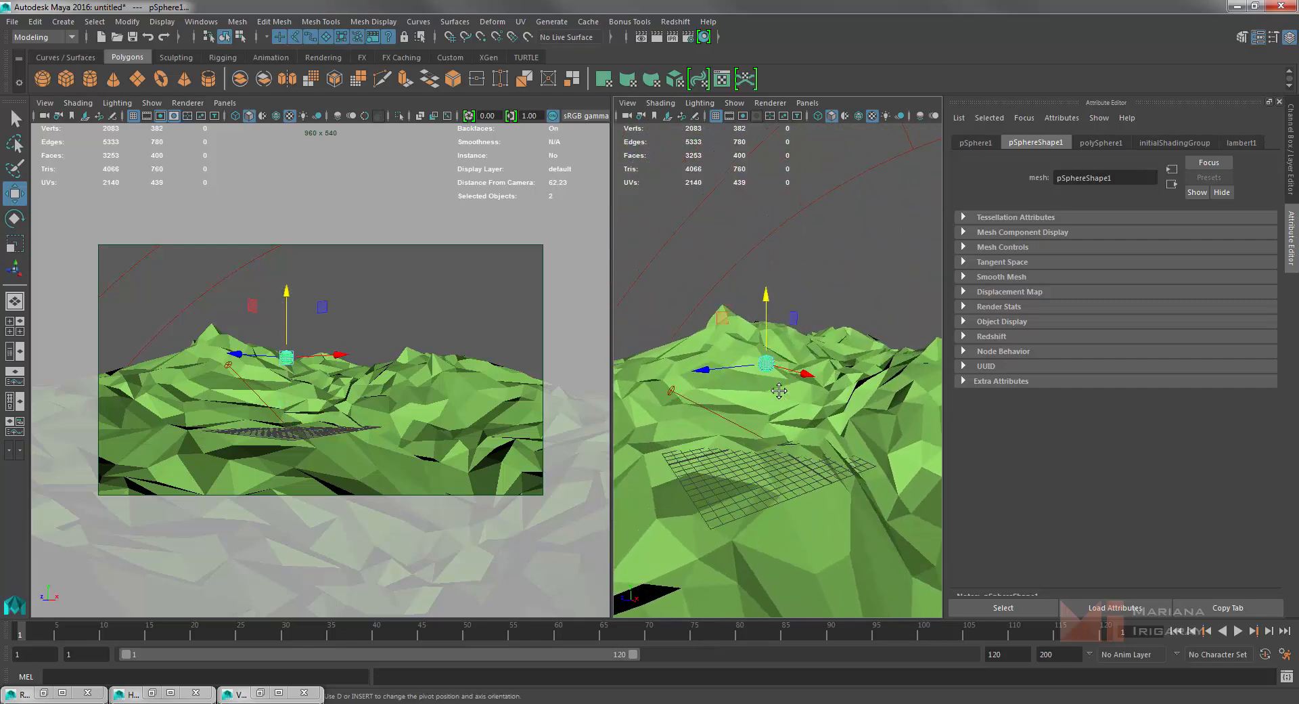
{"action": "left_click_drag", "start_coordinate": [611, 299], "coordinate": [491, 291]}
Select only the sphere and raise it into the sky above the terrain's peaks.
{"action": "scroll", "coordinate": [734, 306], "scroll_direction": "up", "scroll_amount": 8}
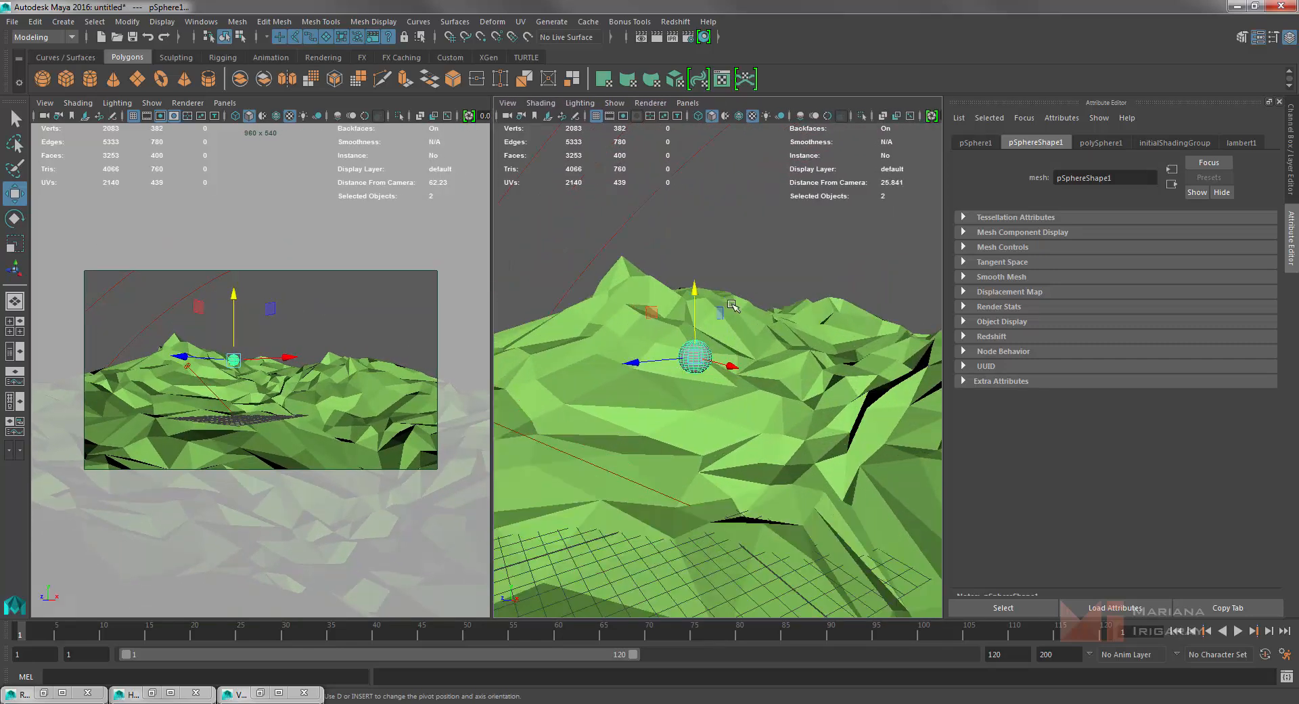
{"action": "middle_click_drag", "start_coordinate": [770, 348], "coordinate": [784, 367], "text": "alt"}
{"action": "left_click_drag", "start_coordinate": [783, 366], "coordinate": [708, 399], "text": "alt"}
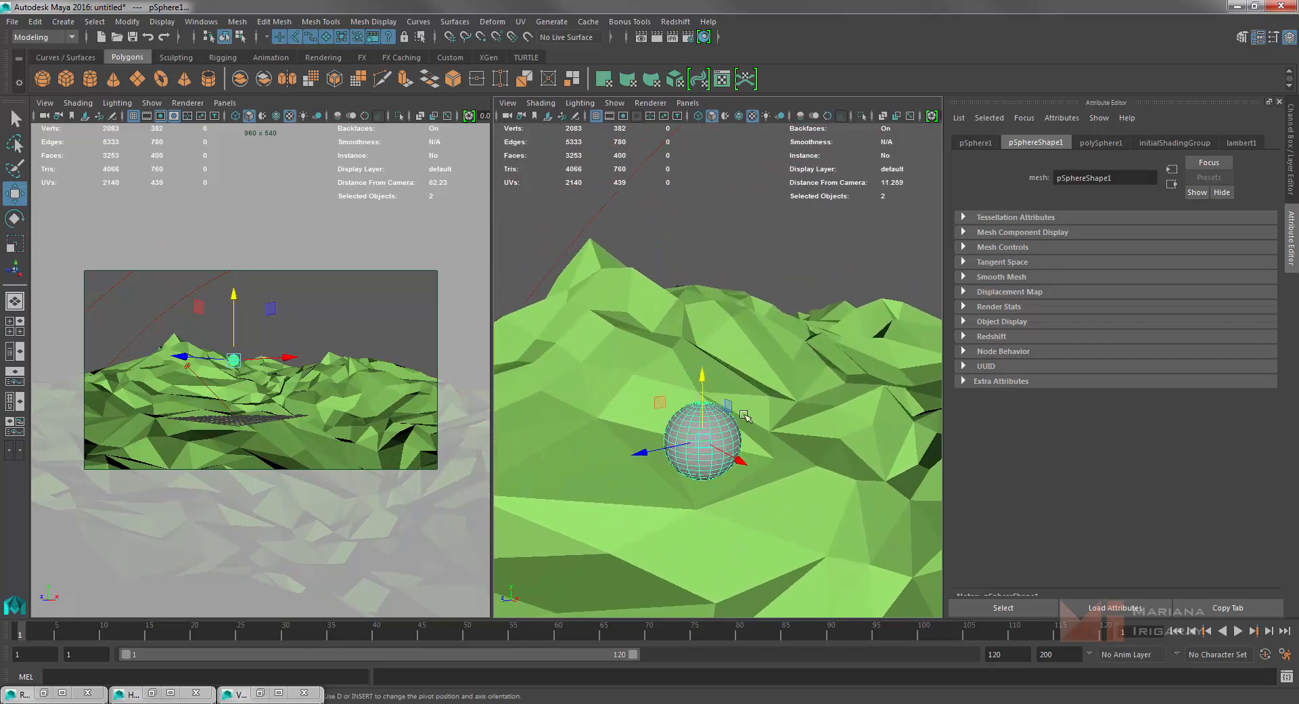
{"action": "left_click", "coordinate": [714, 388]}
{"action": "left_click", "coordinate": [707, 410]}
{"action": "left_click_drag", "start_coordinate": [704, 392], "coordinate": [700, 132]}
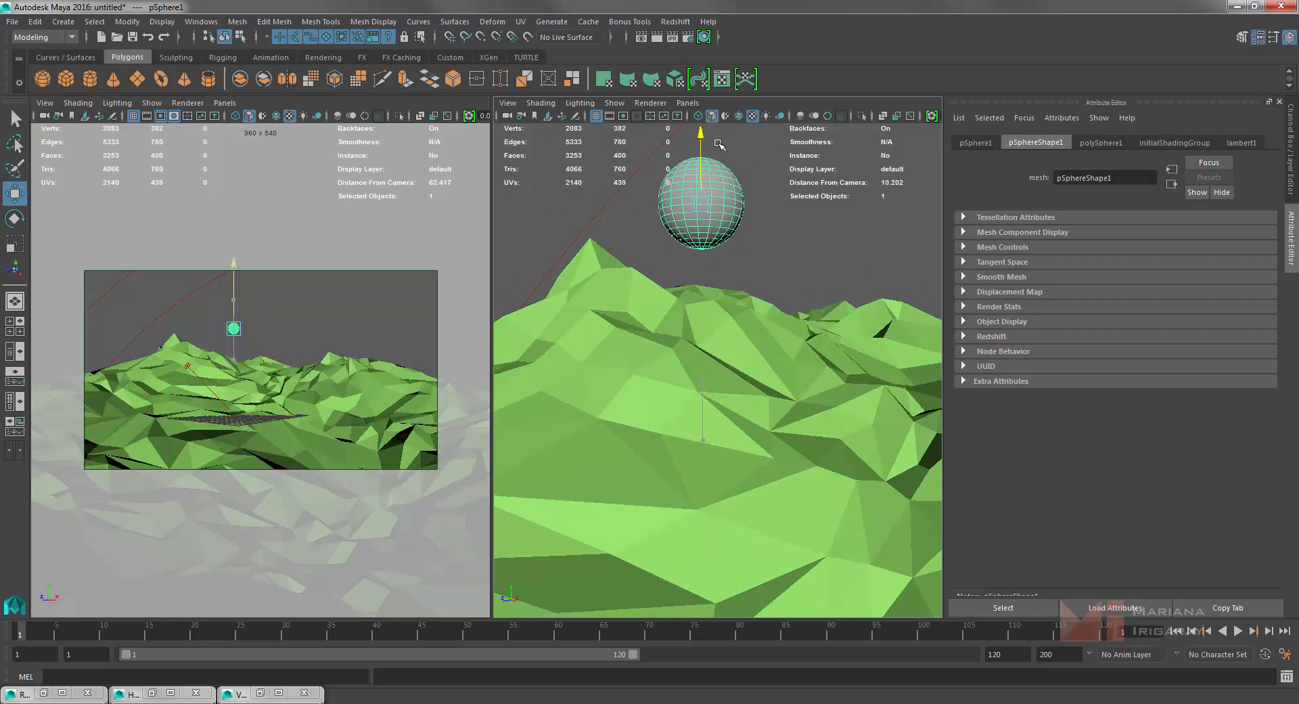
Move the sphere back to the far side of the terrain and raise it well above the mountains.
{"action": "left_click_drag", "start_coordinate": [843, 230], "coordinate": [675, 297], "text": "alt"}
{"action": "scroll", "coordinate": [748, 286], "scroll_direction": "down", "scroll_amount": 12}
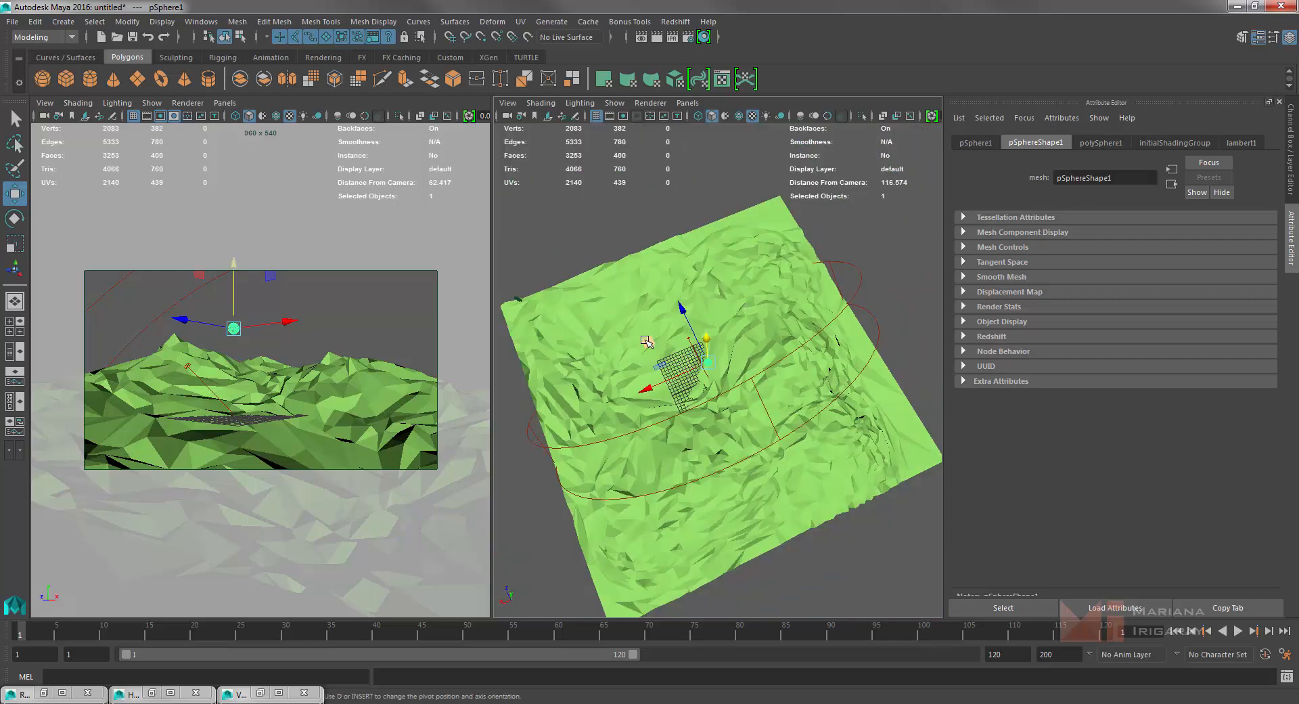
{"action": "left_click_drag", "start_coordinate": [647, 340], "coordinate": [792, 382]}
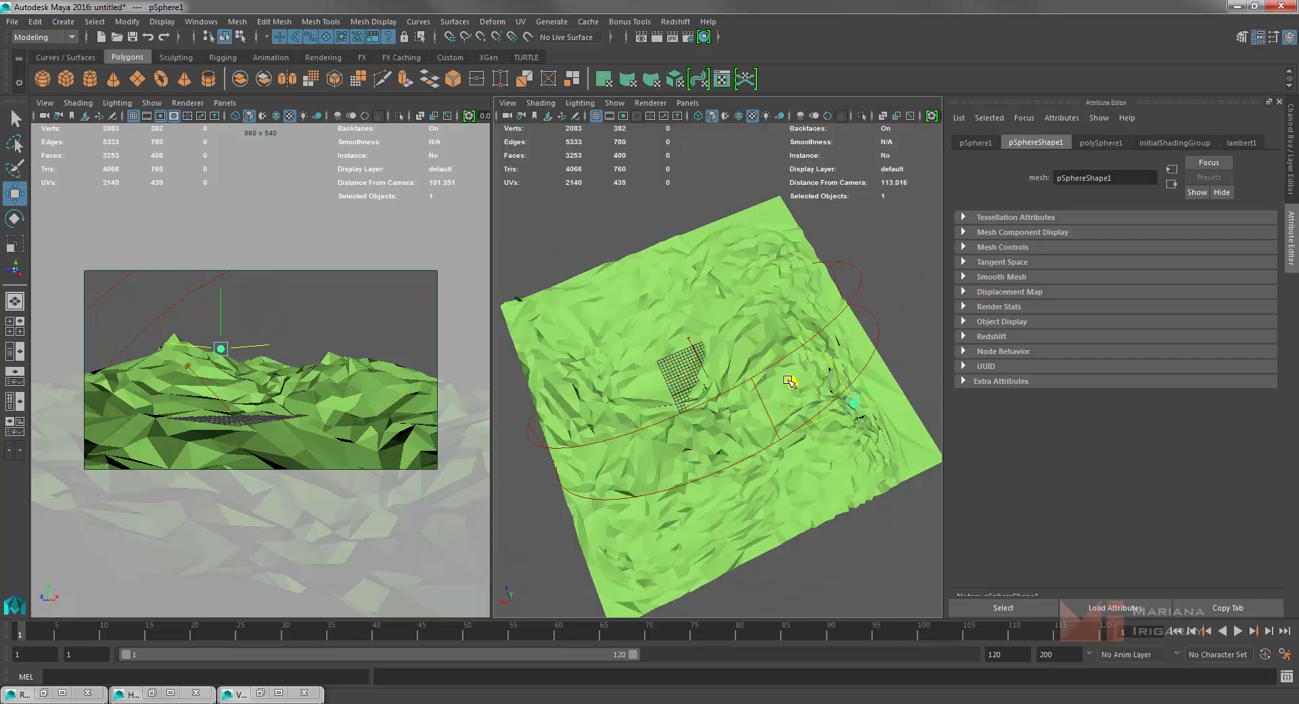
{"action": "left_click_drag", "start_coordinate": [830, 420], "coordinate": [971, 359], "text": "alt"}
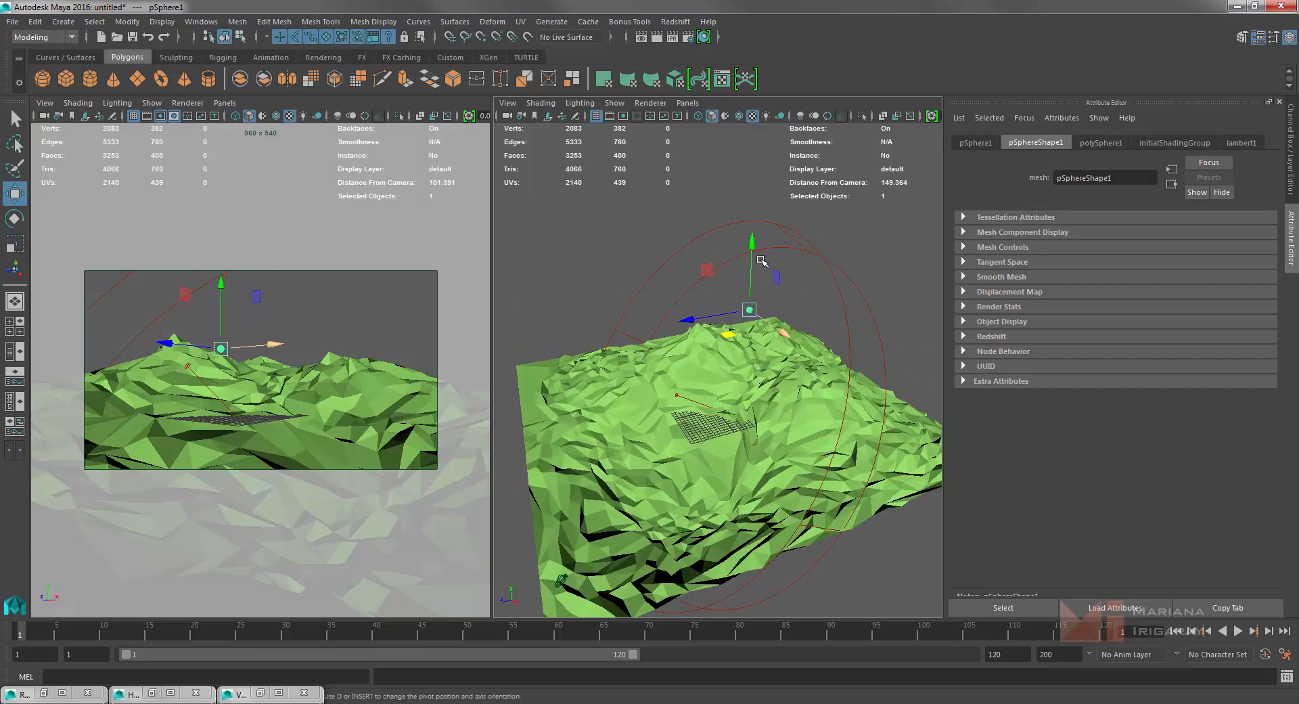
{"action": "left_click_drag", "start_coordinate": [751, 248], "coordinate": [753, 207]}
Rotate the sphere onto its side so that its poles point horizontally across the view.
{"action": "key", "text": "e"}
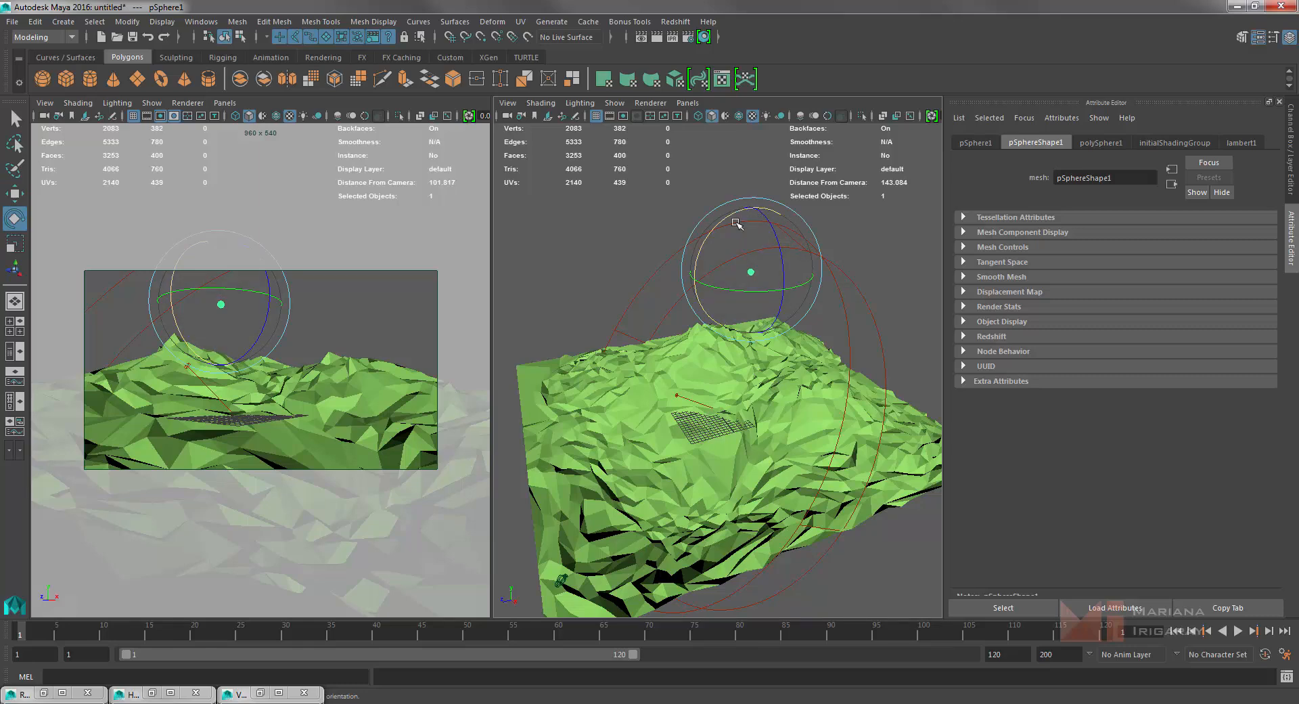
{"action": "left_click_drag", "start_coordinate": [736, 214], "coordinate": [672, 298]}
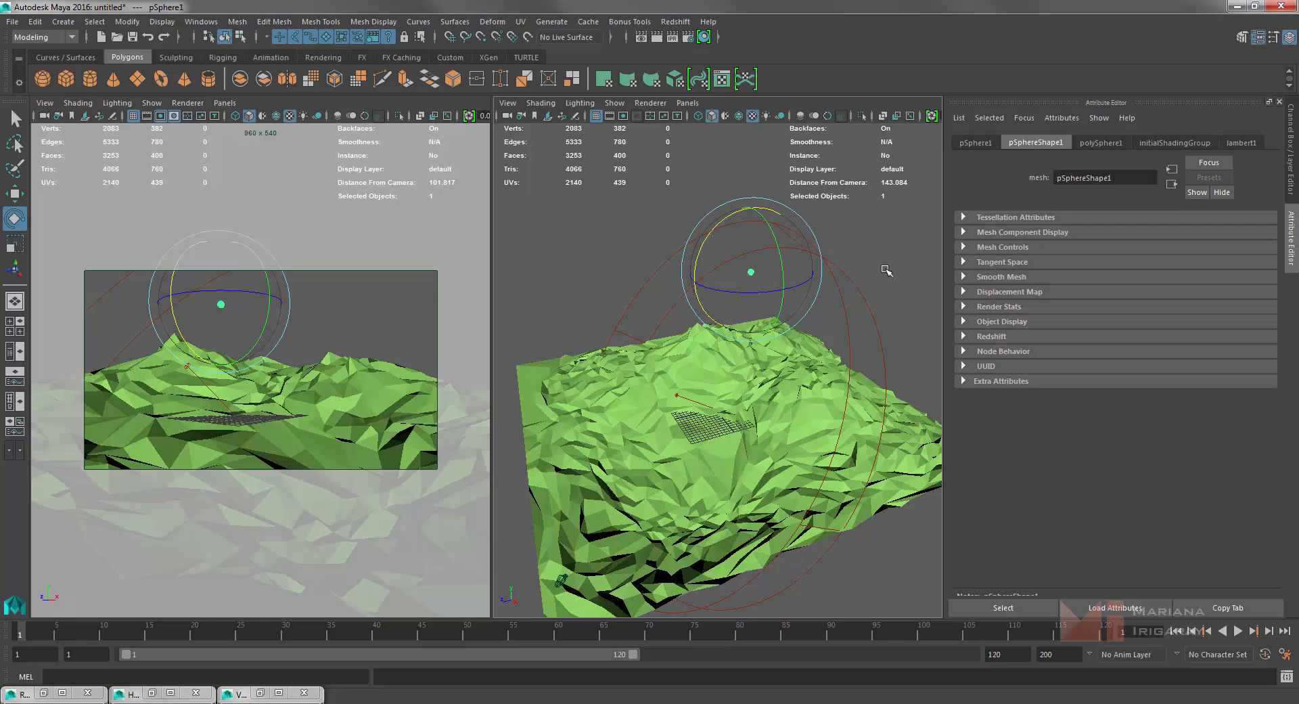
{"action": "left_click", "coordinate": [758, 288]}
{"action": "scroll", "coordinate": [761, 277], "scroll_direction": "up", "scroll_amount": 5}
{"action": "scroll", "coordinate": [763, 268], "scroll_direction": "down", "scroll_amount": 5}
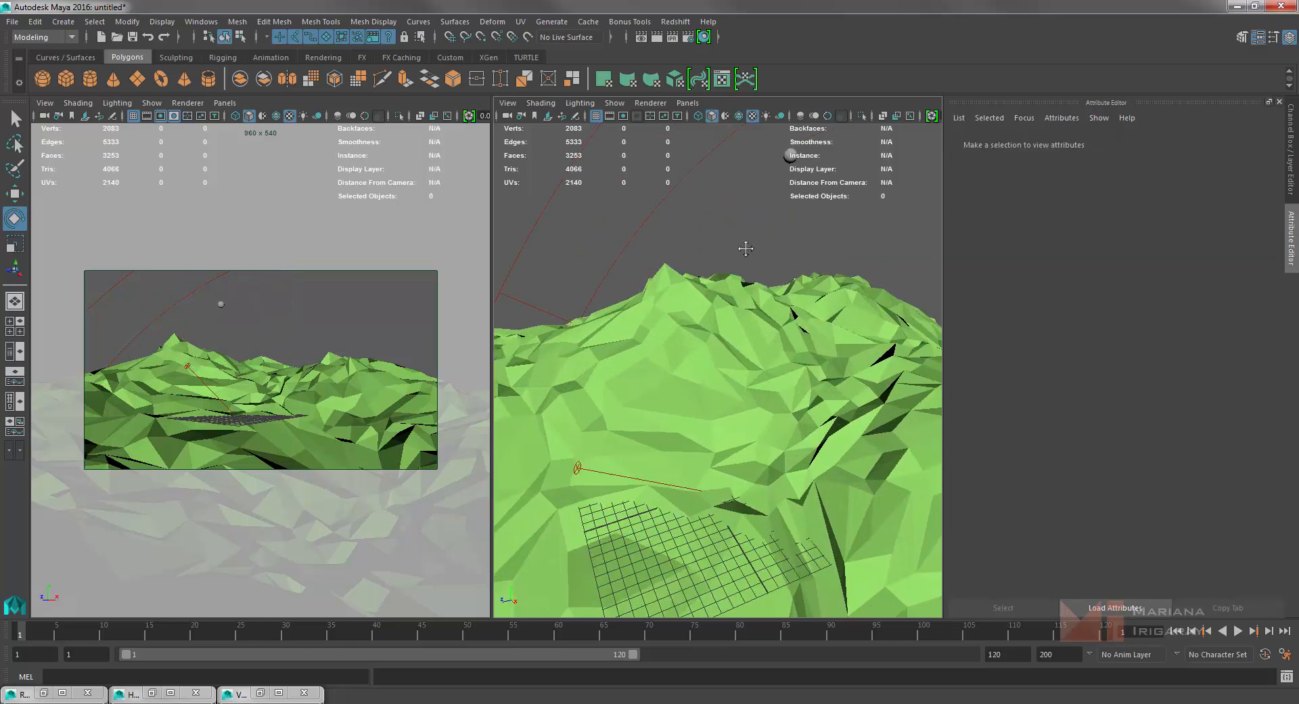
{"action": "left_click", "coordinate": [756, 237]}
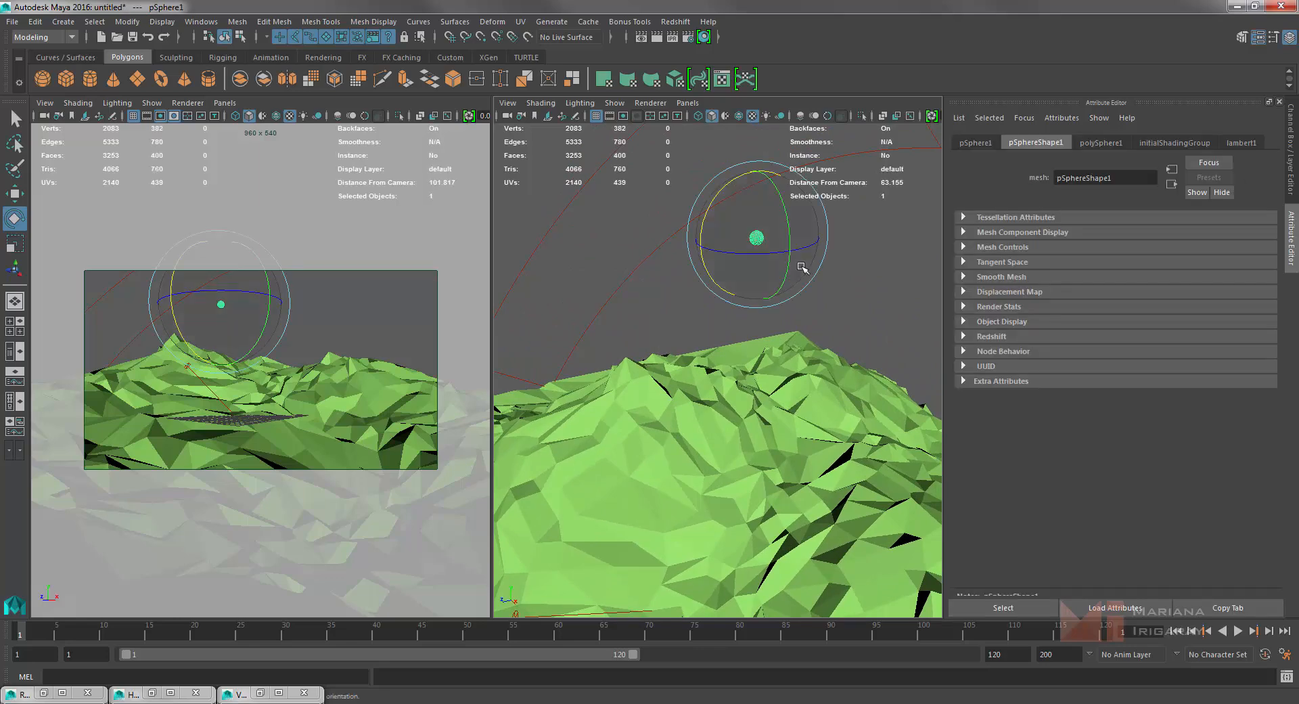
{"action": "key", "text": "f"}
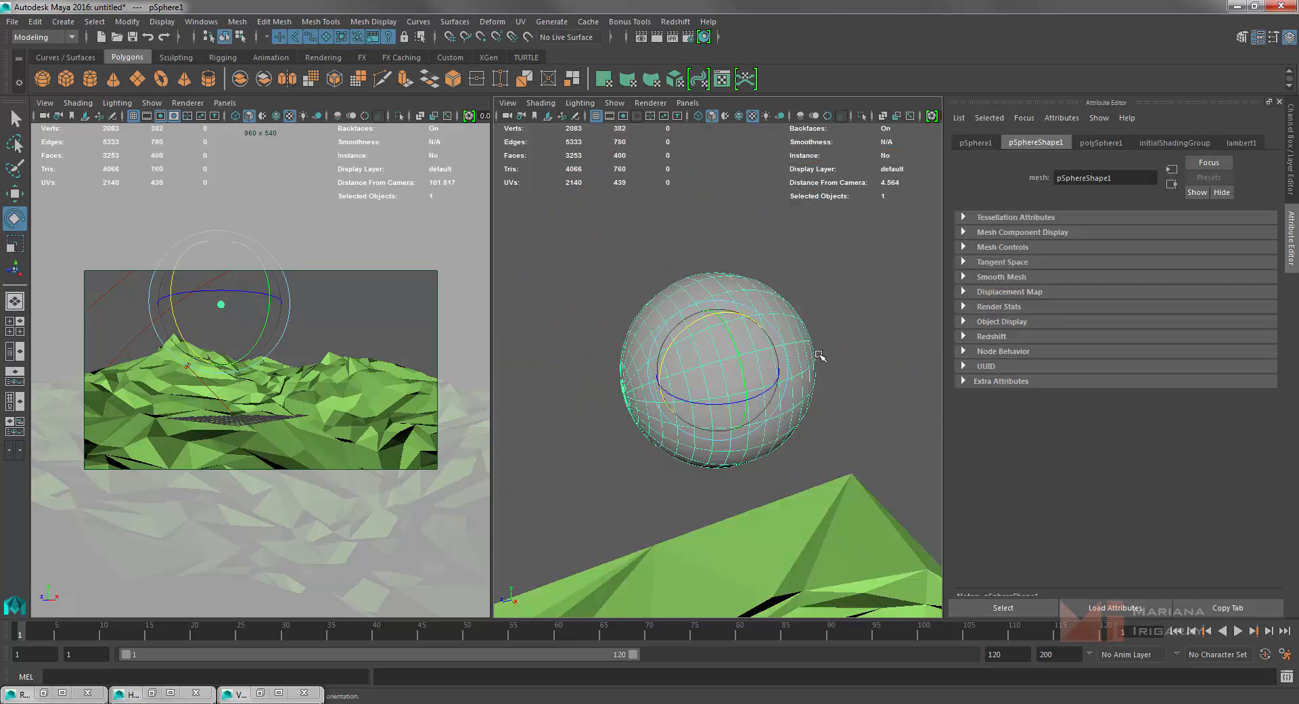
{"action": "left_click_drag", "start_coordinate": [853, 391], "coordinate": [856, 377], "text": "alt"}
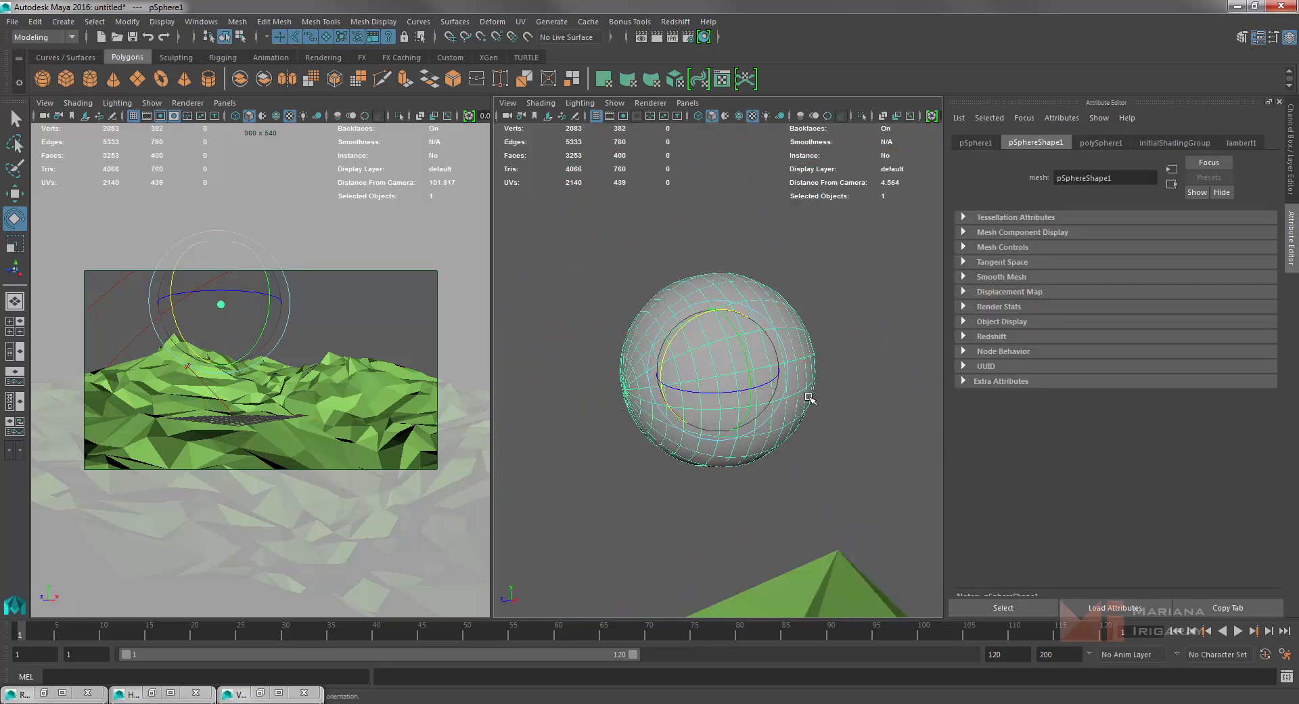
{"action": "left_click_drag", "start_coordinate": [759, 386], "coordinate": [719, 385]}
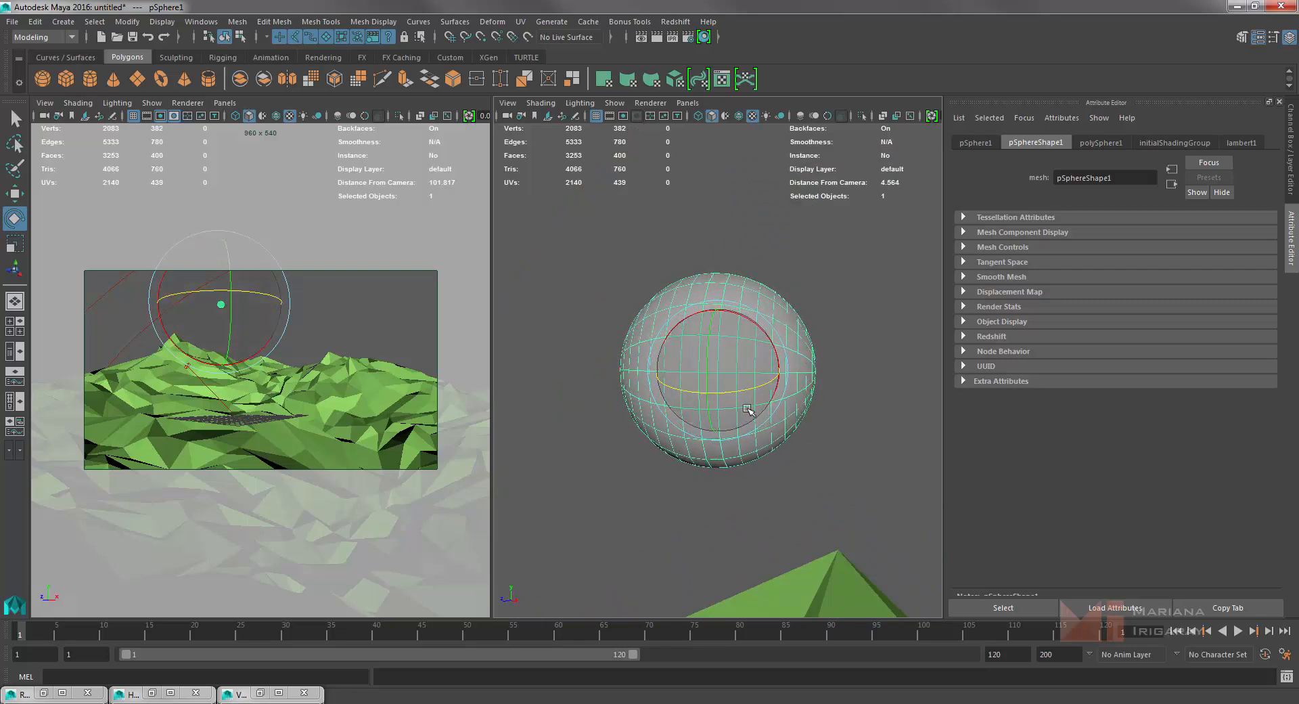
Stretch the sphere along its pole axis into a horizontal ellipsoid about three times as long as it is tall.
{"action": "key", "text": "r"}
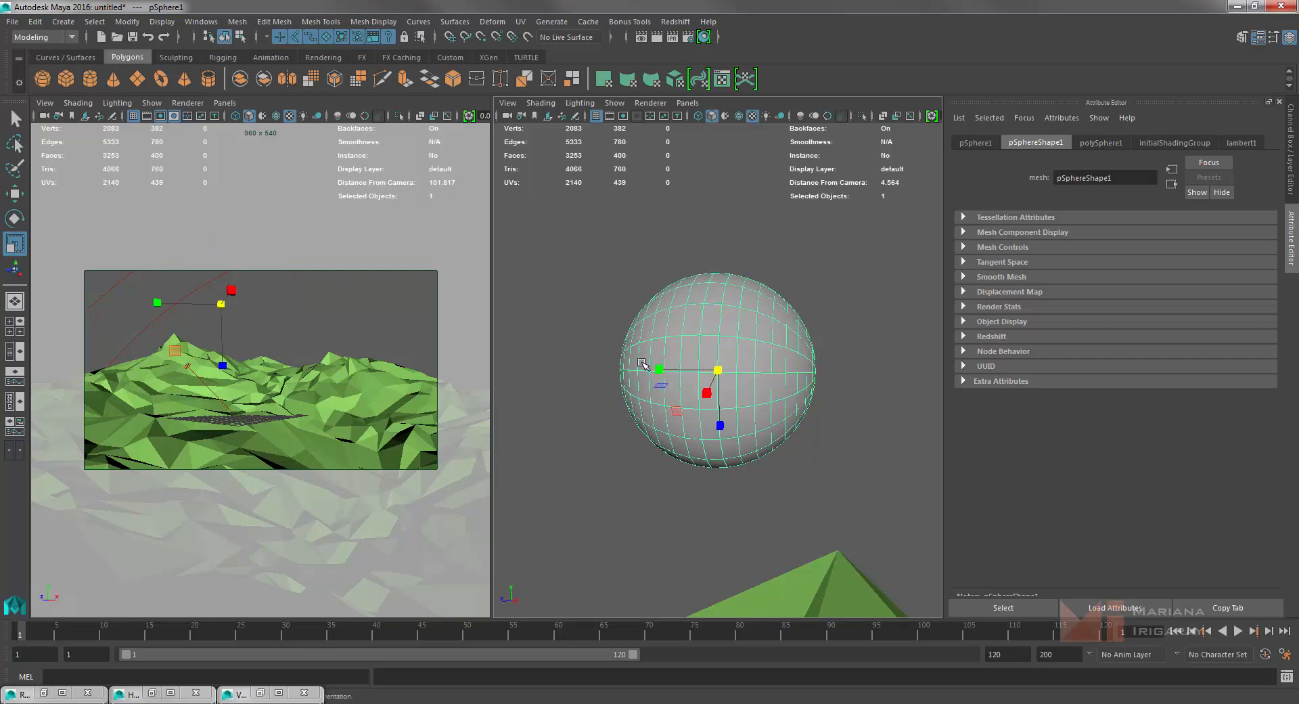
{"action": "left_click_drag", "start_coordinate": [665, 372], "coordinate": [544, 399]}
{"action": "scroll", "coordinate": [741, 384], "scroll_direction": "down", "scroll_amount": 5}
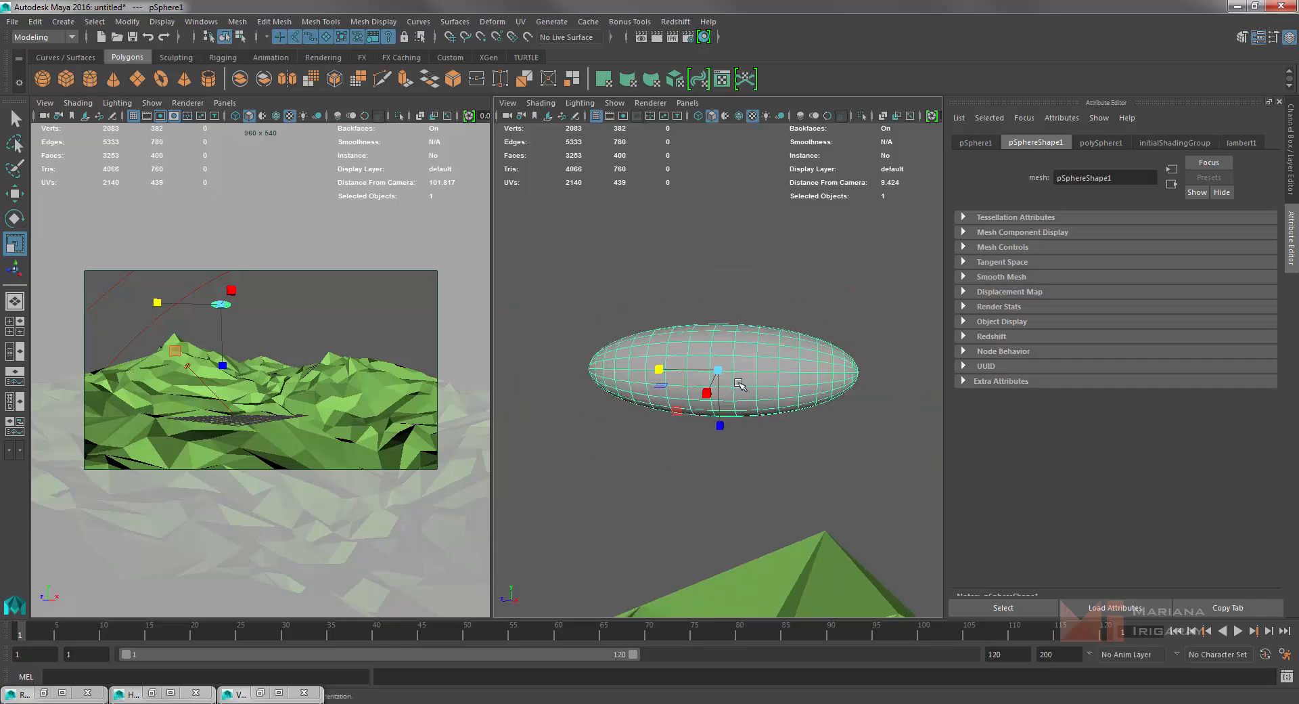
Set the stretched sphere's Subdivisions Axis to 39 and Subdivisions Height to 46.
{"action": "left_click", "coordinate": [1099, 142]}
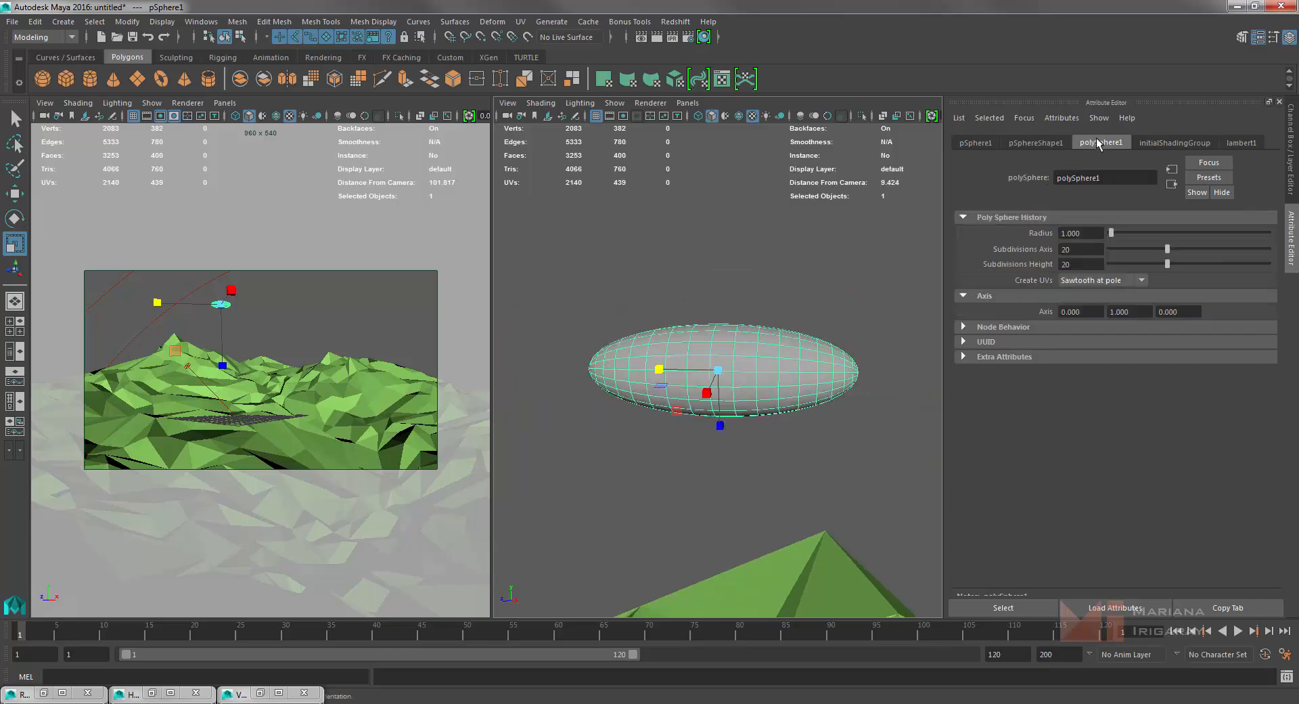
{"action": "left_click_drag", "start_coordinate": [1177, 249], "coordinate": [1254, 264]}
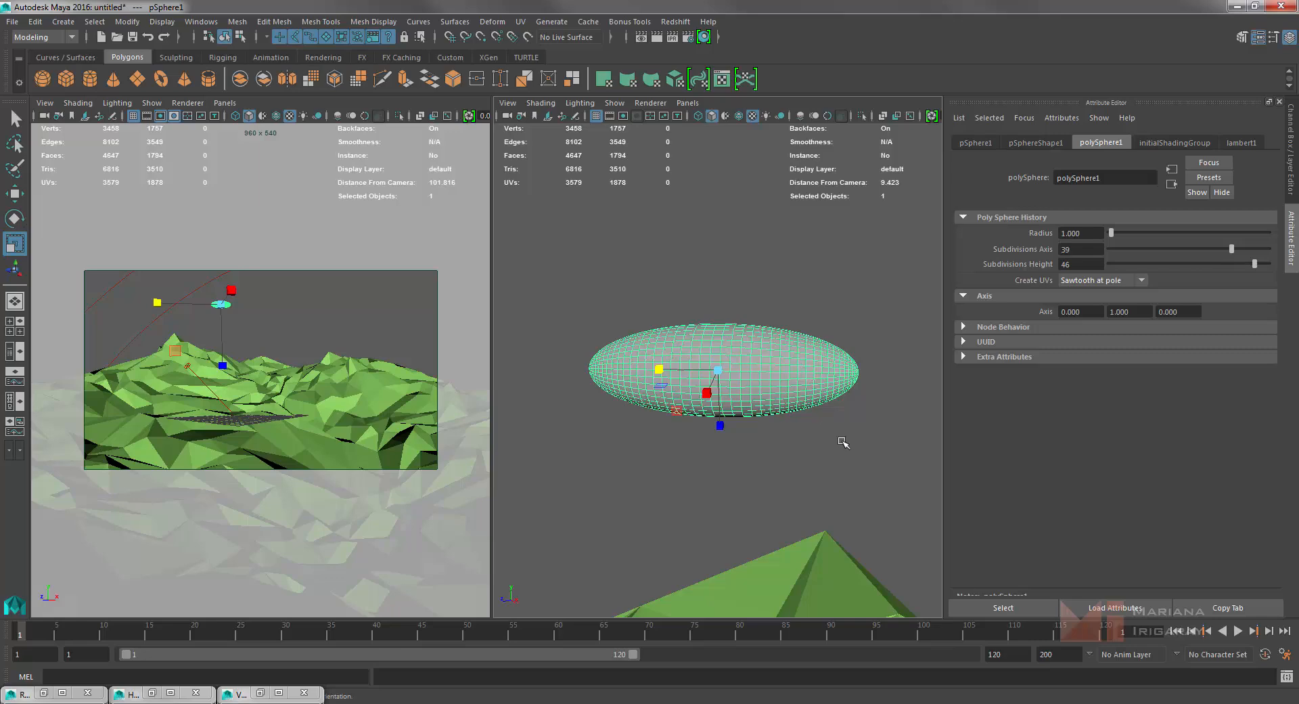
{"action": "left_click", "coordinate": [844, 443]}
{"action": "left_click", "coordinate": [774, 377]}
{"action": "left_click", "coordinate": [820, 449]}
{"action": "left_click", "coordinate": [772, 384]}
Duplicate the stretched sphere and move the copy sideways until it stands clear of the original.
{"action": "key", "text": "w"}
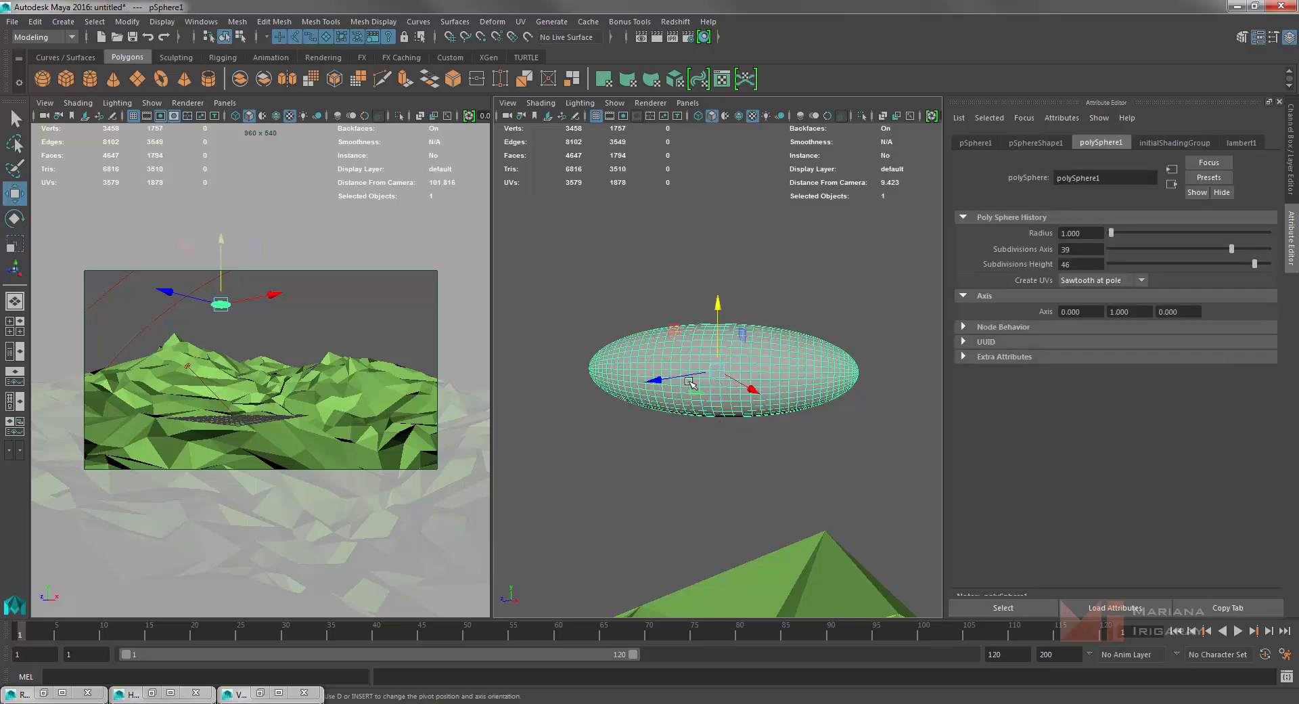
{"action": "left_click_drag", "start_coordinate": [697, 395], "coordinate": [887, 382]}
{"action": "key", "text": "ctrl+d"}
{"action": "middle_click_drag", "start_coordinate": [914, 438], "coordinate": [696, 429], "text": "alt"}
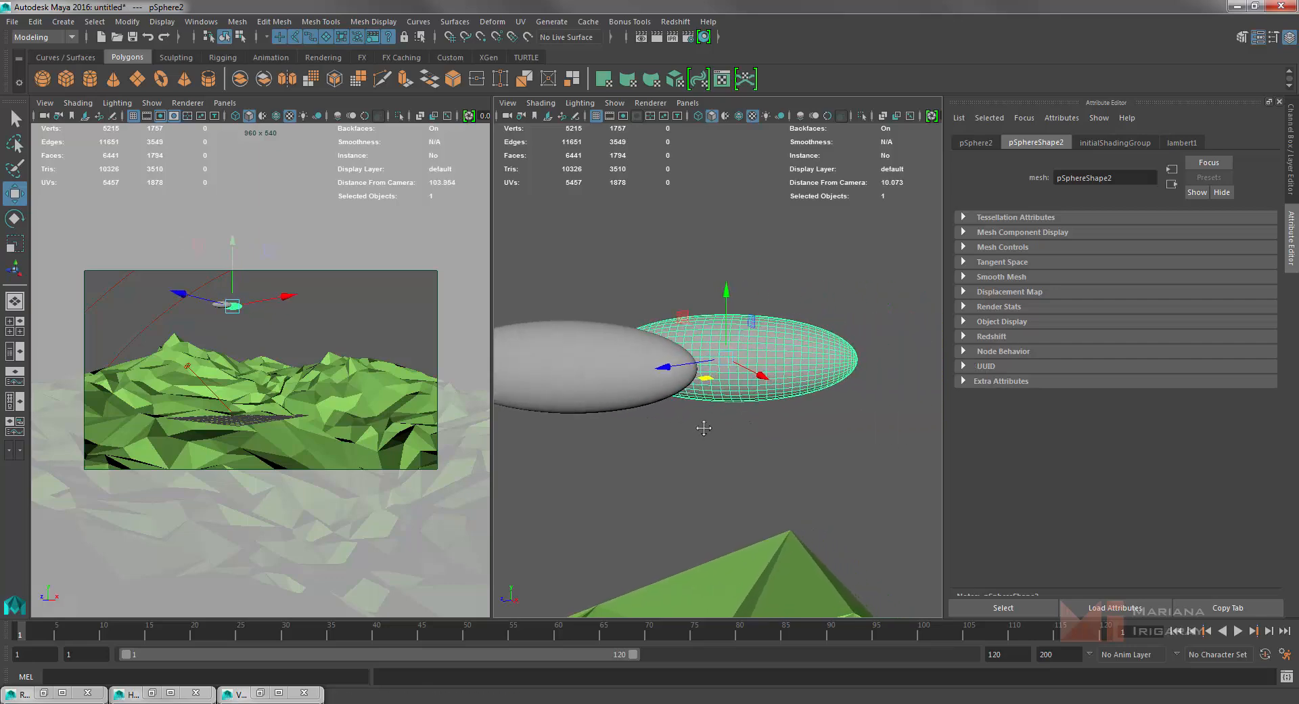
{"action": "left_click_drag", "start_coordinate": [704, 379], "coordinate": [993, 399]}
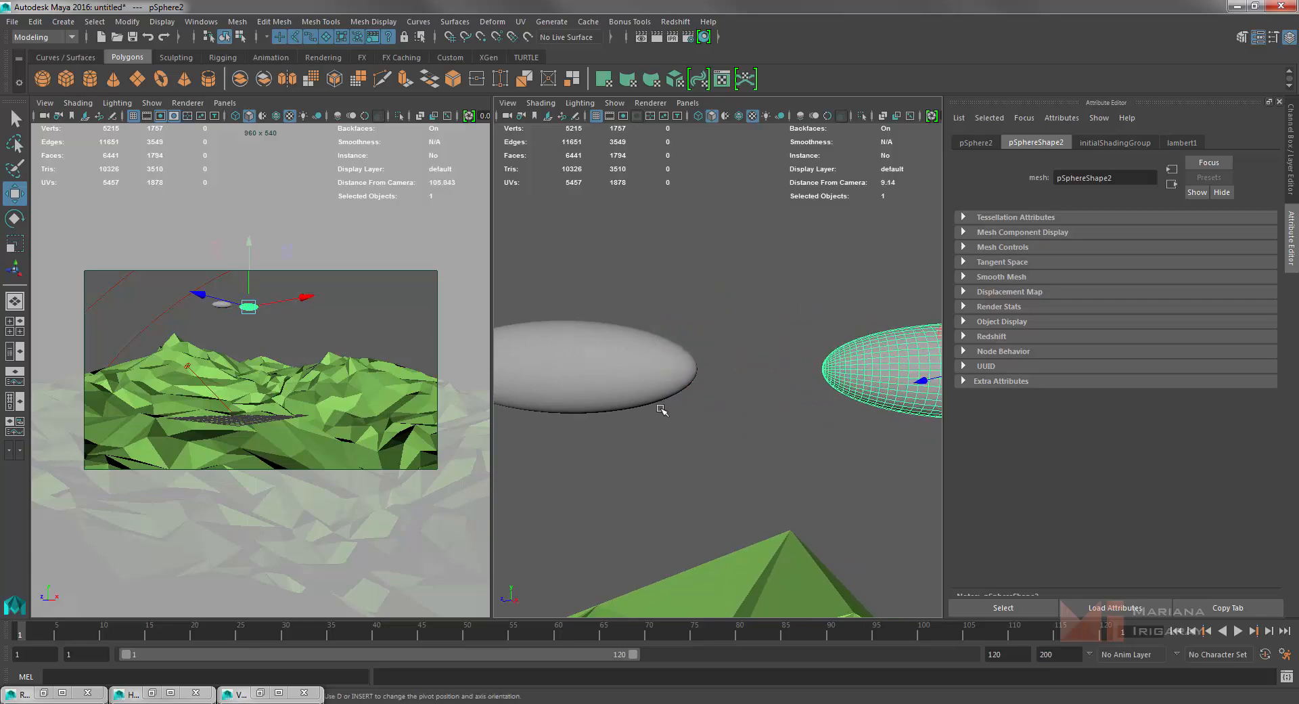
Select the original stretched sphere and turn off Smooth Shading in its render stats.
{"action": "middle_click_drag", "start_coordinate": [703, 443], "coordinate": [877, 430], "text": "alt"}
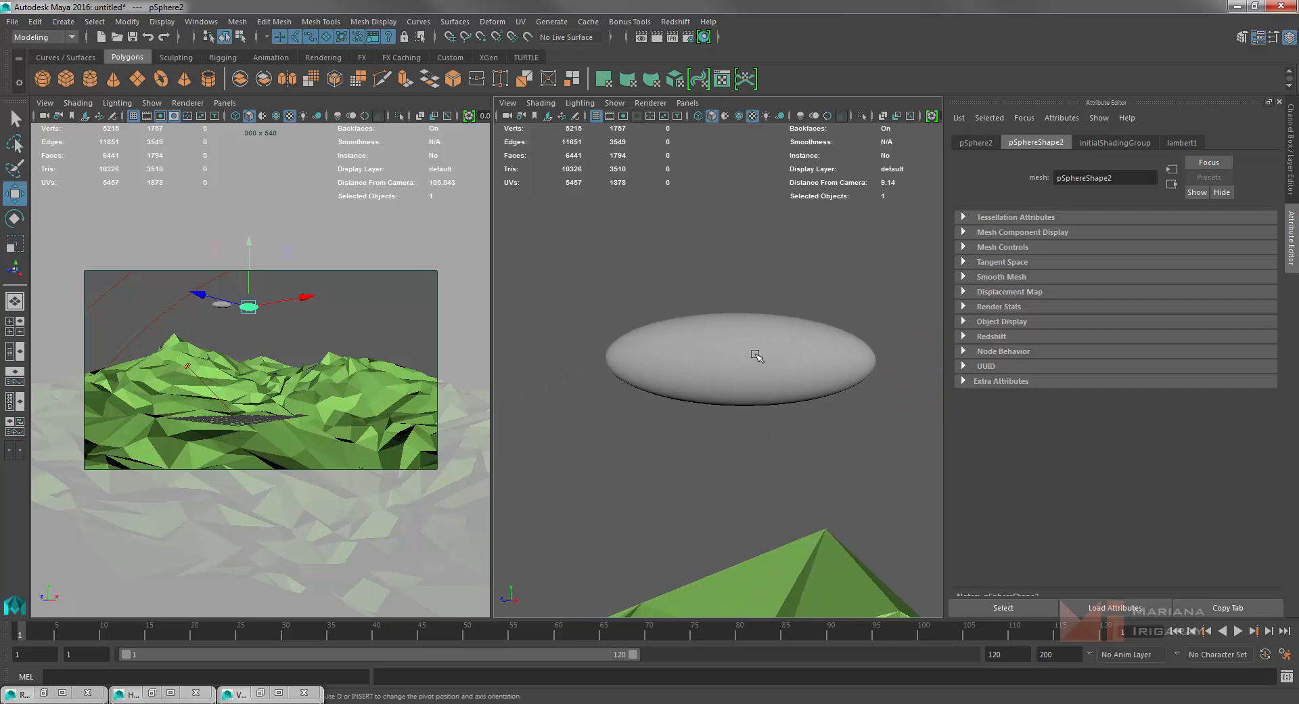
{"action": "left_click", "coordinate": [757, 355]}
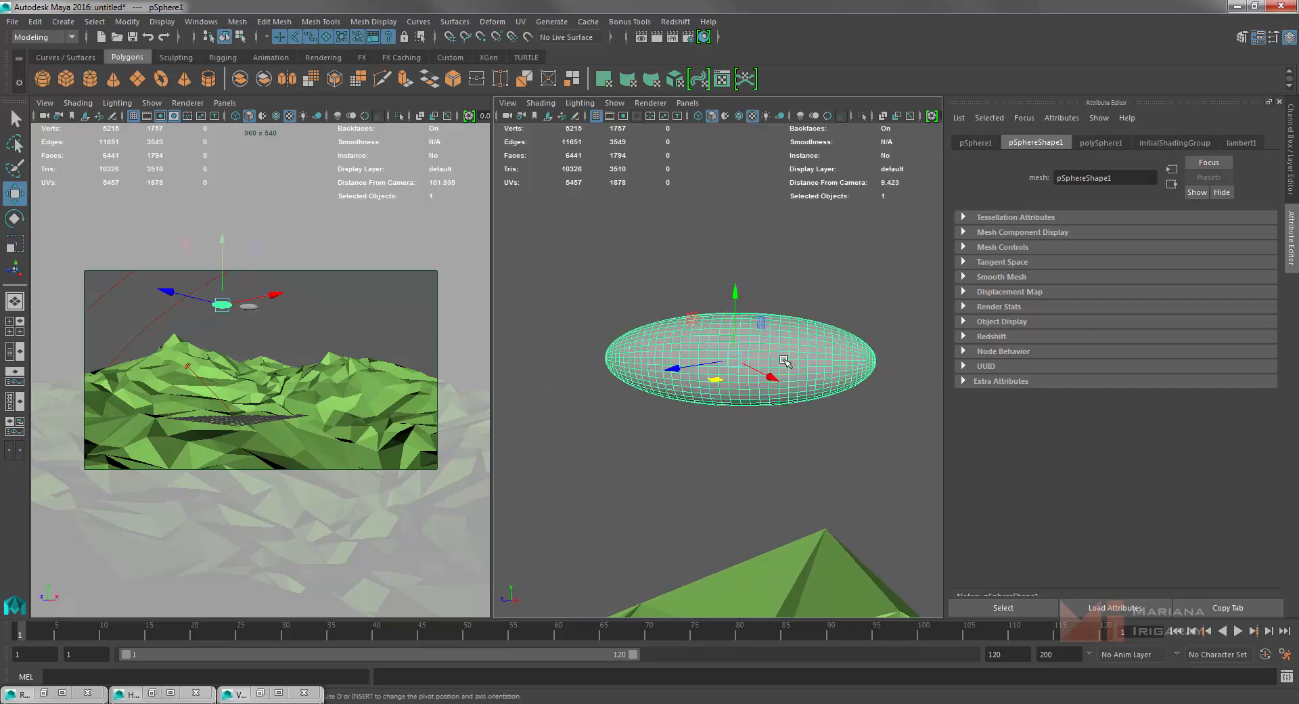
{"action": "left_click", "coordinate": [966, 307]}
{"action": "left_click", "coordinate": [1062, 386]}
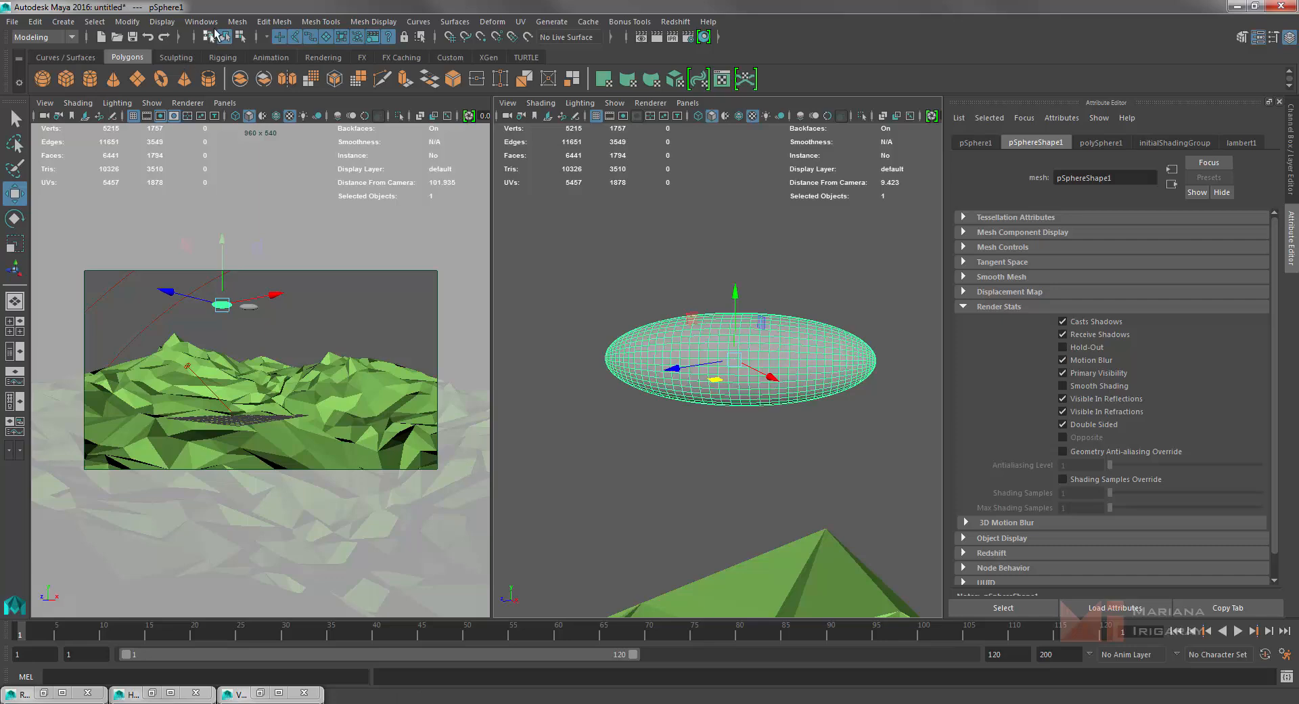
Add a nonlinear Twist deformer to the original stretched sphere, using the full Deform list of the Animation menu set.
{"action": "left_click", "coordinate": [44, 36]}
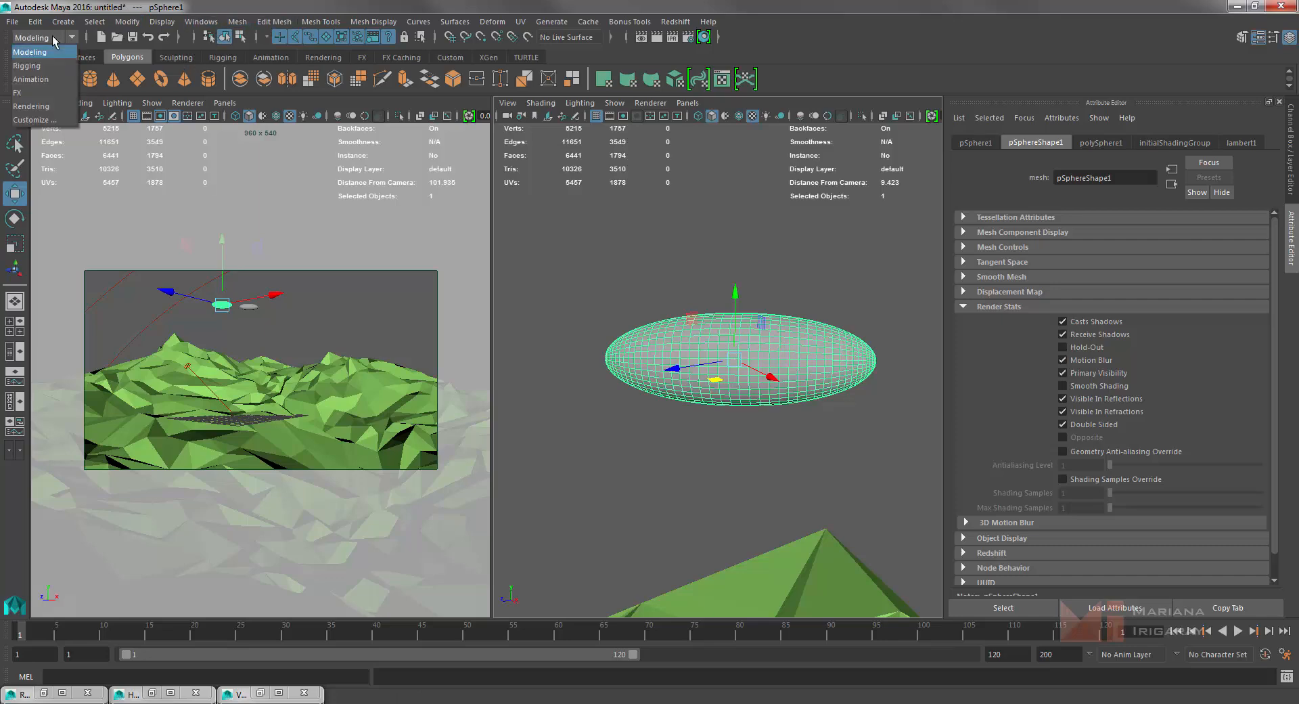
{"action": "left_click", "coordinate": [43, 80]}
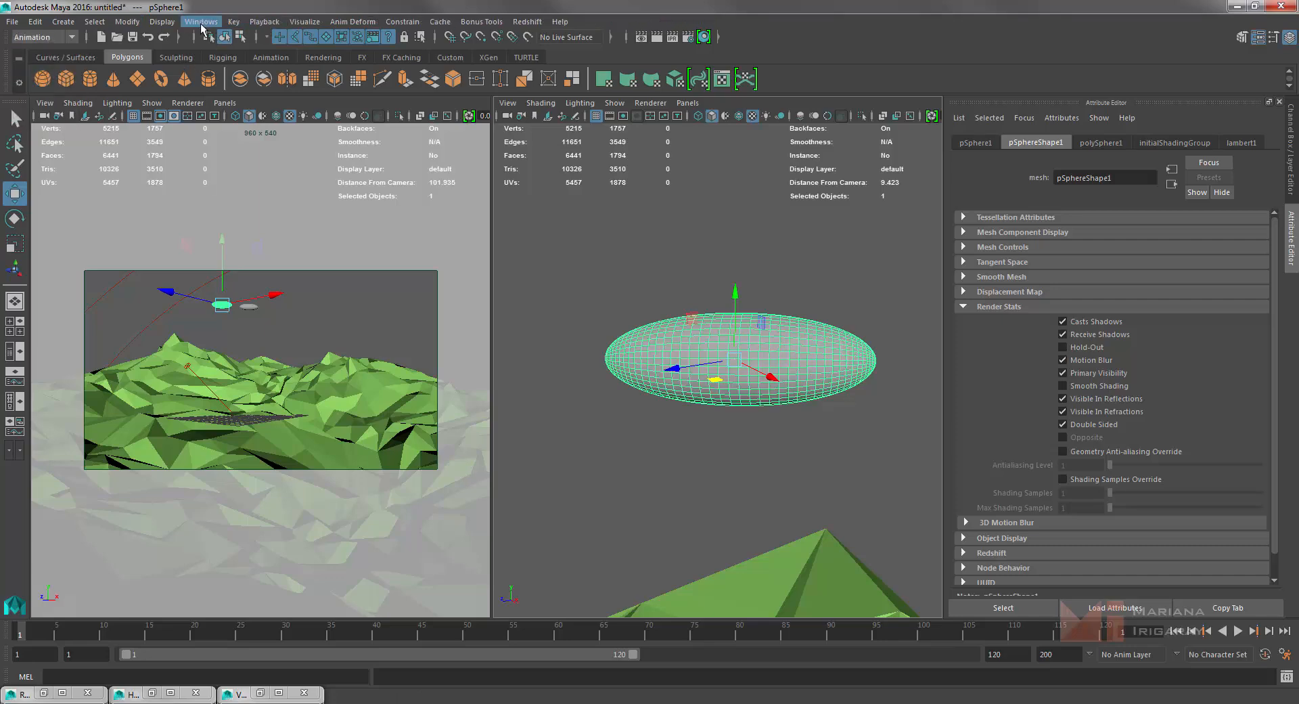
{"action": "left_click", "coordinate": [339, 22]}
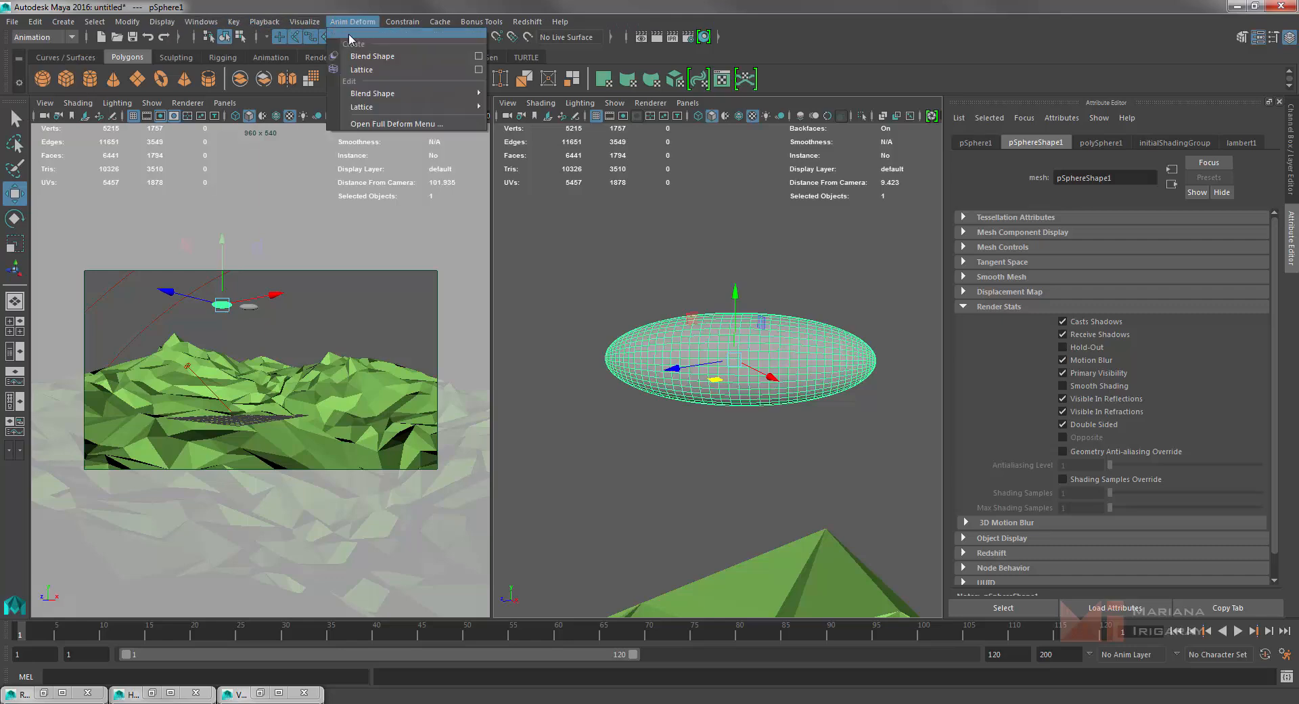
{"action": "mouse_move", "coordinate": [402, 94]}
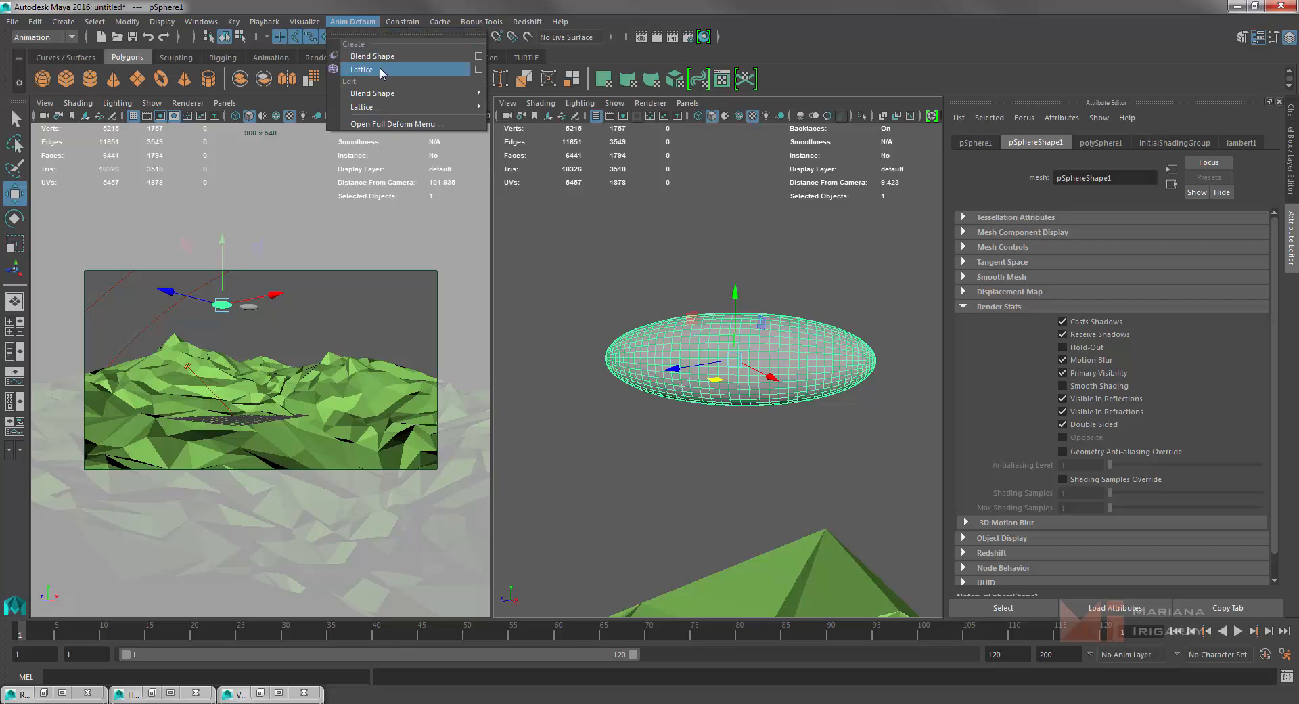
{"action": "mouse_move", "coordinate": [315, 21]}
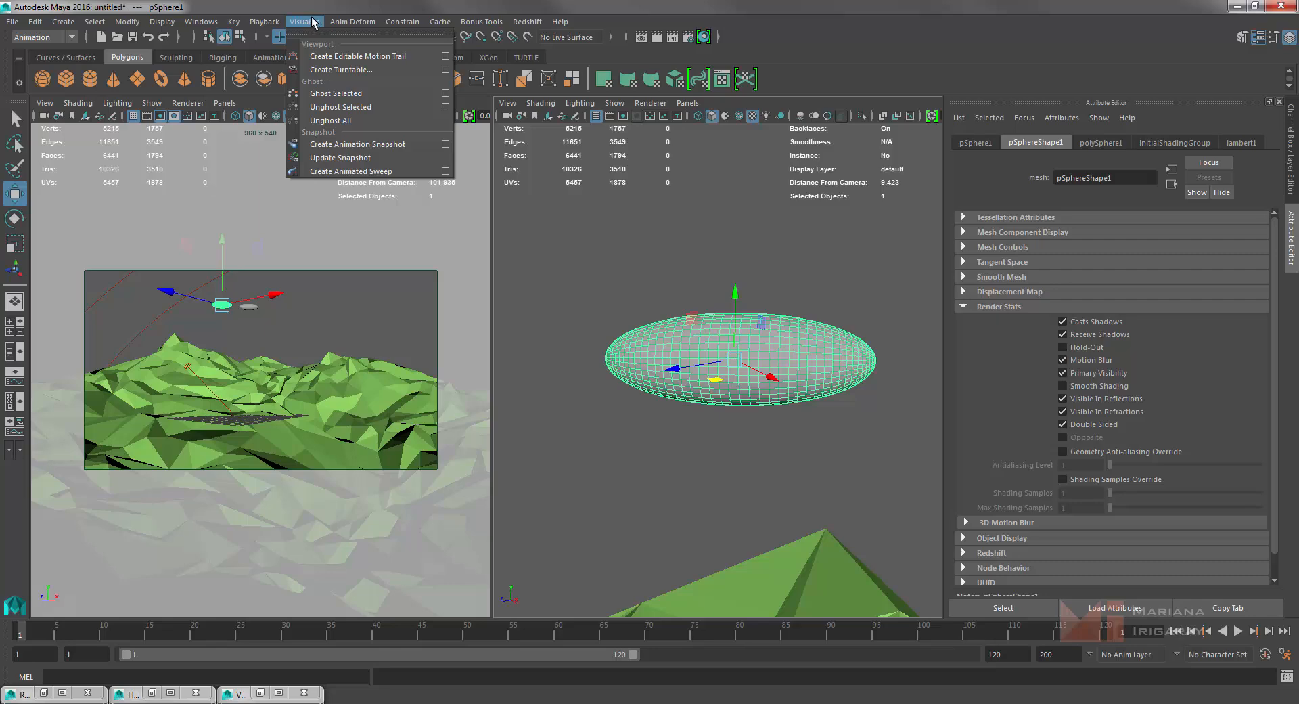
{"action": "mouse_move", "coordinate": [248, 22]}
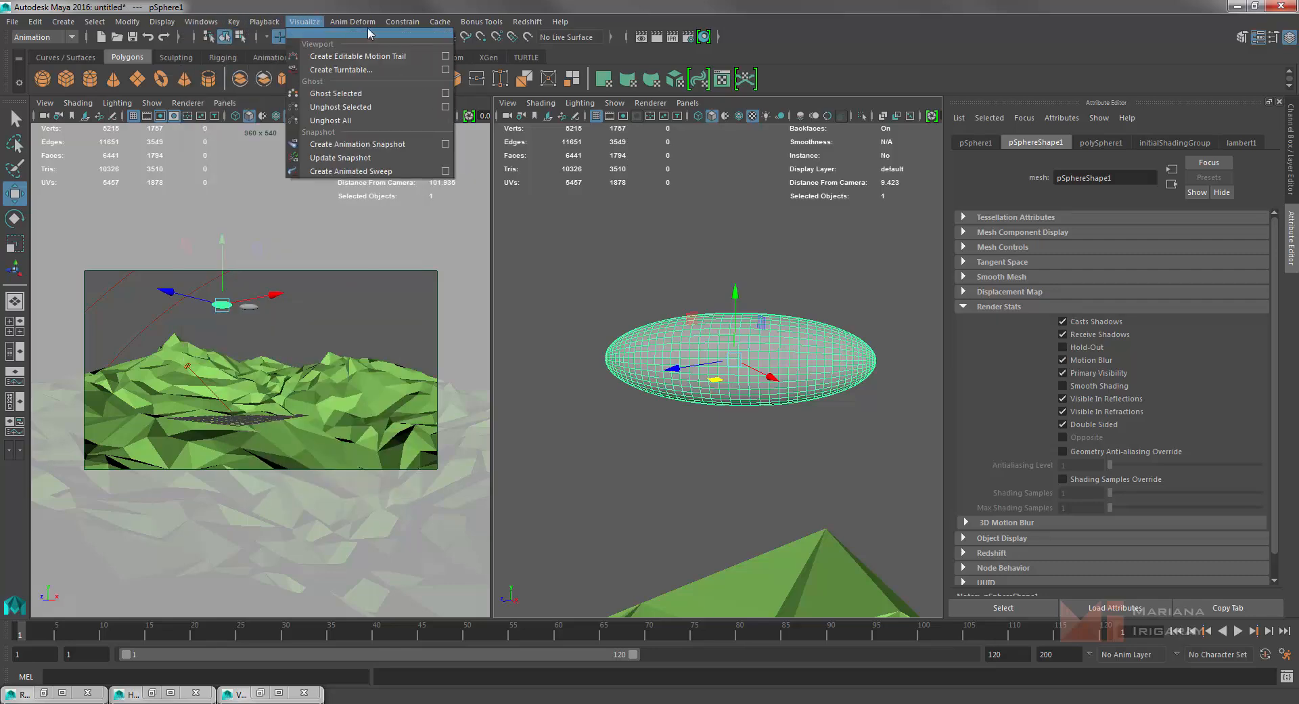
{"action": "mouse_move", "coordinate": [409, 25]}
{"action": "mouse_move", "coordinate": [478, 24]}
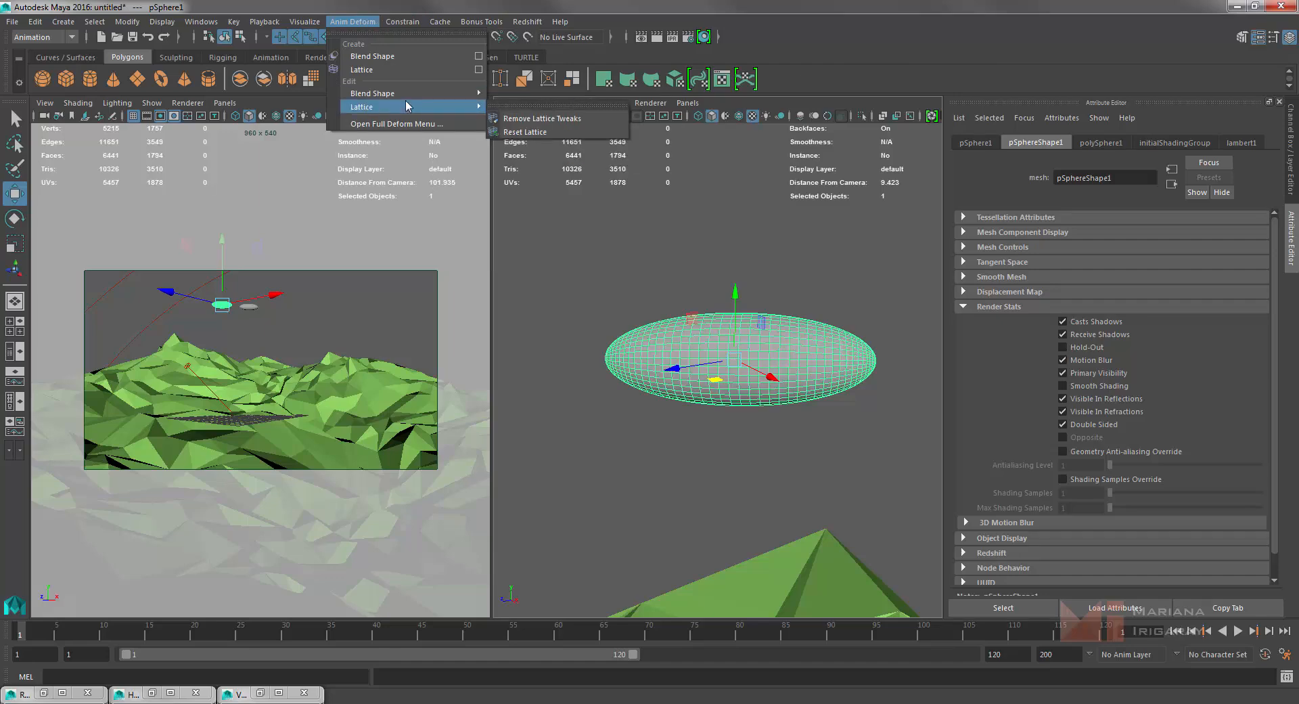
{"action": "left_click", "coordinate": [400, 124]}
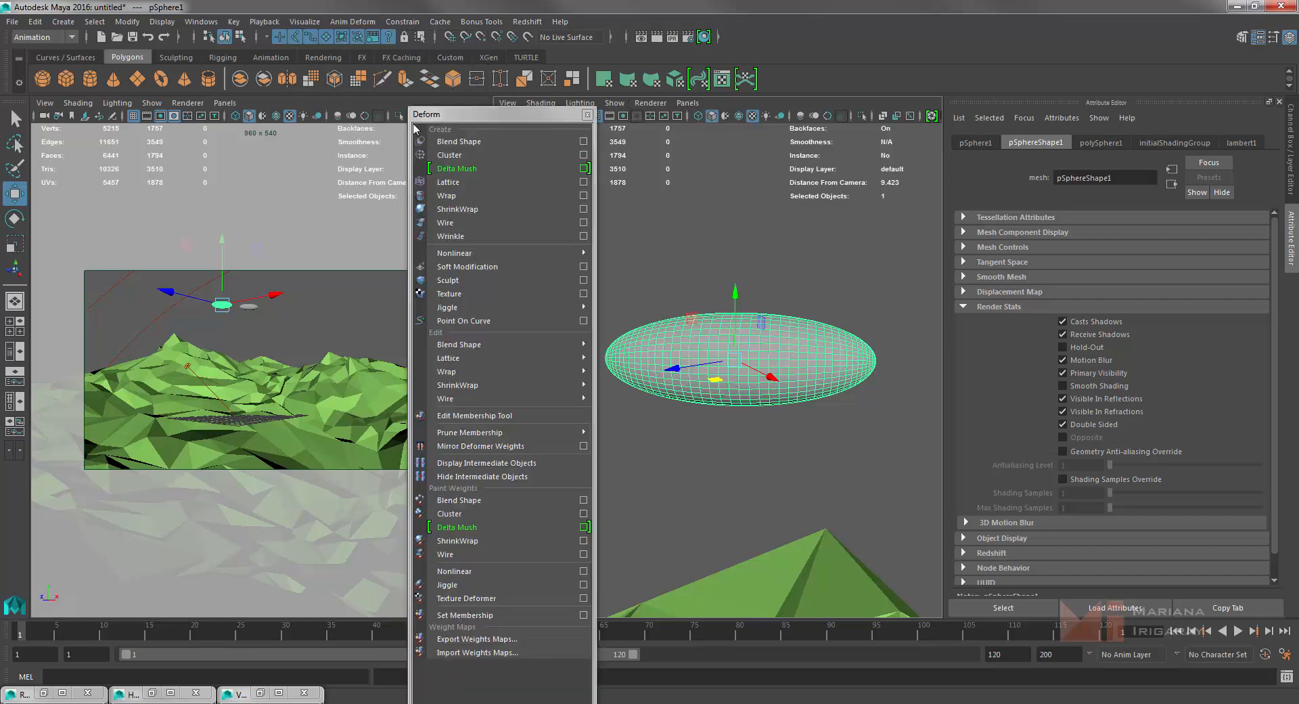
{"action": "left_click_drag", "start_coordinate": [499, 117], "coordinate": [235, 27]}
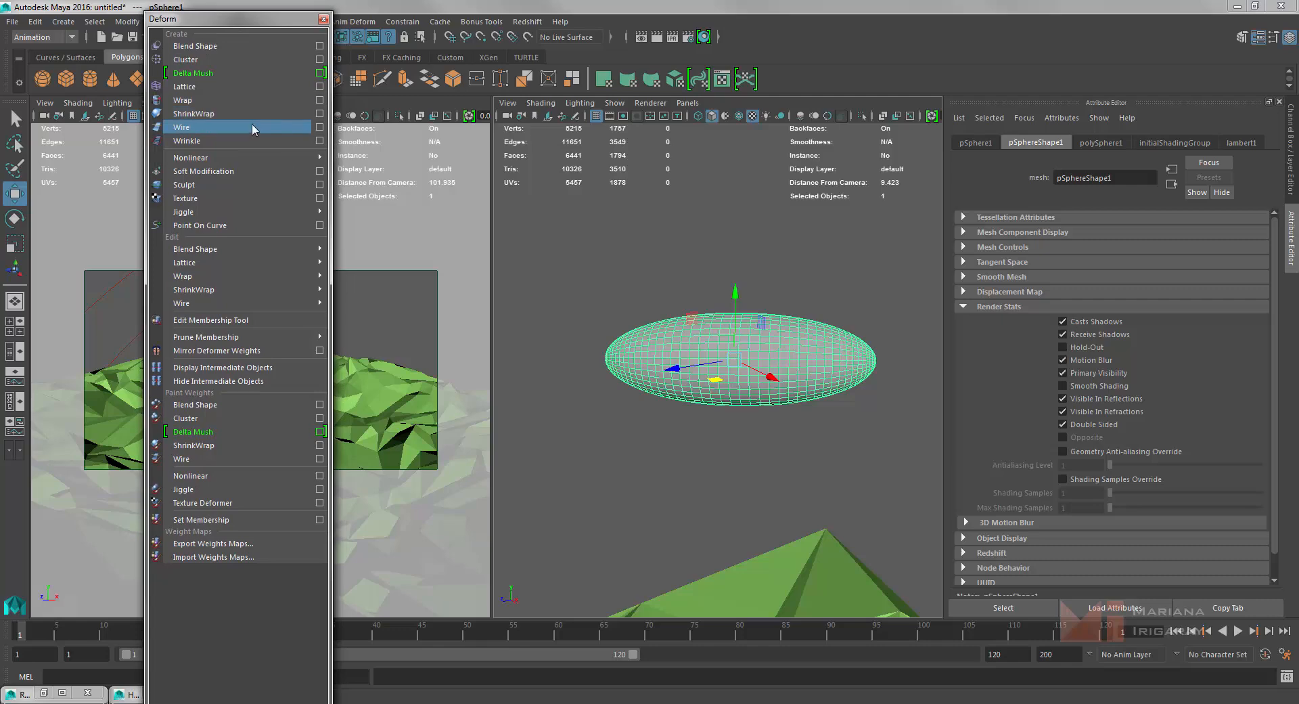
{"action": "mouse_move", "coordinate": [251, 160]}
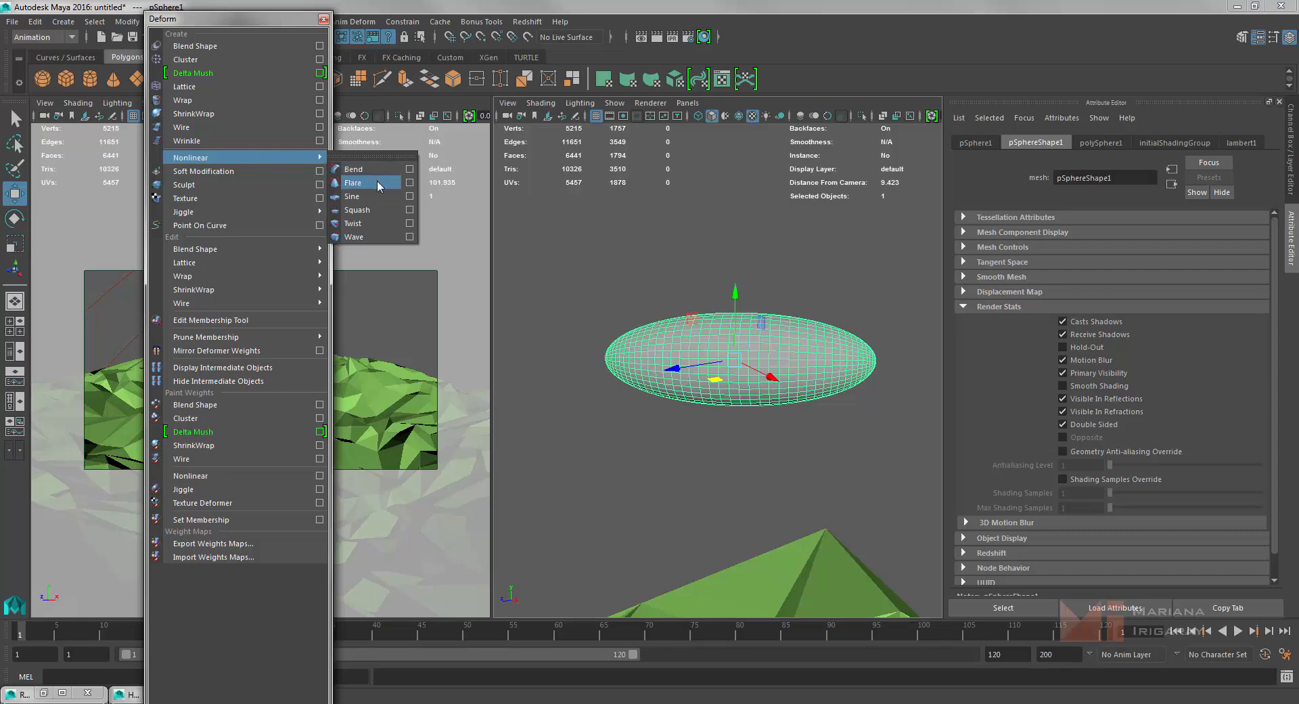
{"action": "left_click", "coordinate": [371, 224]}
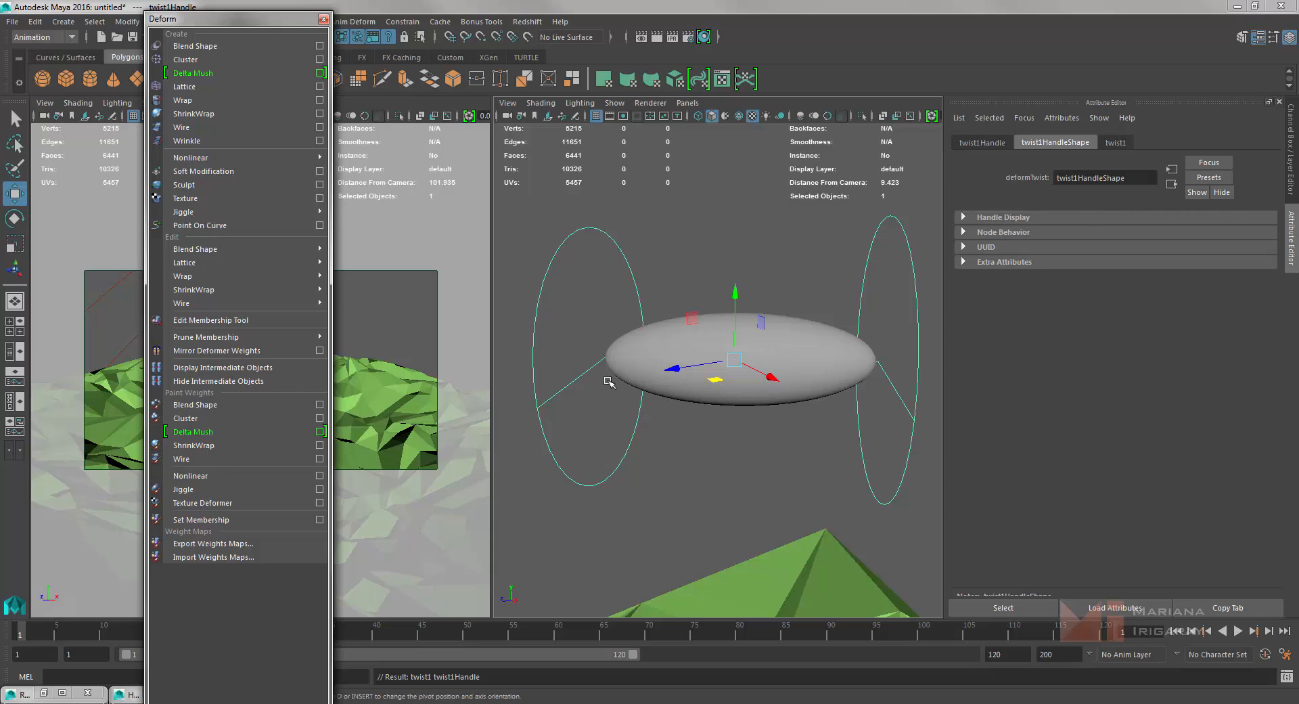
Rotate the twist deformer's handle around the ellipsoid's long axis until its radial lines point almost straight down.
{"action": "left_click", "coordinate": [572, 380]}
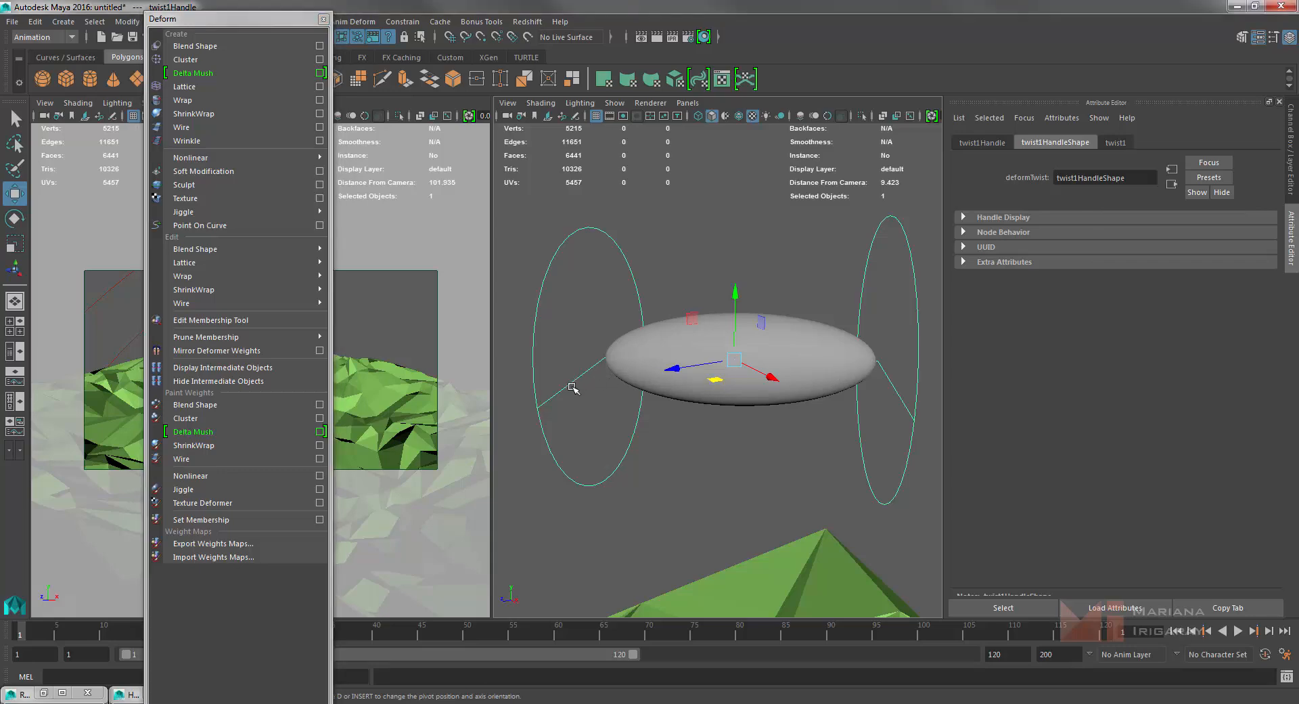
{"action": "key", "text": "e"}
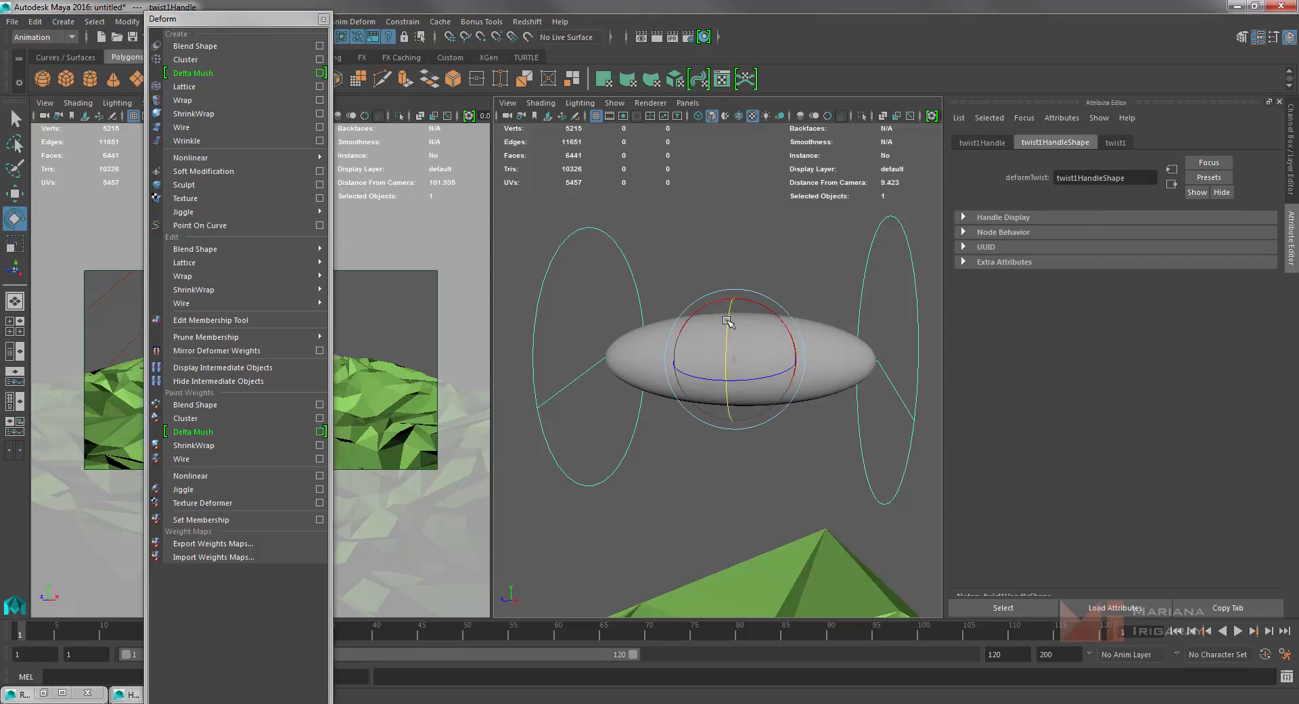
{"action": "left_click_drag", "start_coordinate": [727, 321], "coordinate": [724, 383]}
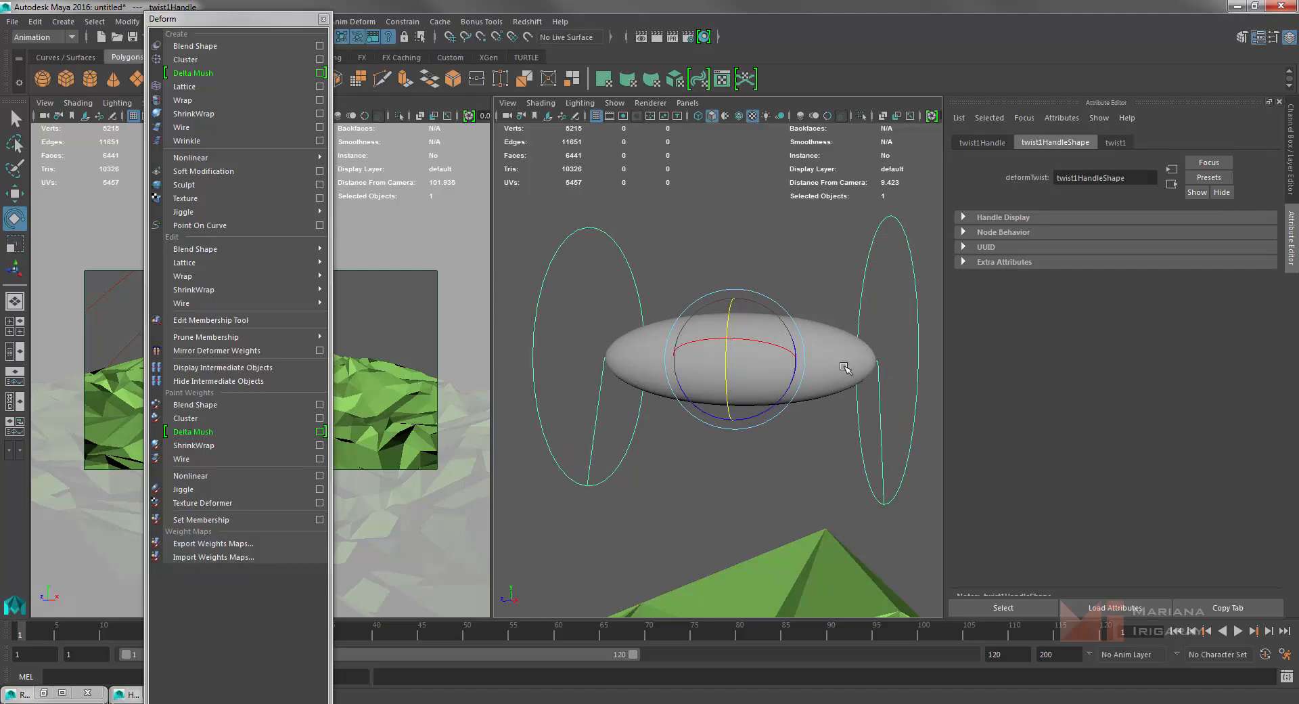
Reselect the twist handle and reduce its Handle Width to about 1.717.
{"action": "left_click", "coordinate": [832, 335]}
{"action": "right_click_drag", "start_coordinate": [822, 340], "coordinate": [861, 338]}
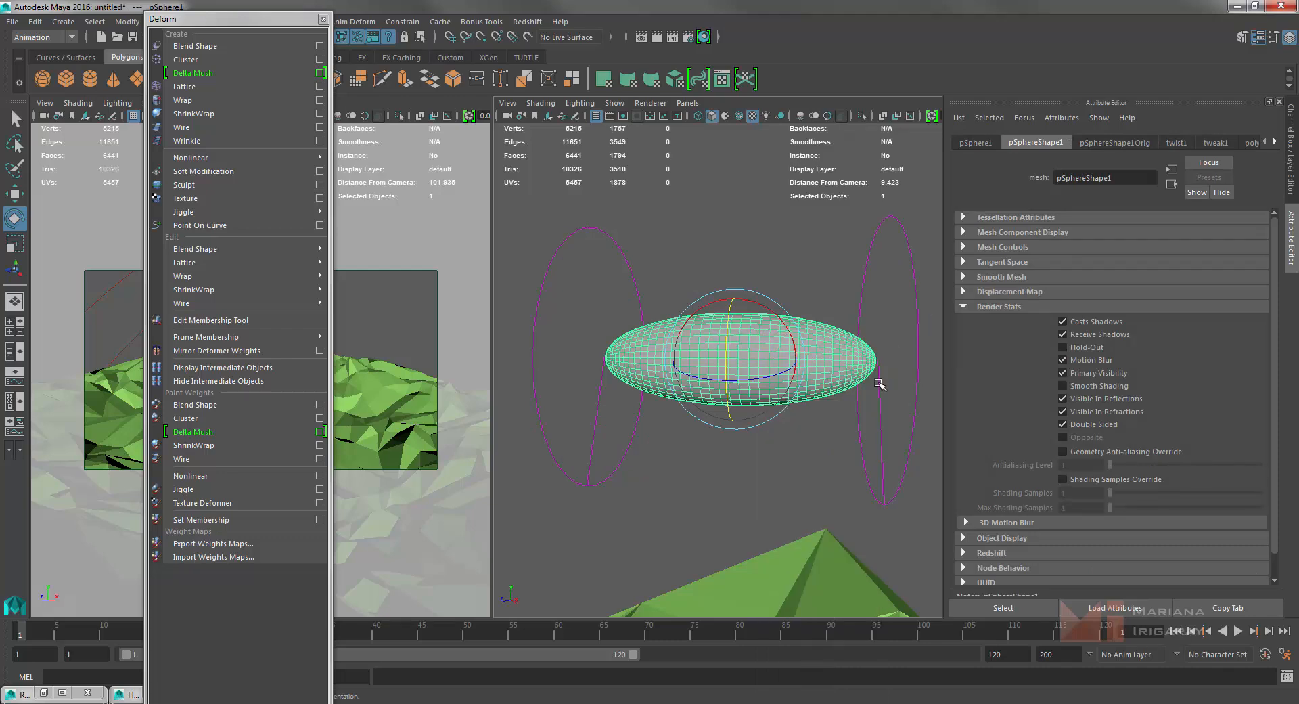
{"action": "left_click", "coordinate": [879, 403]}
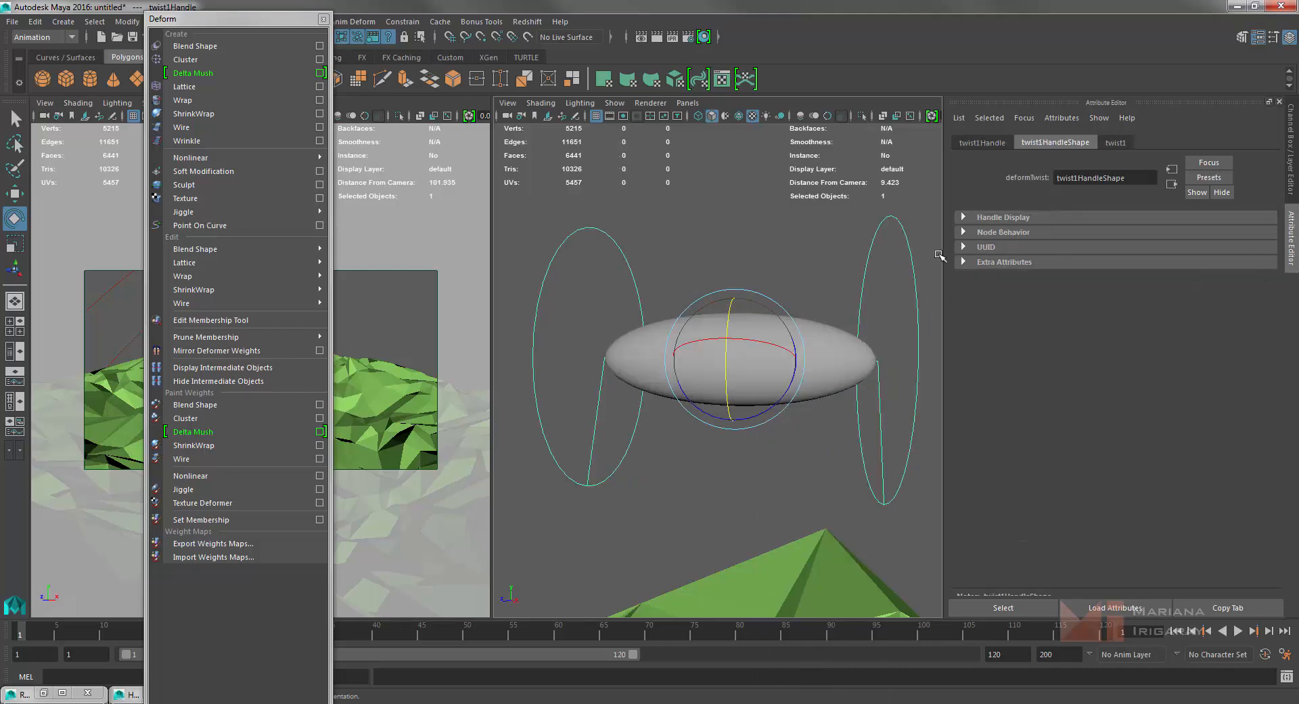
{"action": "left_click", "coordinate": [963, 218]}
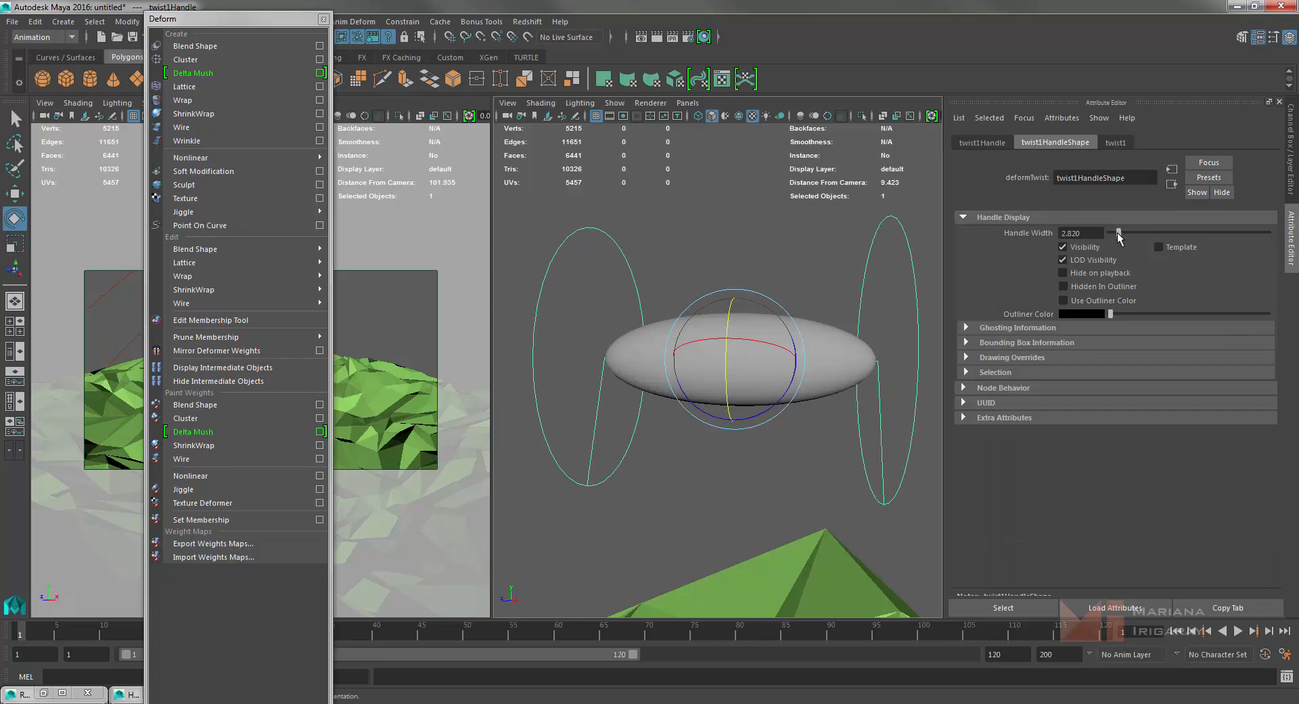
{"action": "left_click_drag", "start_coordinate": [1120, 234], "coordinate": [1117, 248]}
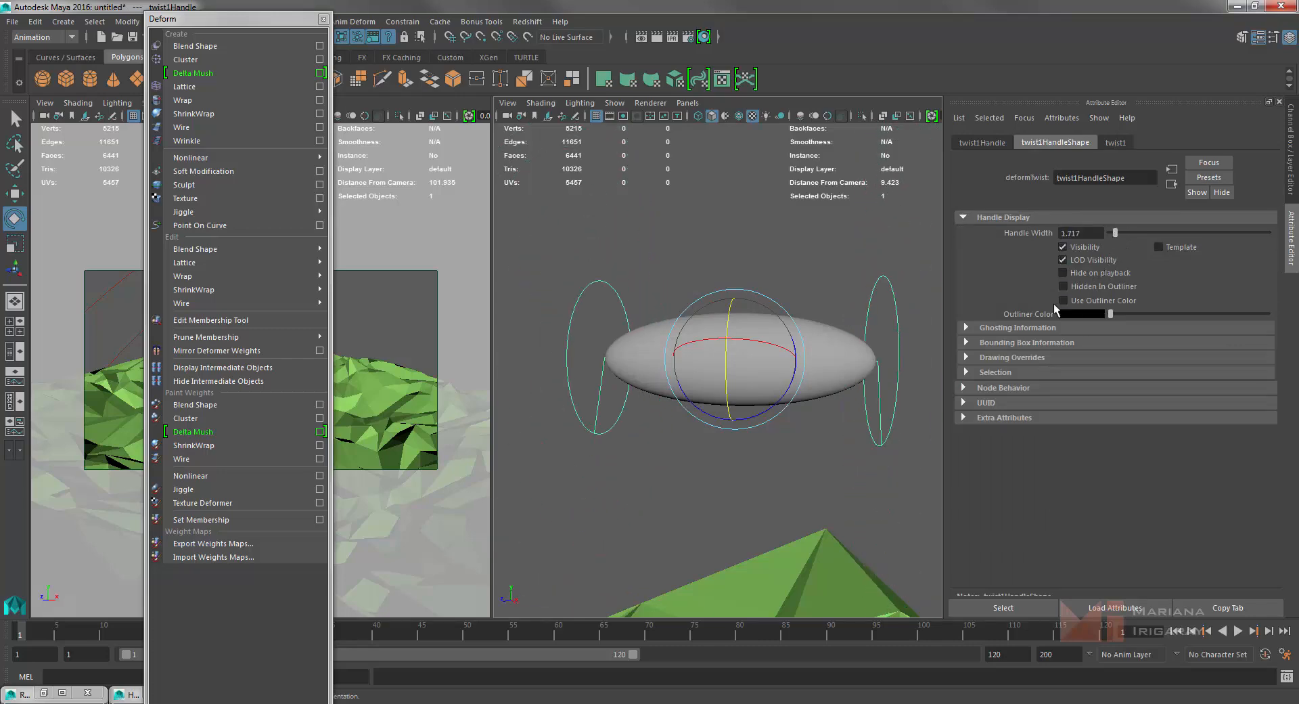
Set the twist deformer's Start Angle to about 261.9, End Angle to about -136.5 and Low Bound to about -1.16.
{"action": "left_click", "coordinate": [1116, 142]}
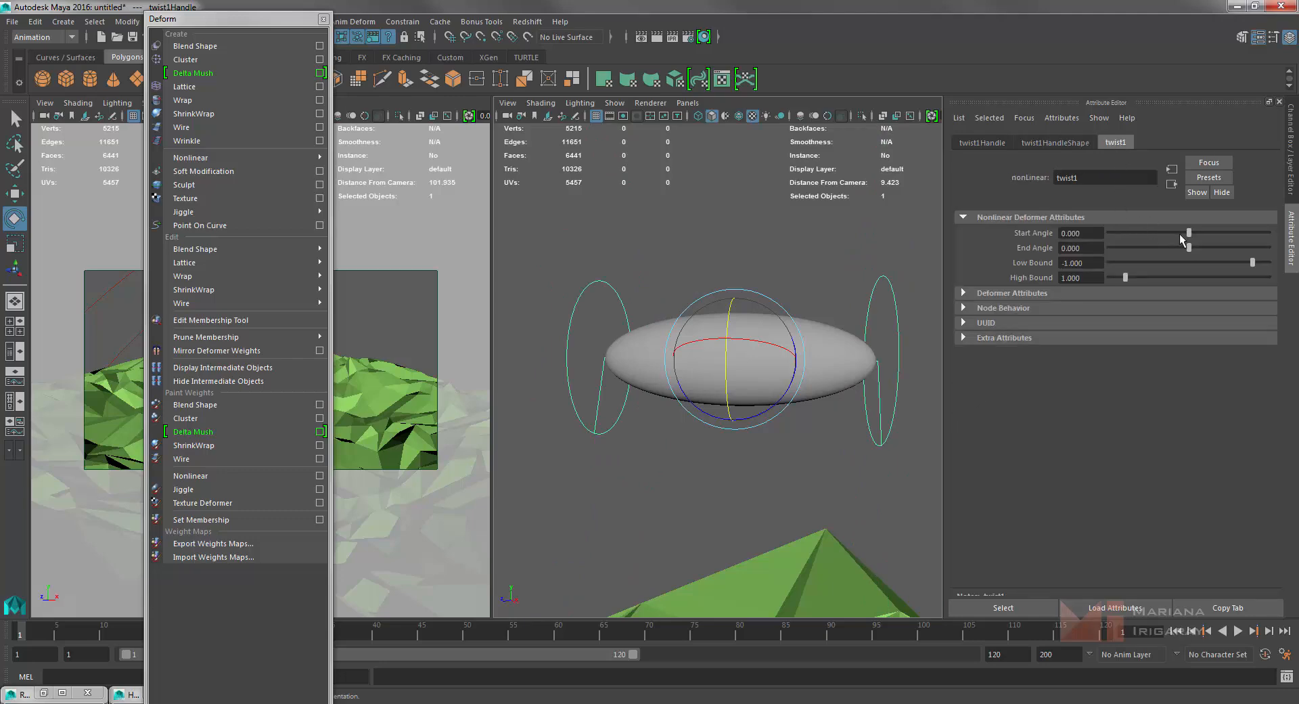
{"action": "left_click_drag", "start_coordinate": [1191, 233], "coordinate": [1212, 233]}
{"action": "left_click", "coordinate": [834, 363]}
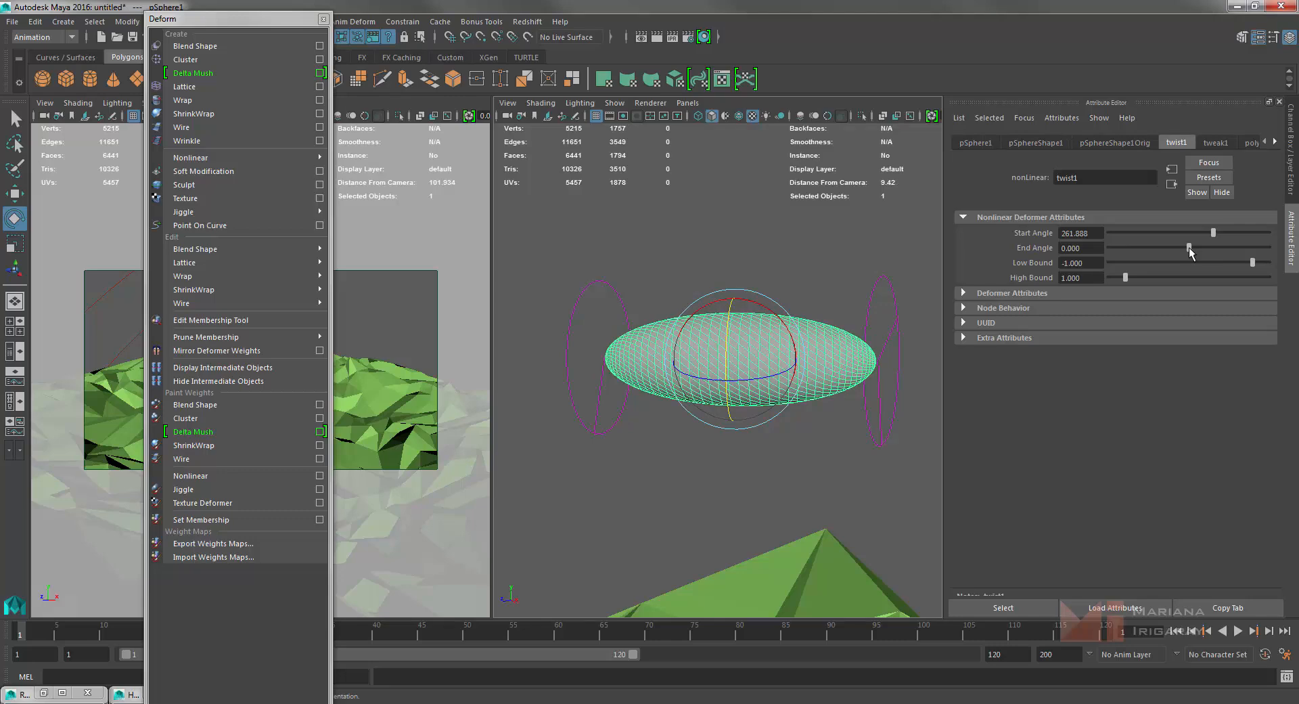
{"action": "left_click_drag", "start_coordinate": [1189, 246], "coordinate": [1175, 249]}
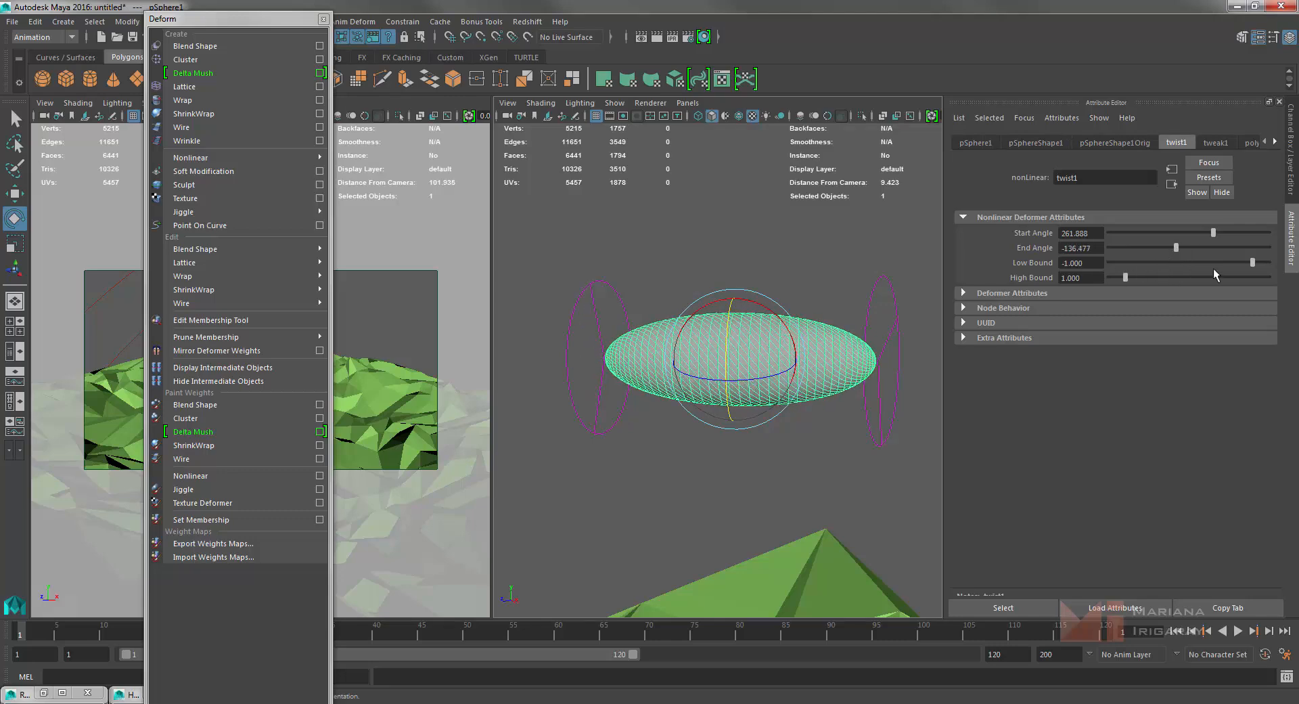
{"action": "left_click_drag", "start_coordinate": [1252, 261], "coordinate": [1250, 269]}
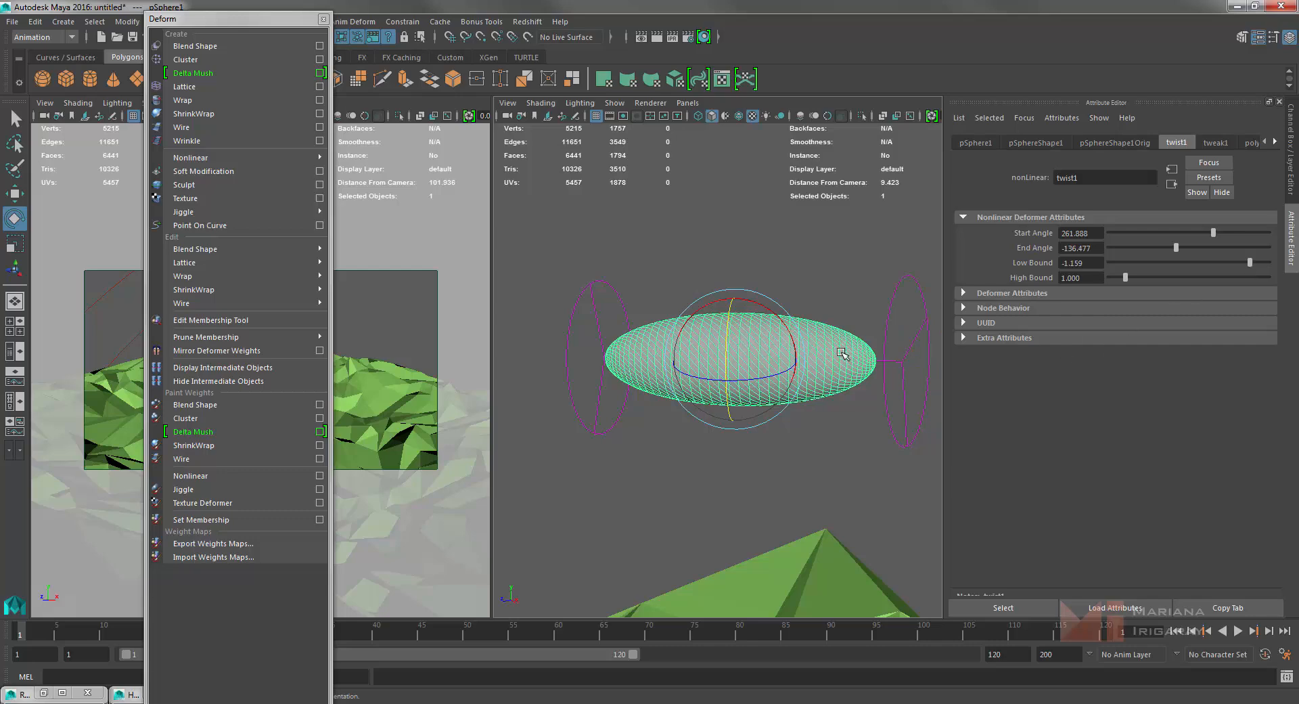
Apply Transform Component with Random 1.0 to all vertices of the twisted sphere and offset them to a Local Translate Y of 0.030.
{"action": "left_click_drag", "start_coordinate": [187, 27], "coordinate": [78, 129]}
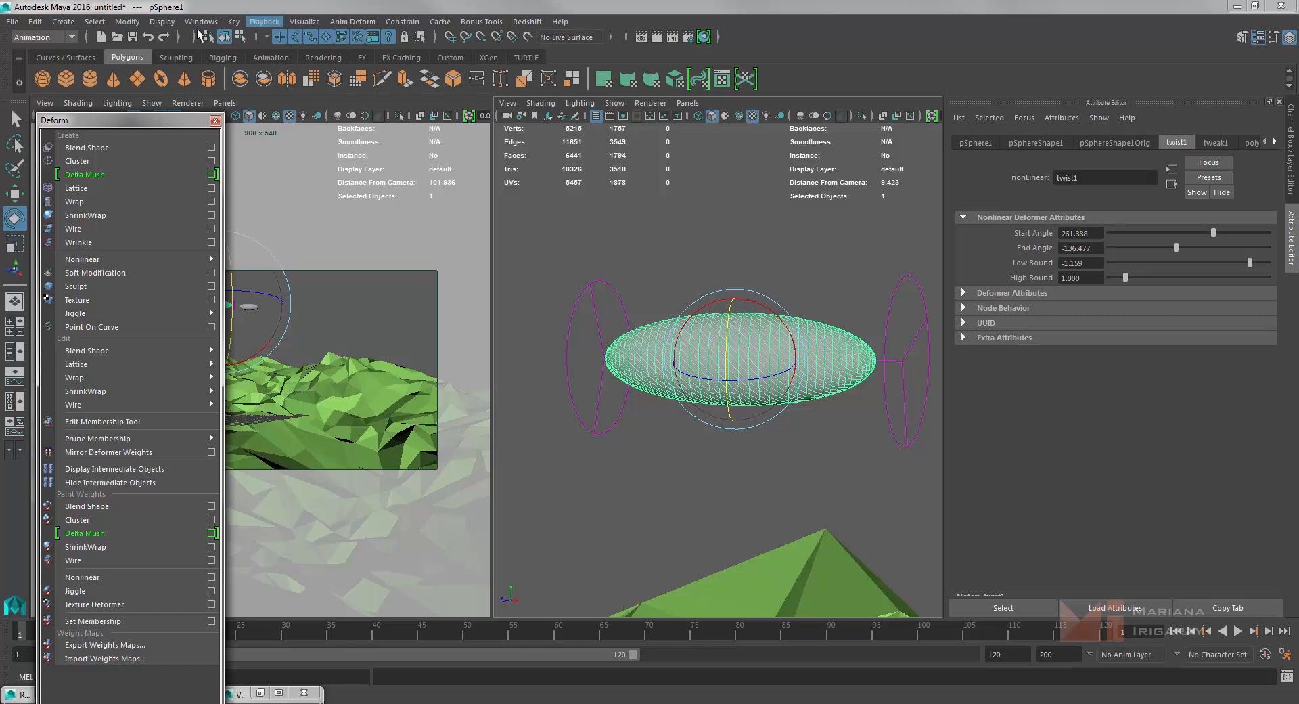
{"action": "left_click", "coordinate": [38, 37]}
{"action": "left_click", "coordinate": [31, 52]}
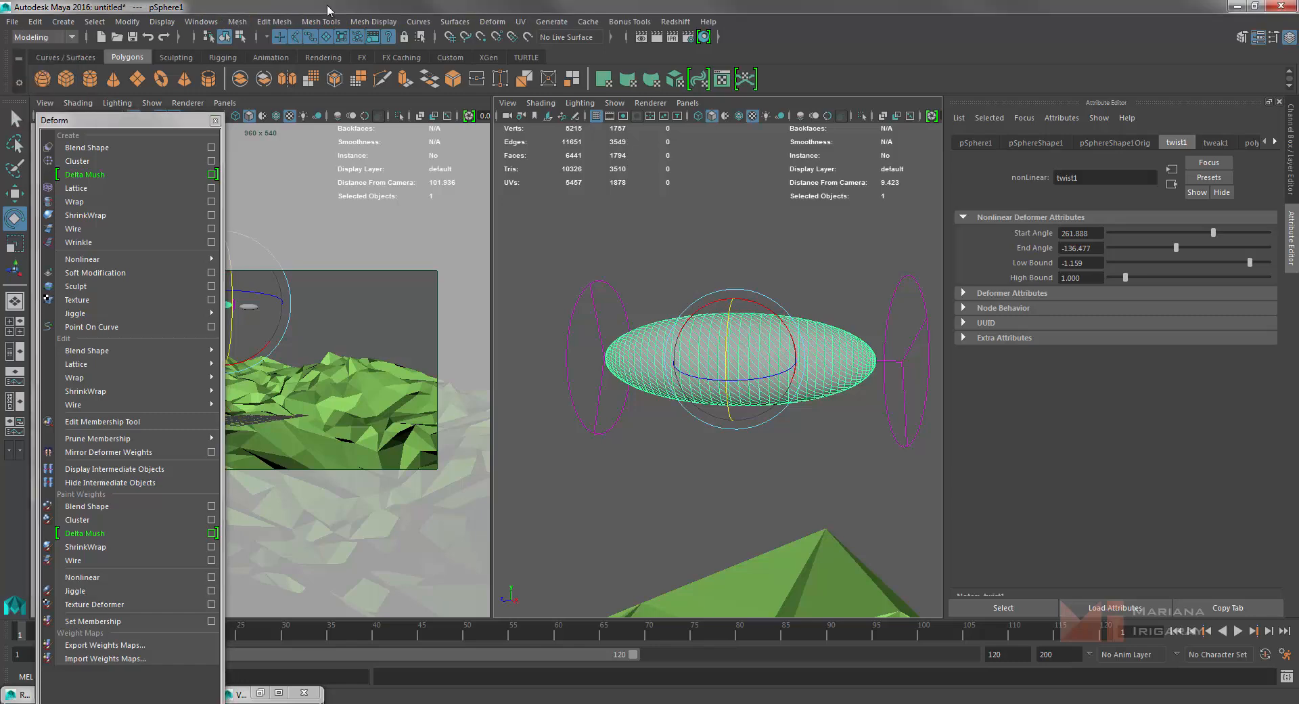
{"action": "left_click", "coordinate": [284, 23]}
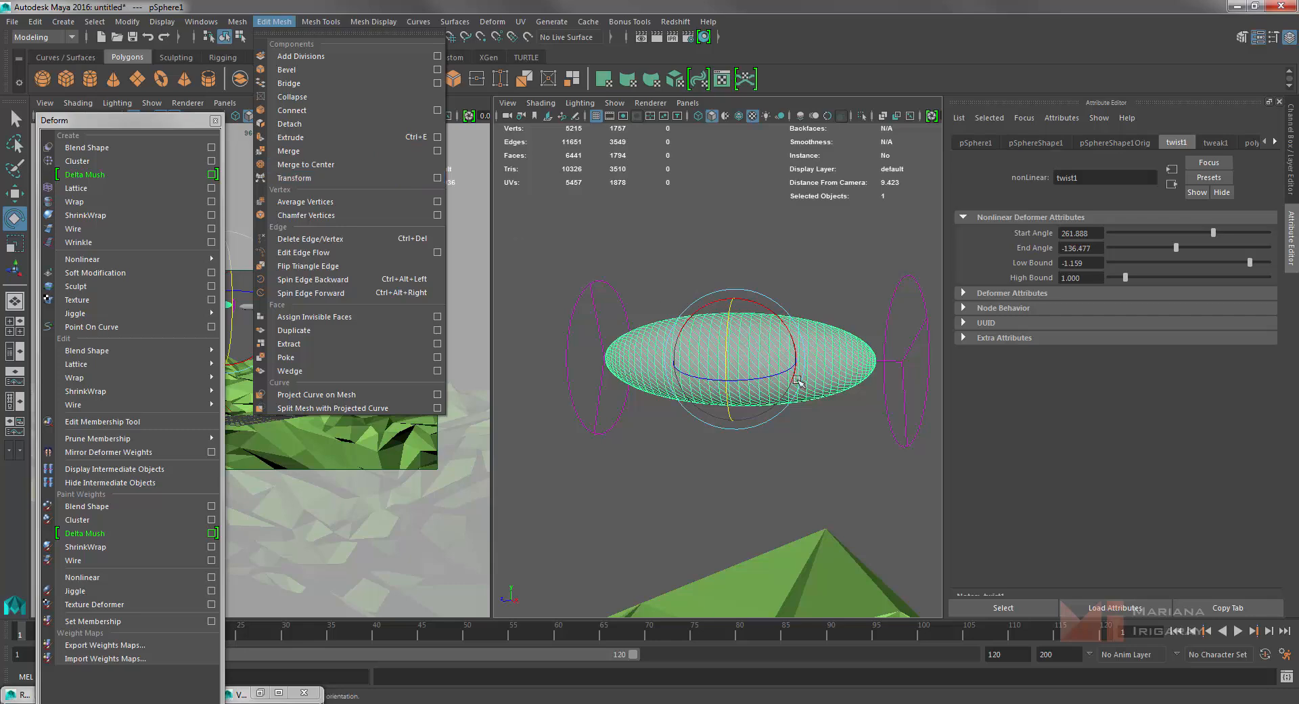
{"action": "right_click", "coordinate": [792, 341]}
{"action": "right_click_drag", "start_coordinate": [796, 335], "coordinate": [727, 340]}
{"action": "left_click_drag", "start_coordinate": [574, 280], "coordinate": [919, 452]}
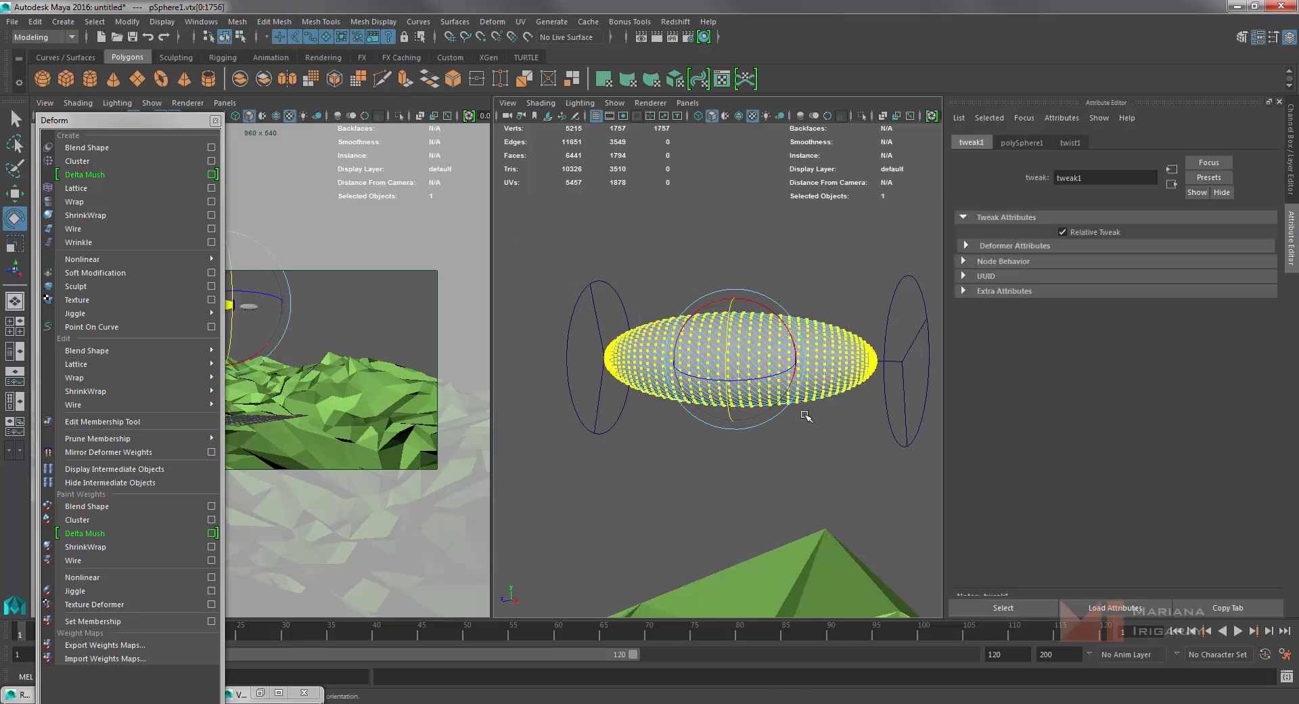
{"action": "left_click", "coordinate": [278, 28]}
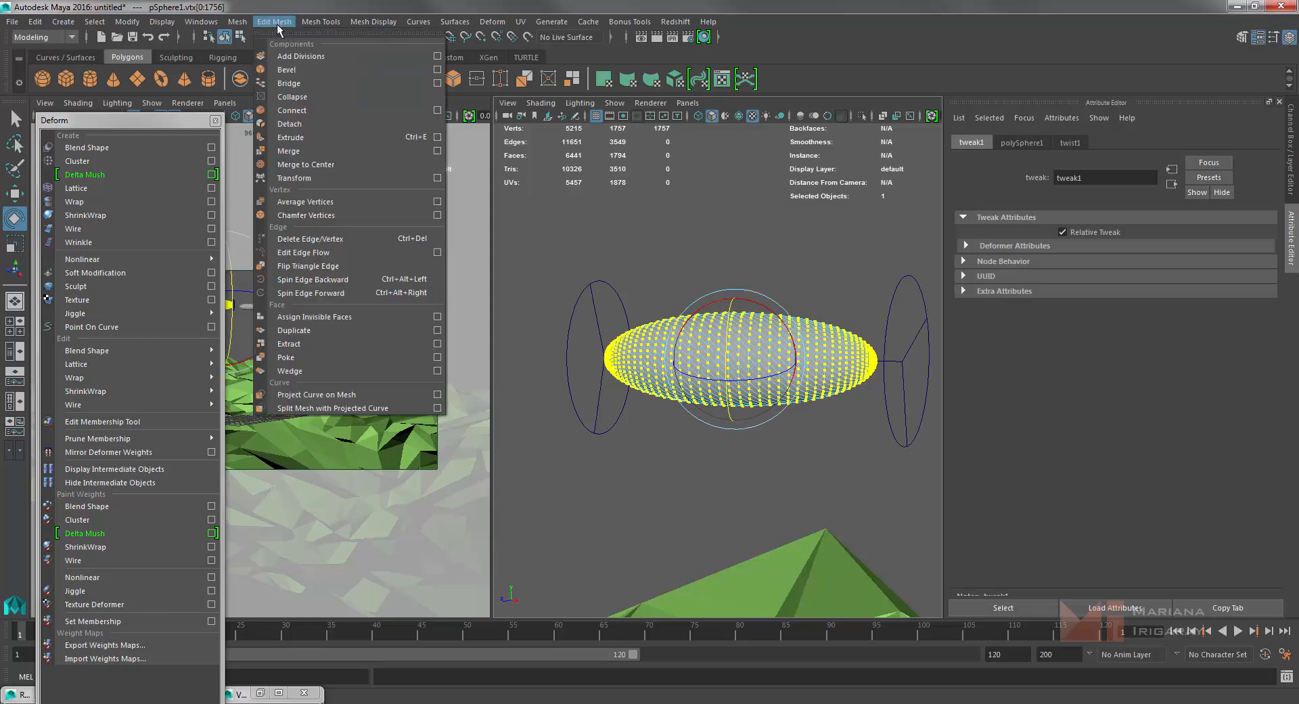
{"action": "left_click", "coordinate": [438, 178]}
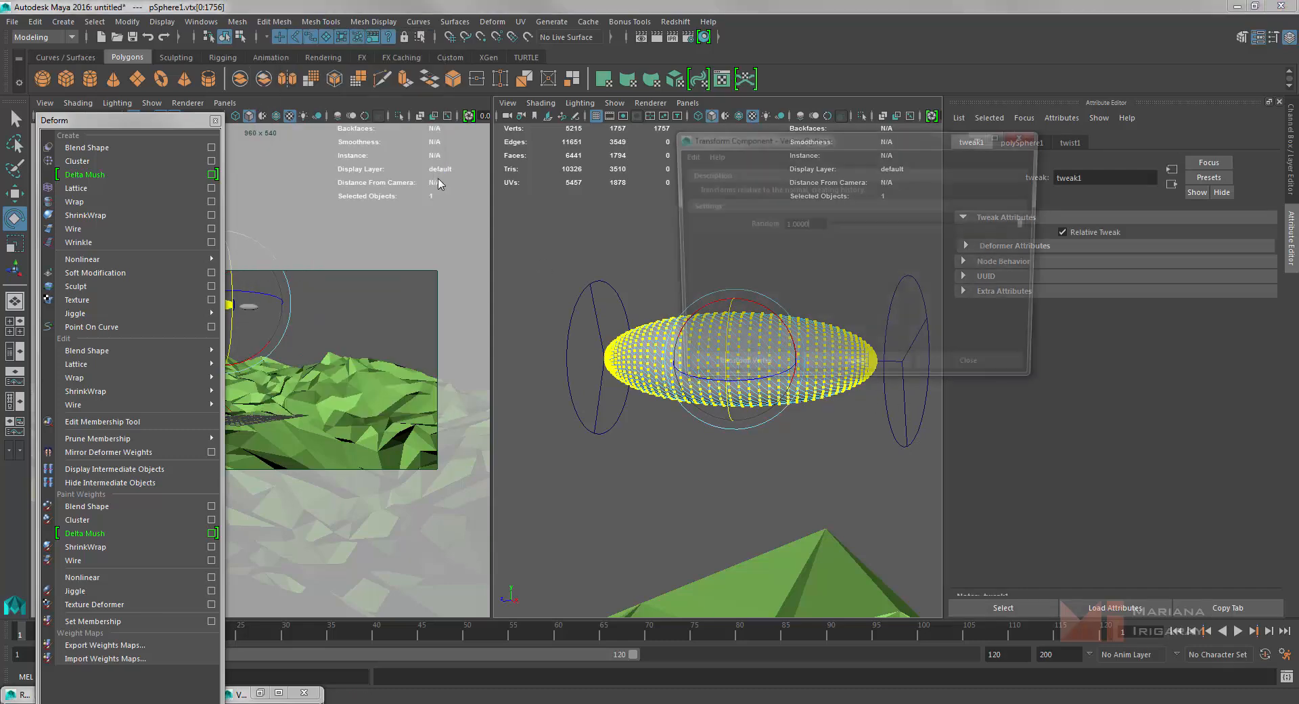
{"action": "left_click", "coordinate": [748, 372]}
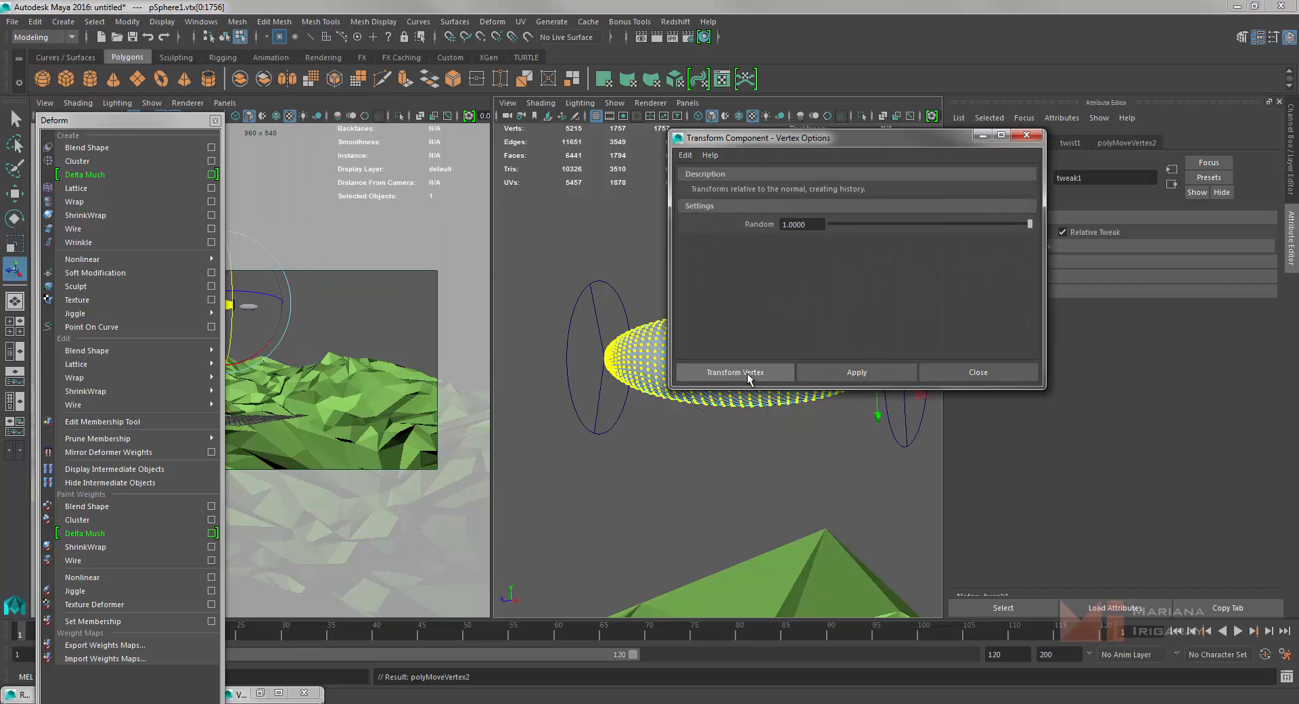
{"action": "left_click_drag", "start_coordinate": [875, 399], "coordinate": [876, 400]}
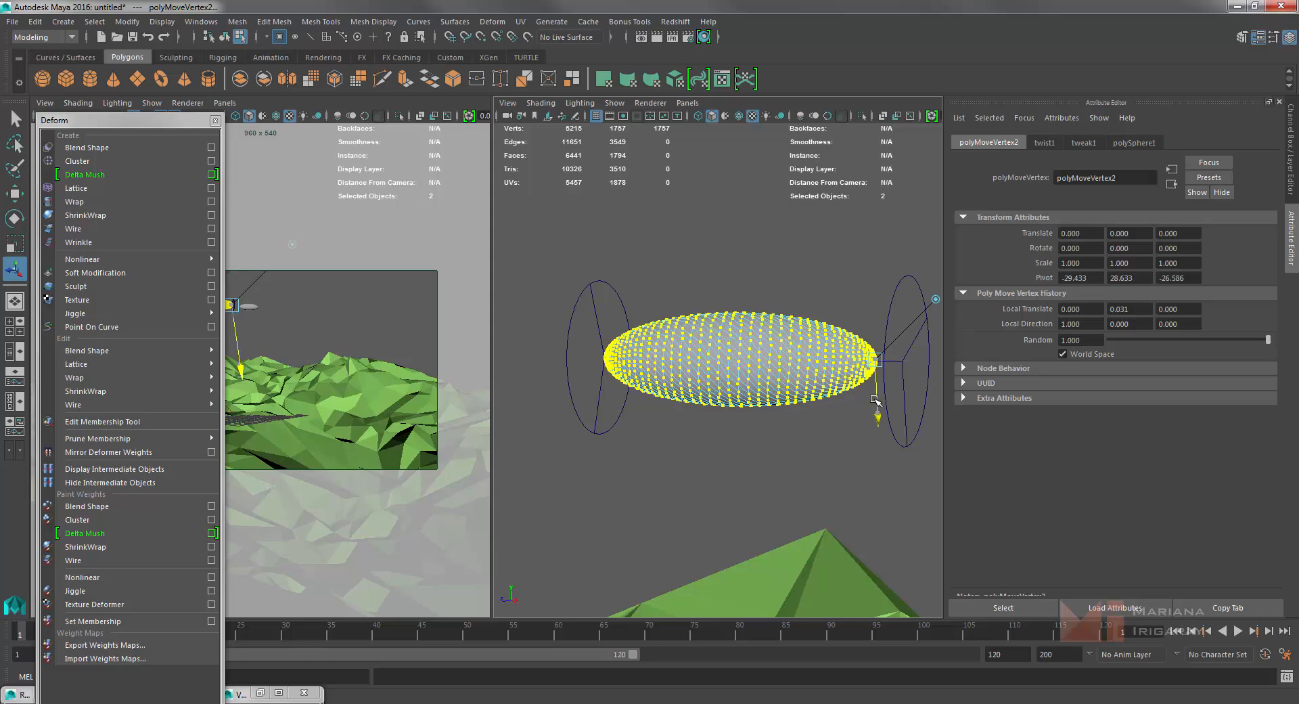
{"action": "left_click_drag", "start_coordinate": [875, 400], "coordinate": [874, 399]}
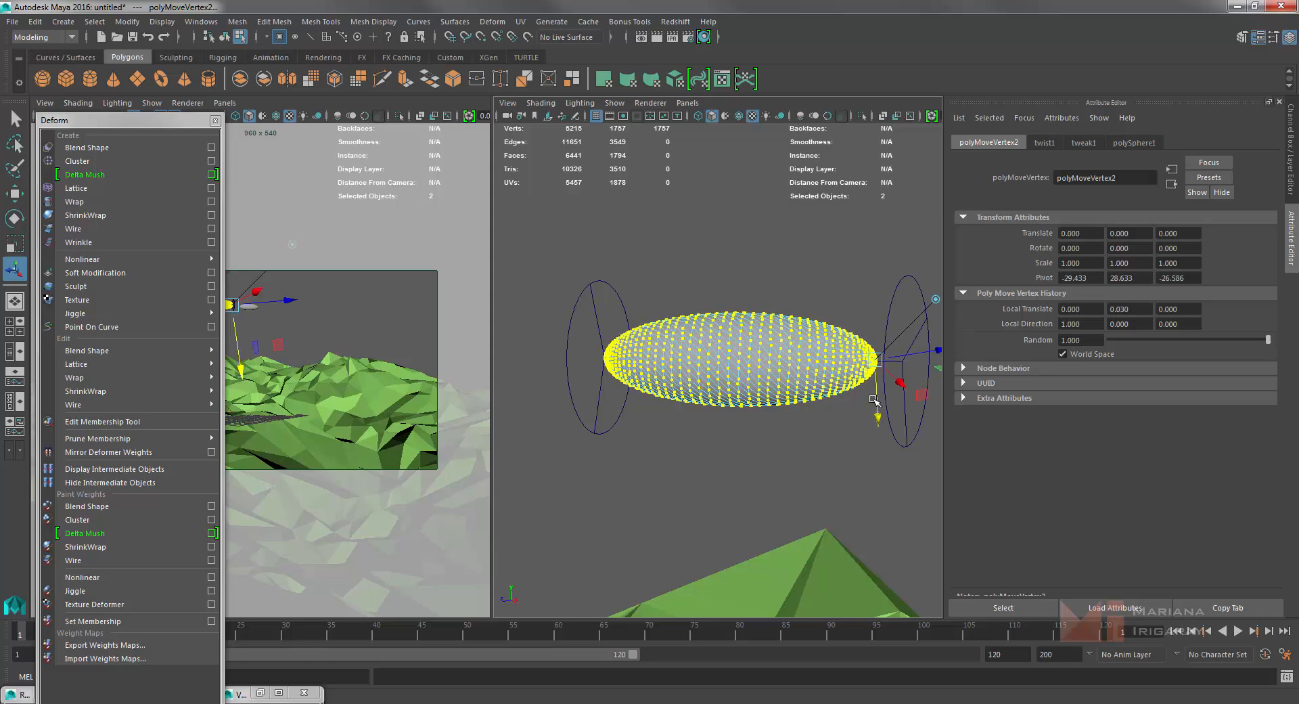
Return the twisted sphere to object mode, select it and harden its edges.
{"action": "left_click", "coordinate": [794, 291]}
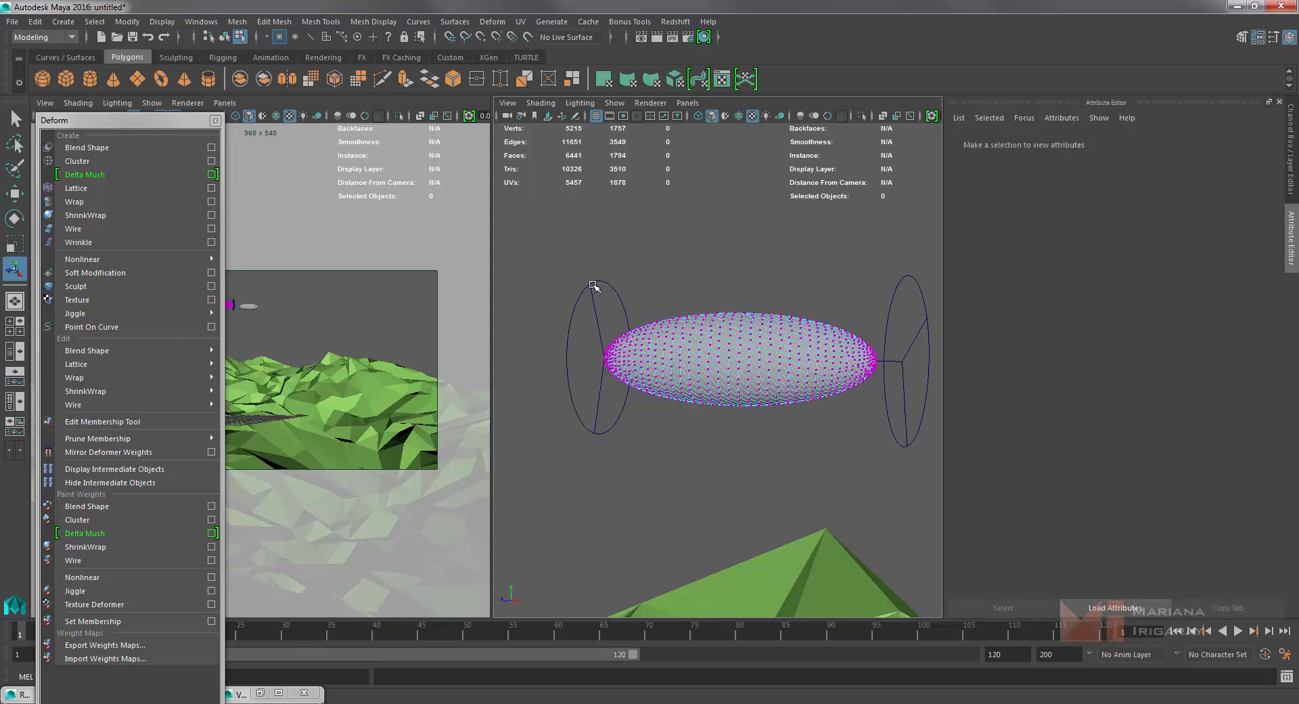
{"action": "right_click", "coordinate": [701, 343]}
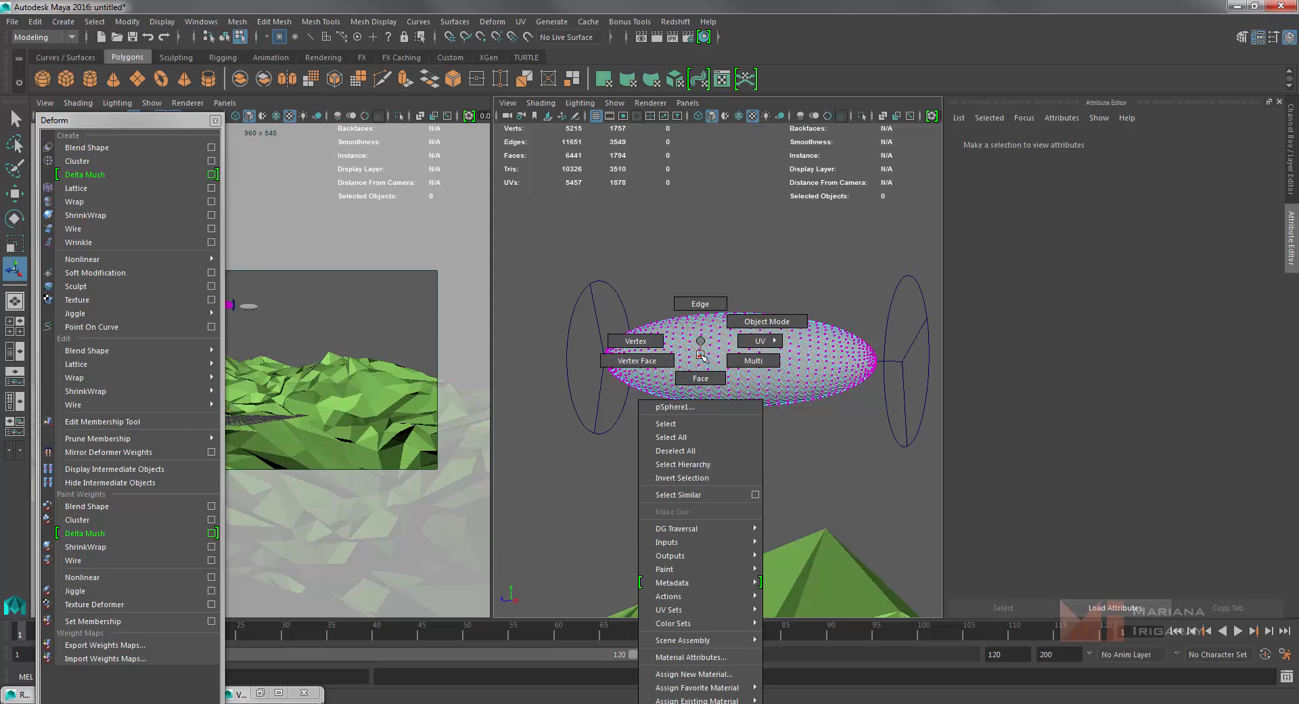
{"action": "right_click_drag", "start_coordinate": [701, 354], "coordinate": [785, 328]}
{"action": "left_click", "coordinate": [750, 357]}
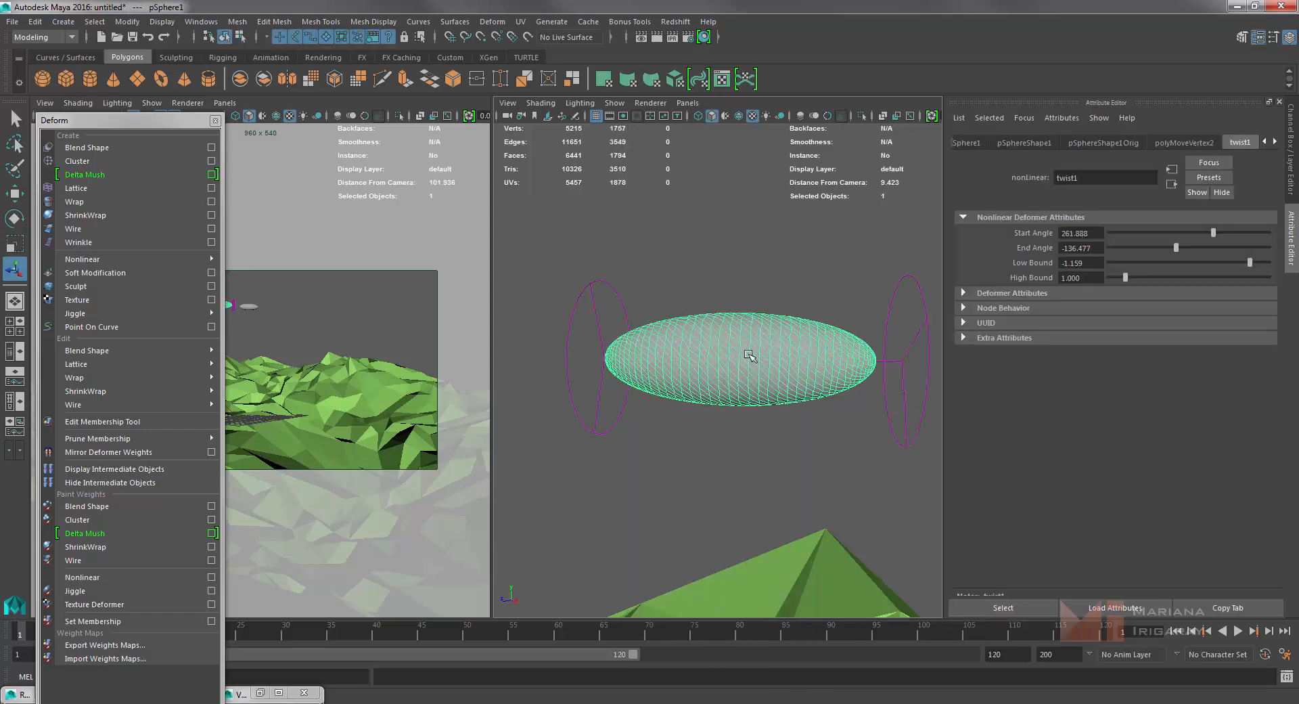
{"action": "right_click", "coordinate": [750, 355], "text": "shift"}
{"action": "right_click_drag", "start_coordinate": [750, 355], "coordinate": [827, 391], "text": "shift"}
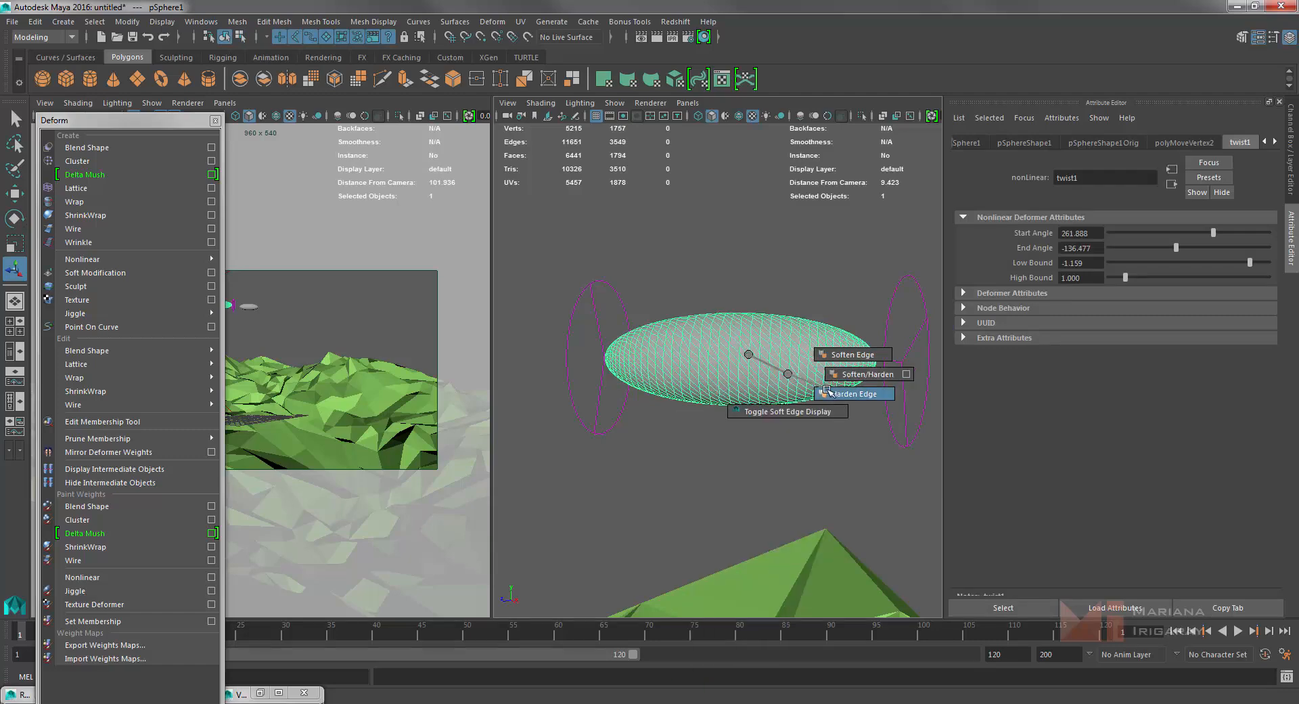
Apply Harden Edge to the twisted sphere, clear the selection to inspect its shading, and reselect the sphere.
{"action": "right_click_drag", "start_coordinate": [827, 391], "coordinate": [827, 391], "text": "shift"}
{"action": "left_click", "coordinate": [738, 252]}
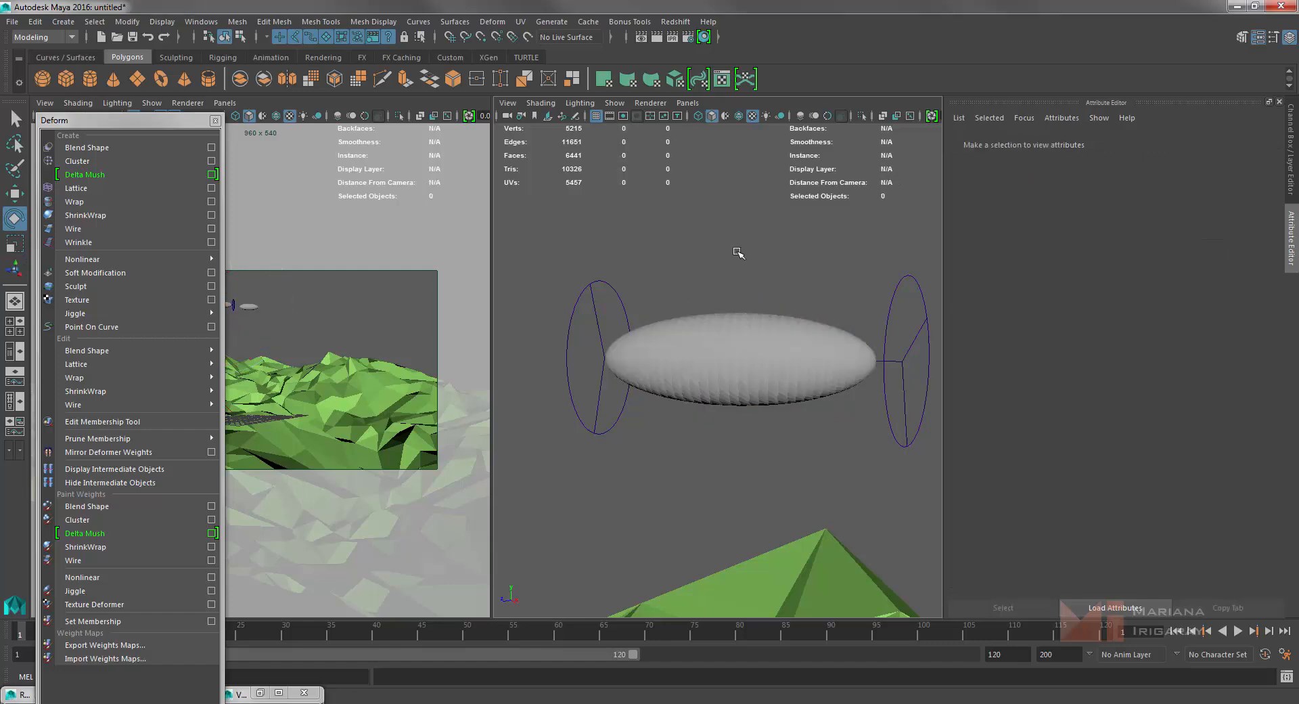
{"action": "left_click", "coordinate": [767, 342]}
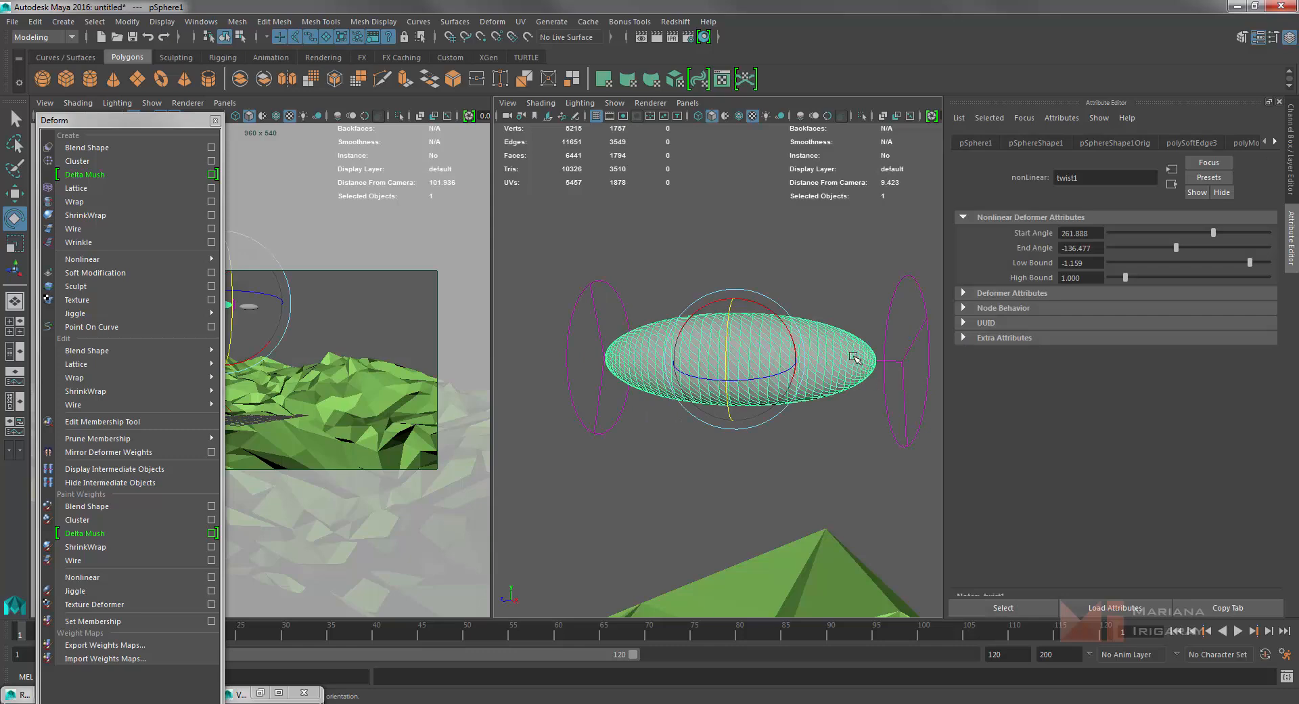
Reduce the twisted sphere's mesh by a percentage of 62.3239 with Keep original off, and close the Reduce options.
{"action": "left_click", "coordinate": [362, 24]}
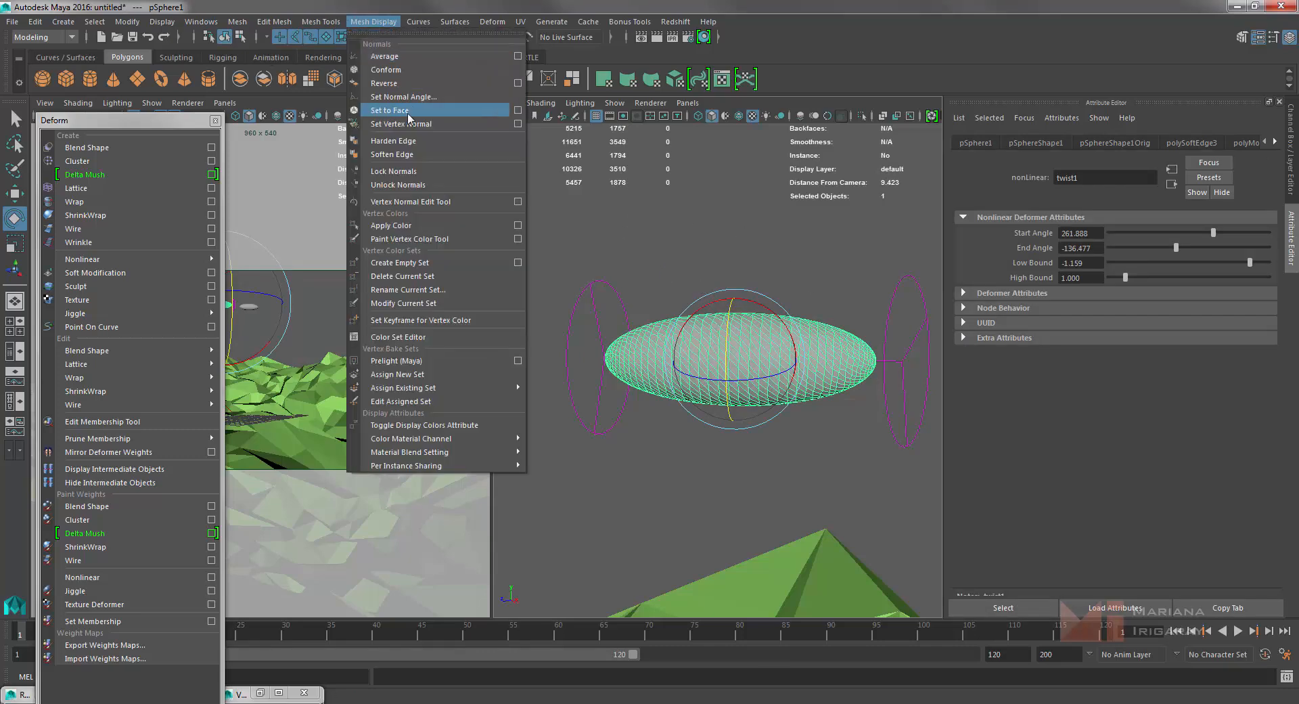
{"action": "mouse_move", "coordinate": [322, 23]}
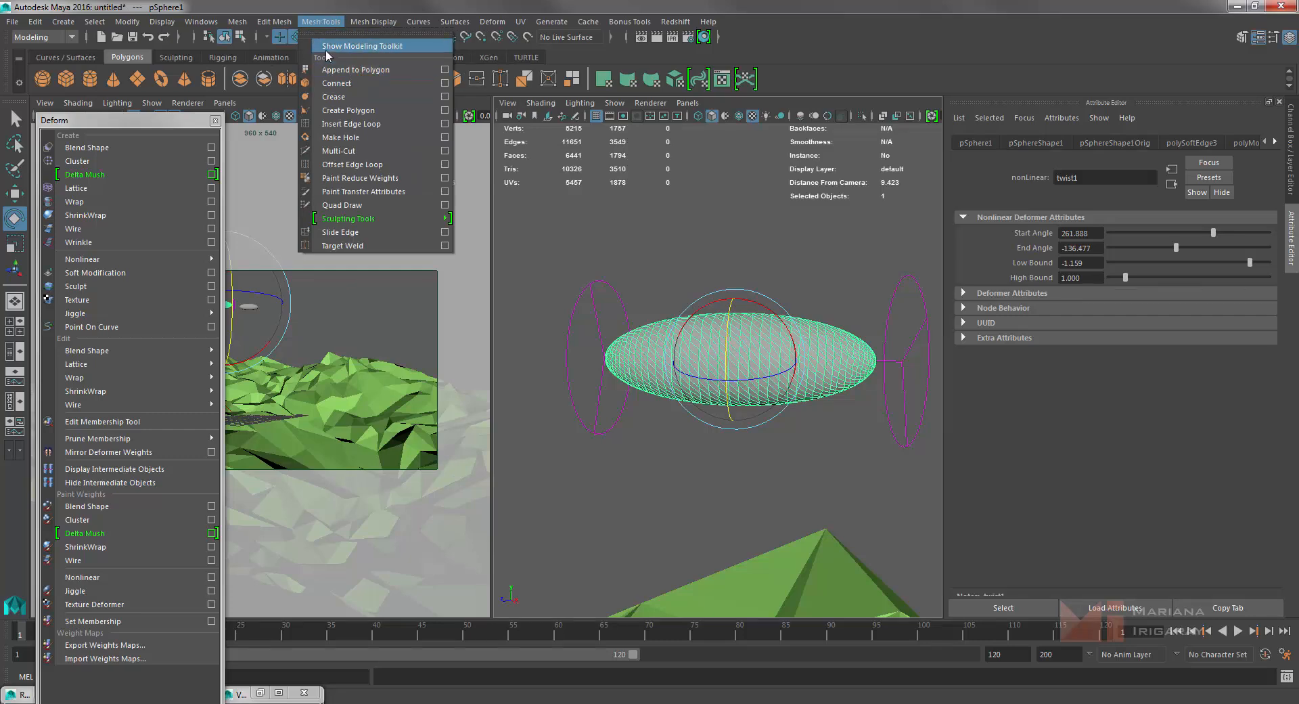
{"action": "mouse_move", "coordinate": [282, 25]}
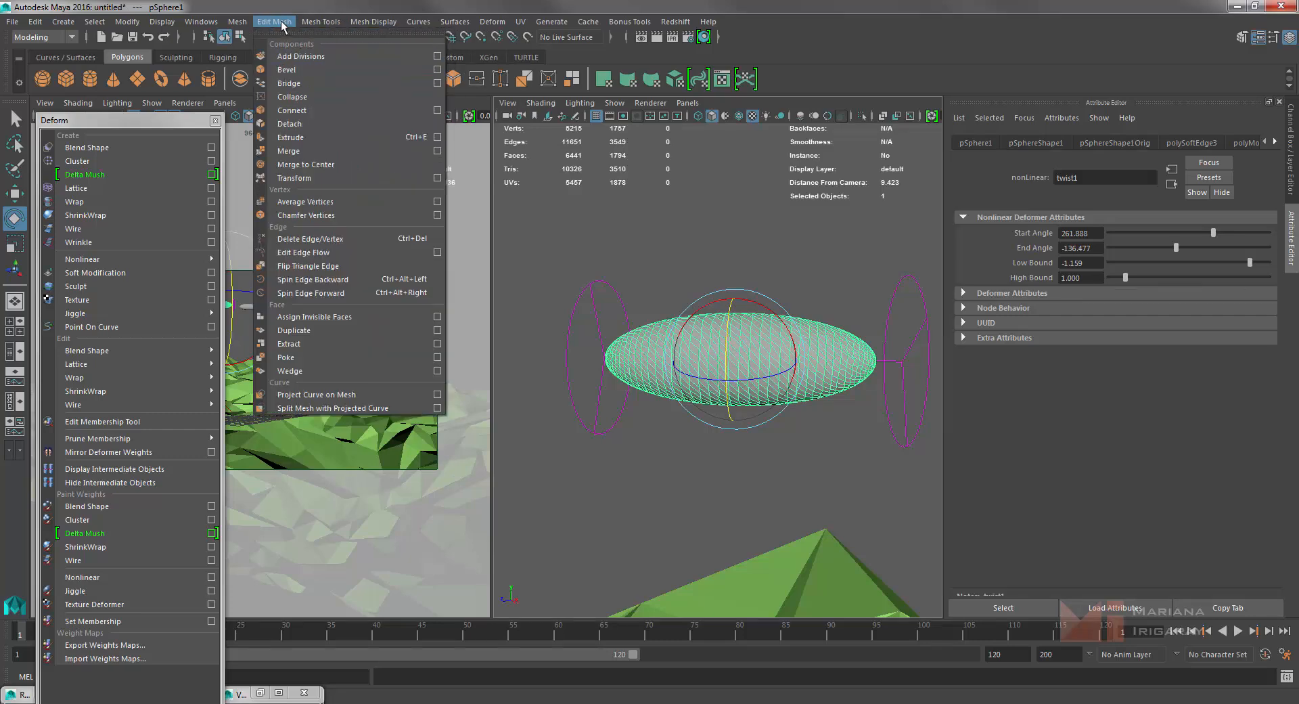
{"action": "mouse_move", "coordinate": [238, 22]}
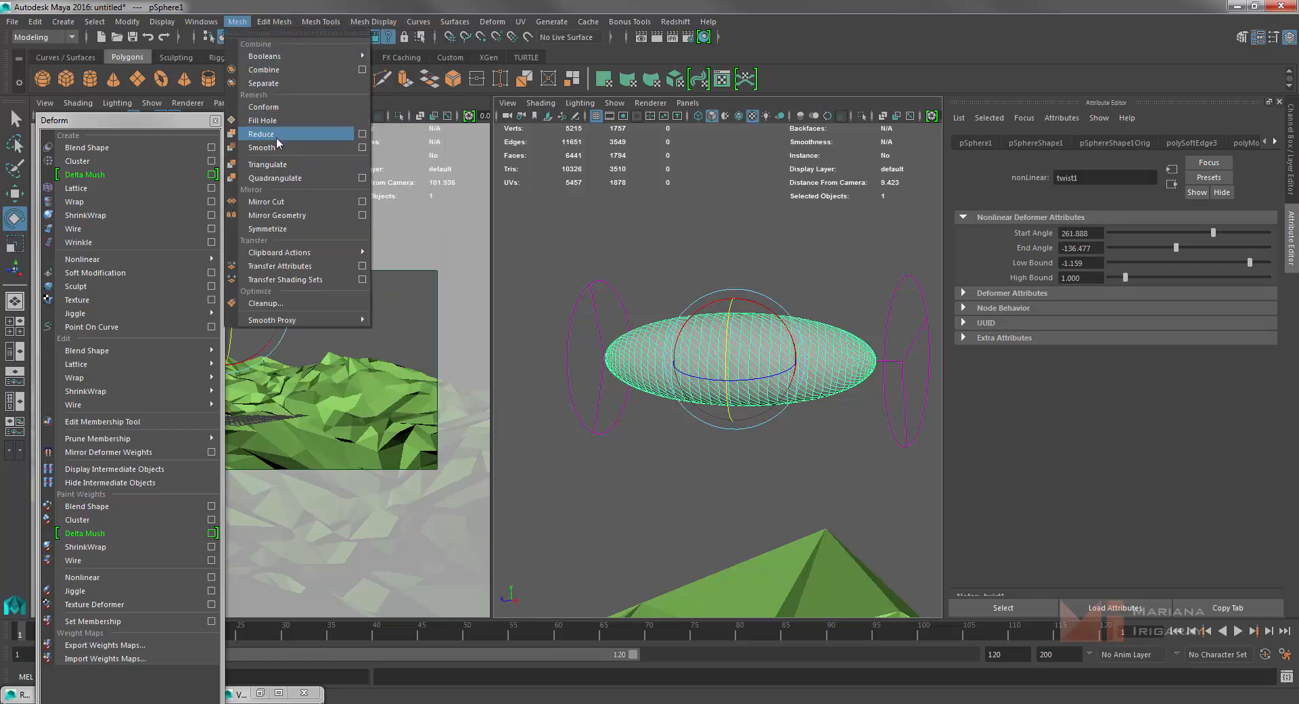
{"action": "left_click", "coordinate": [363, 134]}
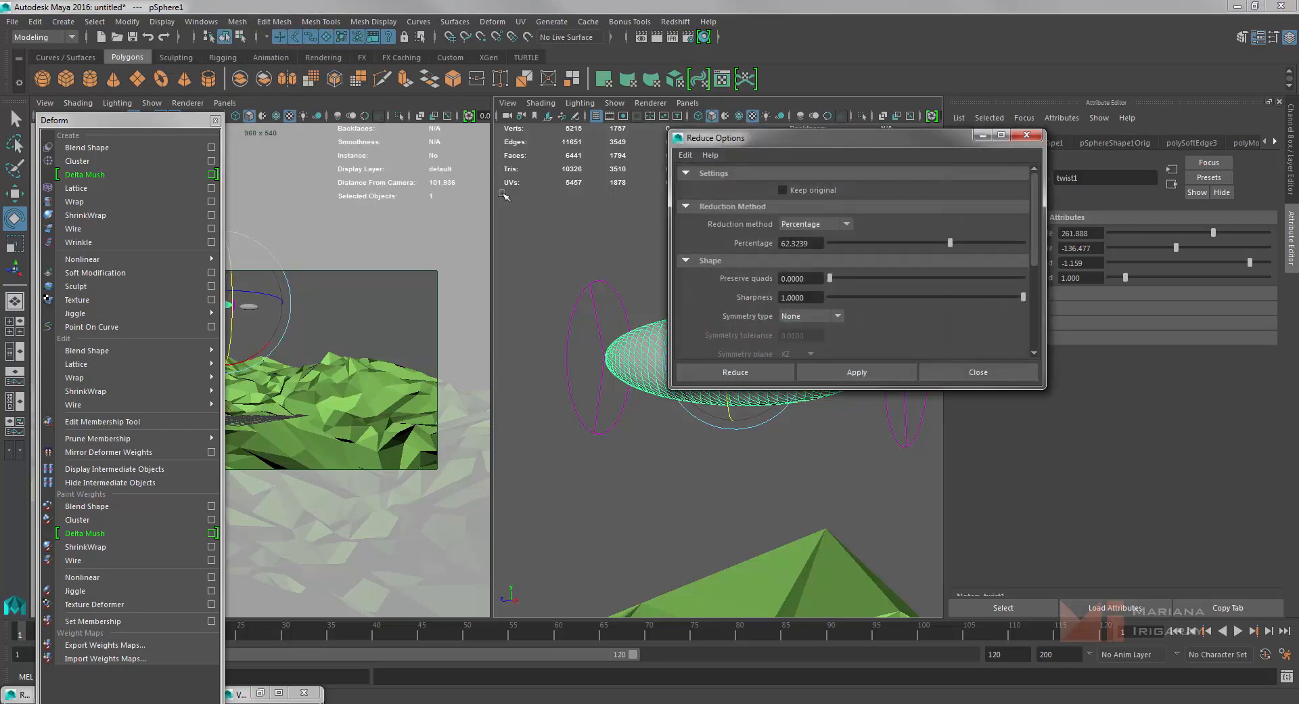
{"action": "left_click_drag", "start_coordinate": [855, 140], "coordinate": [1096, 149]}
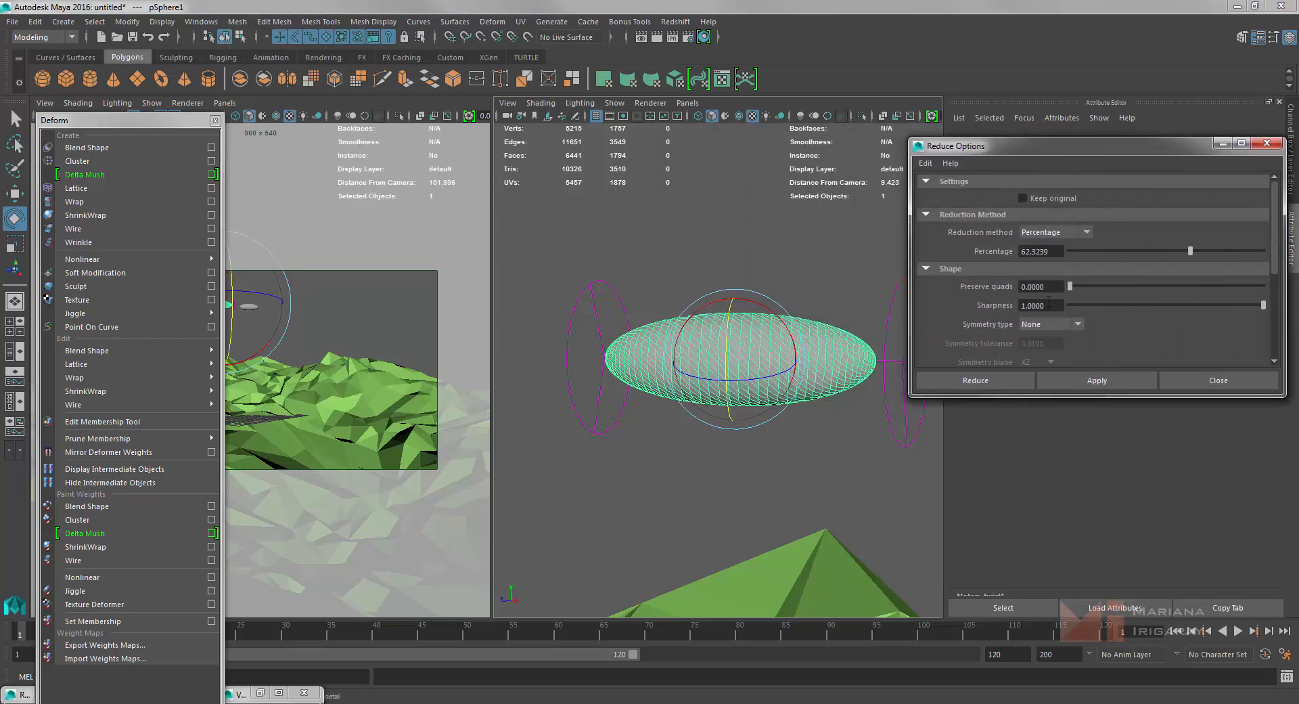
{"action": "left_click", "coordinate": [1118, 376]}
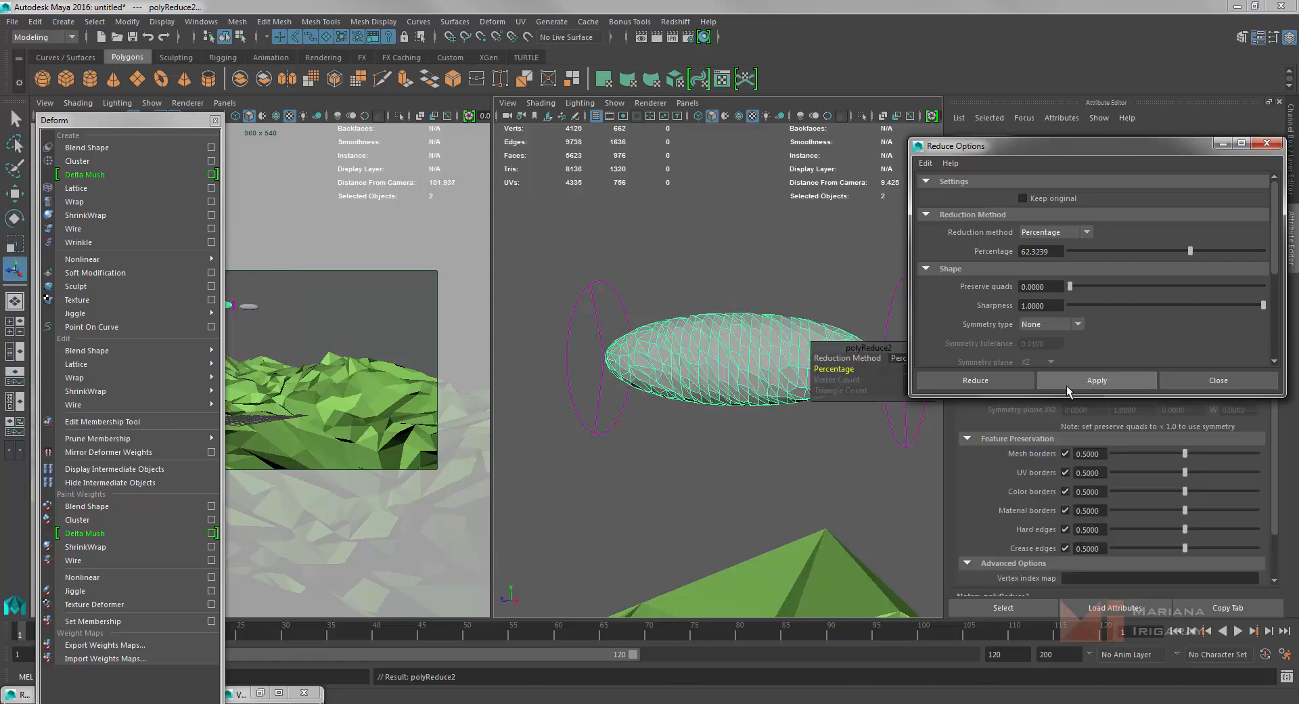
{"action": "left_click", "coordinate": [1267, 143]}
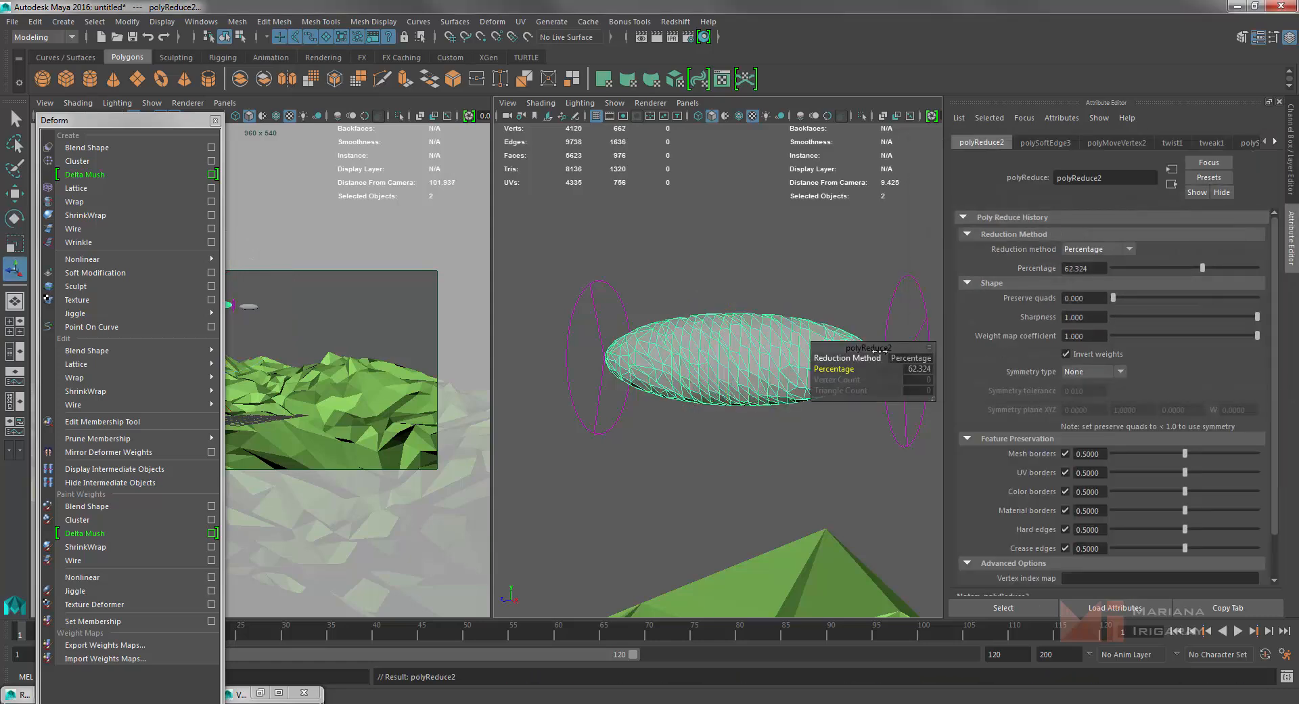
Raise the mesh reduction to about 75.77 percent using the Percentage method, and deselect the ellipsoid.
{"action": "left_click", "coordinate": [857, 360]}
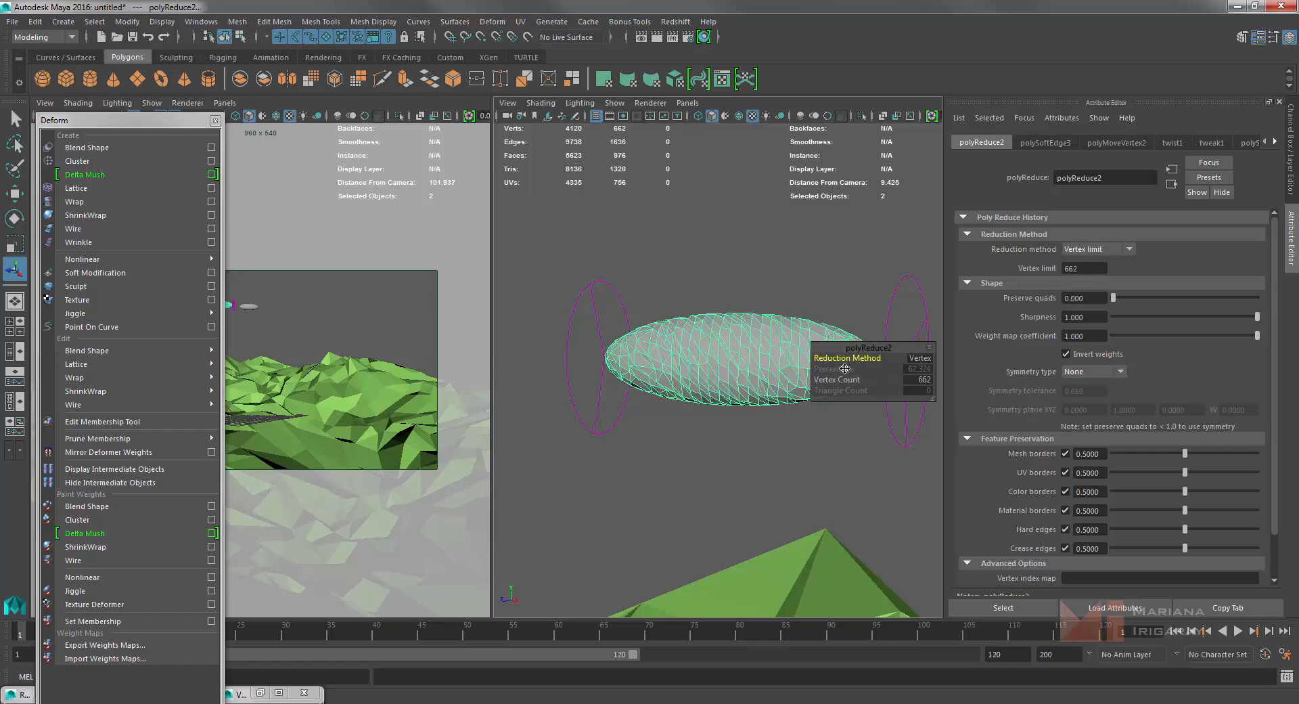
{"action": "left_click_drag", "start_coordinate": [844, 380], "coordinate": [850, 381]}
{"action": "left_click_drag", "start_coordinate": [854, 358], "coordinate": [924, 369]}
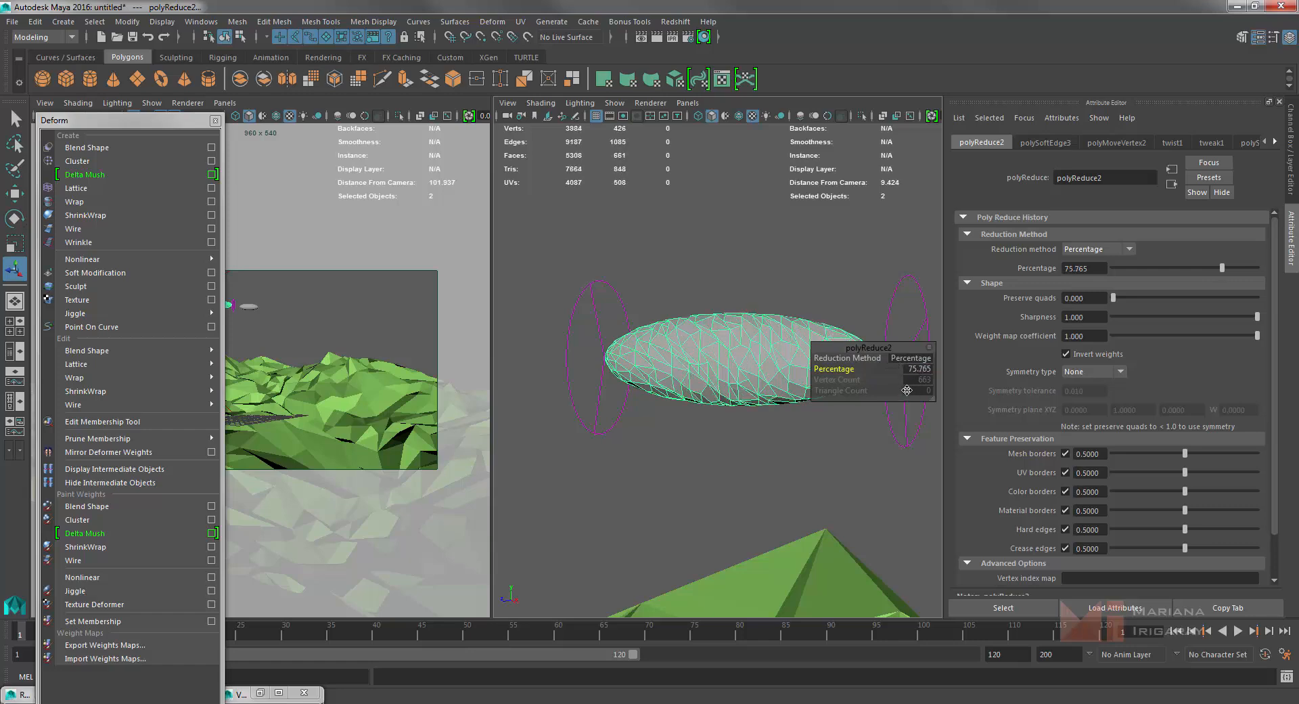
{"action": "left_click", "coordinate": [829, 297]}
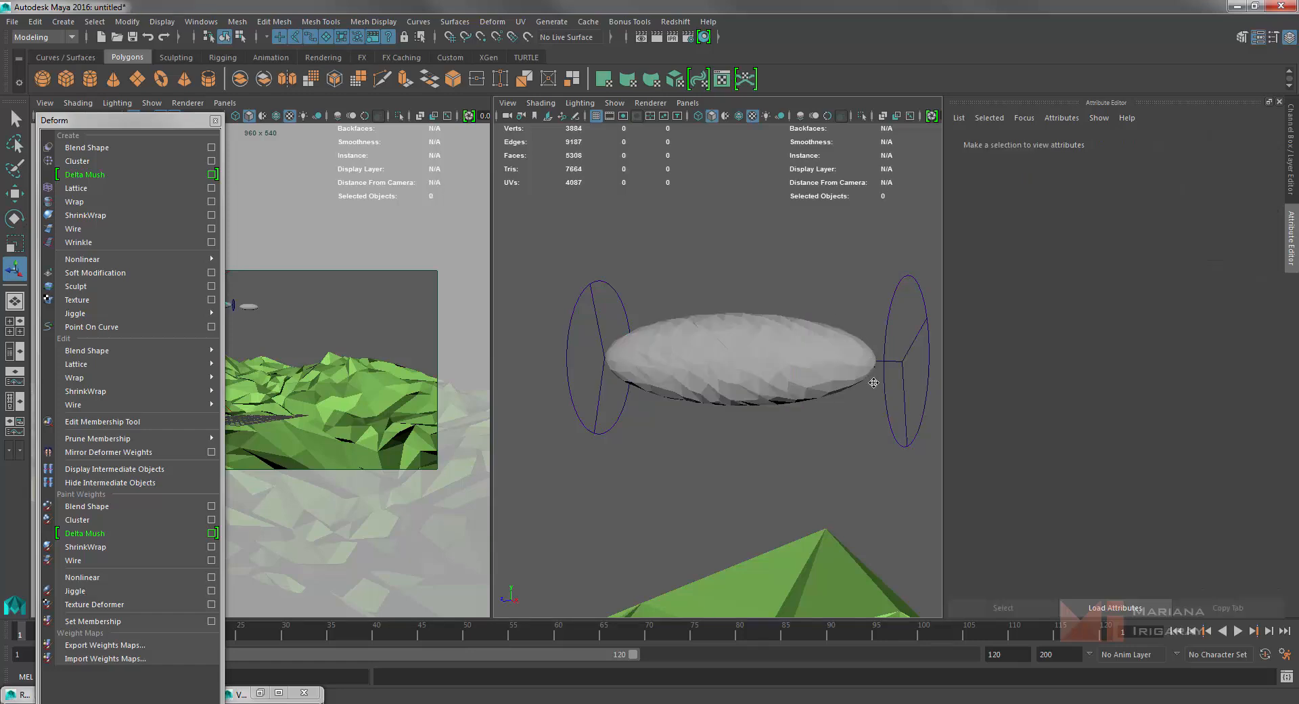
Set the twist deformer's Start Angle to about 328.3 on the reduced ellipsoid, and deselect it.
{"action": "left_click", "coordinate": [758, 348]}
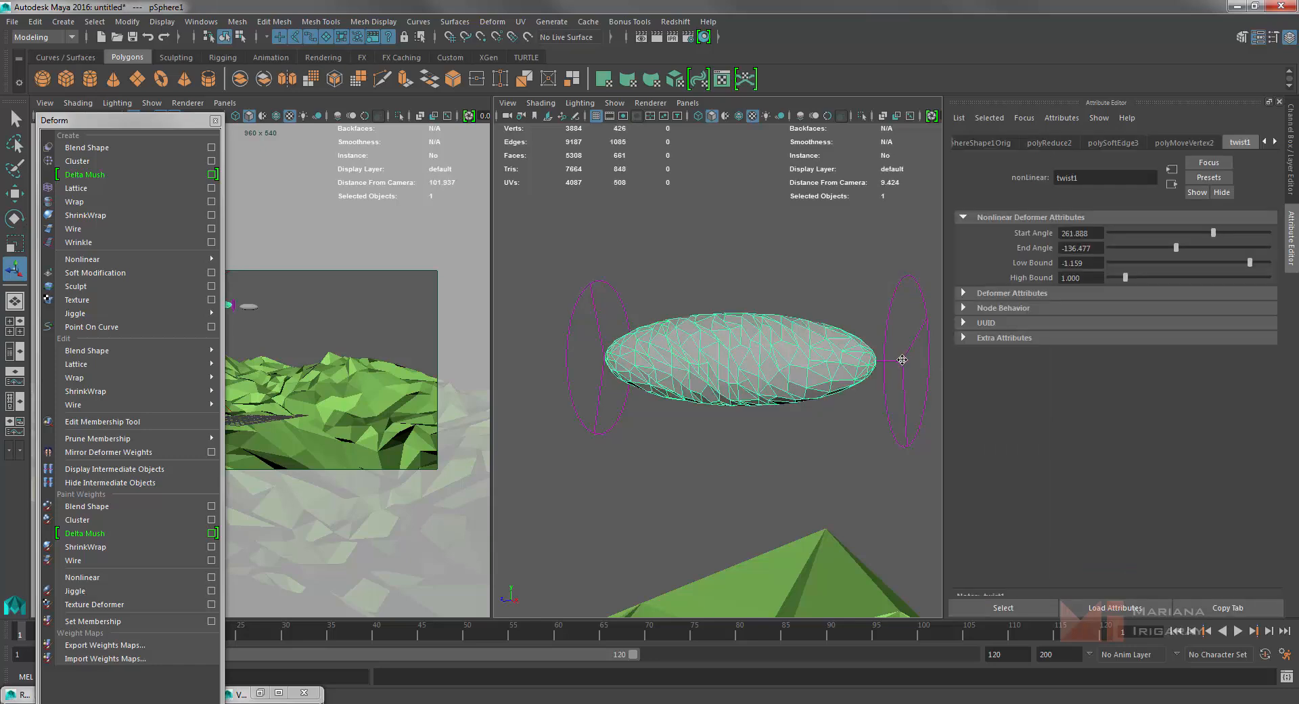
{"action": "mouse_move", "coordinate": [1218, 232]}
{"action": "left_mouse_down"}
{"action": "mouse_move", "coordinate": [1239, 233]}
{"action": "mouse_move", "coordinate": [1217, 243]}
{"action": "left_mouse_up"}
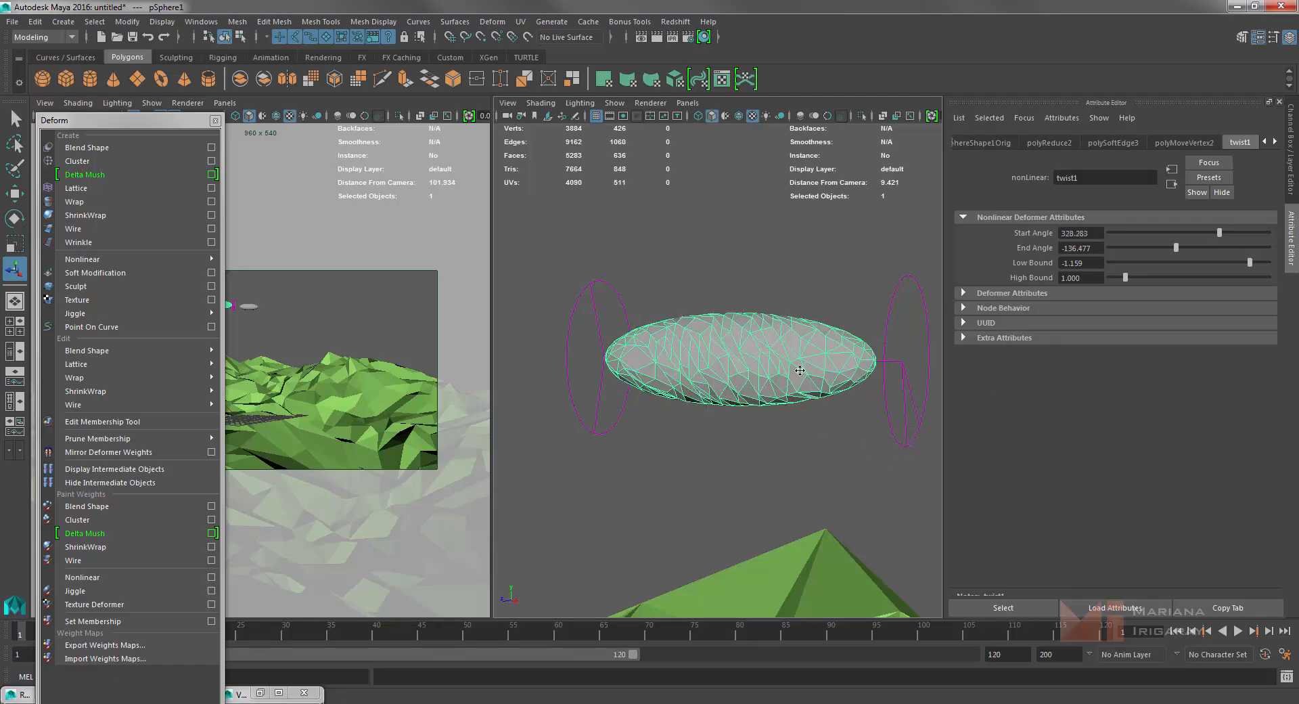
{"action": "left_click", "coordinate": [804, 441]}
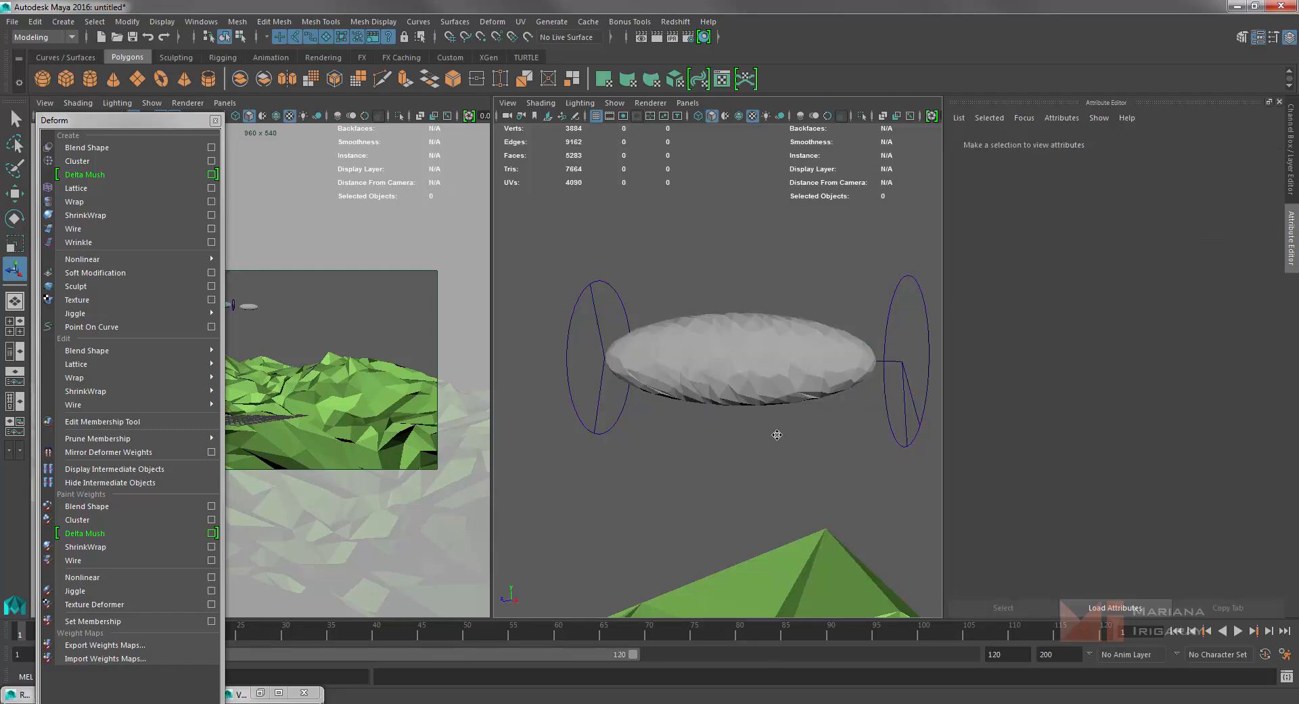
Duplicate the reduced ellipsoid and move the copy straight up until it sits just above the original.
{"action": "left_click", "coordinate": [751, 367]}
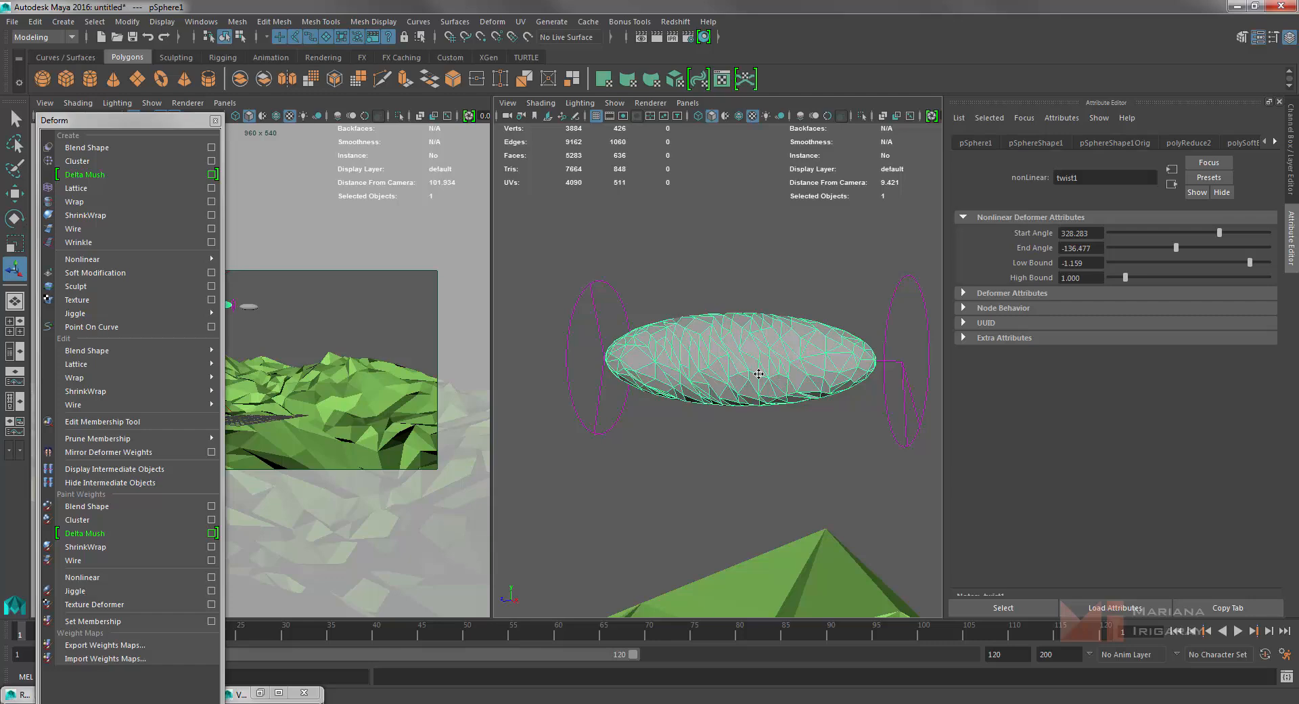
{"action": "key", "text": "ctrl+d"}
{"action": "left_click", "coordinate": [769, 393]}
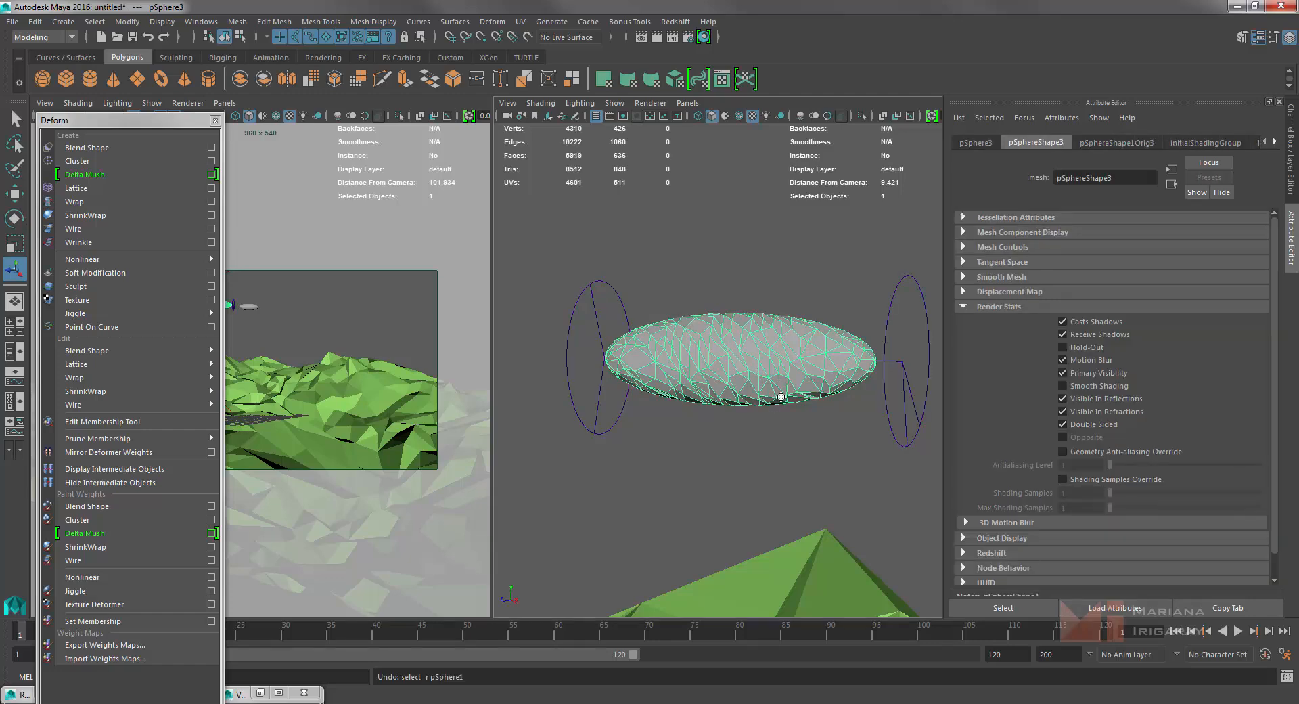
{"action": "key", "text": "ctrl+z"}
{"action": "key", "text": "ctrl+d"}
{"action": "key", "text": "w"}
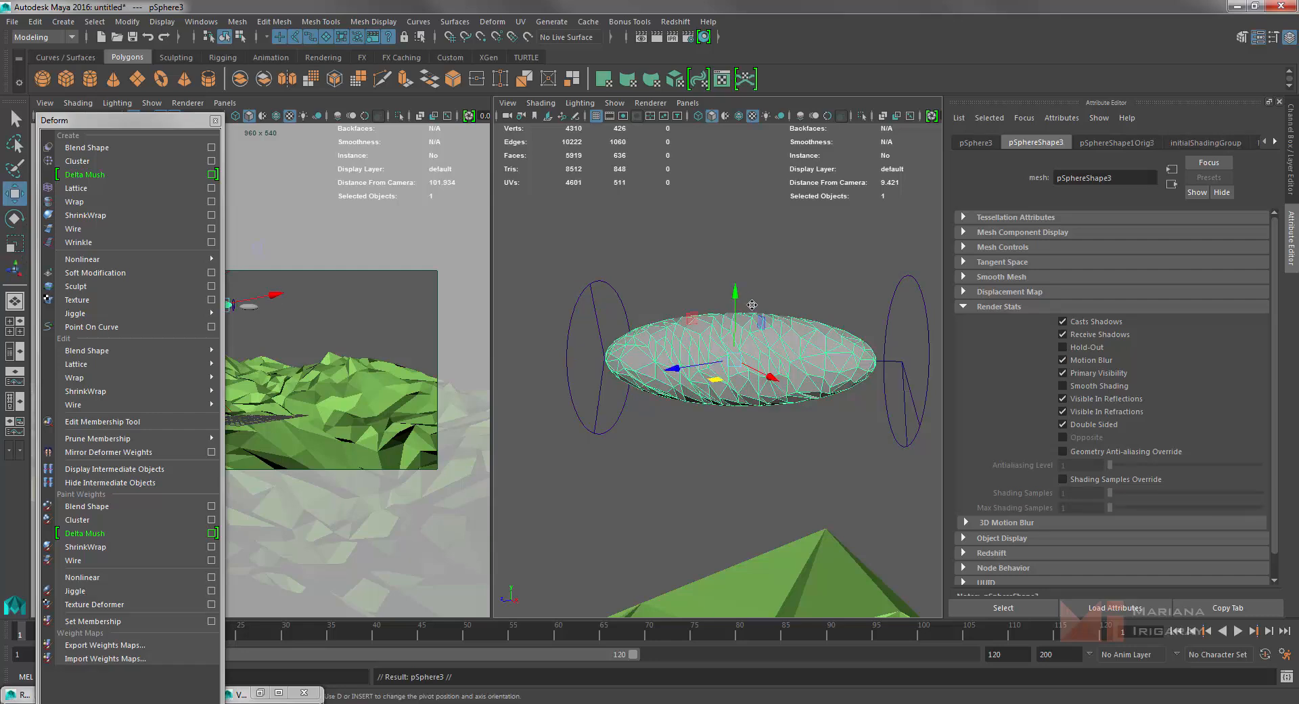
{"action": "left_click_drag", "start_coordinate": [734, 306], "coordinate": [732, 170]}
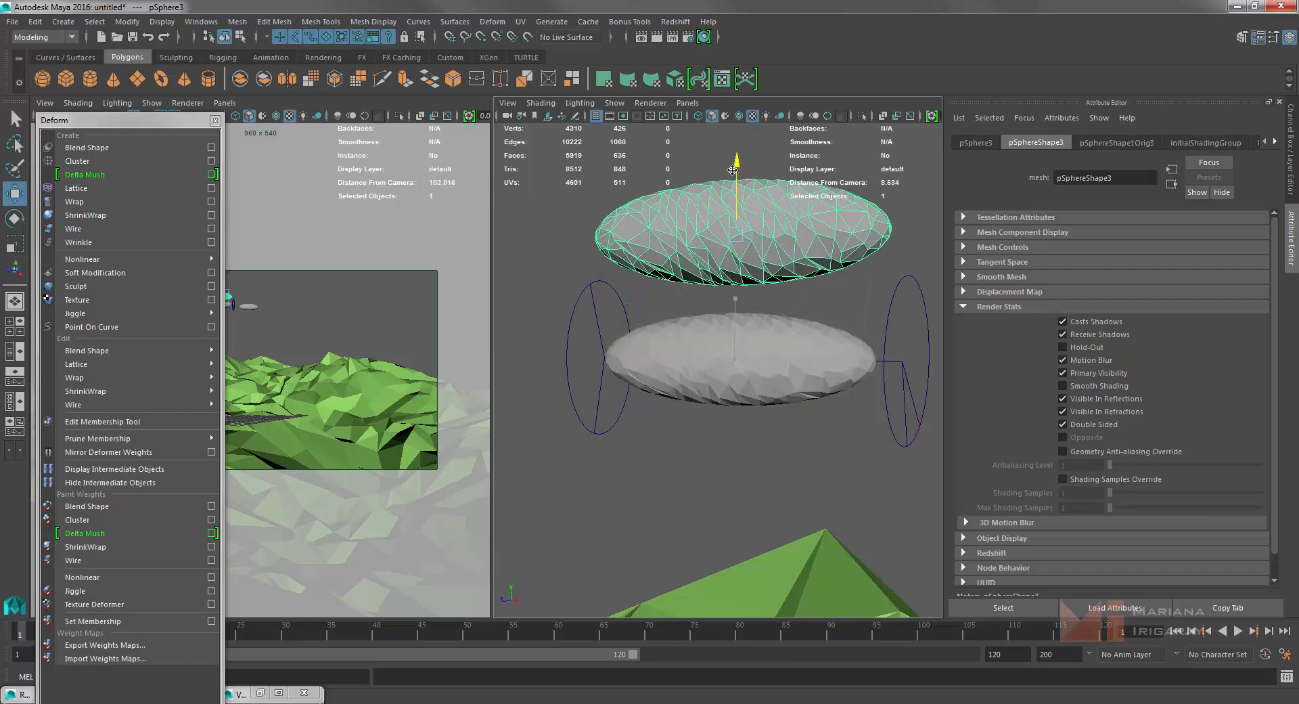
Try moving the original ellipsoid about 7.7 units along Z without its twist handle, and undo the move.
{"action": "left_click", "coordinate": [900, 365]}
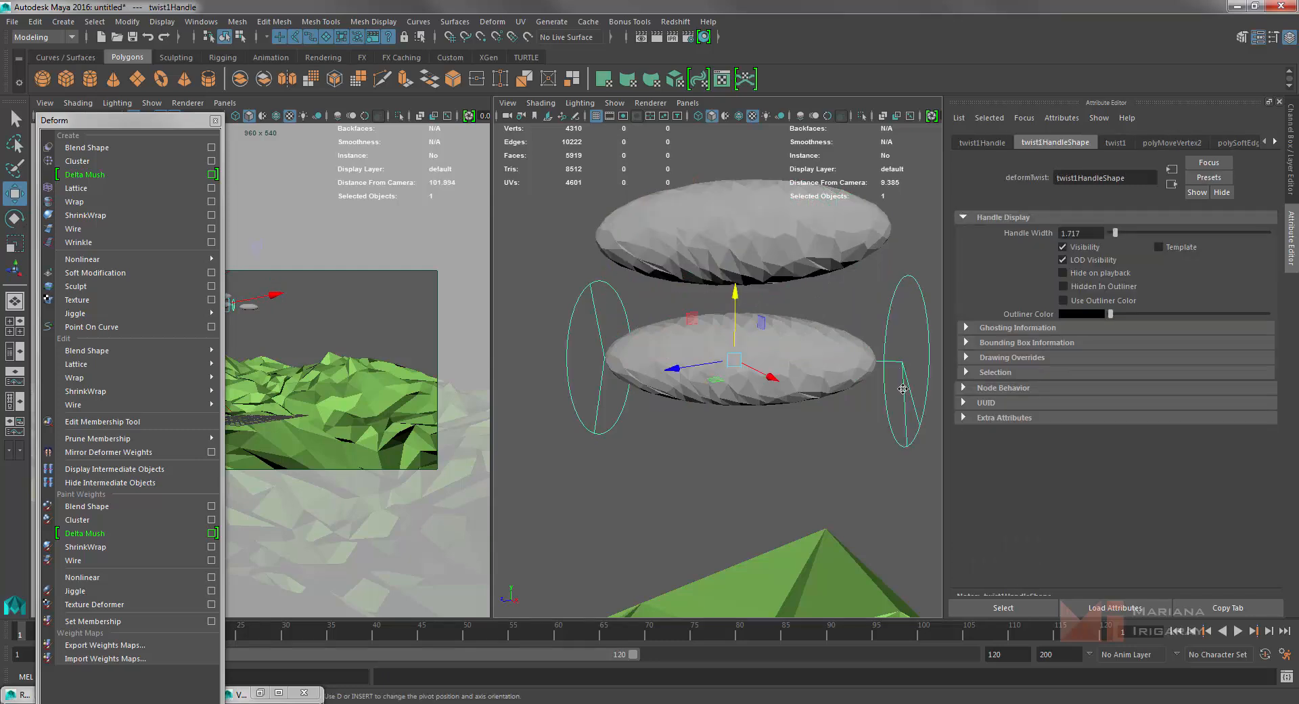
{"action": "scroll", "coordinate": [903, 388], "scroll_direction": "down", "scroll_amount": 4}
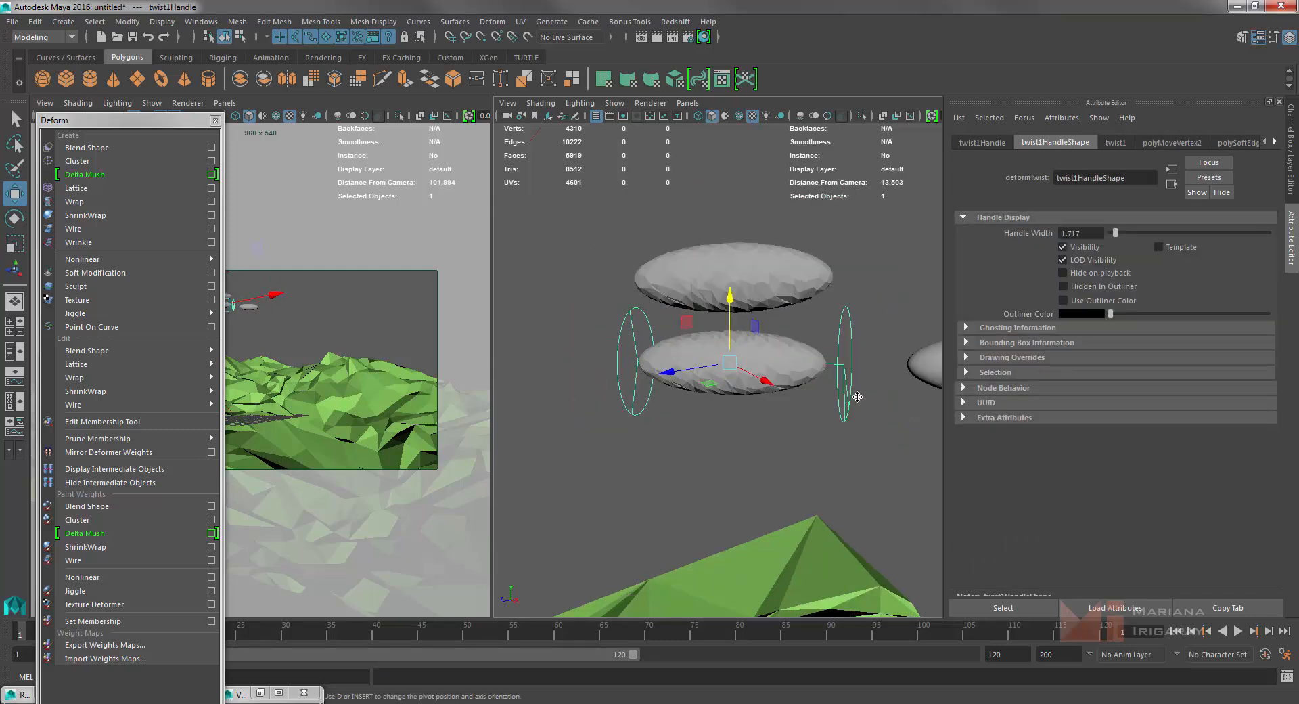
{"action": "left_click", "coordinate": [761, 363]}
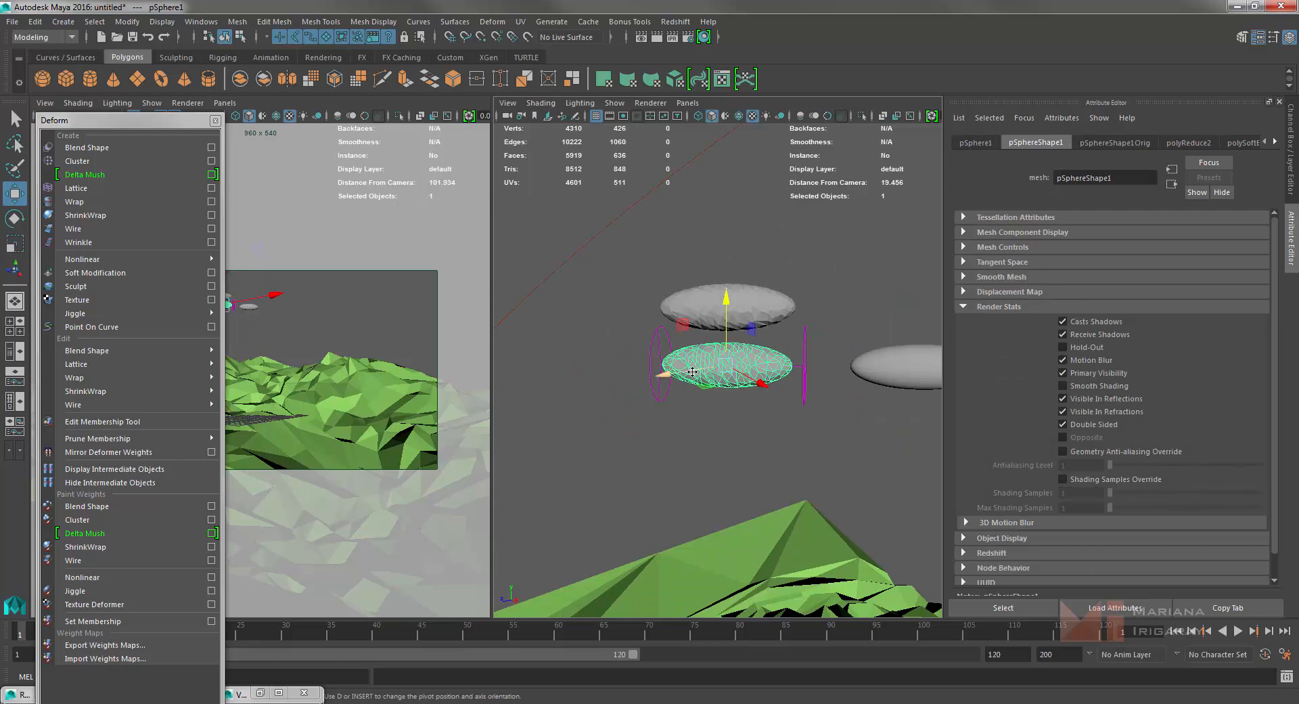
{"action": "middle_click_drag", "start_coordinate": [705, 368], "coordinate": [506, 375]}
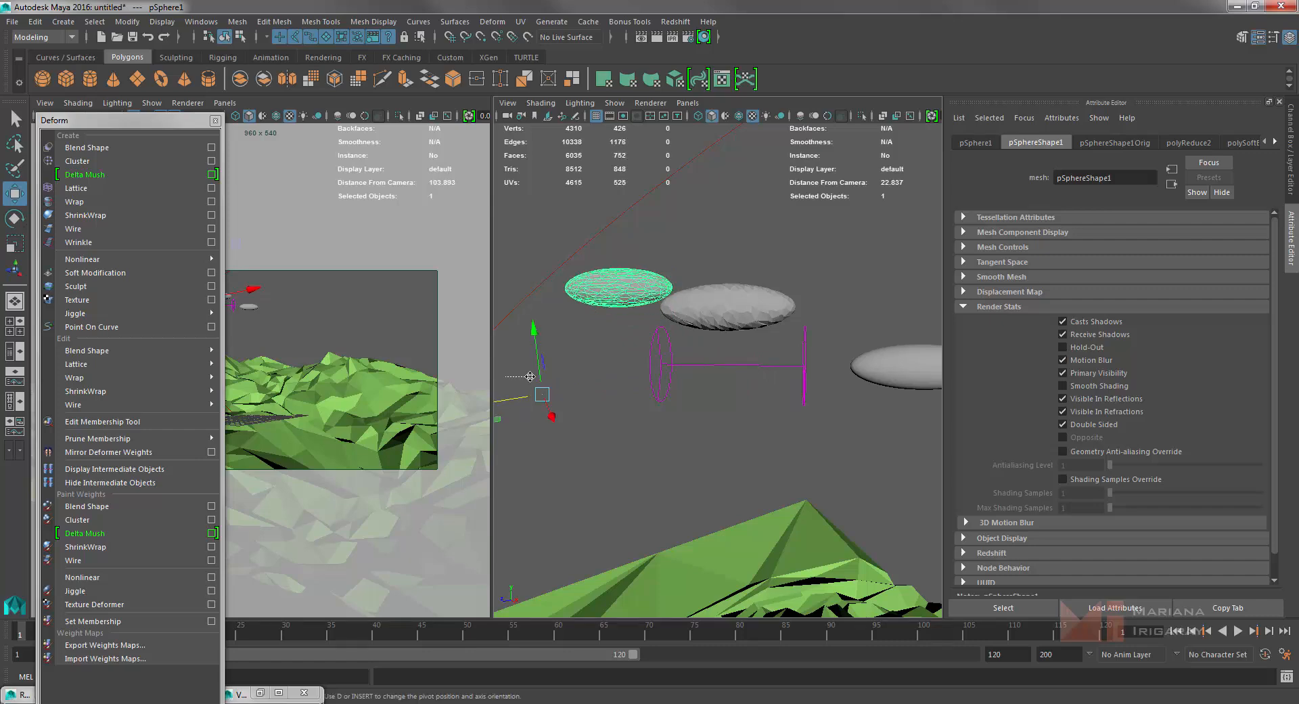
{"action": "left_click", "coordinate": [589, 378]}
{"action": "key", "text": "ctrl+z"}
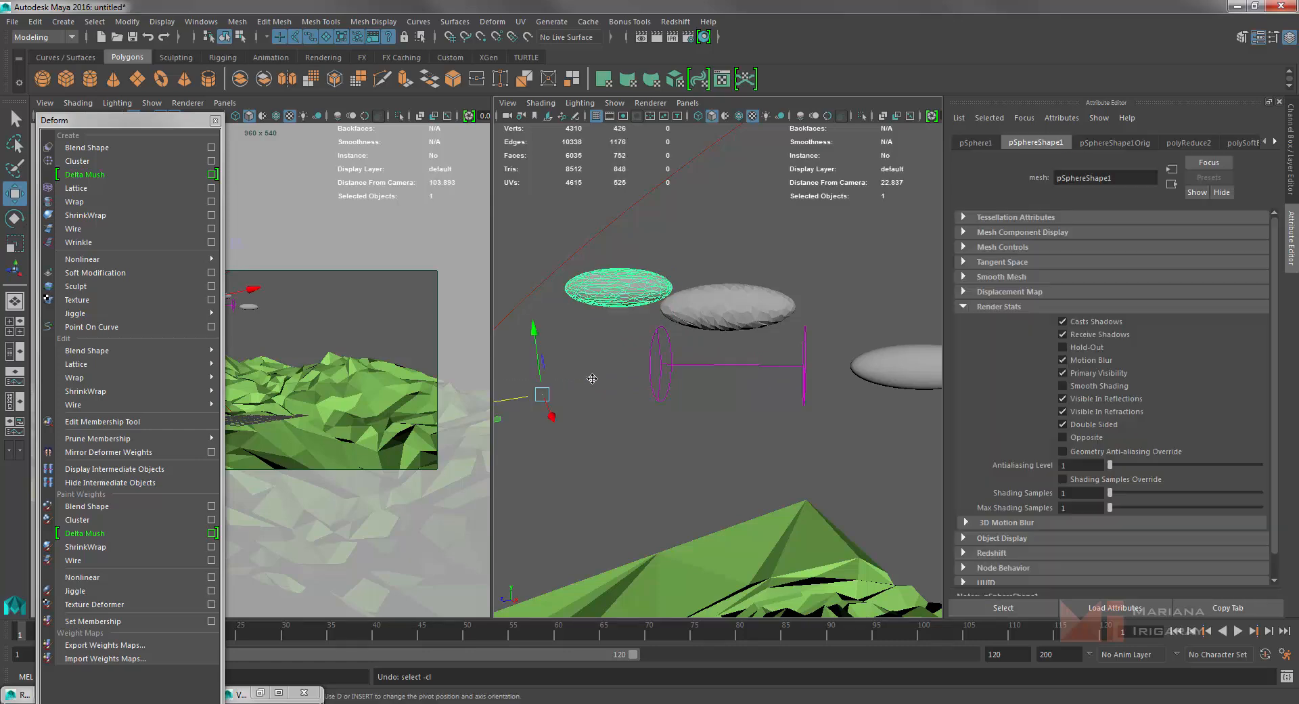
{"action": "key", "text": "ctrl+z"}
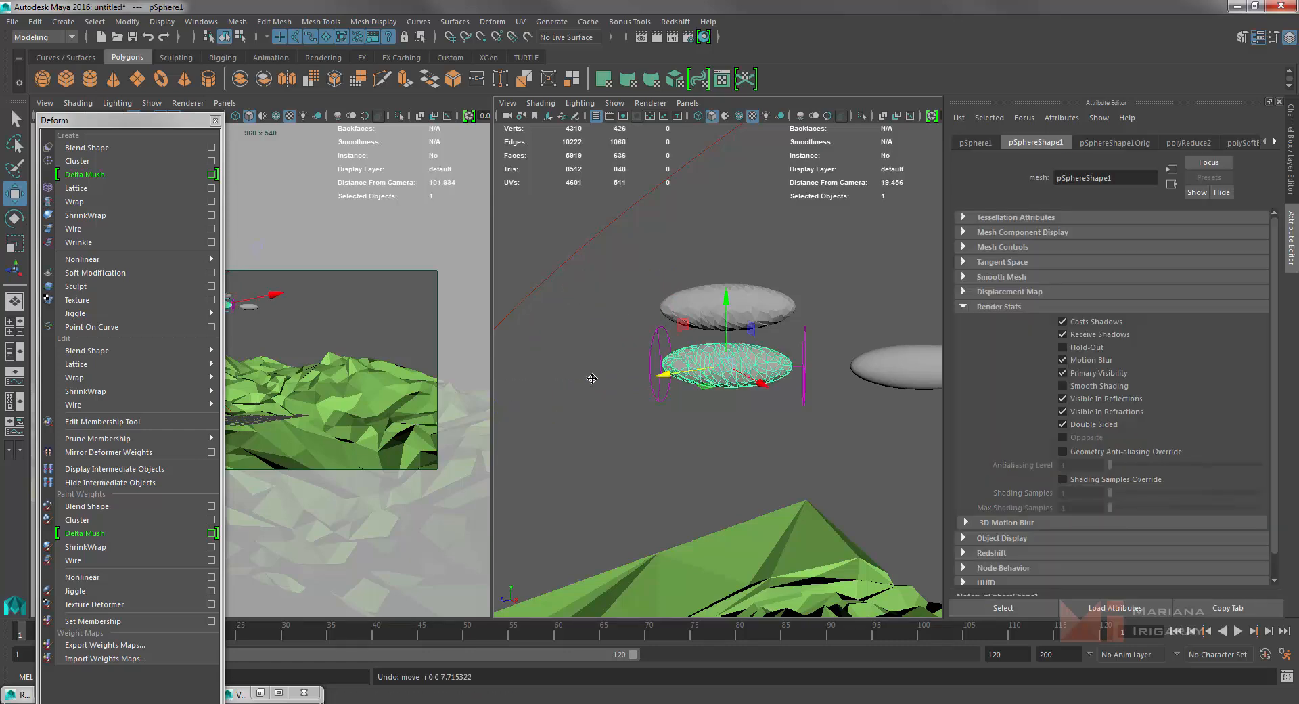
Delete the original ellipsoid together with its twist handle, keeping the upper copy.
{"action": "left_click", "coordinate": [803, 371], "text": "shift"}
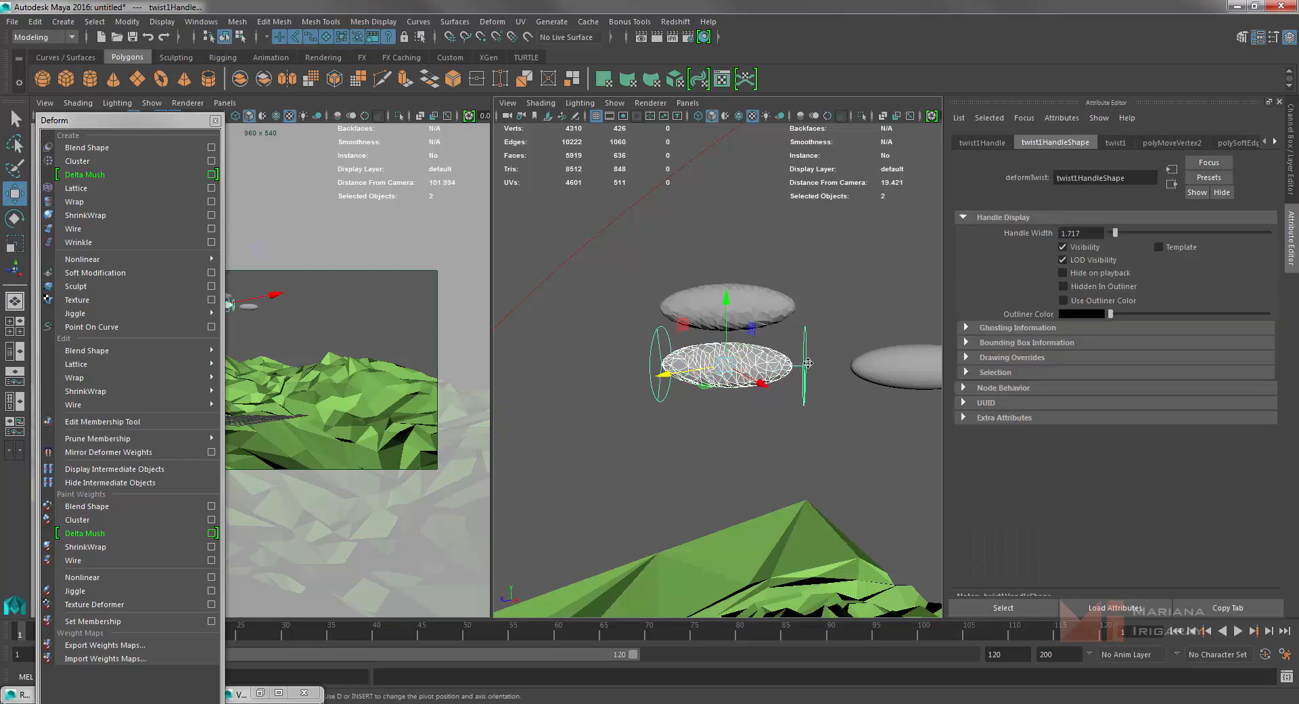
{"action": "left_click", "coordinate": [814, 394]}
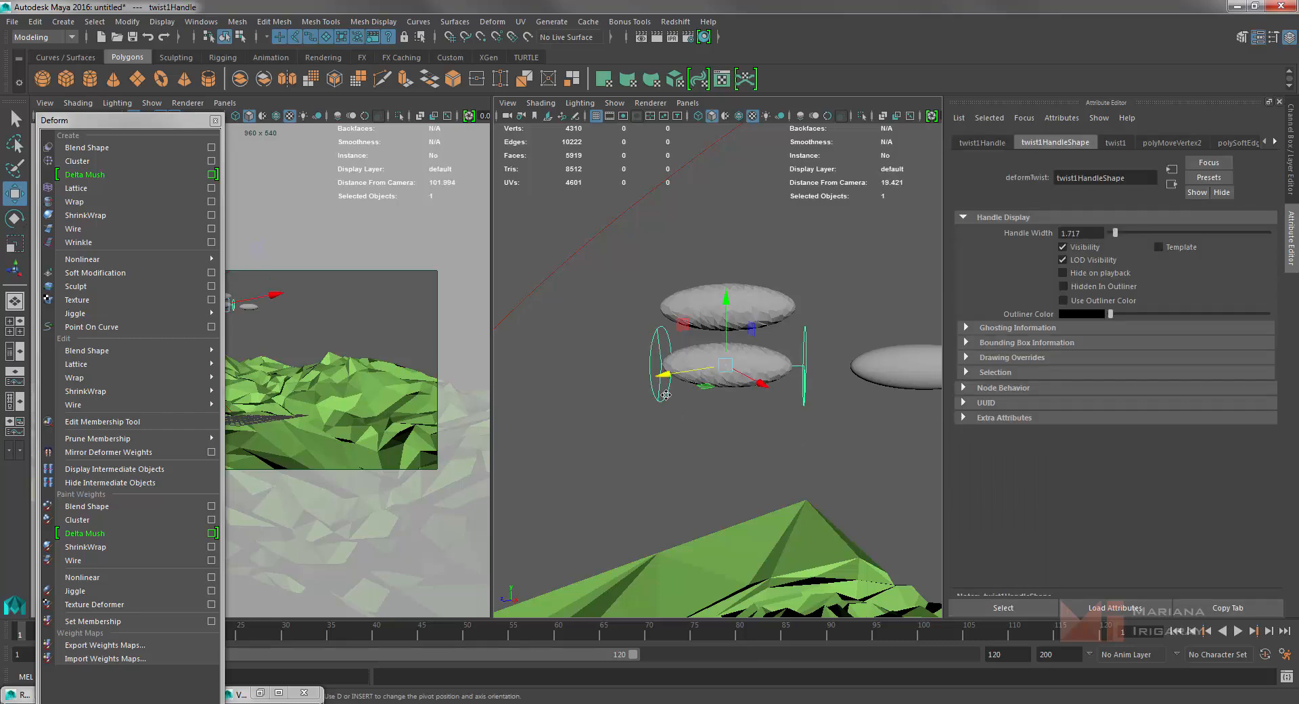
{"action": "left_click", "coordinate": [752, 303]}
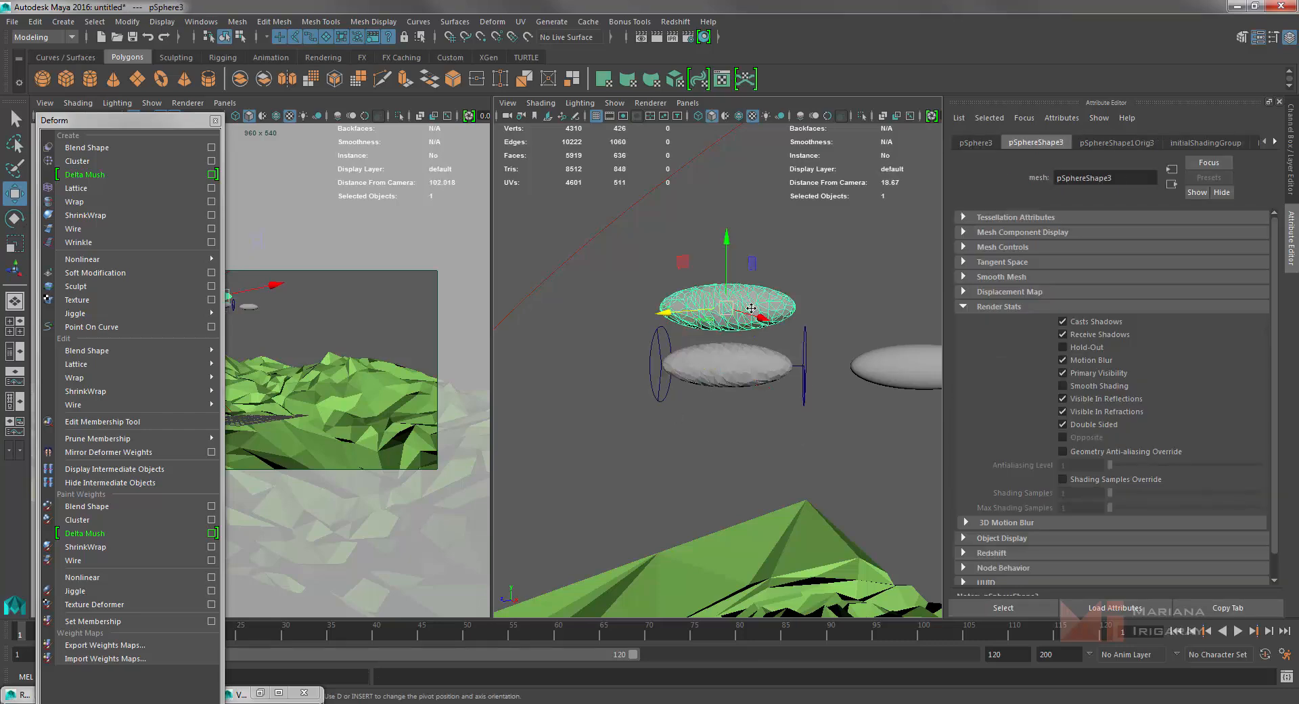
{"action": "left_click_drag", "start_coordinate": [611, 429], "coordinate": [816, 368]}
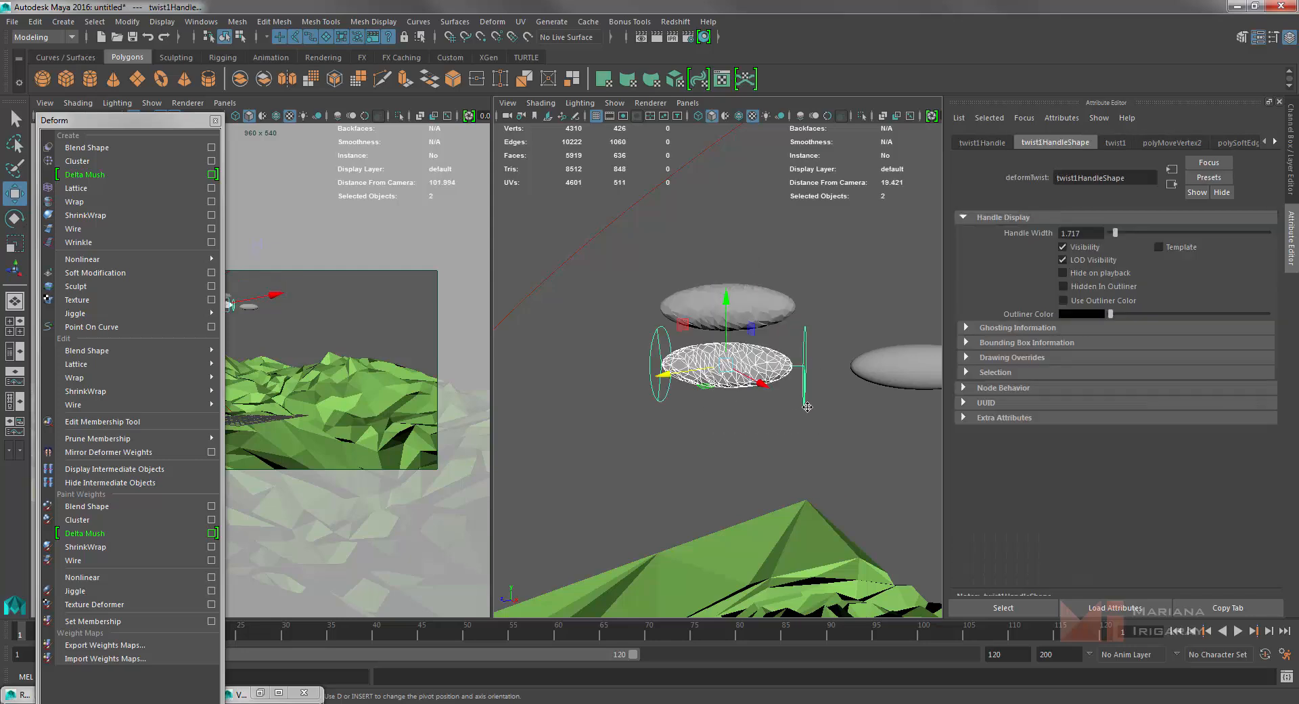
{"action": "key", "text": "Delete"}
Lower the remaining copy to the deleted original's position and scale it up uniformly to about 2.2 times its size.
{"action": "left_click", "coordinate": [738, 313]}
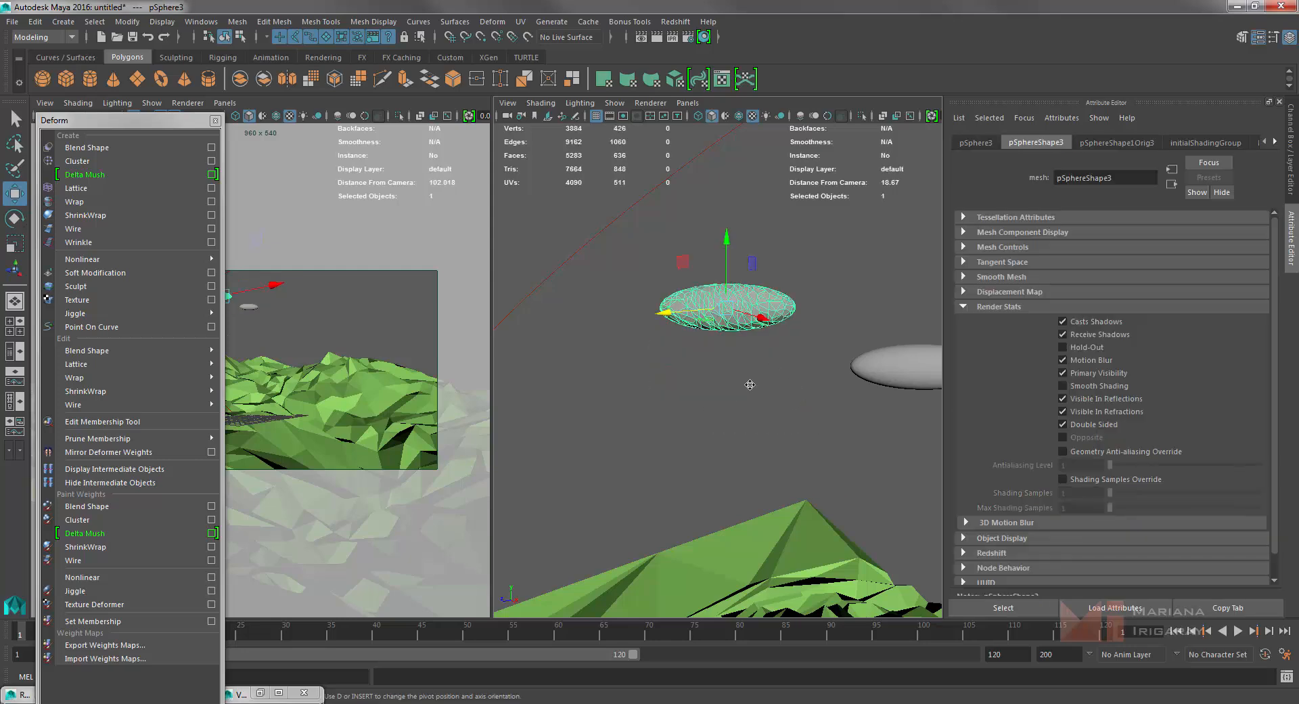
{"action": "left_click_drag", "start_coordinate": [727, 239], "coordinate": [729, 290]}
{"action": "left_click", "coordinate": [742, 405]}
{"action": "left_click", "coordinate": [734, 363]}
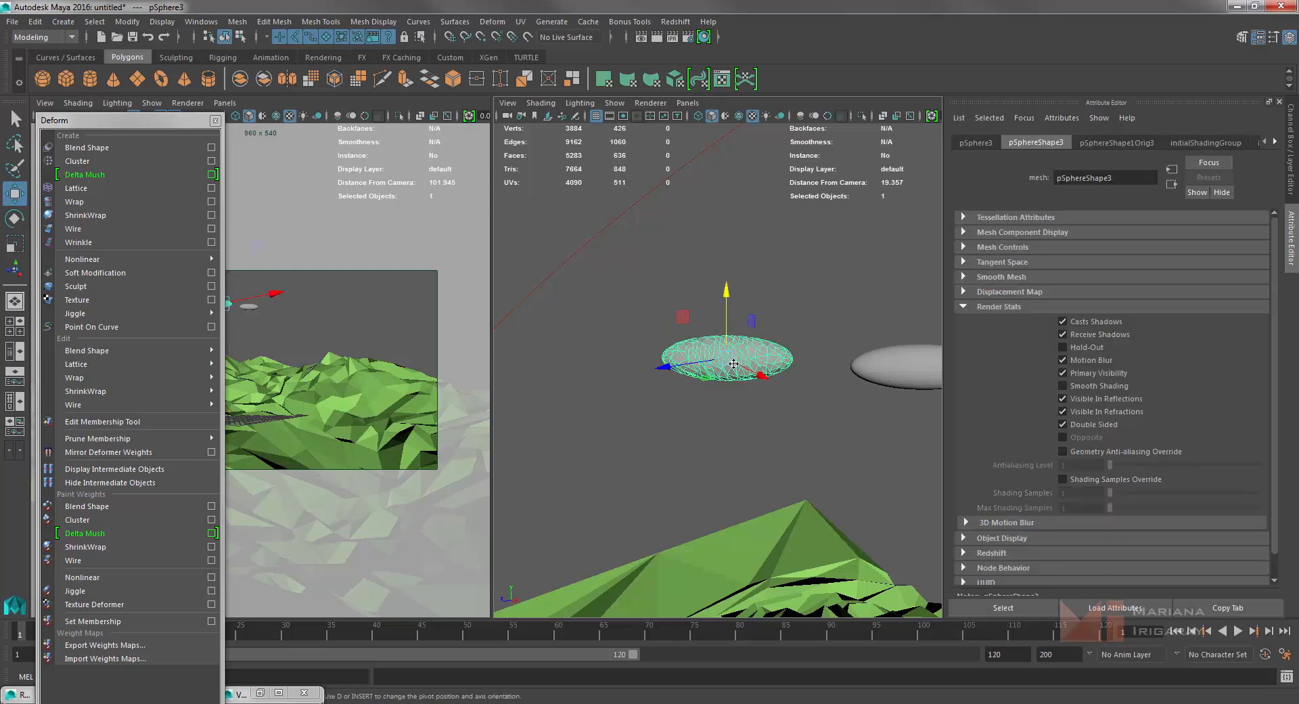
{"action": "key", "text": "r"}
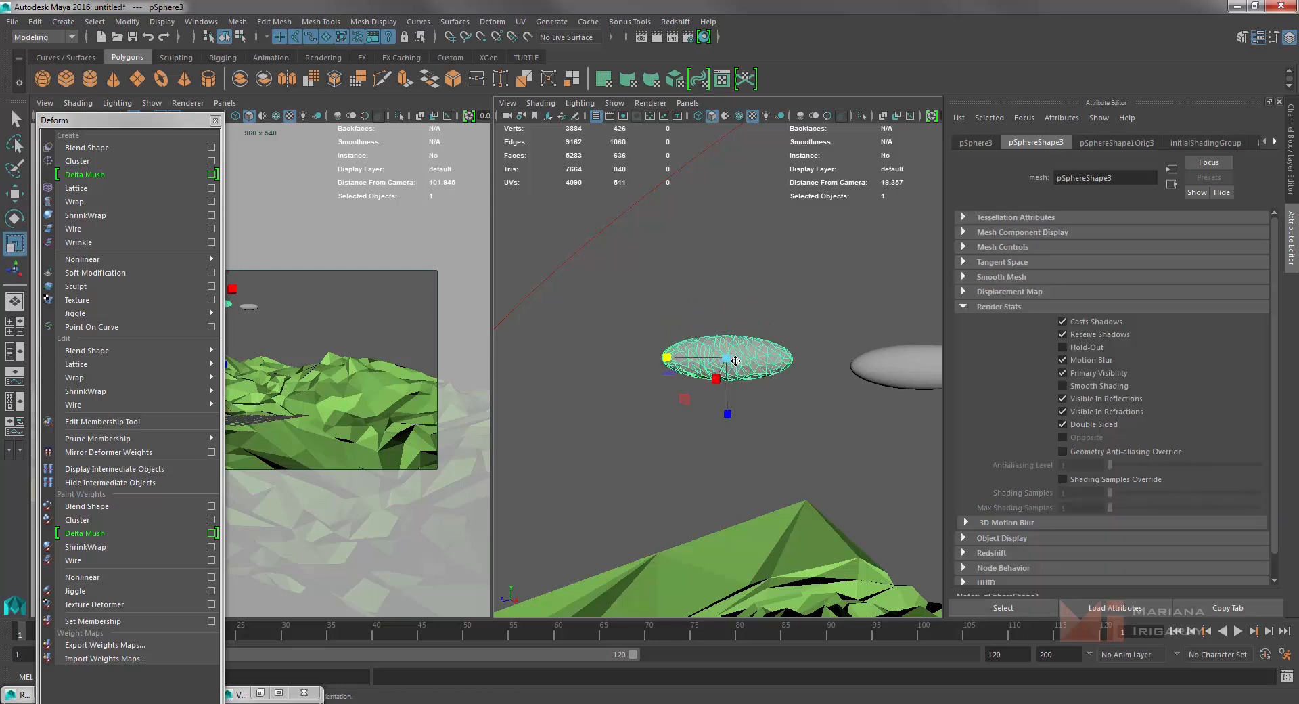
{"action": "left_click_drag", "start_coordinate": [731, 417], "coordinate": [731, 414]}
{"action": "left_click_drag", "start_coordinate": [730, 360], "coordinate": [839, 334]}
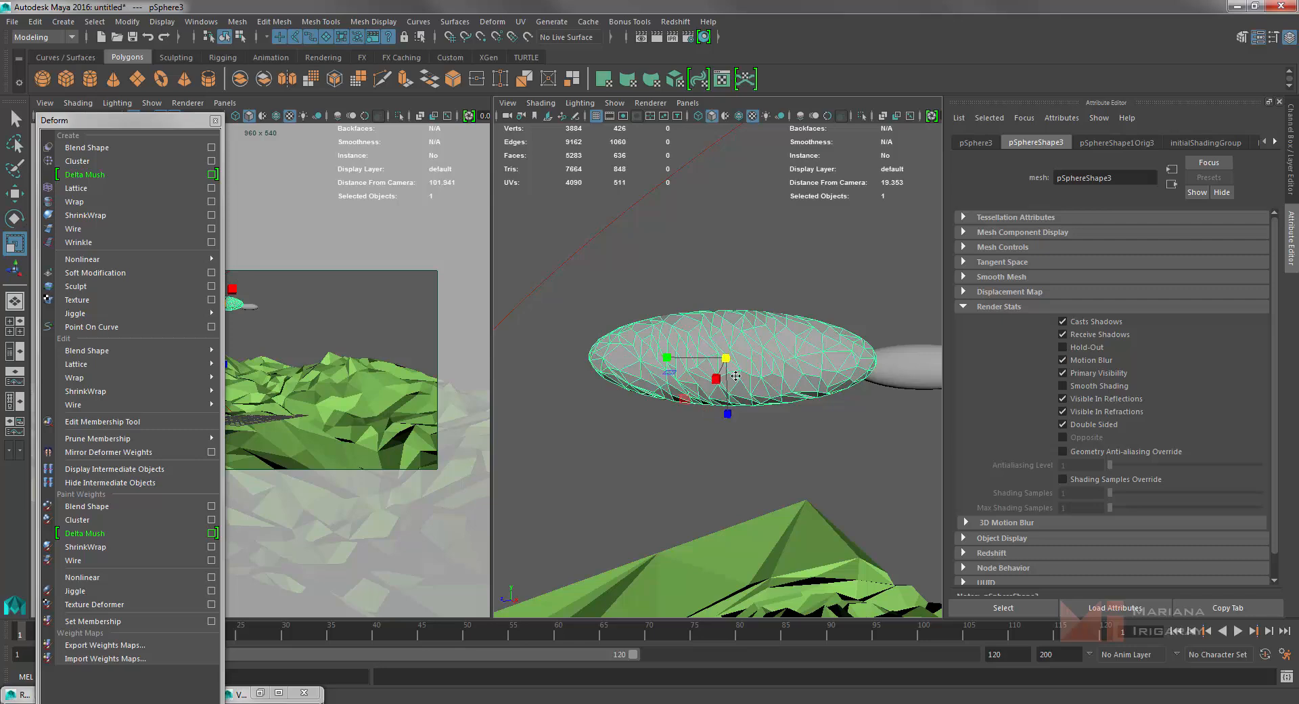
Duplicate the large faceted ellipsoid in place, and move the small smooth ellipsoid horizontally well away from it.
{"action": "key", "text": "ctrl+d"}
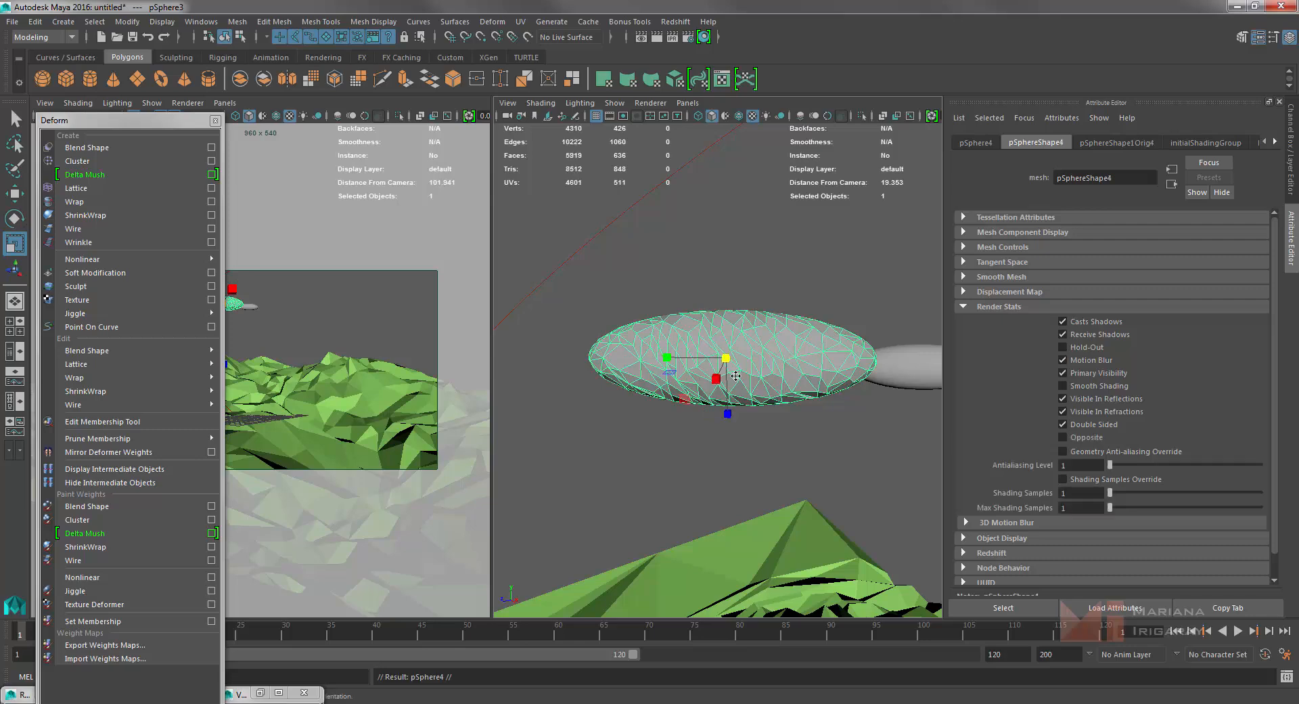
{"action": "scroll", "coordinate": [838, 406], "scroll_direction": "down", "scroll_amount": 5}
{"action": "scroll", "coordinate": [839, 406], "scroll_direction": "down", "scroll_amount": 2}
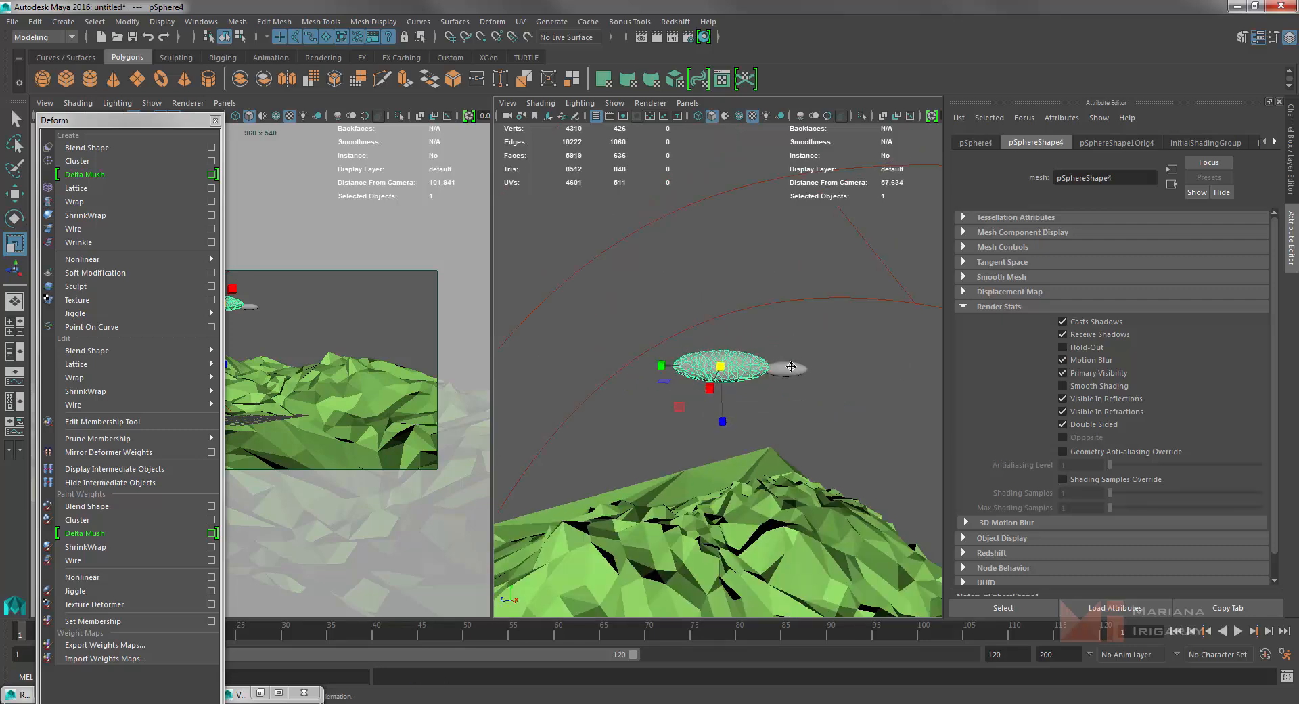
{"action": "left_click", "coordinate": [789, 367]}
{"action": "key", "text": "w"}
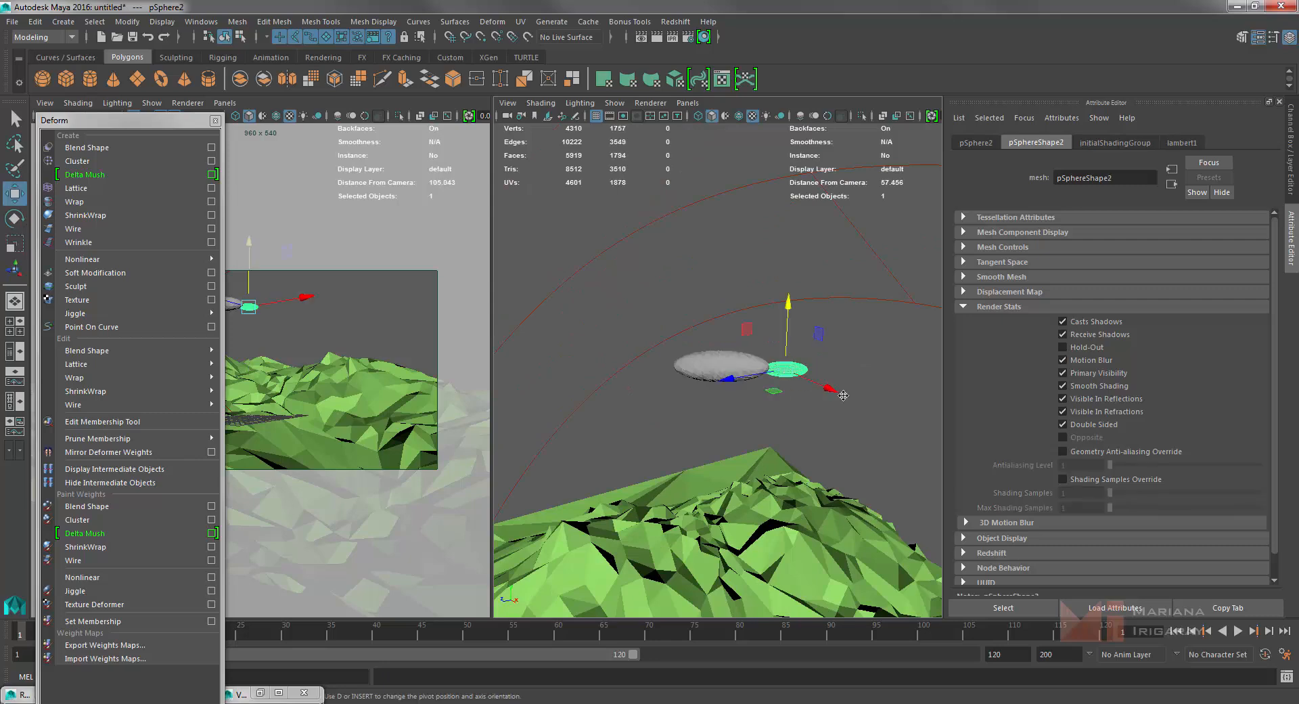
{"action": "left_click_drag", "start_coordinate": [854, 409], "coordinate": [1006, 435]}
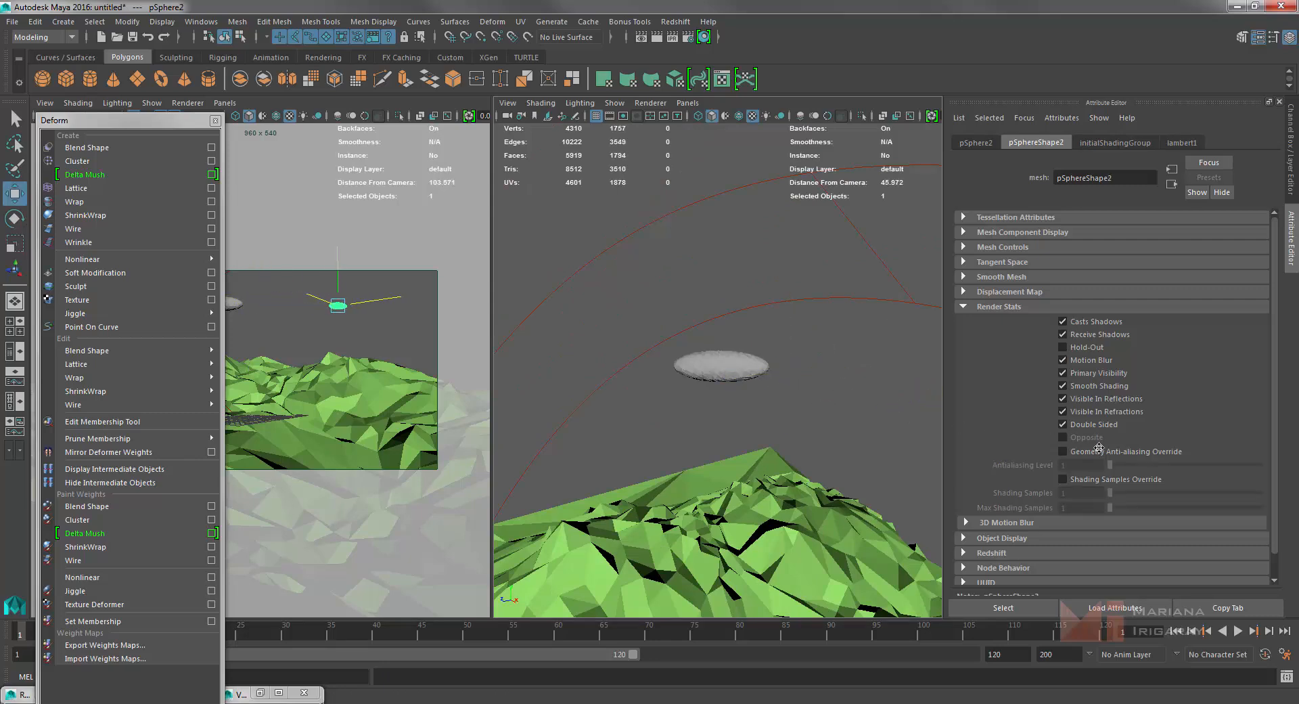
Move one of the two coincident faceted ellipsoids sideways and slightly down so it overlaps one end of the other.
{"action": "left_click", "coordinate": [736, 371]}
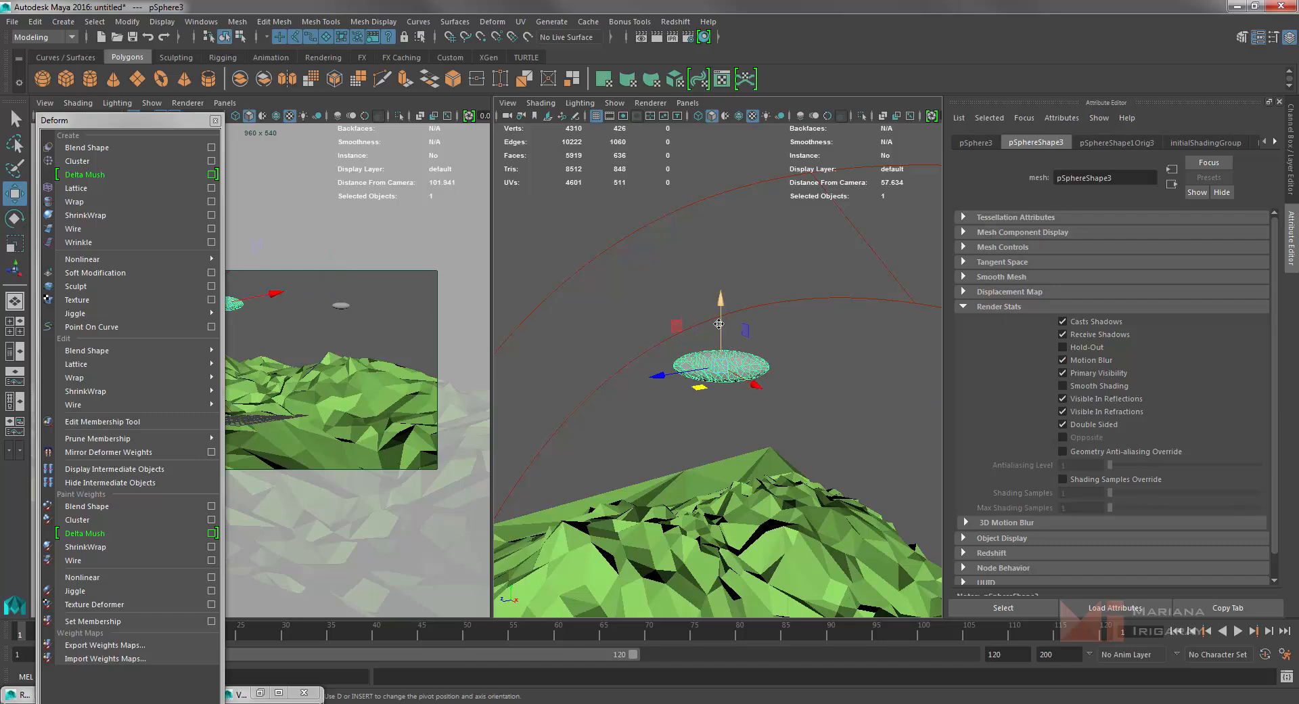
{"action": "left_click_drag", "start_coordinate": [725, 365], "coordinate": [664, 375]}
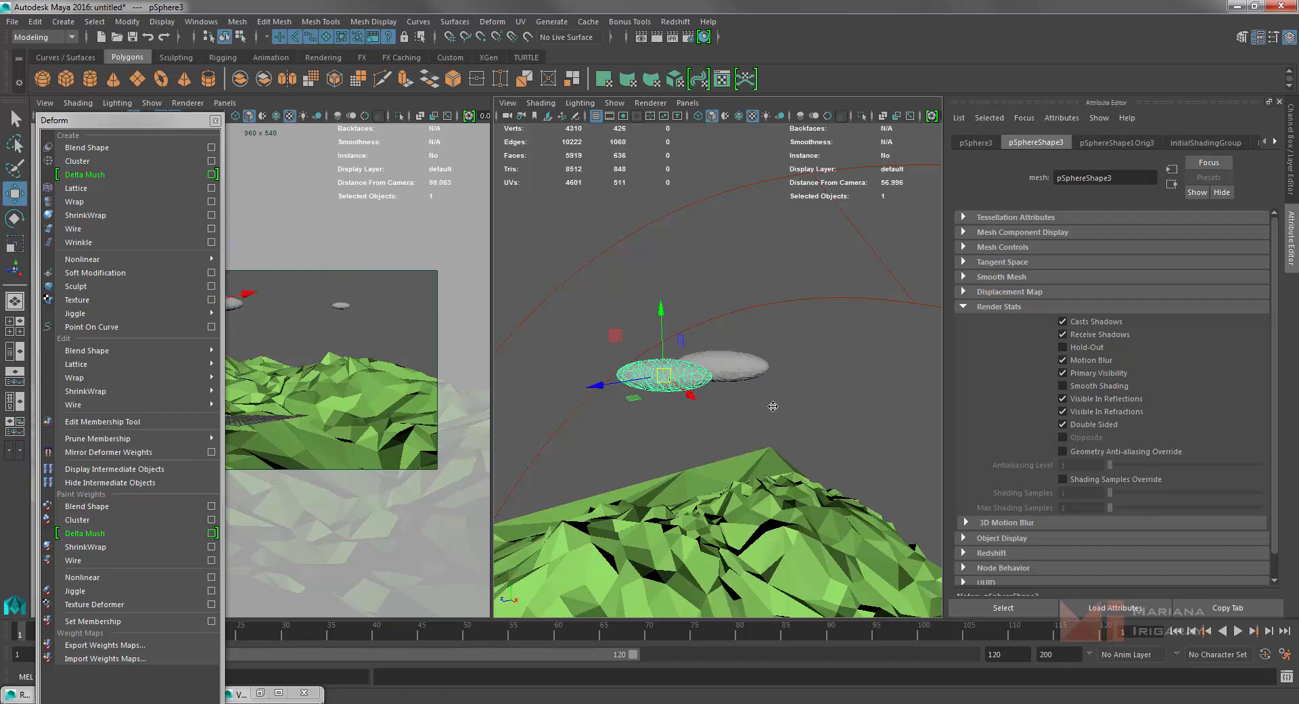
{"action": "left_click_drag", "start_coordinate": [773, 406], "coordinate": [687, 391], "text": "alt"}
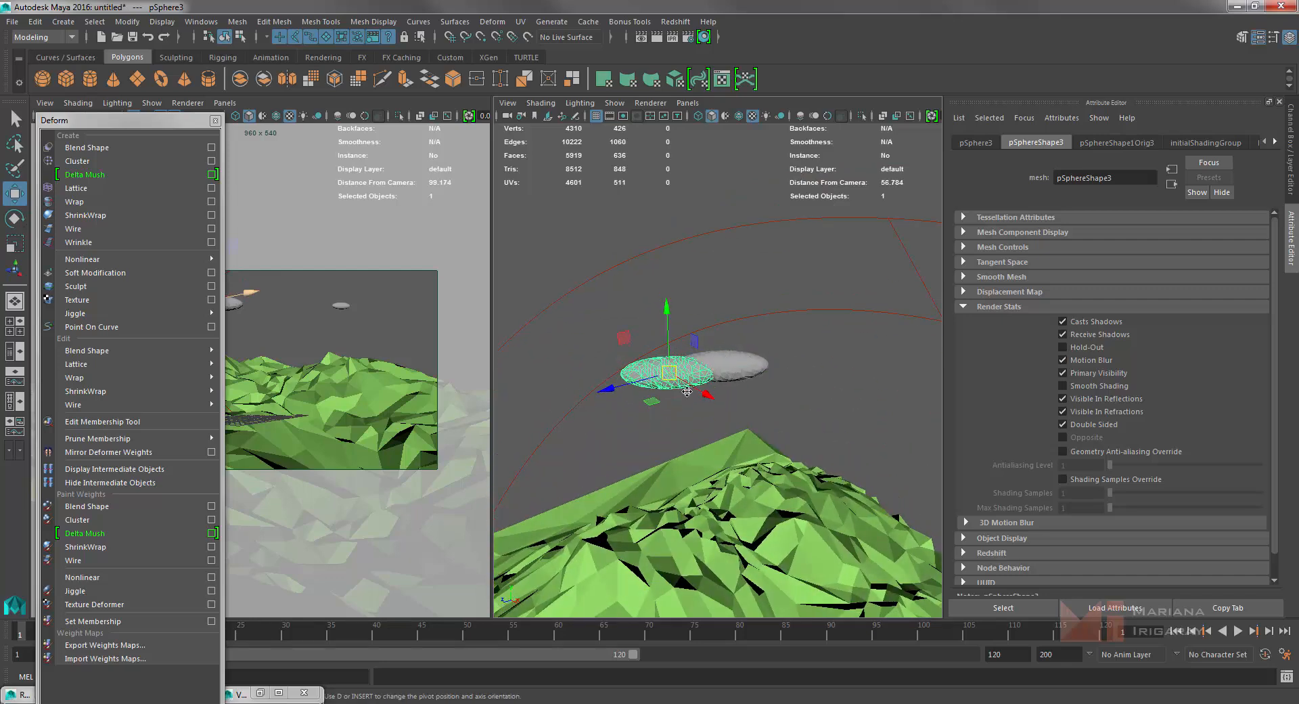
Rotate the shifted ellipsoid and scale it down uniformly to about two-thirds of its size.
{"action": "key", "text": "e"}
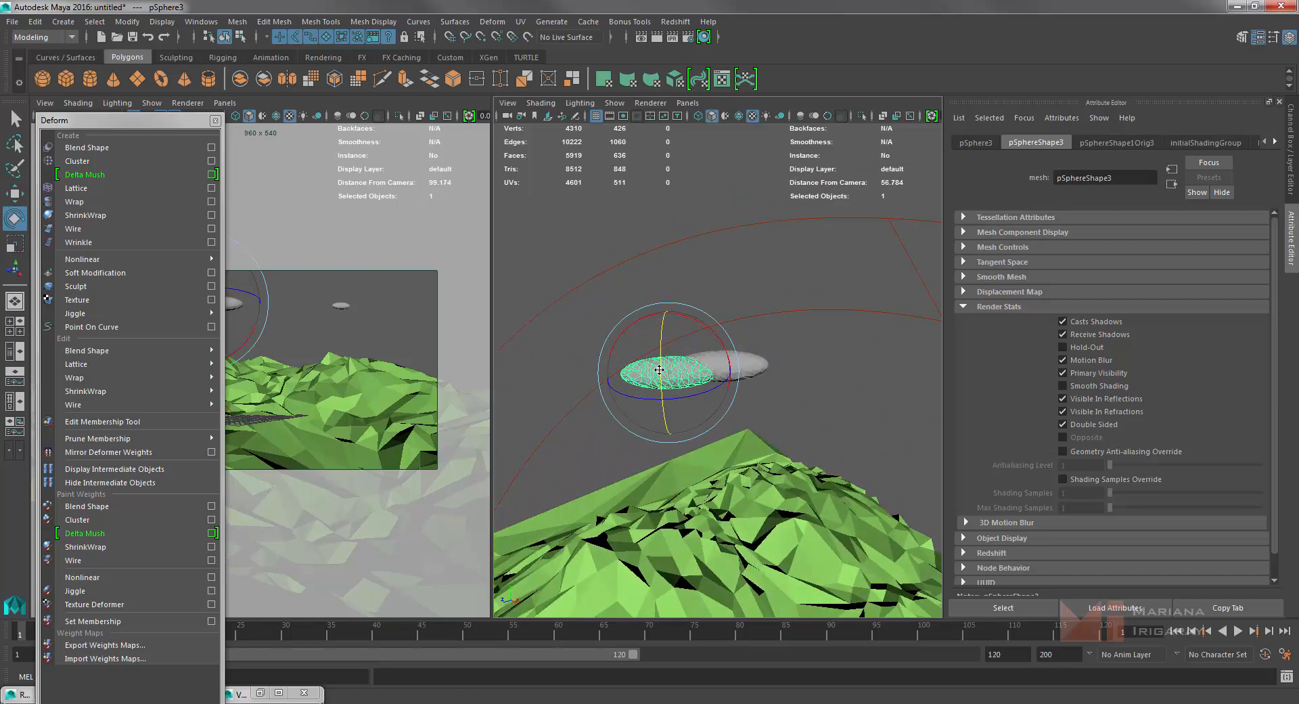
{"action": "left_click_drag", "start_coordinate": [656, 318], "coordinate": [644, 385]}
{"action": "key", "text": "r"}
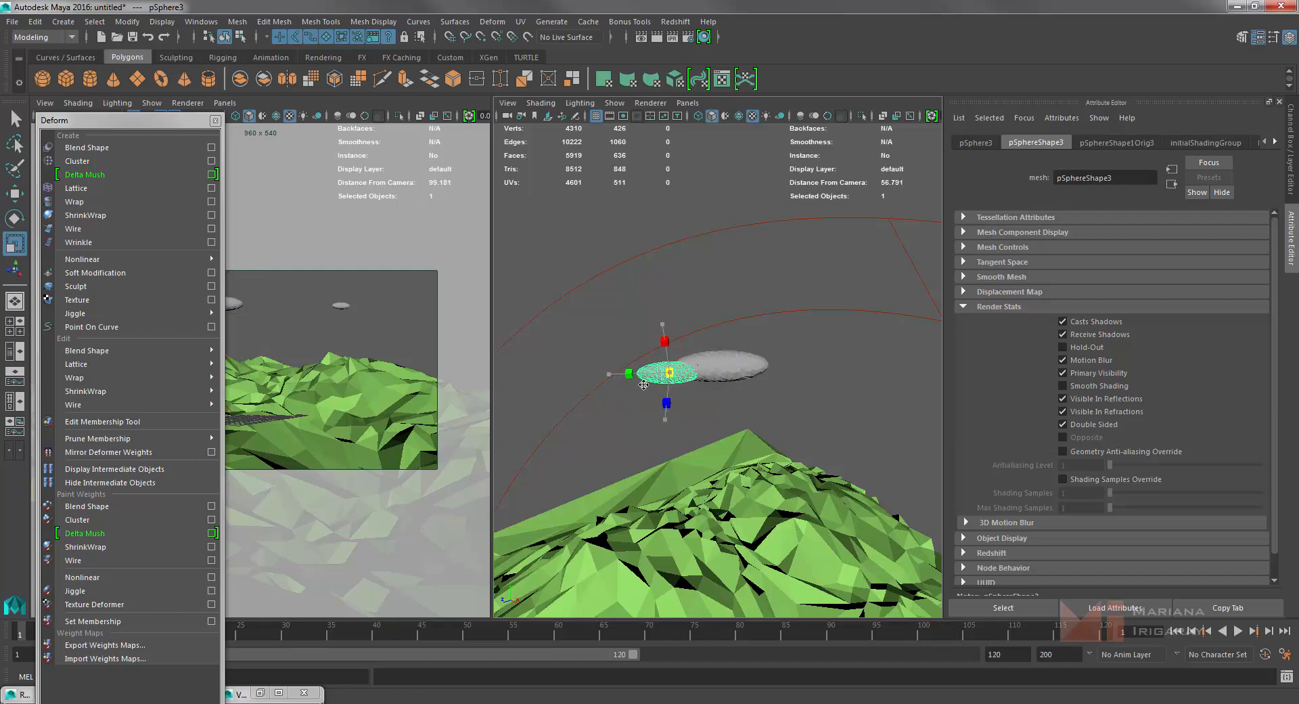
{"action": "left_click", "coordinate": [644, 385]}
{"action": "left_click", "coordinate": [675, 376]}
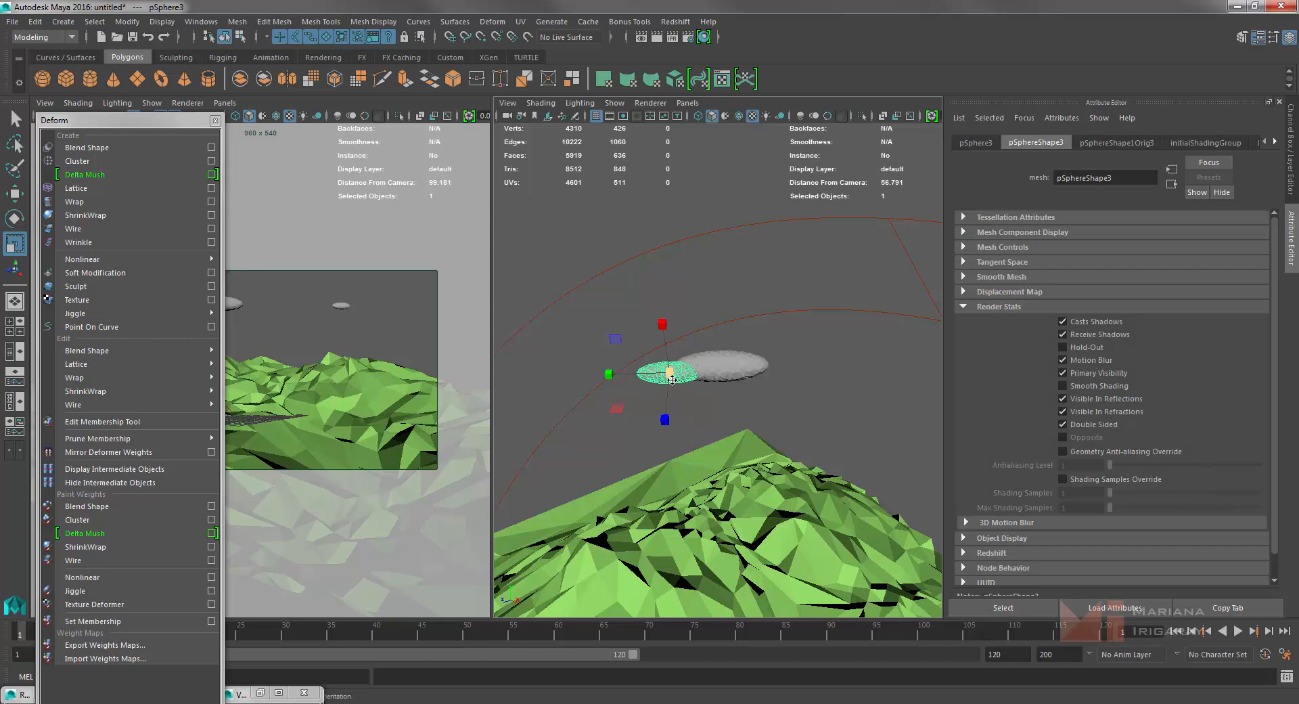
Duplicate the smaller faceted ellipsoid and move the copy to the opposite end of the large one.
{"action": "key", "text": "ctrl+d"}
{"action": "key", "text": "w"}
{"action": "left_click_drag", "start_coordinate": [657, 399], "coordinate": [762, 402]}
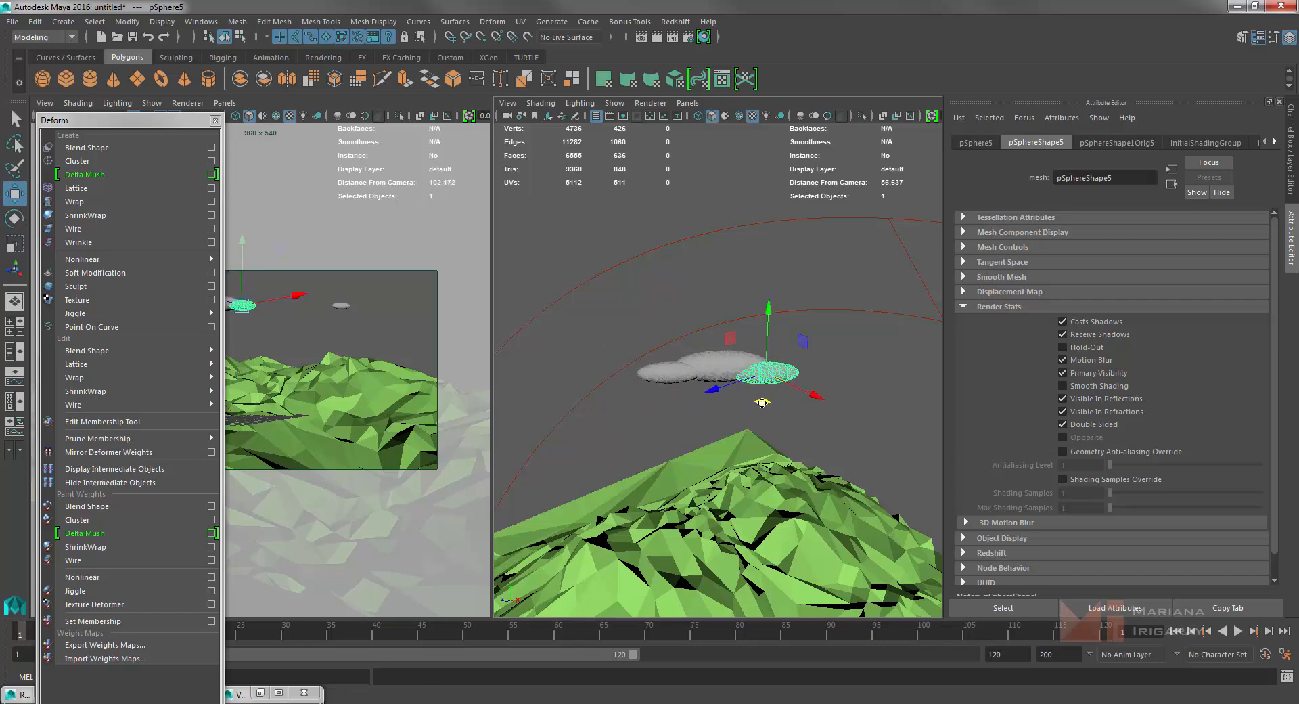
Rotate the new copy so its facets differ from the other small ellipsoid, and clear the selection.
{"action": "key", "text": "e"}
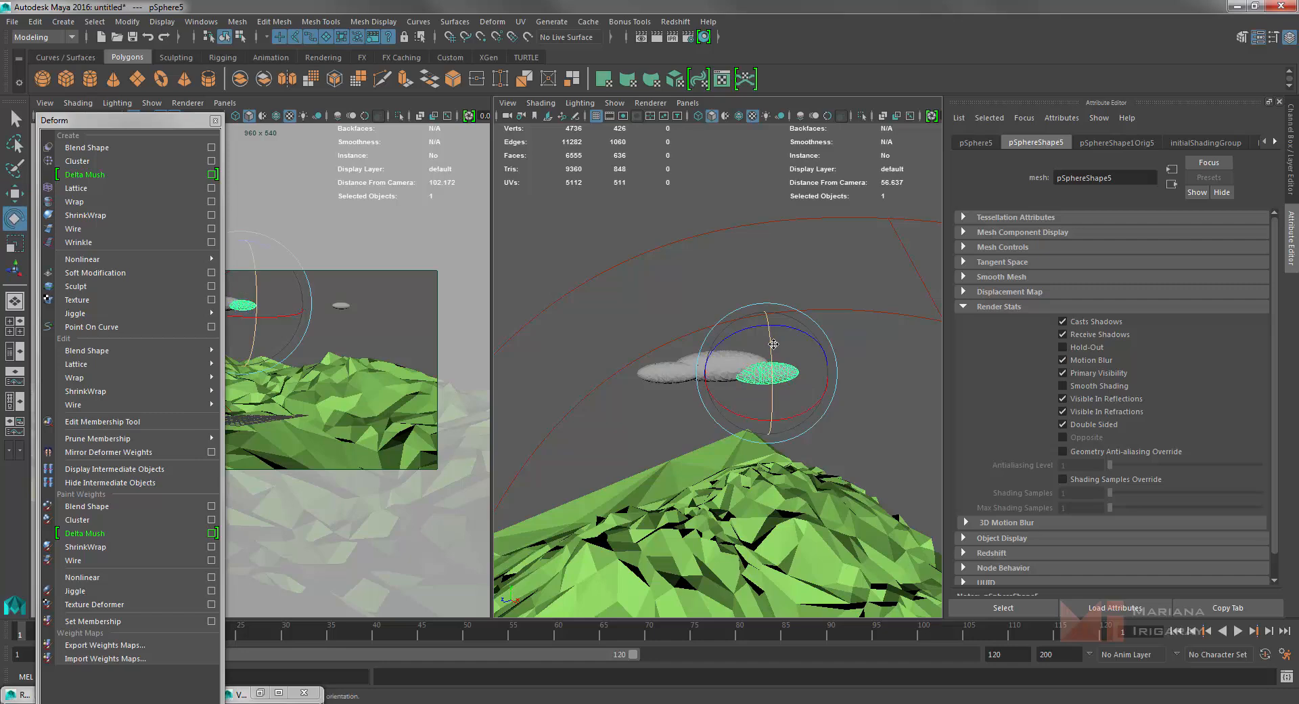
{"action": "left_click_drag", "start_coordinate": [779, 429], "coordinate": [789, 409]}
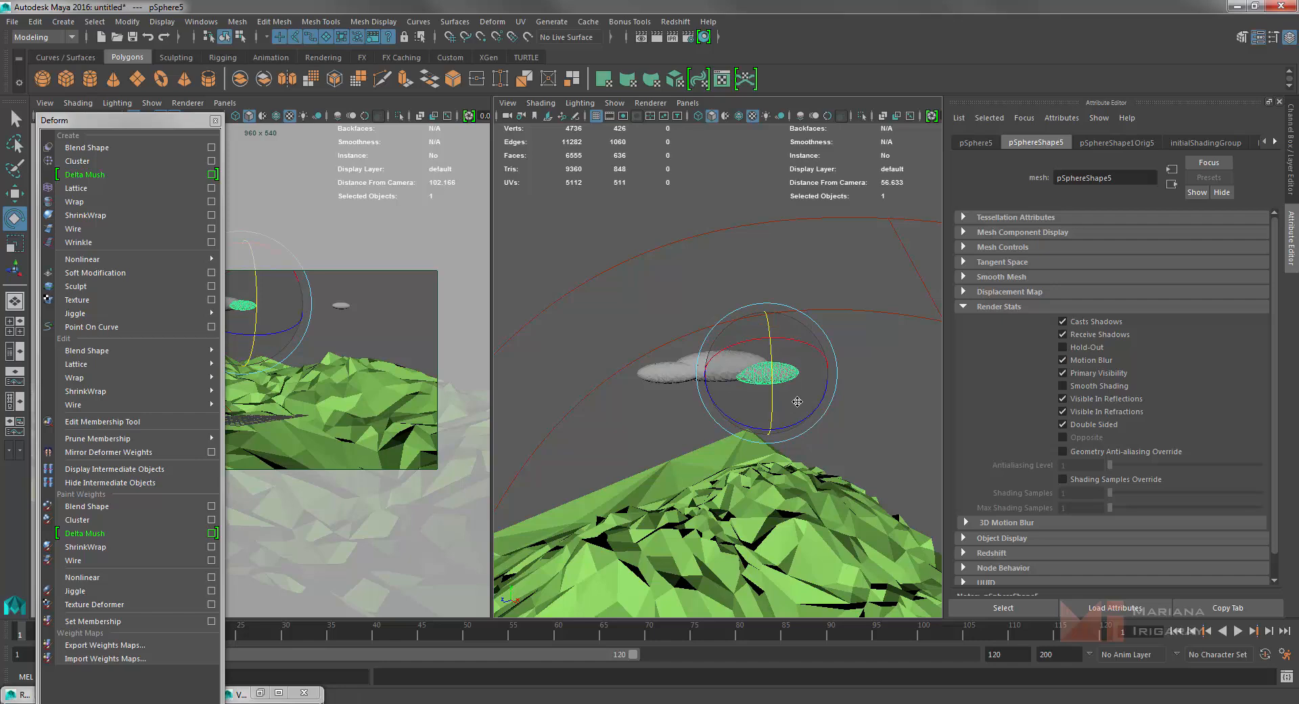
{"action": "key", "text": "r"}
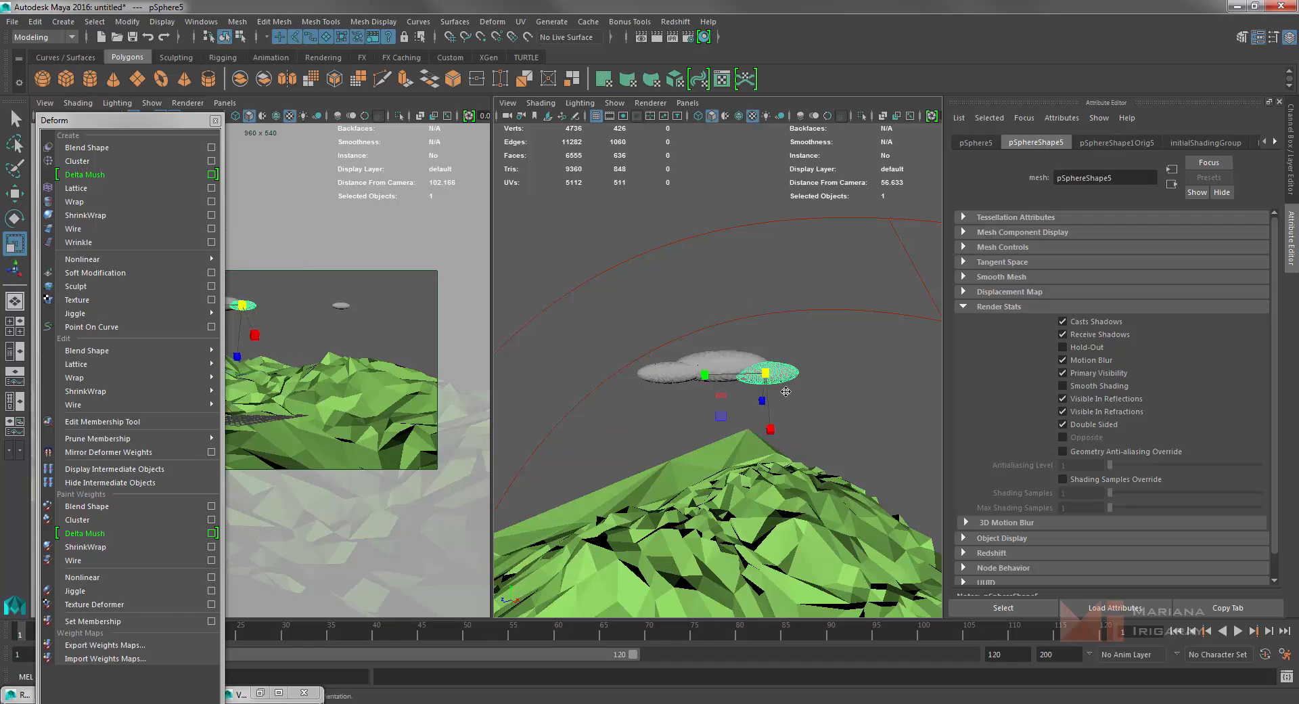
{"action": "left_click", "coordinate": [860, 404]}
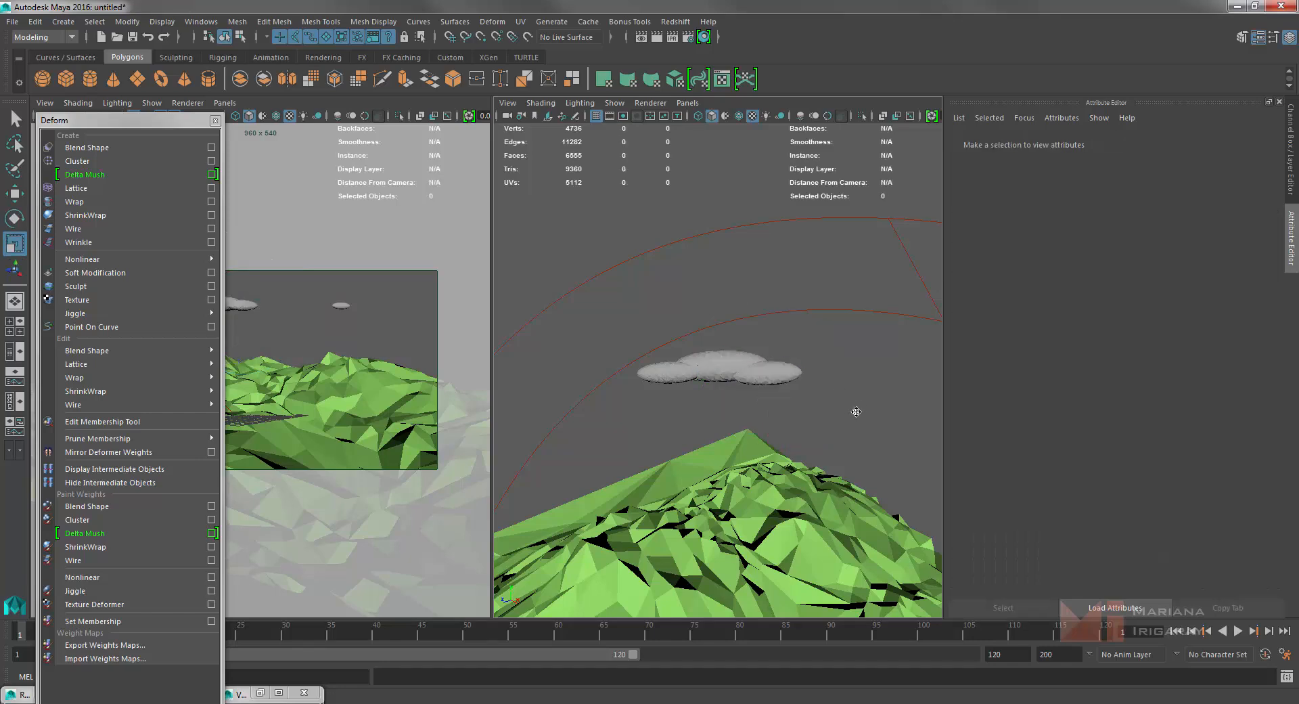
Assign a new VRay Mtl to the three cloud ellipsoids, with a near-white diffuse color and a grey reflection color.
{"action": "left_click_drag", "start_coordinate": [845, 411], "coordinate": [847, 393], "text": "alt"}
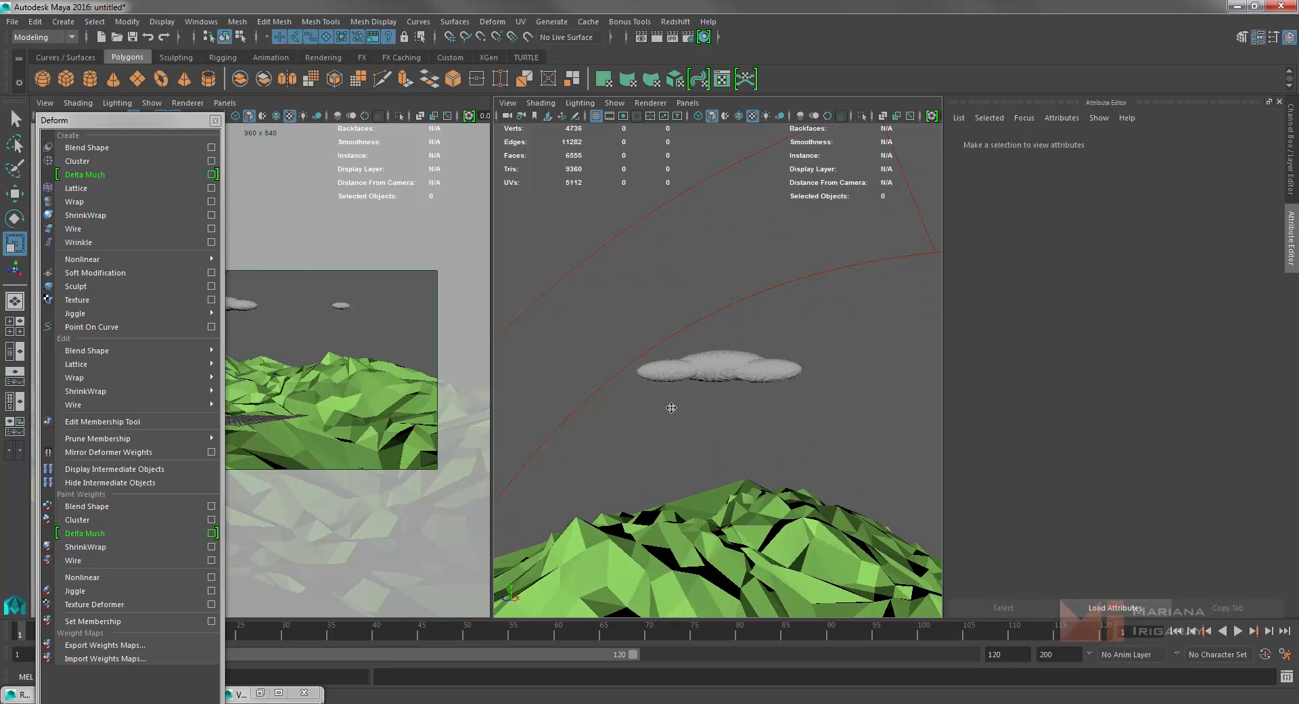
{"action": "left_click_drag", "start_coordinate": [672, 408], "coordinate": [796, 359]}
{"action": "right_click_drag", "start_coordinate": [731, 364], "coordinate": [743, 673]}
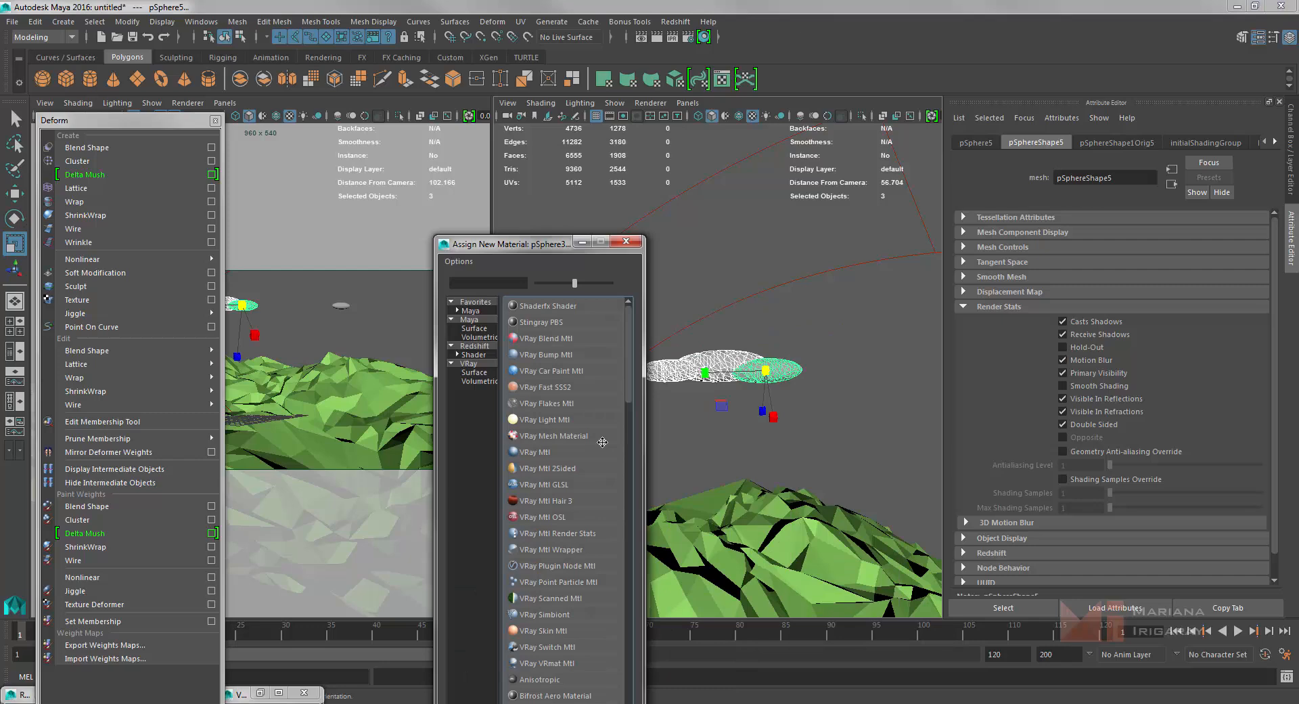
{"action": "left_click", "coordinate": [539, 449]}
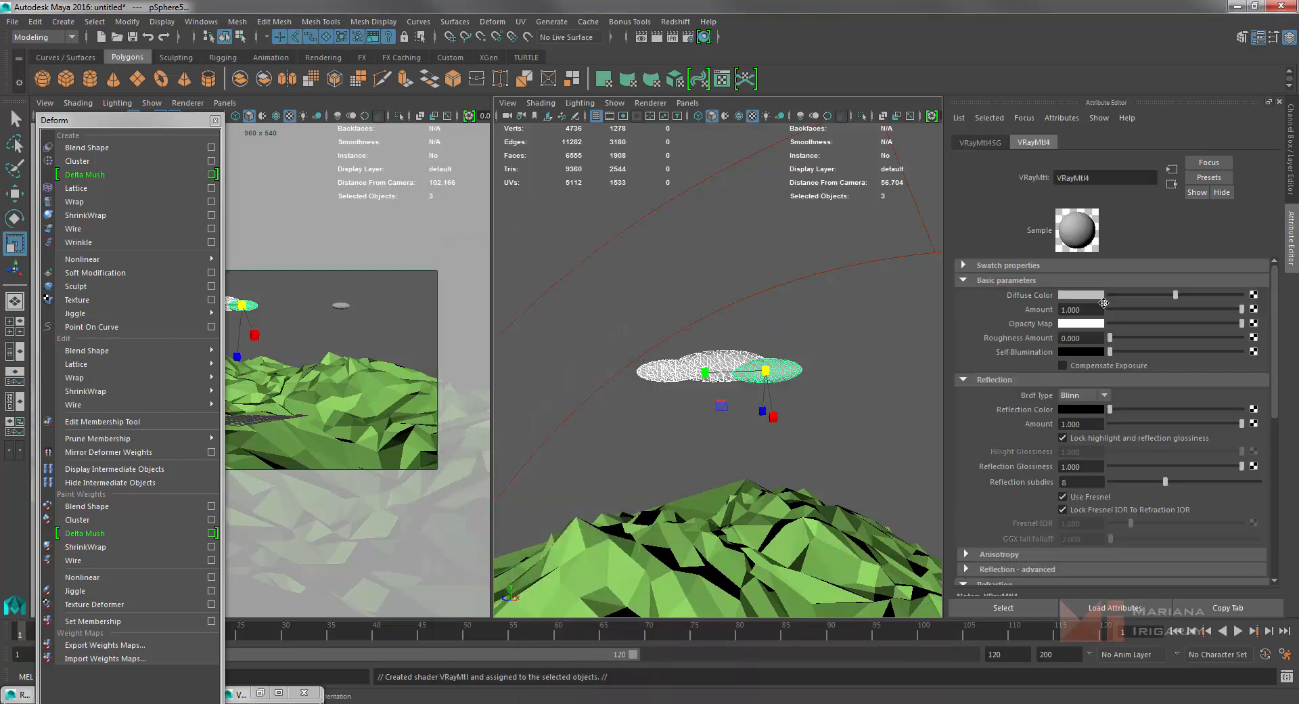
{"action": "left_click_drag", "start_coordinate": [1145, 294], "coordinate": [1218, 291]}
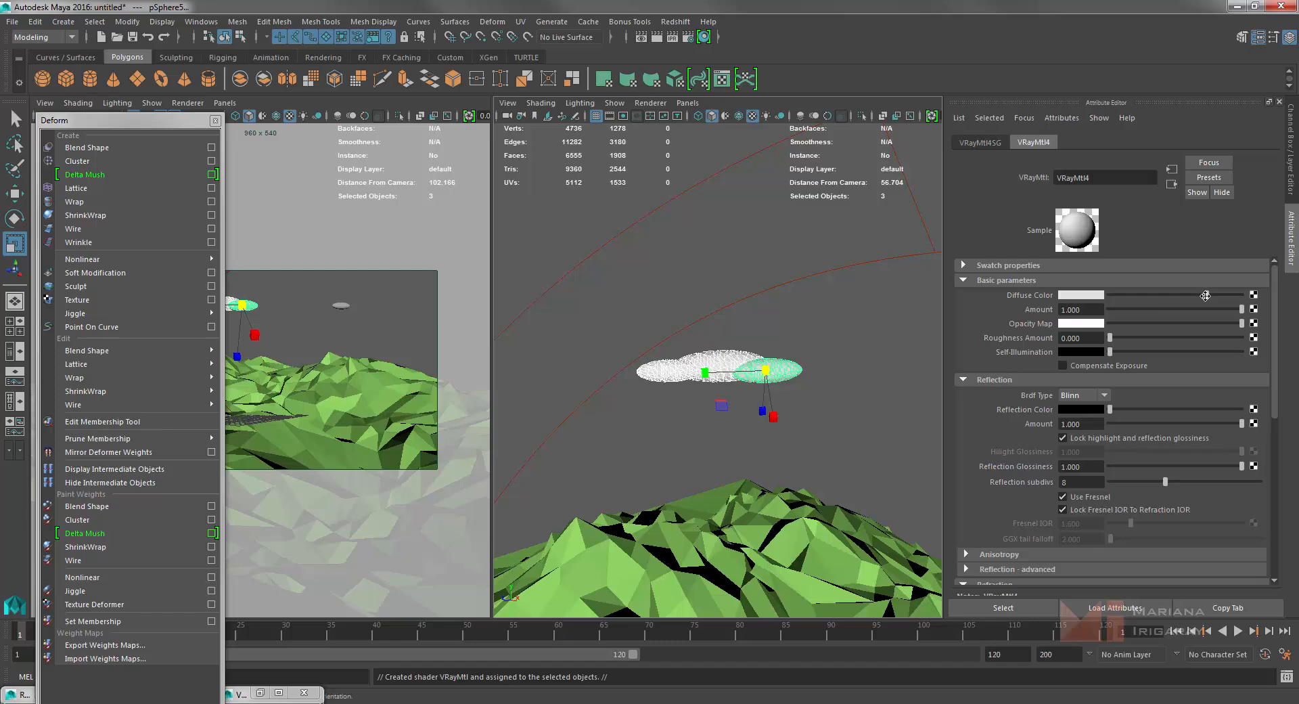
{"action": "left_click_drag", "start_coordinate": [1112, 409], "coordinate": [1142, 408]}
Examine the diffuse and reflection settings of the terrain's suelo material for comparison with the cloud material.
{"action": "left_click", "coordinate": [764, 559]}
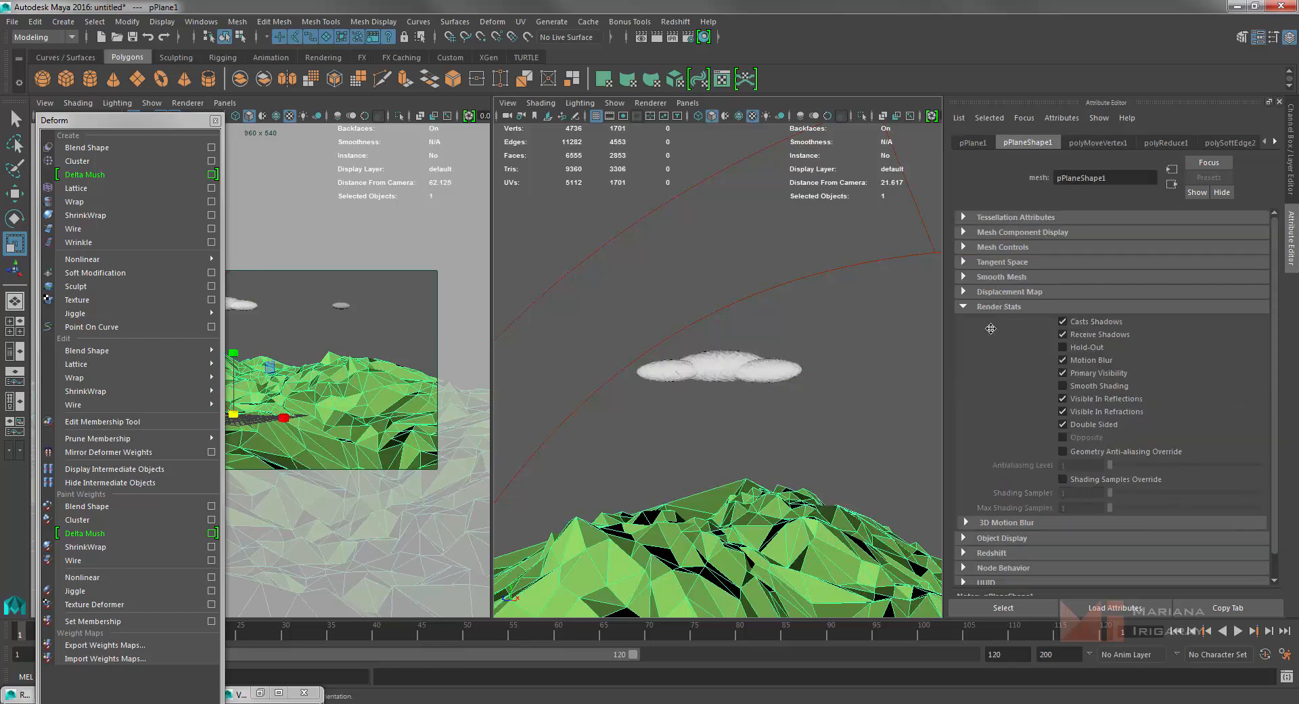
{"action": "left_click", "coordinate": [1272, 142]}
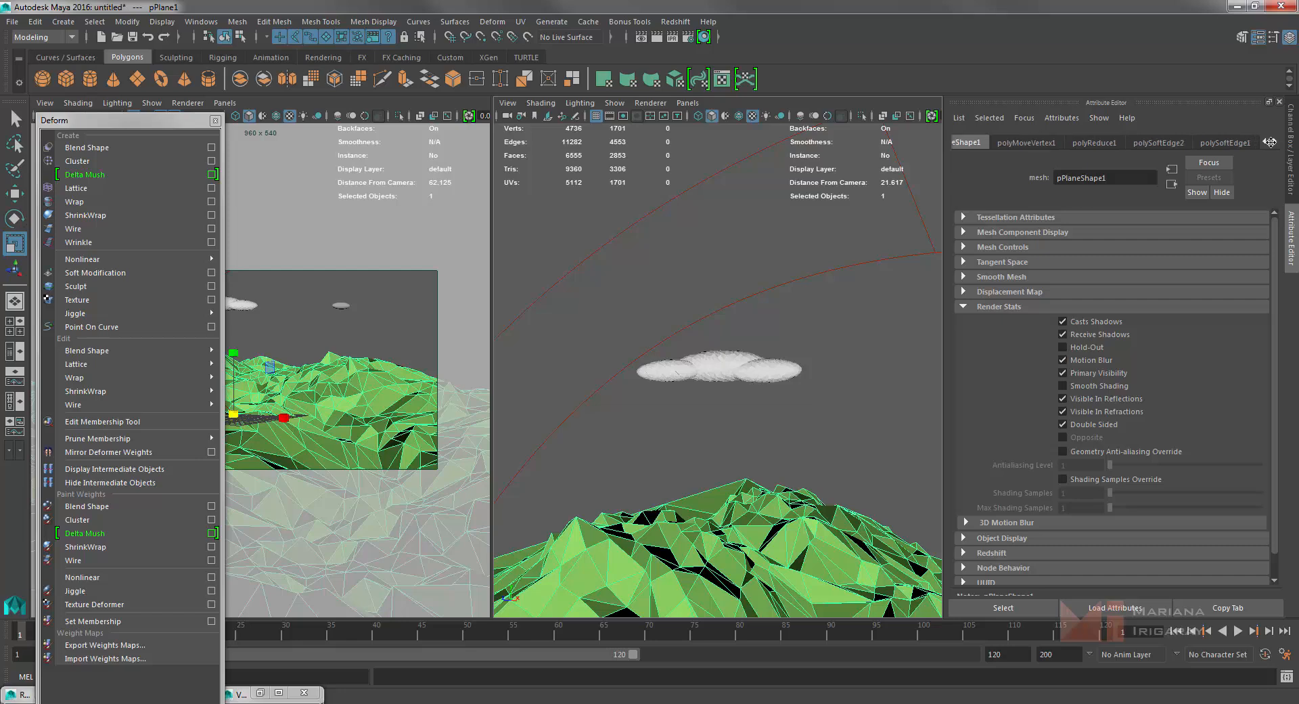
{"action": "left_click", "coordinate": [1273, 142]}
{"action": "left_click", "coordinate": [1271, 142]}
{"action": "left_click", "coordinate": [1242, 142]}
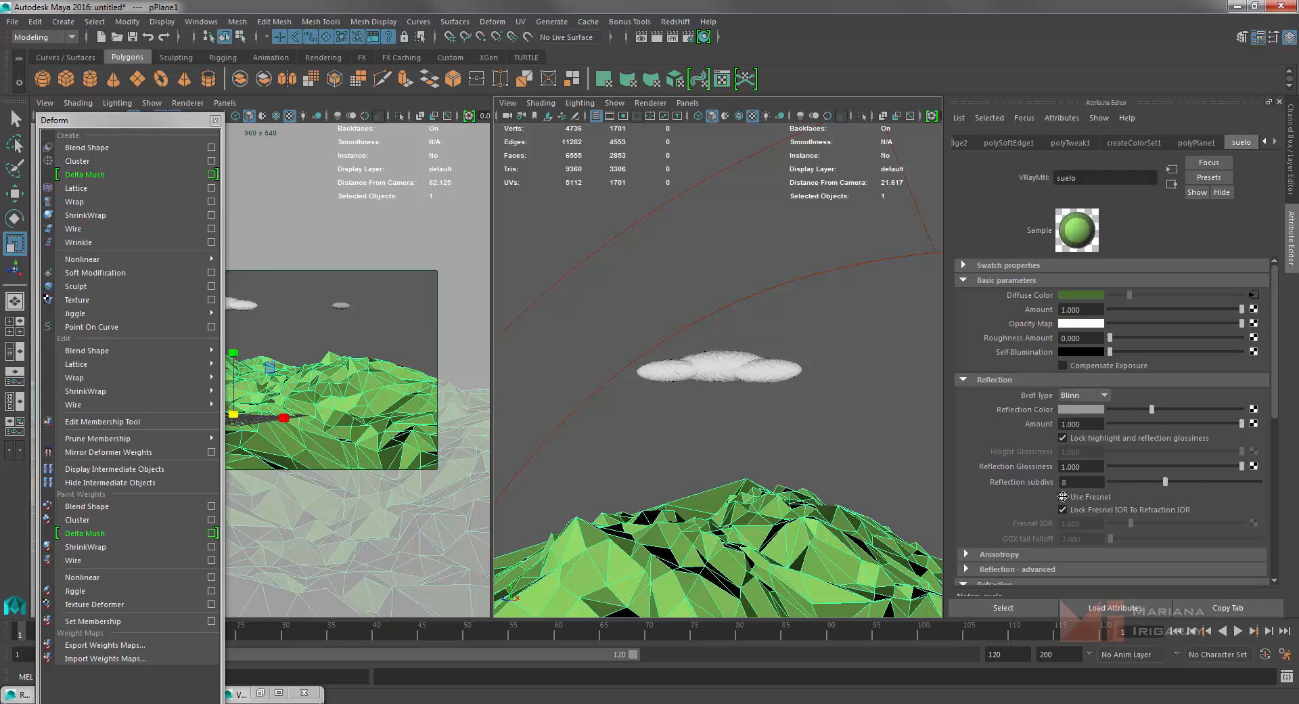
{"action": "left_click", "coordinate": [791, 406]}
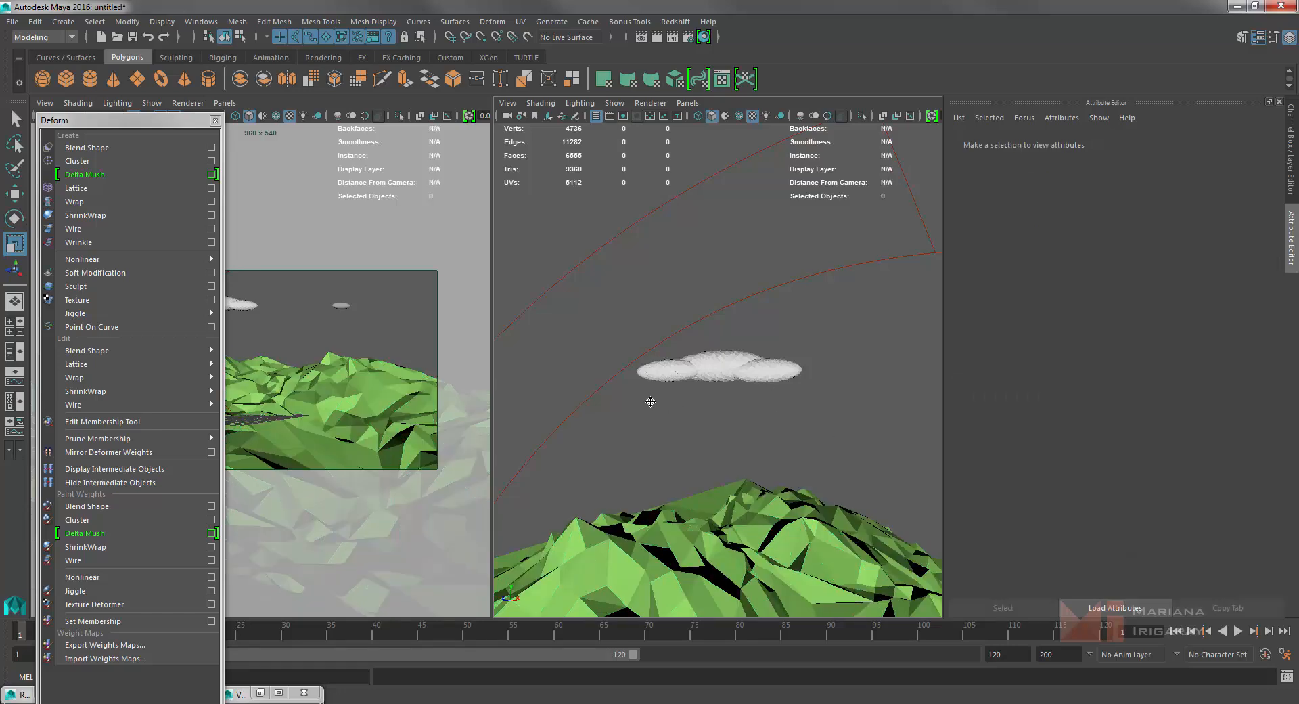
{"action": "left_click_drag", "start_coordinate": [650, 402], "coordinate": [774, 367]}
{"action": "left_click", "coordinate": [639, 435]}
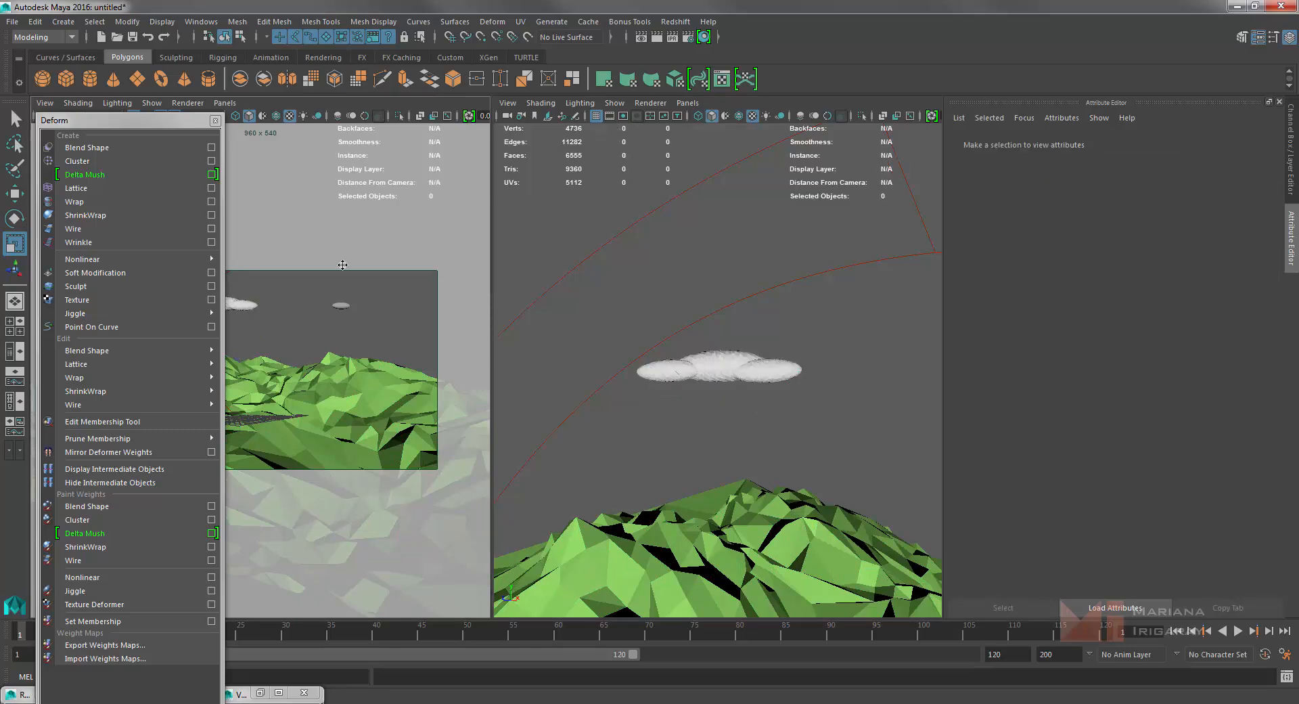
Render the scene in V-Ray to check how the clouds look above the mountains.
{"action": "left_click", "coordinate": [657, 37]}
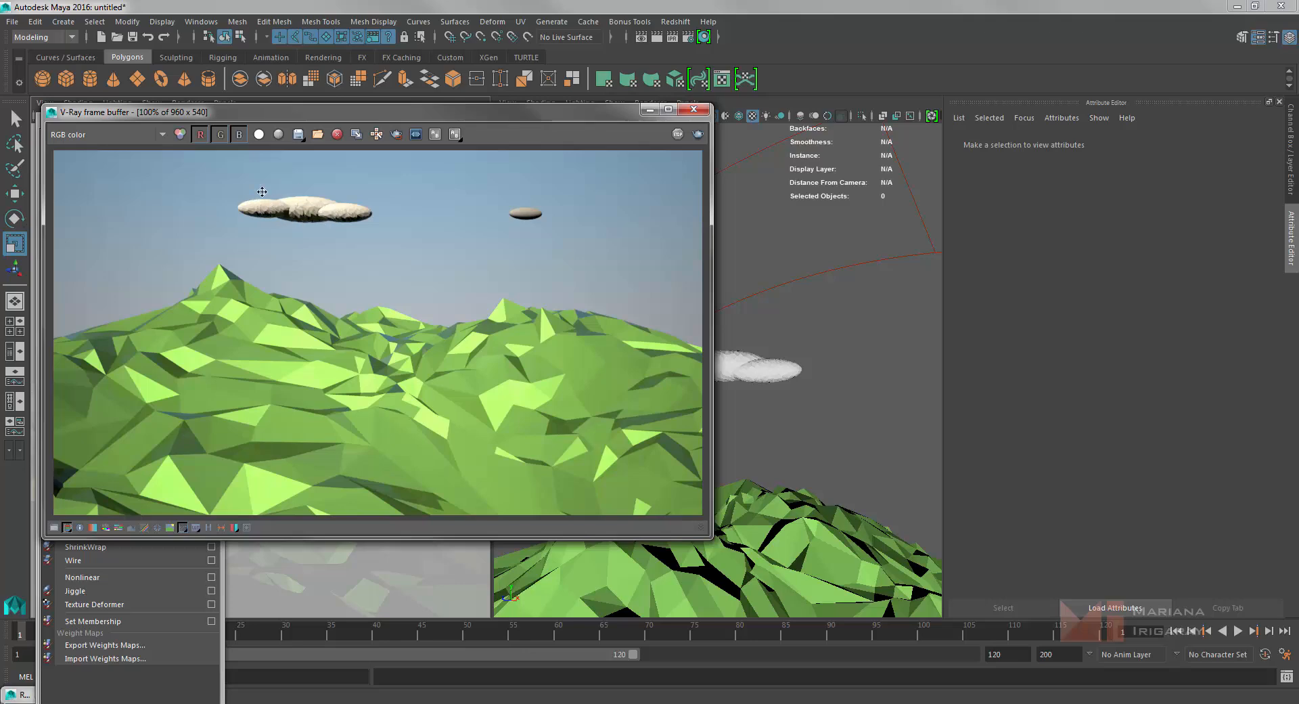
{"action": "left_click", "coordinate": [695, 110]}
{"action": "left_click", "coordinate": [657, 38]}
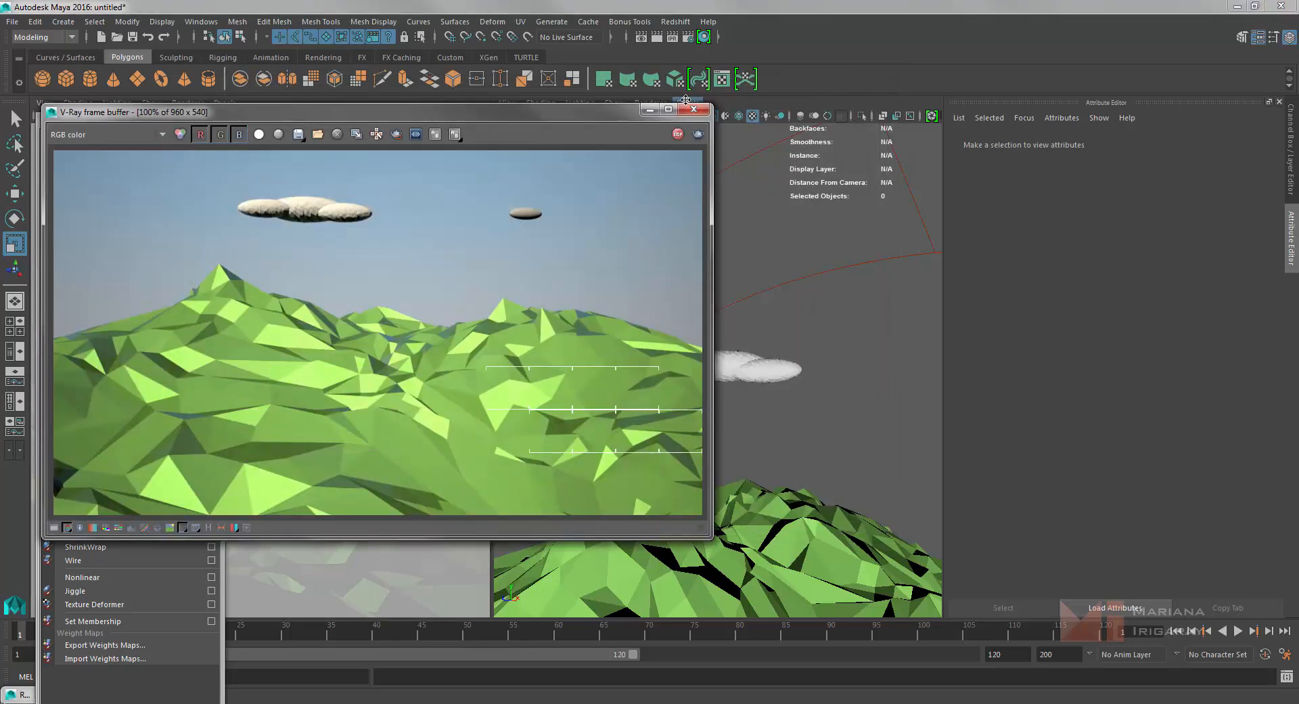
{"action": "left_click", "coordinate": [694, 113]}
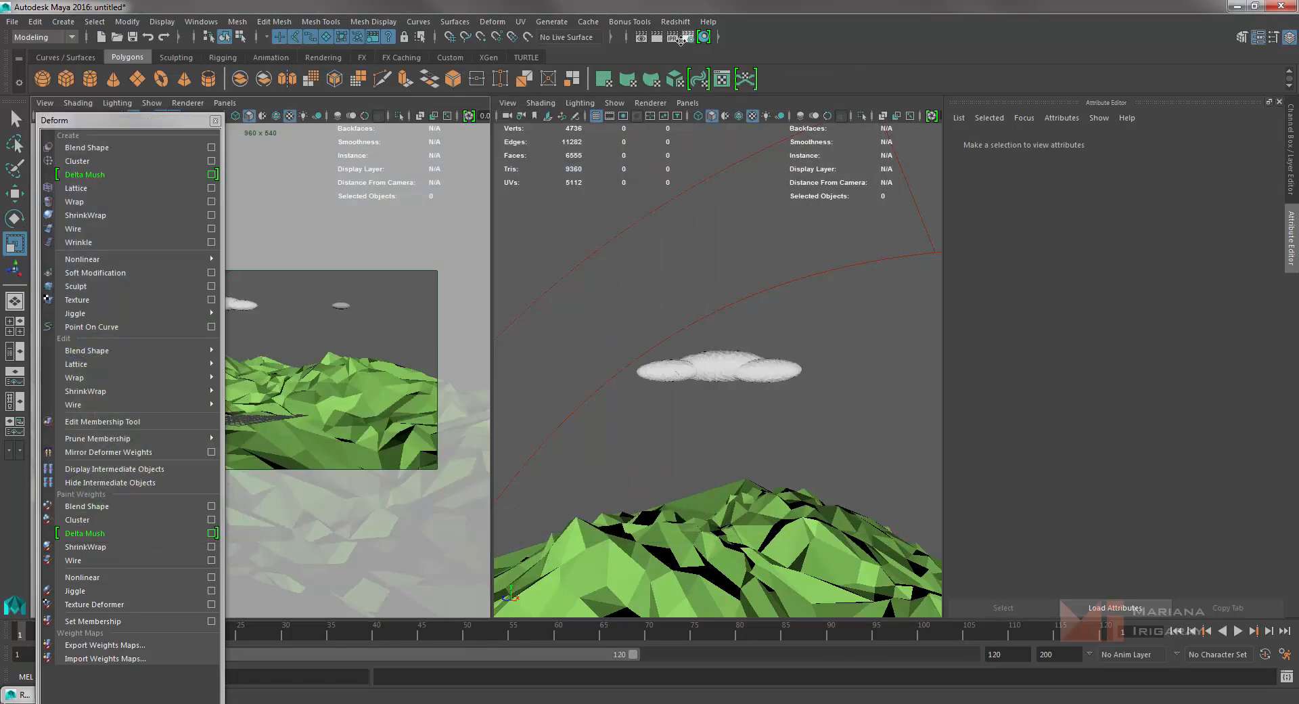
Turn on GI in the V-Ray render settings and render the scene again.
{"action": "left_click", "coordinate": [689, 37]}
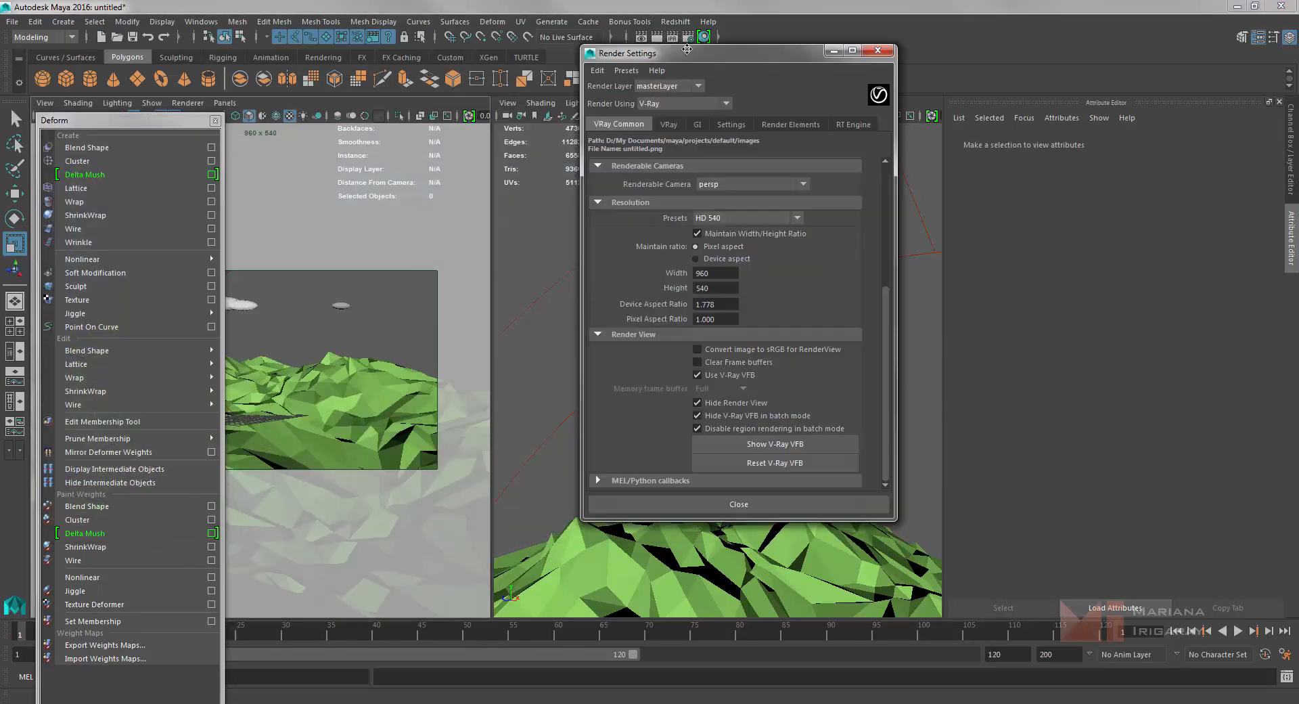
{"action": "left_click", "coordinate": [697, 124]}
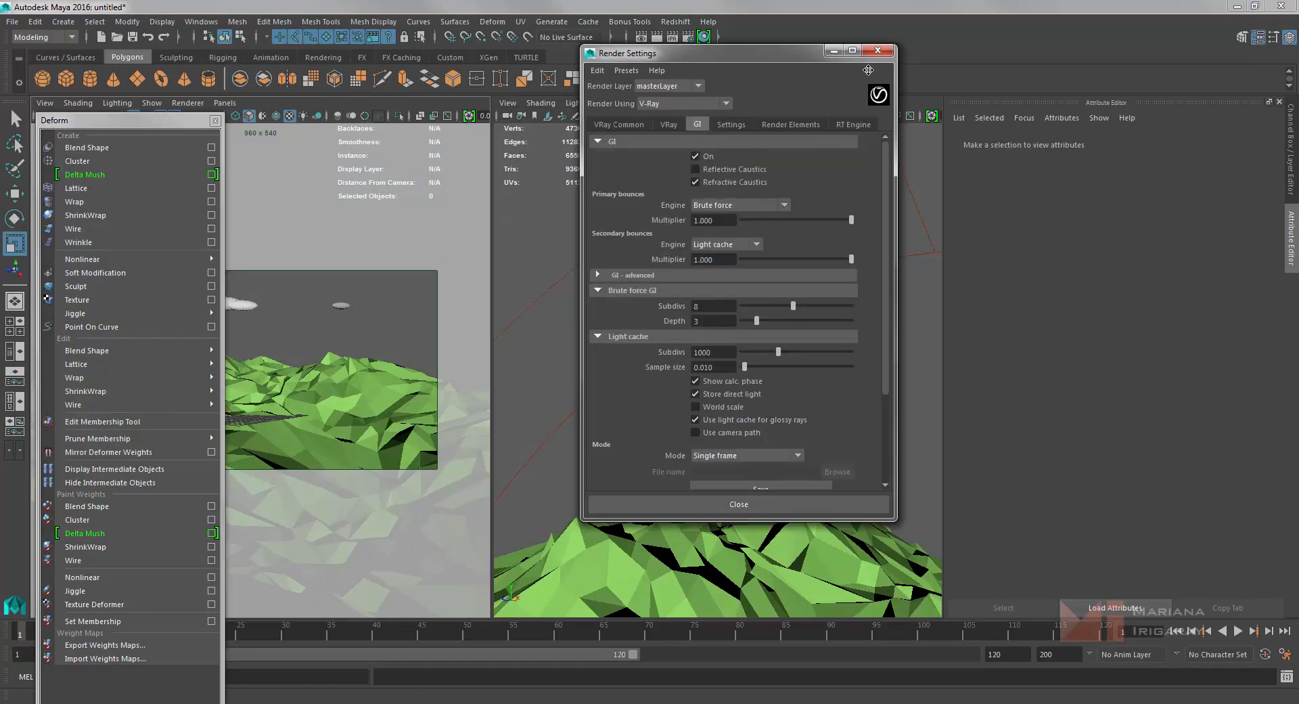
{"action": "left_click", "coordinate": [878, 50]}
{"action": "left_click", "coordinate": [653, 37]}
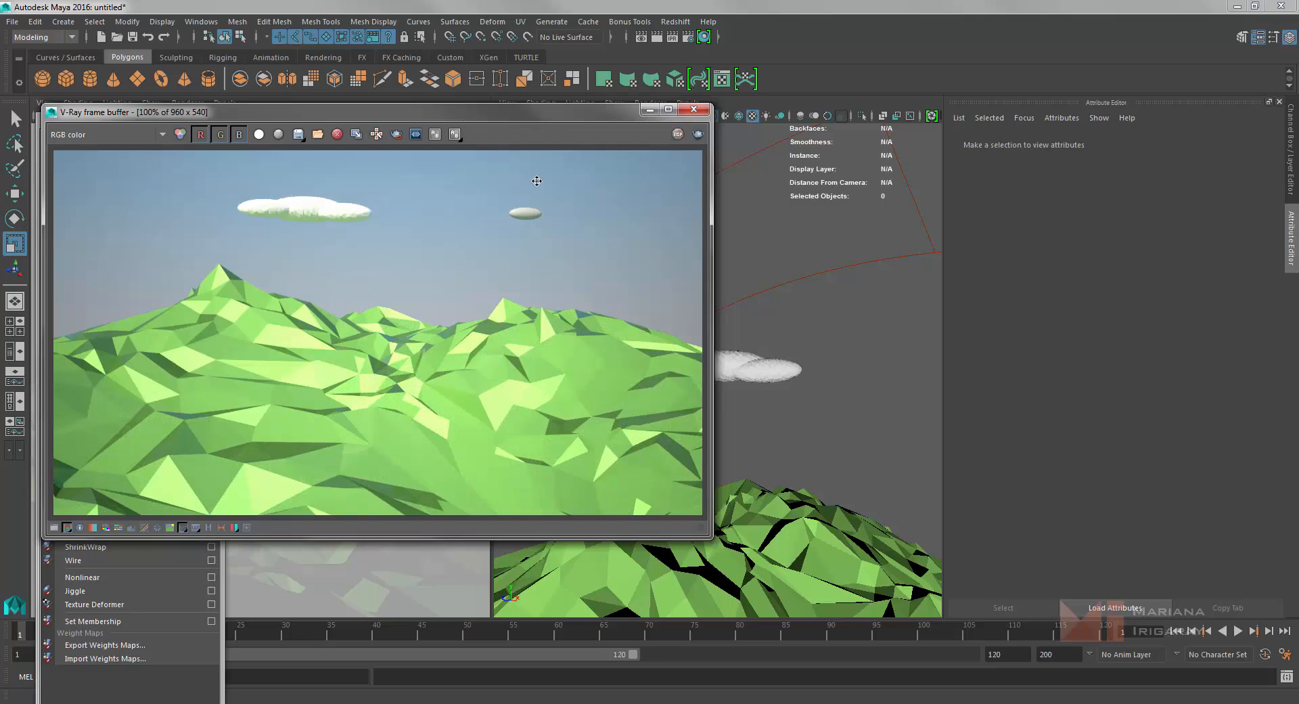
{"action": "left_click", "coordinate": [694, 109]}
Darken the reflection color of the three cloud ellipsoids' VRay material and re-render the scene.
{"action": "left_click", "coordinate": [722, 364]}
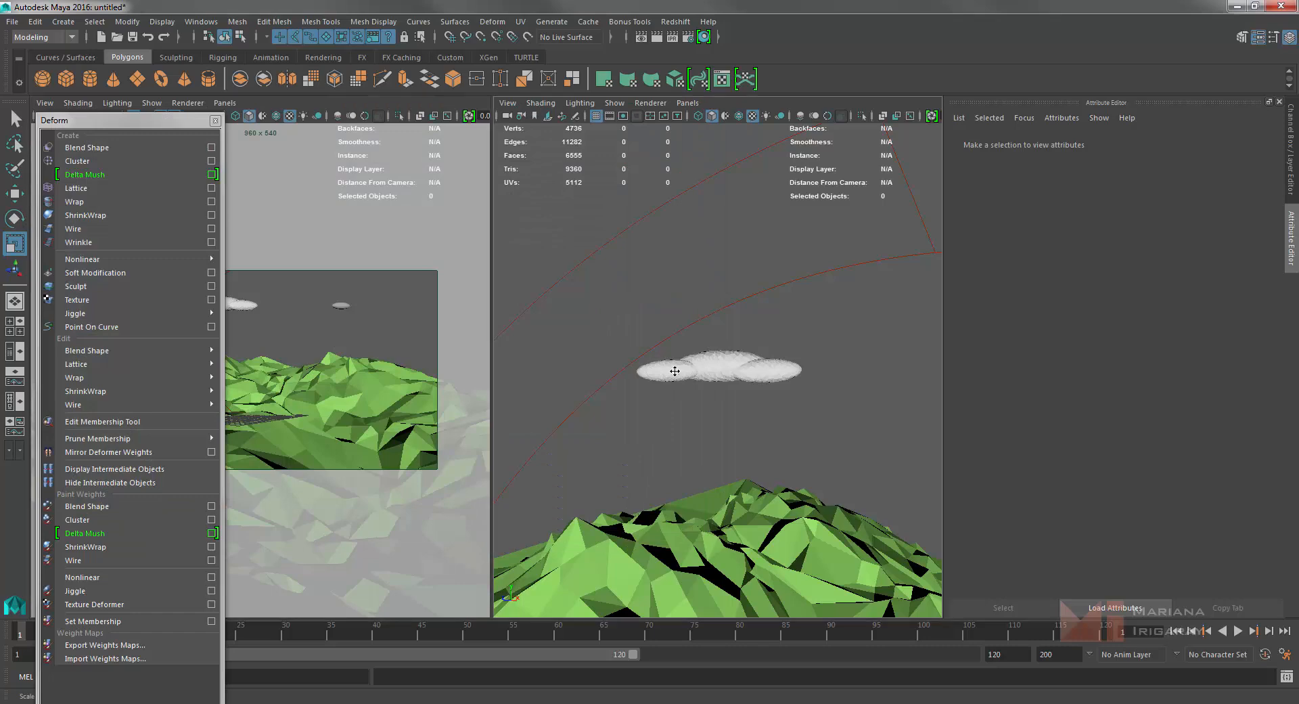
{"action": "left_click", "coordinate": [722, 364], "text": "shift"}
{"action": "left_click", "coordinate": [772, 370], "text": "shift"}
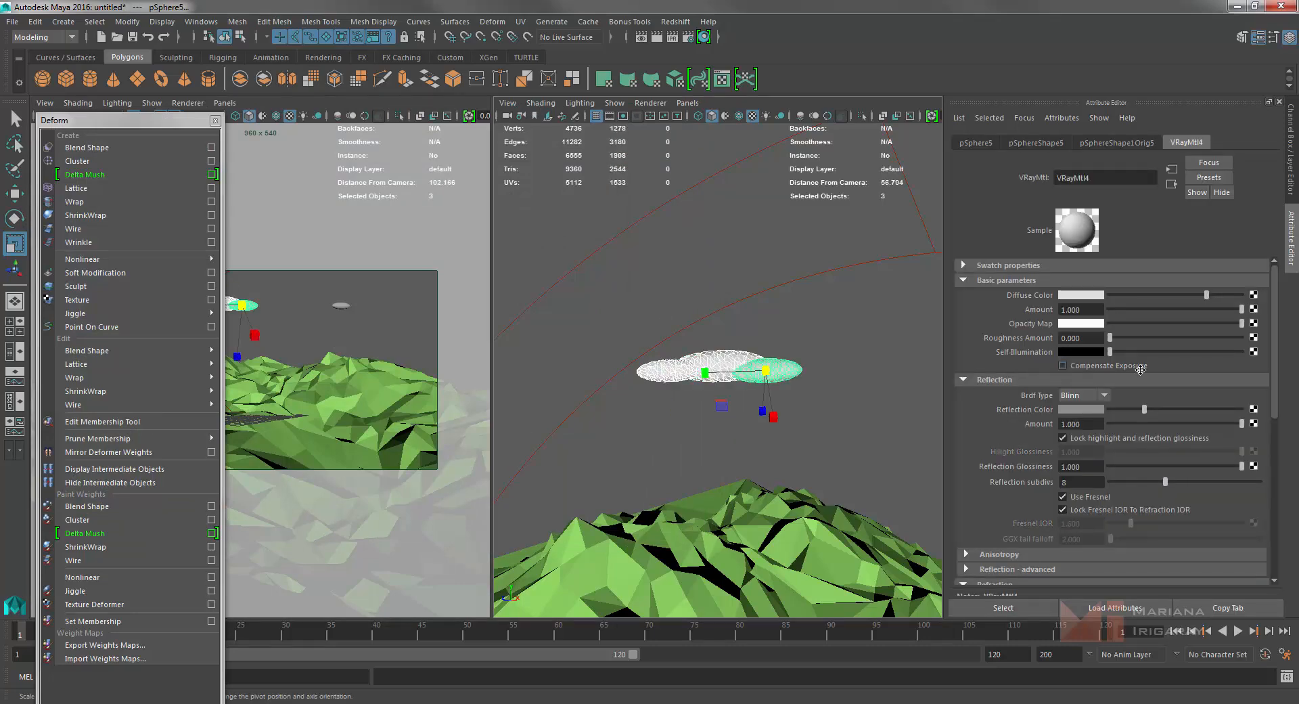
{"action": "left_click_drag", "start_coordinate": [1147, 407], "coordinate": [1122, 411]}
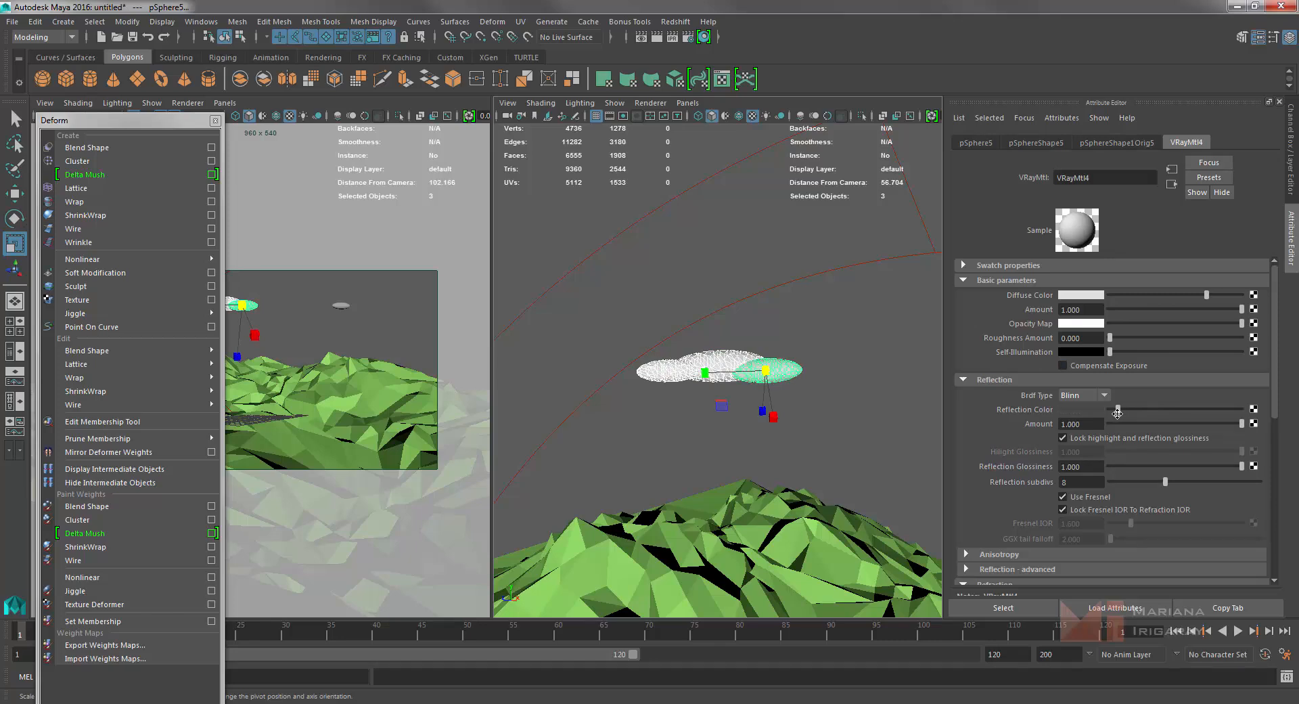
{"action": "left_click", "coordinate": [706, 273]}
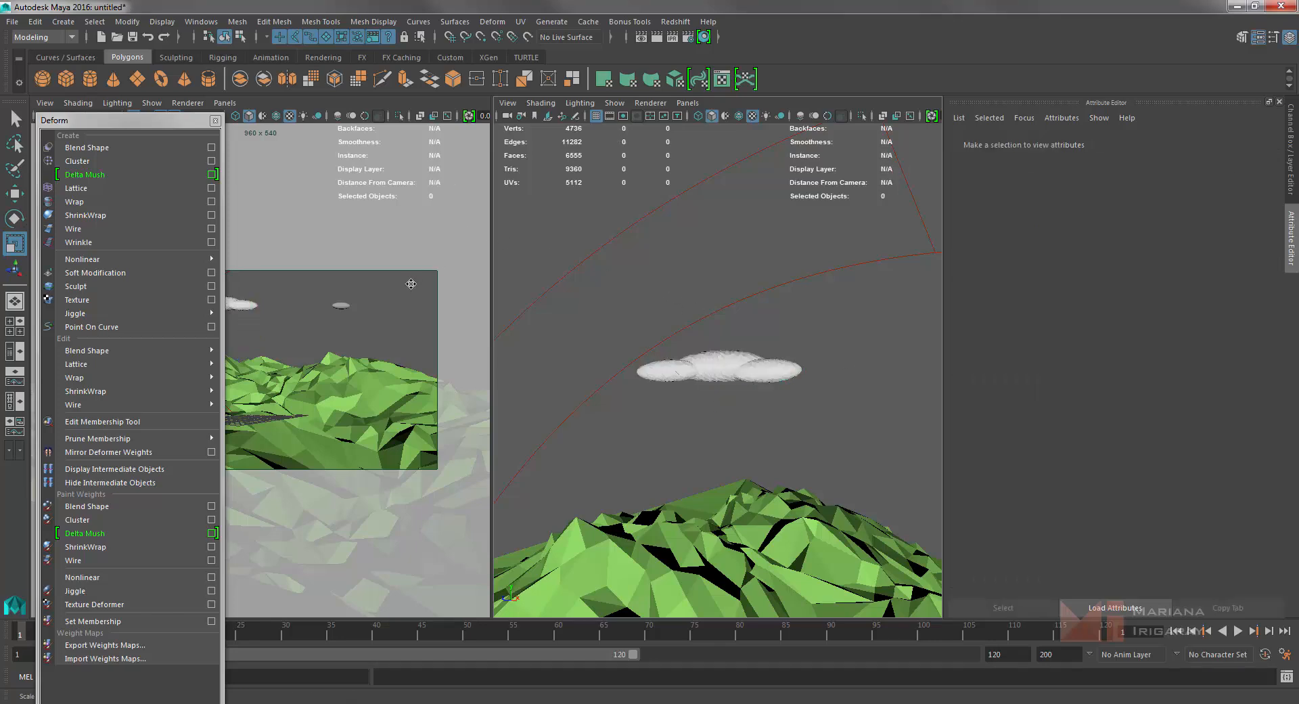
{"action": "left_click", "coordinate": [642, 38]}
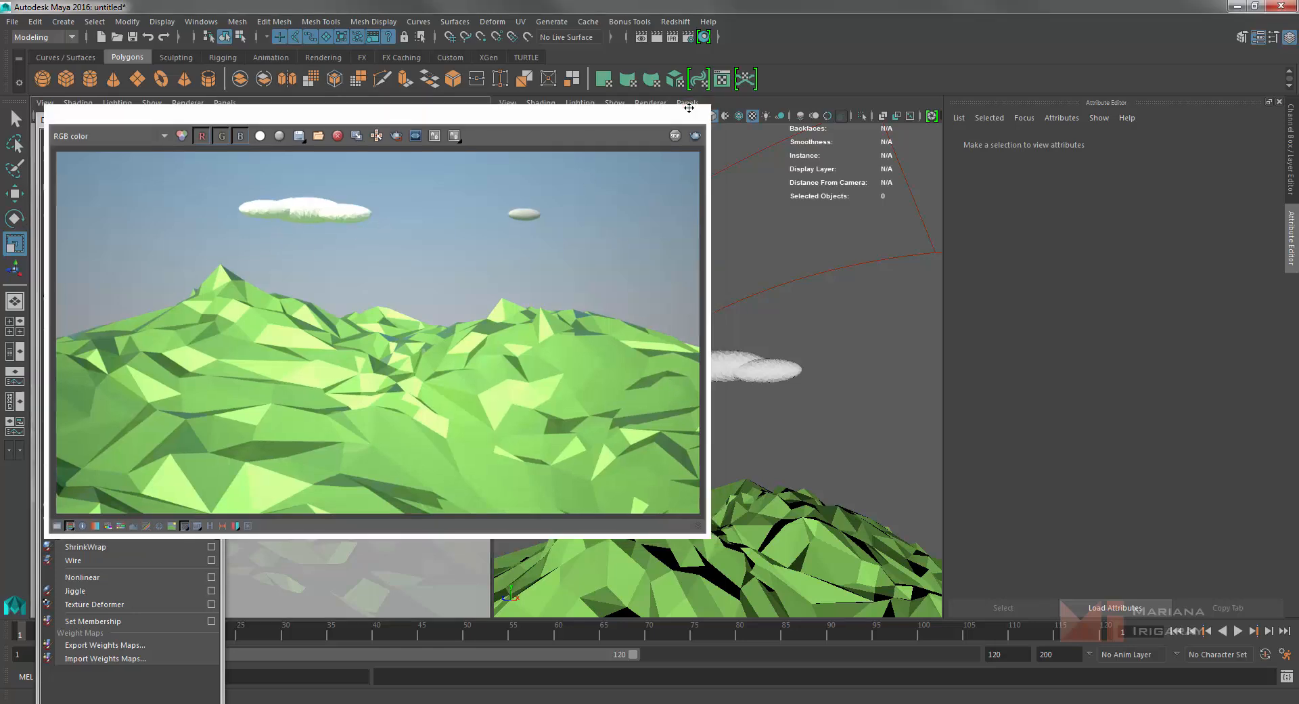
Move the three cloud ellipsoids together to a new spot in the sky, higher and farther toward the outer side of the camera view.
{"action": "left_click", "coordinate": [694, 109]}
{"action": "left_click_drag", "start_coordinate": [825, 394], "coordinate": [838, 421], "text": "alt"}
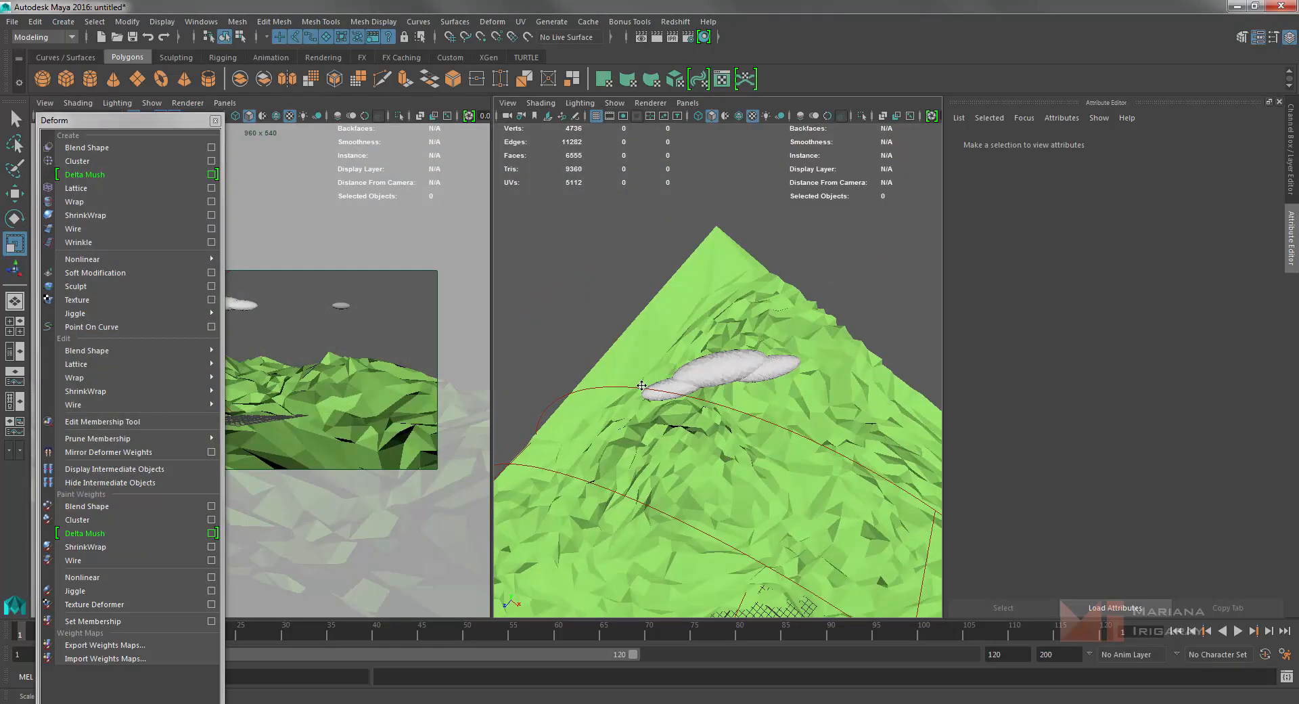
{"action": "left_click", "coordinate": [678, 387]}
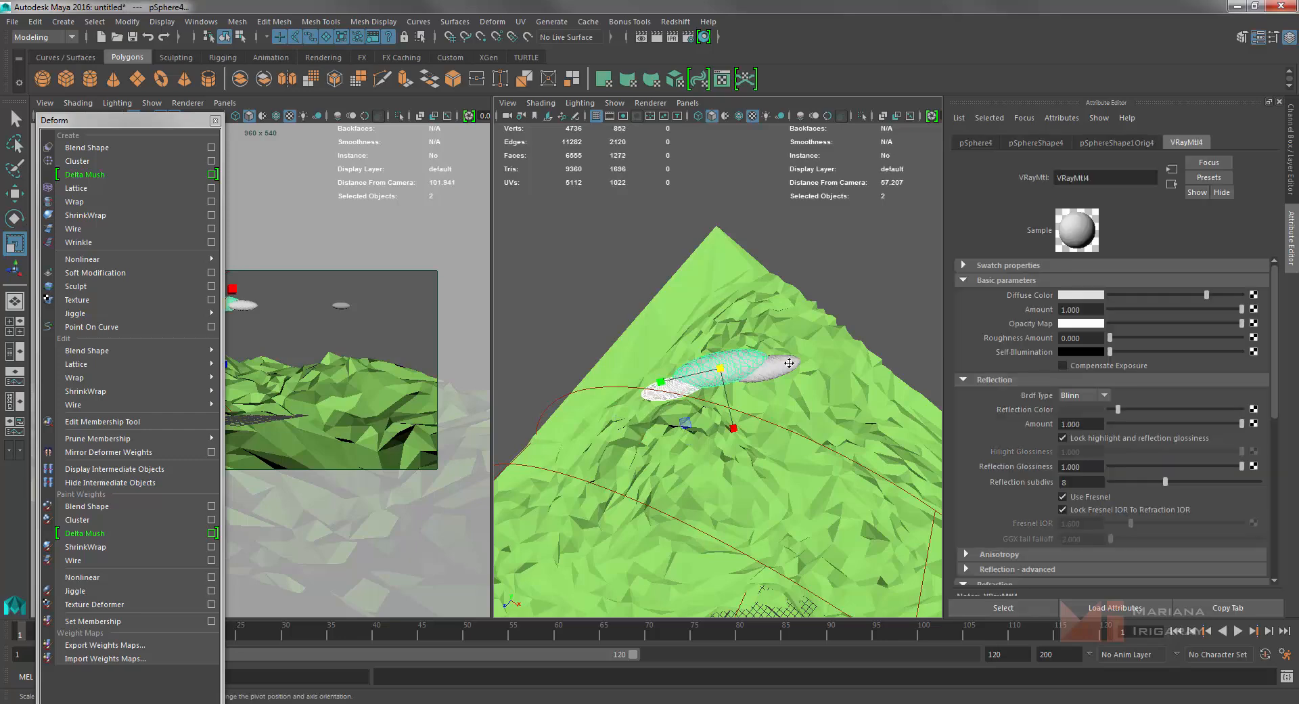
{"action": "key", "text": "w"}
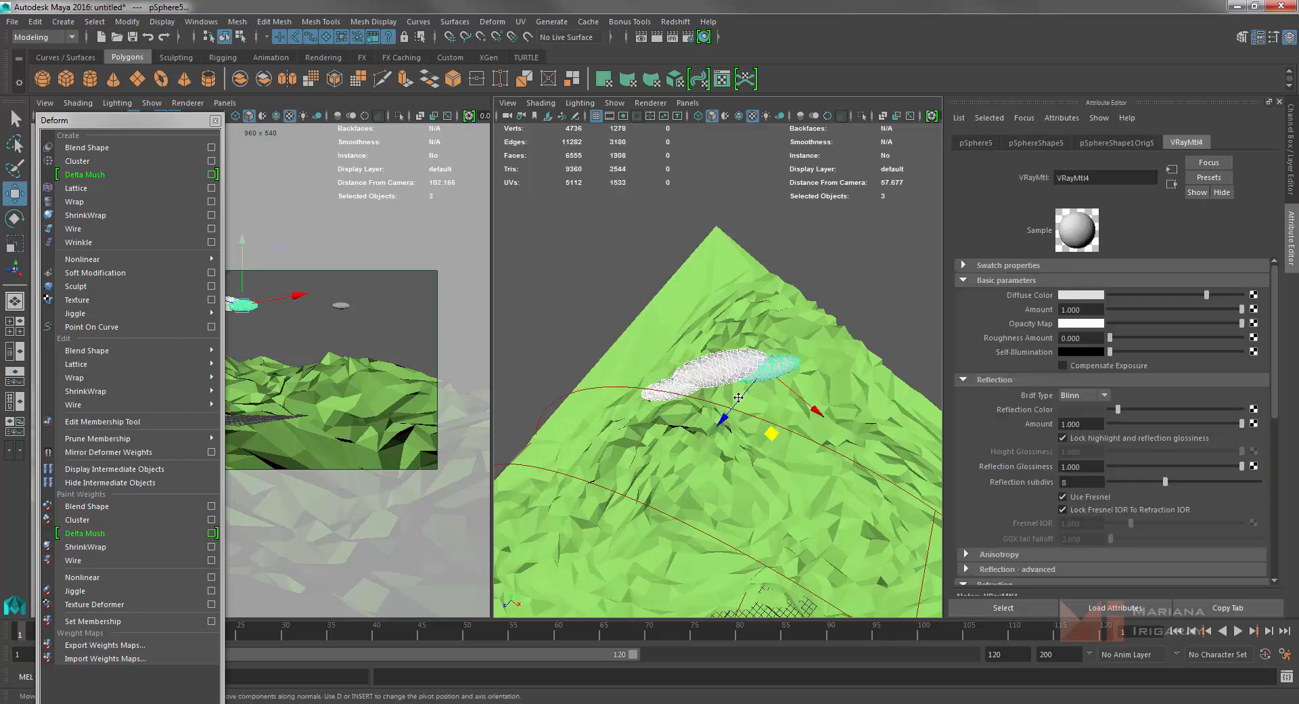
{"action": "left_click_drag", "start_coordinate": [737, 397], "coordinate": [667, 220]}
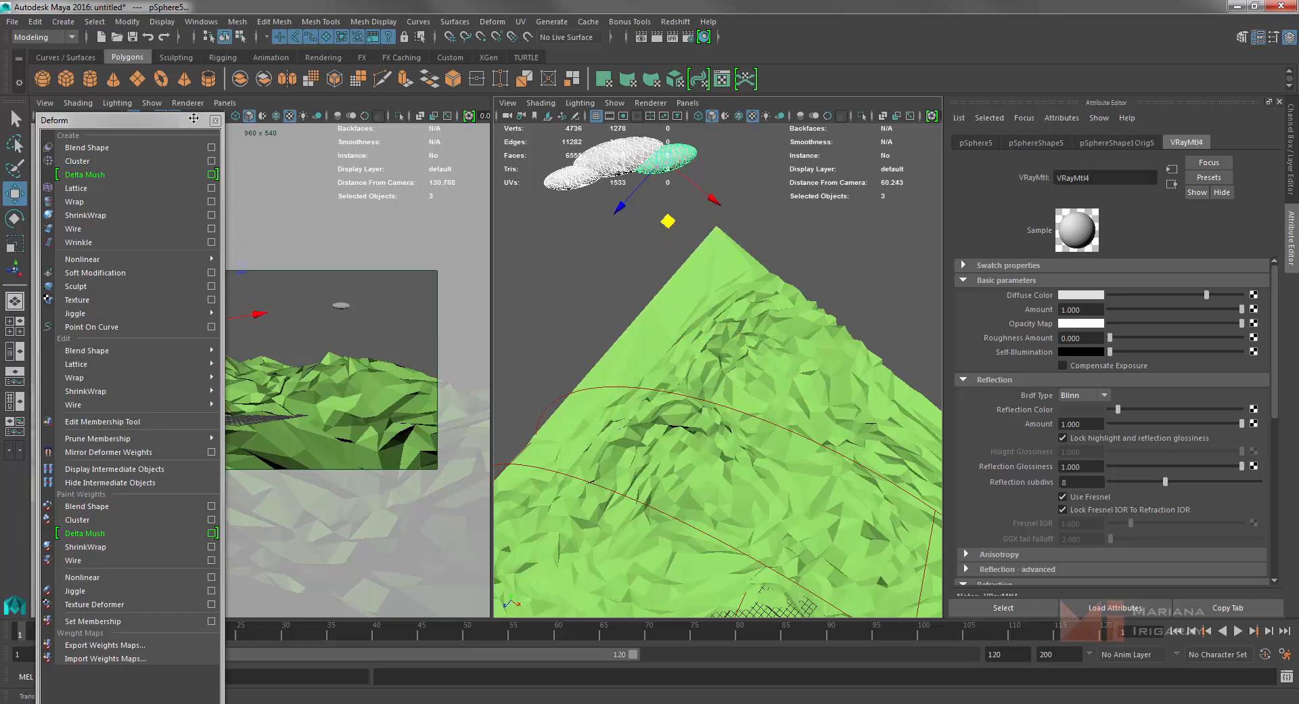
{"action": "left_click", "coordinate": [215, 119]}
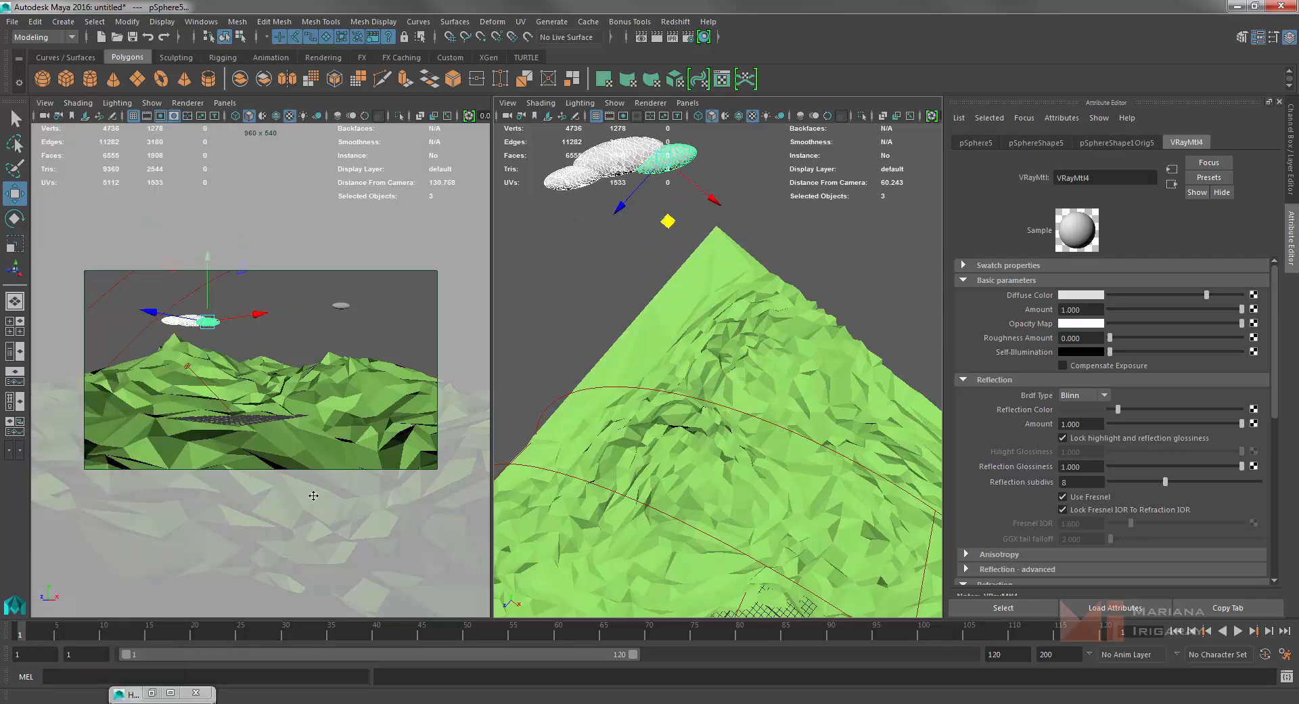
{"action": "left_click_drag", "start_coordinate": [612, 266], "coordinate": [714, 184], "text": "alt"}
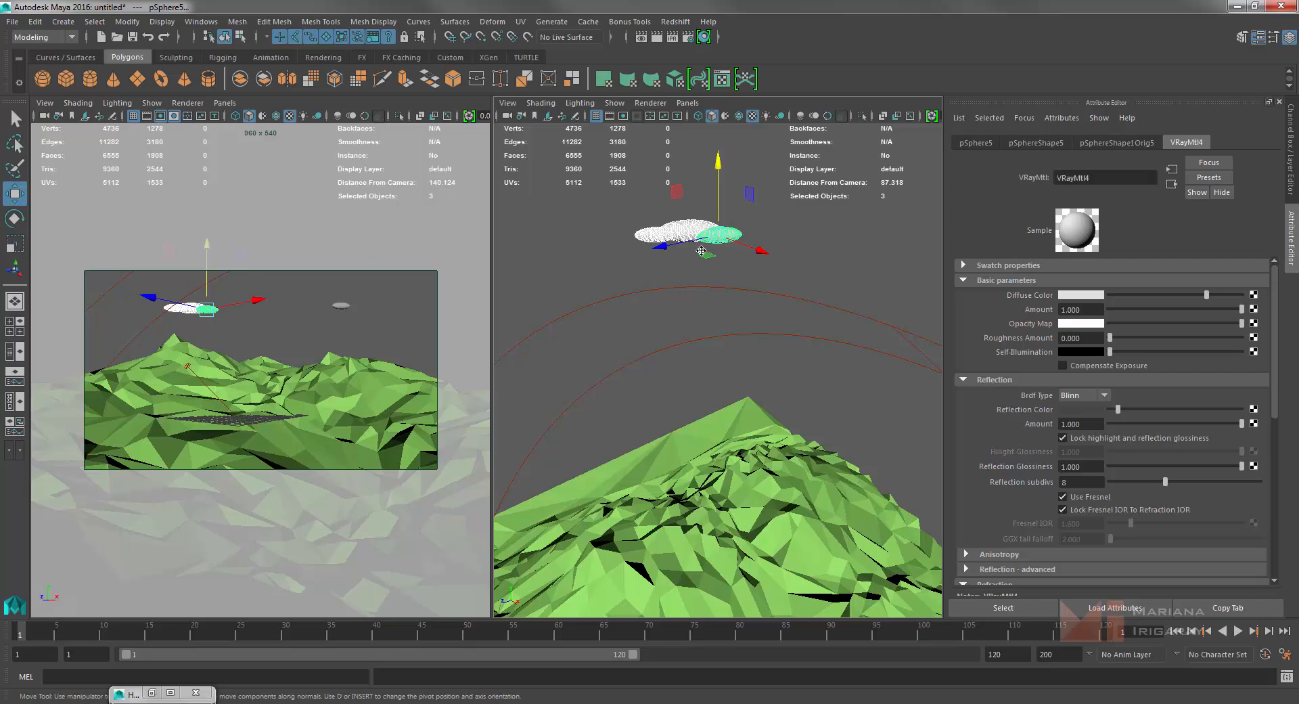
{"action": "left_click_drag", "start_coordinate": [705, 254], "coordinate": [668, 253]}
{"action": "left_click_drag", "start_coordinate": [685, 184], "coordinate": [684, 173]}
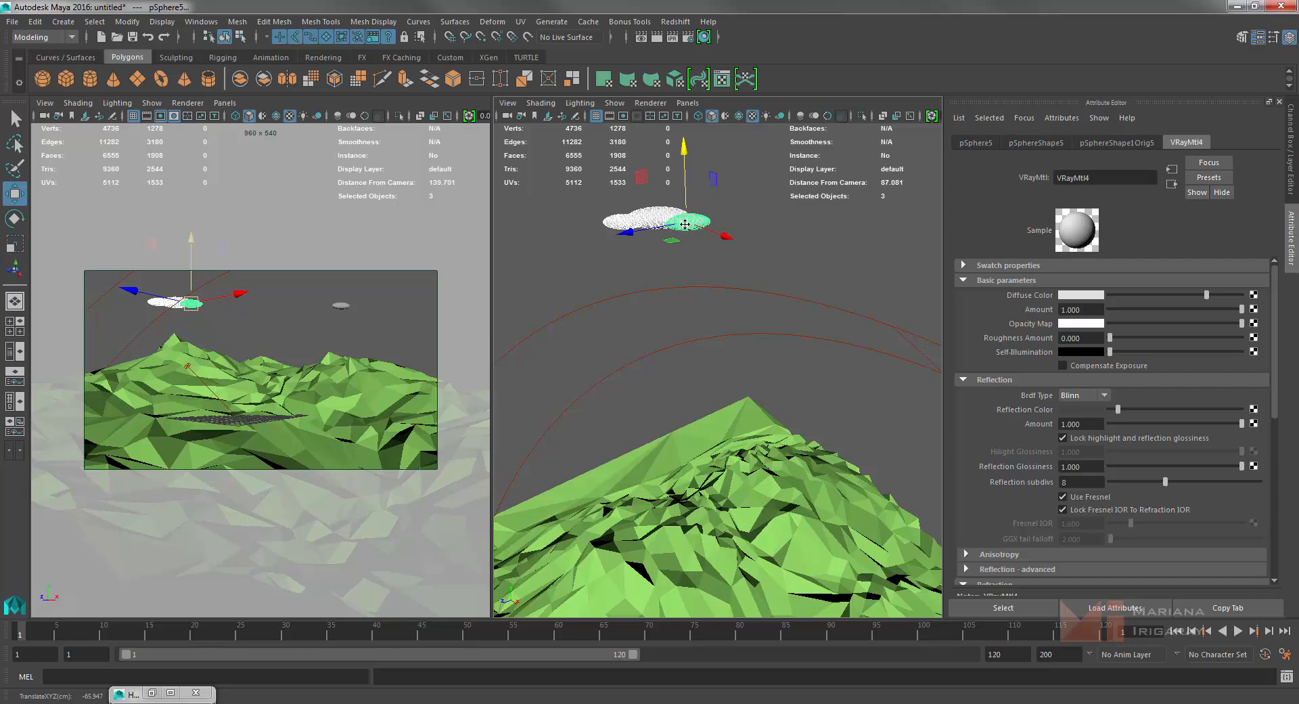
Scale up the three cloud ellipsoids slightly and render the scene to check the cloud.
{"action": "key", "text": "r"}
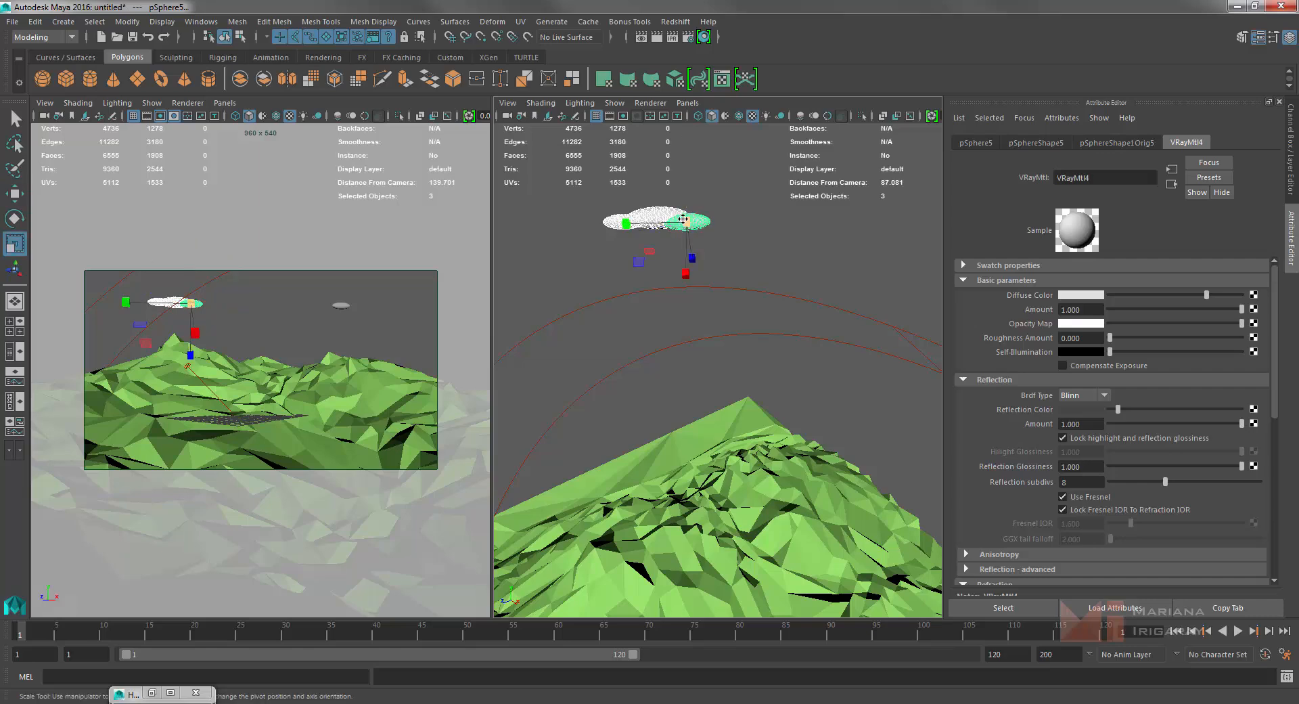
{"action": "left_click_drag", "start_coordinate": [687, 222], "coordinate": [712, 235]}
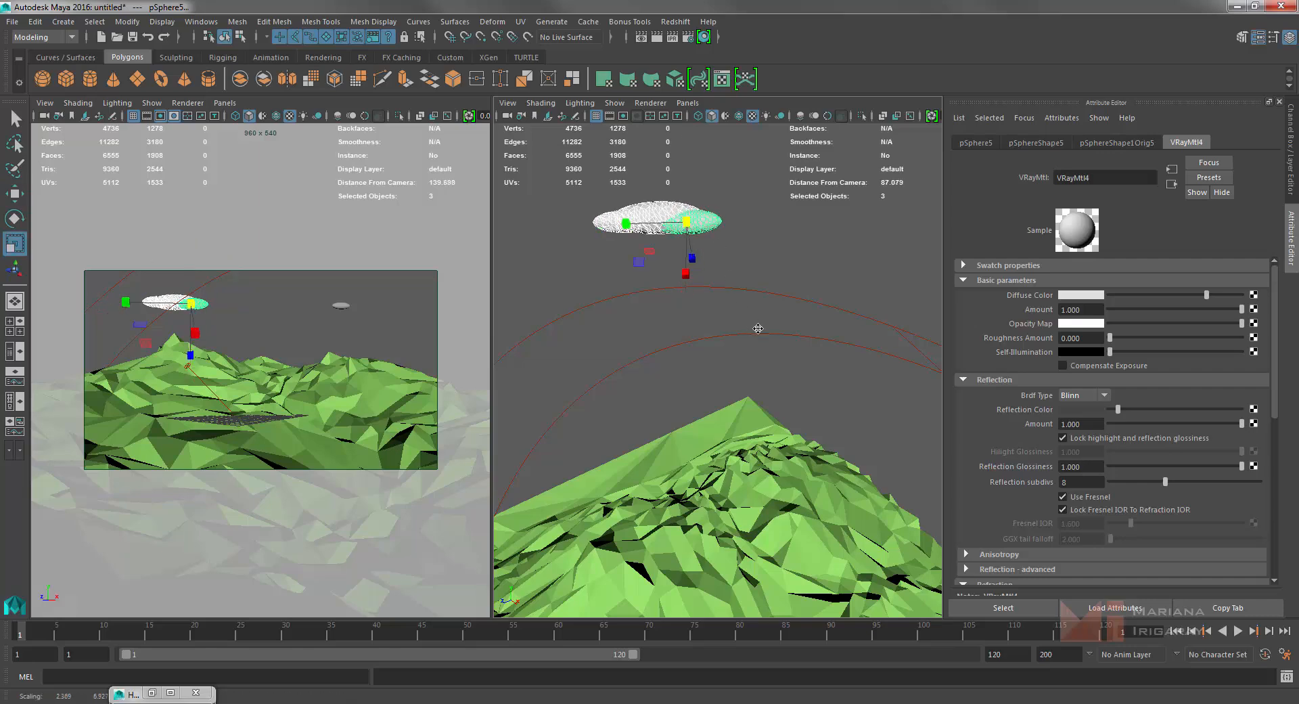
{"action": "left_click", "coordinate": [656, 36]}
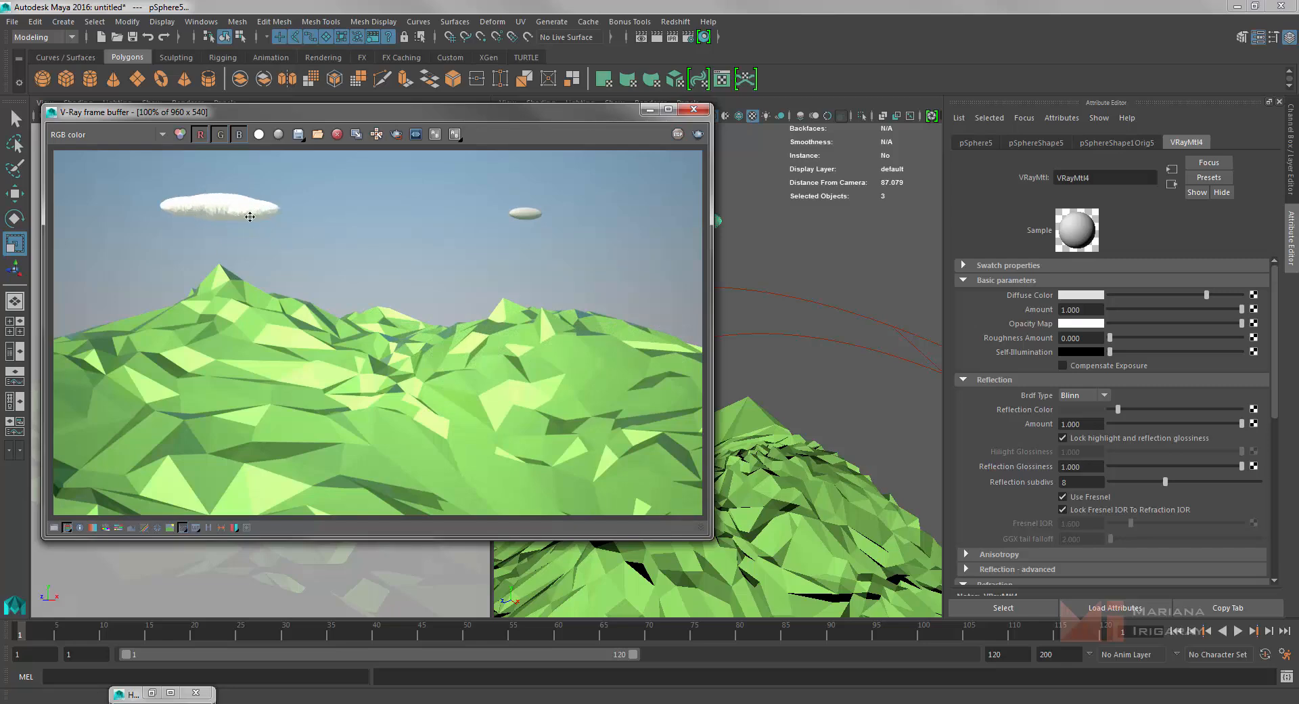
{"action": "left_click", "coordinate": [692, 110]}
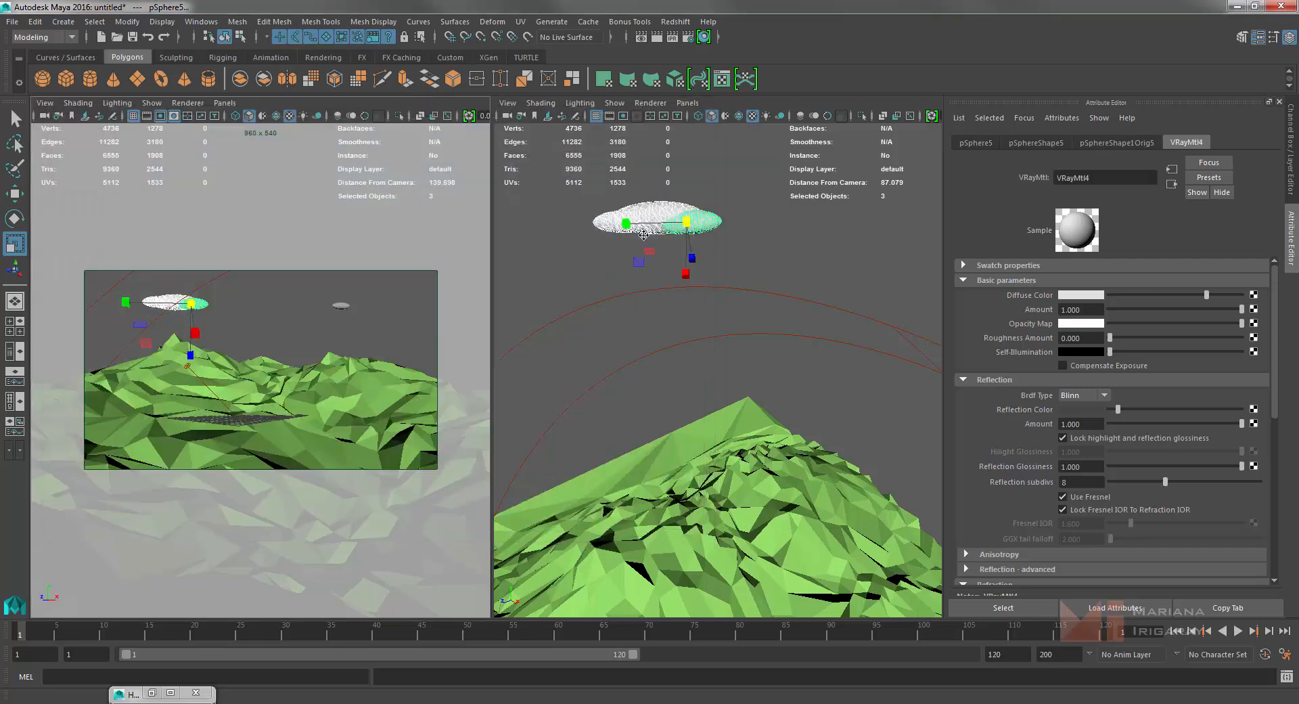
Stretch the separate small flattened ellipsoid beside the cloud along its short axis into a round sphere.
{"action": "left_click", "coordinate": [841, 264]}
{"action": "left_click_drag", "start_coordinate": [841, 264], "coordinate": [692, 277], "text": "alt"}
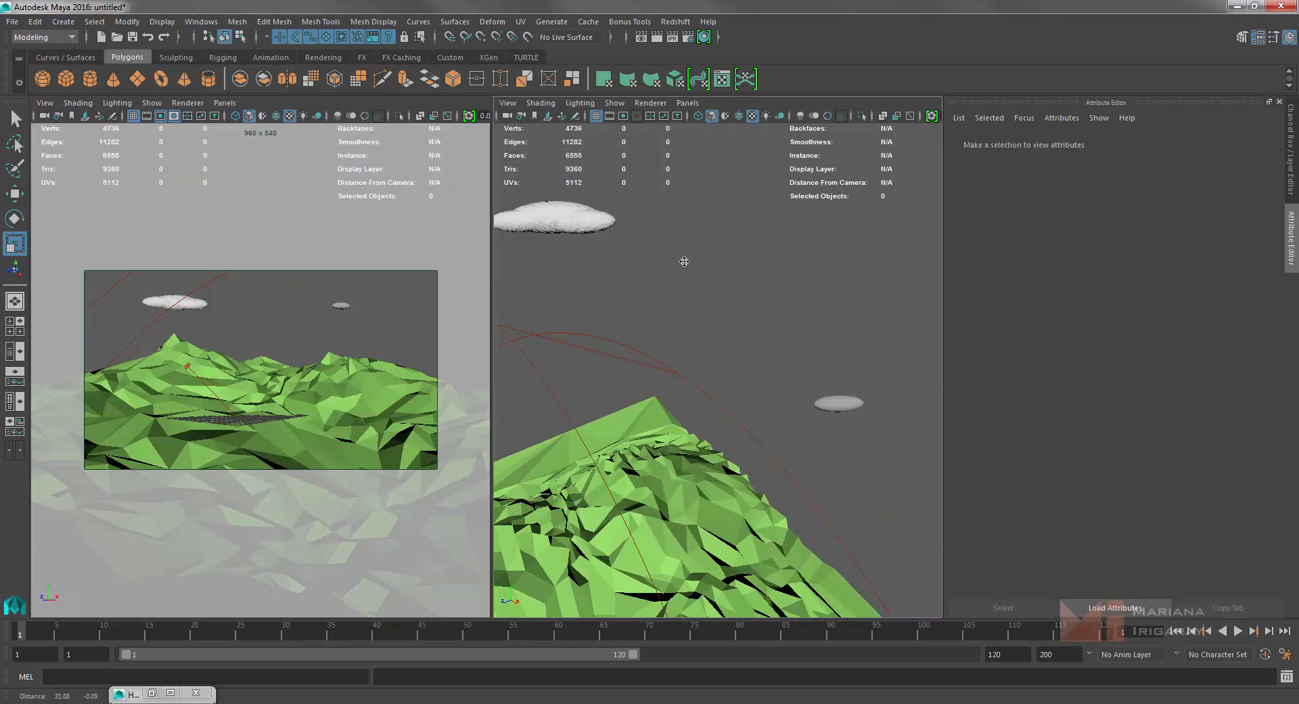
{"action": "left_click", "coordinate": [833, 404]}
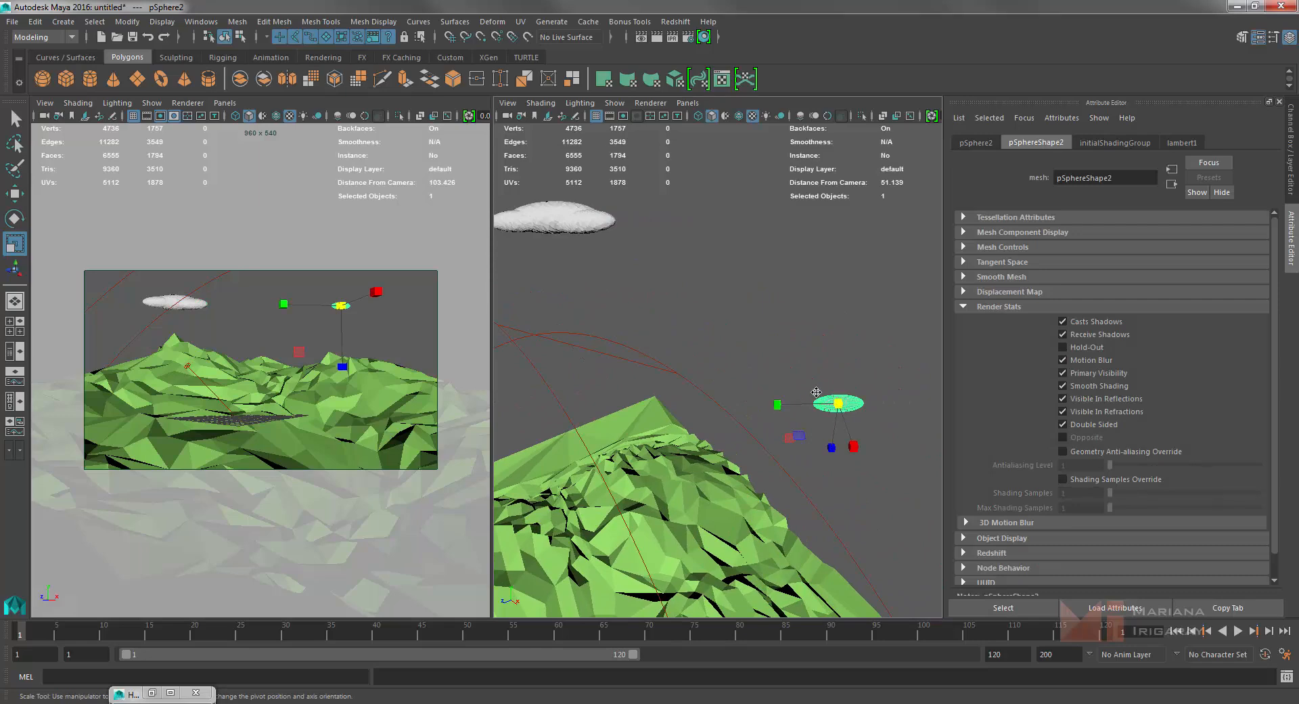
{"action": "left_click_drag", "start_coordinate": [816, 392], "coordinate": [771, 338], "text": "alt"}
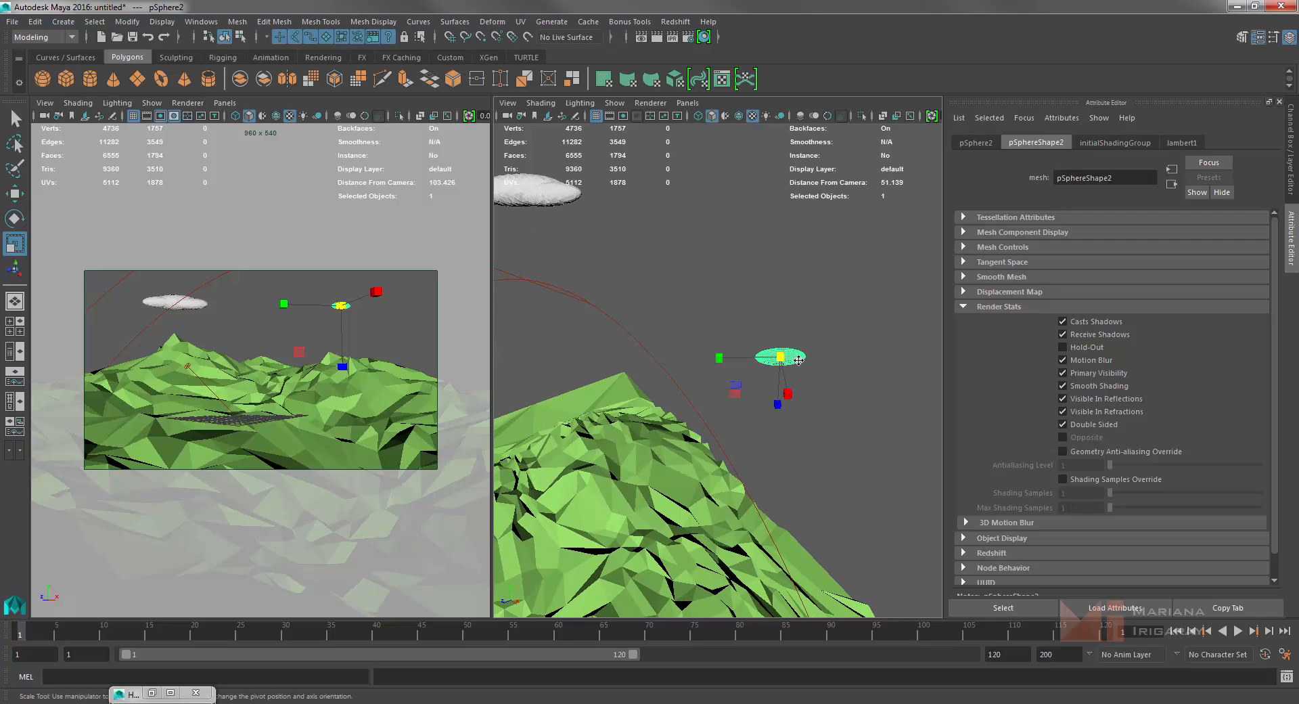
{"action": "left_click_drag", "start_coordinate": [778, 404], "coordinate": [779, 476]}
{"action": "left_click_drag", "start_coordinate": [800, 366], "coordinate": [807, 583], "text": "alt"}
{"action": "left_click_drag", "start_coordinate": [834, 401], "coordinate": [830, 335], "text": "alt"}
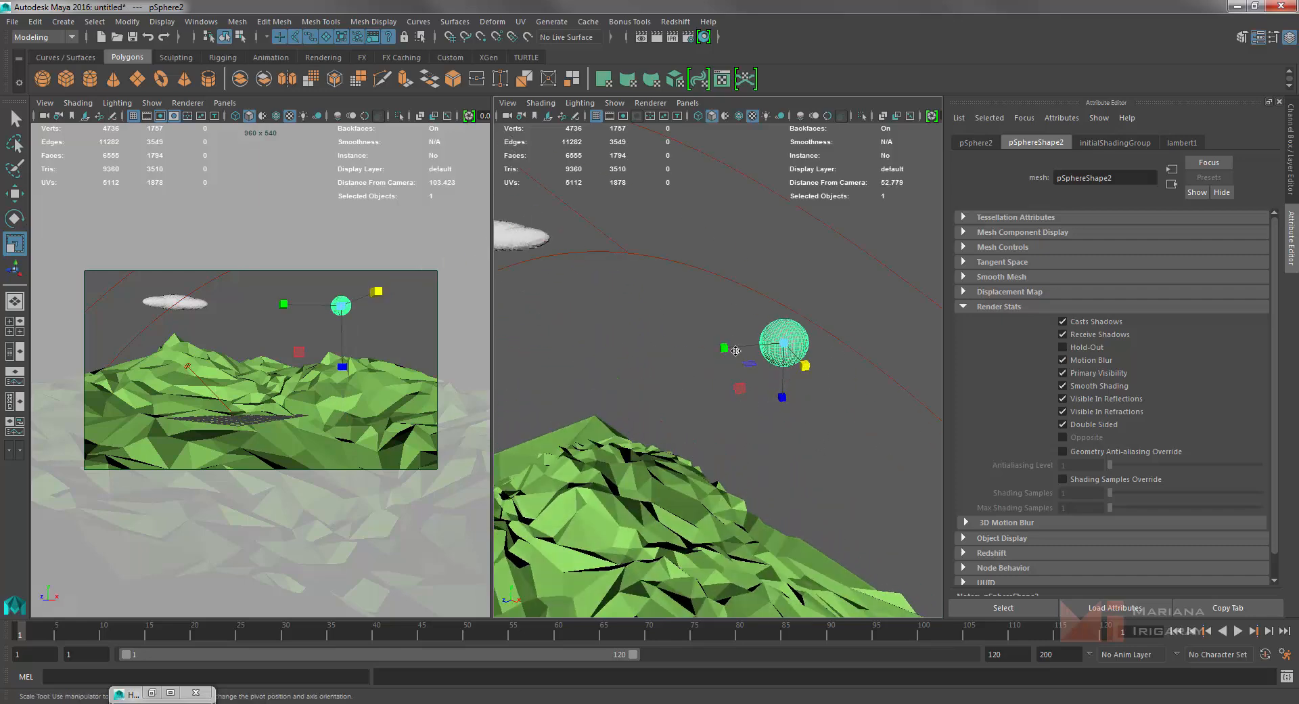
Switch to the Animation menu set and apply a nonlinear Flare deformer to the sphere.
{"action": "left_click", "coordinate": [274, 21]}
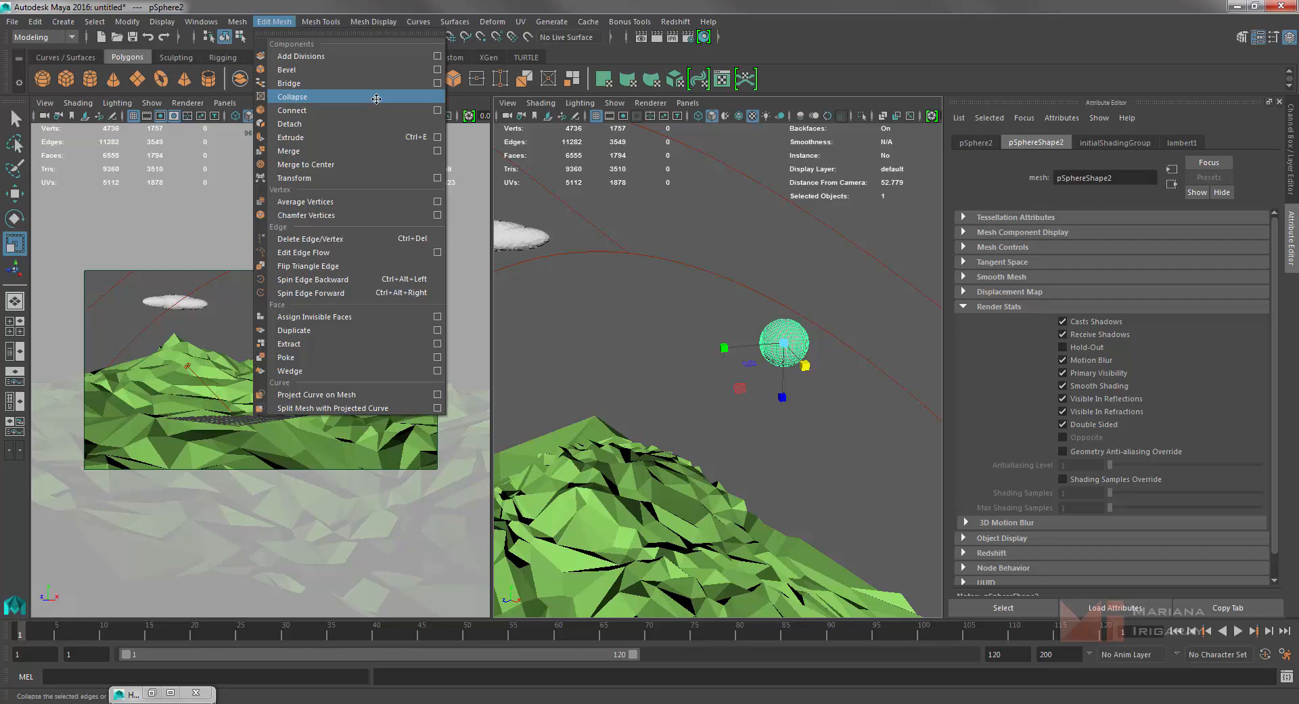
{"action": "left_click", "coordinate": [56, 37]}
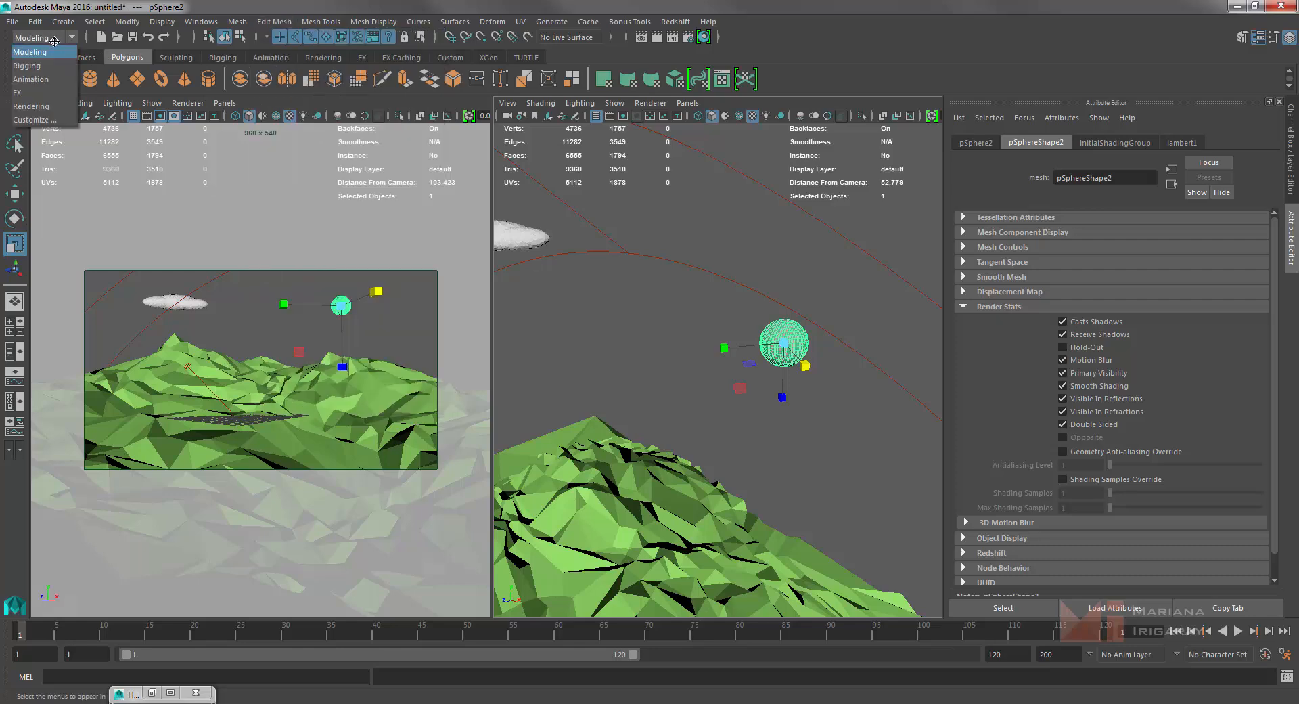
{"action": "left_click", "coordinate": [49, 81]}
{"action": "left_click", "coordinate": [353, 20]}
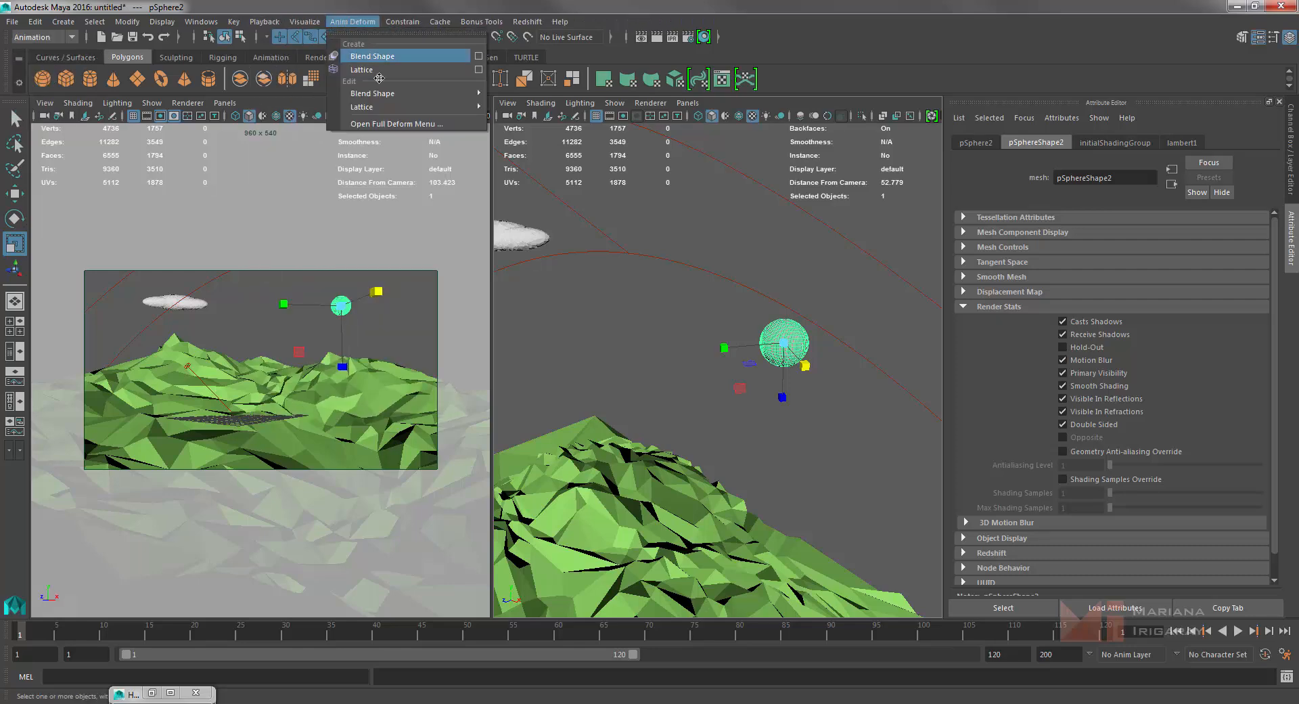
{"action": "left_click", "coordinate": [395, 123]}
{"action": "left_click_drag", "start_coordinate": [421, 117], "coordinate": [71, 53]}
{"action": "mouse_move", "coordinate": [105, 190]}
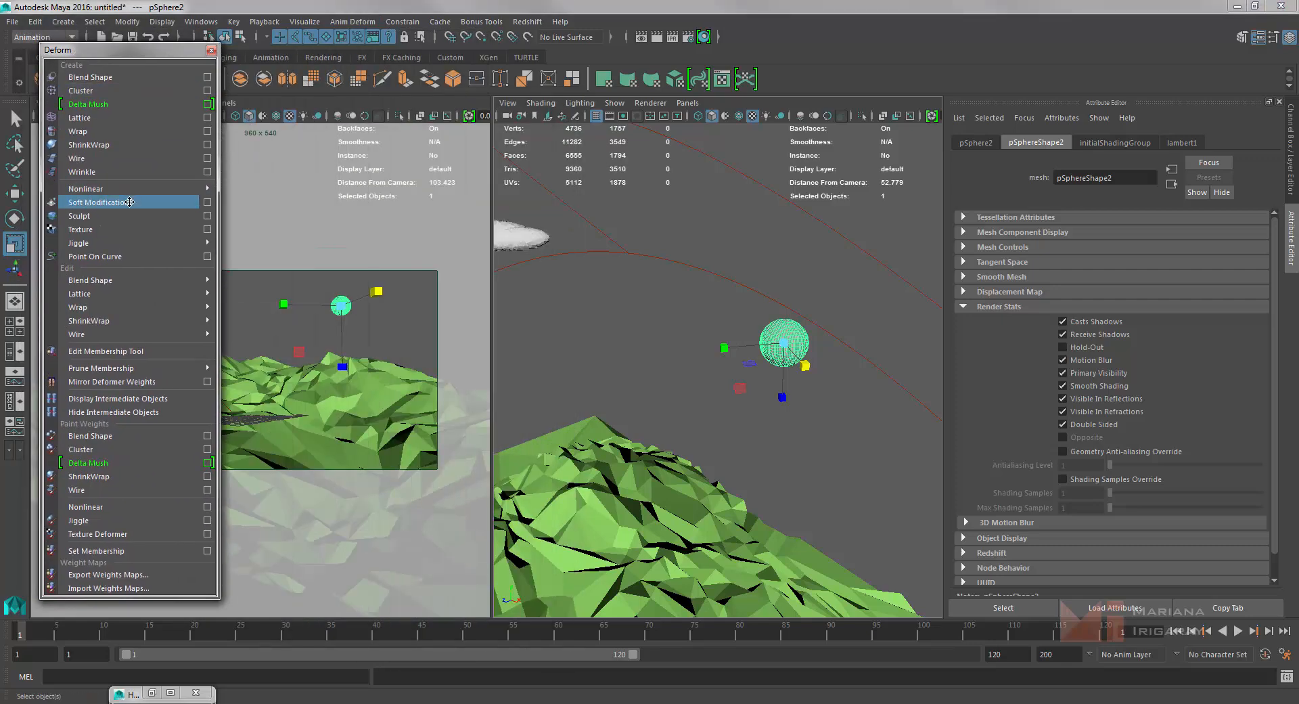
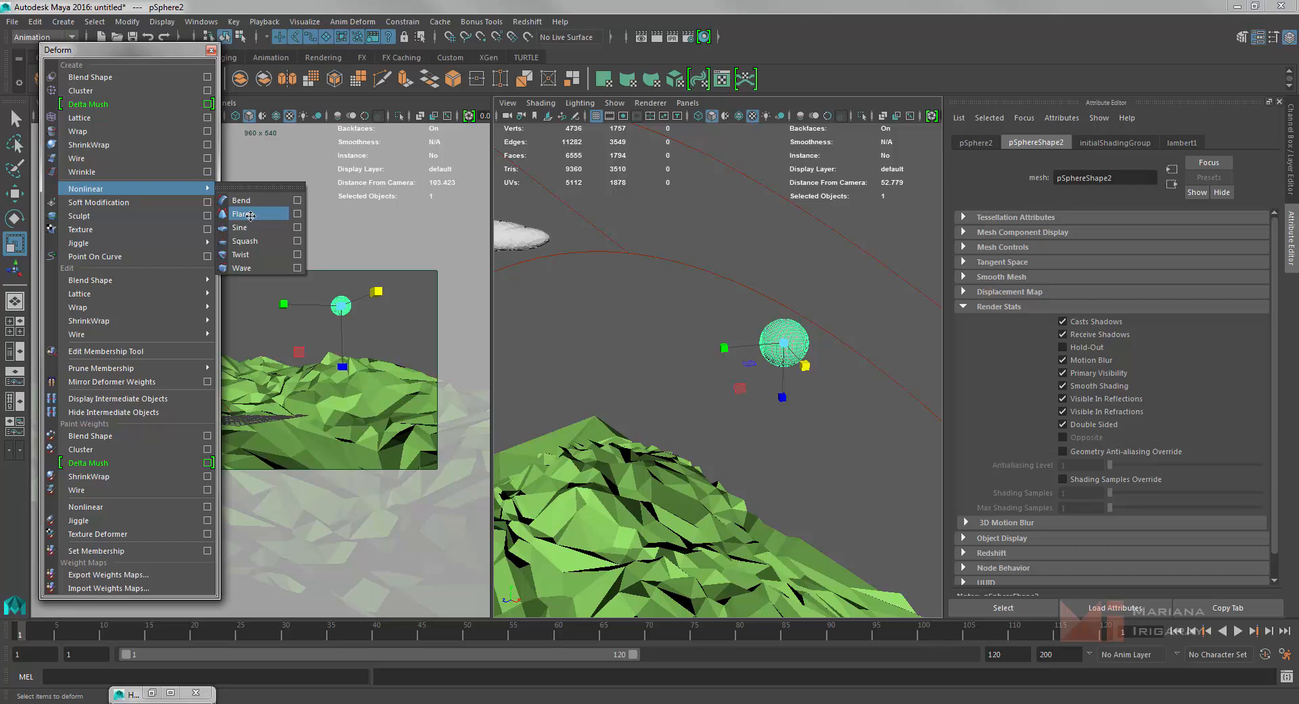
{"action": "left_click", "coordinate": [242, 214]}
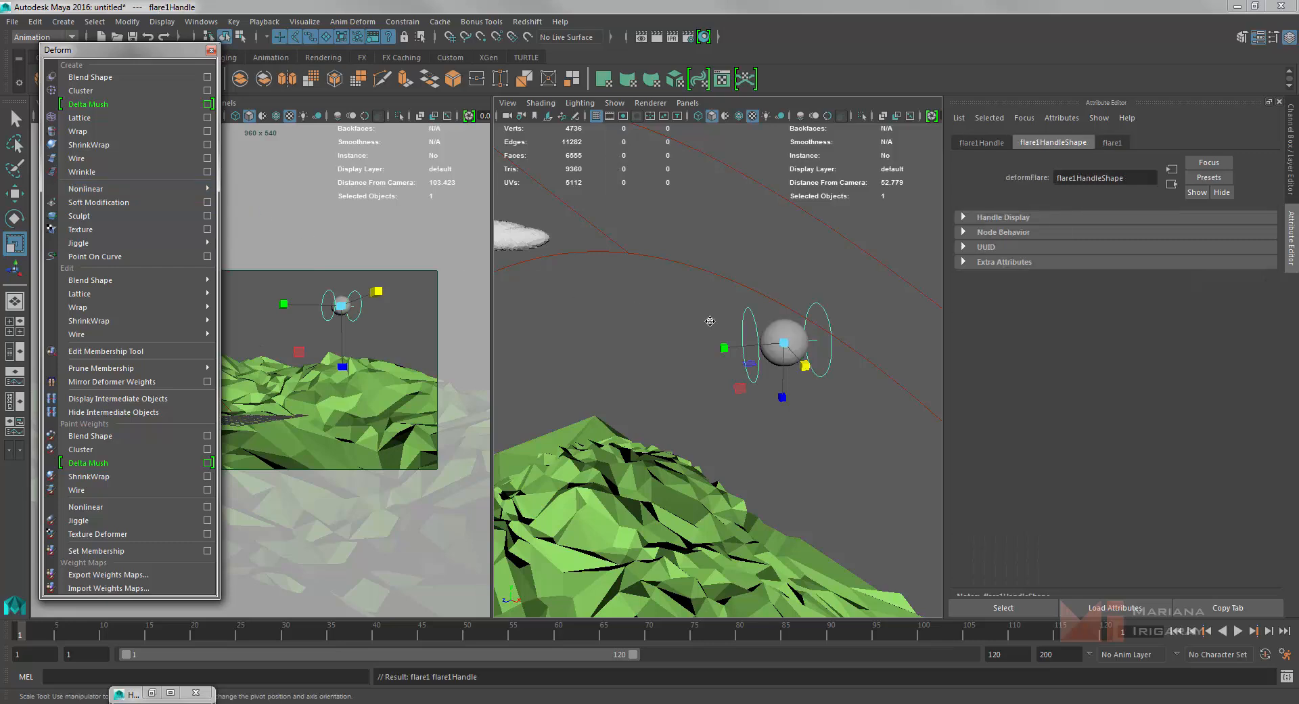
Shape the sphere into a teardrop with Flare High Bound 0.815, Start Flare X 0.086 and Start Flare Z 0.043.
{"action": "left_click", "coordinate": [1113, 143]}
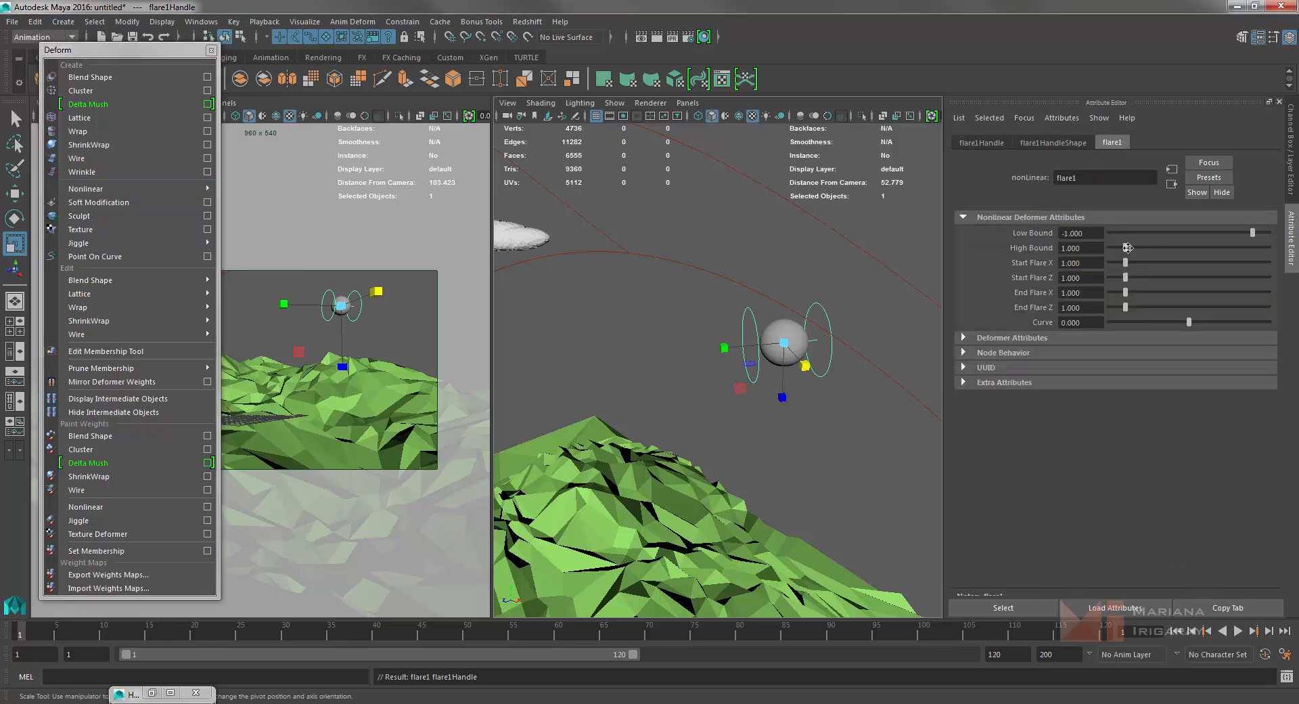
{"action": "left_click_drag", "start_coordinate": [1127, 247], "coordinate": [1110, 274]}
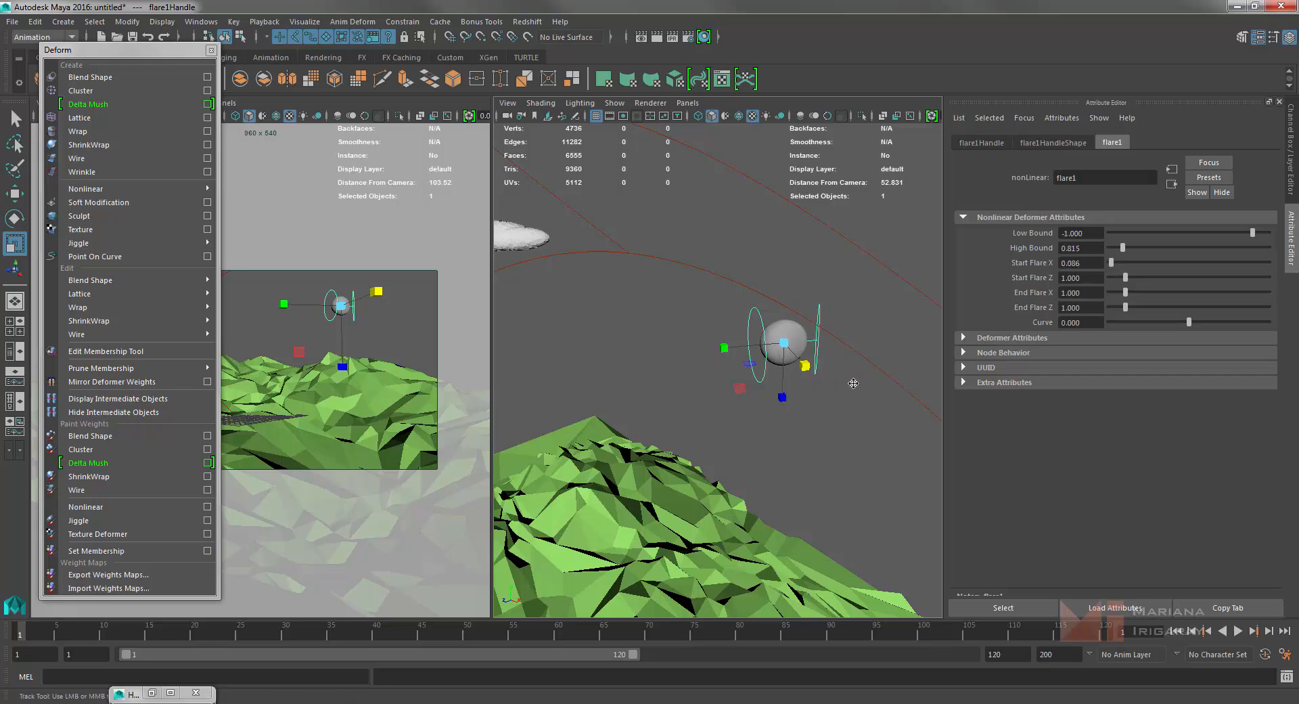
{"action": "left_click_drag", "start_coordinate": [854, 381], "coordinate": [754, 402], "text": "alt"}
{"action": "scroll", "coordinate": [699, 356], "scroll_direction": "up", "scroll_amount": 5}
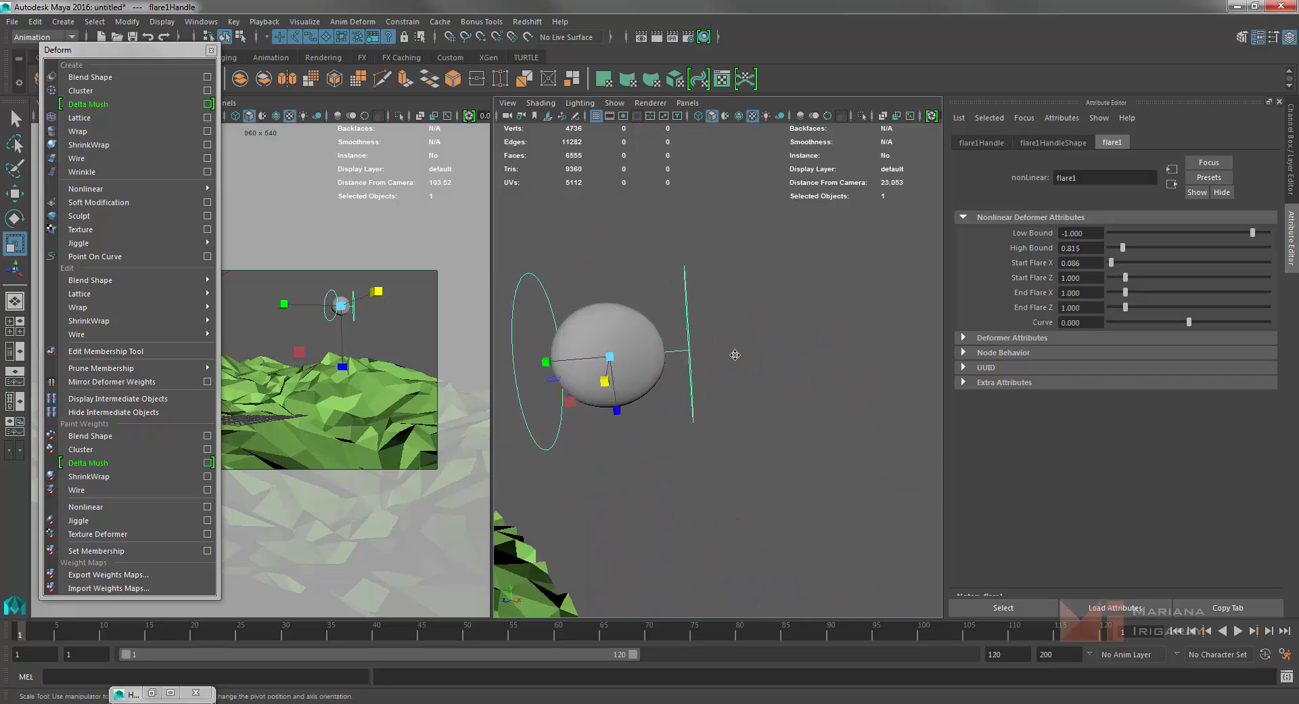
{"action": "left_click_drag", "start_coordinate": [1127, 276], "coordinate": [1109, 281]}
{"action": "left_click_drag", "start_coordinate": [873, 361], "coordinate": [809, 374], "text": "alt"}
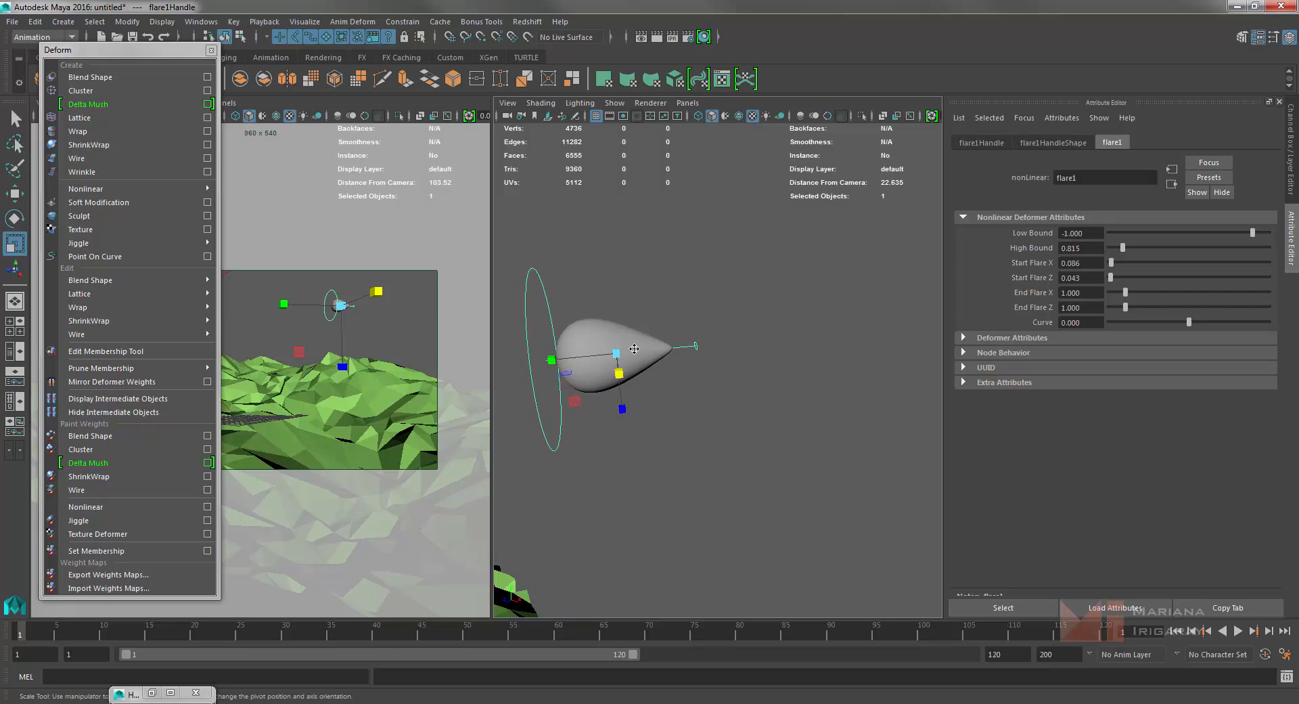
{"action": "key", "text": "ctrl+d"}
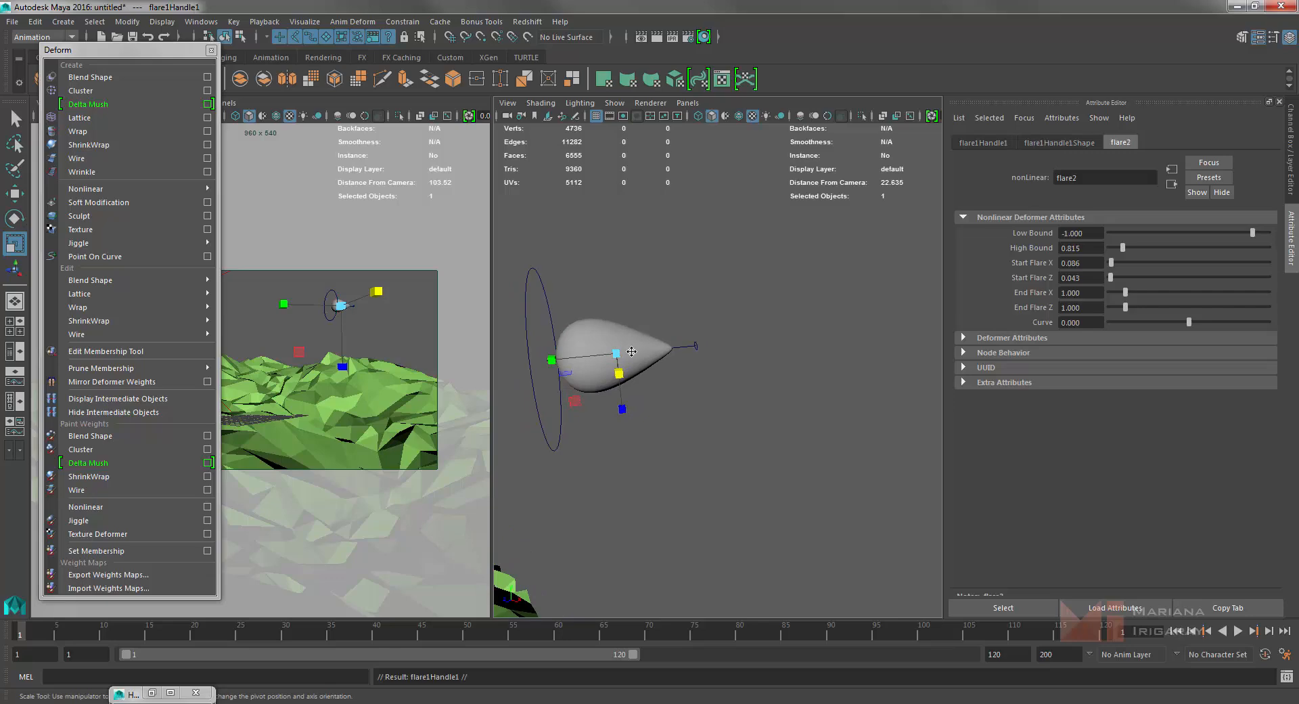
{"action": "key", "text": "w"}
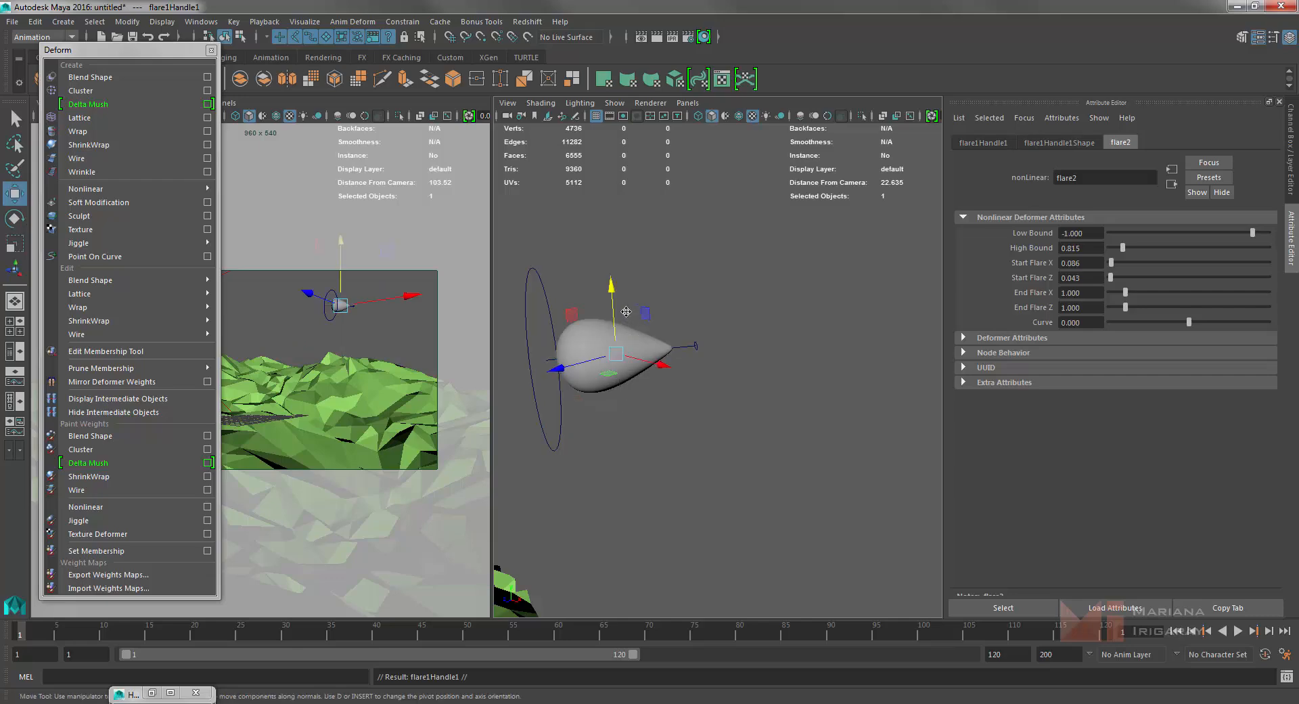
{"action": "left_click_drag", "start_coordinate": [614, 310], "coordinate": [610, 219]}
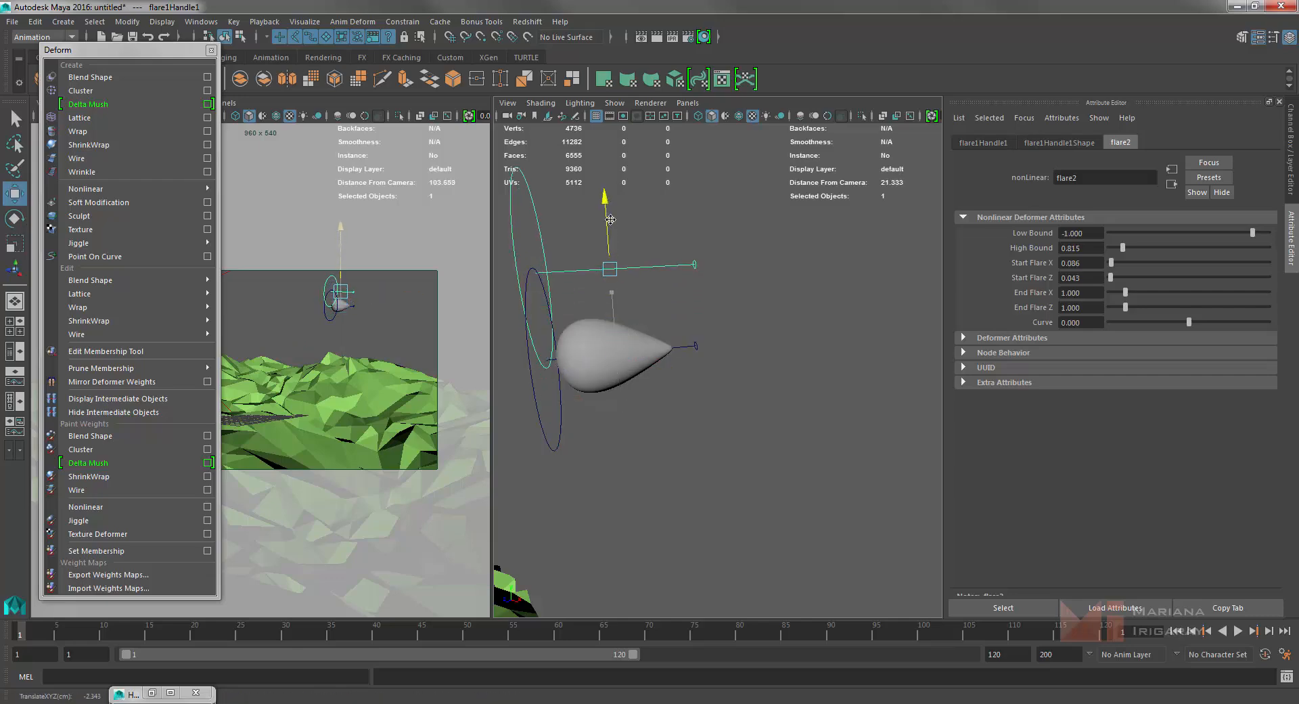
{"action": "key", "text": "Delete"}
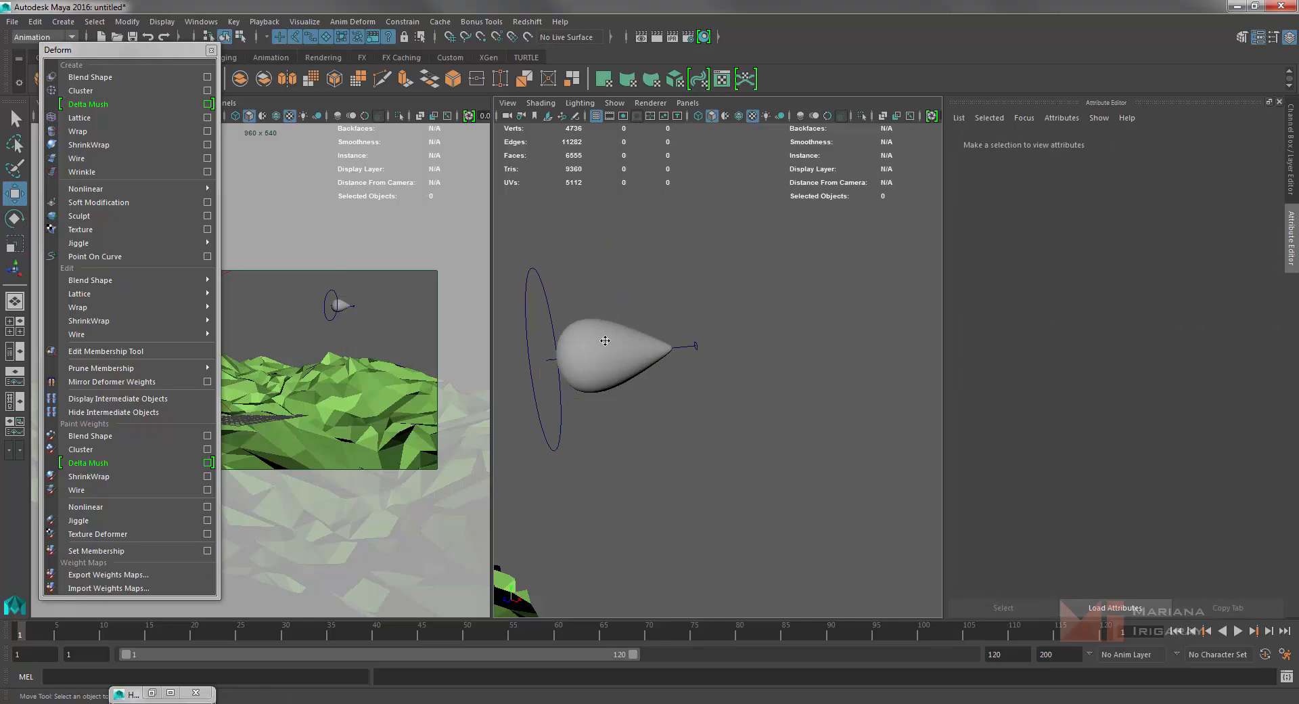
Duplicate the teardrop mesh, move the copy above the original, and delete the original with its flare handle.
{"action": "left_click", "coordinate": [605, 340]}
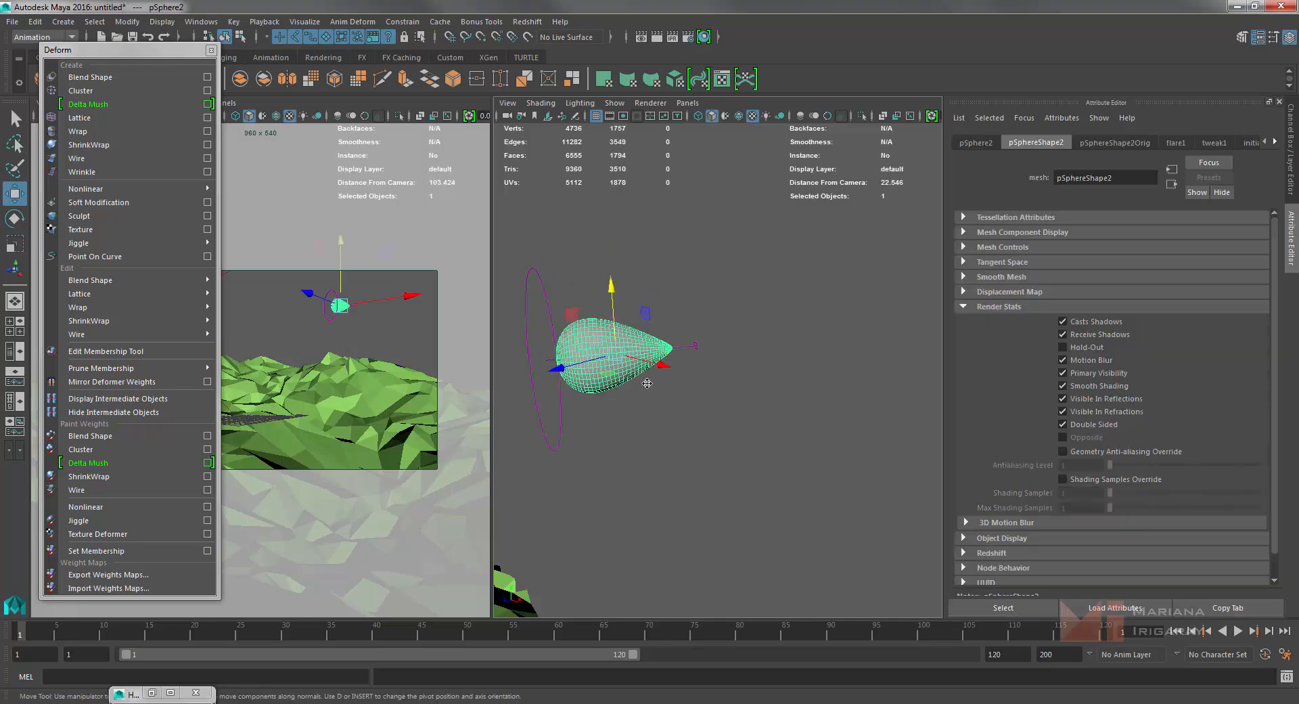
{"action": "key", "text": "ctrl+d"}
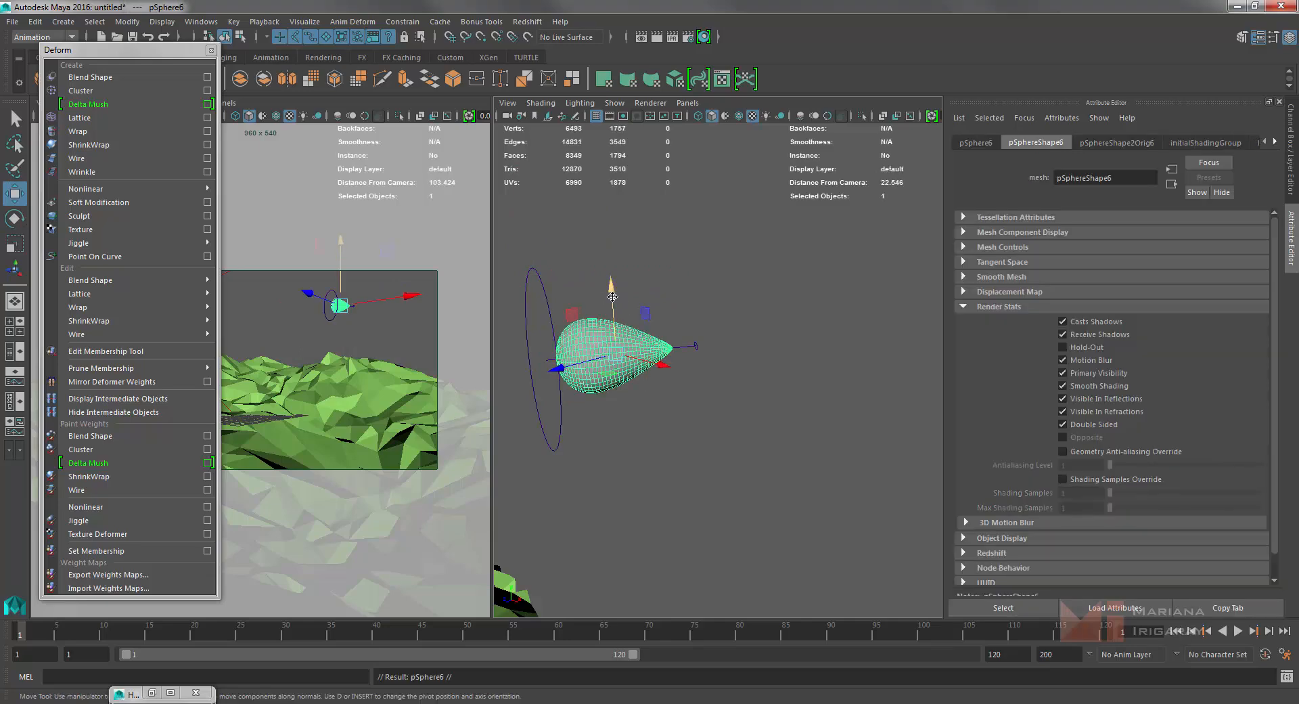
{"action": "left_click_drag", "start_coordinate": [613, 297], "coordinate": [609, 202]}
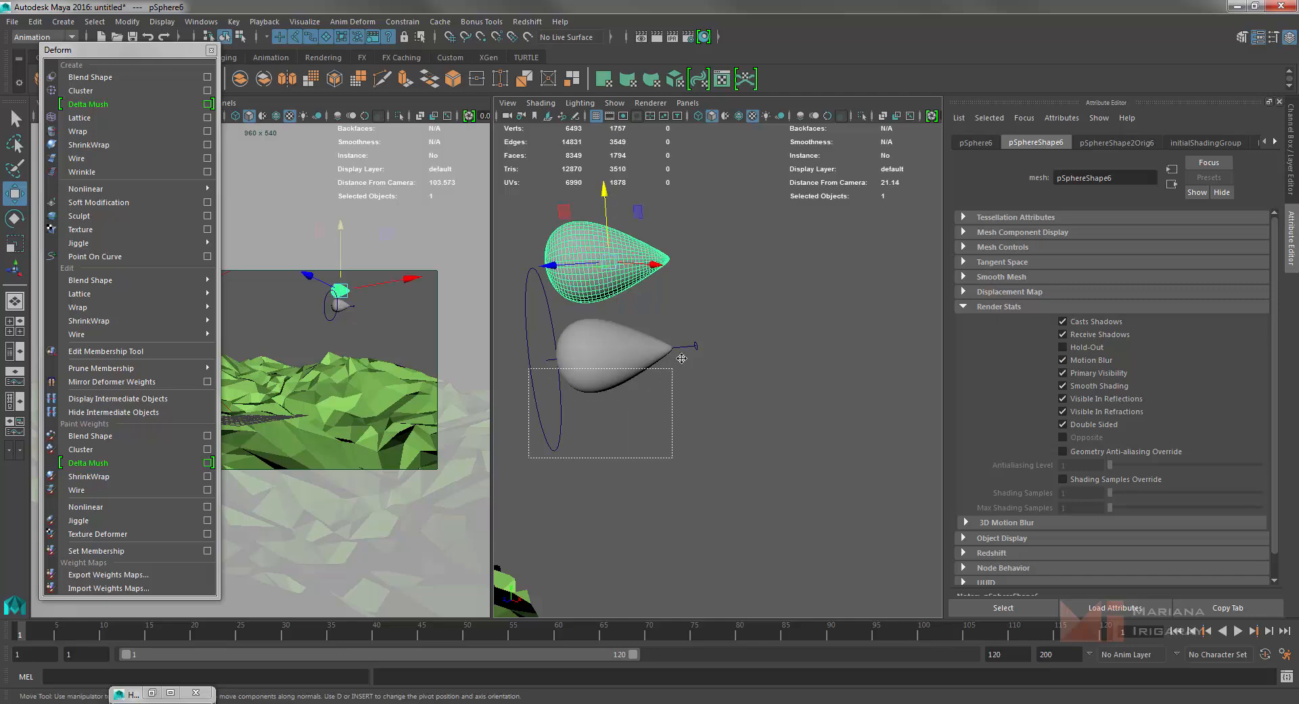
{"action": "left_click_drag", "start_coordinate": [682, 358], "coordinate": [695, 381]}
{"action": "key", "text": "Delete"}
Rotate the teardrop copy upright so that its tip points upward.
{"action": "left_click", "coordinate": [645, 260]}
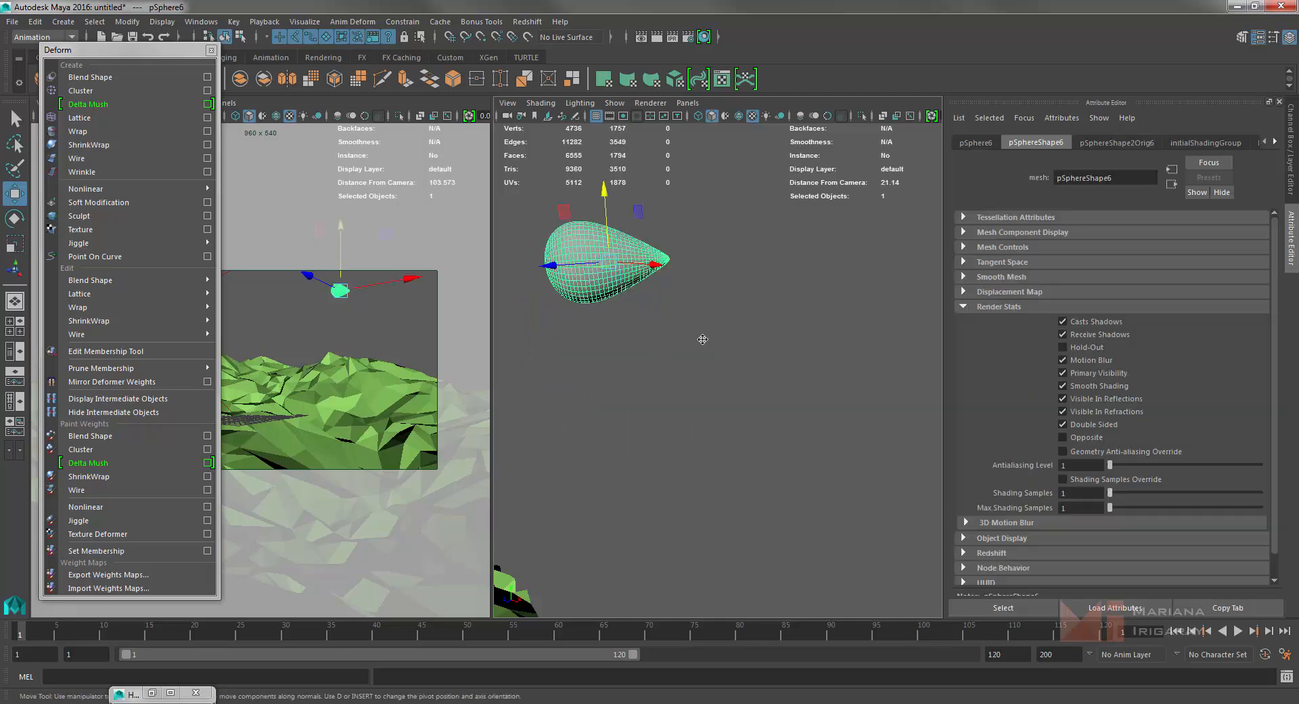
{"action": "key", "text": "e"}
{"action": "left_click_drag", "start_coordinate": [645, 259], "coordinate": [524, 178]}
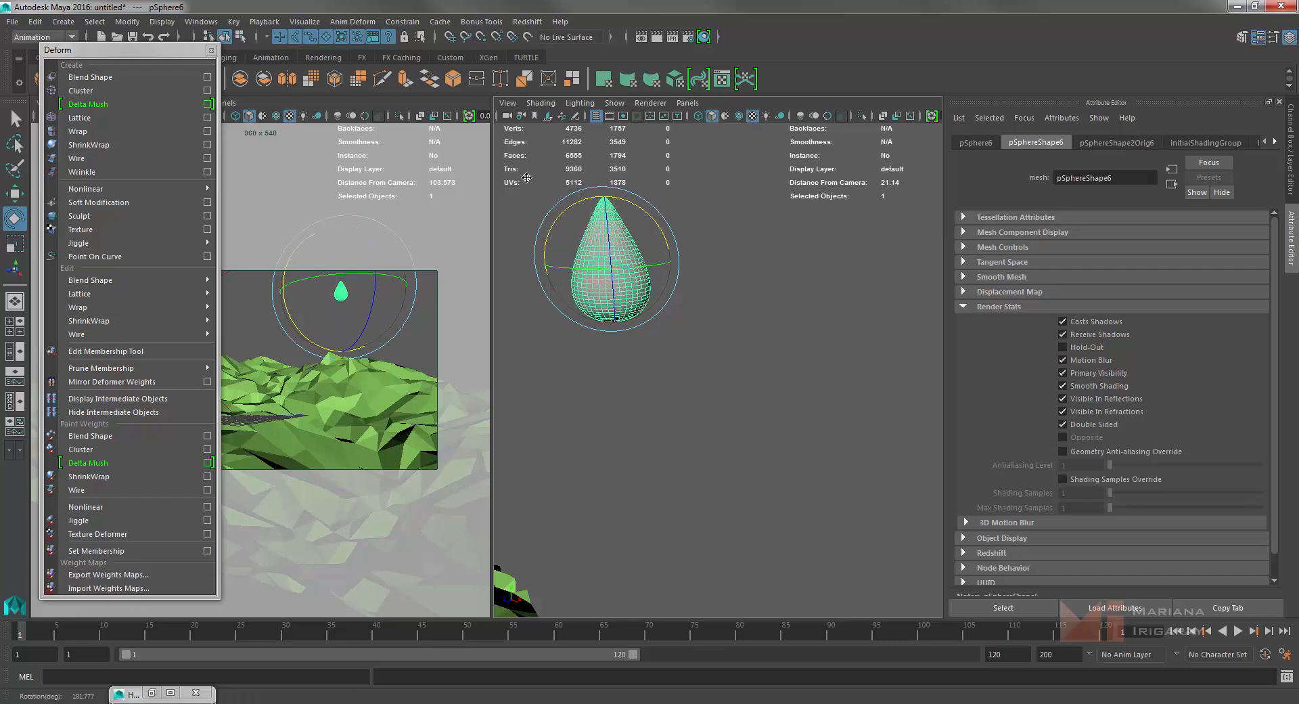
{"action": "scroll", "coordinate": [679, 396], "scroll_direction": "down", "scroll_amount": 6}
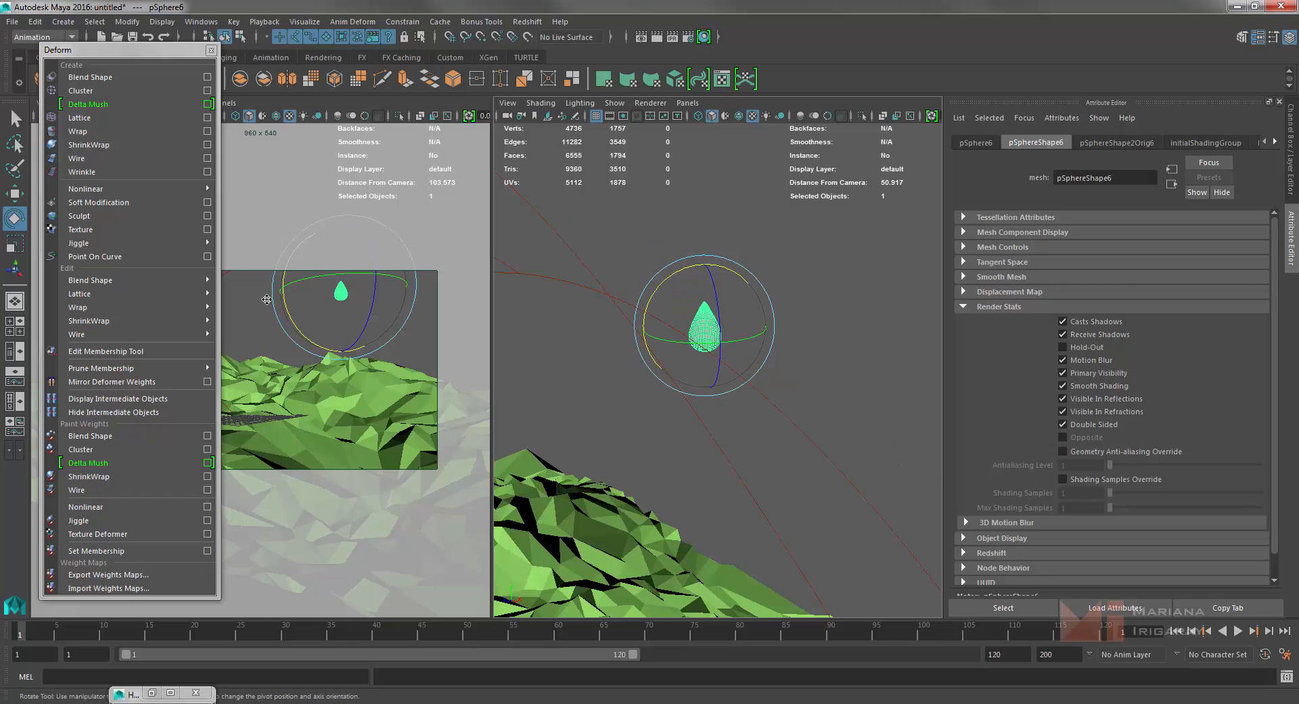
Try a nonlinear Wave deformer on the teardrop, adjusting its amplitude, wavelength, offset, dropoff and radii, and delete its handle.
{"action": "mouse_move", "coordinate": [87, 192]}
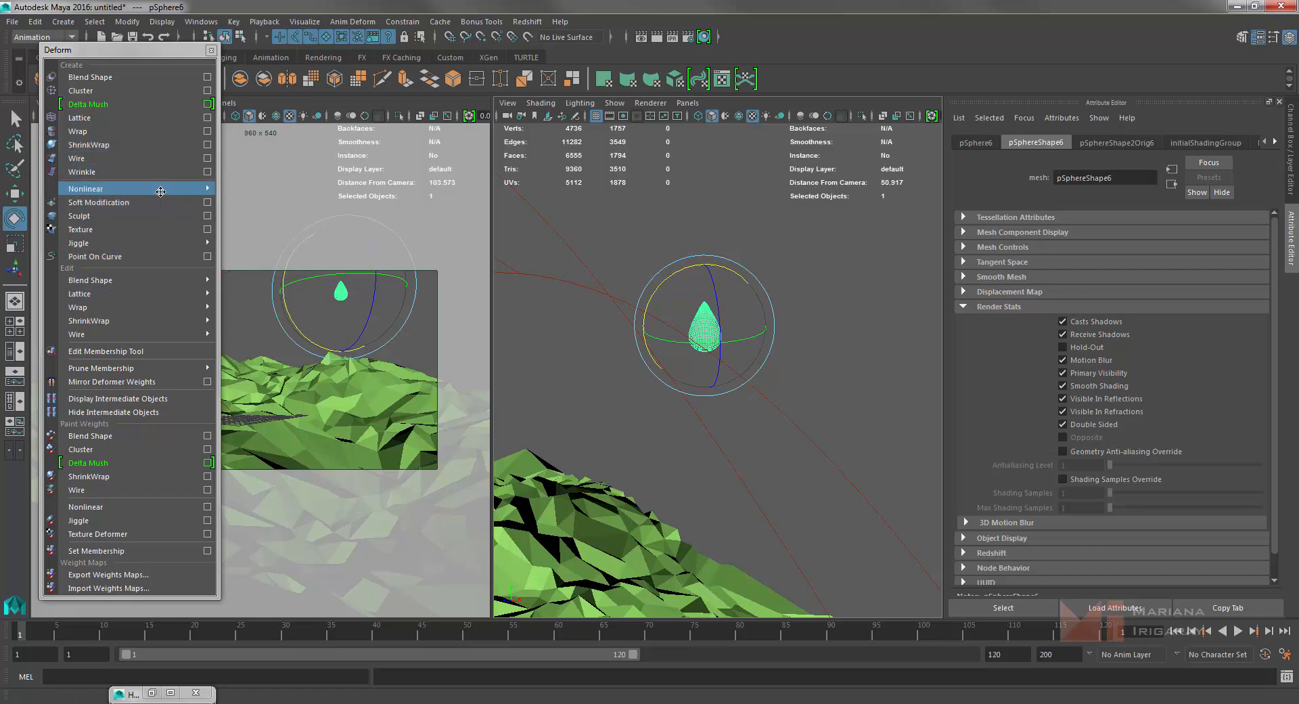
{"action": "mouse_move", "coordinate": [162, 189]}
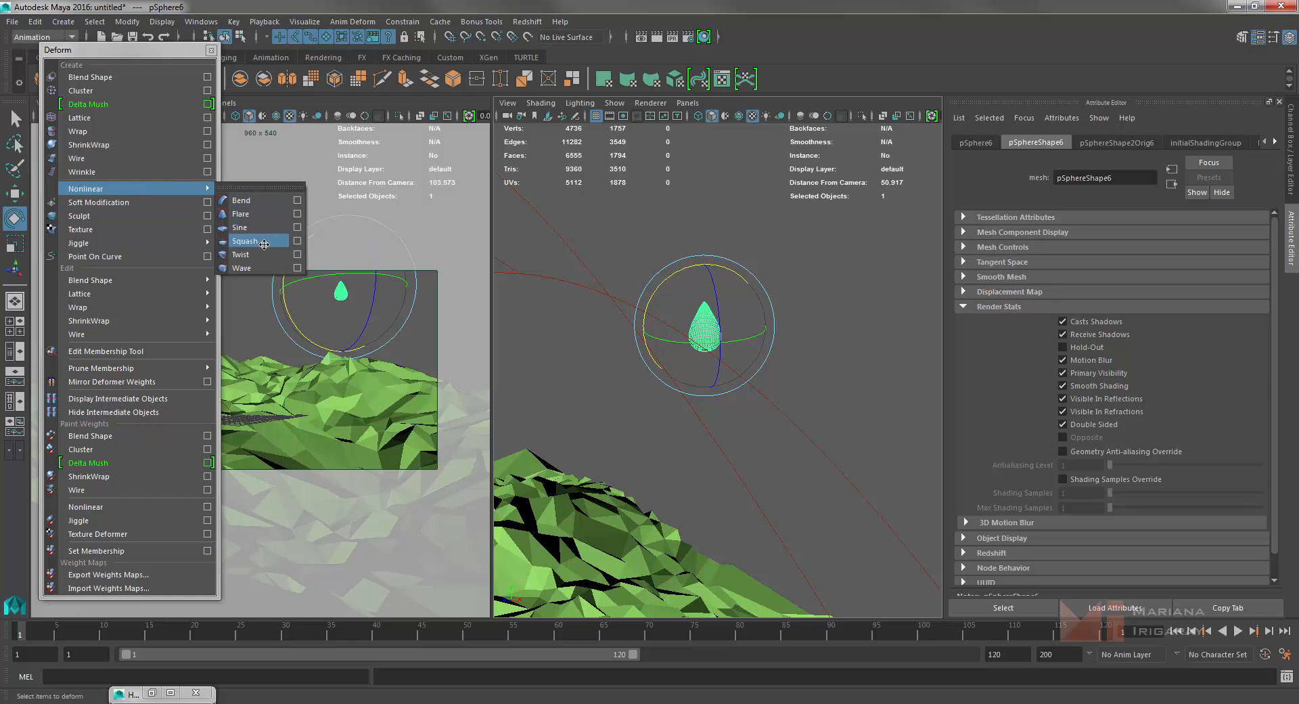
{"action": "left_click", "coordinate": [261, 266]}
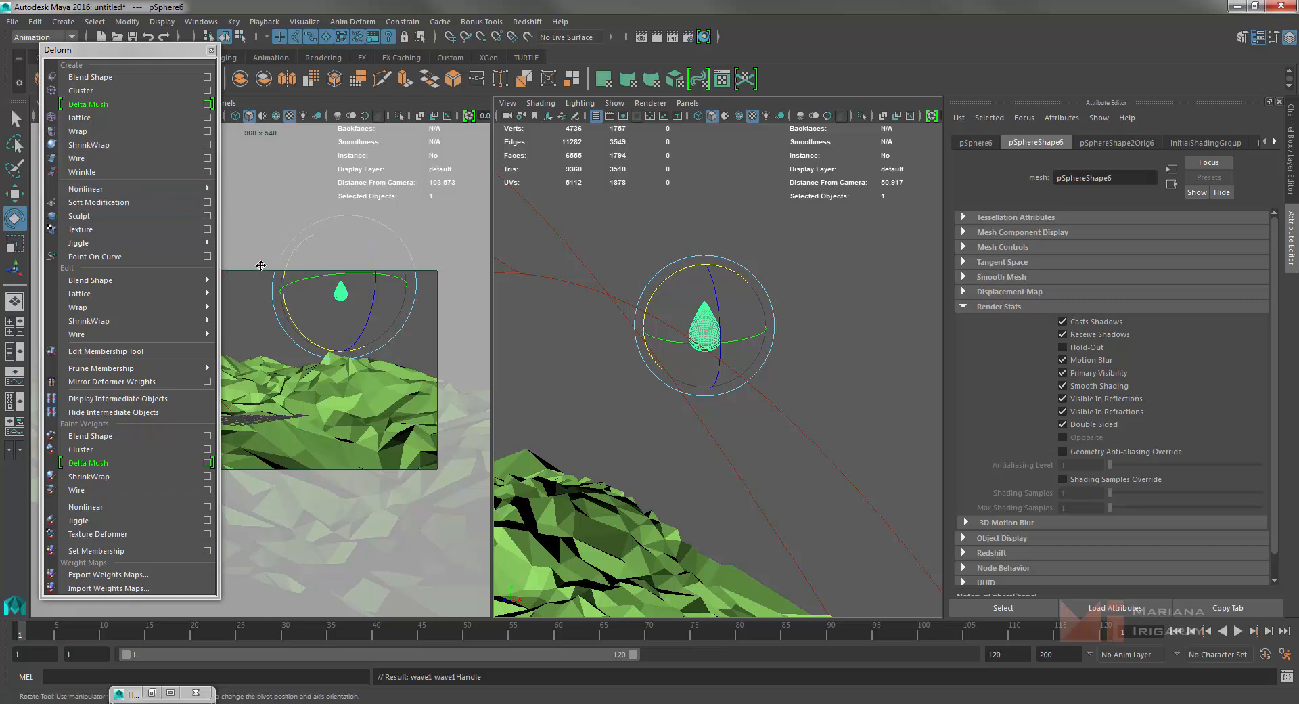
{"action": "left_click", "coordinate": [1115, 140]}
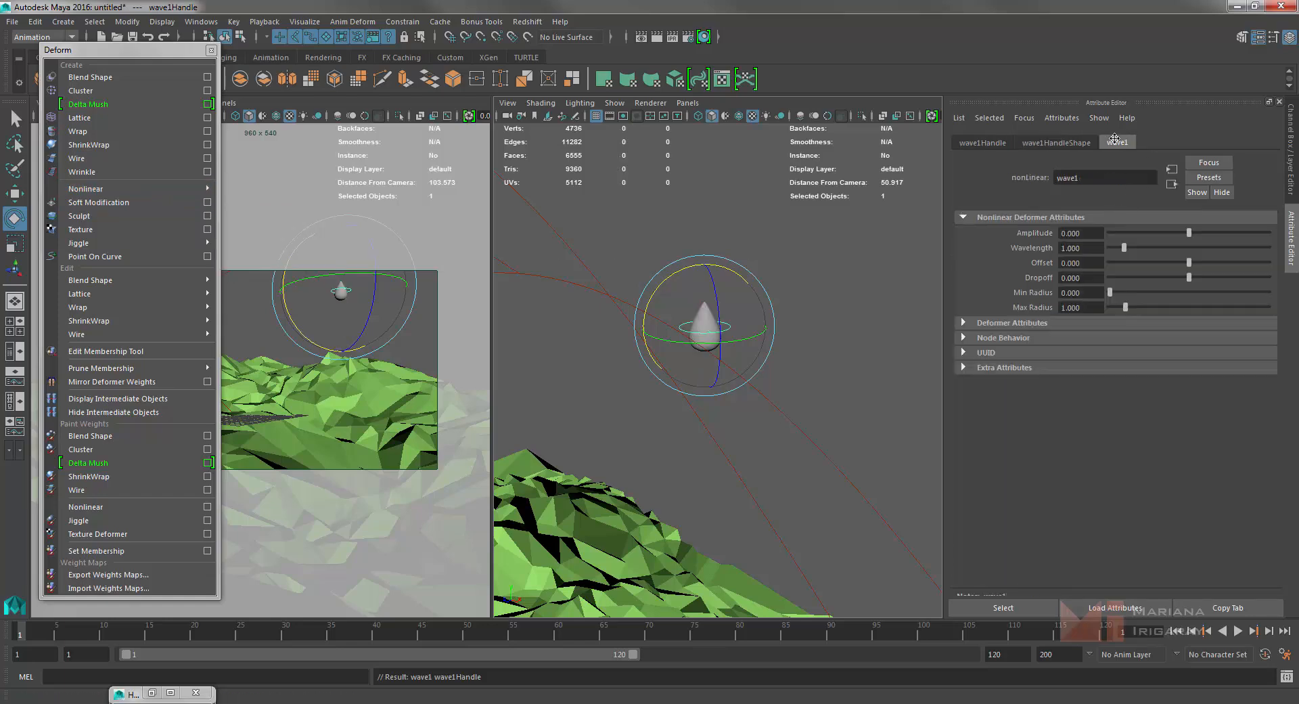
{"action": "left_click_drag", "start_coordinate": [1189, 232], "coordinate": [1204, 277]}
{"action": "left_click_drag", "start_coordinate": [1110, 294], "coordinate": [1145, 303]}
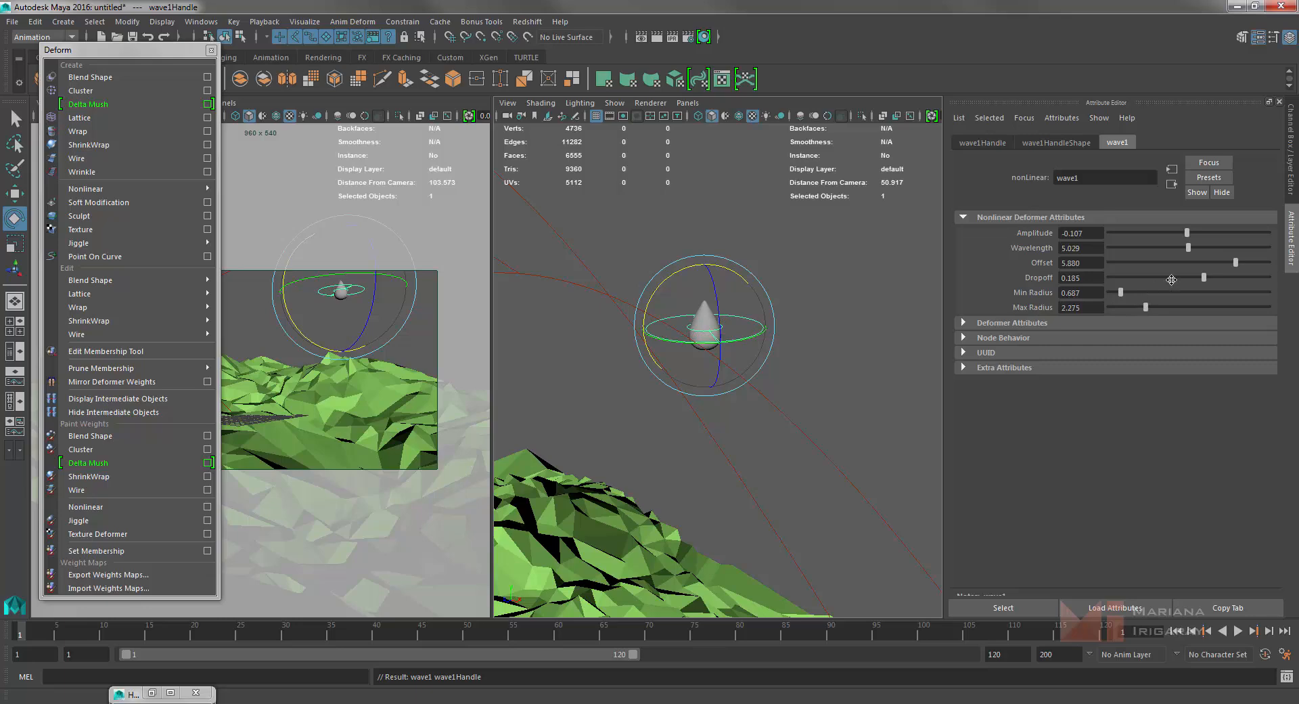
{"action": "left_click_drag", "start_coordinate": [1177, 235], "coordinate": [1261, 292]}
{"action": "left_click", "coordinate": [855, 408]}
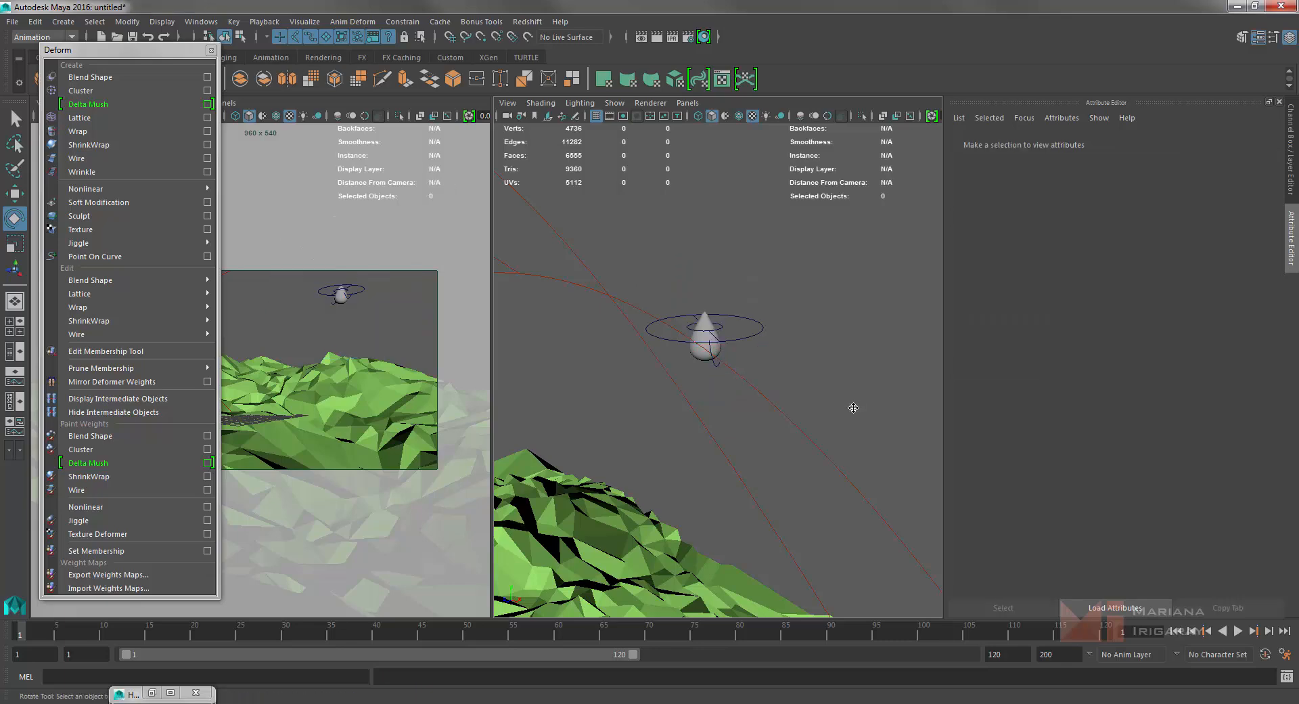
{"action": "left_click", "coordinate": [743, 338]}
{"action": "key", "text": "Delete"}
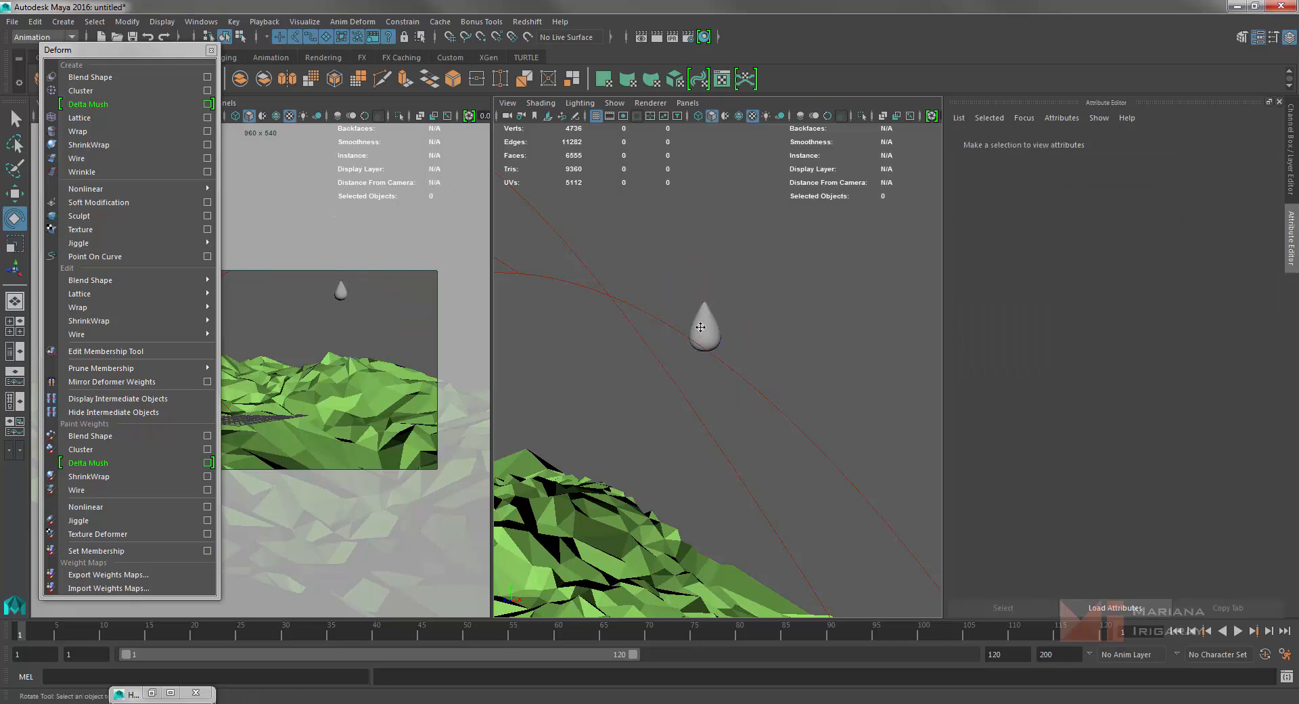
Close the floating Deform menu and scale the teardrop up uniformly to a little over twice its size.
{"action": "left_click", "coordinate": [700, 327]}
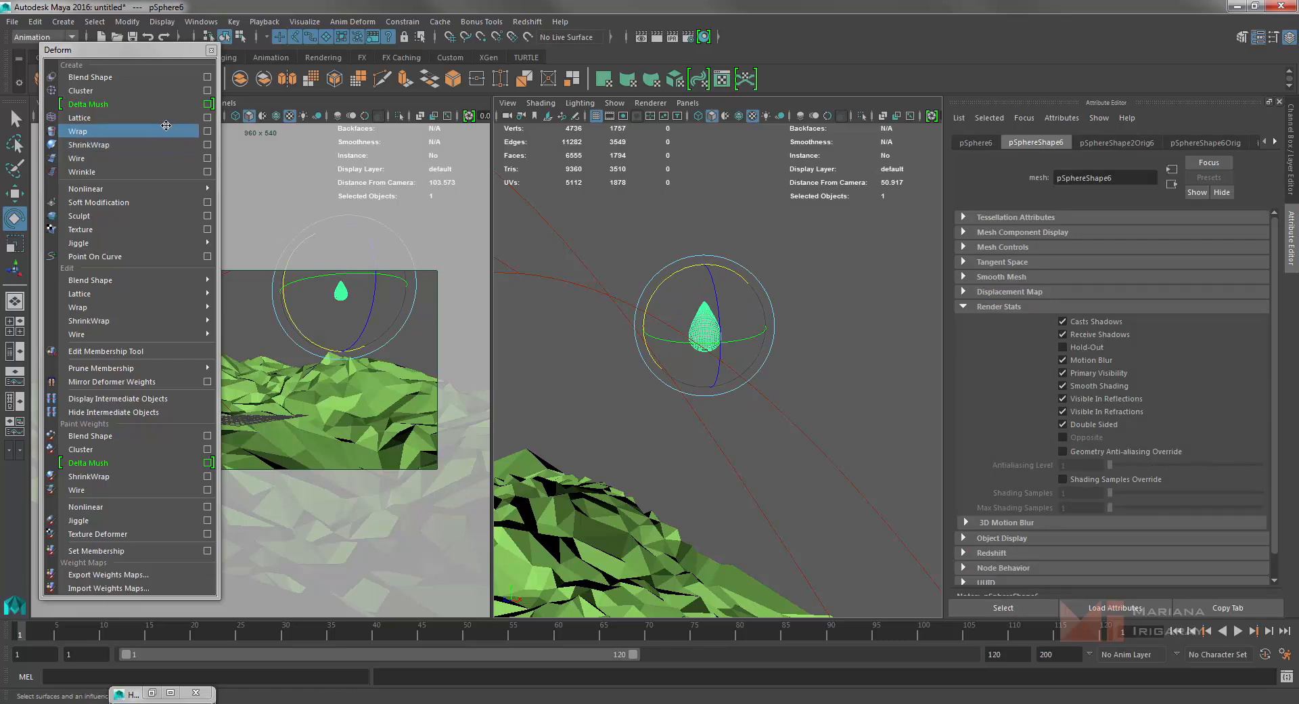
{"action": "mouse_move", "coordinate": [184, 185]}
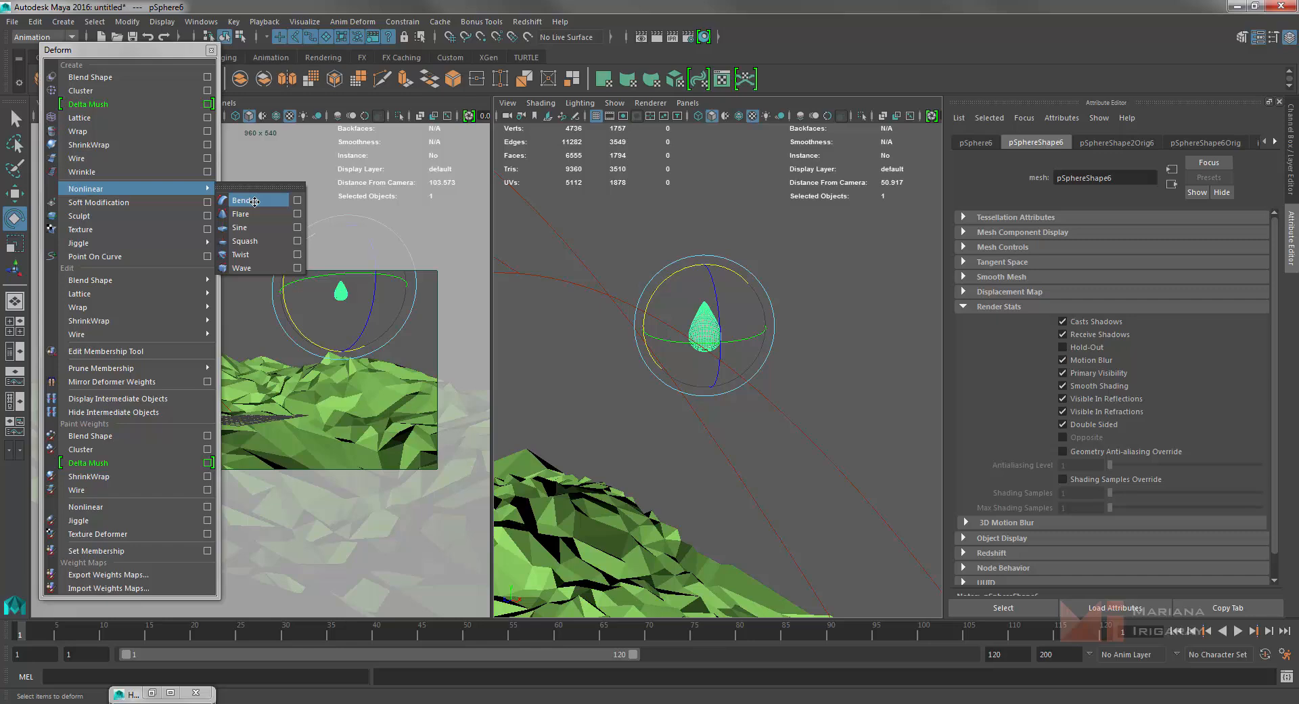
{"action": "left_click", "coordinate": [211, 49]}
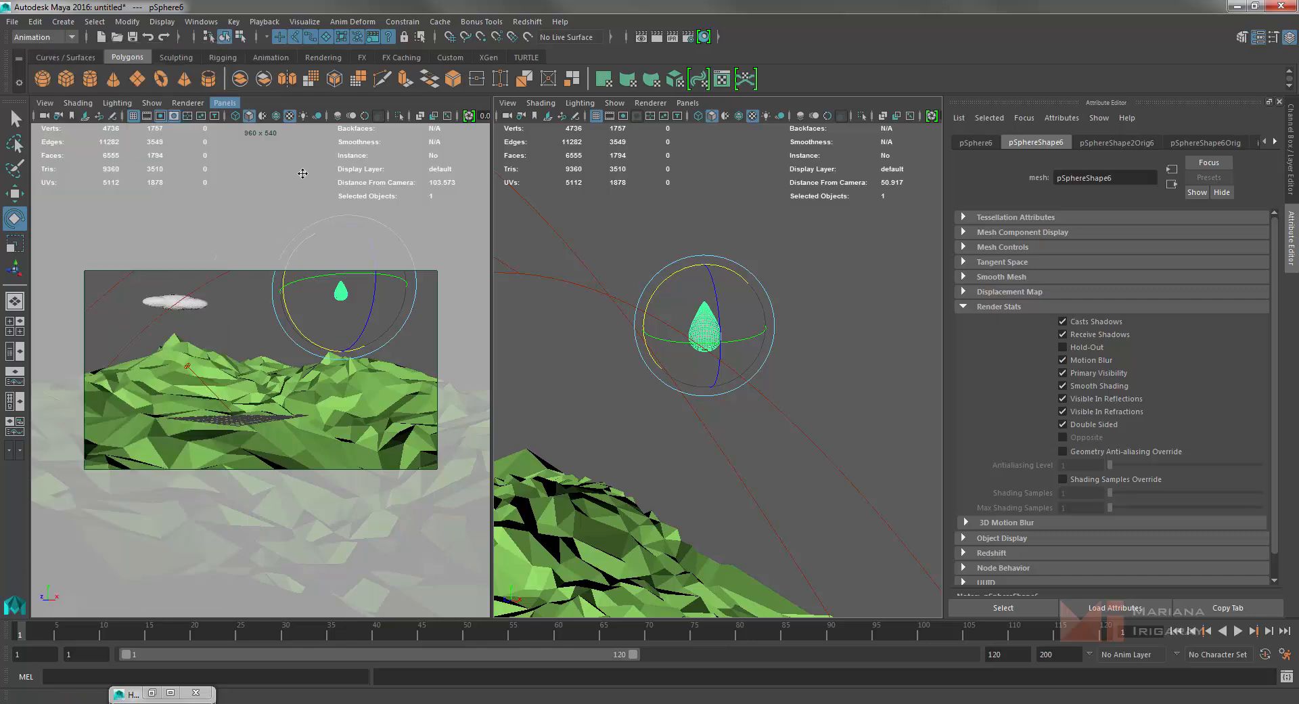
{"action": "left_click", "coordinate": [685, 311]}
{"action": "left_click", "coordinate": [709, 319]}
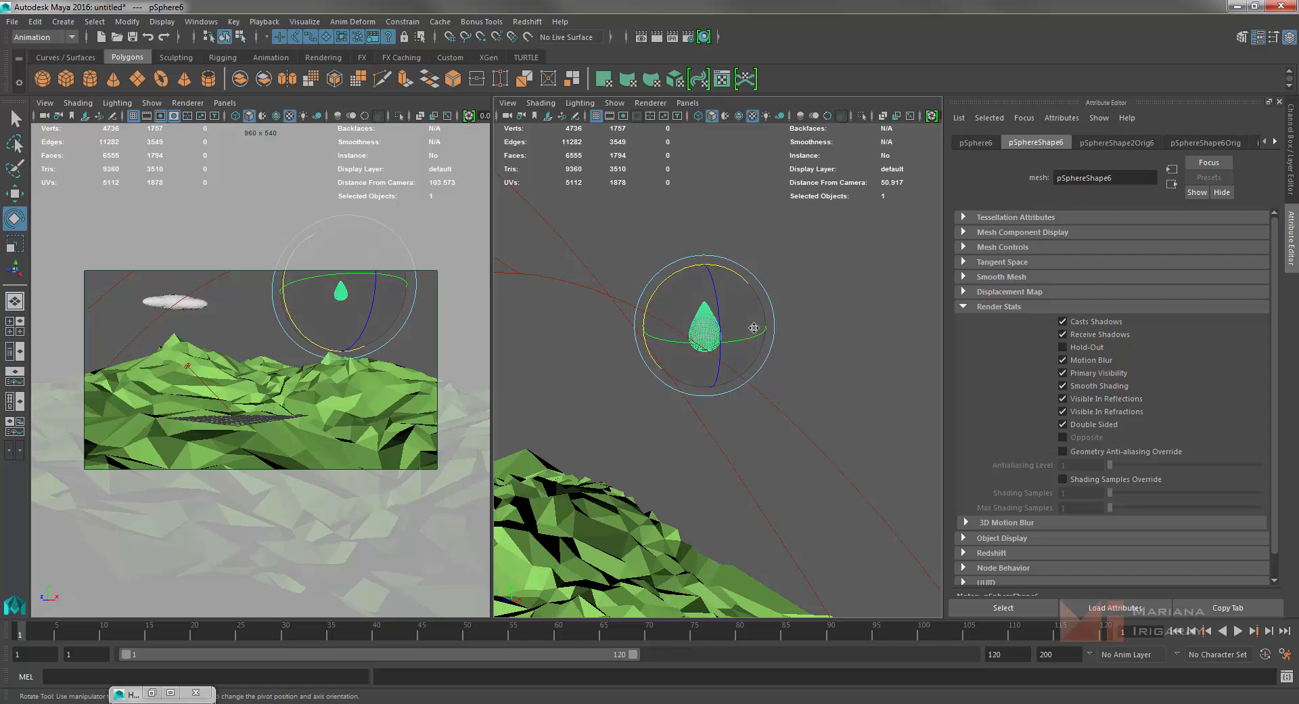
{"action": "key", "text": "r"}
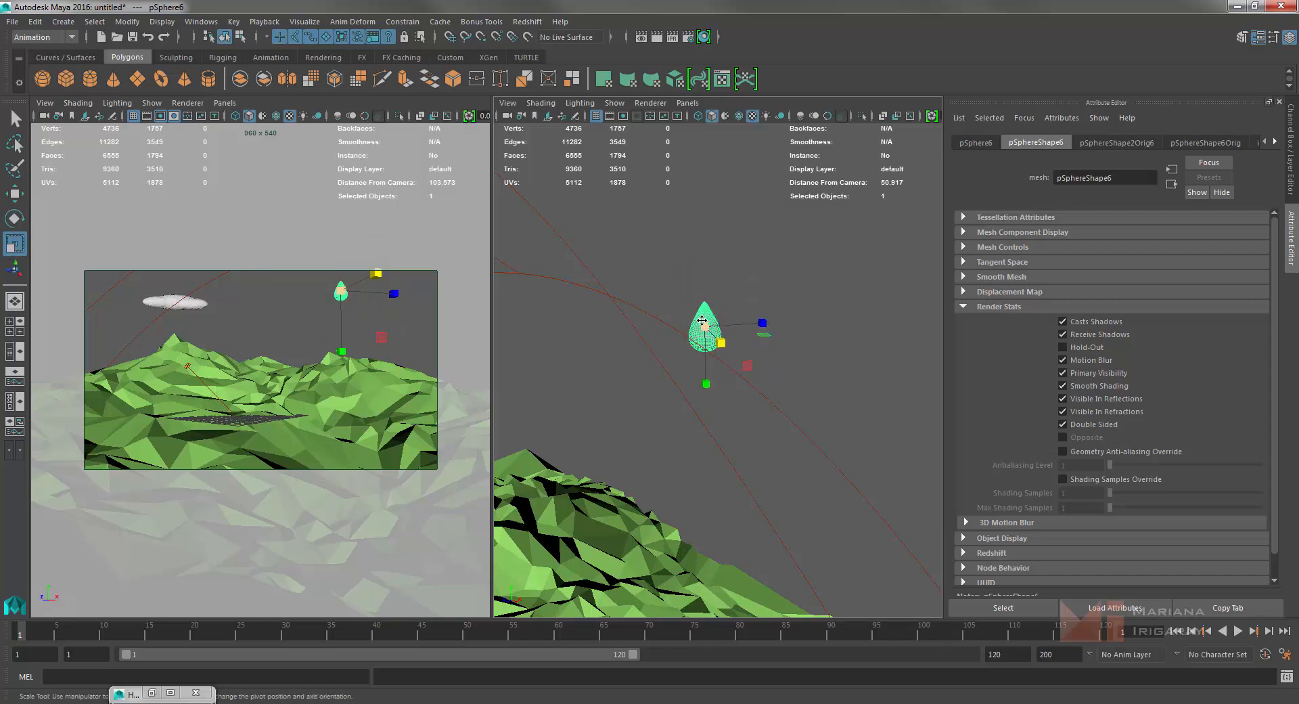
{"action": "left_click_drag", "start_coordinate": [710, 311], "coordinate": [762, 246]}
{"action": "left_click", "coordinate": [774, 290]}
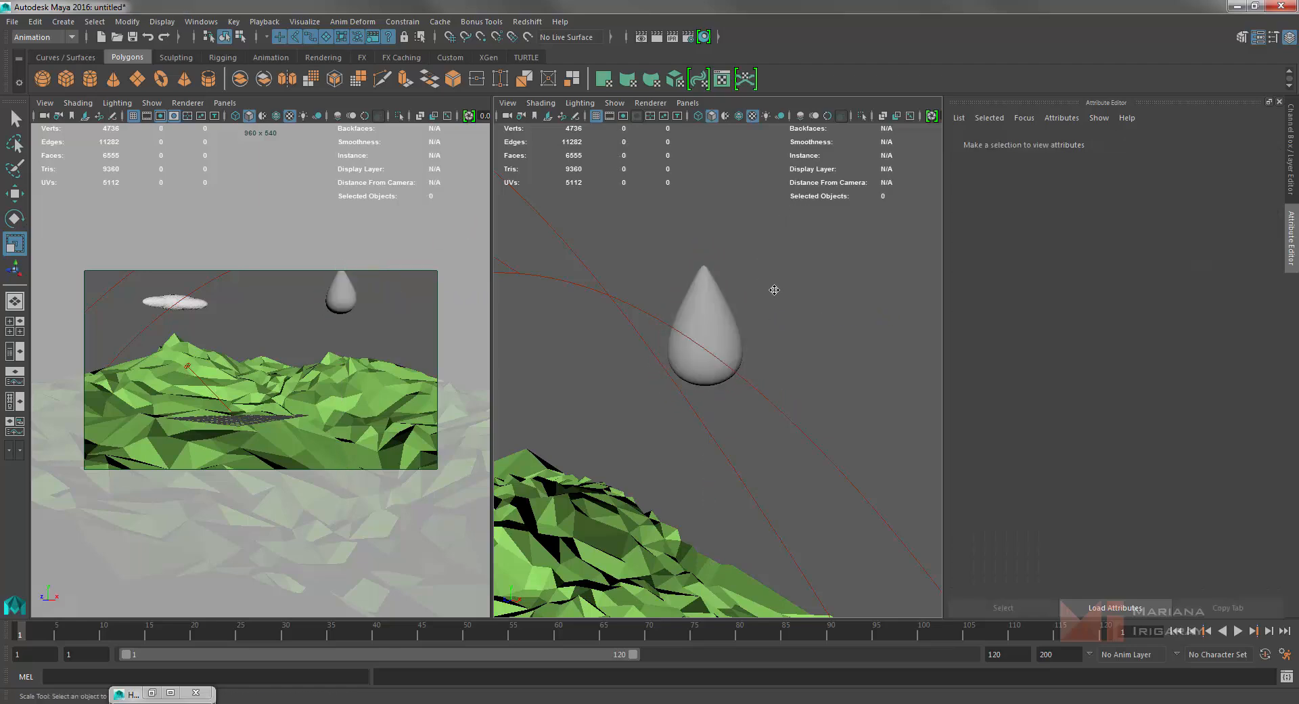
In the Modeling menu set, apply Transform Component to the teardrop's vertices with Random 1.0000, offsetting them slightly along their normals.
{"action": "left_click", "coordinate": [716, 325]}
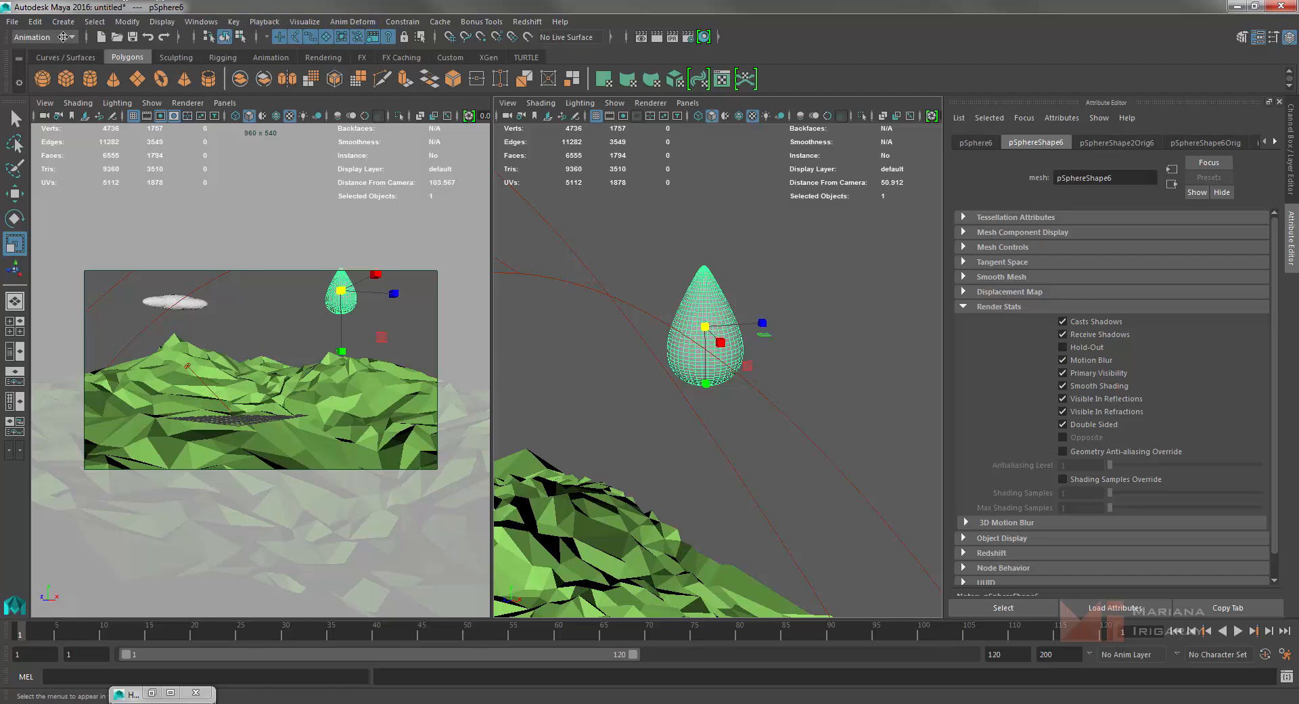
{"action": "left_click", "coordinate": [42, 37]}
{"action": "left_click", "coordinate": [52, 52]}
{"action": "left_click", "coordinate": [283, 22]}
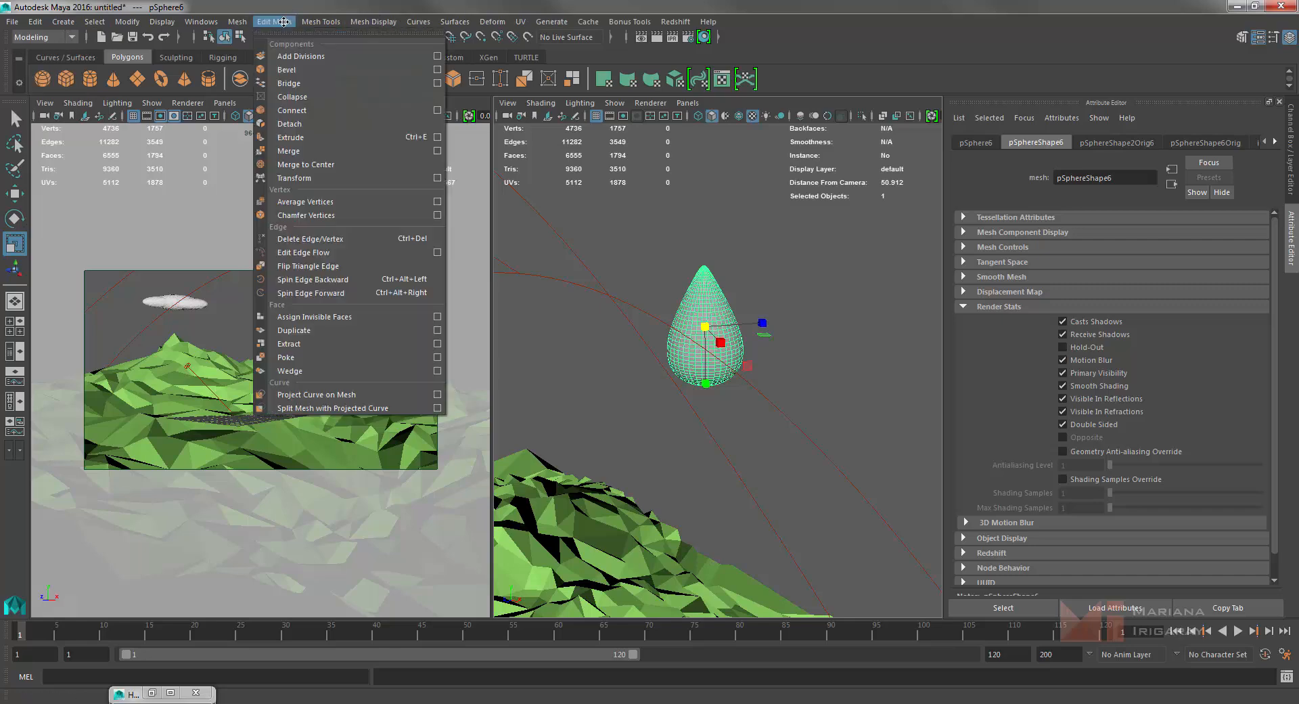
{"action": "left_click", "coordinate": [438, 178]}
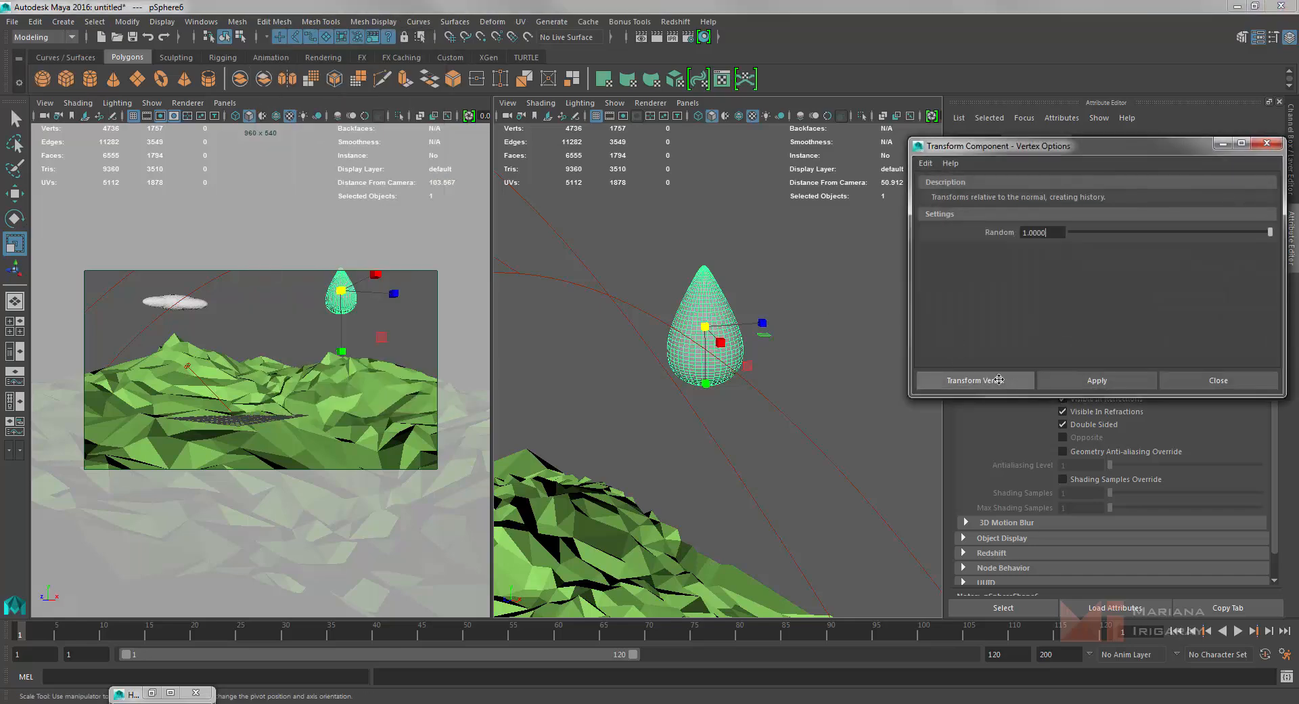
{"action": "left_click", "coordinate": [999, 380]}
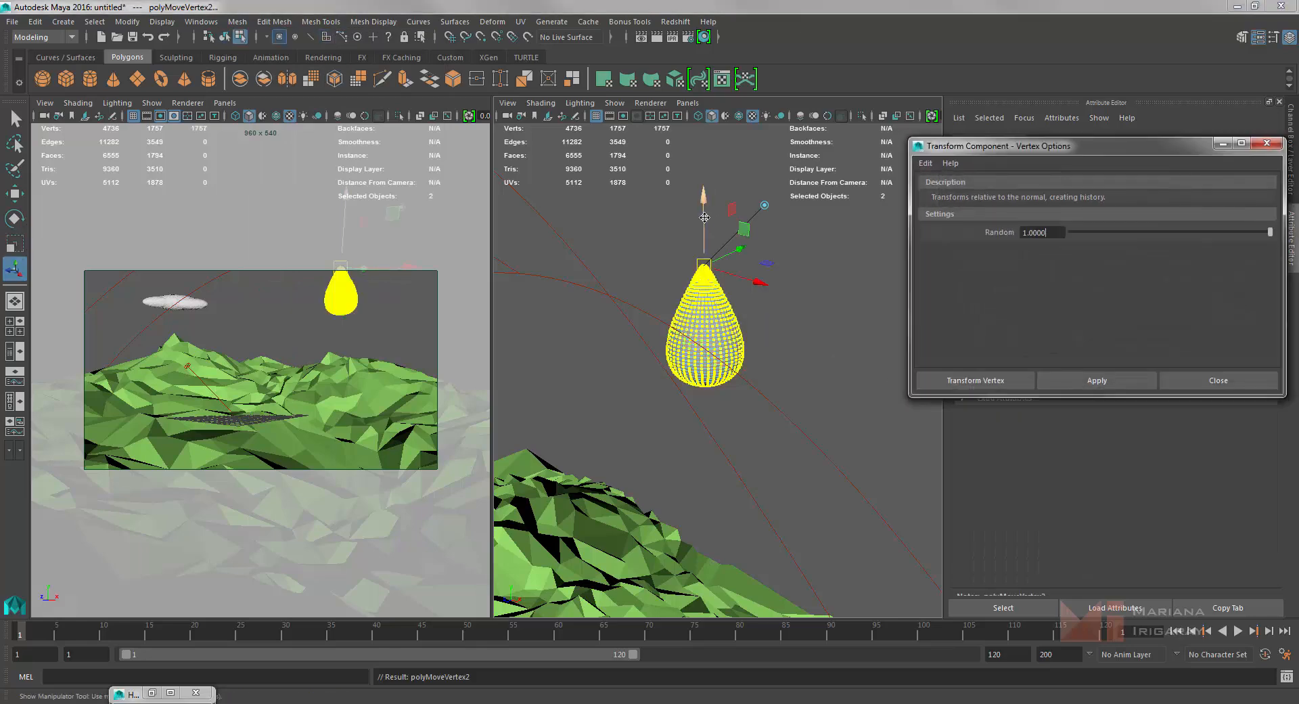
{"action": "left_click_drag", "start_coordinate": [705, 218], "coordinate": [705, 215]}
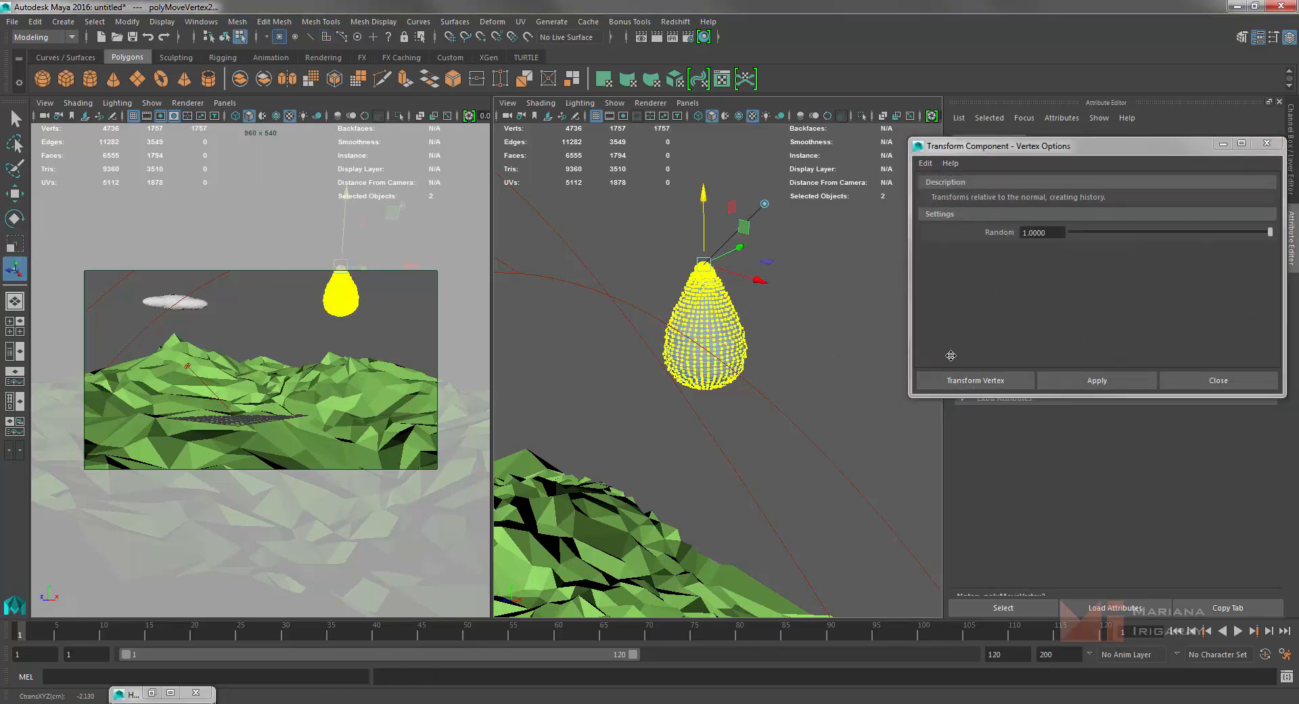
{"action": "left_click", "coordinate": [1163, 377]}
{"action": "left_click", "coordinate": [819, 349]}
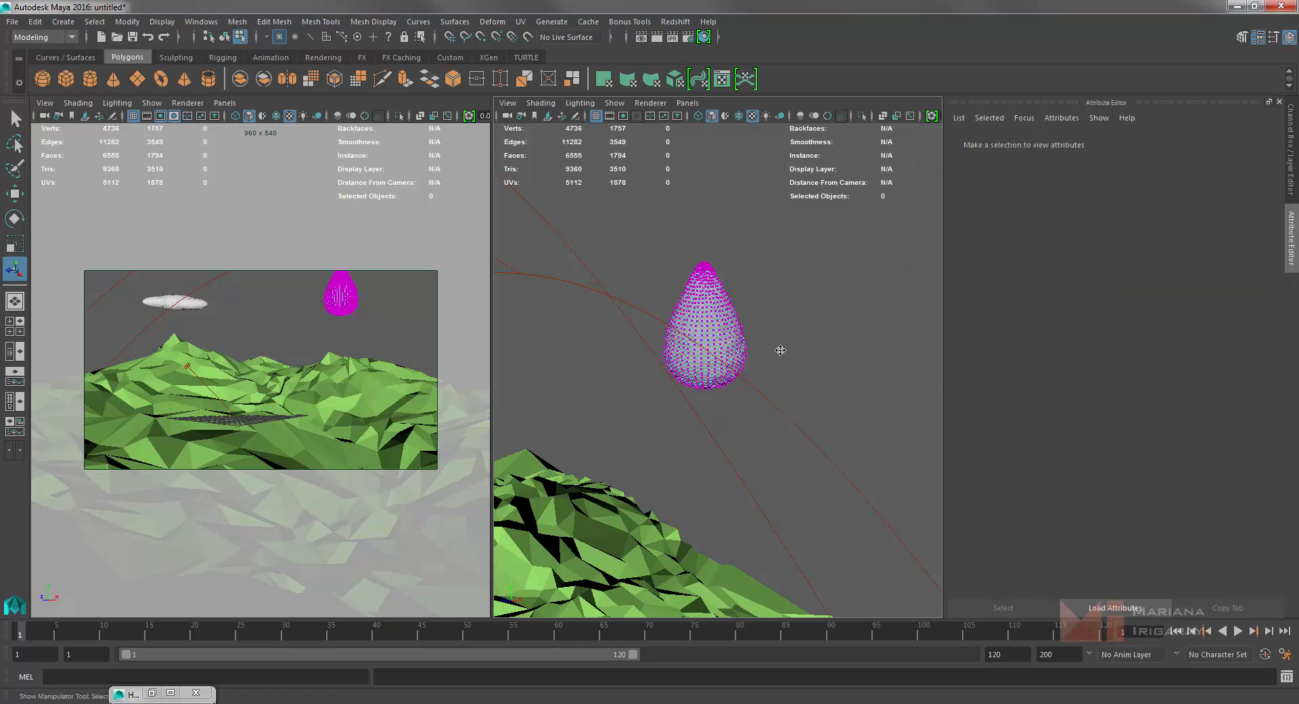
Return the teardrop to object mode and harden its edges for a faceted look.
{"action": "left_click_drag", "start_coordinate": [622, 231], "coordinate": [789, 428]}
{"action": "right_click", "coordinate": [714, 309]}
{"action": "right_click_drag", "start_coordinate": [734, 299], "coordinate": [779, 291]}
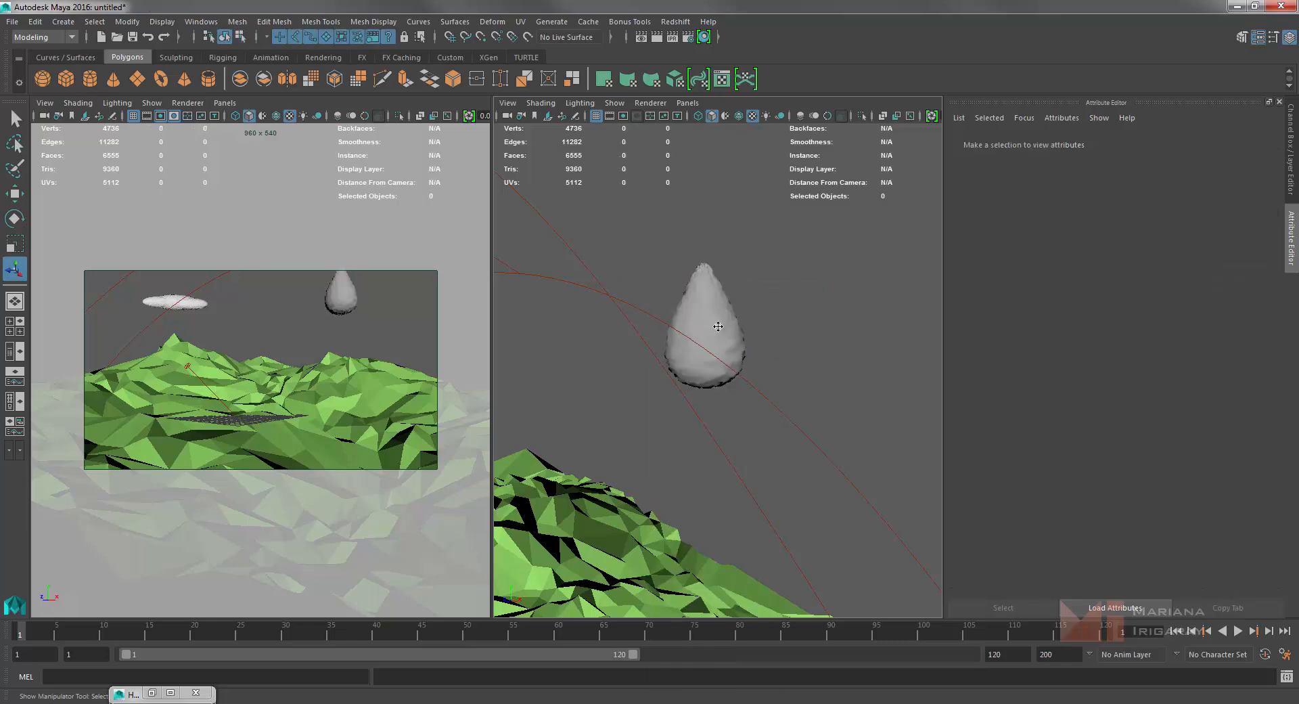
{"action": "mouse_move", "coordinate": [719, 326]}
{"action": "right_mouse_down"}
{"action": "mouse_move", "coordinate": [771, 346]}
{"action": "mouse_move", "coordinate": [786, 327]}
{"action": "mouse_move", "coordinate": [720, 326]}
{"action": "right_mouse_up"}
{"action": "left_click", "coordinate": [720, 326]}
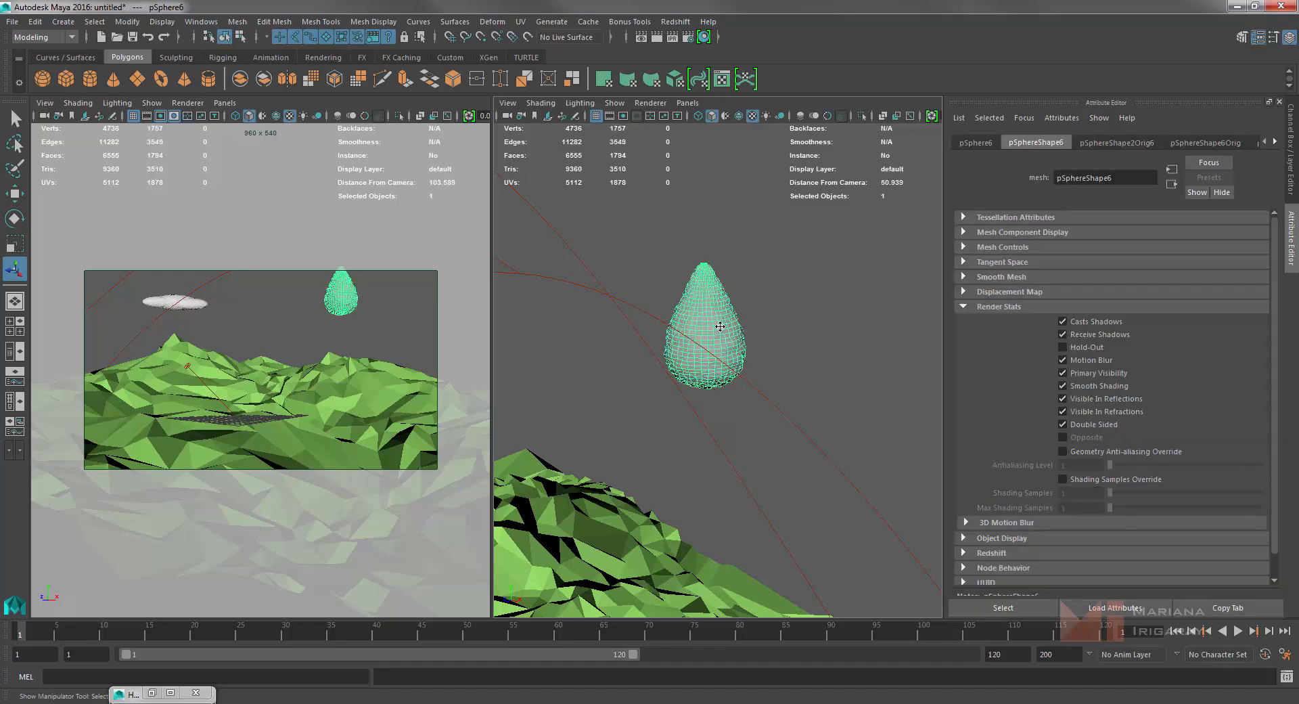
{"action": "right_click_drag", "start_coordinate": [720, 327], "coordinate": [827, 365], "text": "shift"}
{"action": "key", "text": "r"}
{"action": "left_click", "coordinate": [808, 294]}
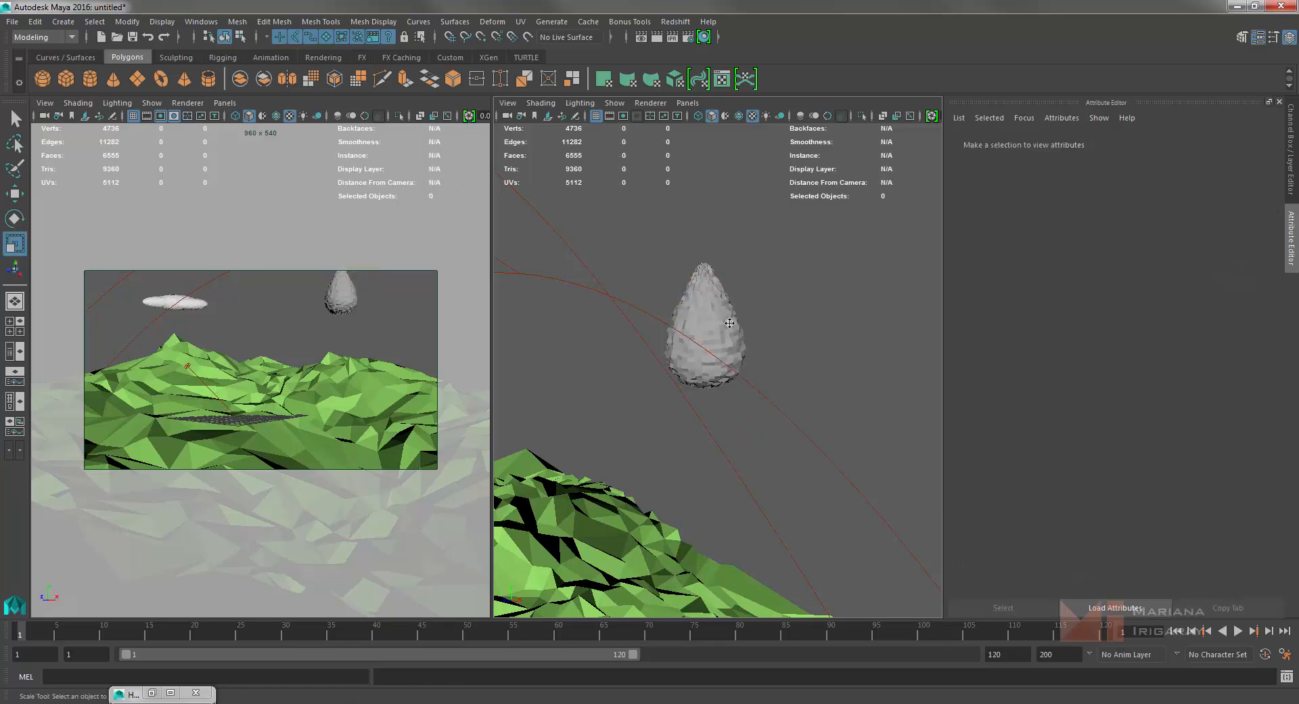
Reduce the teardrop mesh by 62.3239 percent and close the Reduce options.
{"action": "left_click_drag", "start_coordinate": [657, 237], "coordinate": [732, 329]}
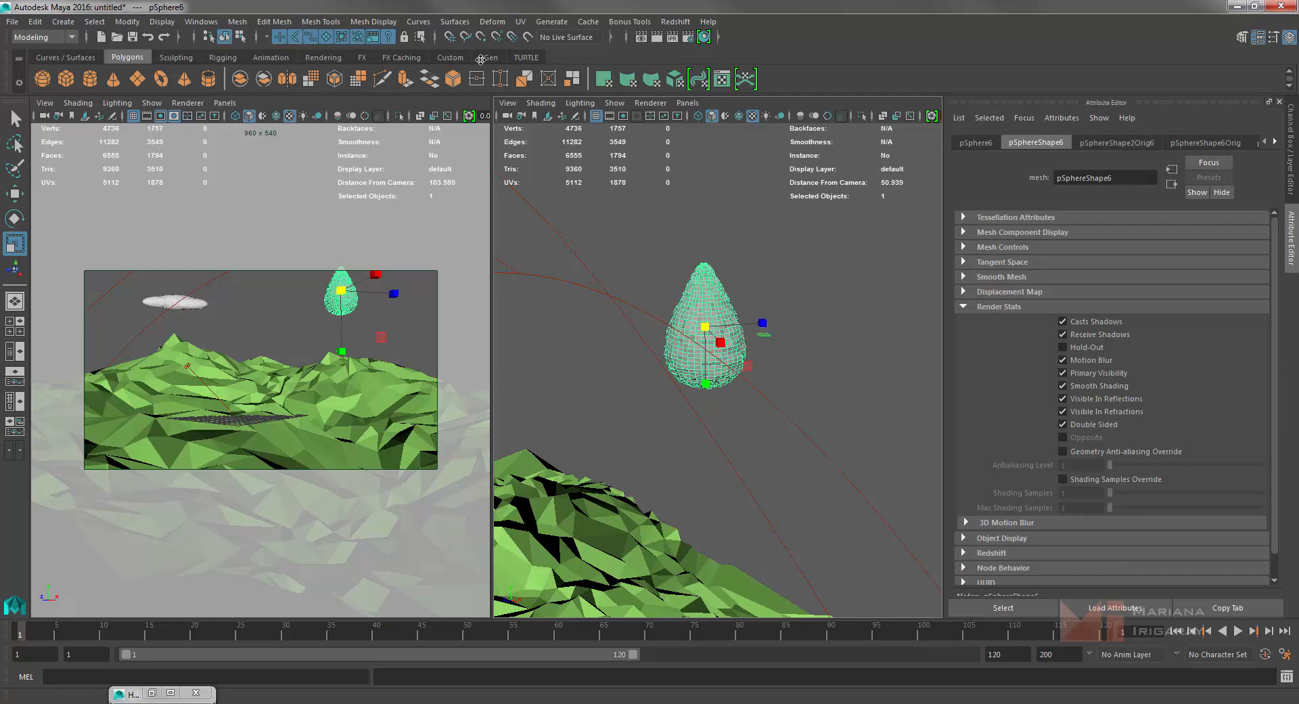
{"action": "left_click", "coordinate": [284, 22]}
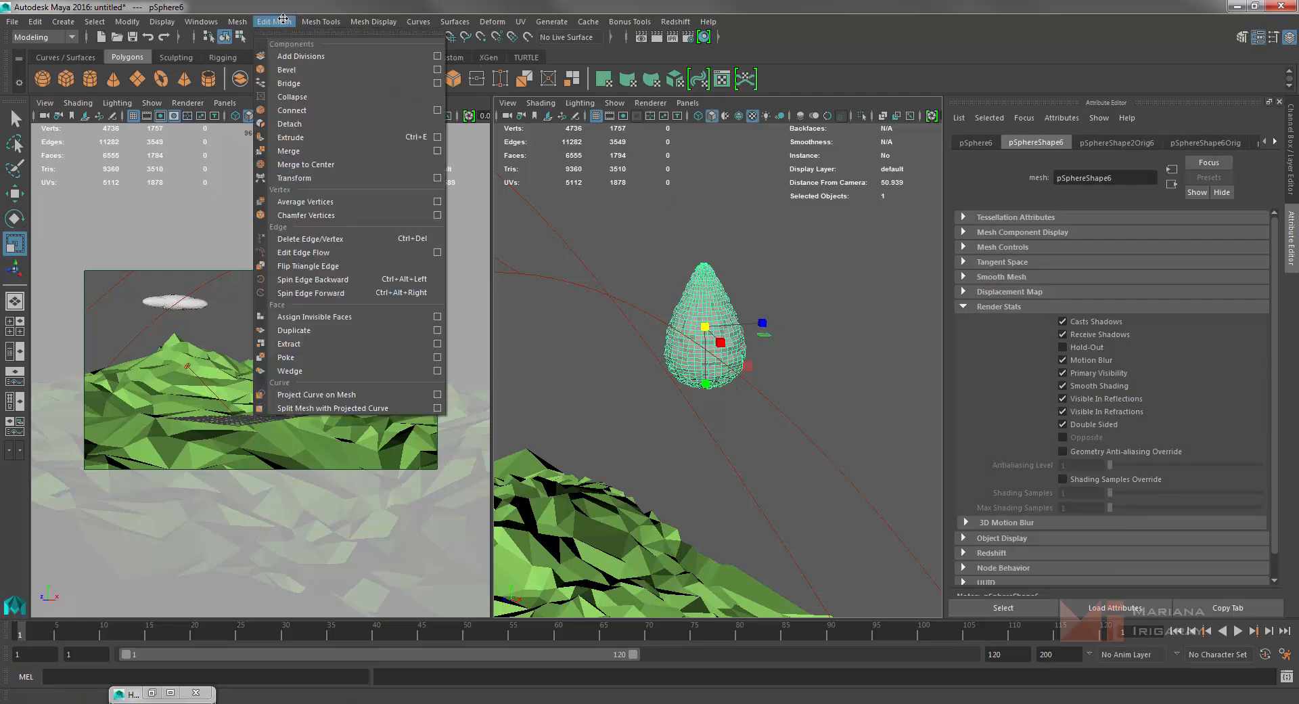
{"action": "mouse_move", "coordinate": [231, 19]}
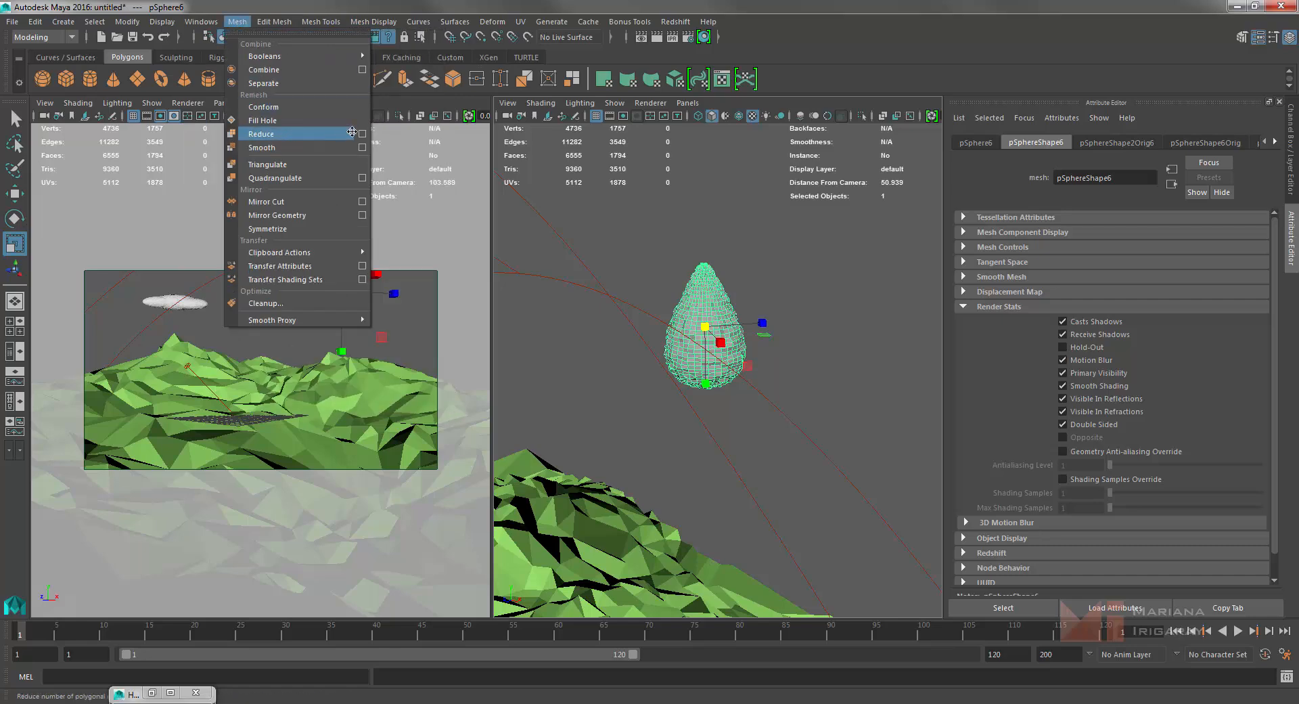
{"action": "left_click", "coordinate": [362, 133]}
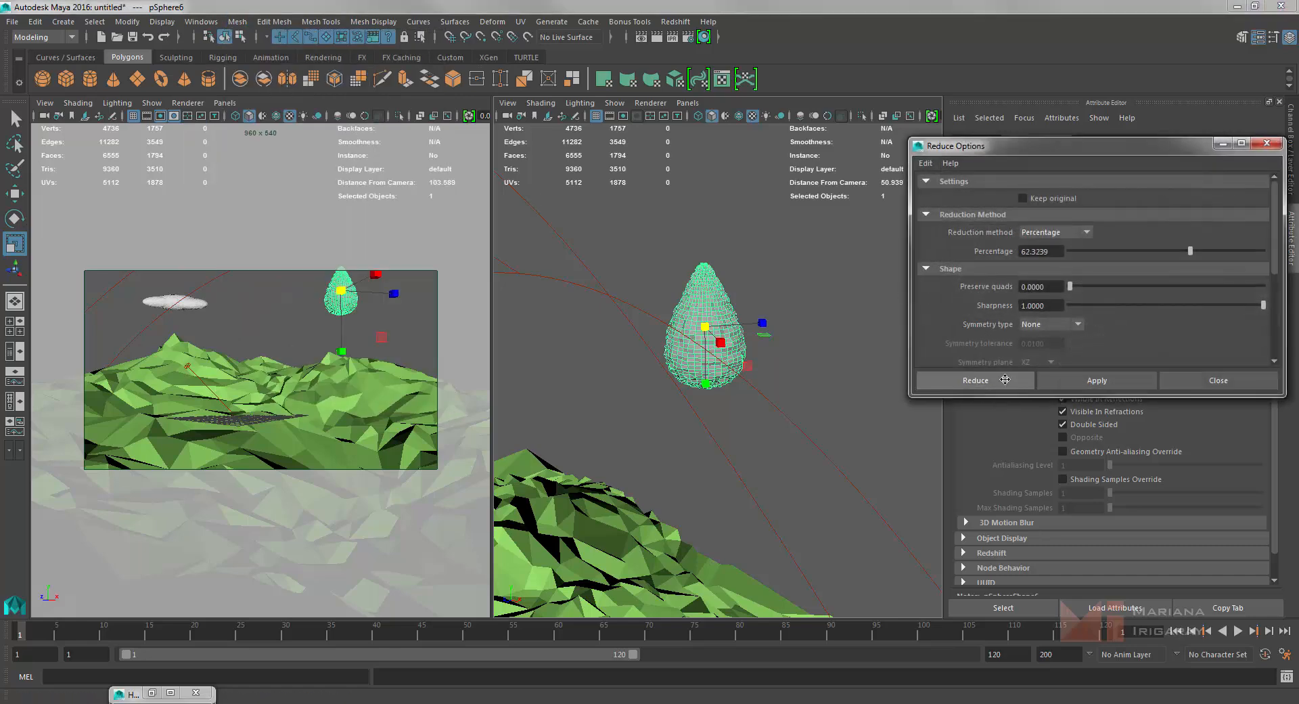
{"action": "left_click", "coordinate": [1090, 379]}
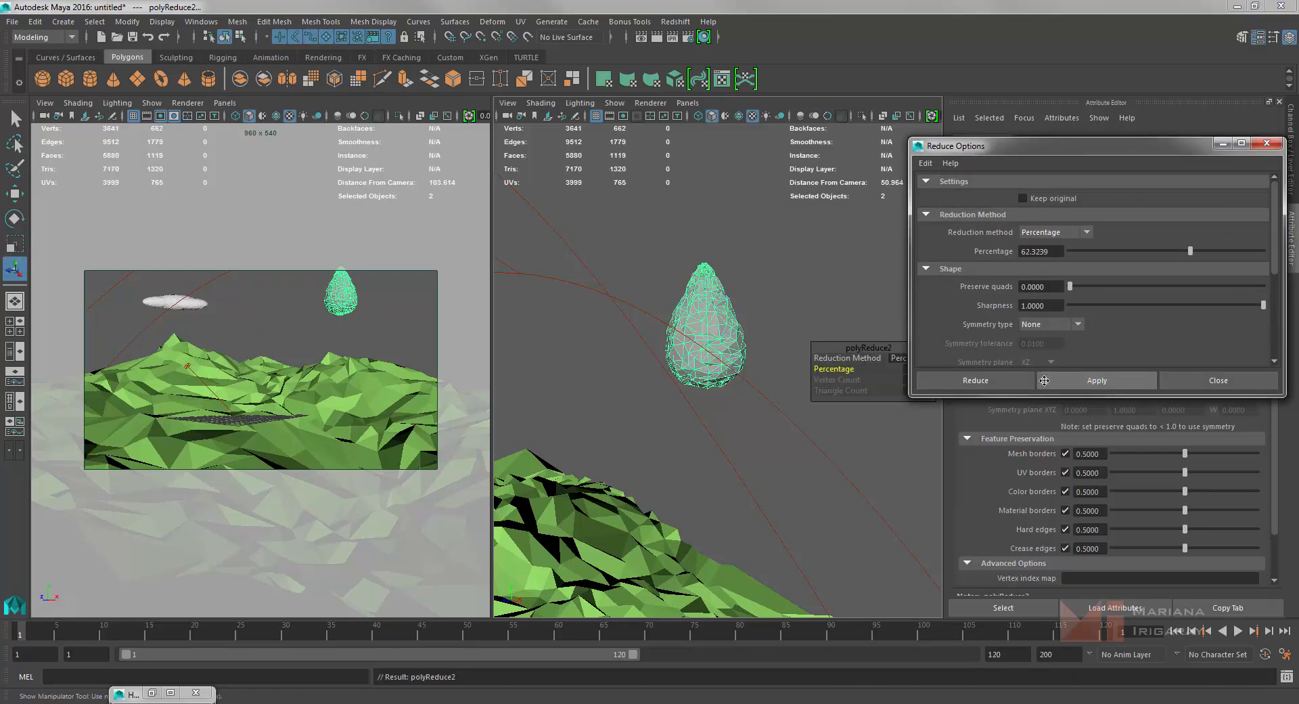
{"action": "left_click", "coordinate": [1267, 144]}
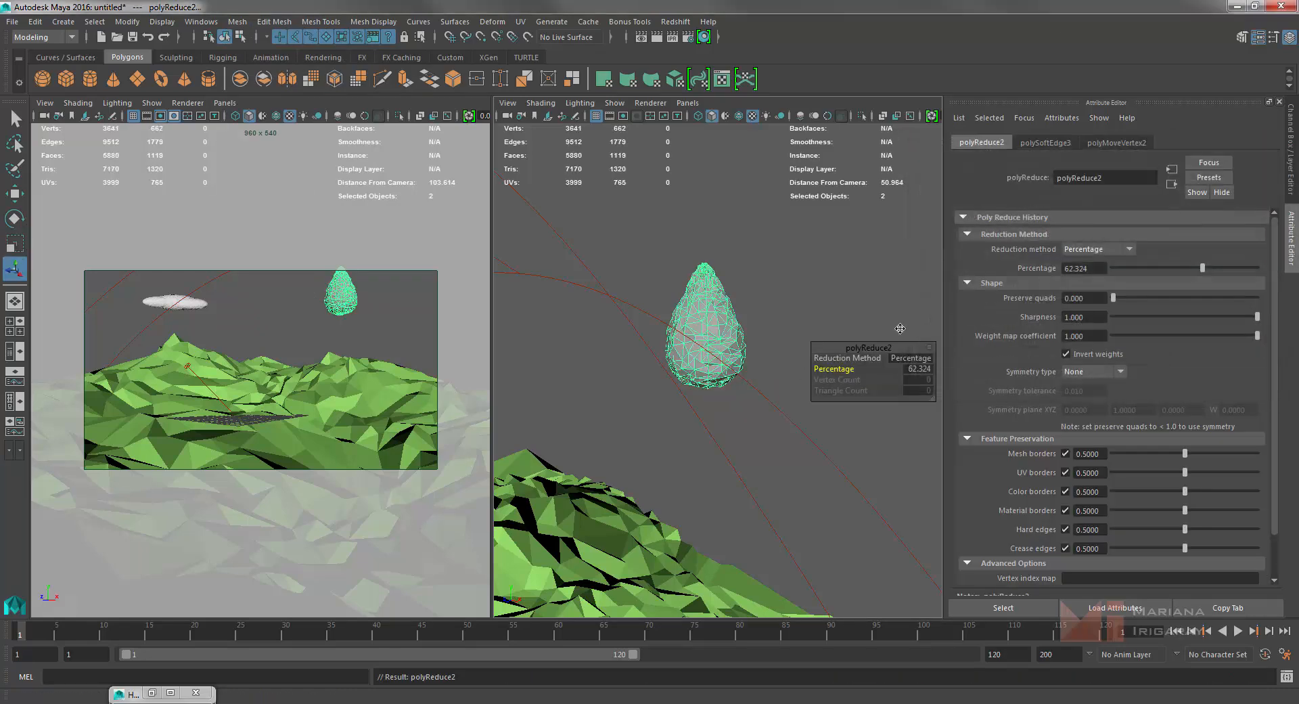
Raise the teardrop's reduction percentage to 94.524 for a coarse low-poly form and deselect it.
{"action": "left_click_drag", "start_coordinate": [851, 369], "coordinate": [1004, 352]}
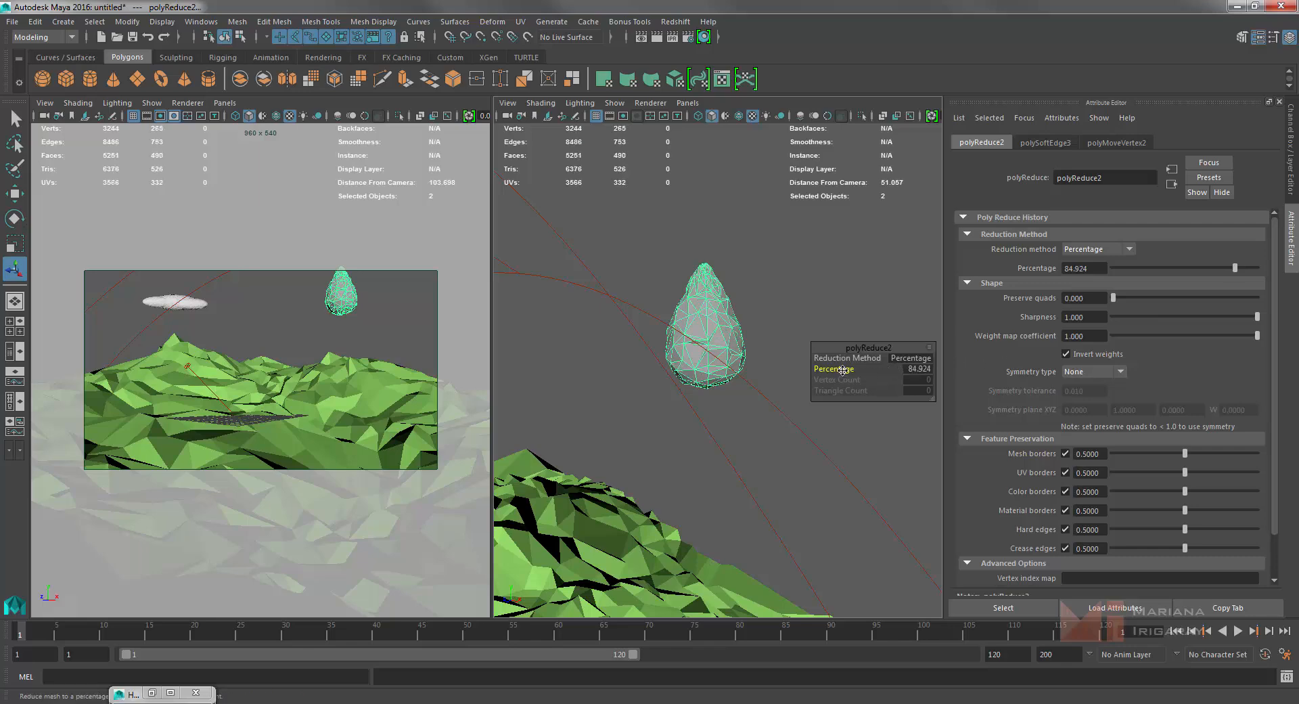
{"action": "left_click_drag", "start_coordinate": [852, 369], "coordinate": [908, 368]}
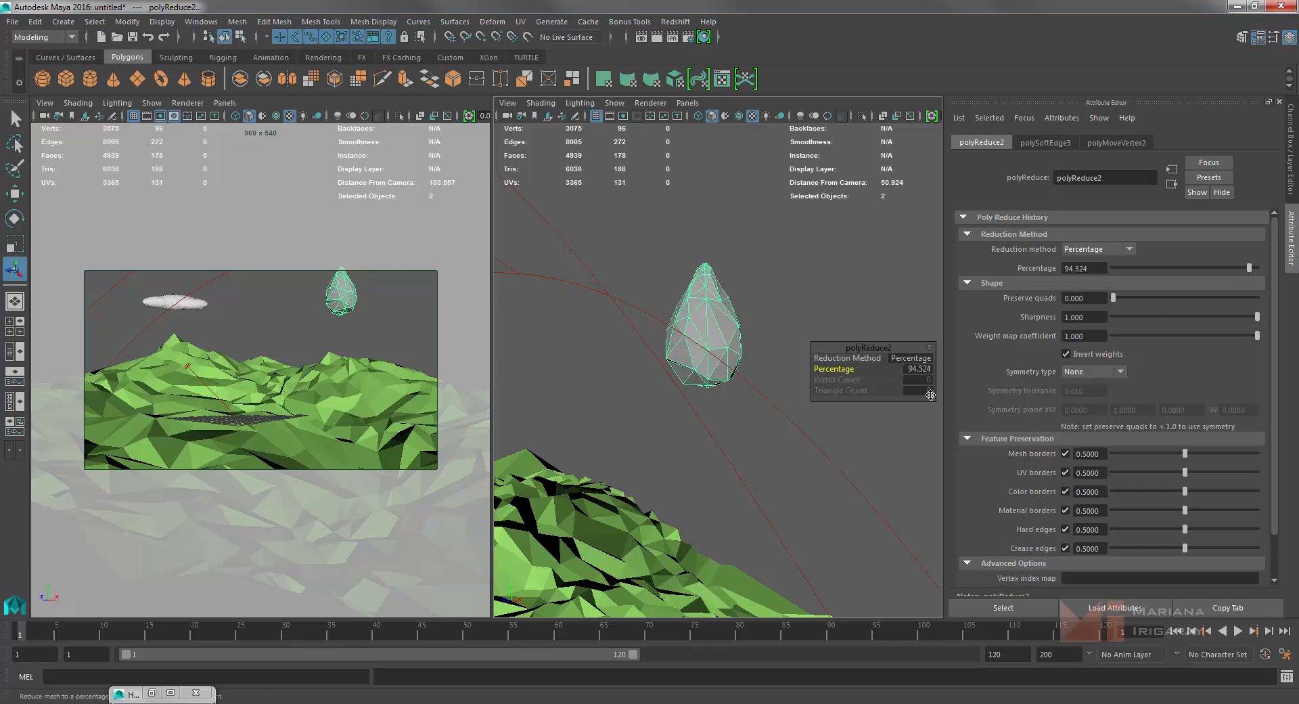
{"action": "left_click", "coordinate": [836, 302]}
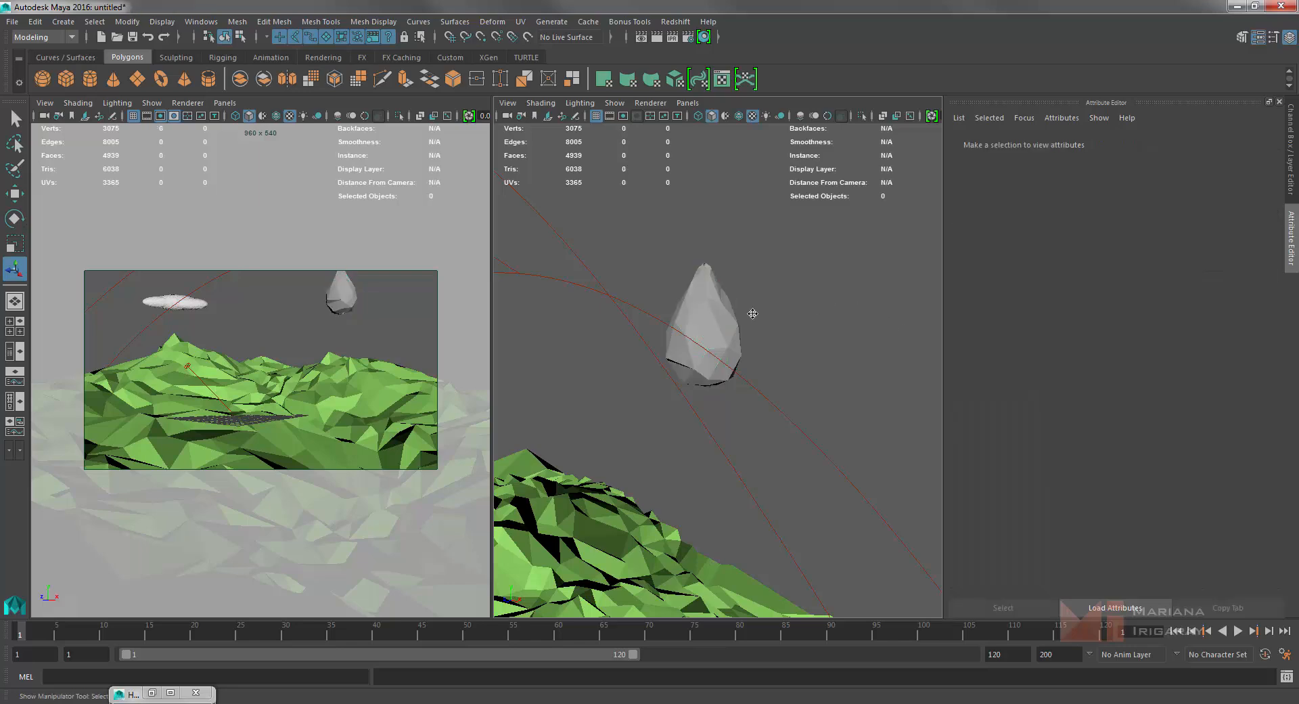
Select the teardrop and, from the Animation menu set's Deform tools, apply a nonlinear Twist deformer to it.
{"action": "left_click", "coordinate": [701, 304]}
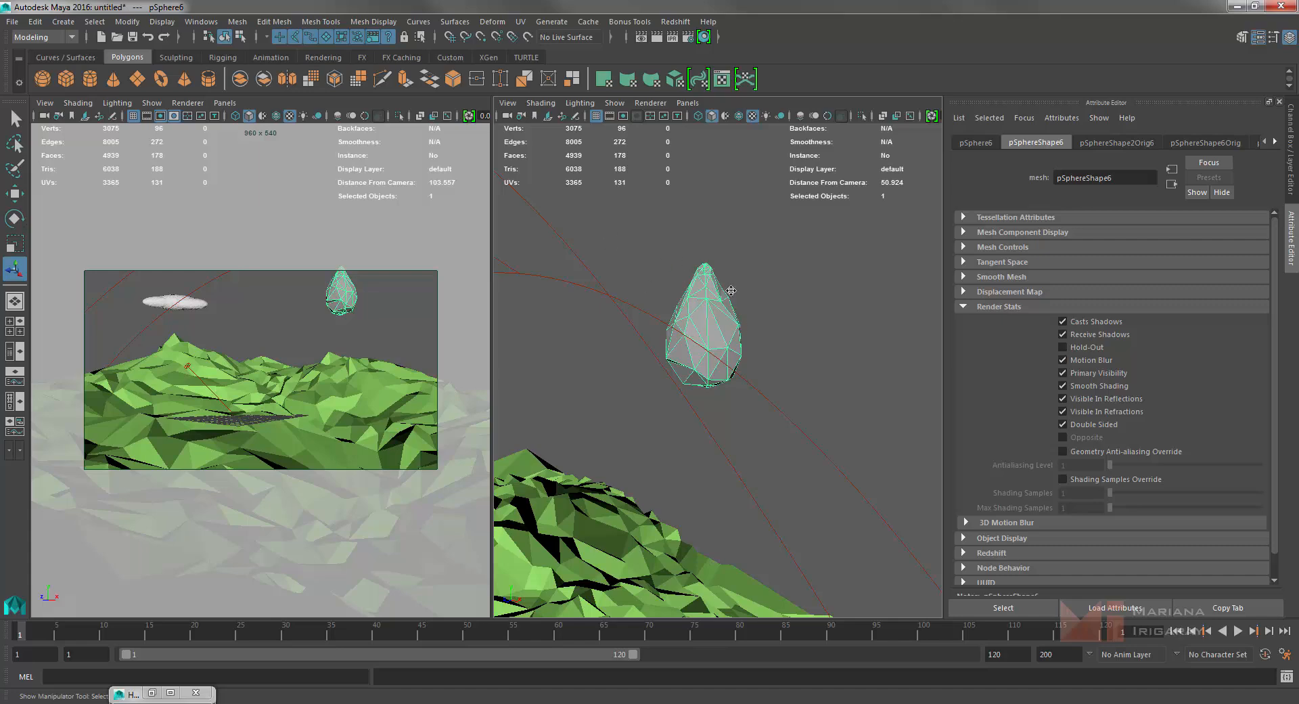
{"action": "left_click", "coordinate": [61, 37]}
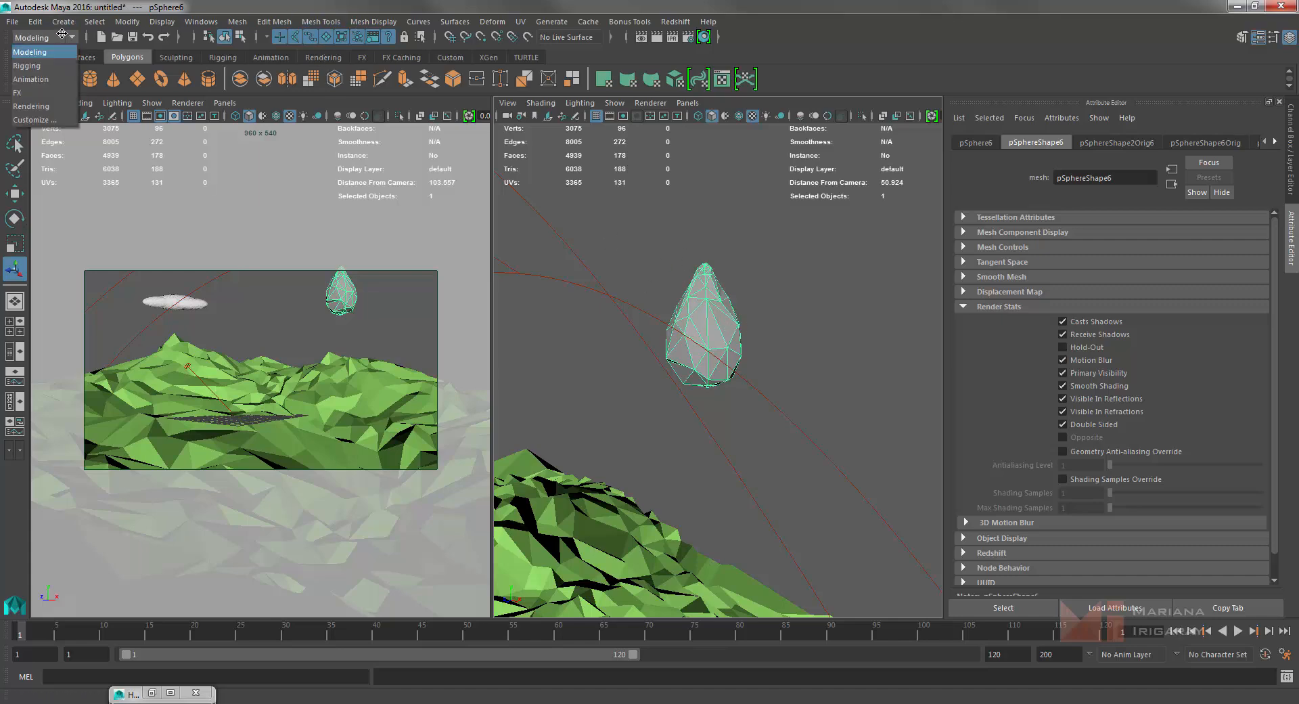
{"action": "left_click", "coordinate": [30, 80]}
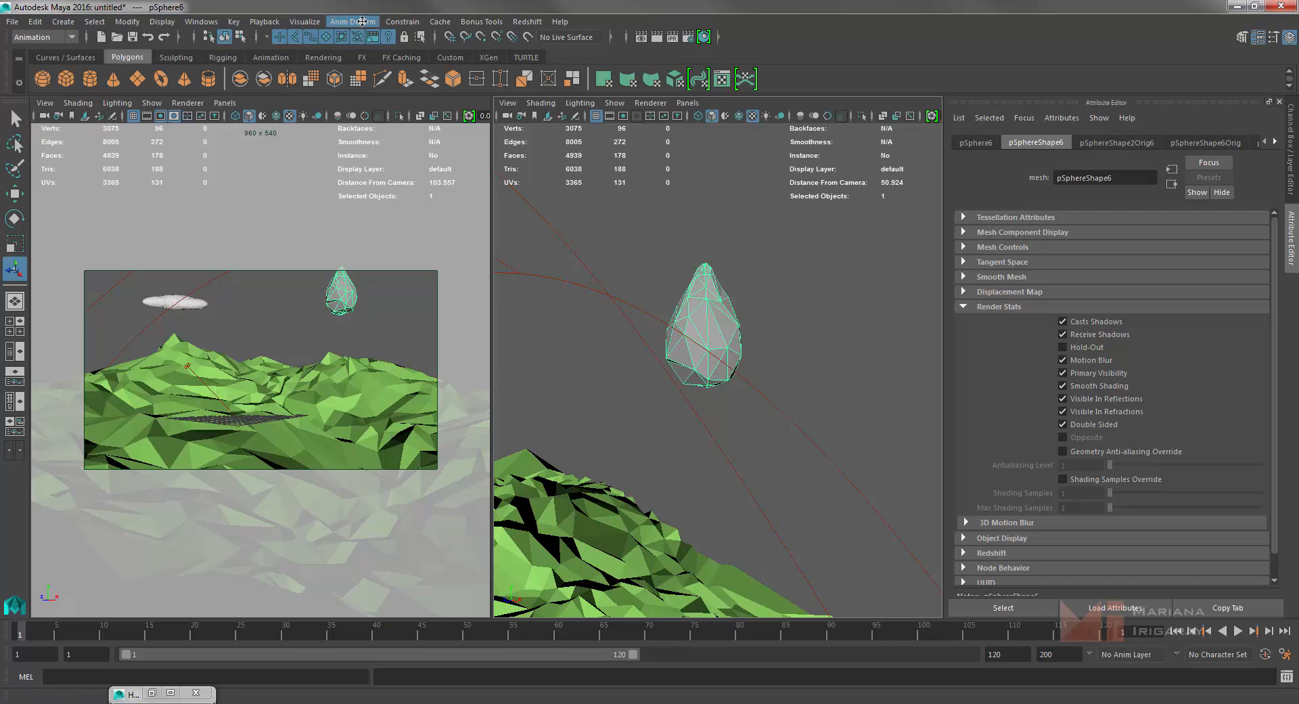
{"action": "left_click", "coordinate": [353, 21]}
{"action": "left_click", "coordinate": [396, 123]}
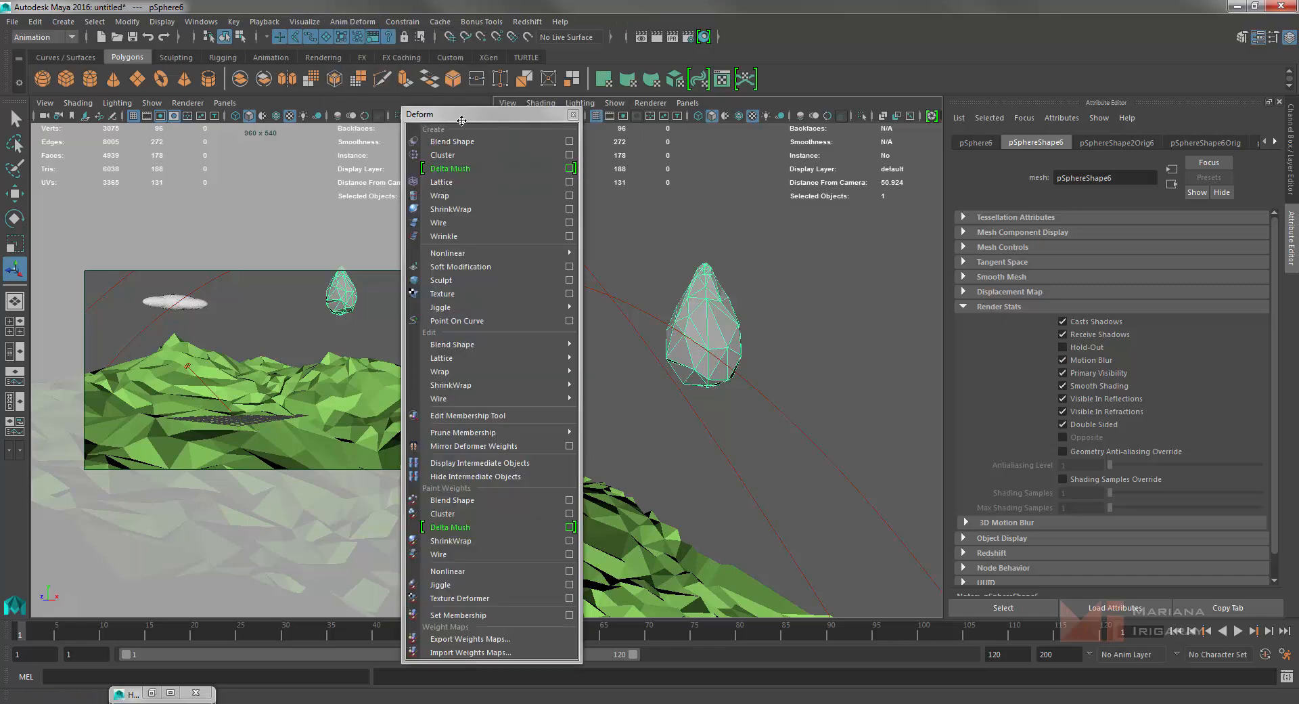
{"action": "left_click_drag", "start_coordinate": [462, 113], "coordinate": [161, 49]}
{"action": "mouse_move", "coordinate": [224, 189]}
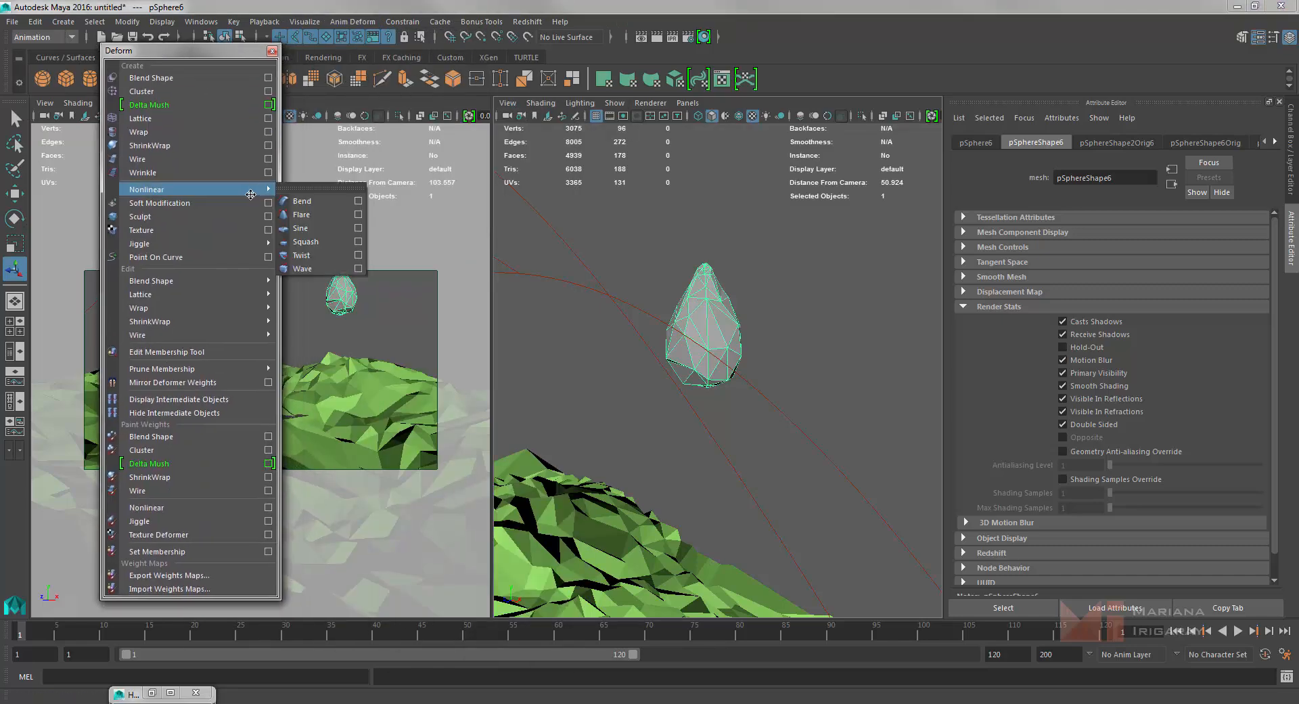
{"action": "left_click", "coordinate": [342, 254]}
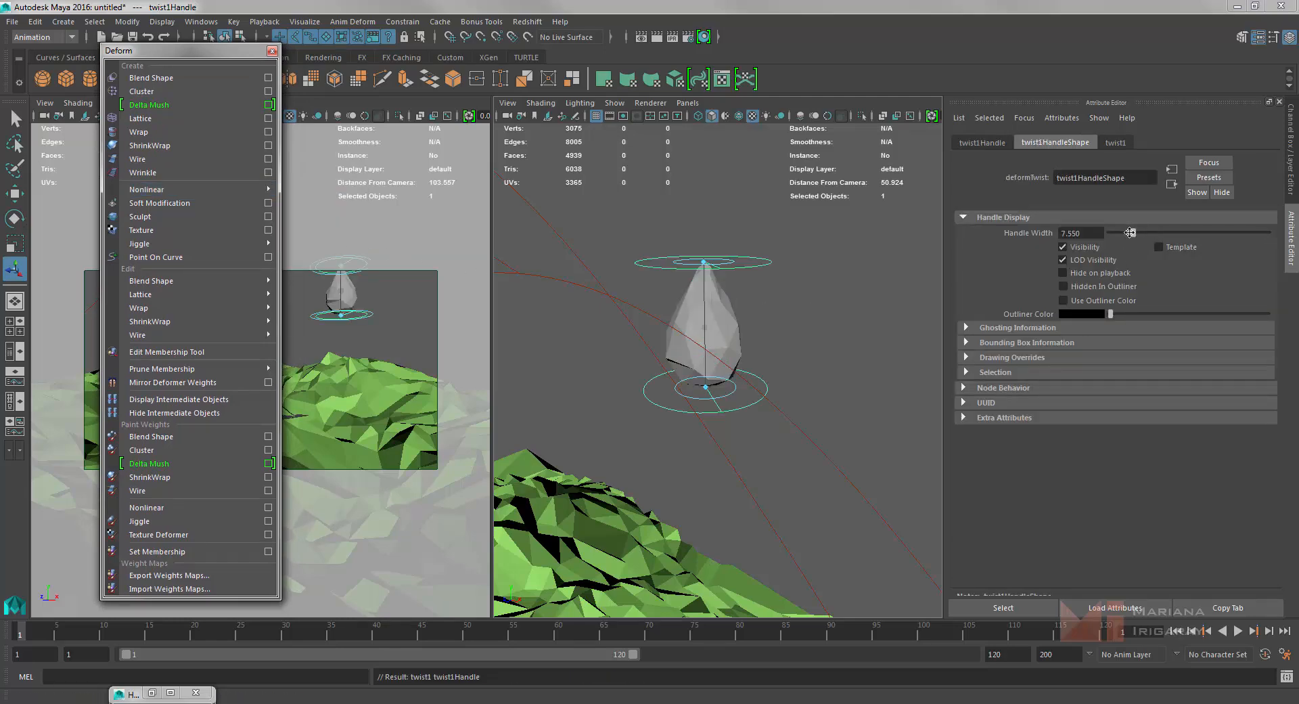
Twist the teardrop with a Start Angle of 313.528 and an End Angle of 18.443, and deselect the deformer.
{"action": "left_click", "coordinate": [1113, 143]}
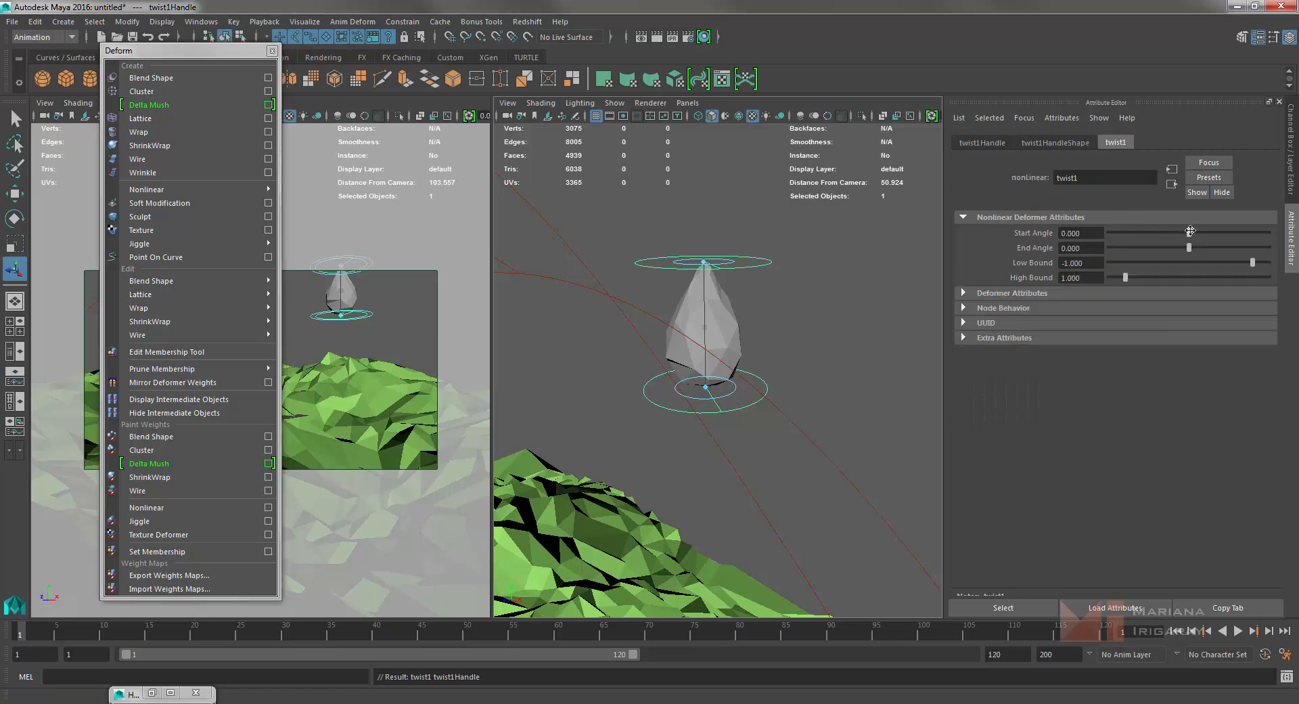
{"action": "mouse_move", "coordinate": [1191, 231]}
{"action": "left_mouse_down"}
{"action": "mouse_move", "coordinate": [1217, 226]}
{"action": "mouse_move", "coordinate": [1190, 246]}
{"action": "left_mouse_up"}
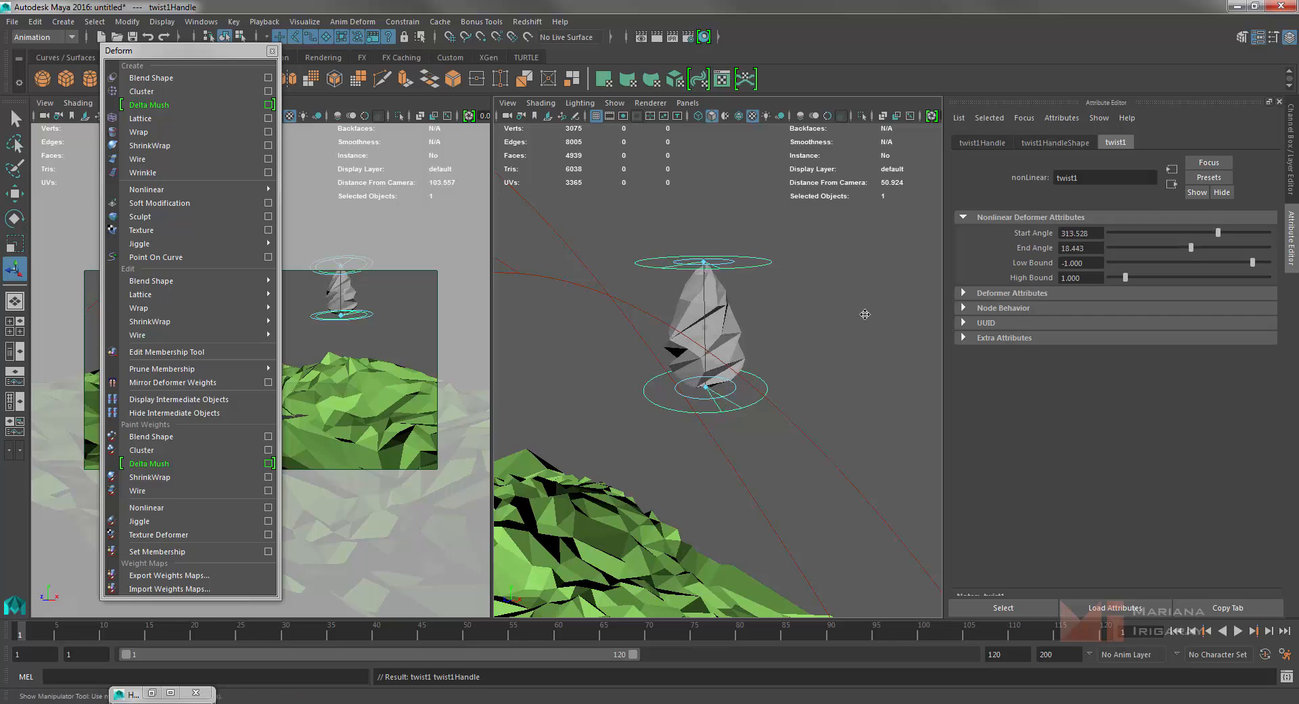
{"action": "left_click", "coordinate": [771, 334]}
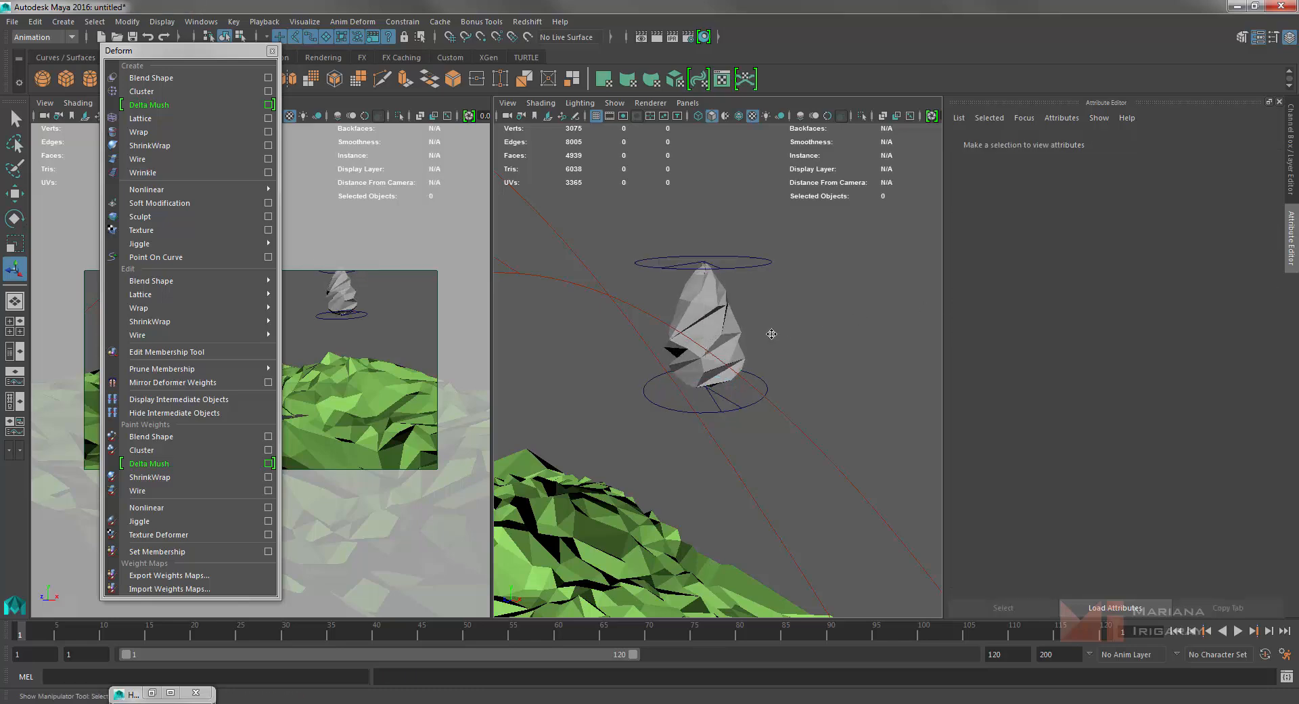
Duplicate the twisted teardrop and move the copy sideways, clear of the original and its twist handle.
{"action": "left_click", "coordinate": [700, 315]}
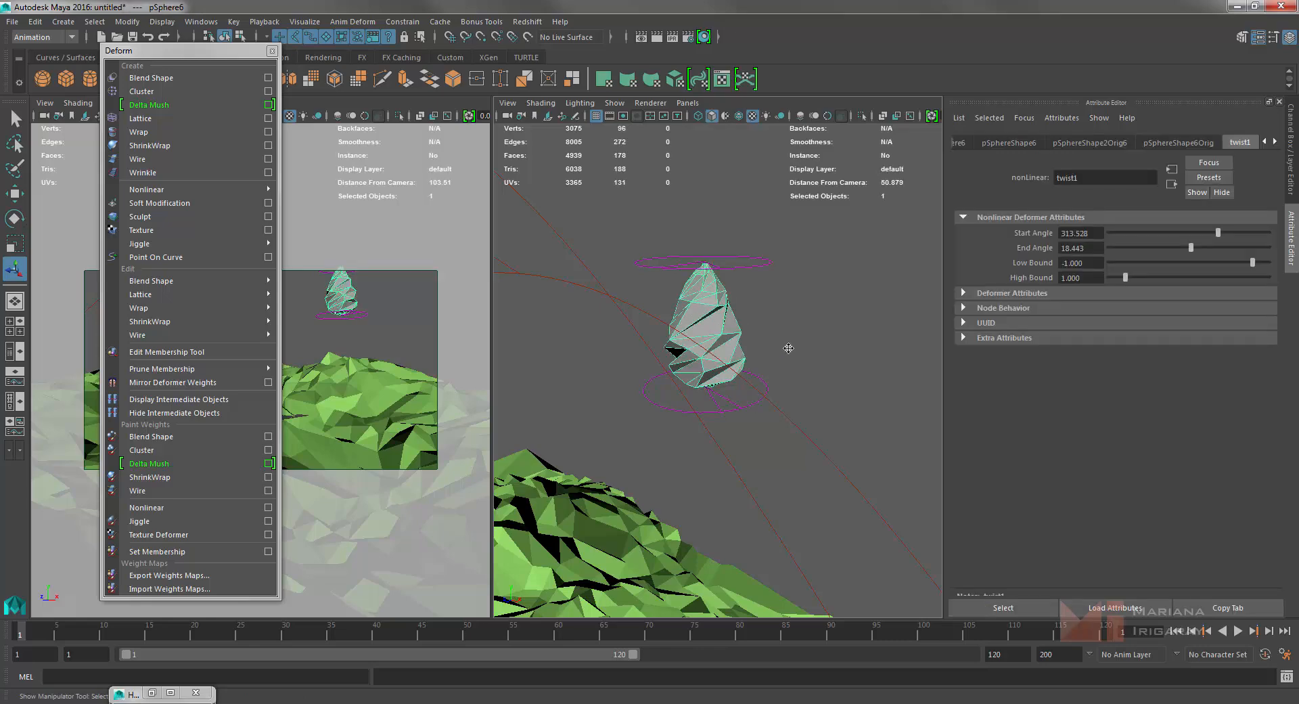
{"action": "key", "text": "ctrl+d"}
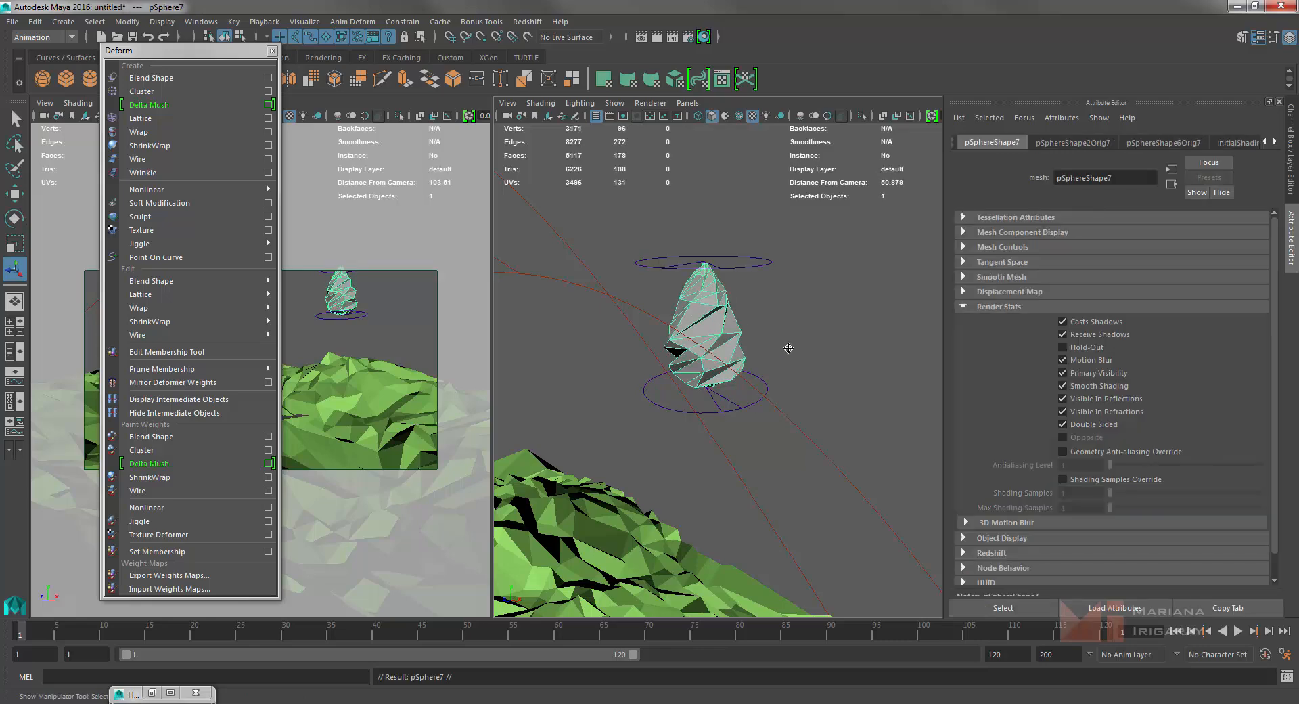
{"action": "key", "text": "w"}
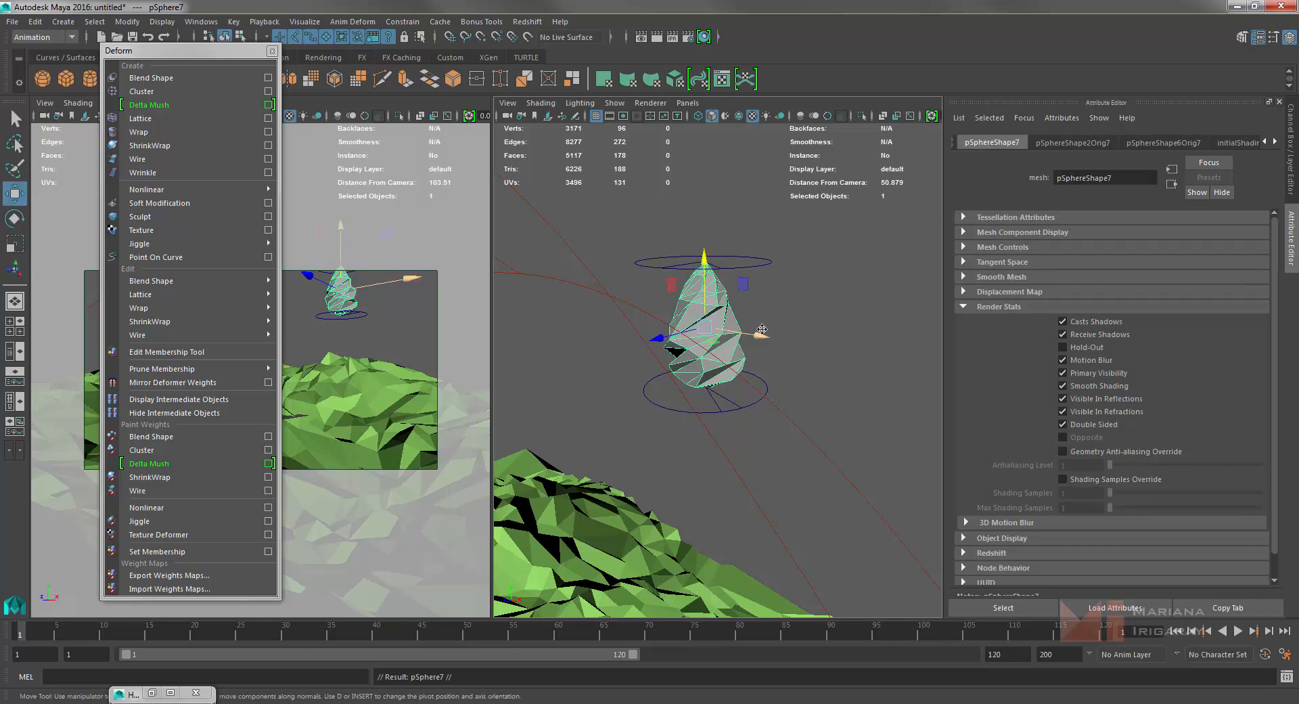
{"action": "left_click_drag", "start_coordinate": [758, 332], "coordinate": [901, 331]}
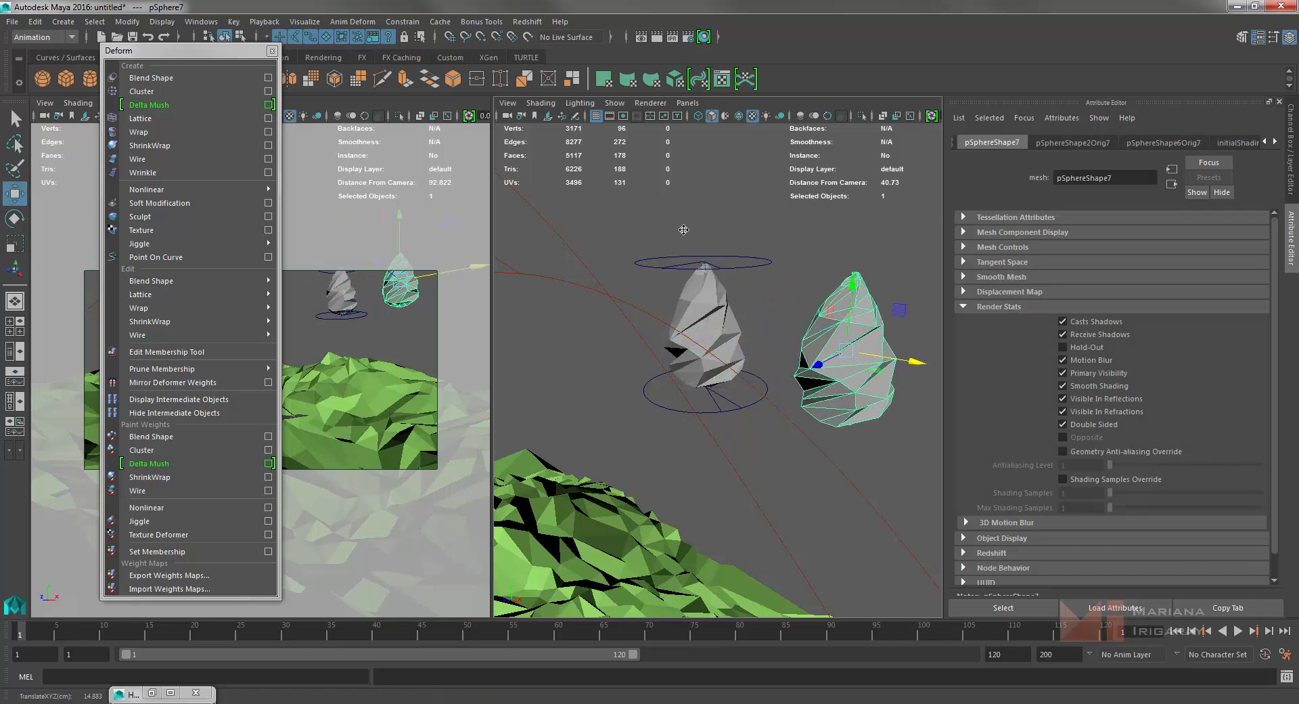
Delete the original teardrop with its twist handle, select the remaining copy and close the floating Deform window.
{"action": "left_click_drag", "start_coordinate": [684, 229], "coordinate": [740, 306]}
{"action": "key", "text": "Delete"}
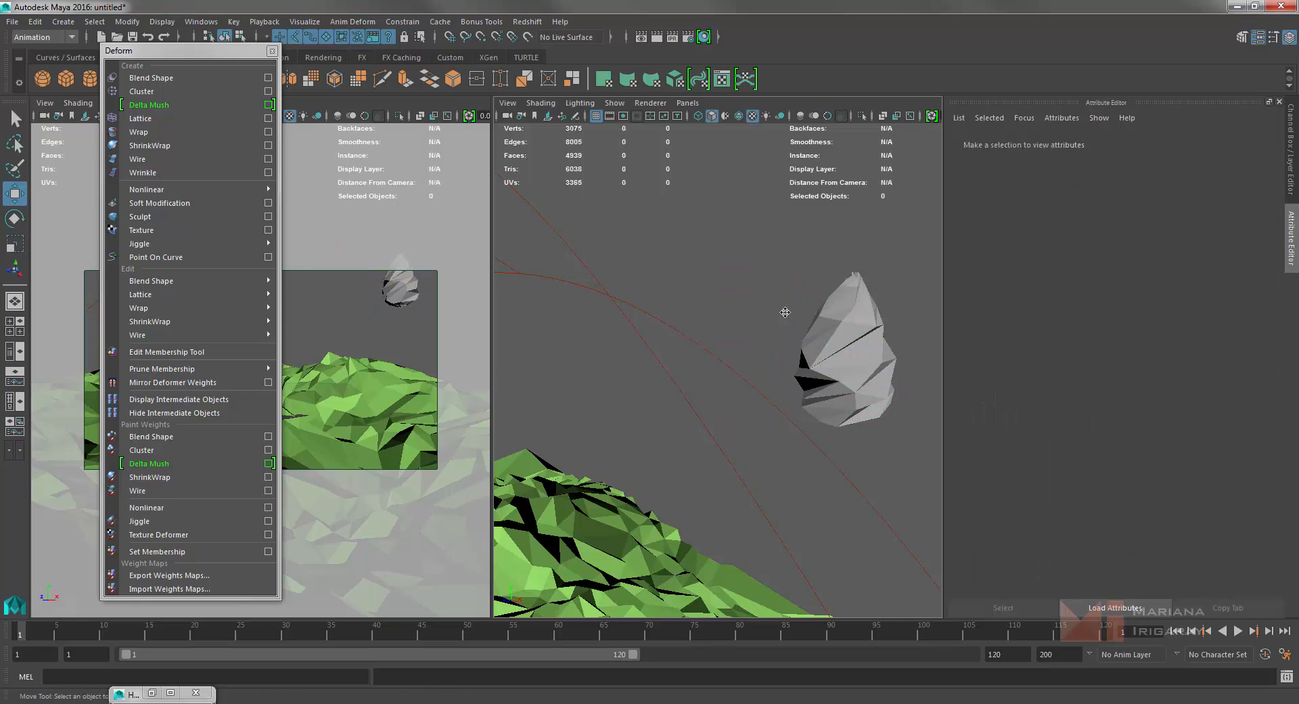
{"action": "left_click", "coordinate": [848, 350]}
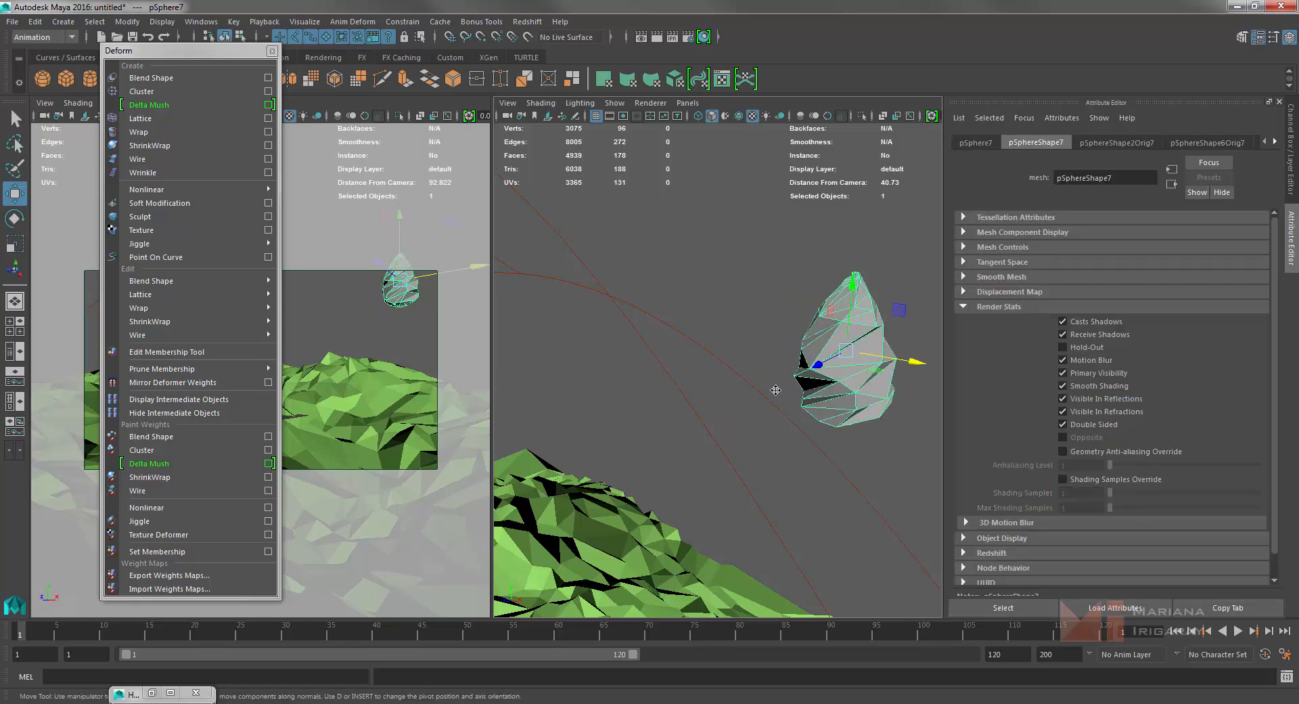
{"action": "left_click", "coordinate": [272, 51]}
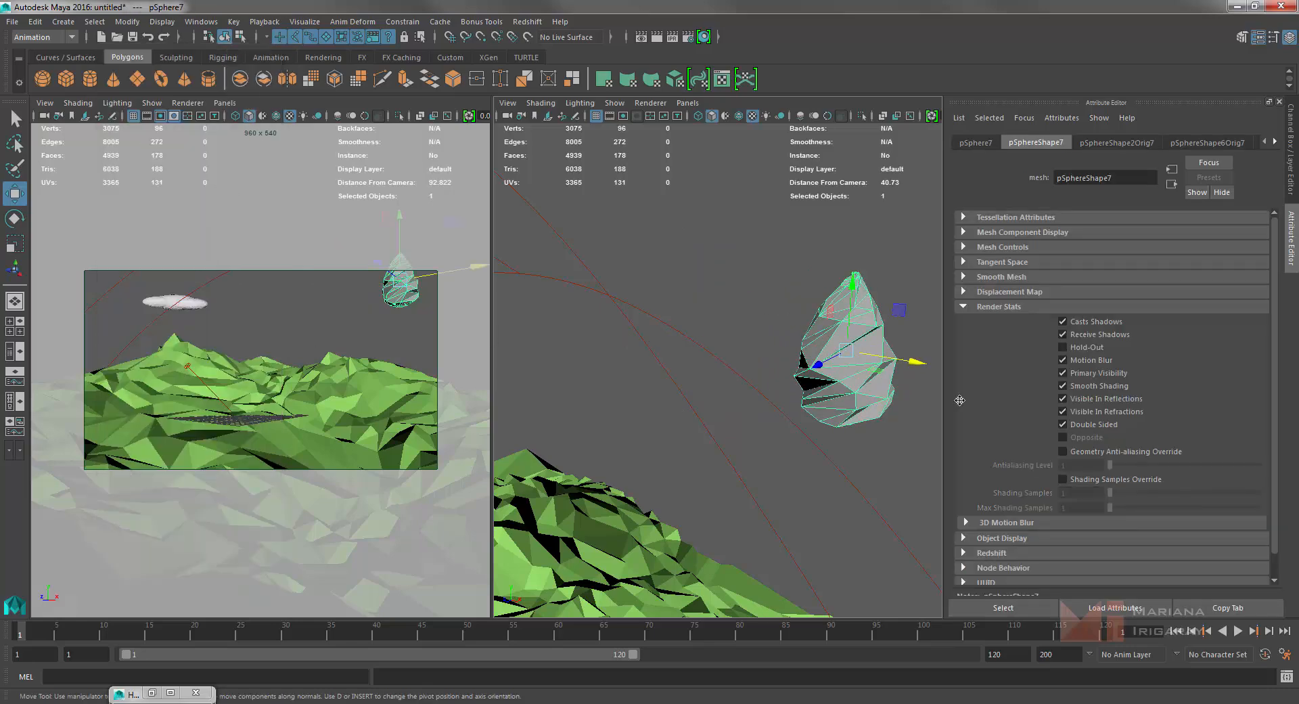
Move the twisted teardrop down onto the green terrain so it stands as a tree in the camera view, beside the grid.
{"action": "left_click_drag", "start_coordinate": [845, 351], "coordinate": [586, 387]}
{"action": "left_click_drag", "start_coordinate": [745, 360], "coordinate": [500, 400], "text": "alt"}
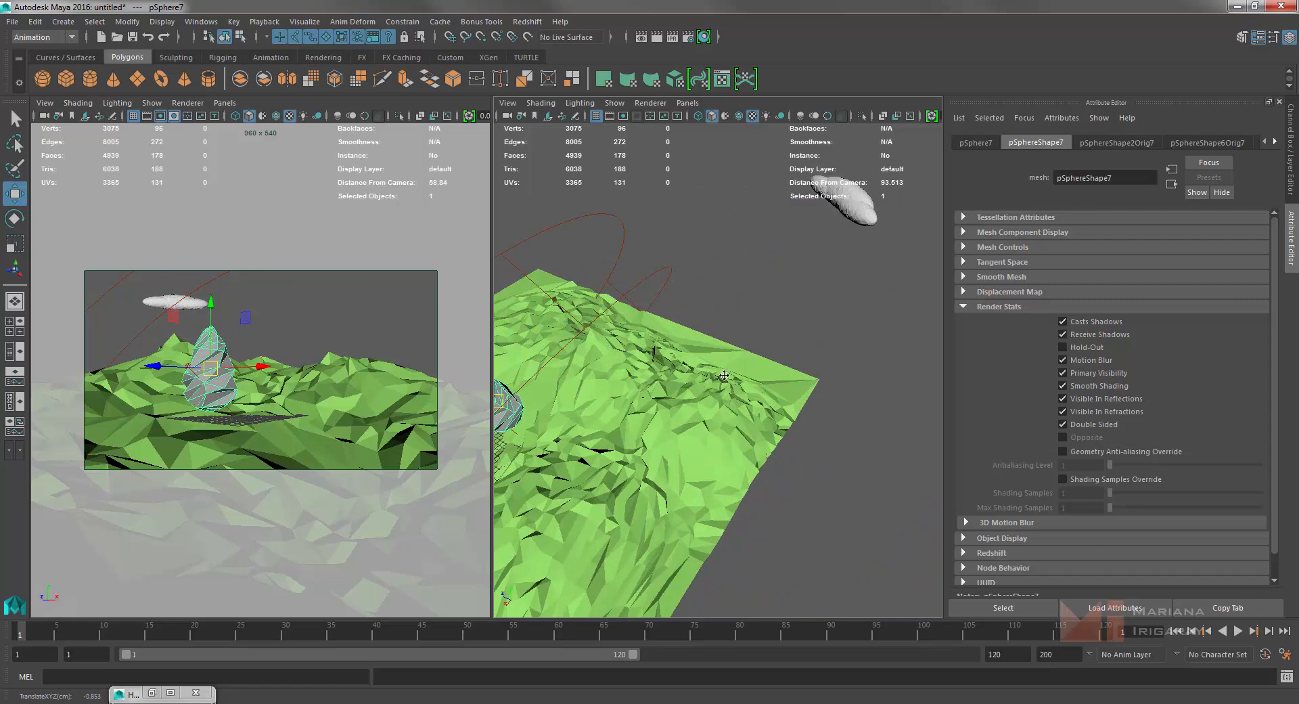
{"action": "left_click_drag", "start_coordinate": [724, 376], "coordinate": [815, 224], "text": "alt"}
{"action": "middle_click_drag", "start_coordinate": [815, 224], "coordinate": [811, 234], "text": "alt"}
{"action": "left_click_drag", "start_coordinate": [746, 410], "coordinate": [733, 362], "text": "alt"}
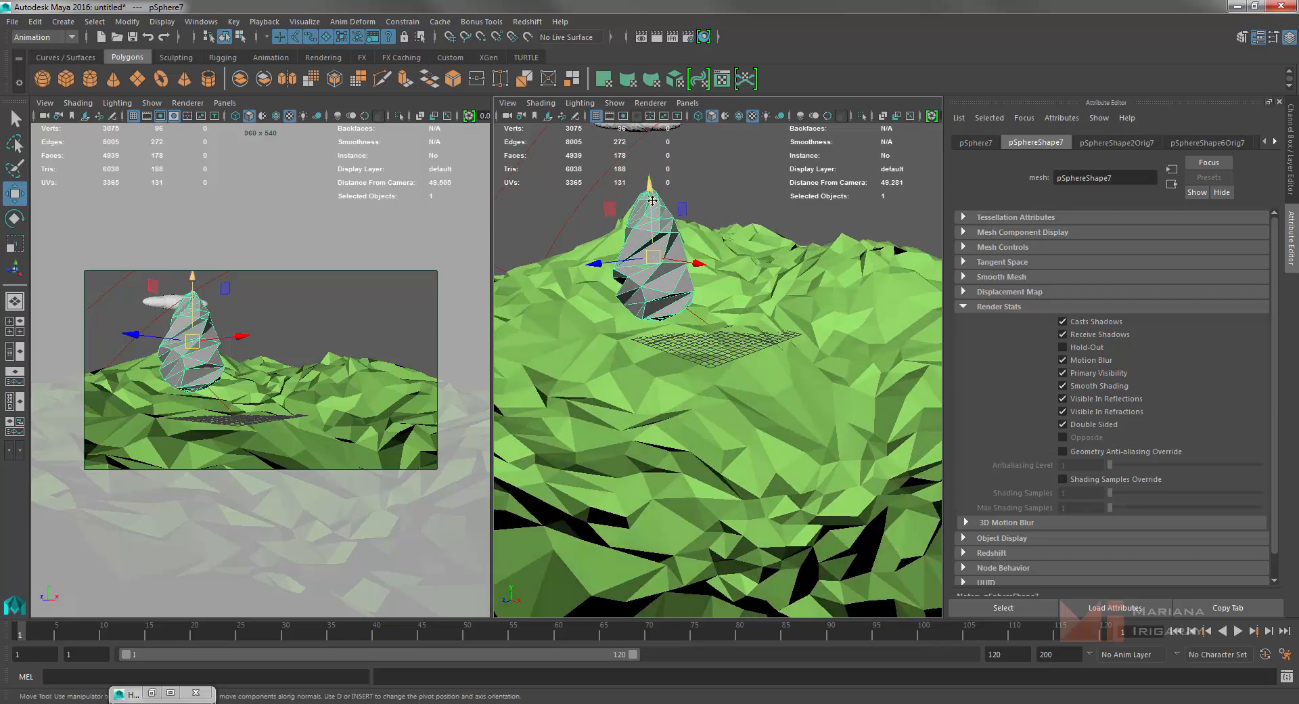
{"action": "left_click_drag", "start_coordinate": [653, 200], "coordinate": [651, 237]}
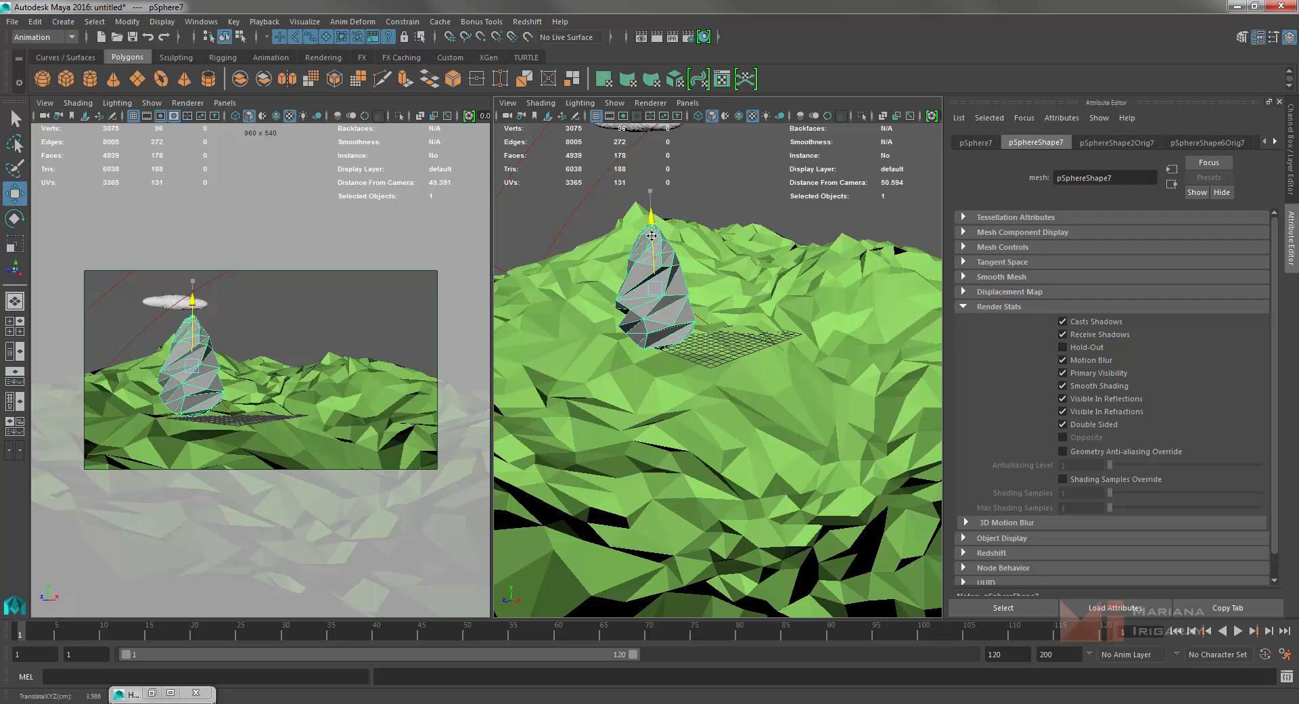
{"action": "left_click_drag", "start_coordinate": [625, 293], "coordinate": [625, 292]}
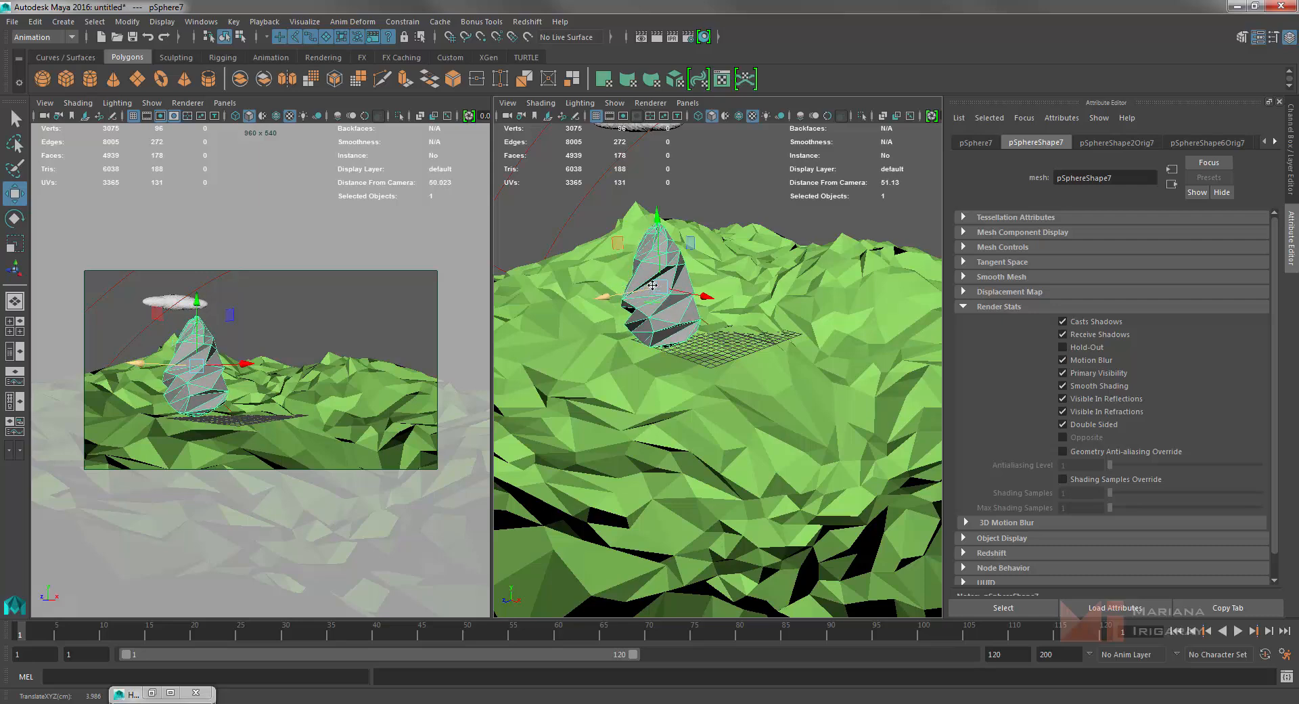
Assign a new VRay Mtl material to the tree.
{"action": "right_click", "coordinate": [674, 274]}
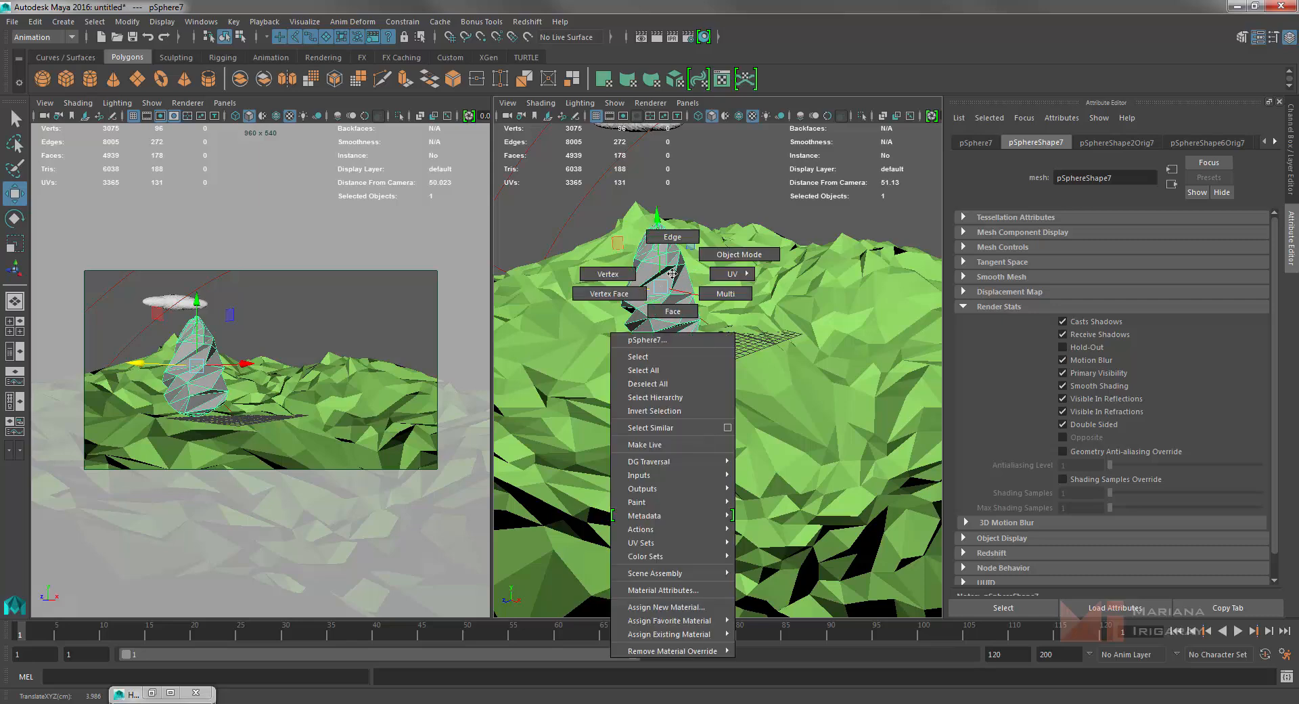
{"action": "mouse_move", "coordinate": [713, 491]}
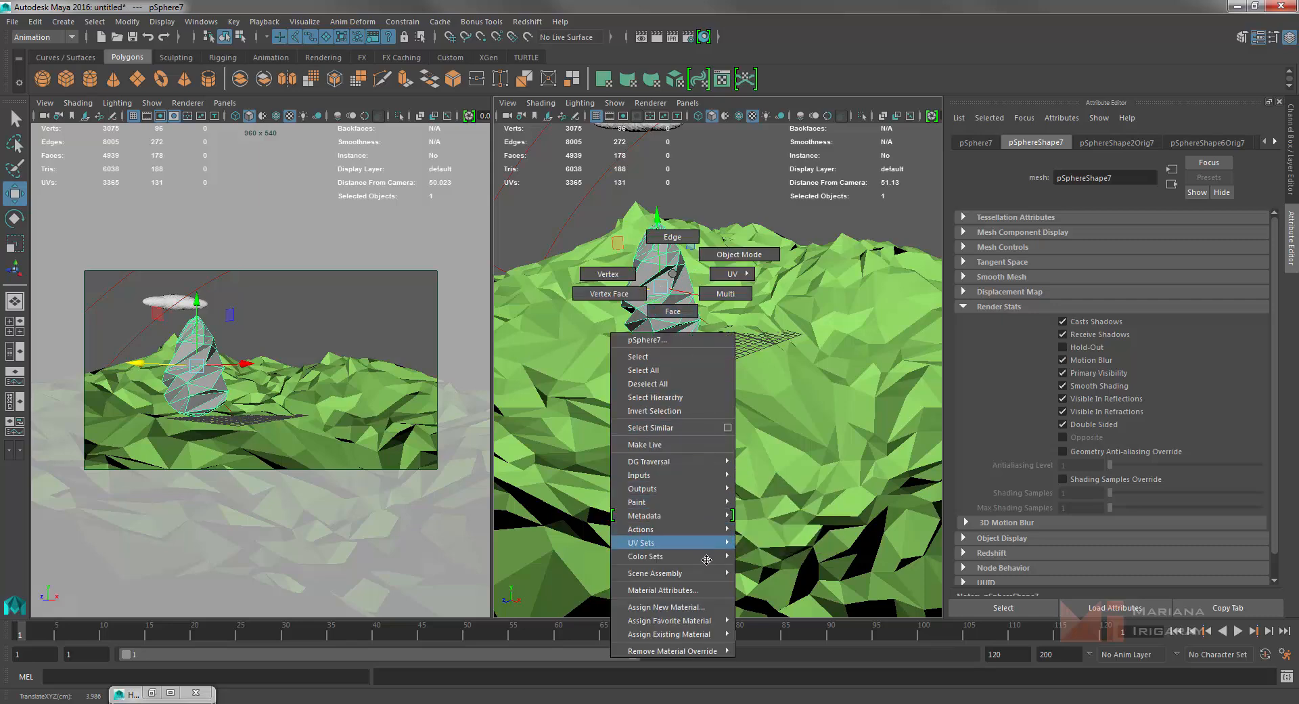
{"action": "mouse_move", "coordinate": [706, 618]}
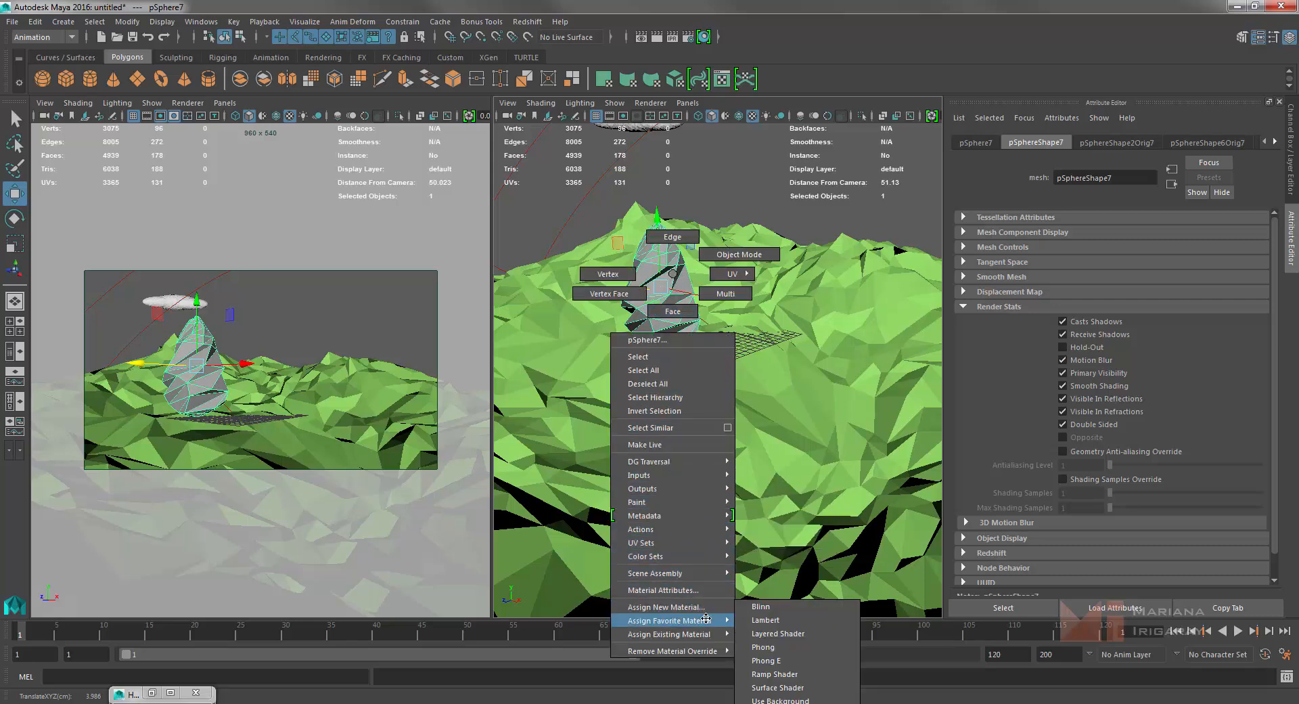
{"action": "left_click", "coordinate": [704, 607]}
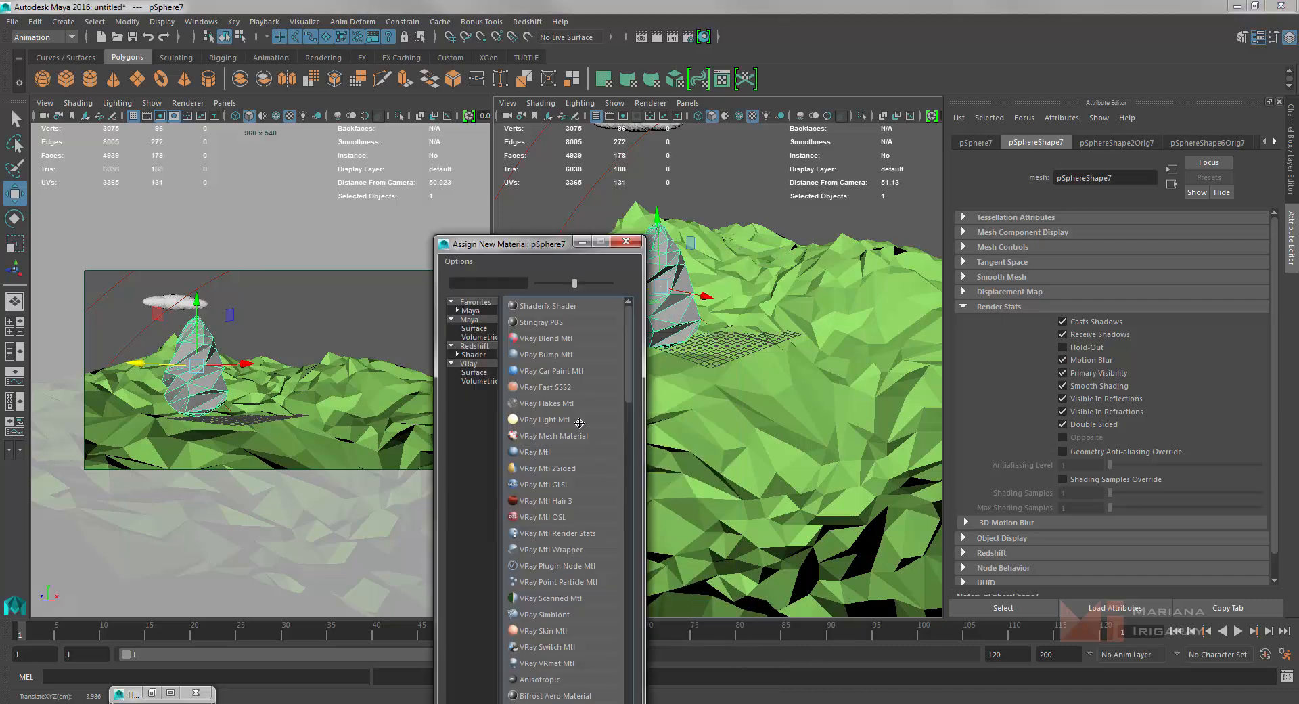
{"action": "left_click", "coordinate": [531, 452]}
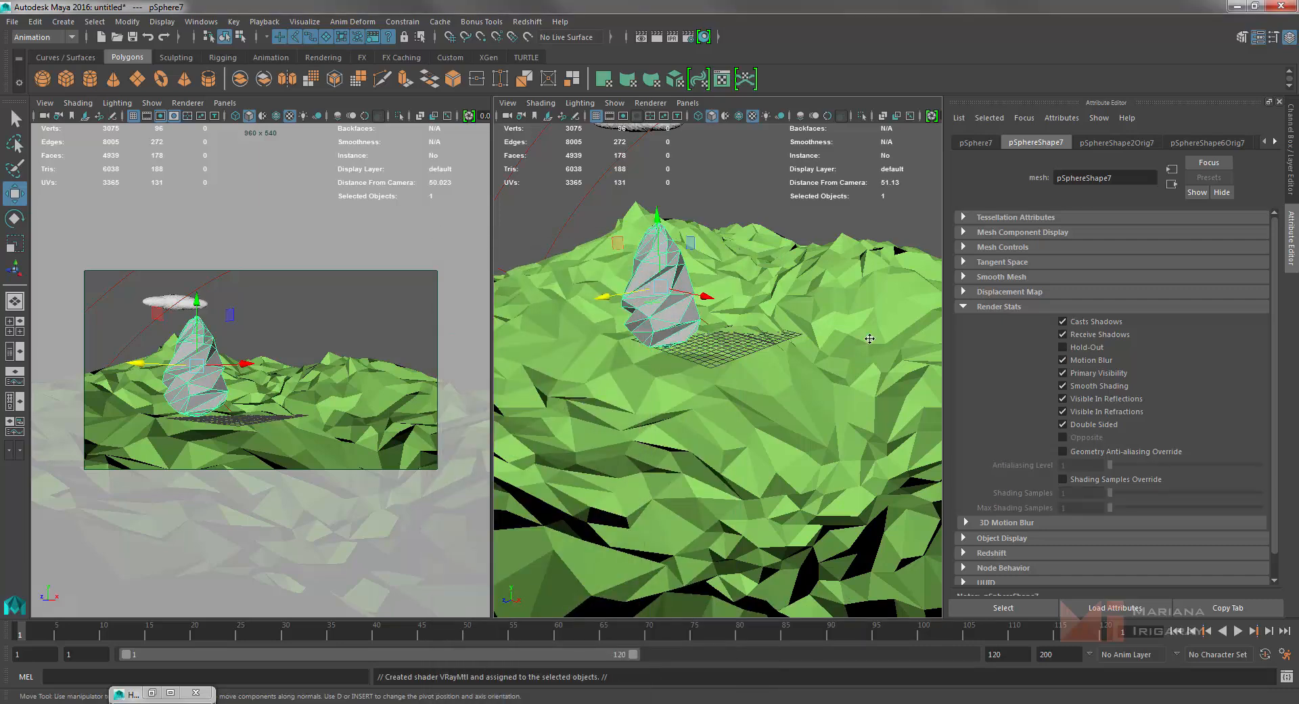
Set the tree material's Diffuse Color to the dark green from the color history, darken it further and deselect the tree.
{"action": "left_click", "coordinate": [1079, 295]}
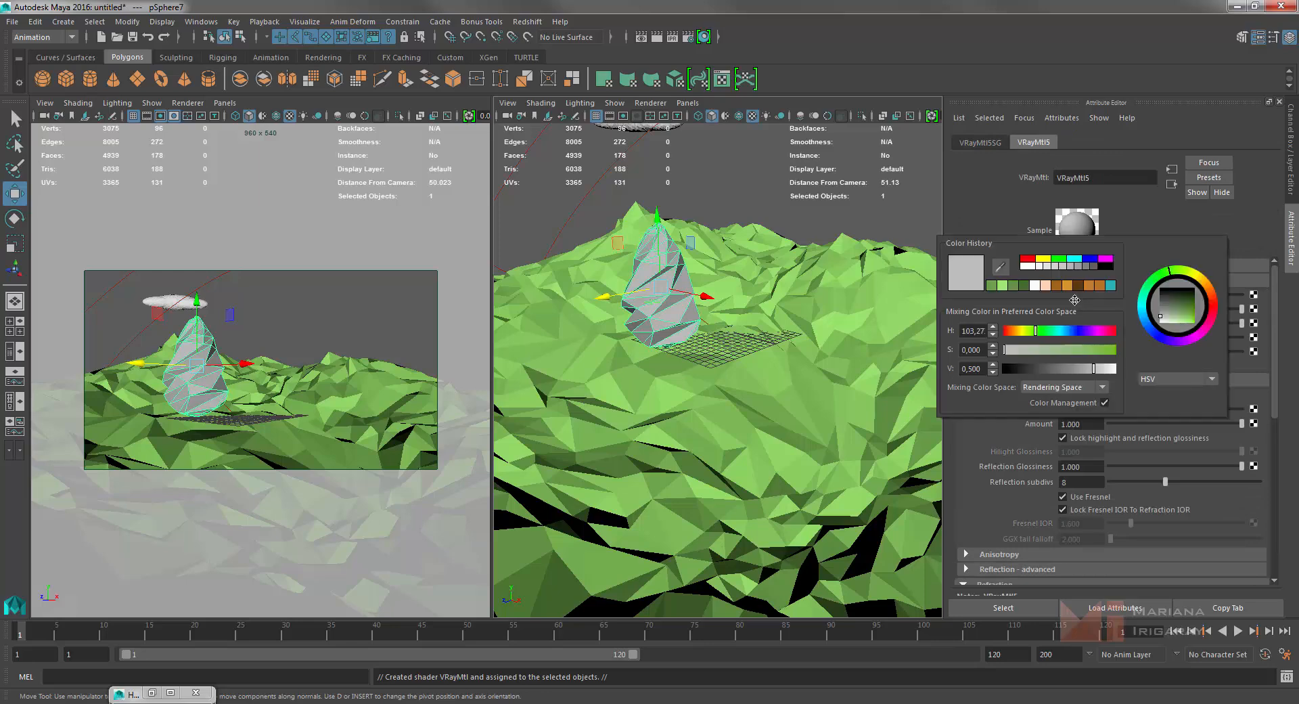
{"action": "left_click", "coordinate": [1023, 286]}
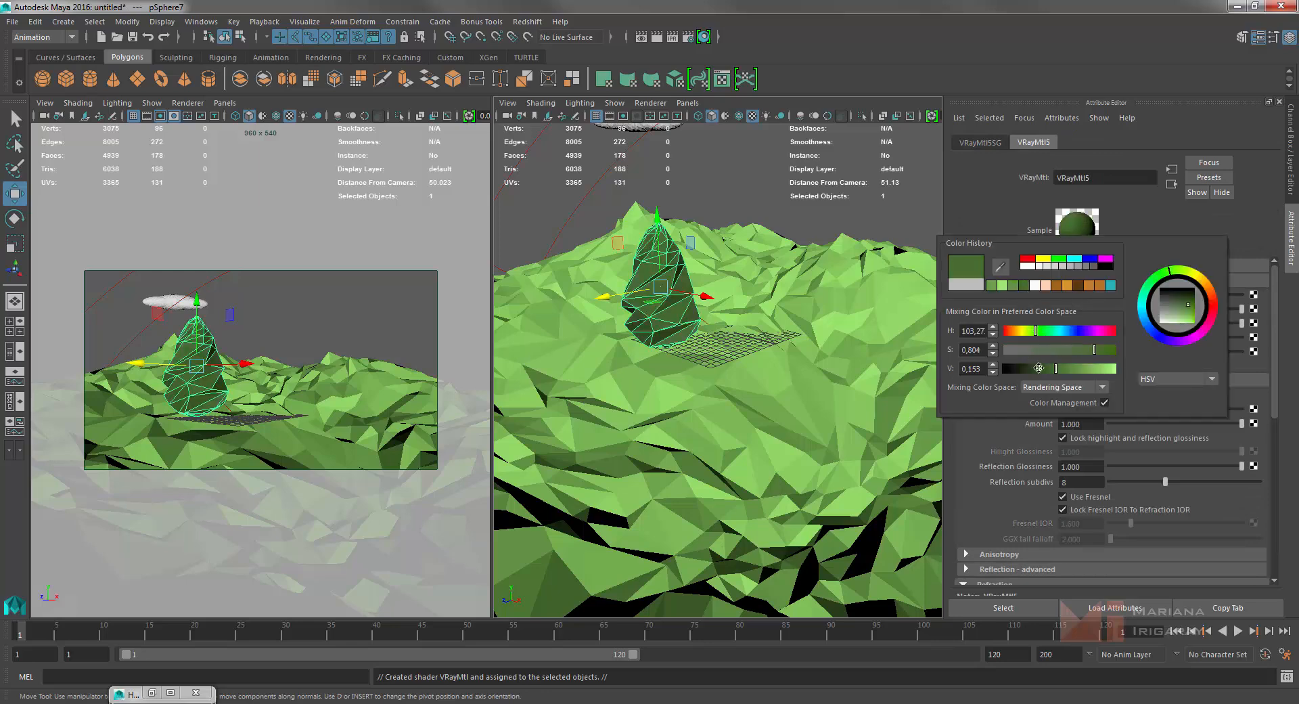
{"action": "left_click", "coordinate": [1034, 368]}
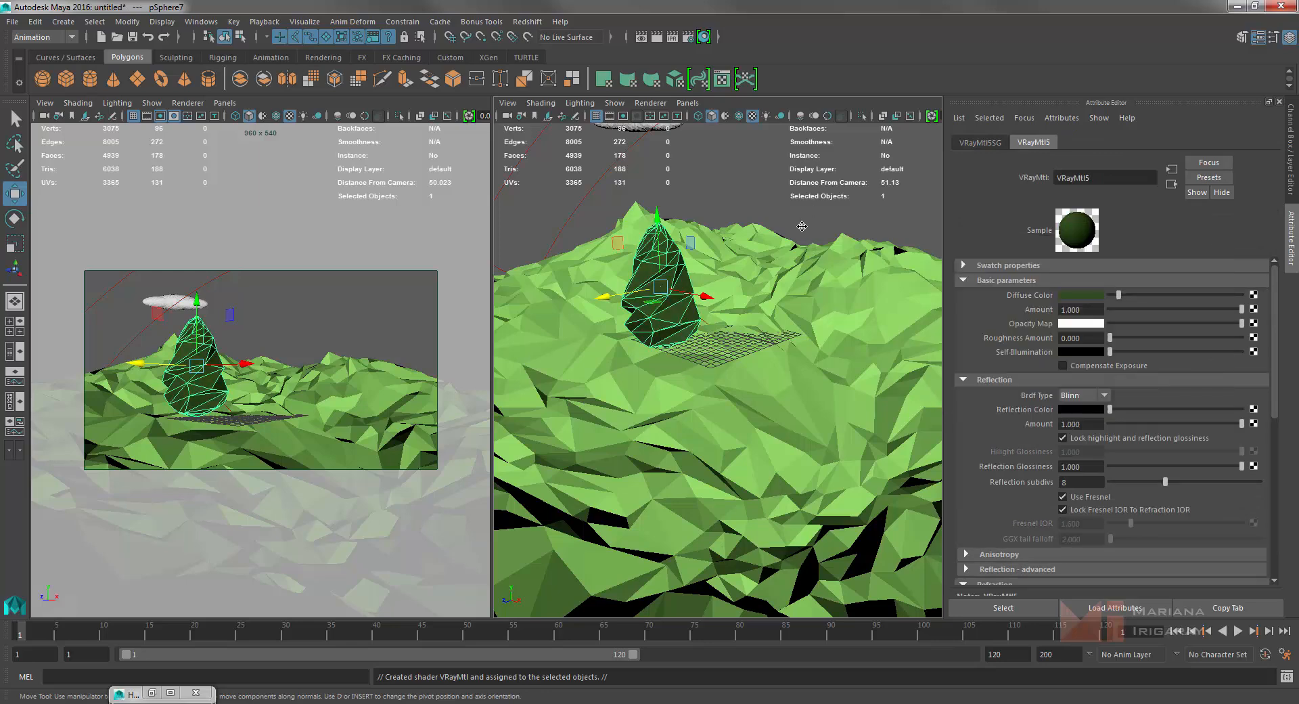
{"action": "left_click", "coordinate": [804, 222]}
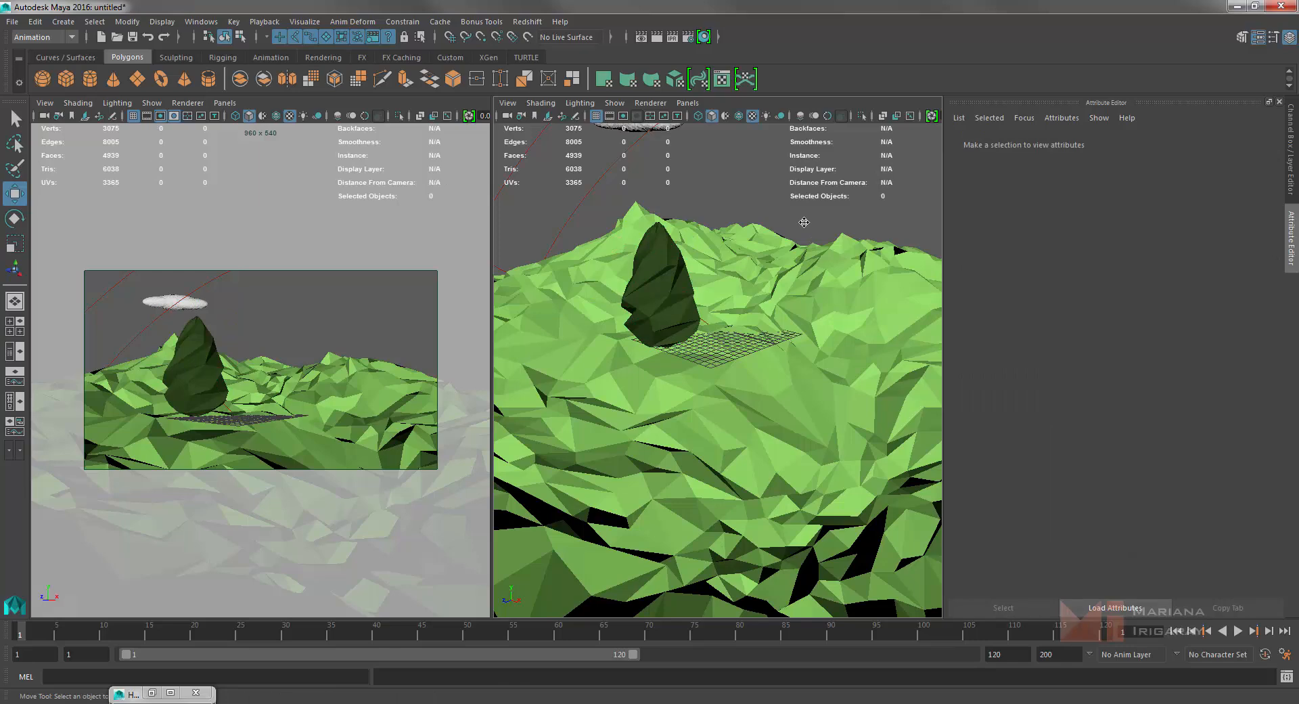
Move the tree across the terrain to the other side of the grid and adjust its height just above the ground.
{"action": "left_click", "coordinate": [691, 311]}
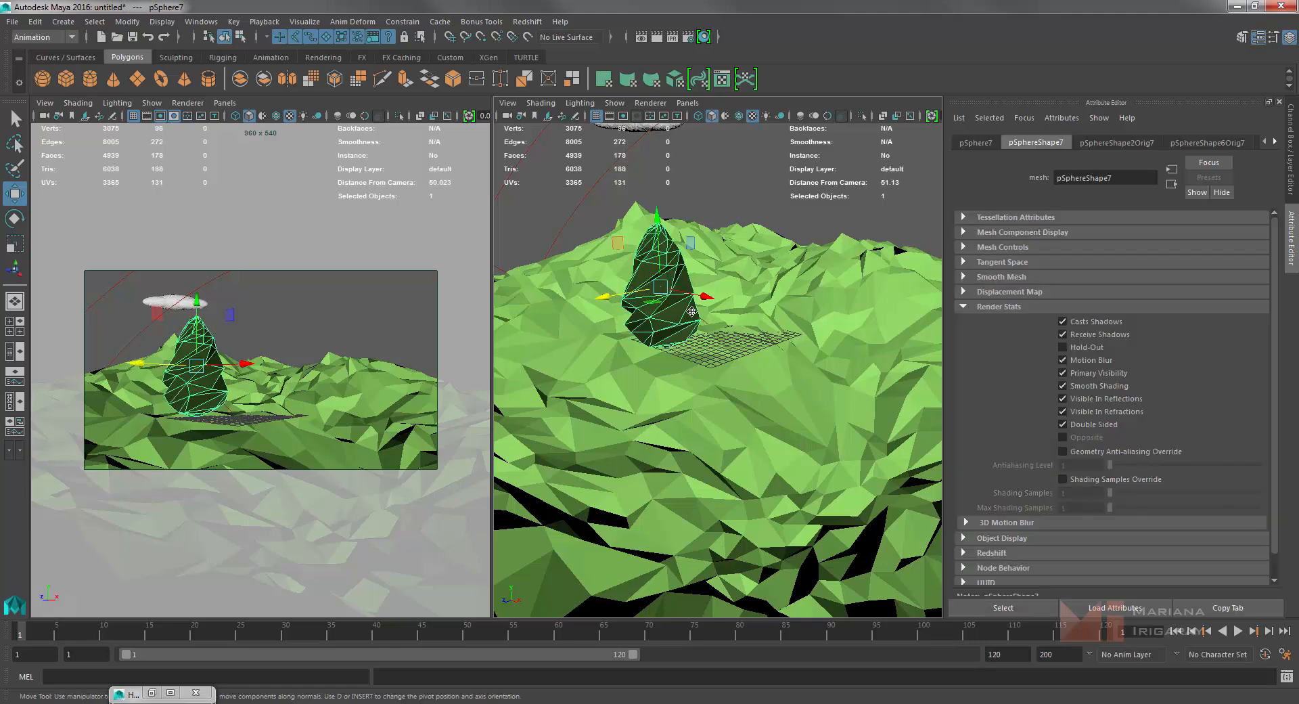
{"action": "left_click_drag", "start_coordinate": [659, 286], "coordinate": [786, 283]}
{"action": "left_click_drag", "start_coordinate": [816, 356], "coordinate": [797, 289], "text": "alt"}
{"action": "left_click_drag", "start_coordinate": [782, 193], "coordinate": [781, 192]}
{"action": "left_click_drag", "start_coordinate": [817, 288], "coordinate": [778, 263], "text": "alt"}
{"action": "scroll", "coordinate": [758, 295], "scroll_direction": "up", "scroll_amount": 5}
{"action": "scroll", "coordinate": [773, 292], "scroll_direction": "down", "scroll_amount": 2}
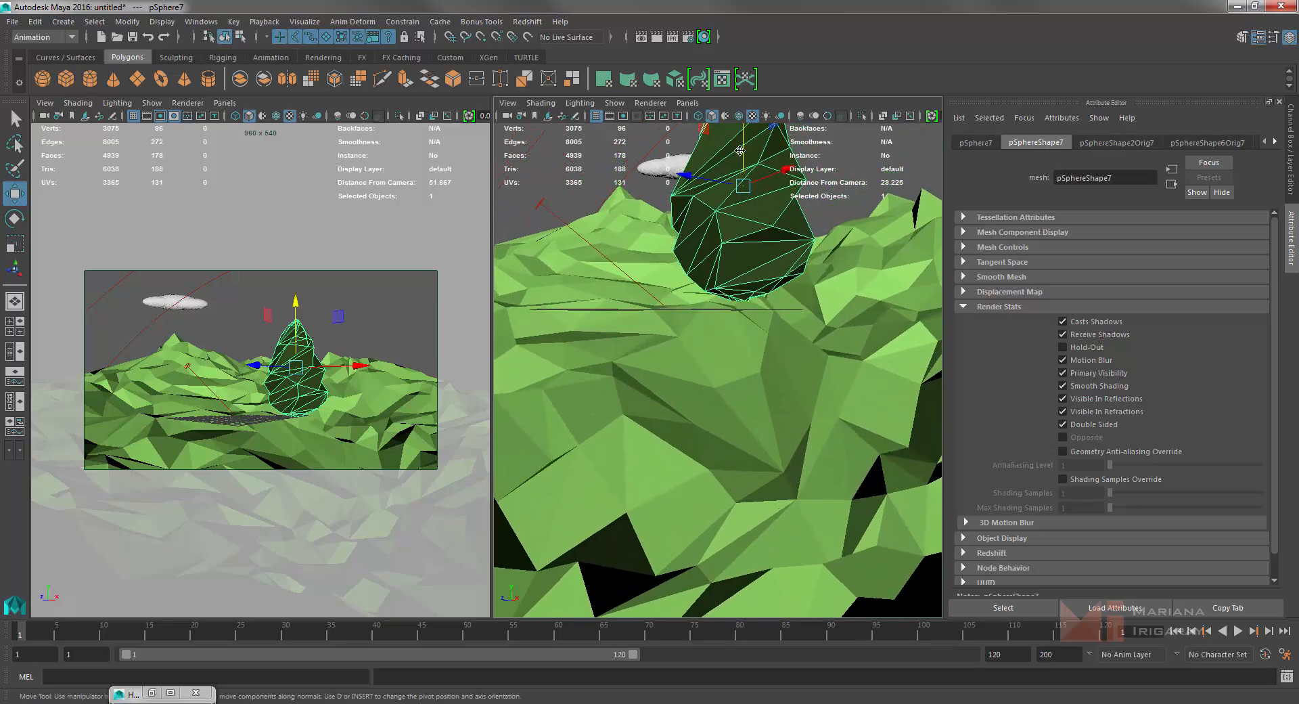
{"action": "left_click_drag", "start_coordinate": [742, 149], "coordinate": [722, 288], "text": "alt"}
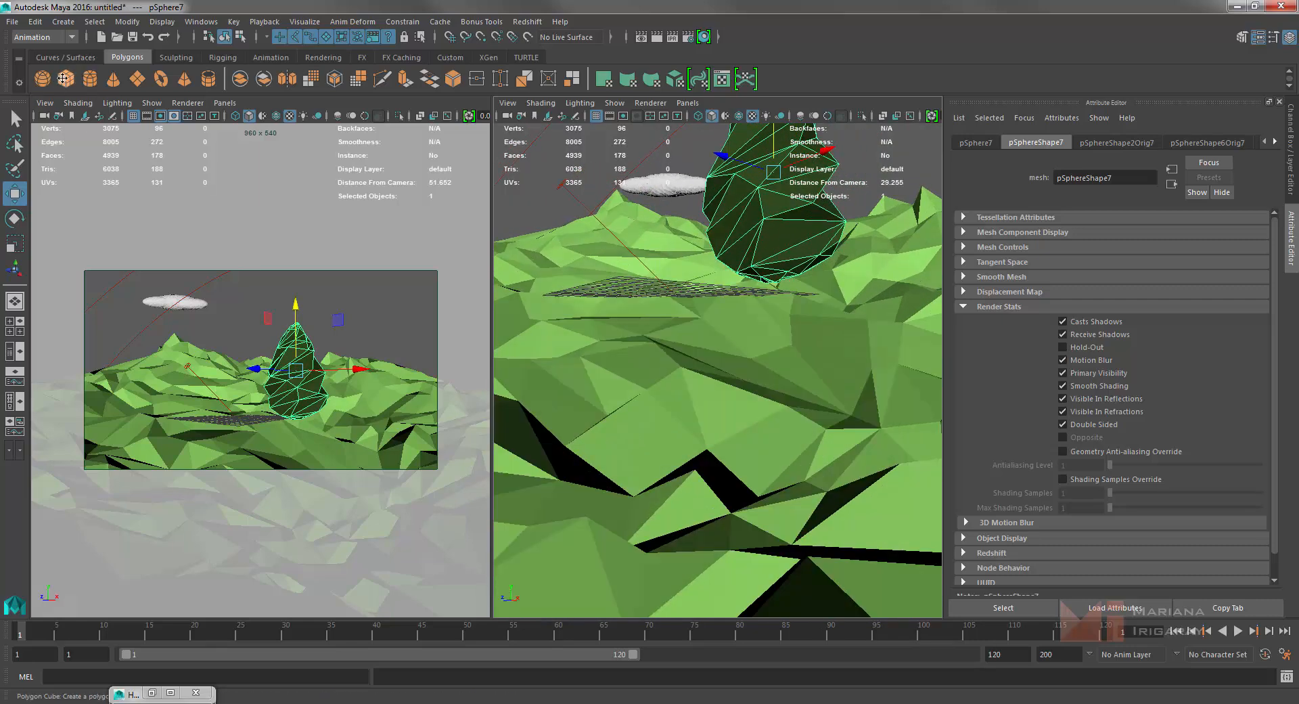
Create a polygon cube, raise it above the grid and size it to width 2, height about 6.018 and depth 2.
{"action": "left_click", "coordinate": [81, 90]}
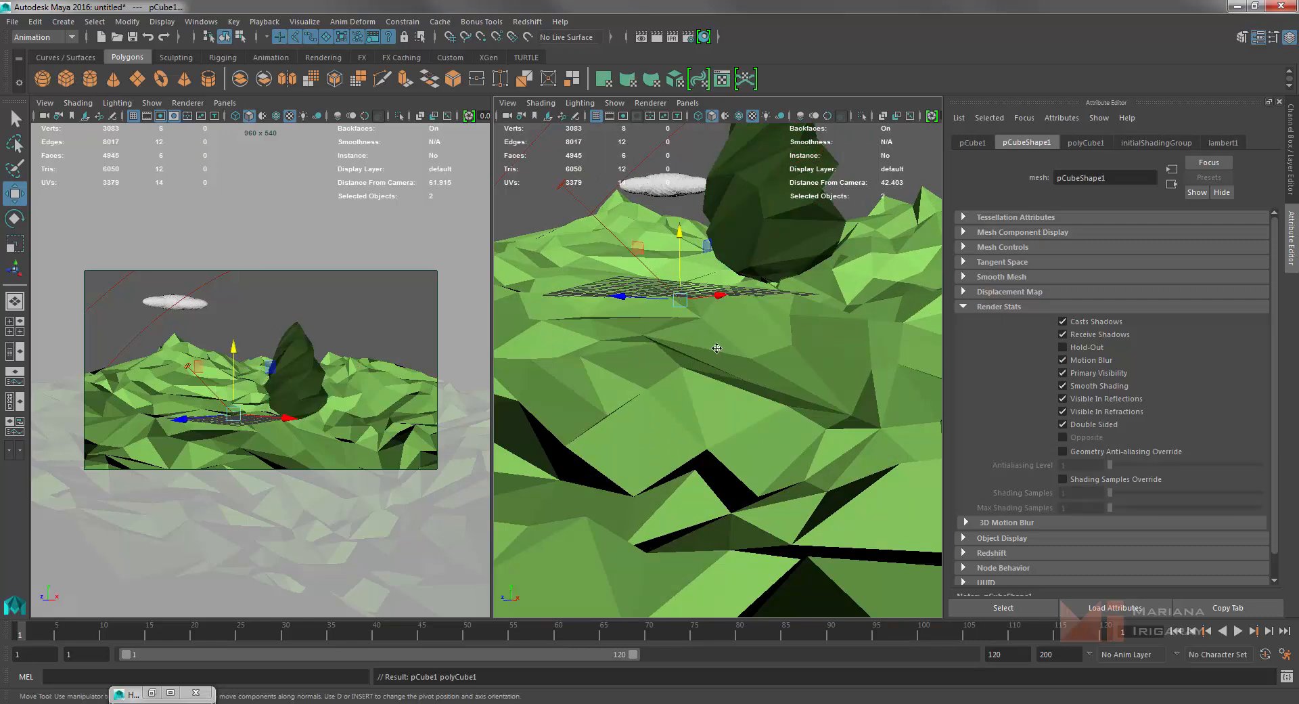
{"action": "left_click_drag", "start_coordinate": [680, 255], "coordinate": [719, 333]}
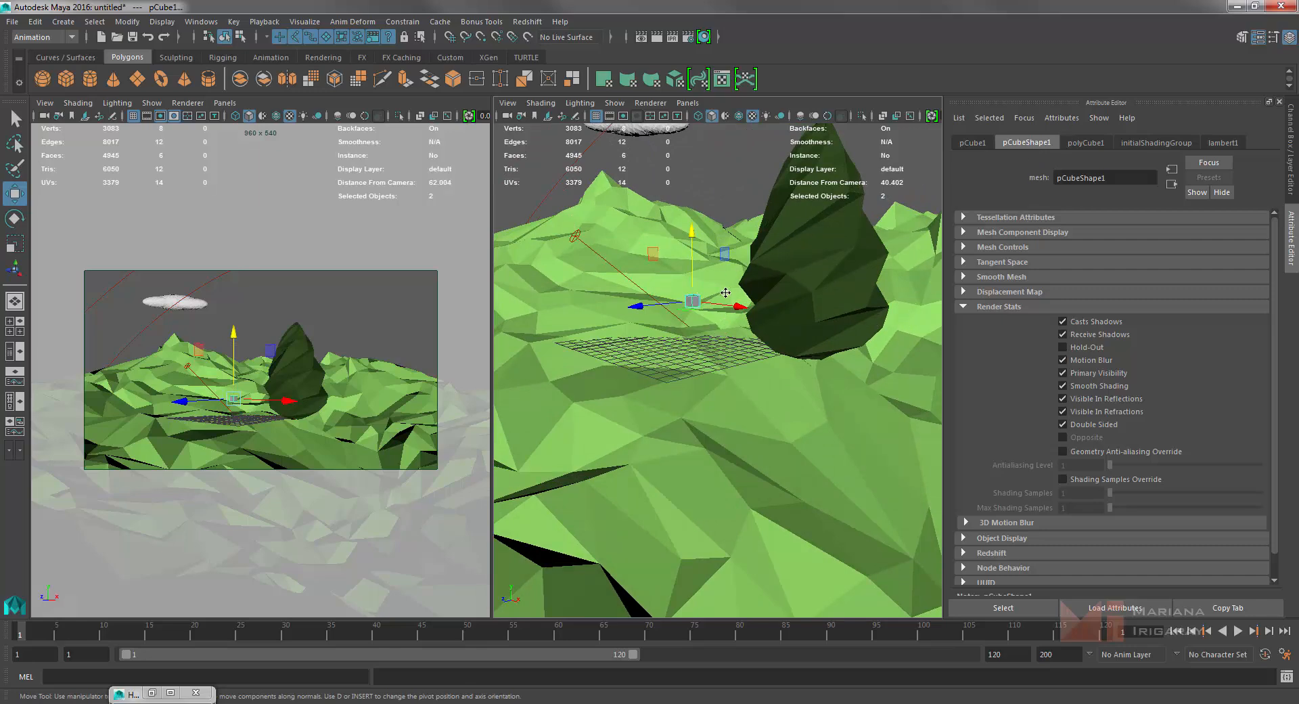
{"action": "left_click", "coordinate": [1081, 143]}
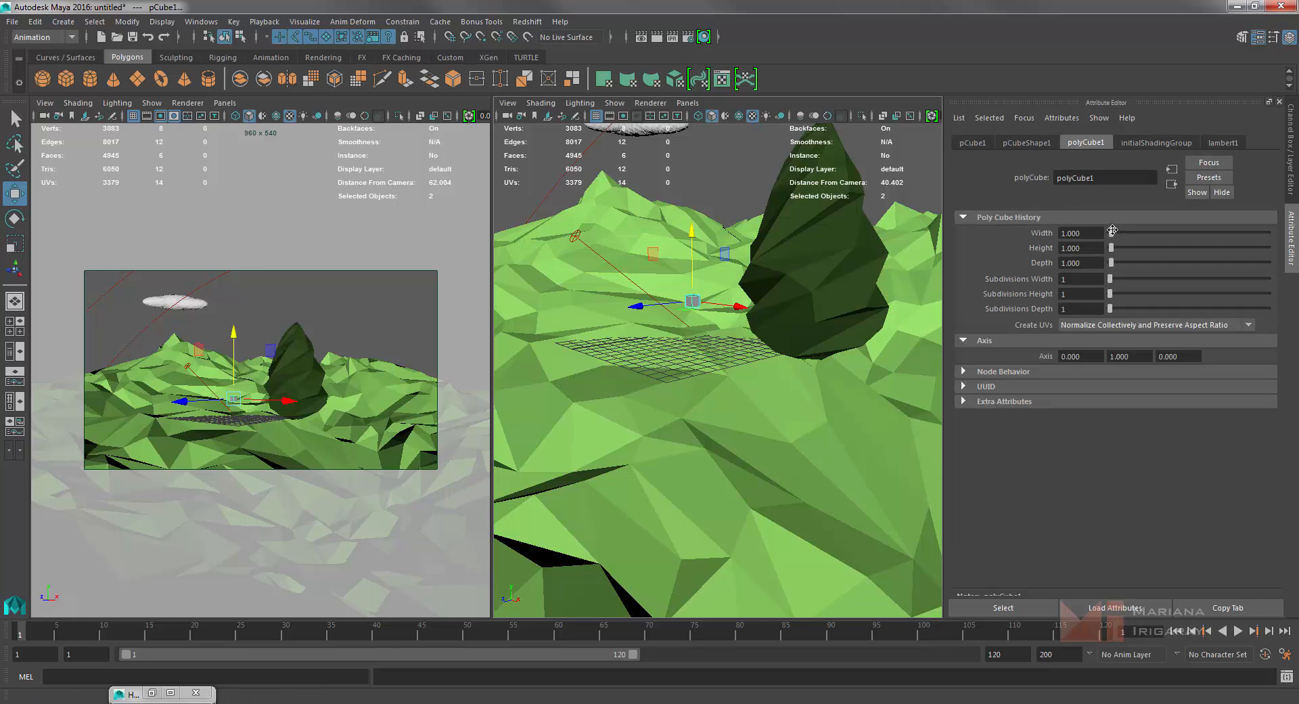
{"action": "left_click_drag", "start_coordinate": [1113, 230], "coordinate": [1019, 234]}
{"action": "type", "text": "2"}
{"action": "key", "text": "Tab"}
{"action": "type", "text": "2"}
{"action": "left_click", "coordinate": [1097, 263]}
{"action": "mouse_move", "coordinate": [1111, 262]}
{"action": "left_mouse_down"}
{"action": "mouse_move", "coordinate": [1043, 261]}
{"action": "mouse_move", "coordinate": [1118, 248]}
{"action": "left_mouse_up"}
{"action": "type", "text": "2"}
{"action": "key", "text": "Return"}
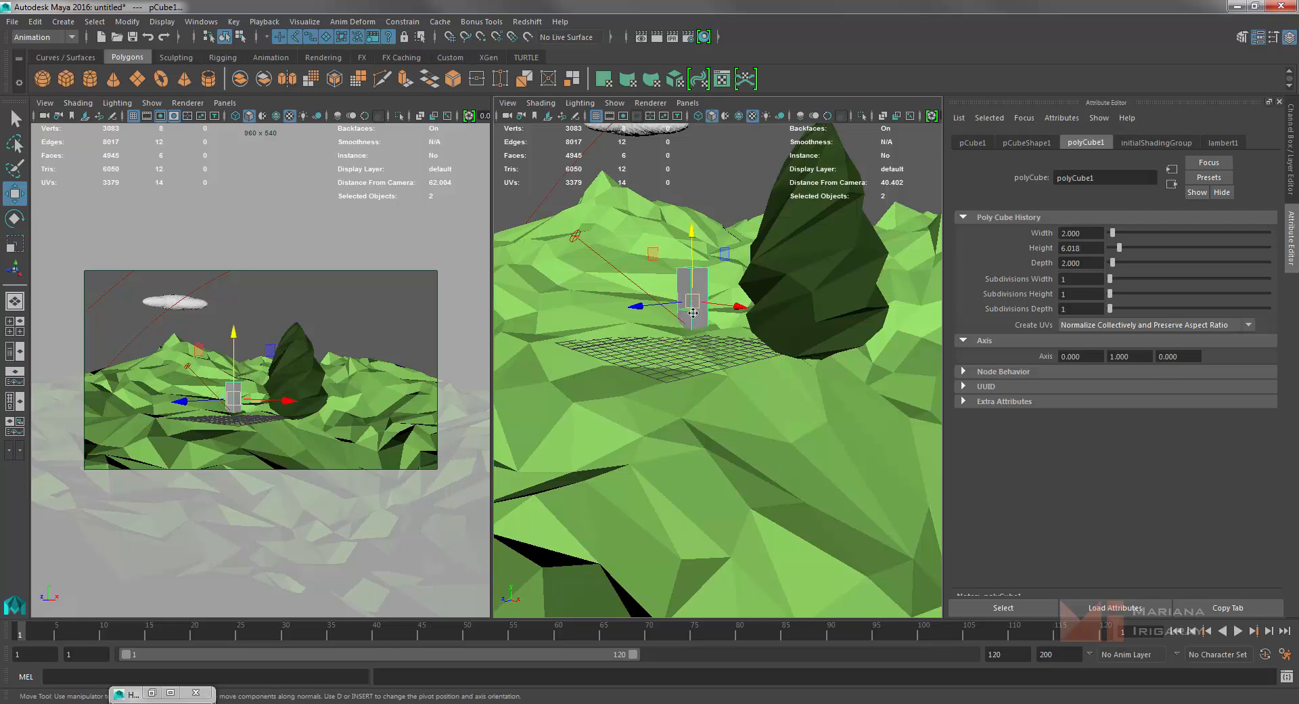
Move the tall box beneath the dark green tree crown and lower it into the terrain as a trunk.
{"action": "left_click_drag", "start_coordinate": [716, 300], "coordinate": [861, 447], "text": "alt"}
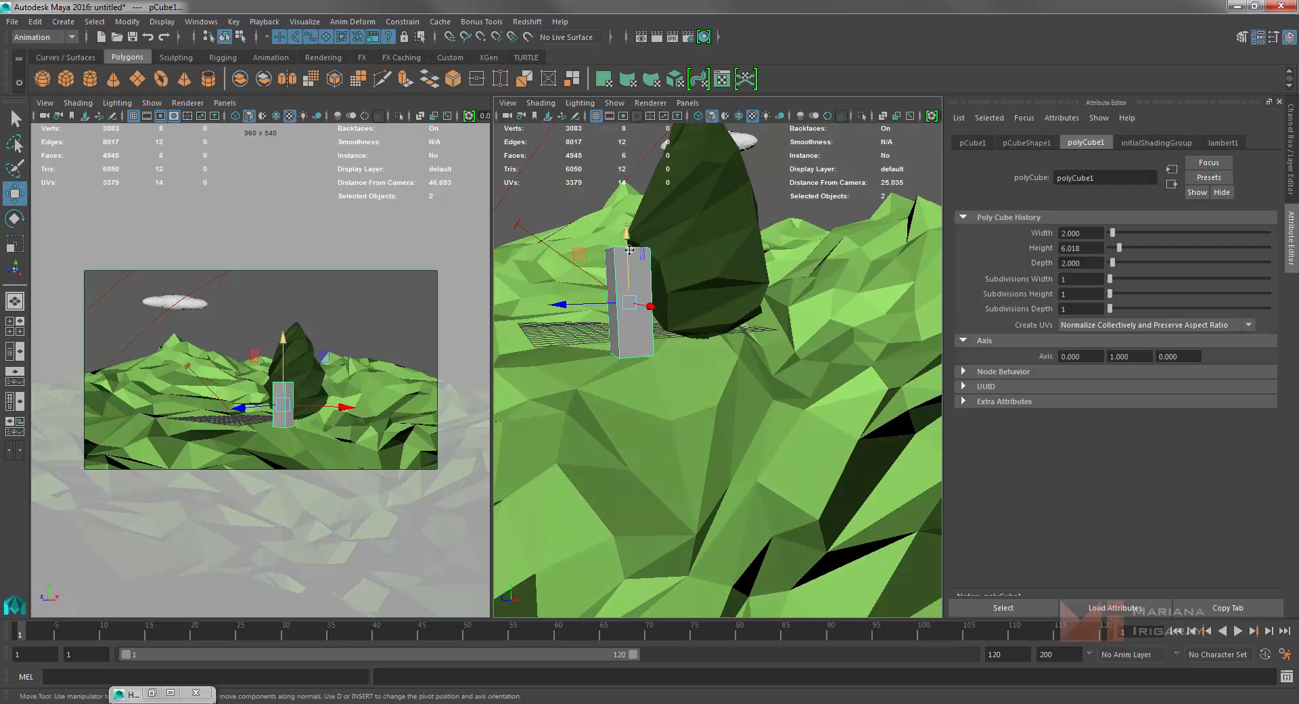
{"action": "left_click_drag", "start_coordinate": [631, 251], "coordinate": [634, 326]}
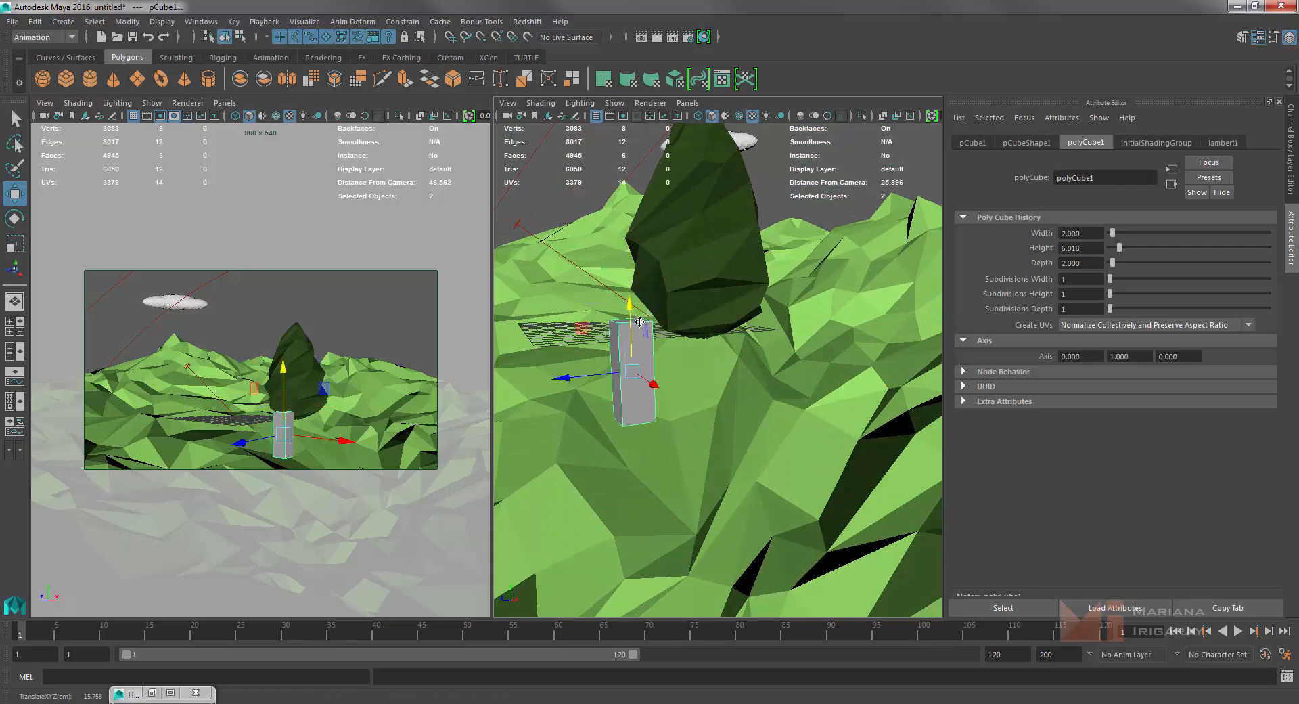
{"action": "left_click_drag", "start_coordinate": [579, 361], "coordinate": [839, 440]}
Slim the trunk box by setting its width and depth to 1.
{"action": "left_click_drag", "start_coordinate": [1087, 235], "coordinate": [970, 233]}
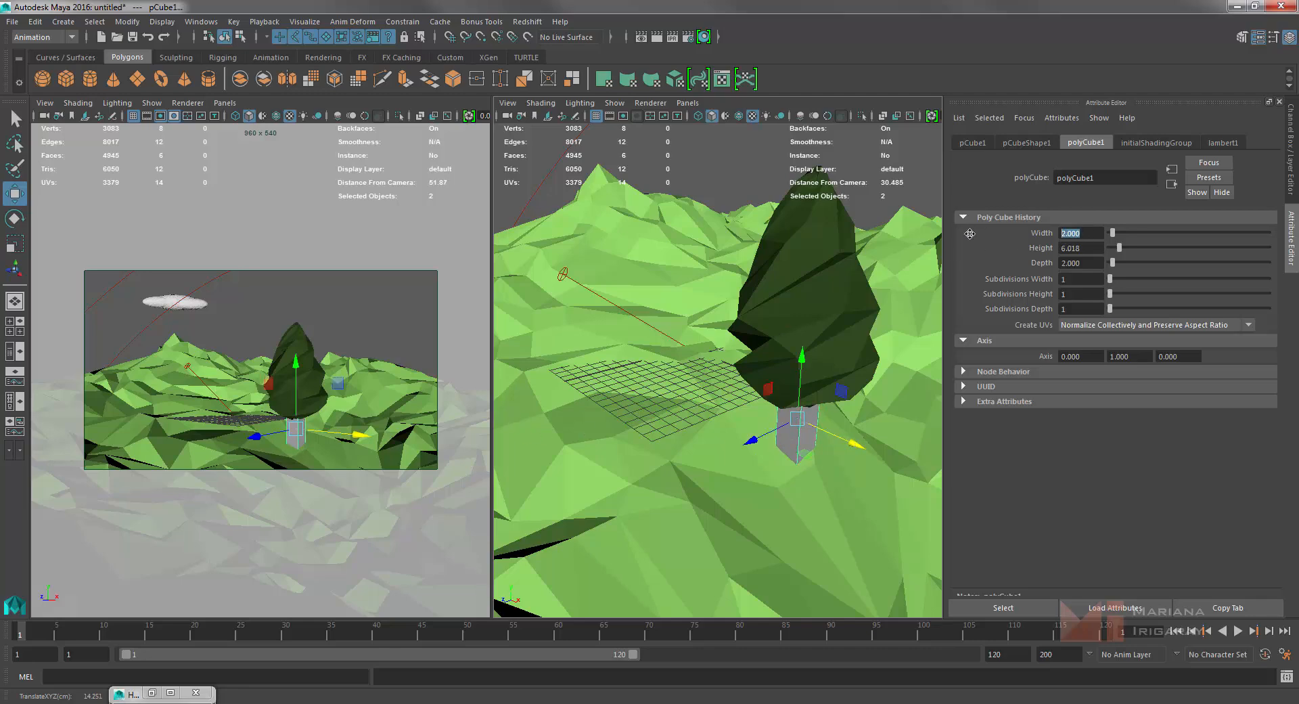
{"action": "type", "text": "1"}
{"action": "key", "text": "Tab"}
{"action": "key", "text": "Tab"}
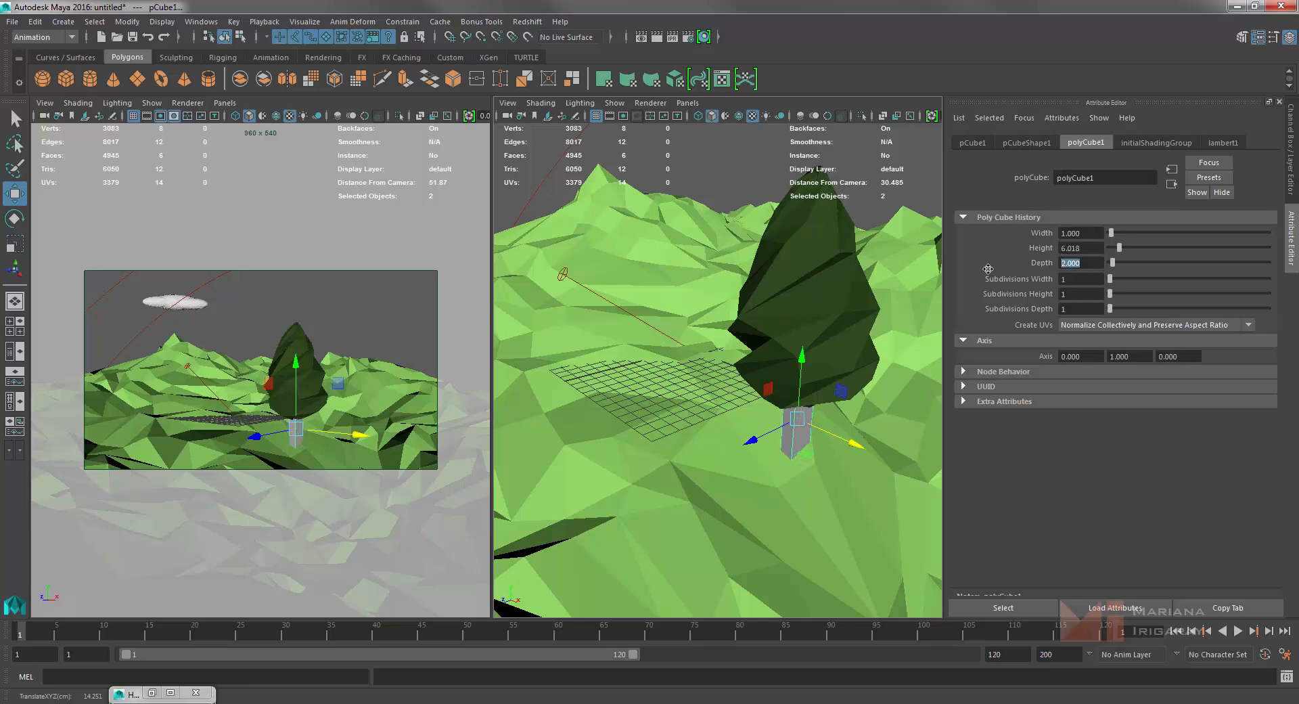
{"action": "type", "text": "1"}
{"action": "left_click", "coordinate": [1083, 247]}
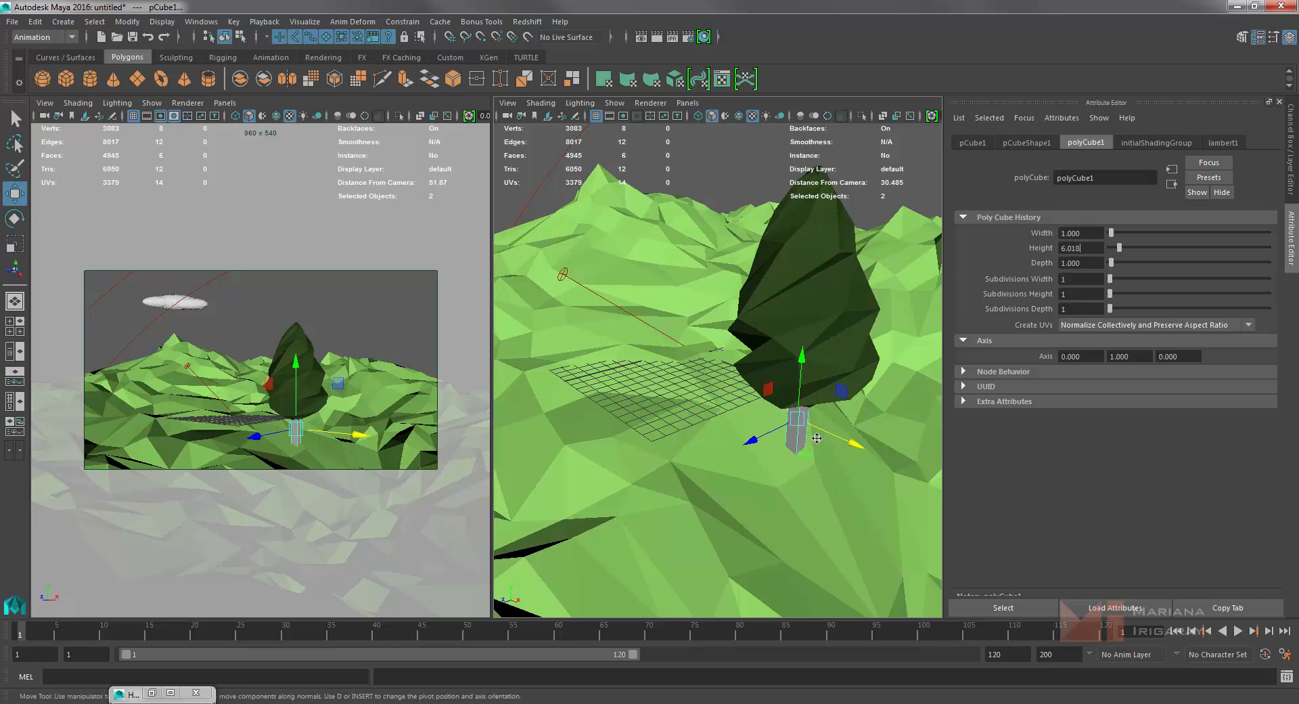
Subdivide the trunk box into 6 width, 10 height and 6 depth subdivisions.
{"action": "left_click_drag", "start_coordinate": [1110, 278], "coordinate": [1126, 278]}
{"action": "left_click", "coordinate": [1073, 294]}
{"action": "type", "text": "6"}
{"action": "key", "text": "Tab"}
{"action": "type", "text": "6"}
{"action": "left_click", "coordinate": [1081, 298]}
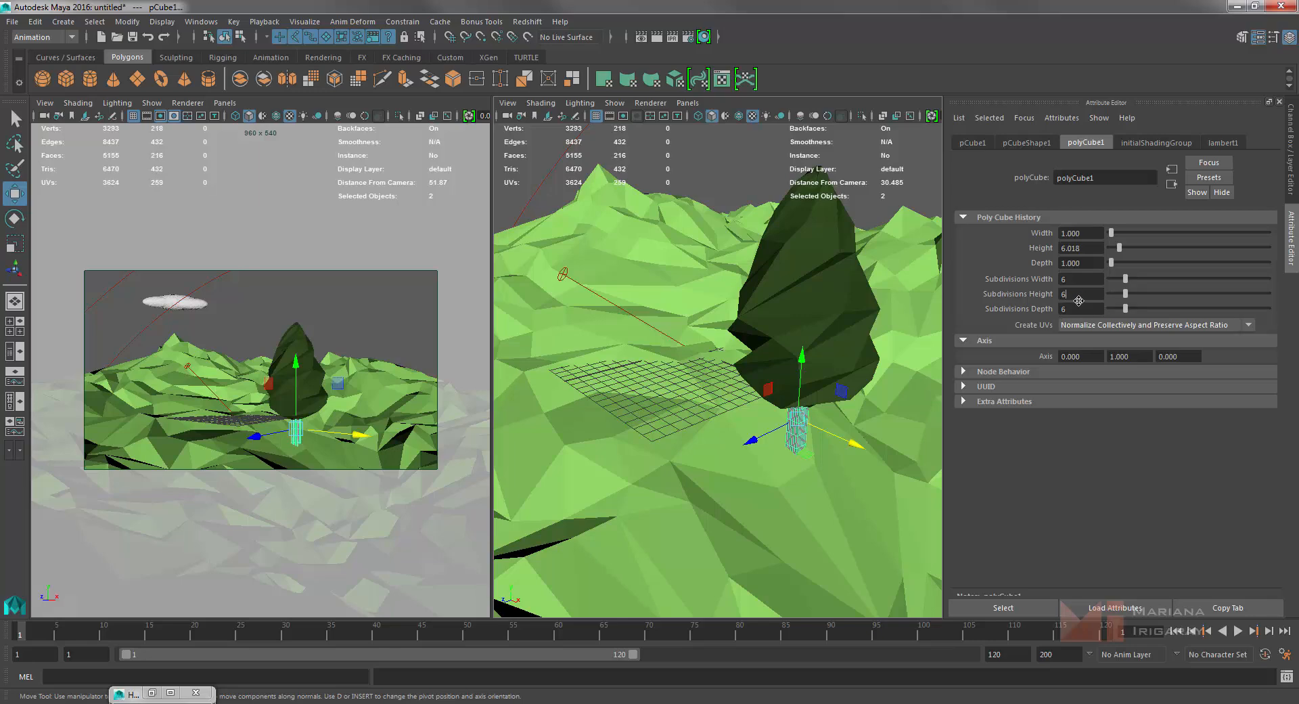
{"action": "left_click_drag", "start_coordinate": [1076, 302], "coordinate": [1020, 293]}
{"action": "key", "text": "Return"}
Add a nonlinear Flare deformer to the trunk from the full set of deformers.
{"action": "left_click", "coordinate": [353, 21]}
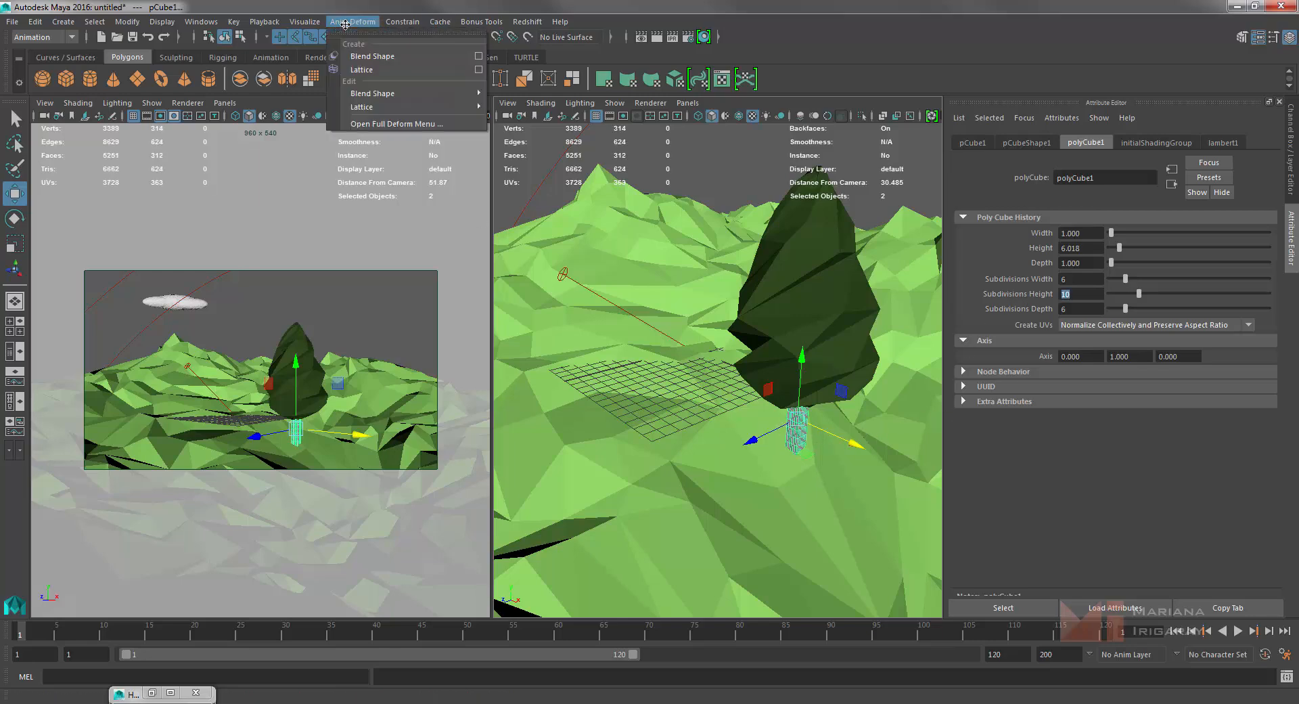
{"action": "left_click", "coordinate": [393, 124]}
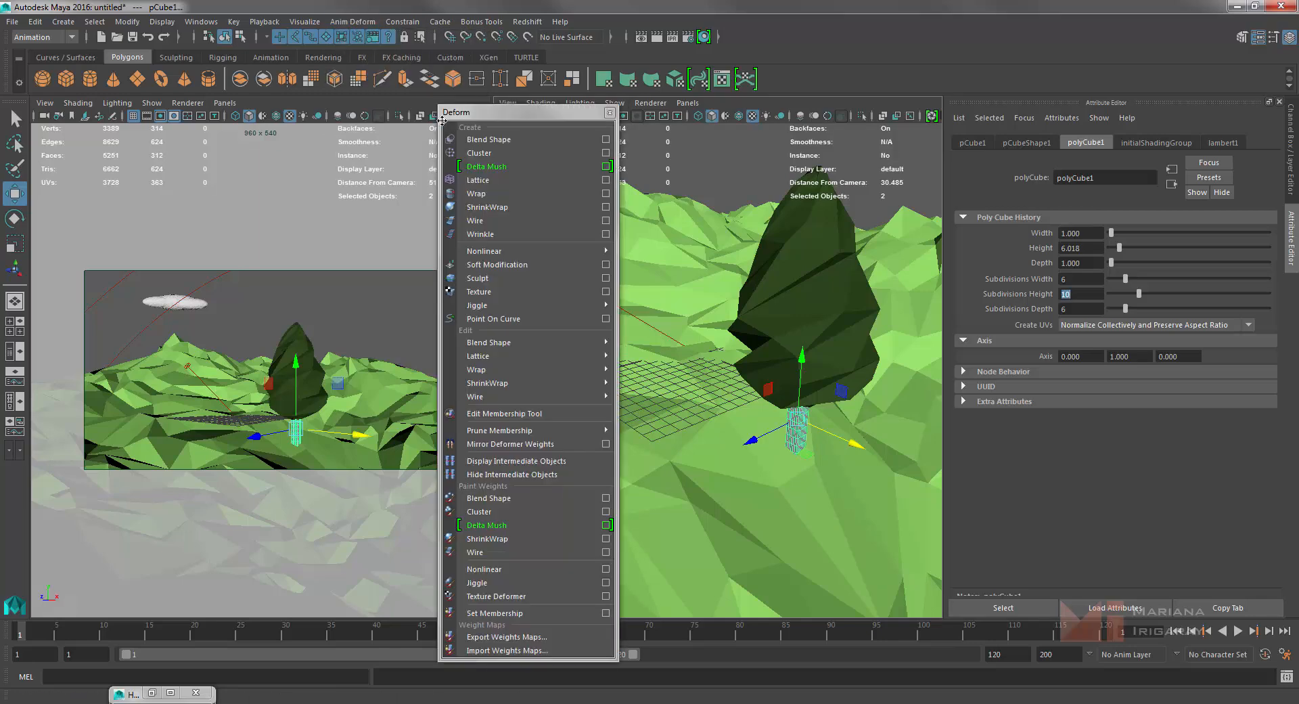
{"action": "left_click_drag", "start_coordinate": [508, 115], "coordinate": [194, 54]}
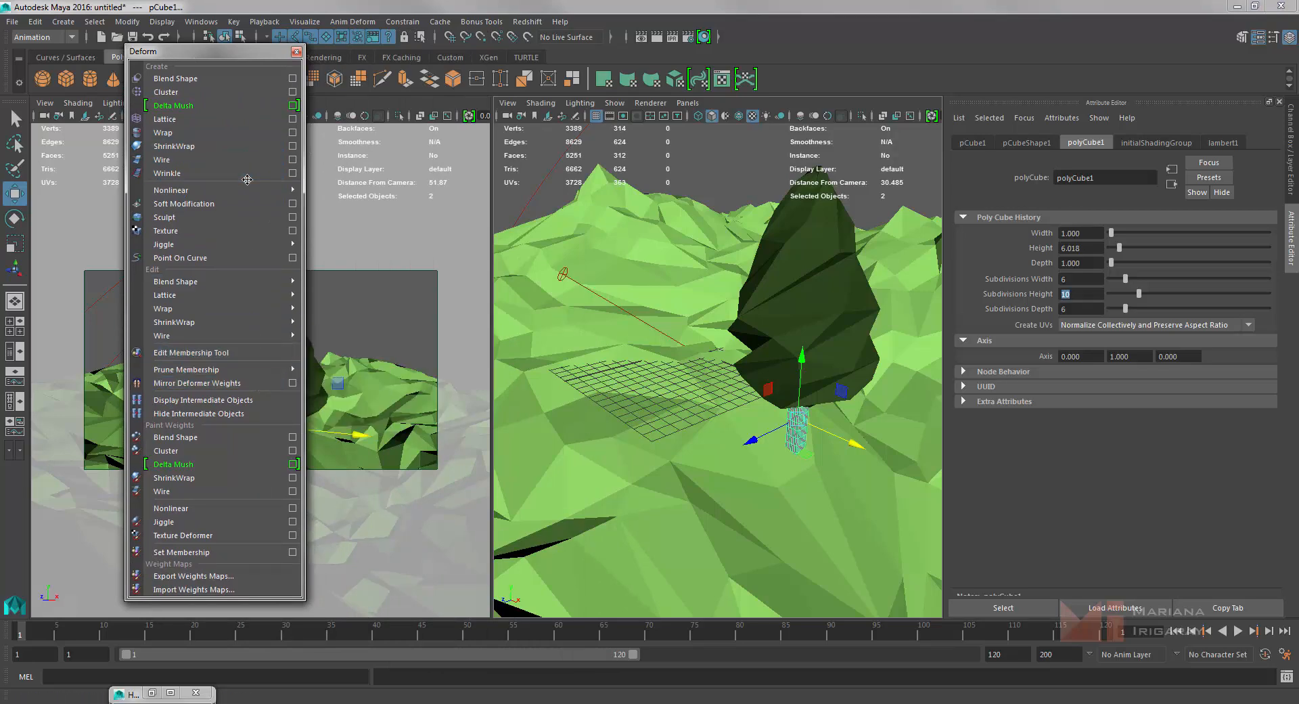
{"action": "mouse_move", "coordinate": [250, 192]}
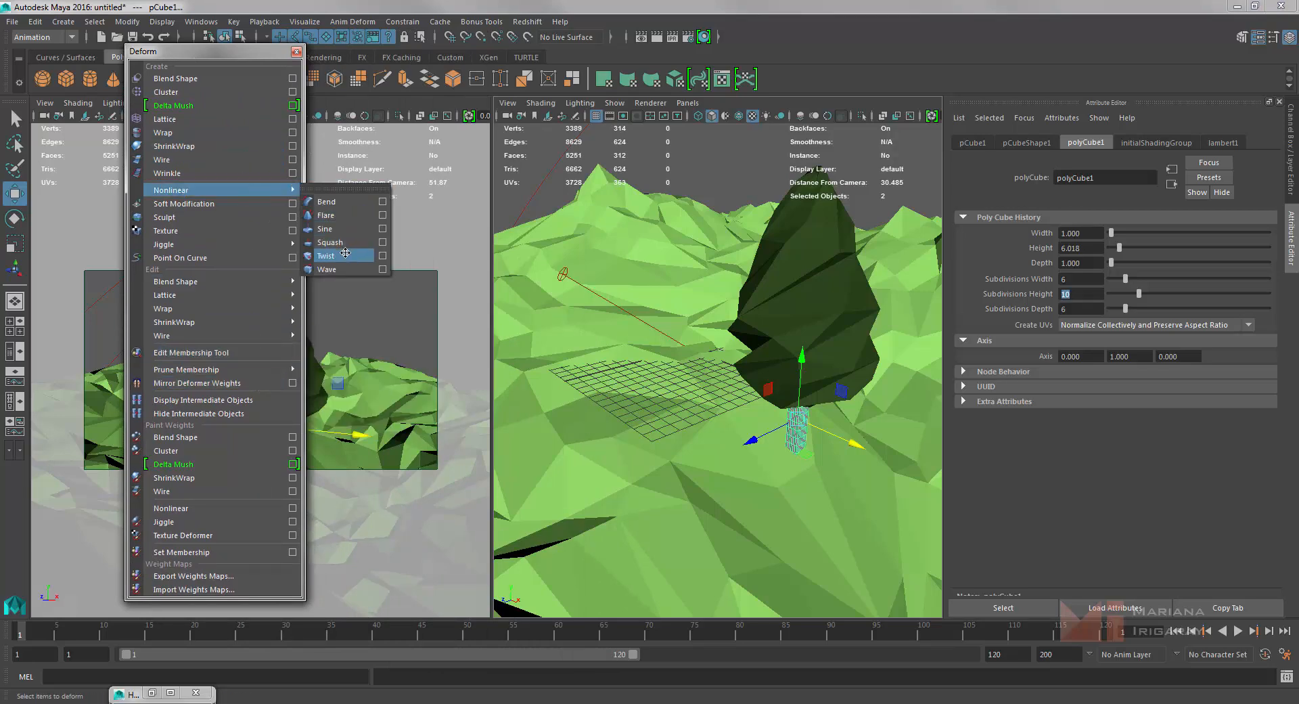
{"action": "left_click", "coordinate": [351, 213]}
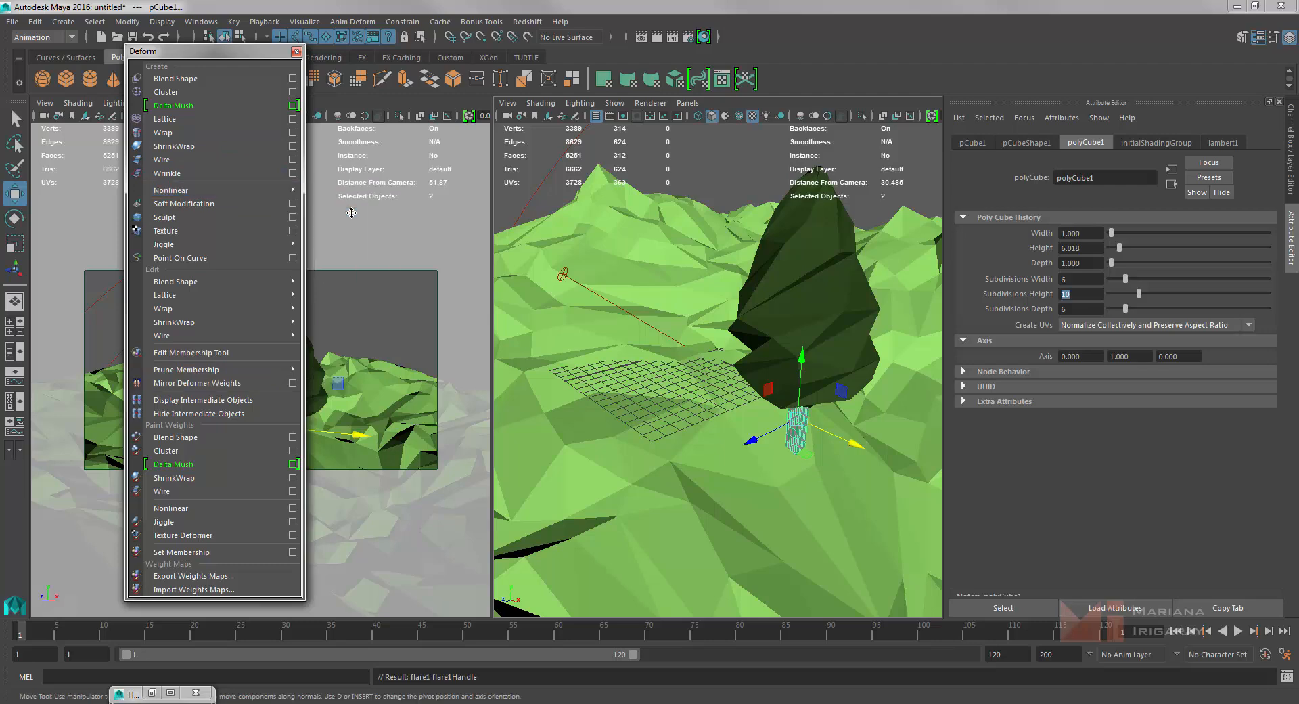
Set the flare's High Bound to about 1.931, Start Flare X to 0.515, Start Flare Z to 1.888 and End Flare X to 0.
{"action": "left_click", "coordinate": [1117, 143]}
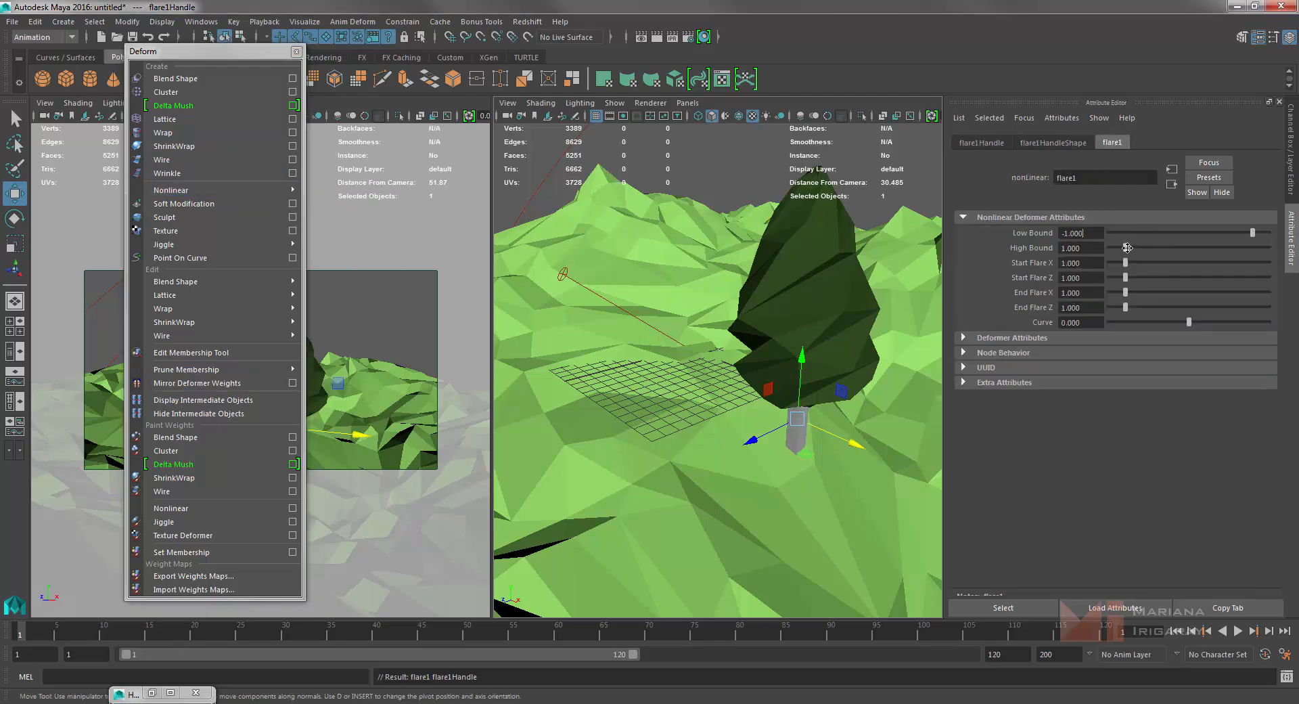
{"action": "left_click_drag", "start_coordinate": [1127, 247], "coordinate": [1138, 273]}
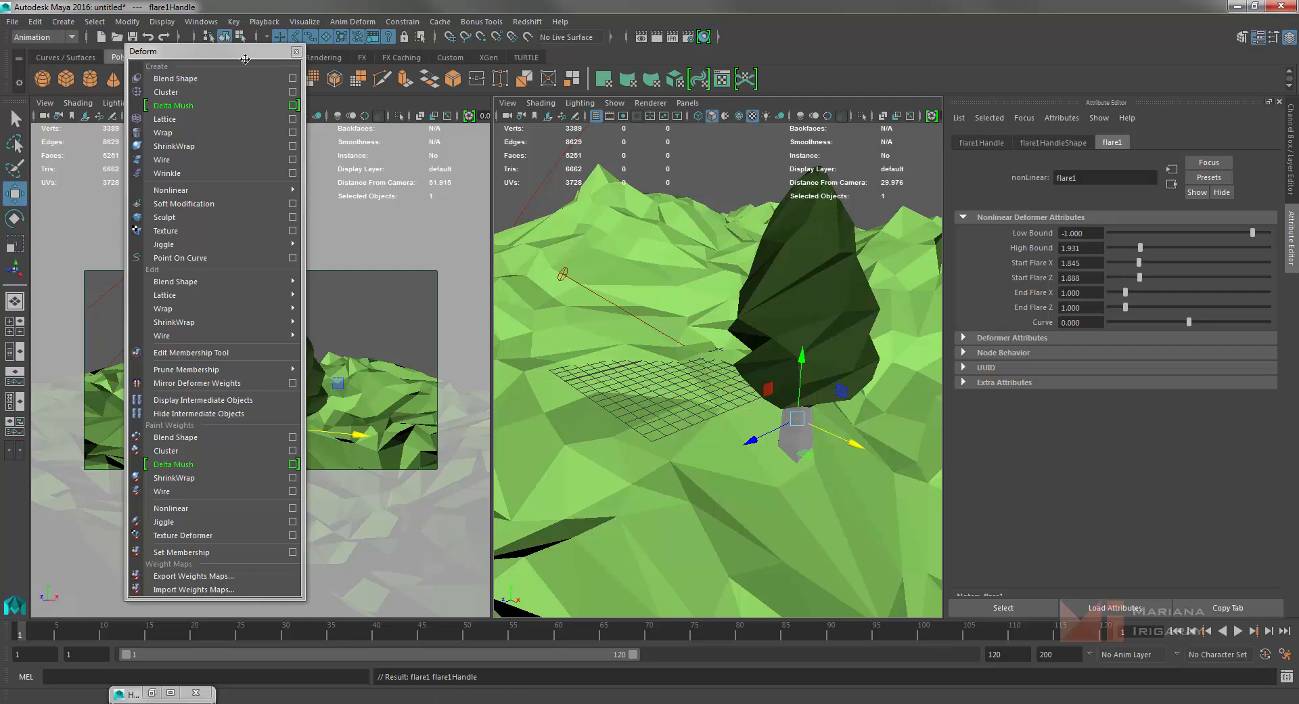
{"action": "left_click_drag", "start_coordinate": [222, 50], "coordinate": [149, 52]}
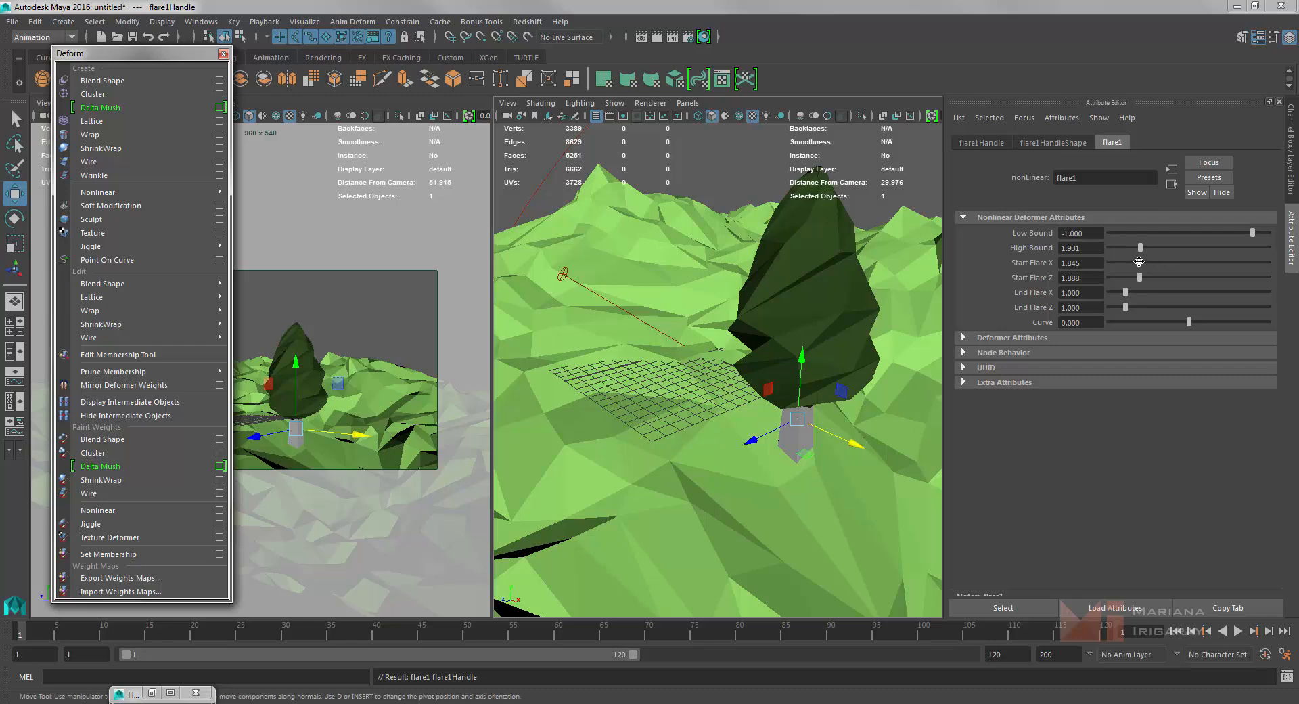
{"action": "left_click_drag", "start_coordinate": [1139, 262], "coordinate": [1115, 293]}
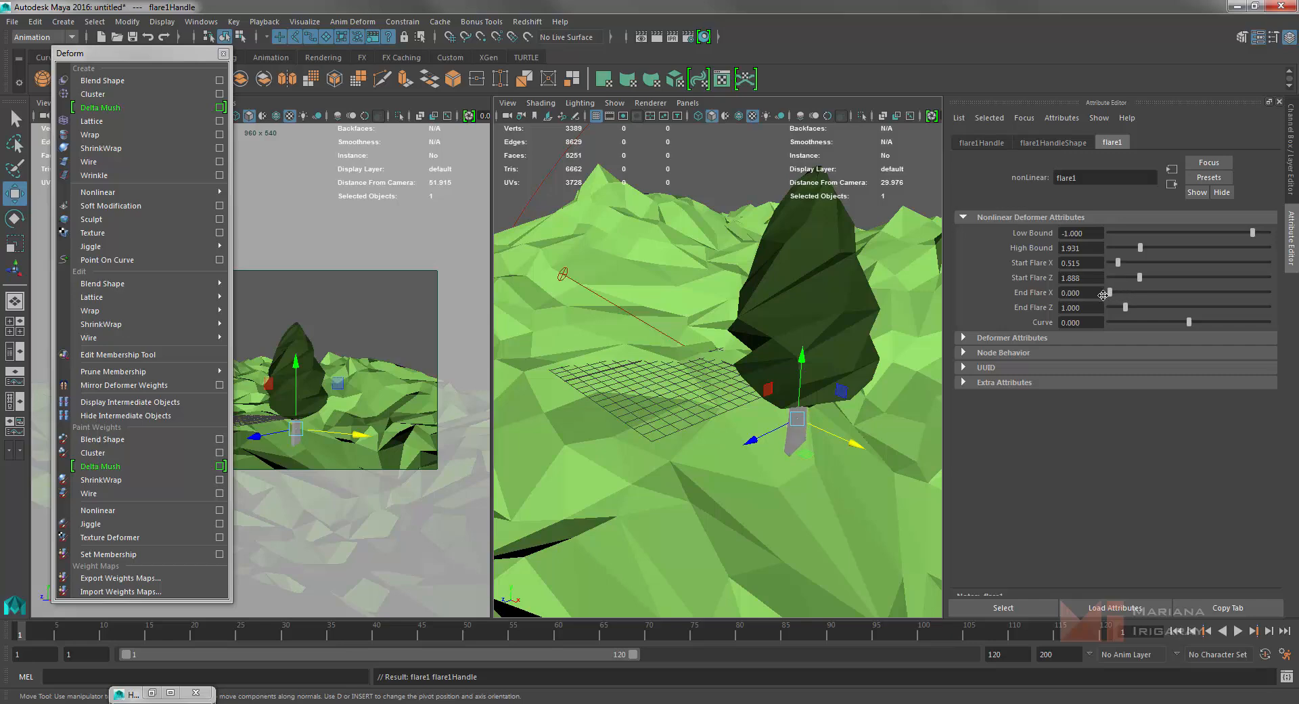
{"action": "left_click_drag", "start_coordinate": [878, 414], "coordinate": [825, 438], "text": "alt"}
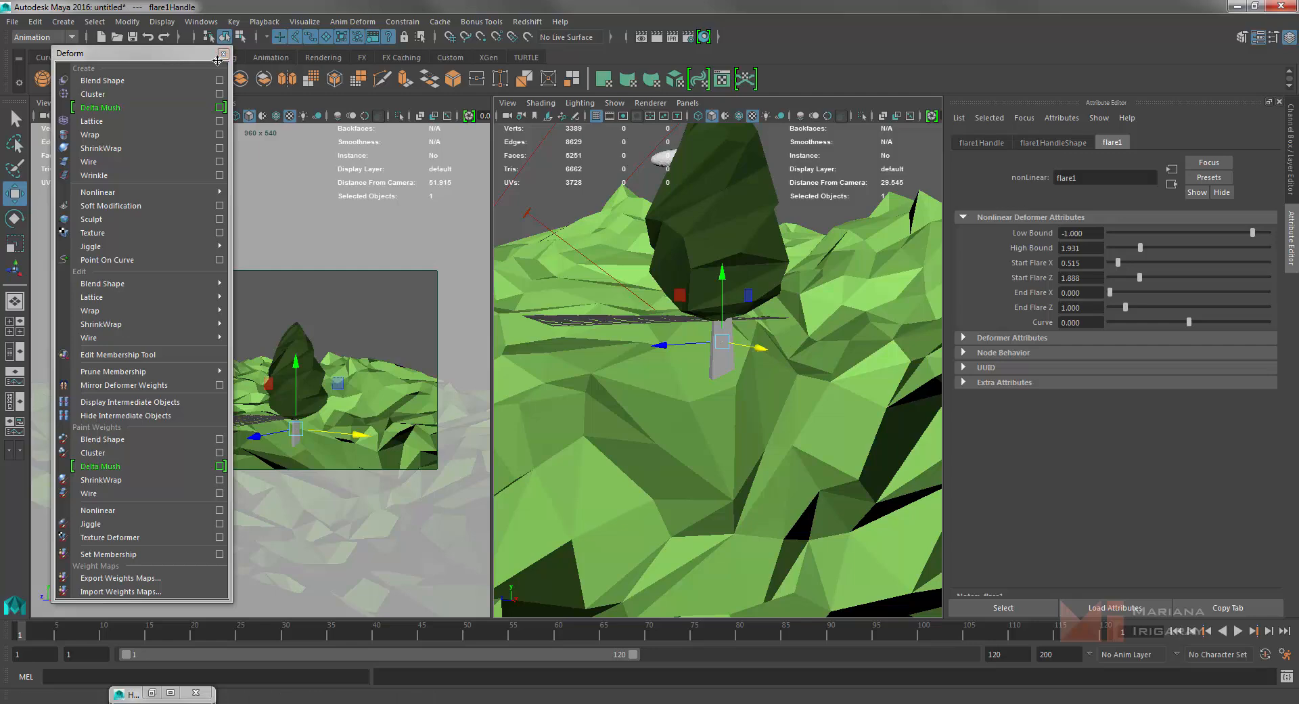
{"action": "left_click", "coordinate": [224, 54]}
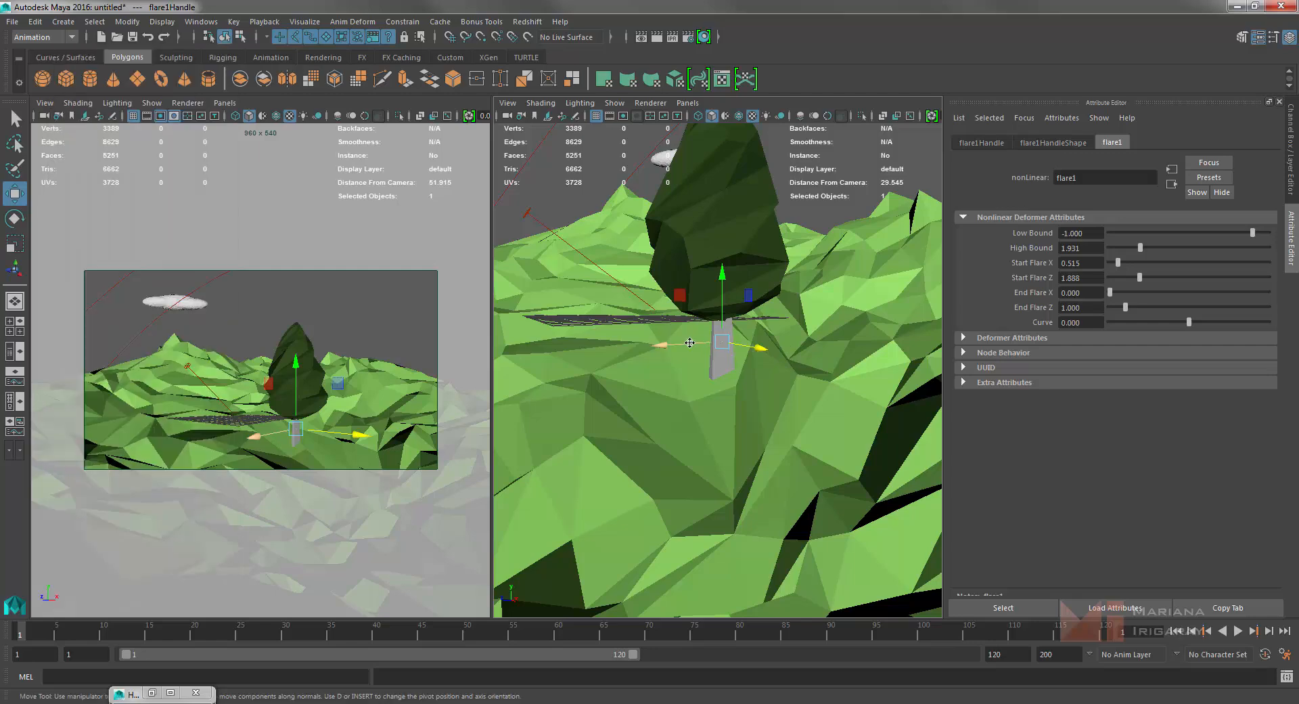
Duplicate the flared trunk, move the copy aside and delete the original trunk.
{"action": "left_click_drag", "start_coordinate": [690, 343], "coordinate": [698, 339]}
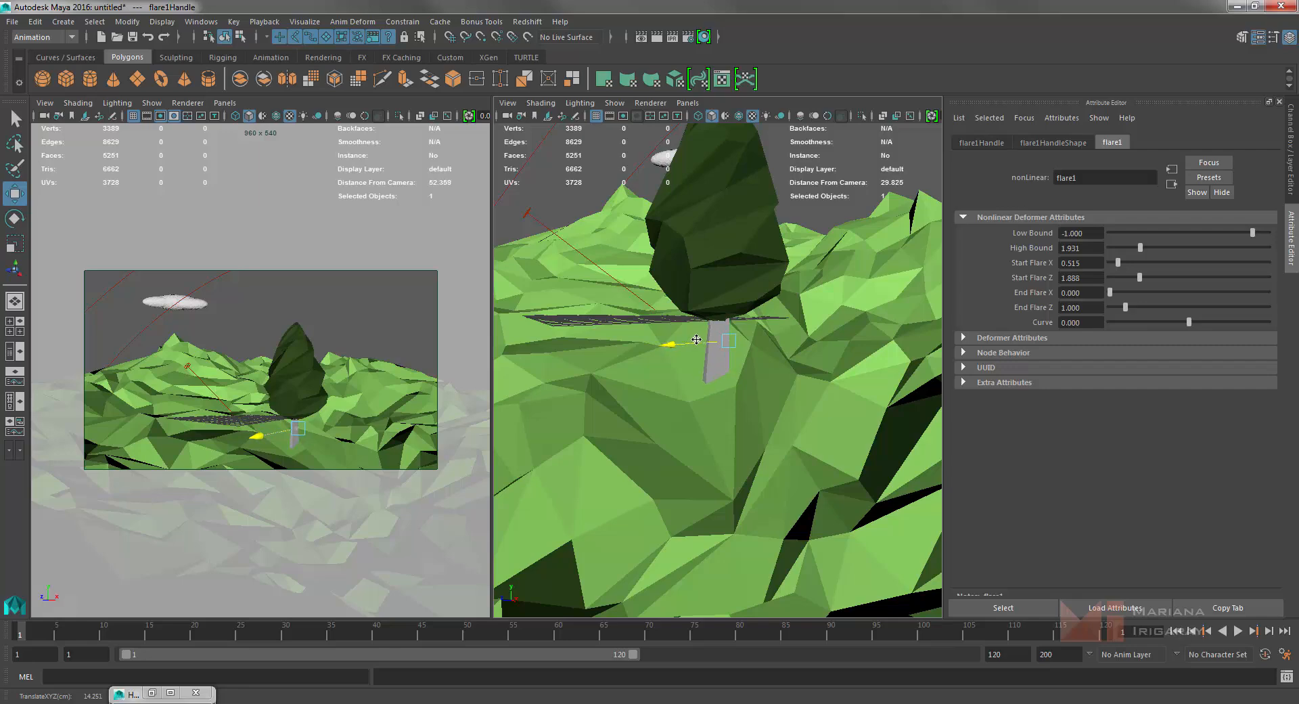
{"action": "left_click", "coordinate": [719, 359]}
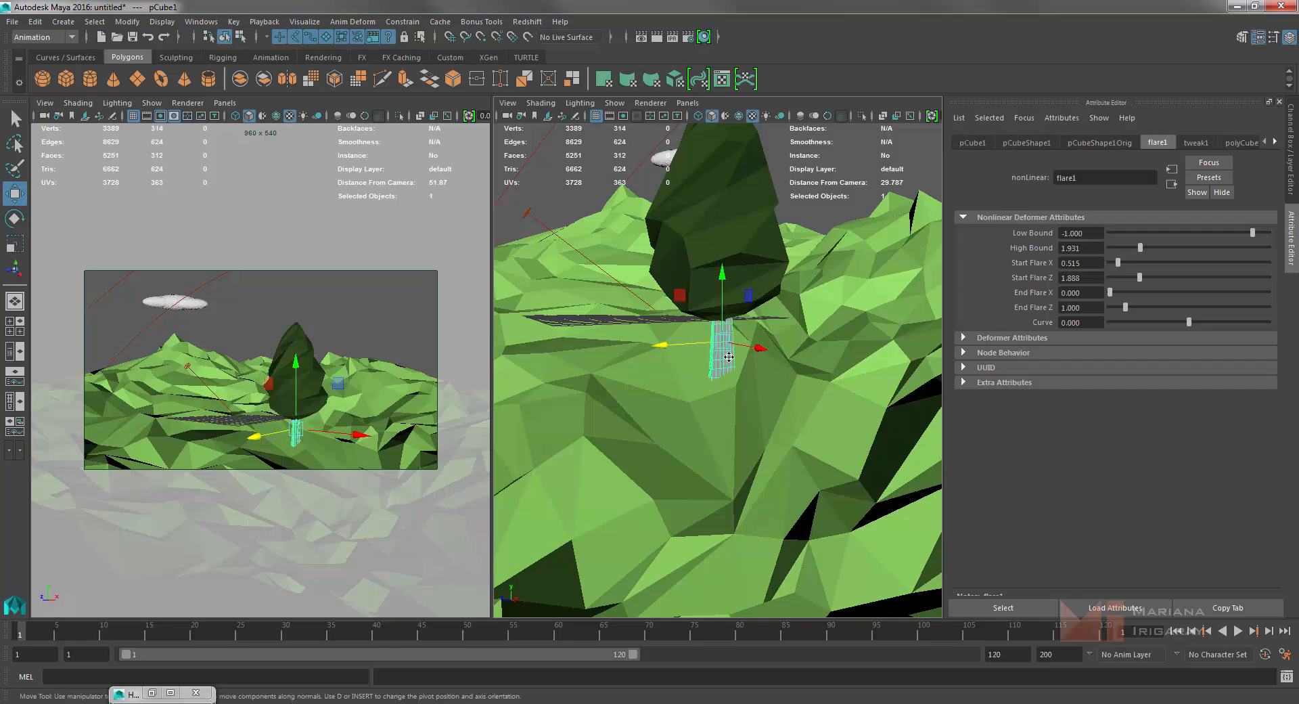
{"action": "key", "text": "ctrl+d"}
{"action": "left_click_drag", "start_coordinate": [729, 356], "coordinate": [613, 359]}
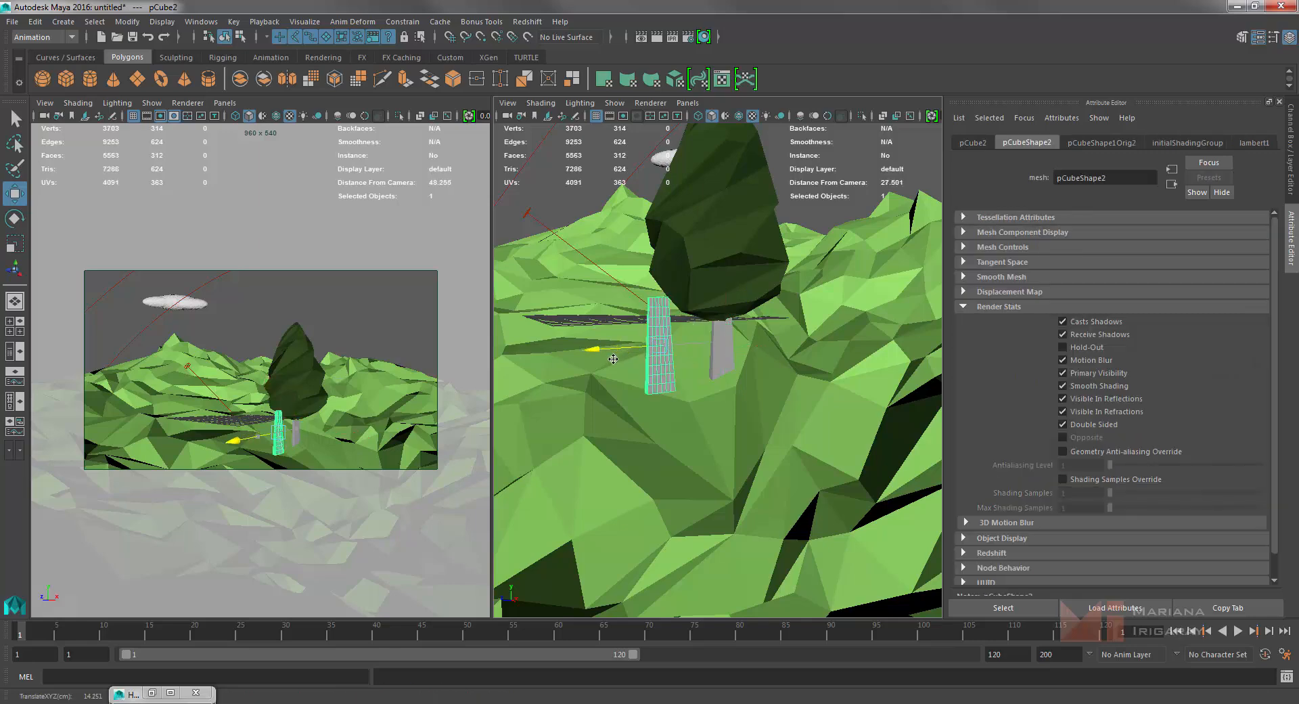
{"action": "left_click", "coordinate": [728, 341]}
{"action": "key", "text": "Delete"}
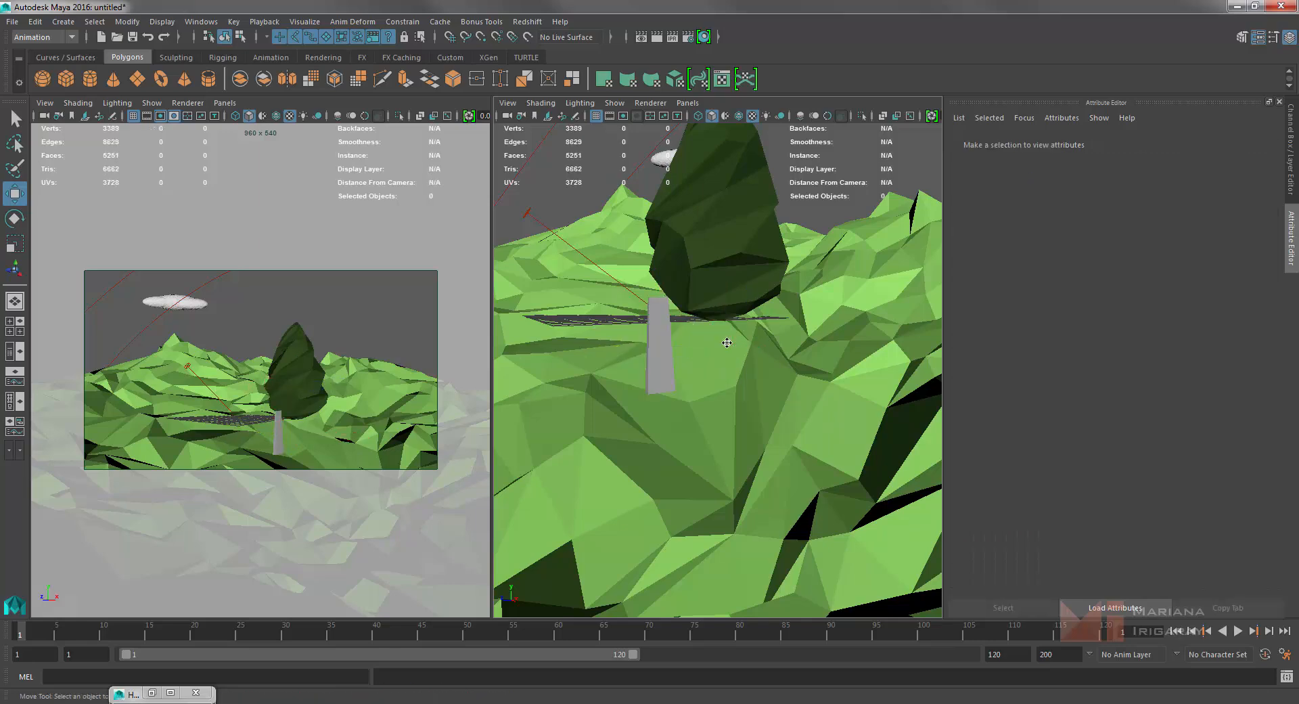
Move the duplicated trunk back so it stands centered beneath the tree crown.
{"action": "left_click_drag", "start_coordinate": [778, 392], "coordinate": [762, 322], "text": "alt"}
{"action": "scroll", "coordinate": [761, 321], "scroll_direction": "up", "scroll_amount": 2}
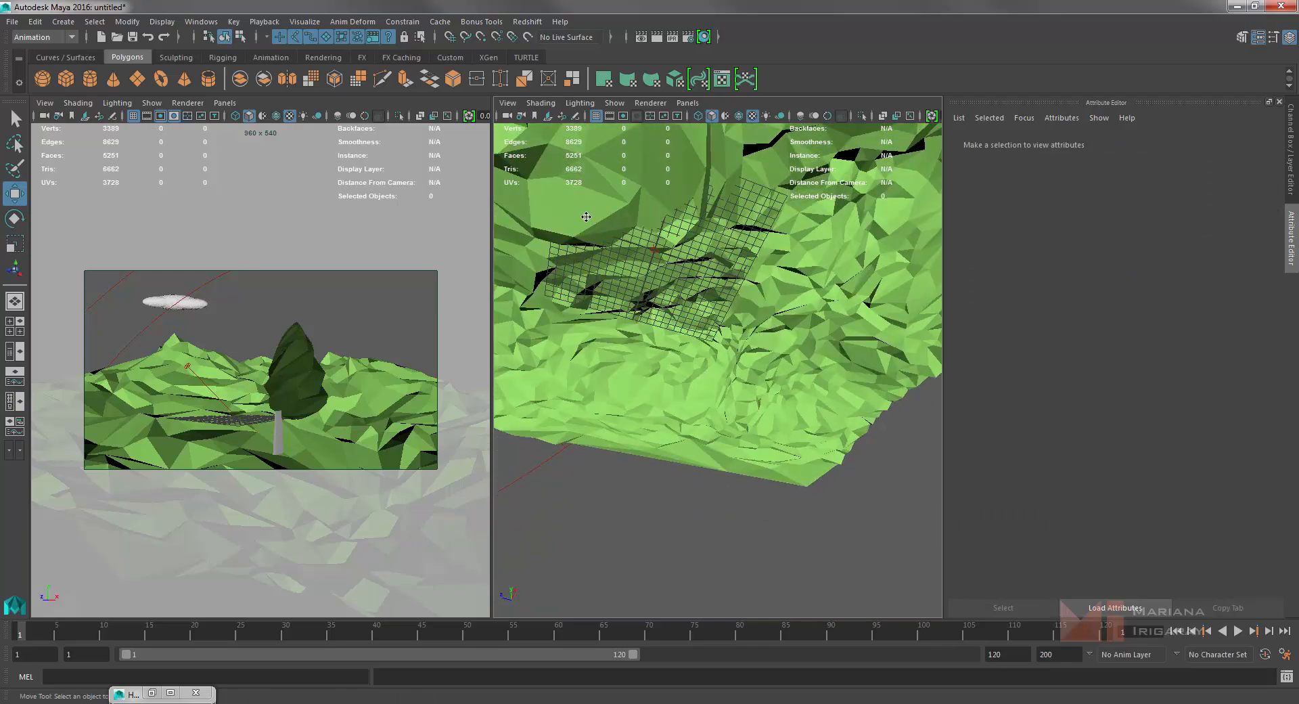
{"action": "scroll", "coordinate": [664, 227], "scroll_direction": "up", "scroll_amount": 2}
{"action": "middle_click_drag", "start_coordinate": [664, 226], "coordinate": [709, 407], "text": "alt"}
{"action": "scroll", "coordinate": [722, 423], "scroll_direction": "down", "scroll_amount": 1}
{"action": "scroll", "coordinate": [704, 366], "scroll_direction": "down", "scroll_amount": 2}
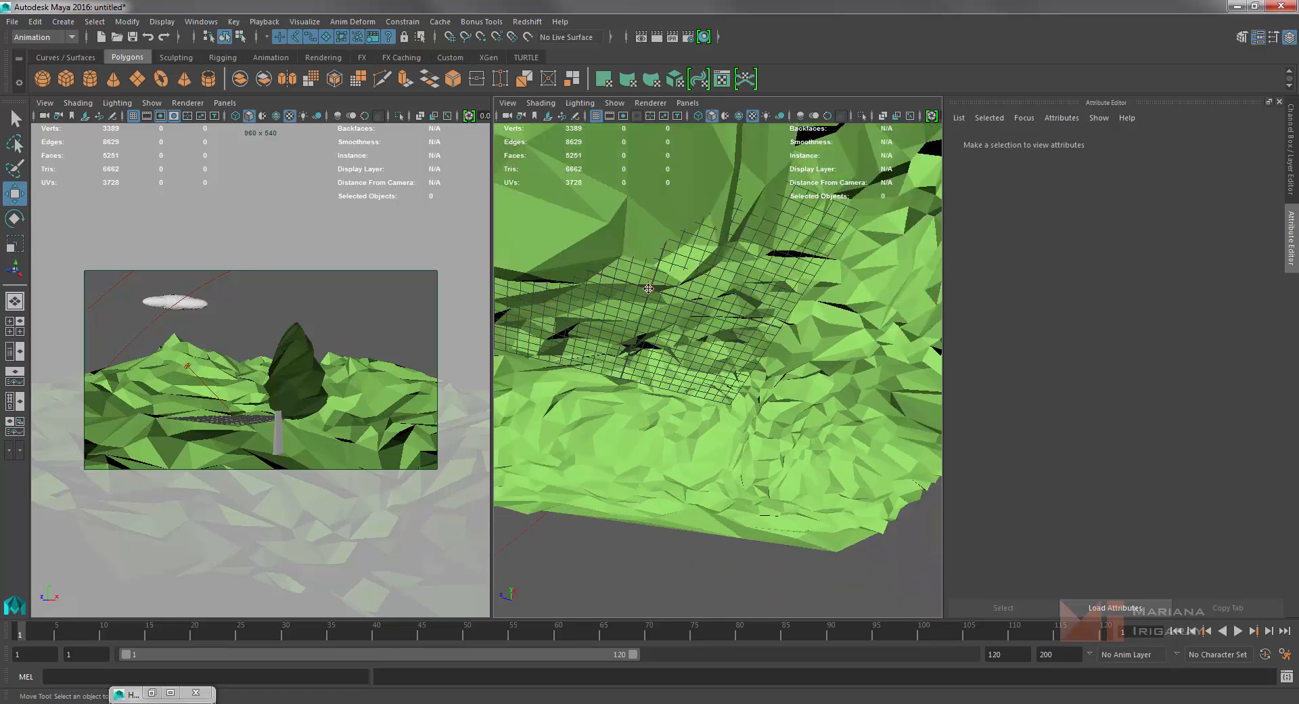
{"action": "left_click", "coordinate": [648, 289]}
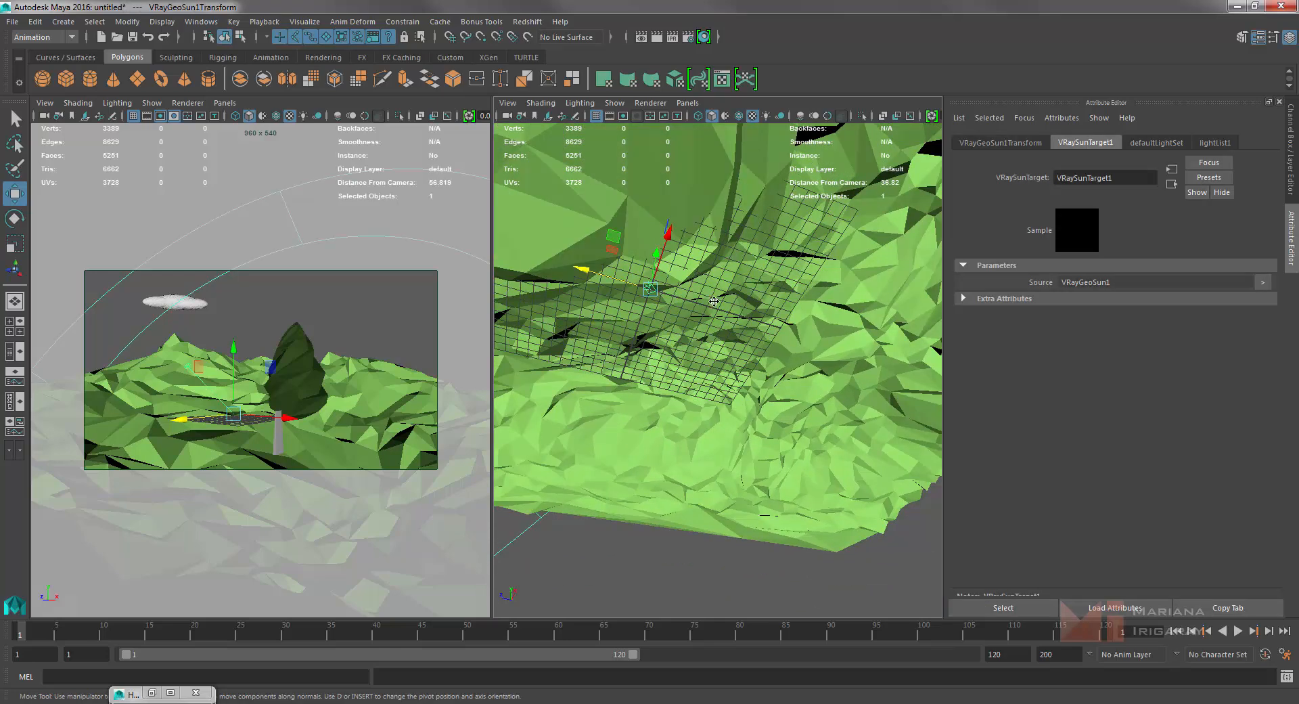
{"action": "left_click_drag", "start_coordinate": [710, 291], "coordinate": [671, 406], "text": "alt"}
{"action": "left_click", "coordinate": [686, 408]}
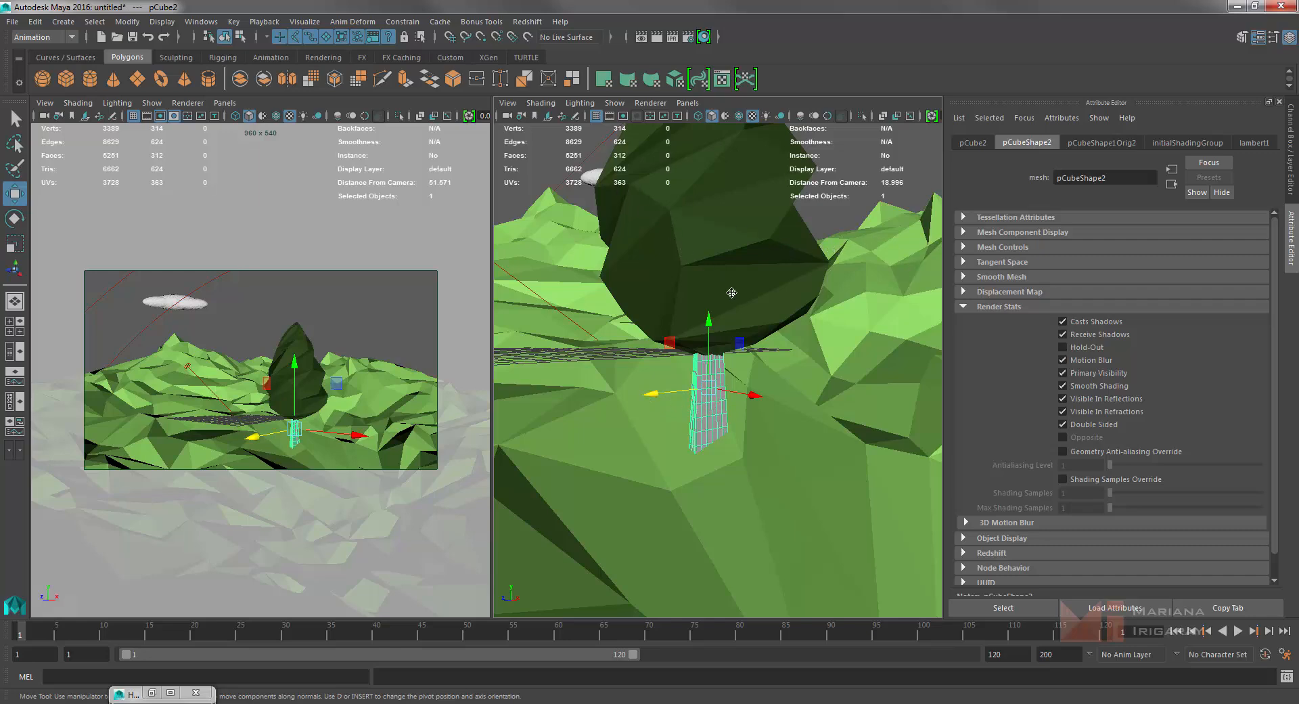
{"action": "left_click_drag", "start_coordinate": [672, 390], "coordinate": [676, 390]}
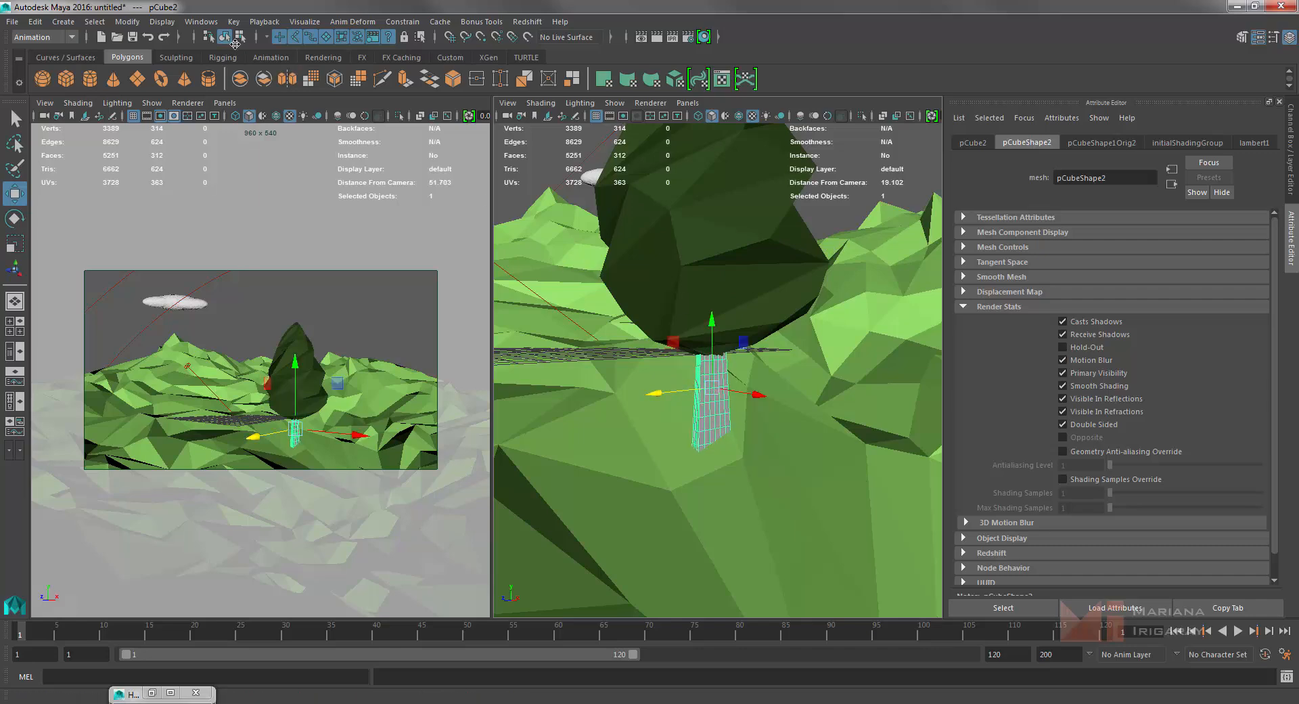
Apply a vertex Transform with Random 1.0 to the trunk and offset its vertices about 0.208 along local Z.
{"action": "left_click", "coordinate": [44, 36]}
{"action": "left_click", "coordinate": [41, 49]}
{"action": "left_click", "coordinate": [274, 22]}
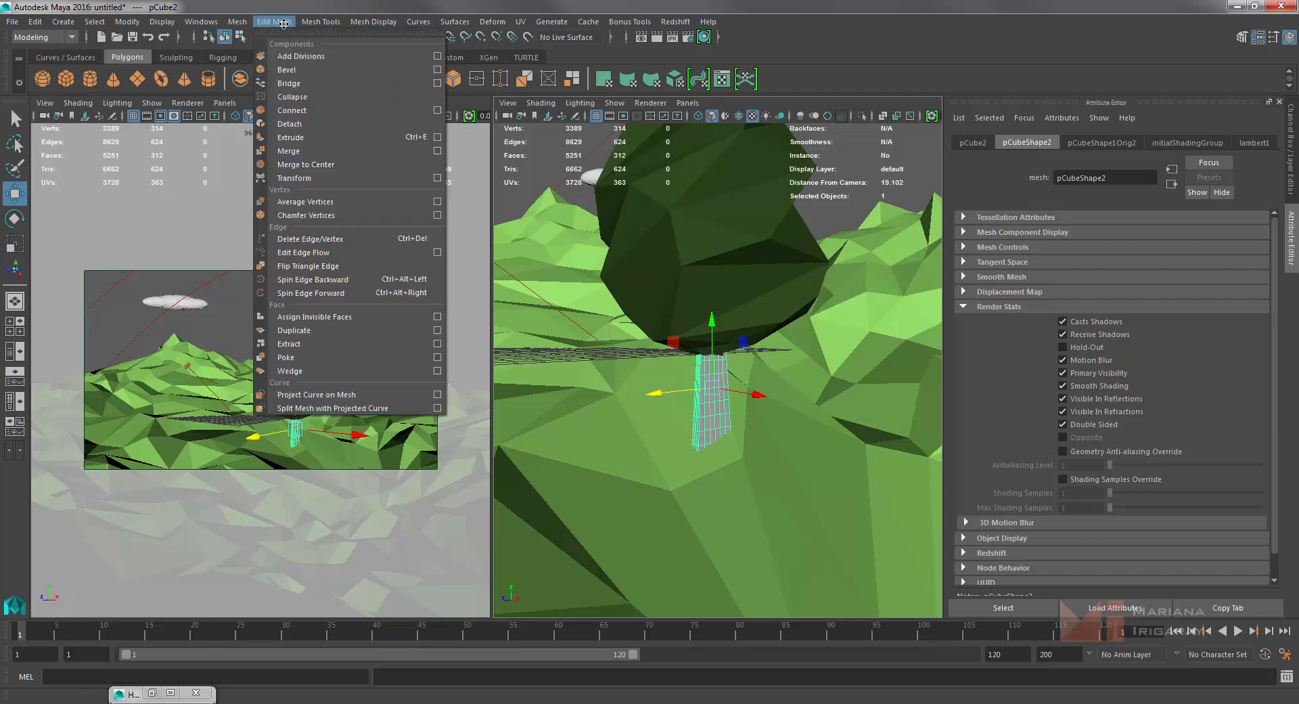
{"action": "mouse_move", "coordinate": [315, 22]}
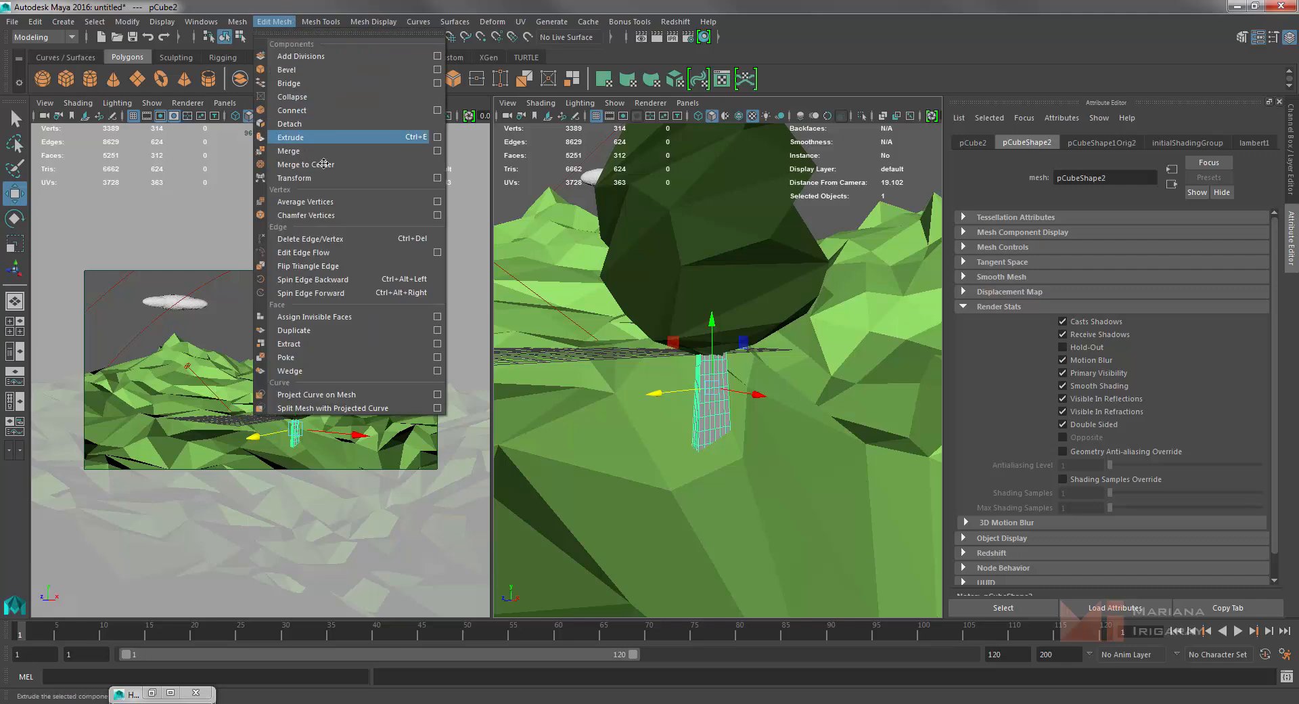
{"action": "left_click", "coordinate": [437, 178]}
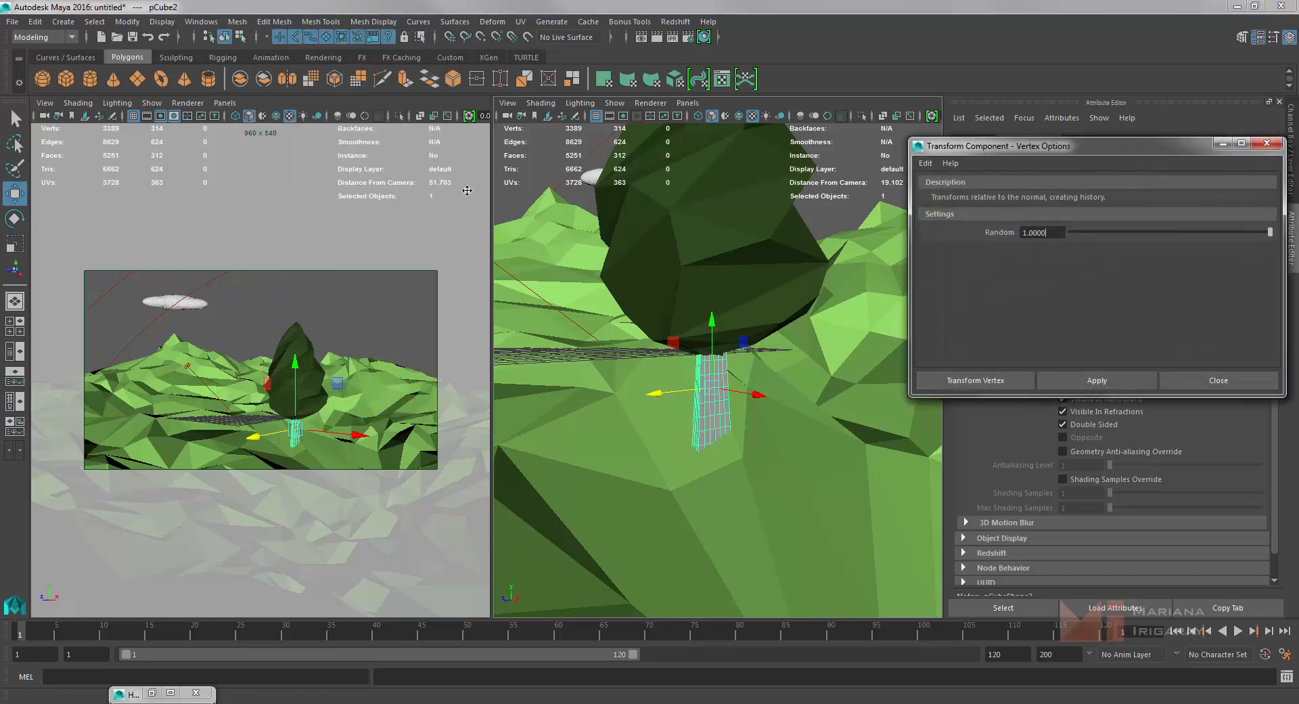
{"action": "left_click", "coordinate": [1001, 379]}
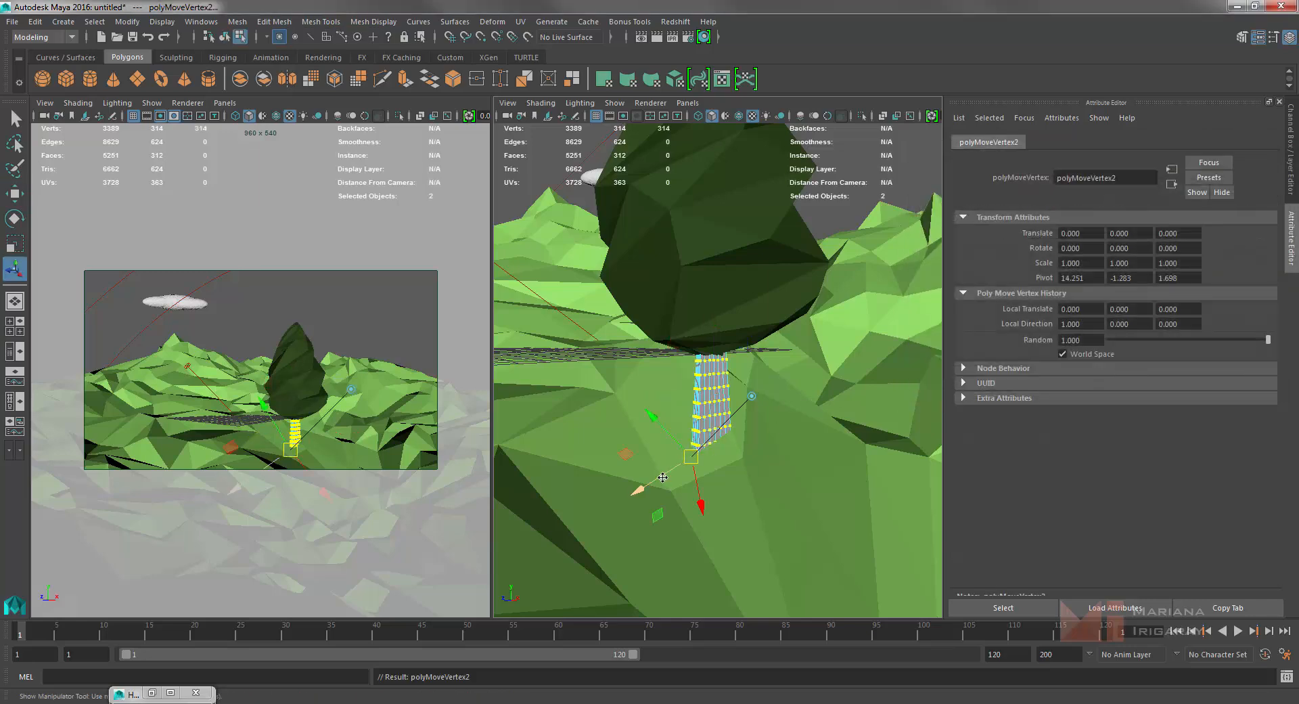
{"action": "left_click_drag", "start_coordinate": [663, 477], "coordinate": [659, 479]}
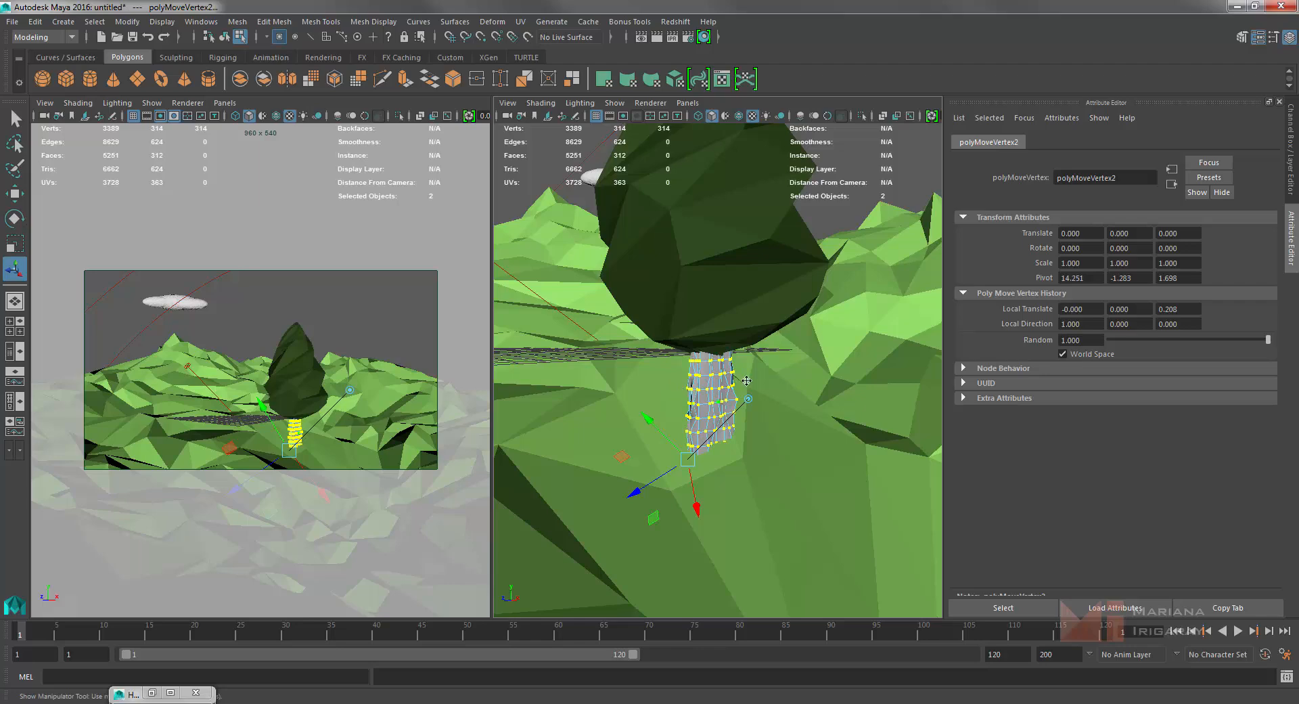
Return the trunk to object selection and reduce its mesh by percentage, setting the reduction to 69.524.
{"action": "left_click", "coordinate": [845, 215]}
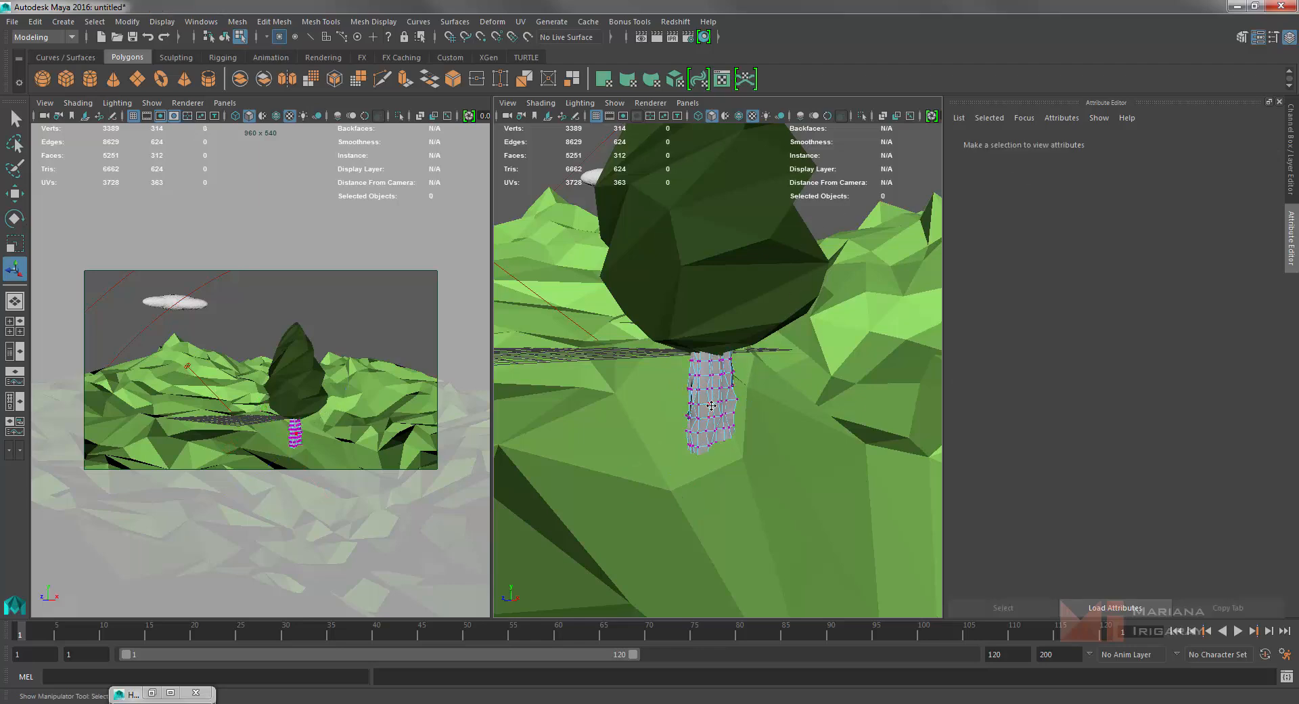
{"action": "right_click_drag", "start_coordinate": [711, 406], "coordinate": [765, 322]}
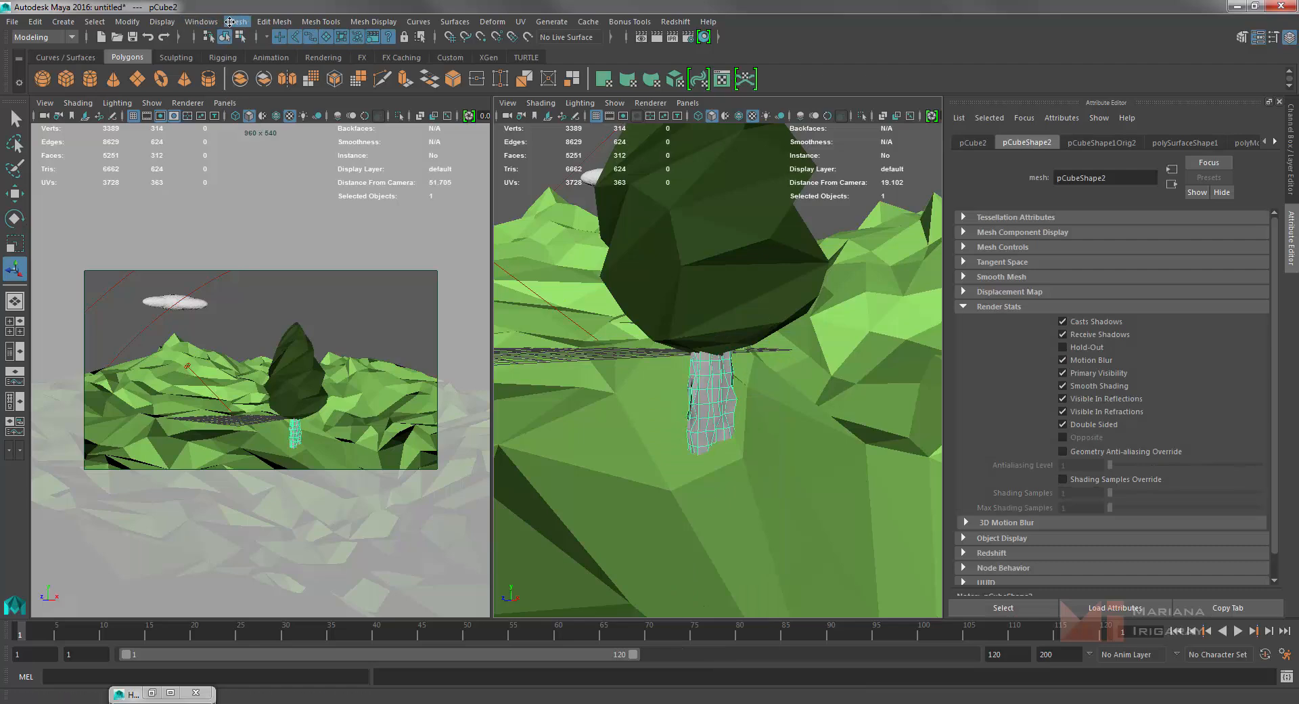
{"action": "left_click", "coordinate": [274, 22]}
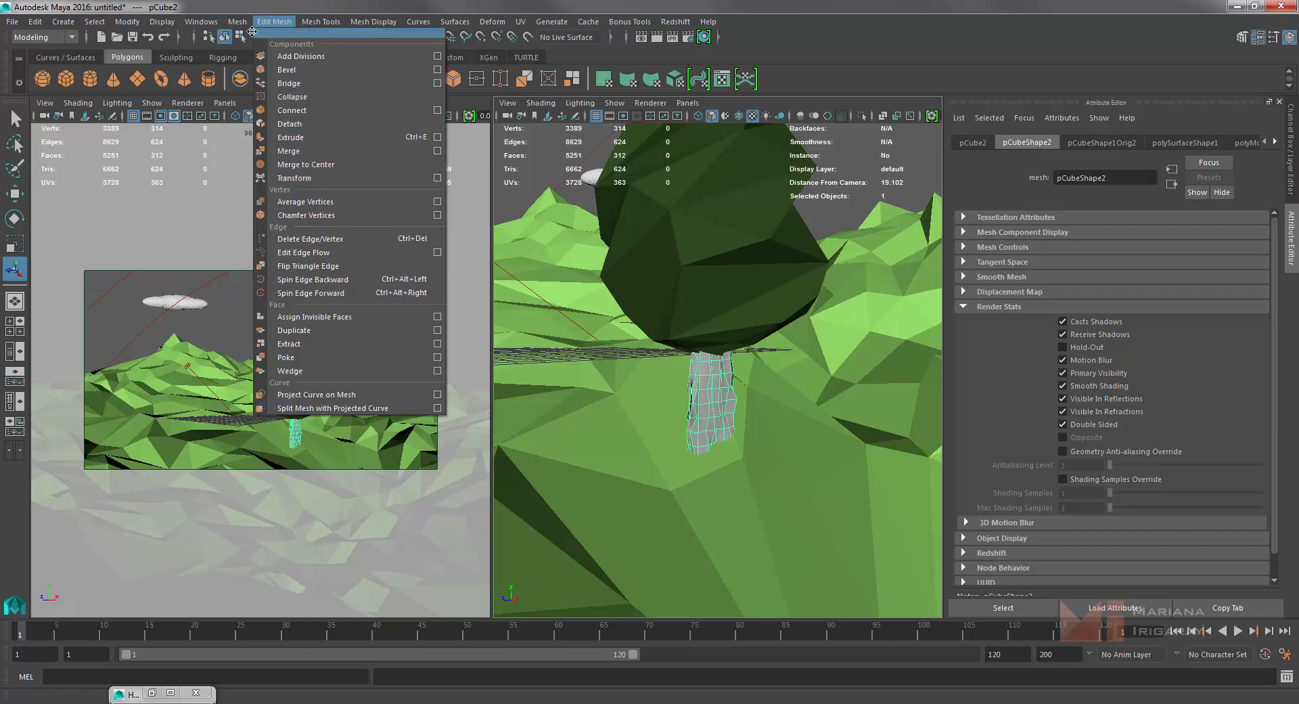
{"action": "mouse_move", "coordinate": [246, 23]}
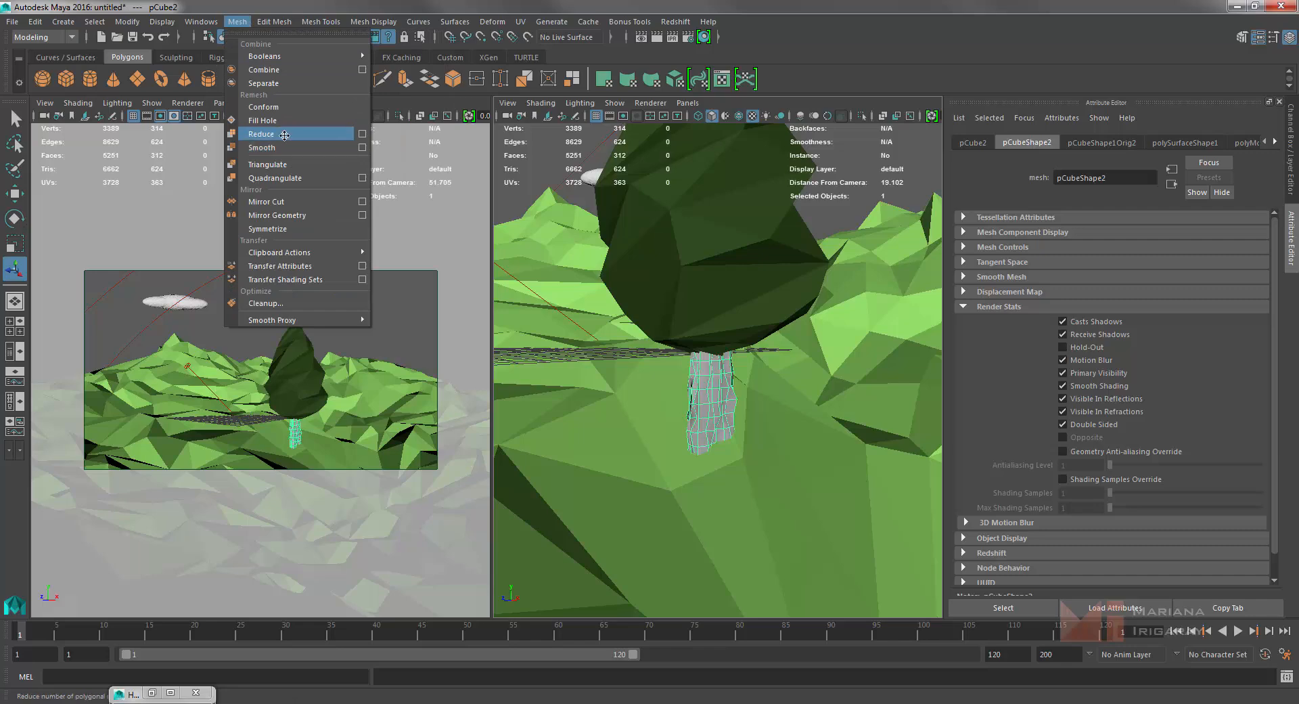
{"action": "left_click", "coordinate": [362, 133]}
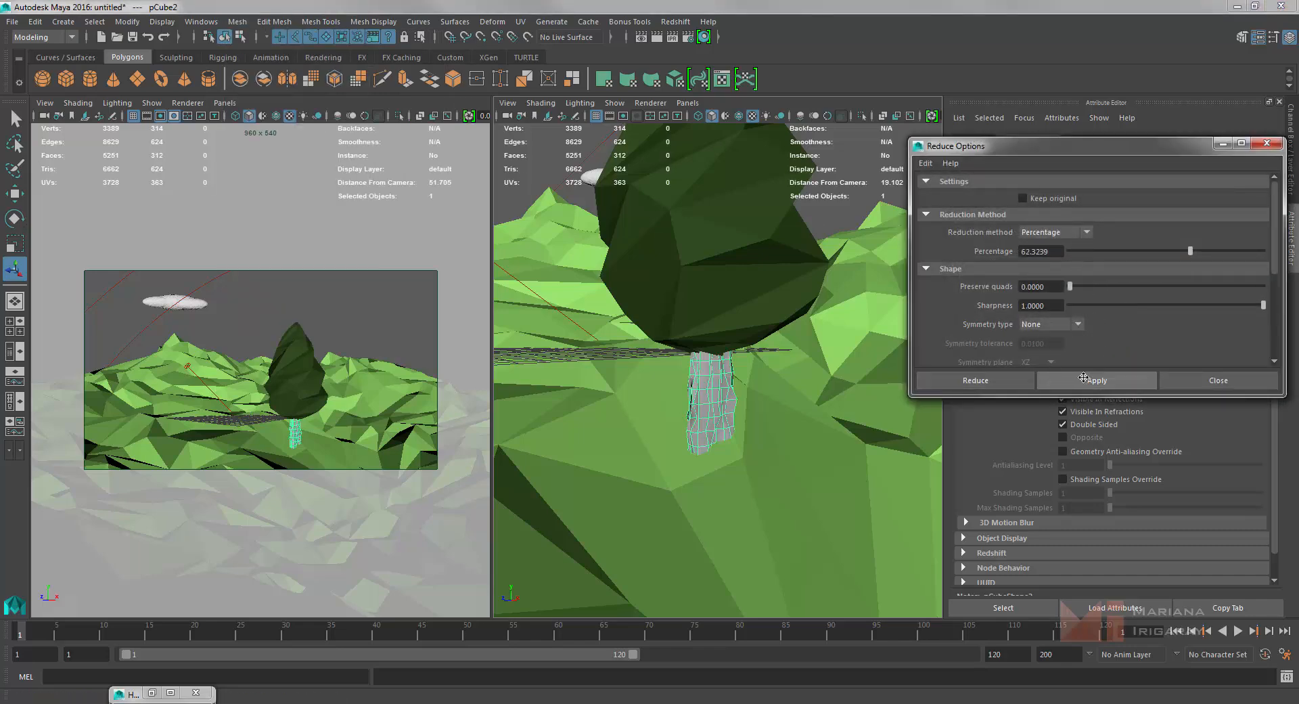
{"action": "left_click", "coordinate": [1019, 386]}
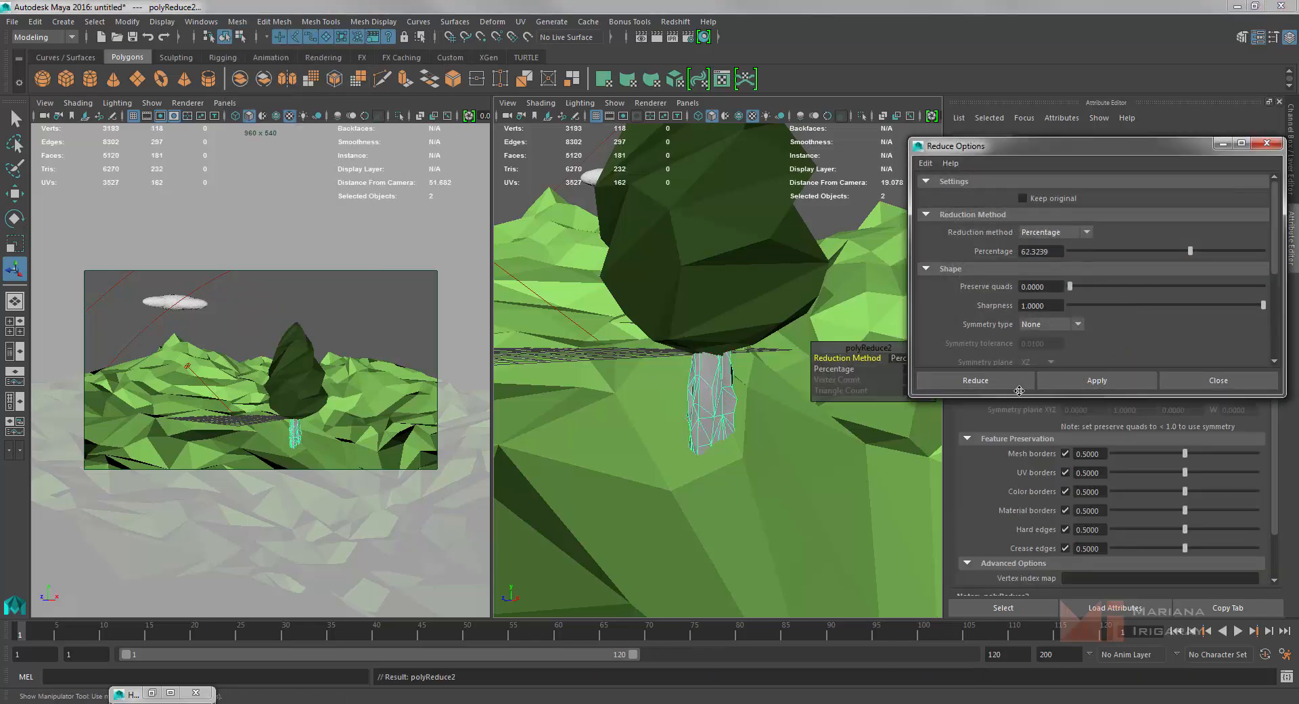
{"action": "left_click", "coordinate": [1267, 142]}
{"action": "left_click_drag", "start_coordinate": [844, 374], "coordinate": [898, 372]}
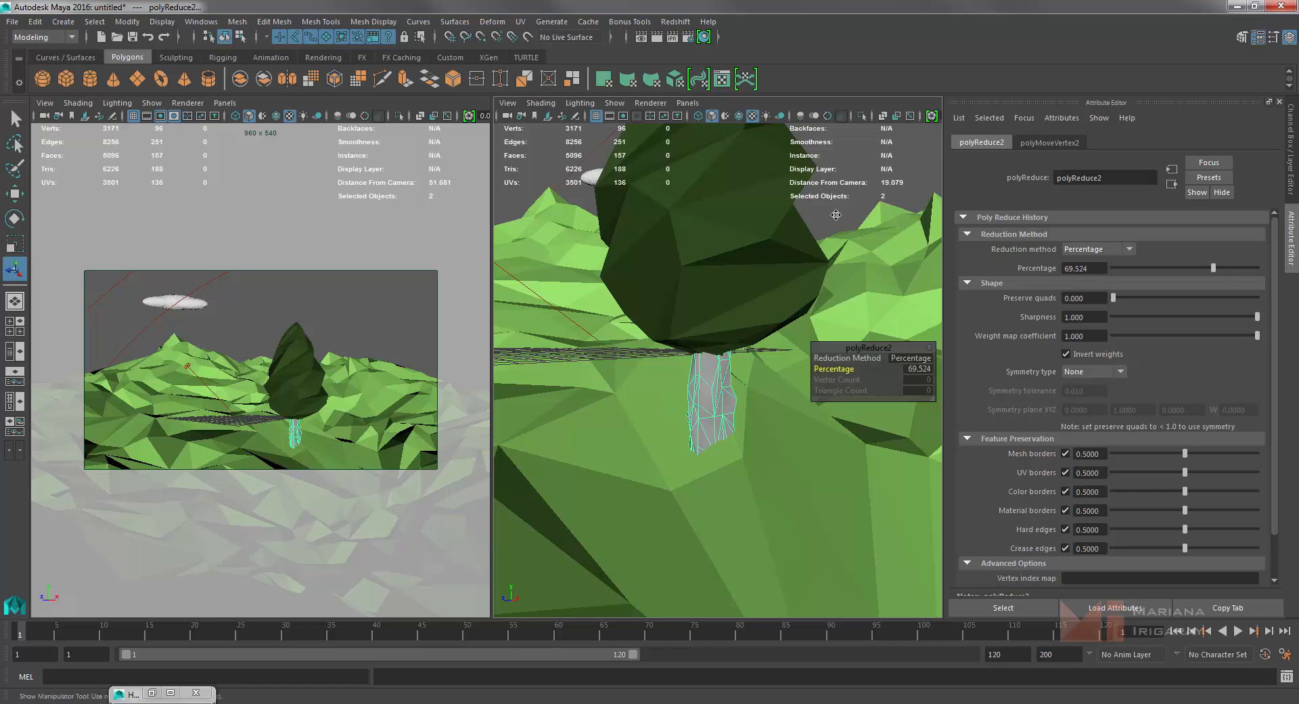
Turn off Smooth Shading for the reduced trunk and harden its edges for a faceted look.
{"action": "left_click", "coordinate": [737, 392]}
{"action": "left_click", "coordinate": [712, 402]}
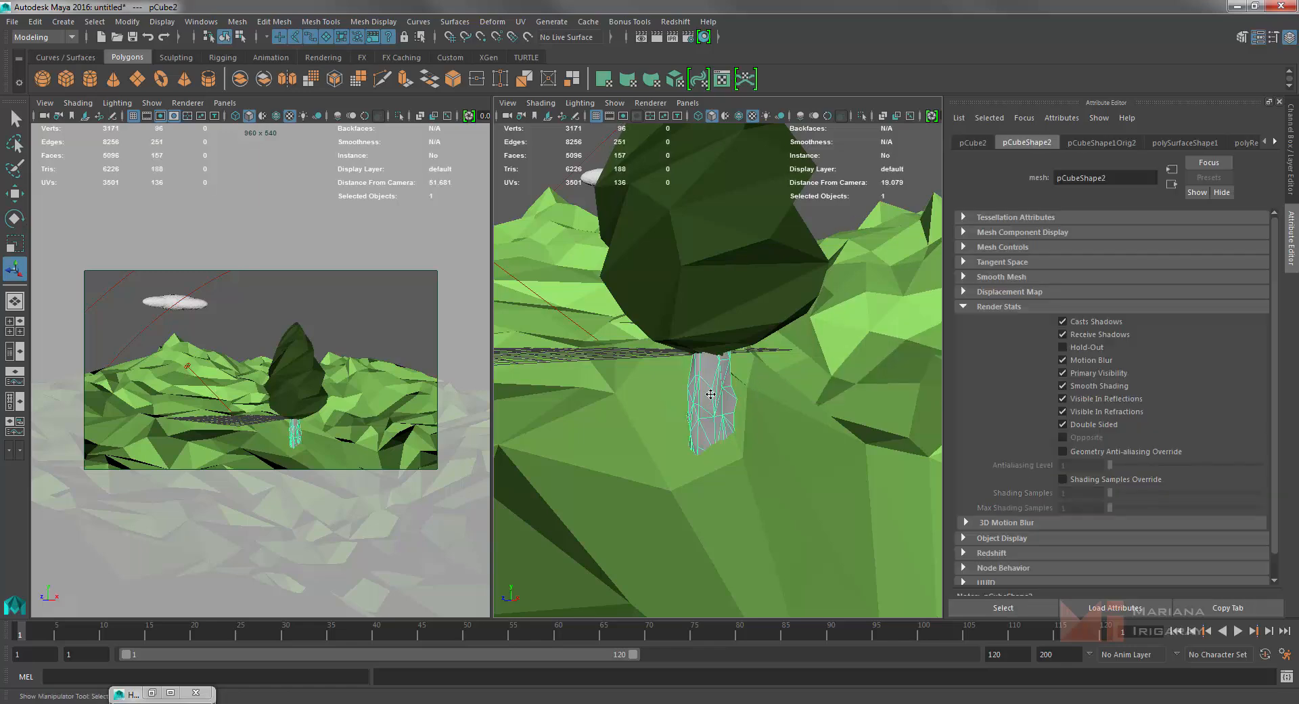
{"action": "left_click", "coordinate": [1062, 385]}
{"action": "right_click", "coordinate": [714, 395], "text": "shift"}
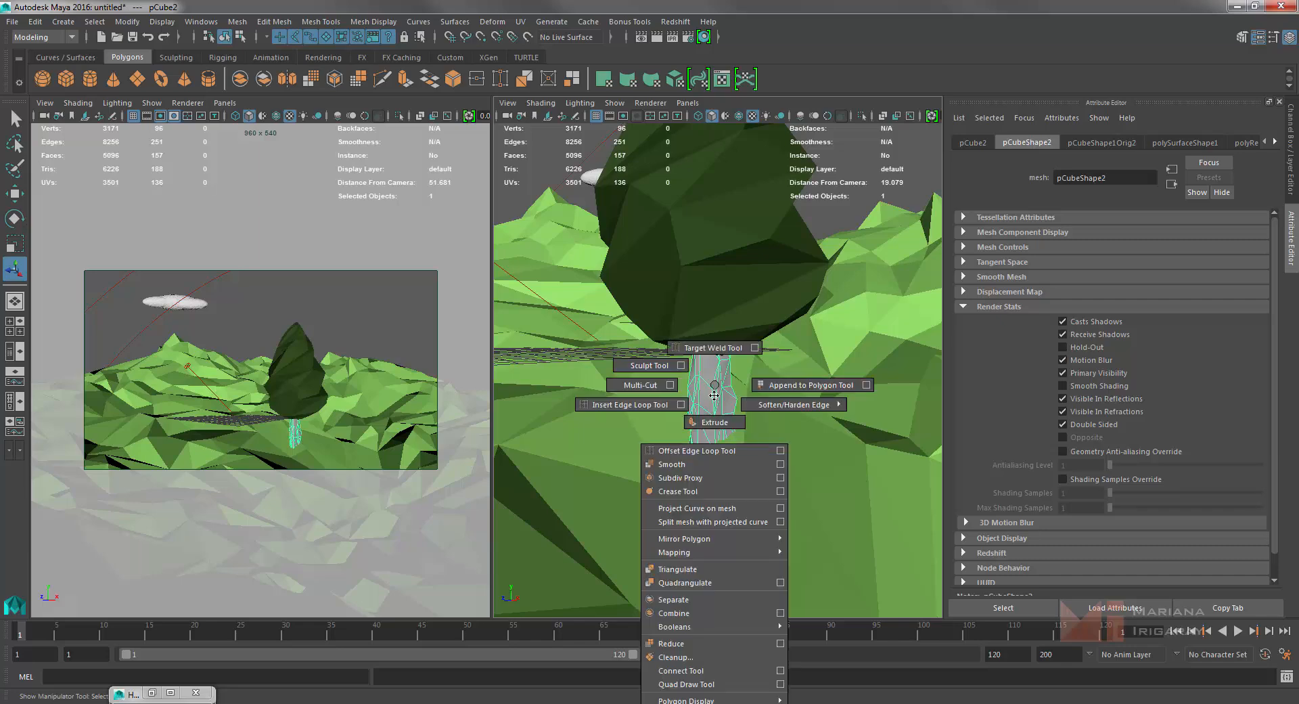
{"action": "right_click_drag", "start_coordinate": [717, 396], "coordinate": [801, 421], "text": "shift"}
{"action": "left_click", "coordinate": [846, 211]}
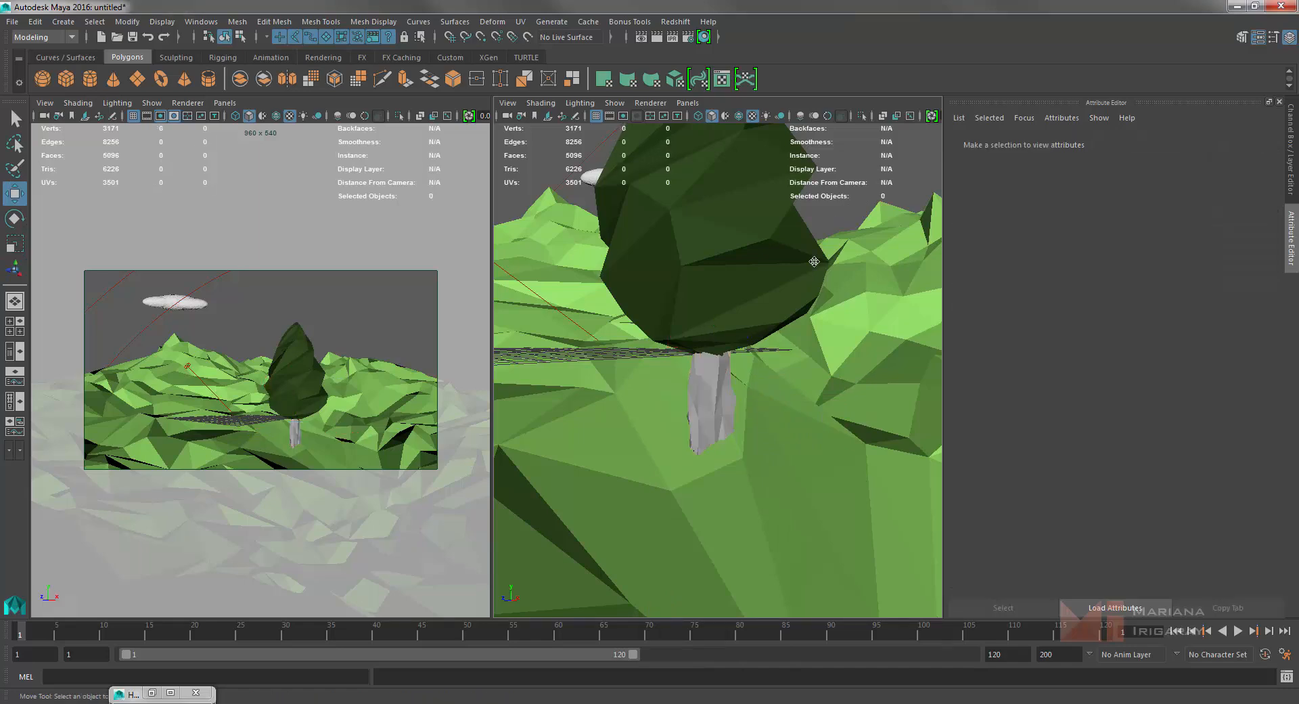
Assign a new VRay Mtl to the trunk and give it an orange-brown diffuse color from the color history.
{"action": "left_click", "coordinate": [718, 400]}
{"action": "right_click_drag", "start_coordinate": [714, 405], "coordinate": [733, 676]}
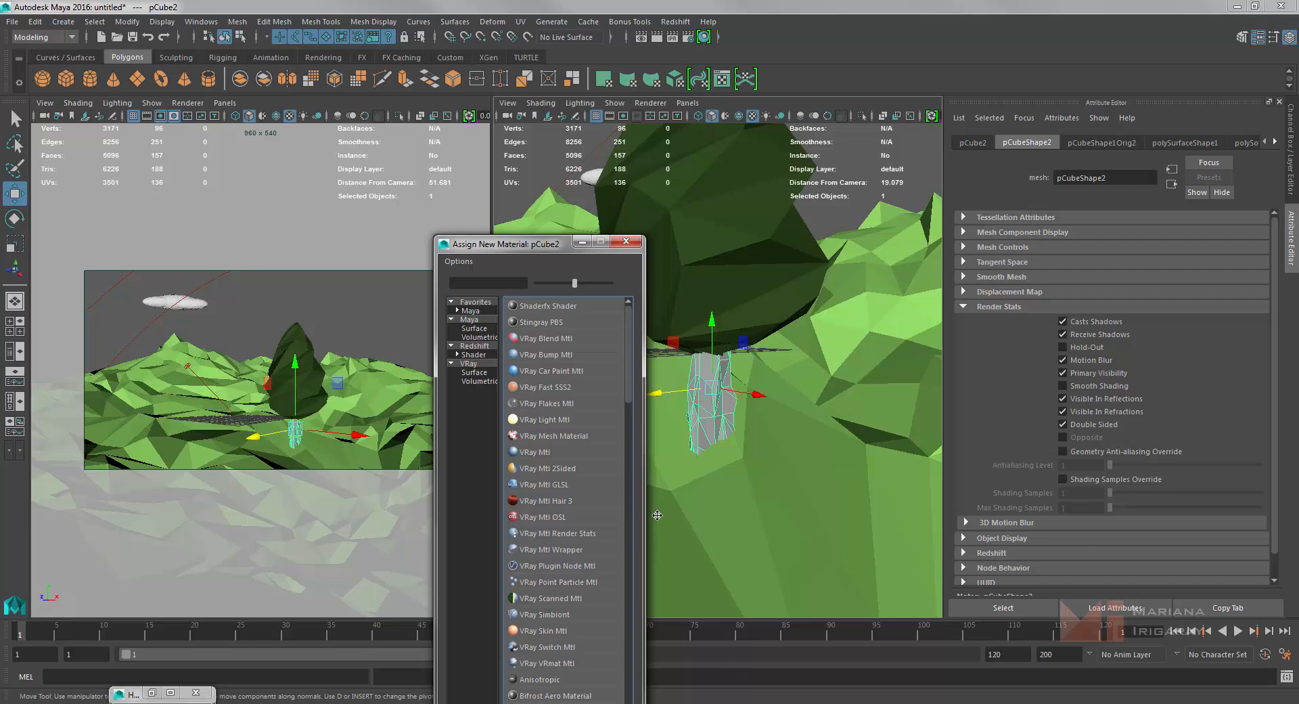
{"action": "left_click", "coordinate": [538, 452]}
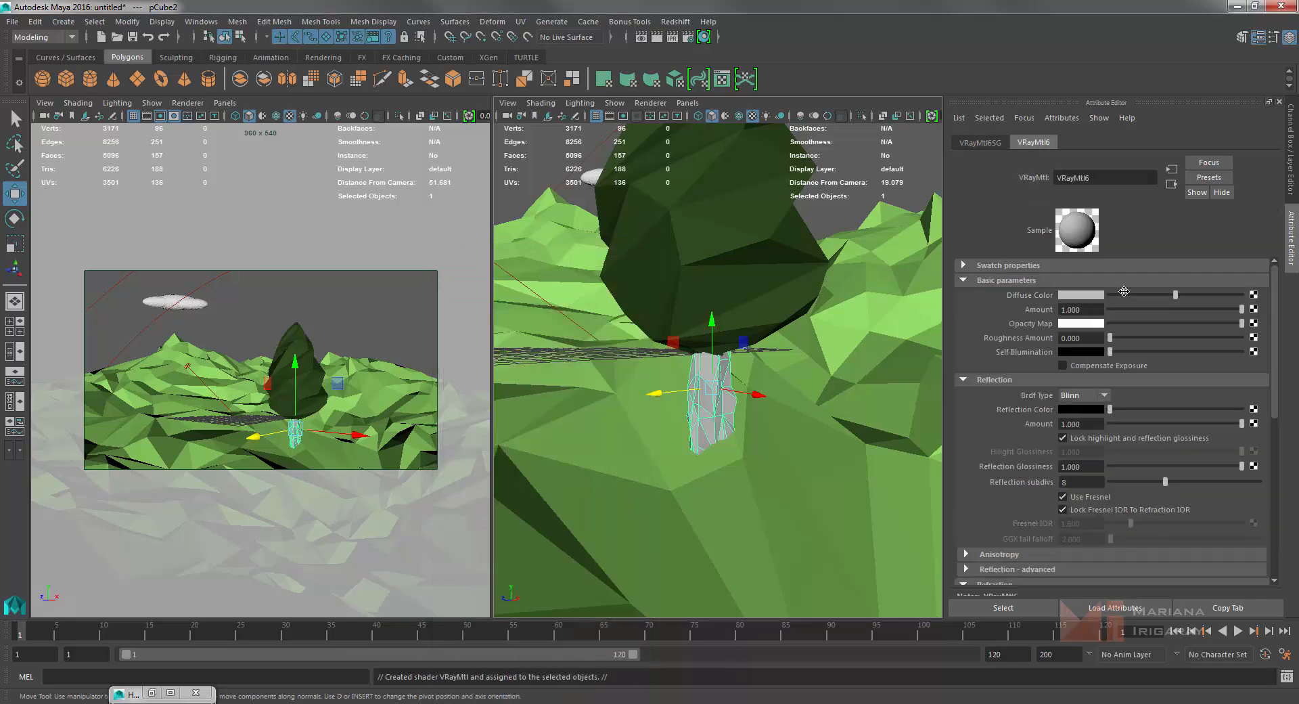
{"action": "left_click", "coordinate": [1097, 293]}
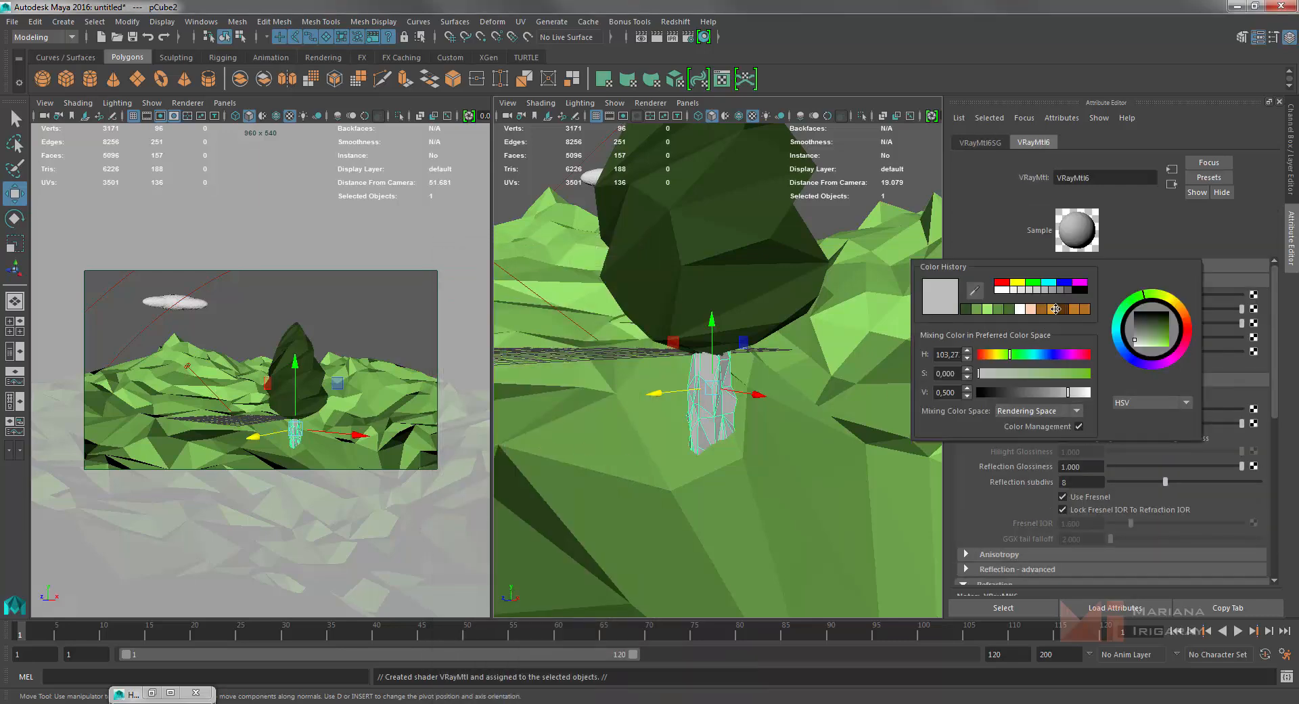
{"action": "left_click", "coordinate": [1045, 309]}
{"action": "left_click", "coordinate": [362, 311]}
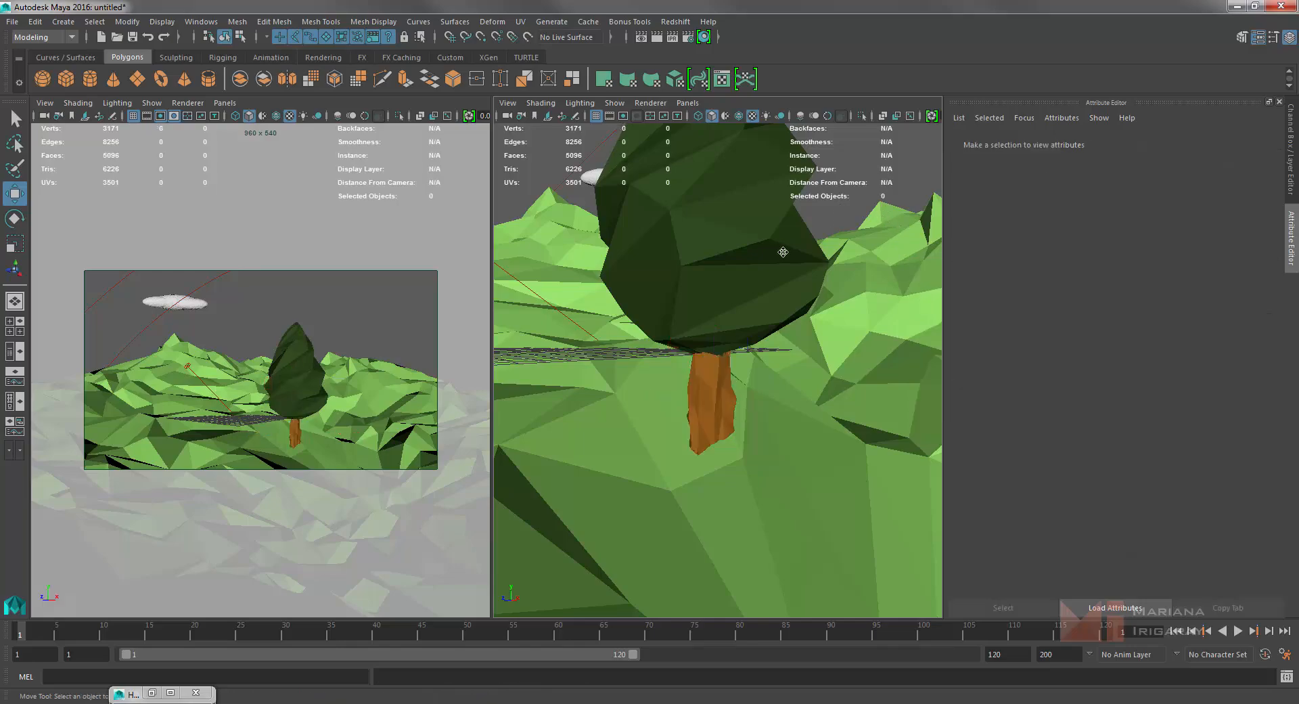
Render the scene with V-Ray to check the colored tree, close the render and look over the terrain.
{"action": "left_click", "coordinate": [657, 37]}
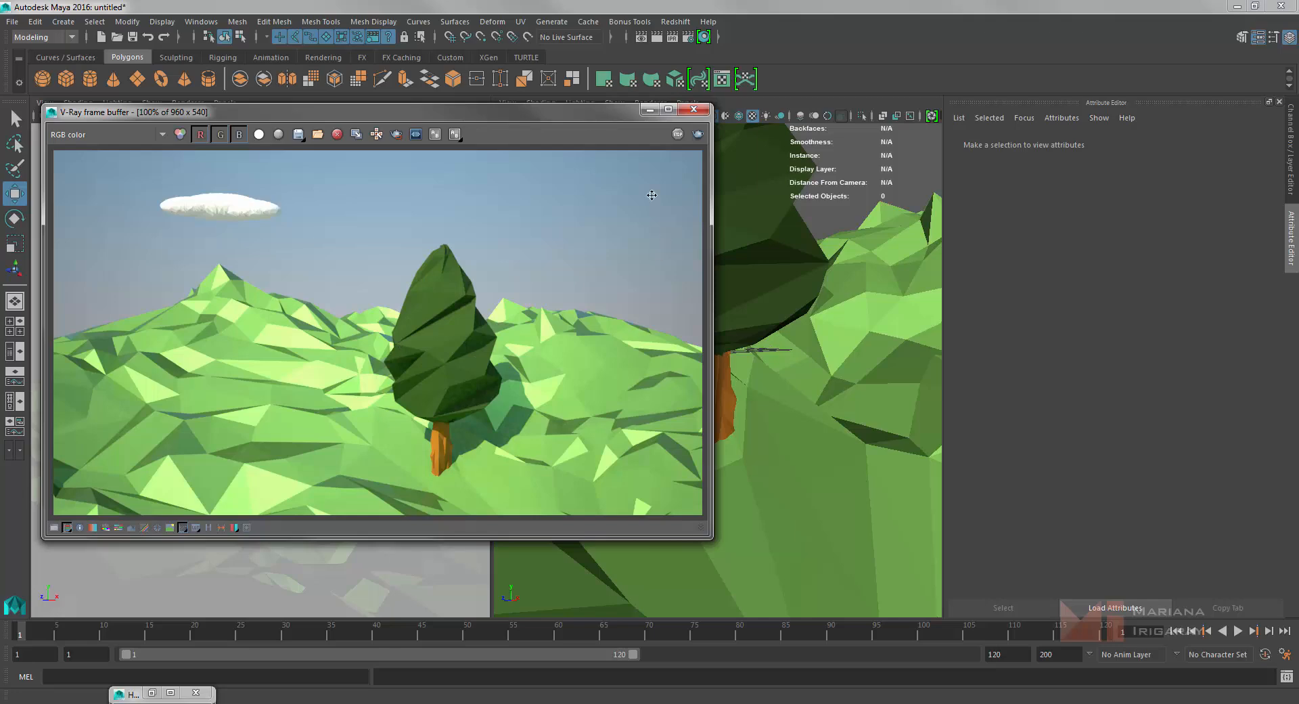
{"action": "left_click", "coordinate": [694, 109]}
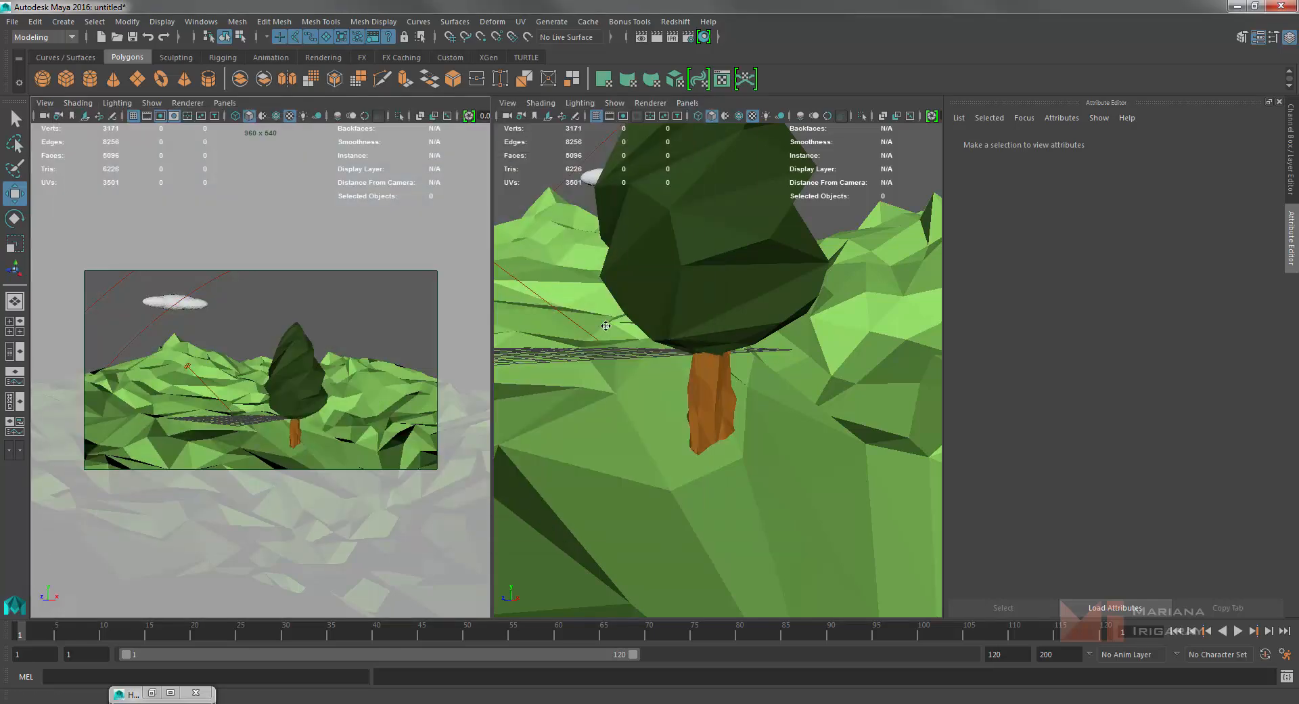
{"action": "scroll", "coordinate": [680, 400], "scroll_direction": "down", "scroll_amount": 10}
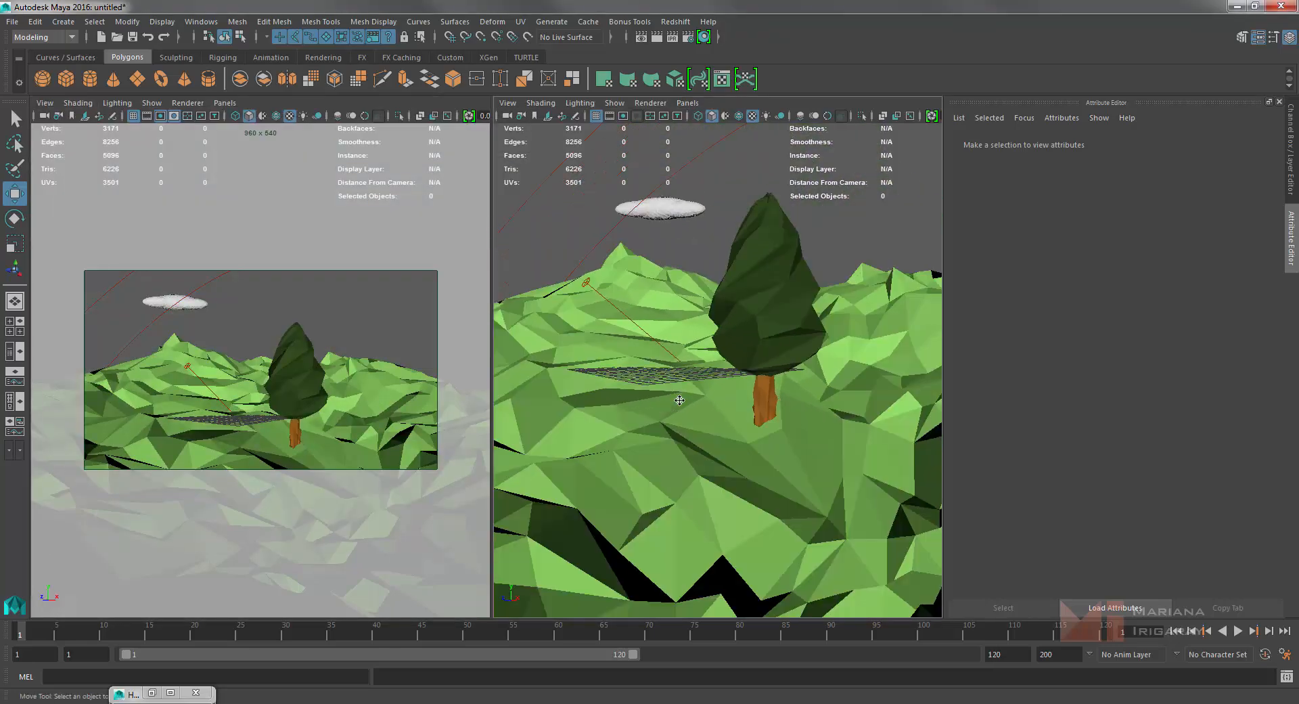
{"action": "left_click_drag", "start_coordinate": [630, 410], "coordinate": [660, 432], "text": "alt"}
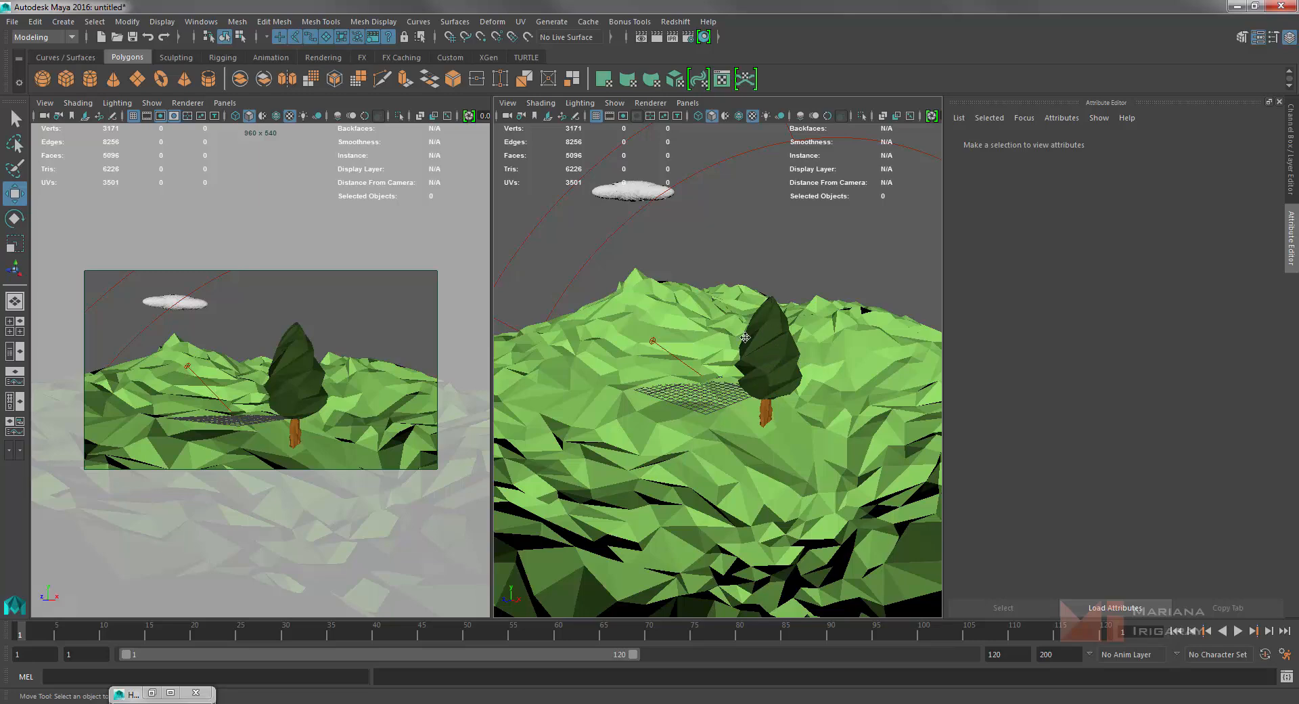
{"action": "left_click_drag", "start_coordinate": [745, 337], "coordinate": [744, 366], "text": "alt"}
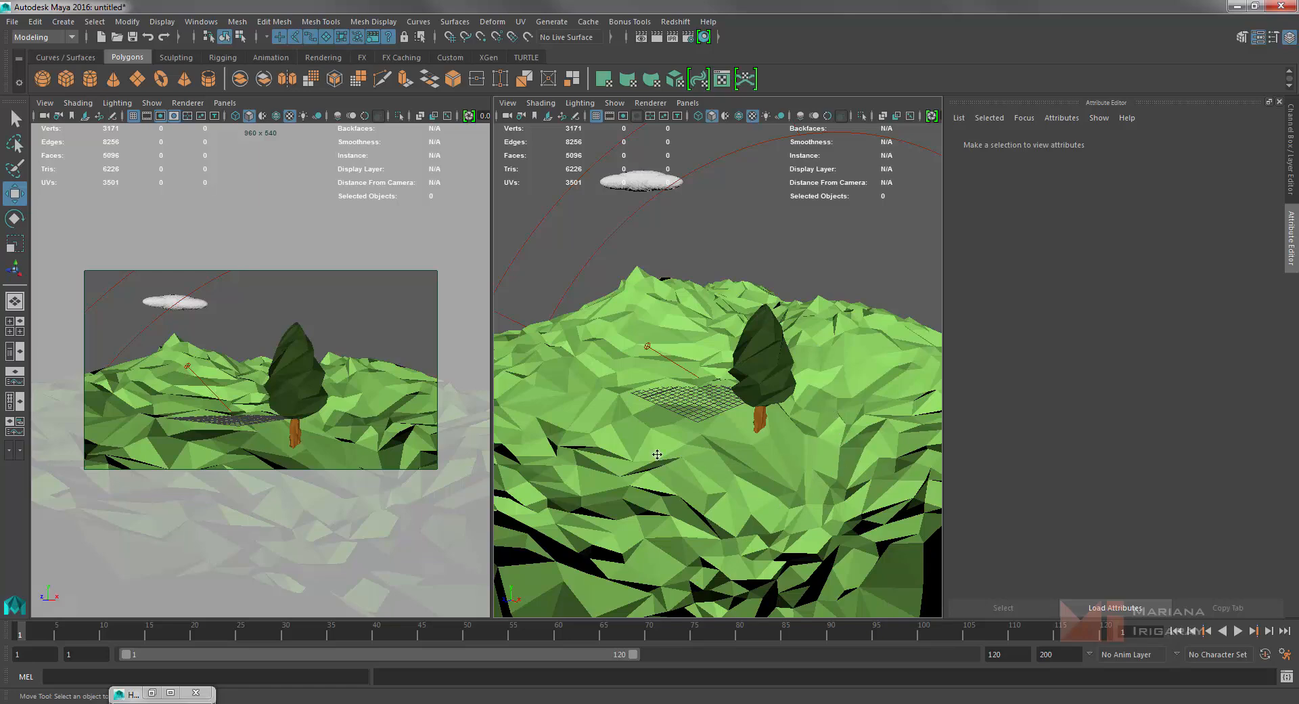
{"action": "left_click", "coordinate": [627, 443]}
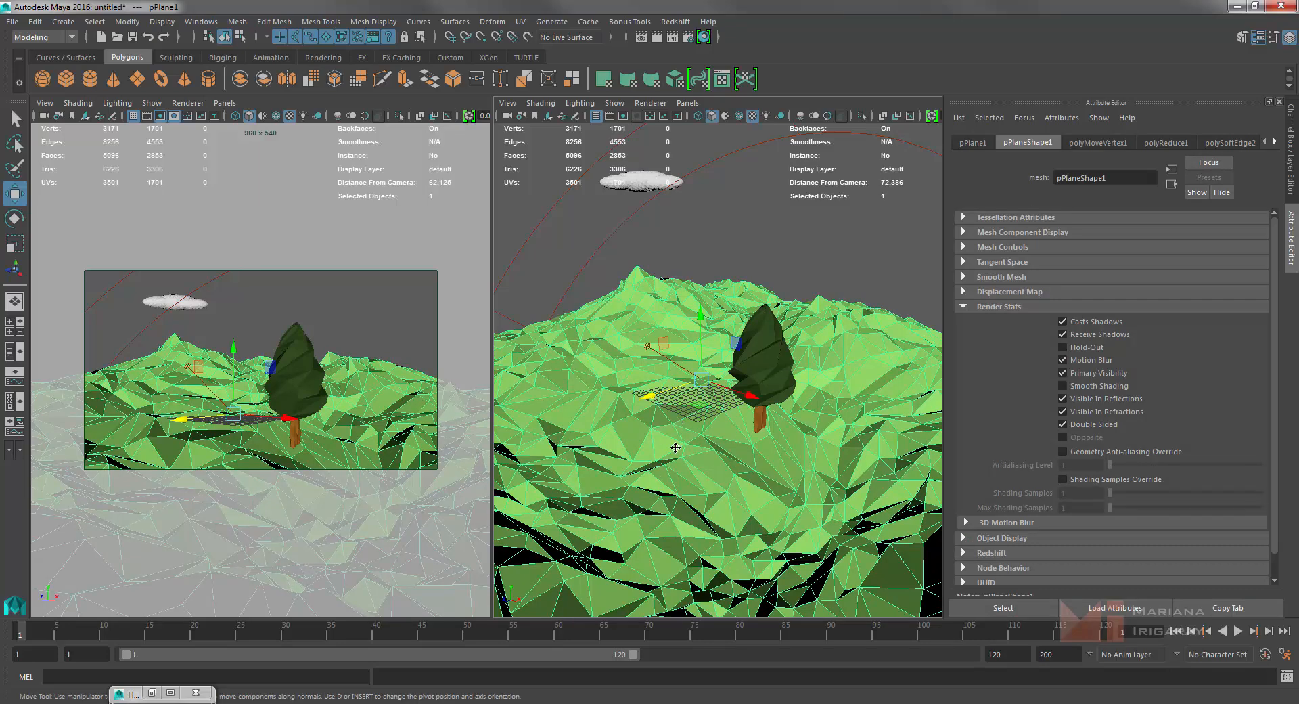
{"action": "left_click", "coordinate": [722, 250]}
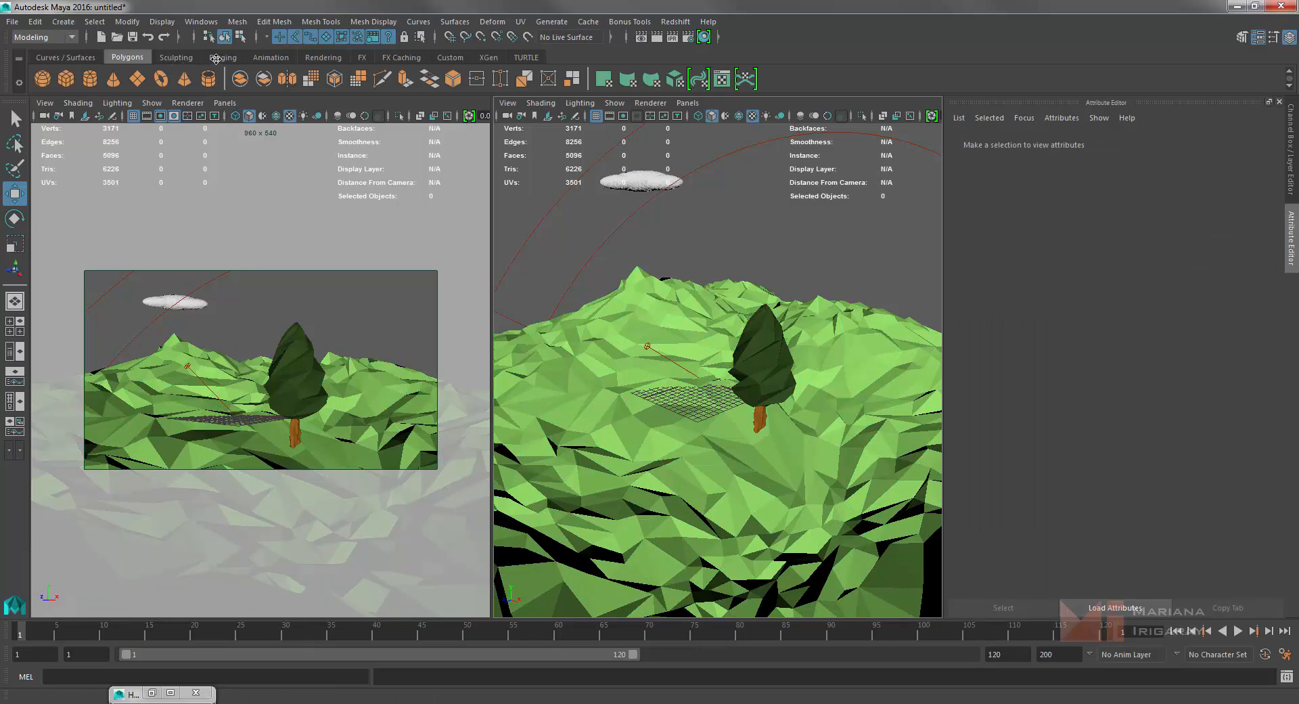
{"action": "left_click", "coordinate": [172, 57]}
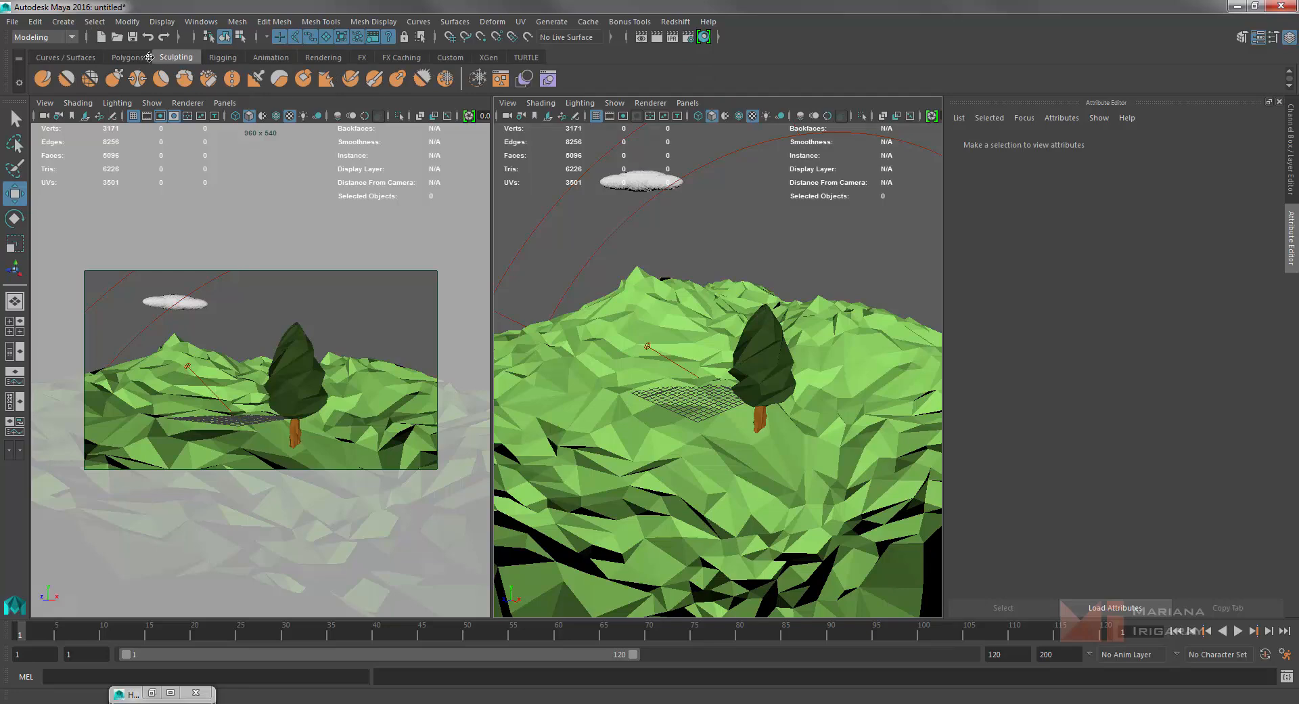
{"action": "left_click", "coordinate": [139, 57]}
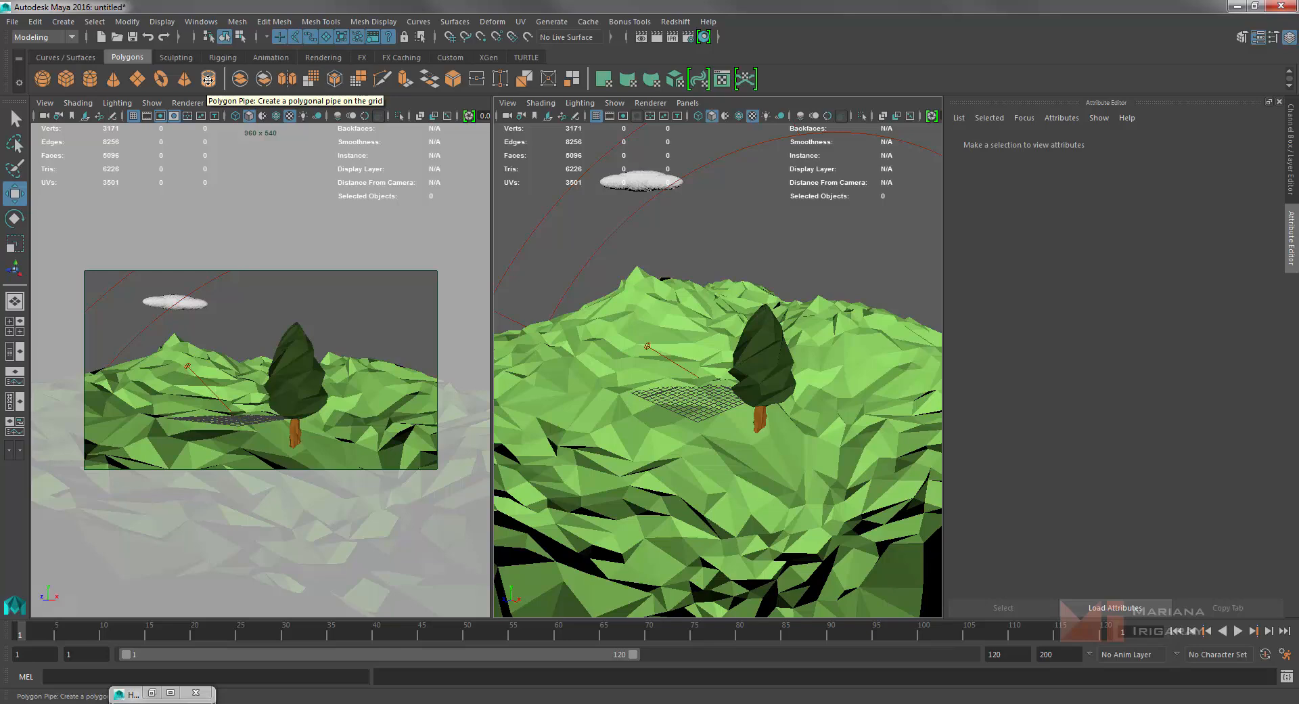
Create a dodecahedron platonic solid with radius 1 and raise it above the terrain near the grid.
{"action": "left_click", "coordinate": [63, 21]}
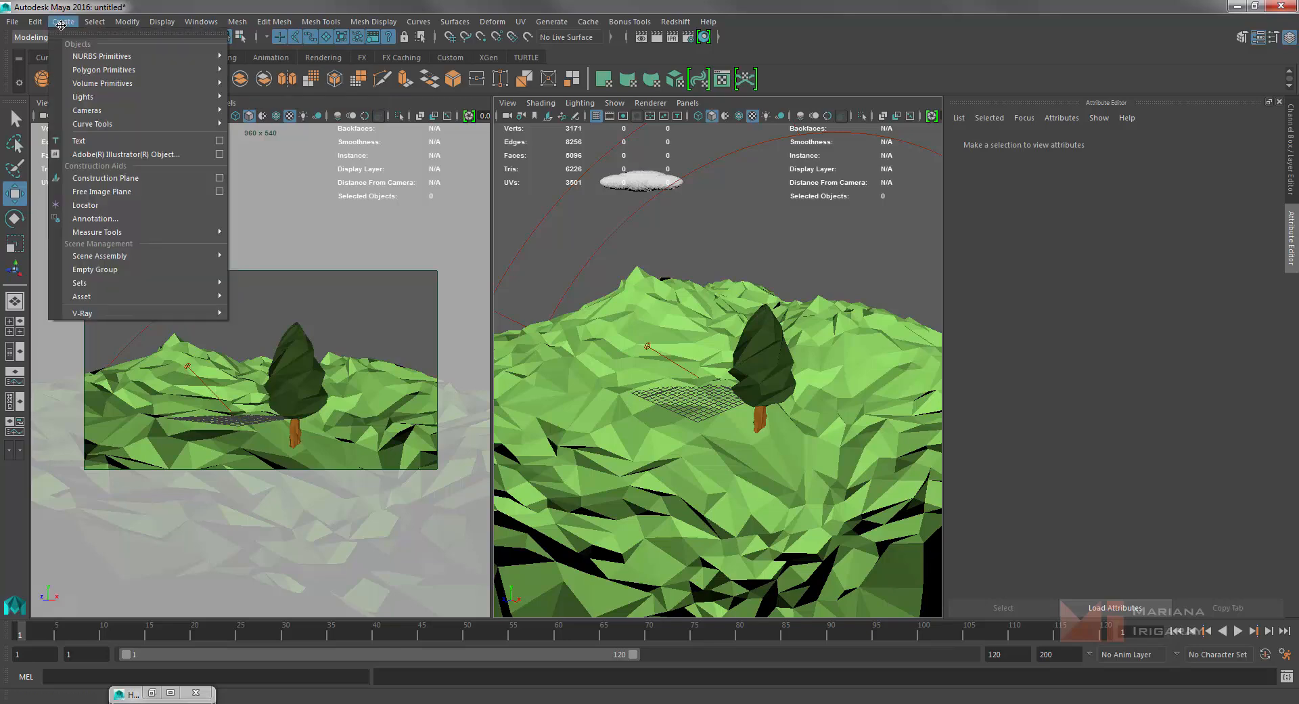
{"action": "mouse_move", "coordinate": [133, 67]}
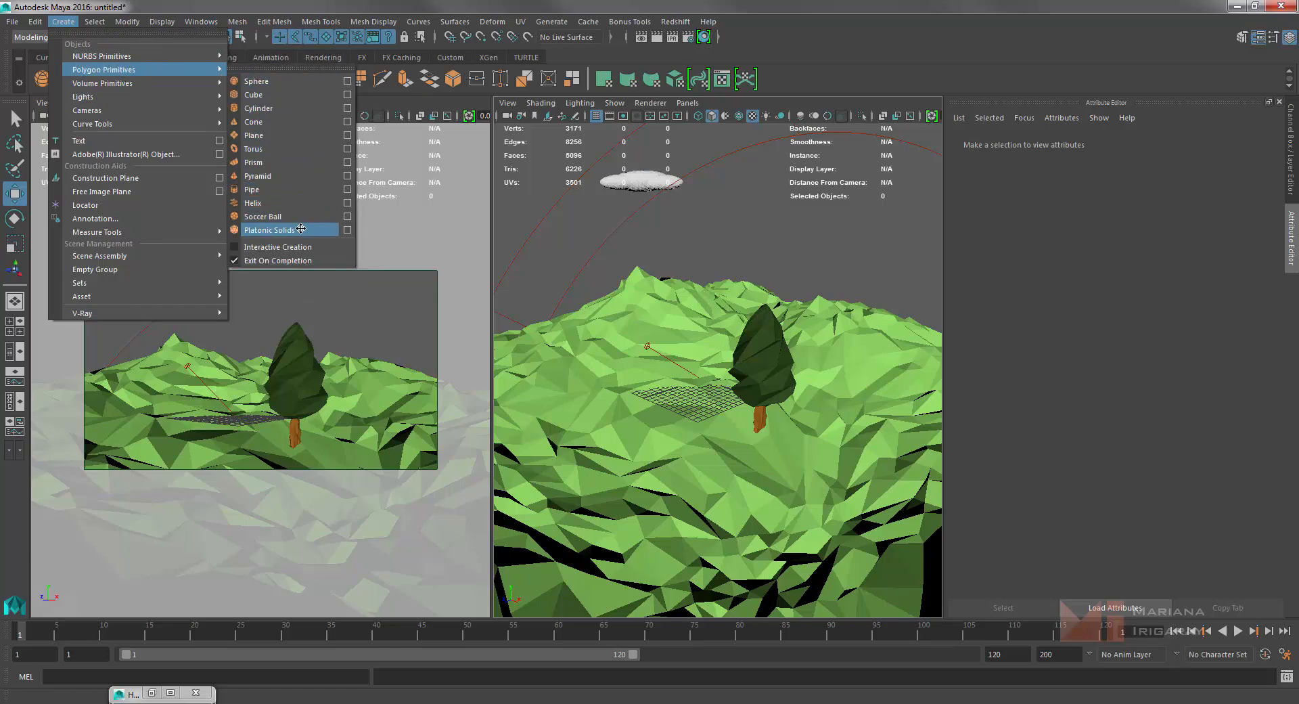
{"action": "left_click", "coordinate": [346, 228]}
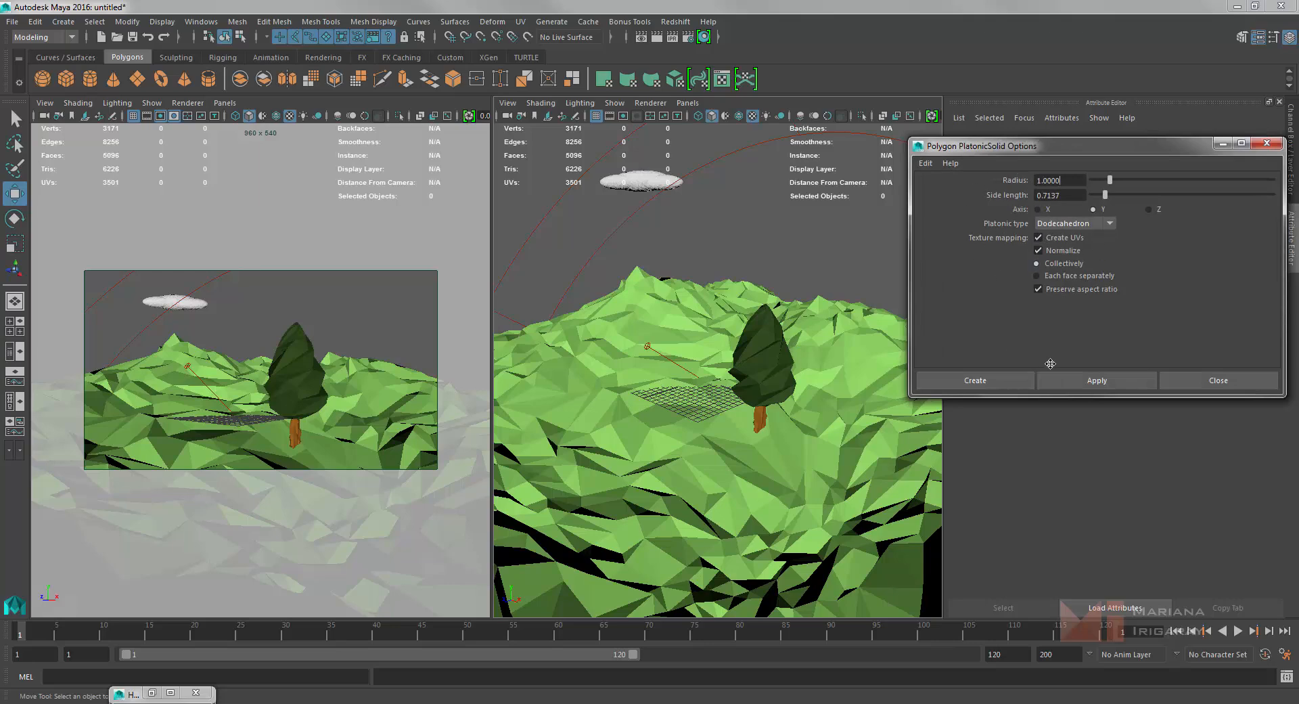
{"action": "left_click", "coordinate": [1087, 383]}
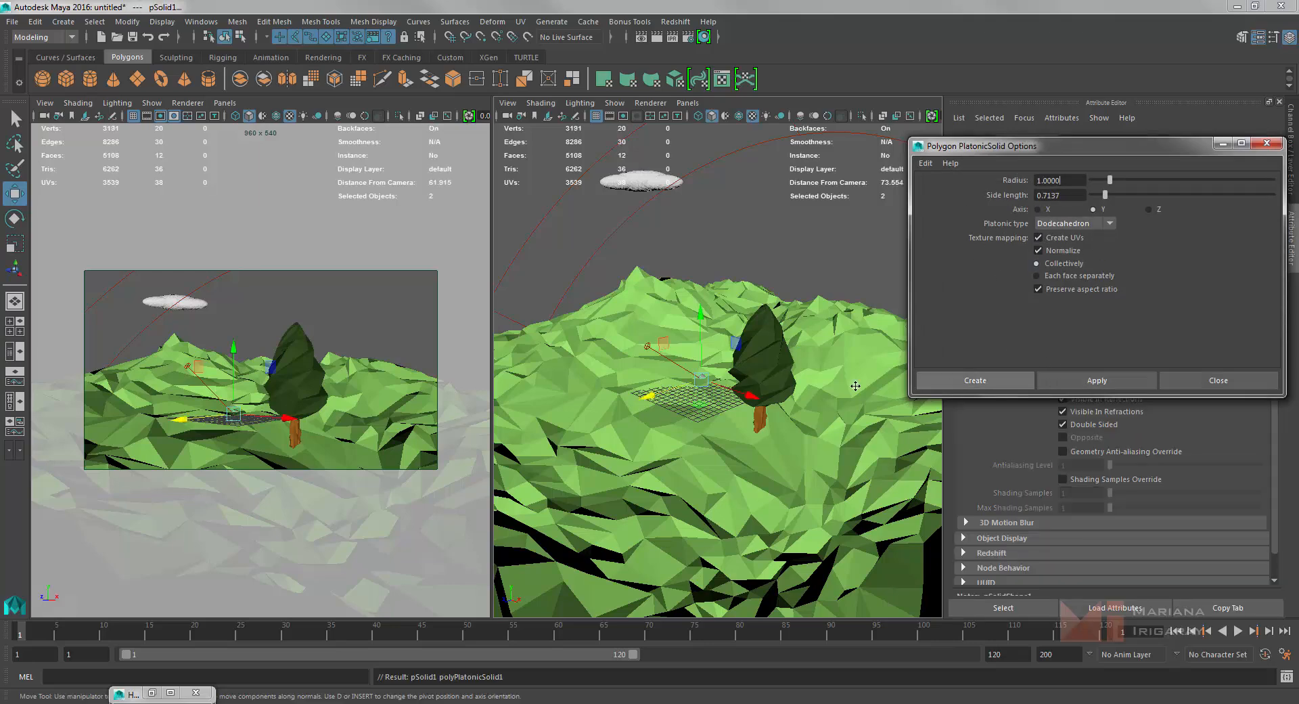
{"action": "left_click_drag", "start_coordinate": [699, 317], "coordinate": [701, 293]}
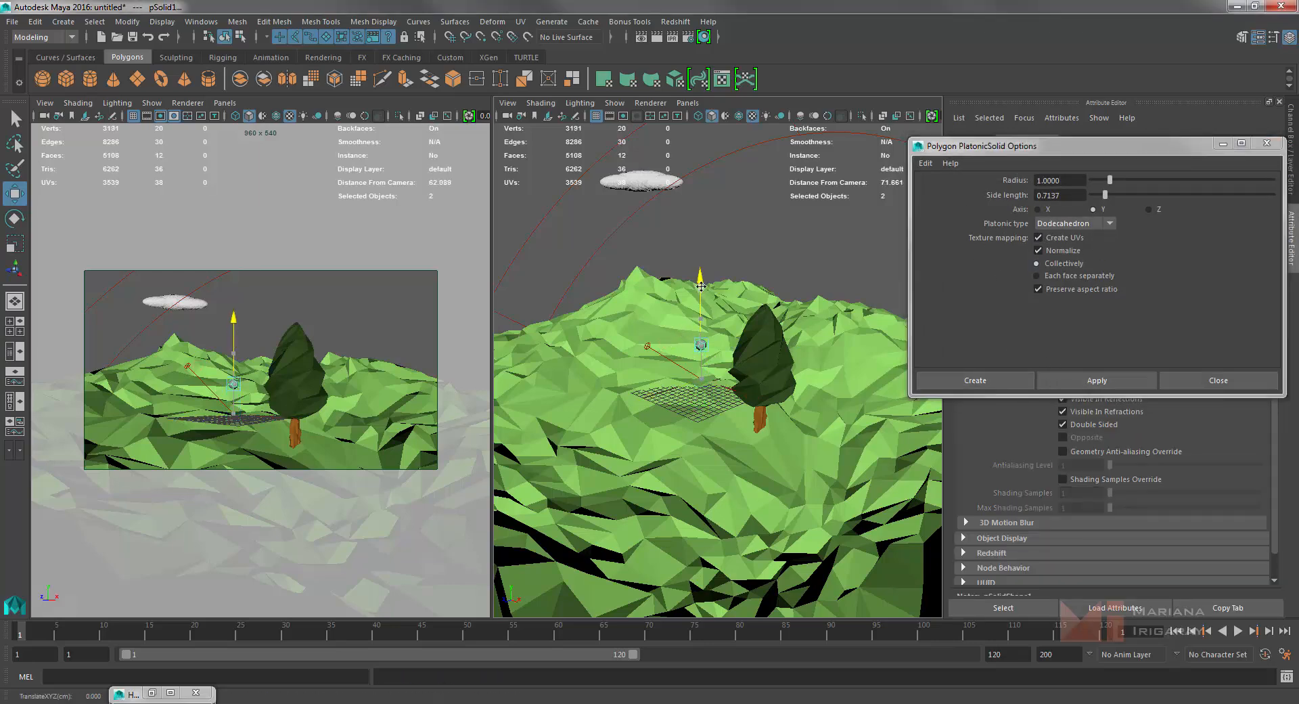
{"action": "key", "text": "f"}
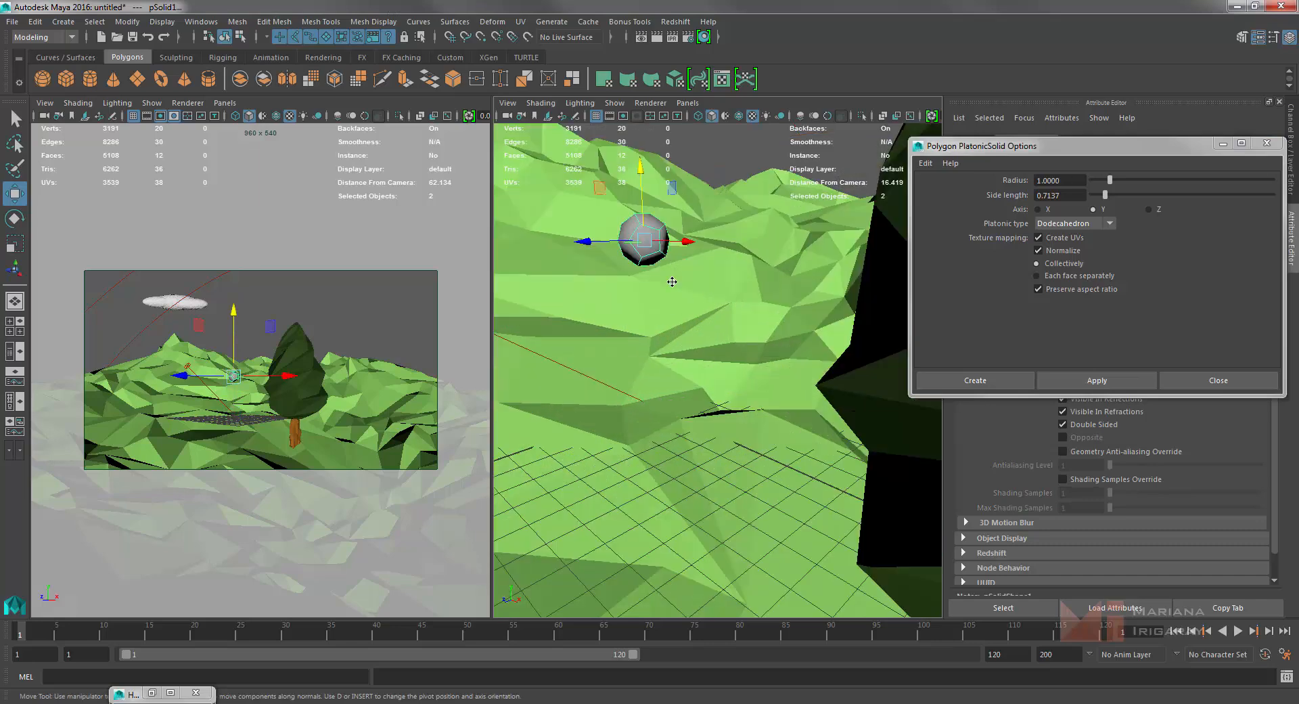
{"action": "middle_click_drag", "start_coordinate": [671, 307], "coordinate": [710, 346], "text": "alt"}
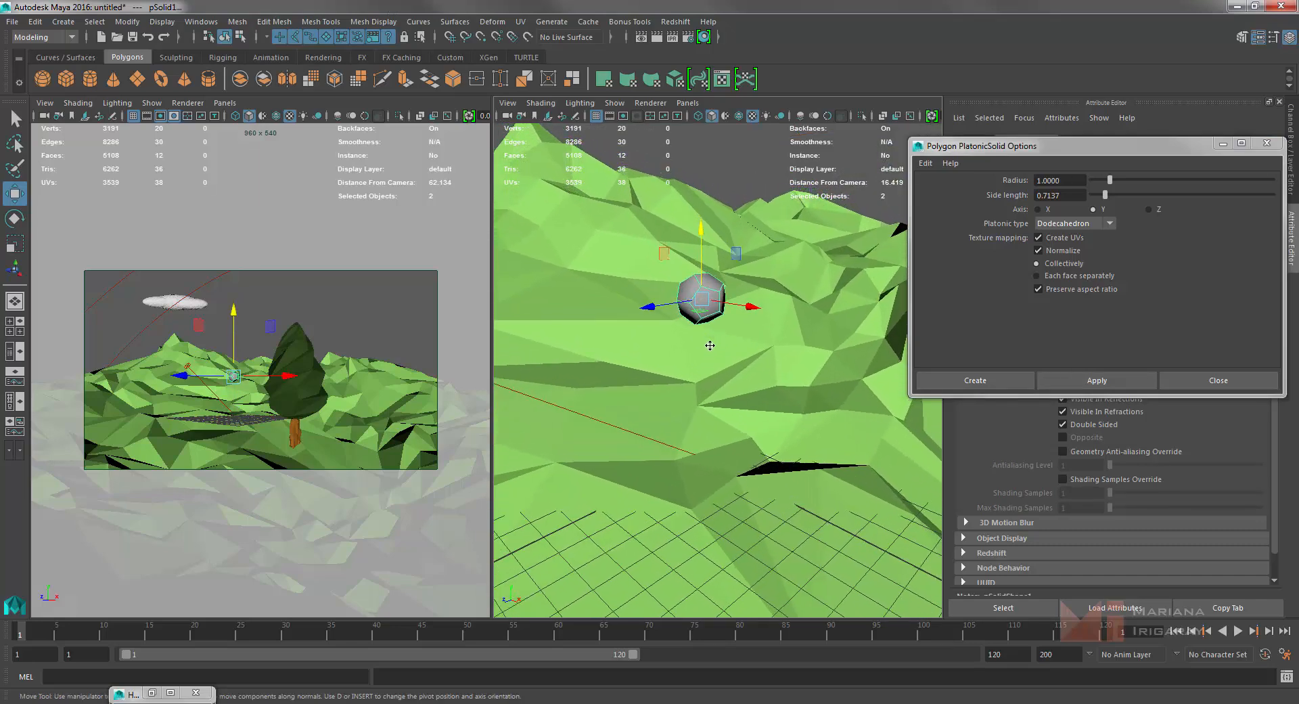
Switch the platonic type to Icosahedron, leave the creation options and delete the dodecahedron.
{"action": "left_click", "coordinate": [1086, 224]}
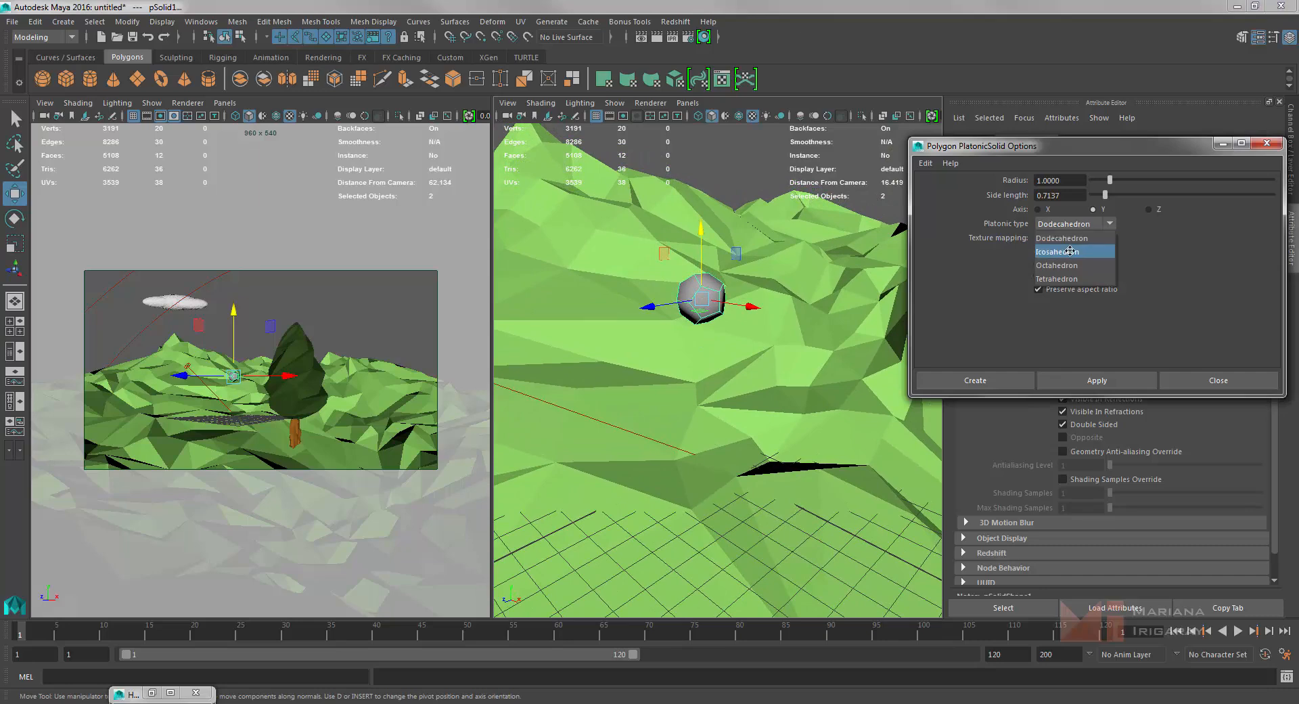
{"action": "left_click", "coordinate": [1070, 250]}
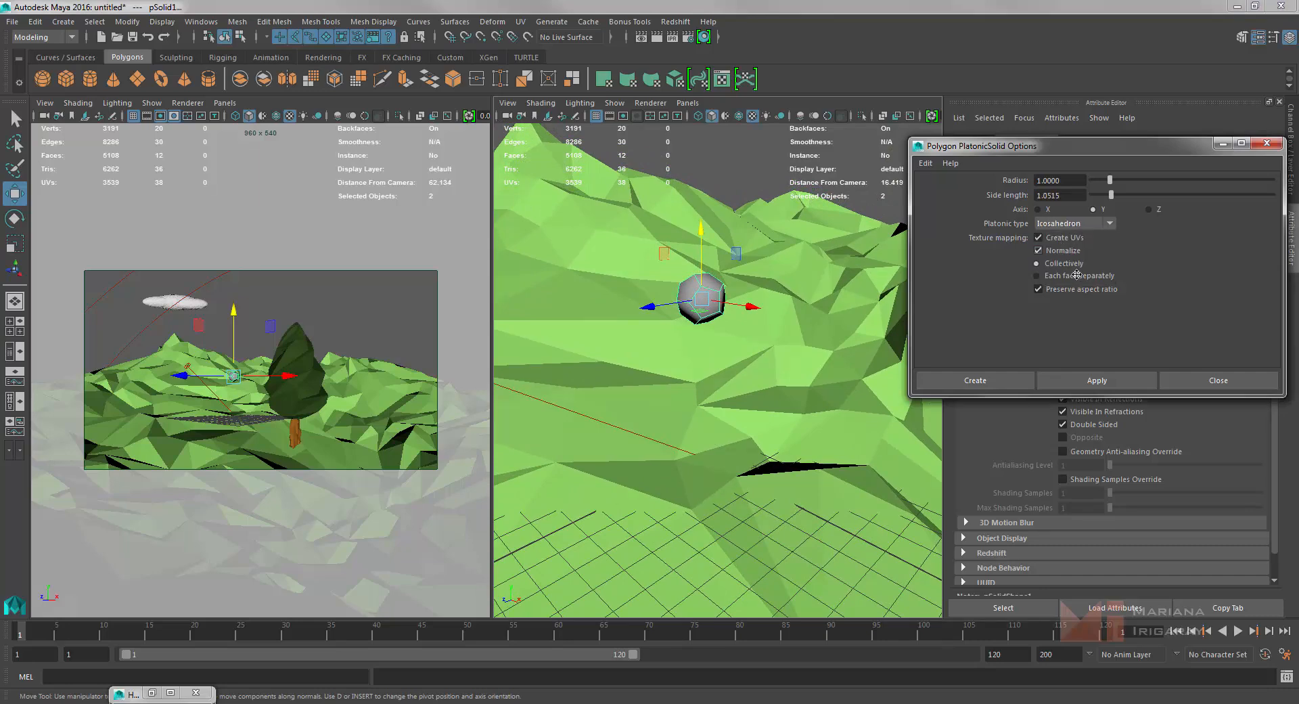
{"action": "left_click", "coordinate": [969, 376]}
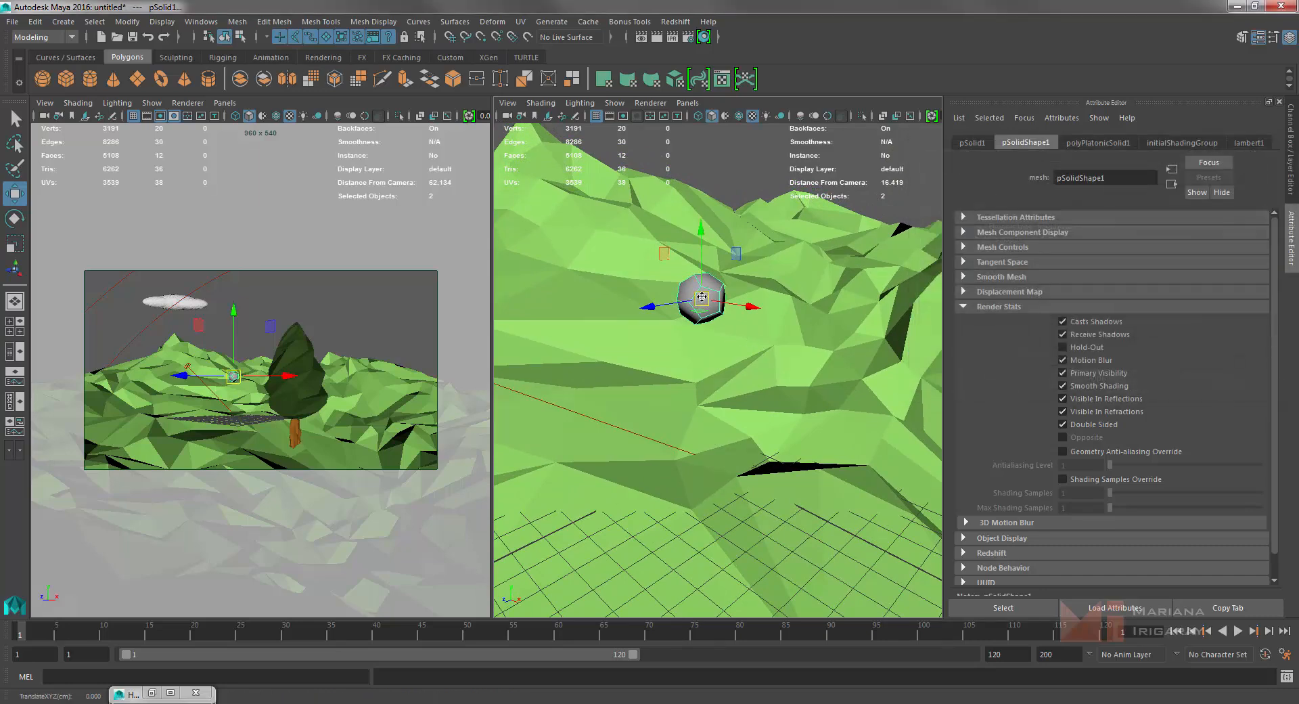
{"action": "key", "text": "Delete"}
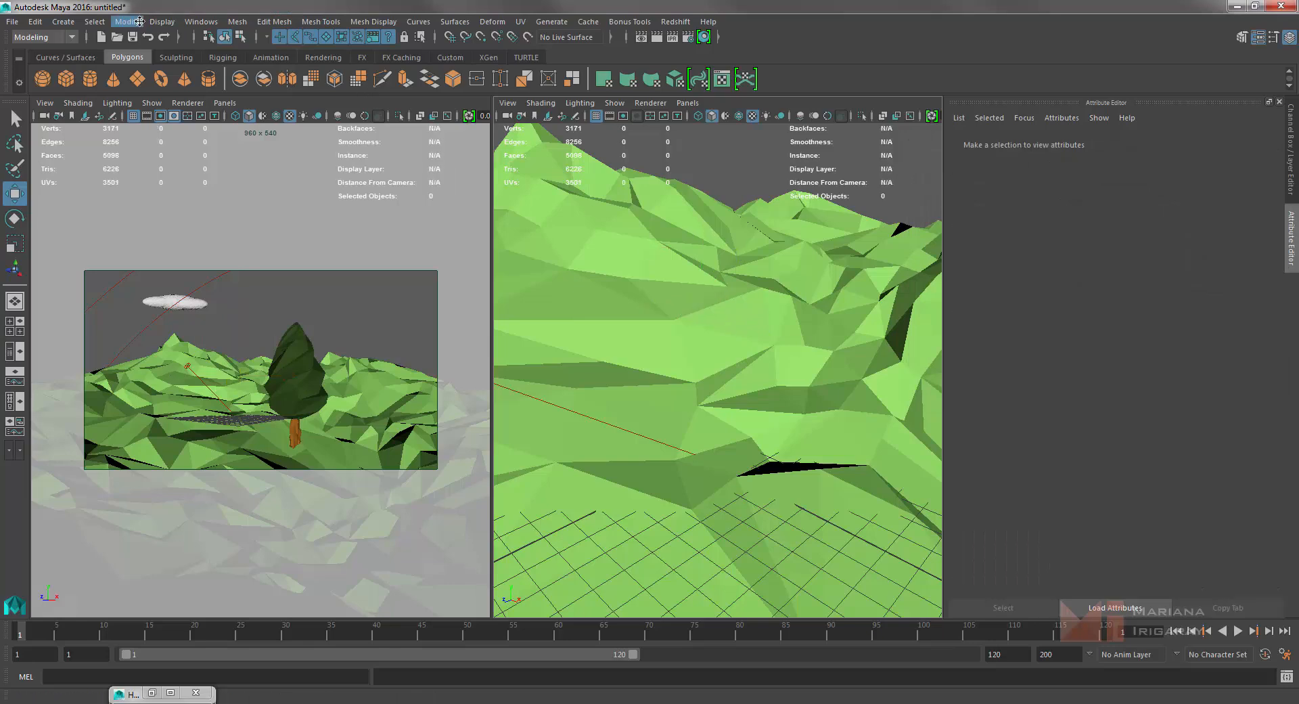
{"action": "left_click", "coordinate": [127, 22]}
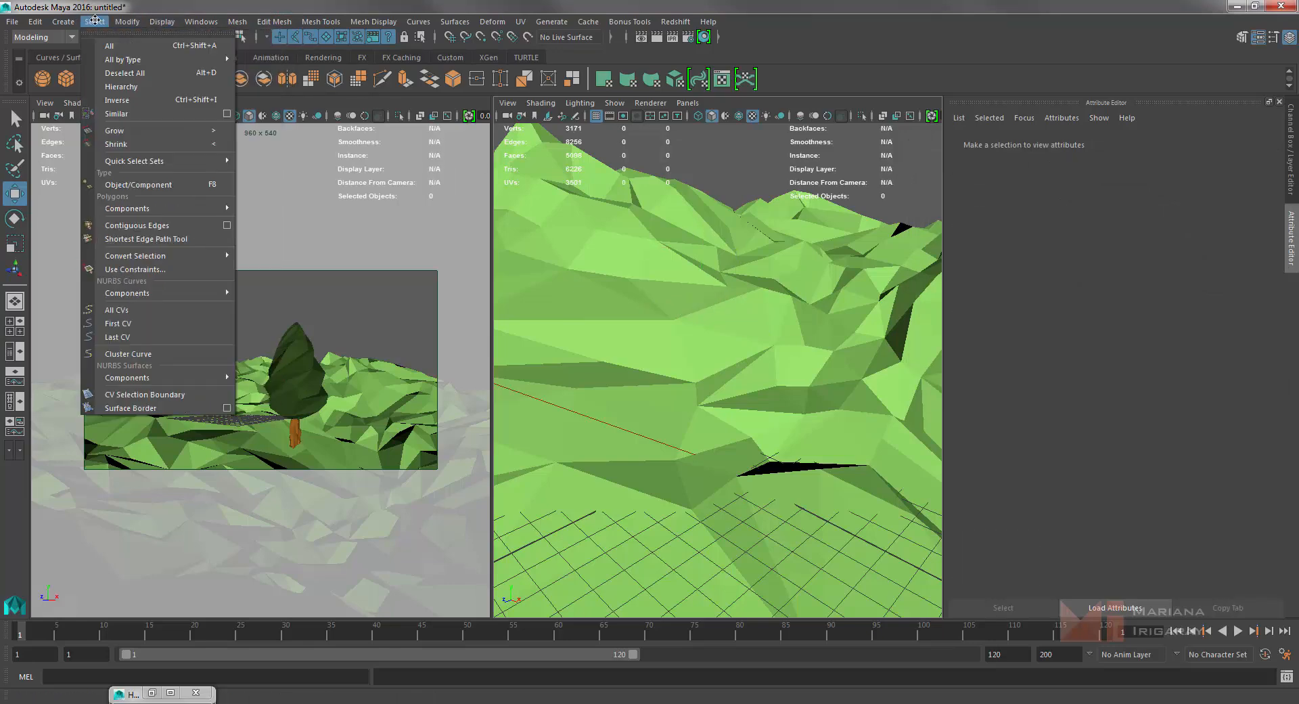
Create a polygon platonic solid and raise it above the terrain near the grid.
{"action": "mouse_move", "coordinate": [68, 24]}
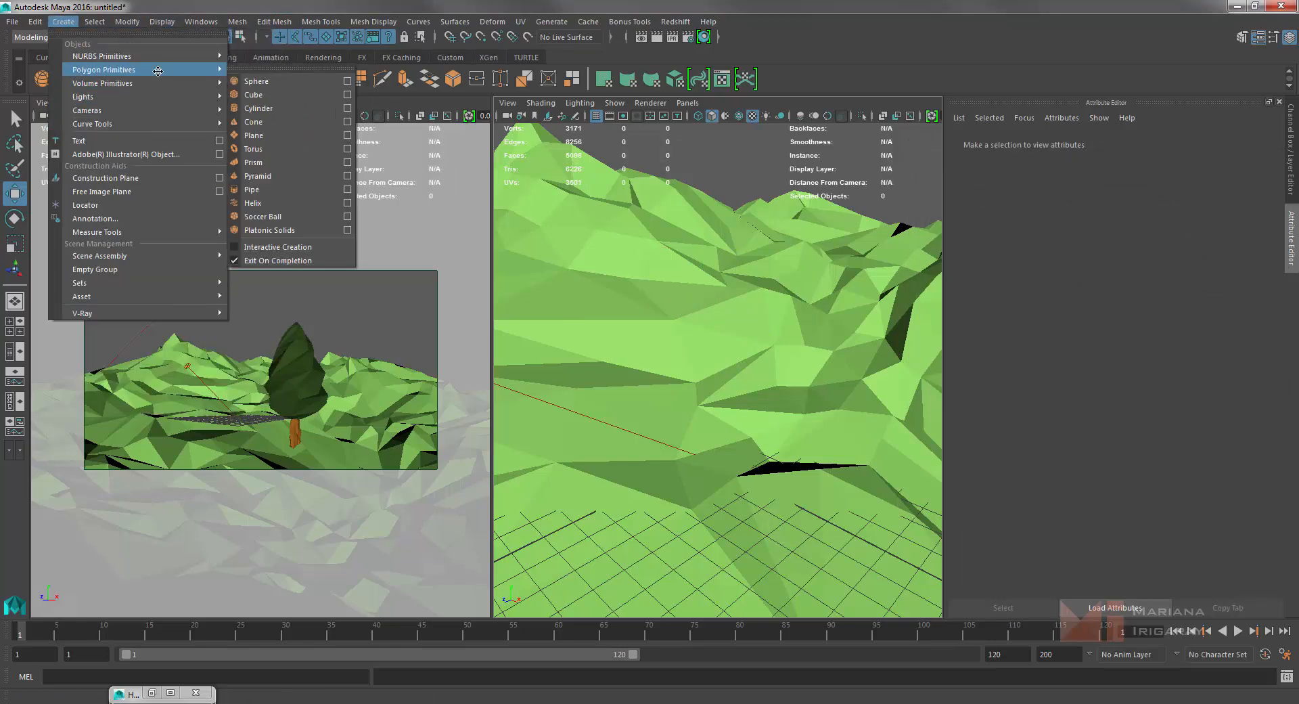
{"action": "left_click", "coordinate": [269, 230]}
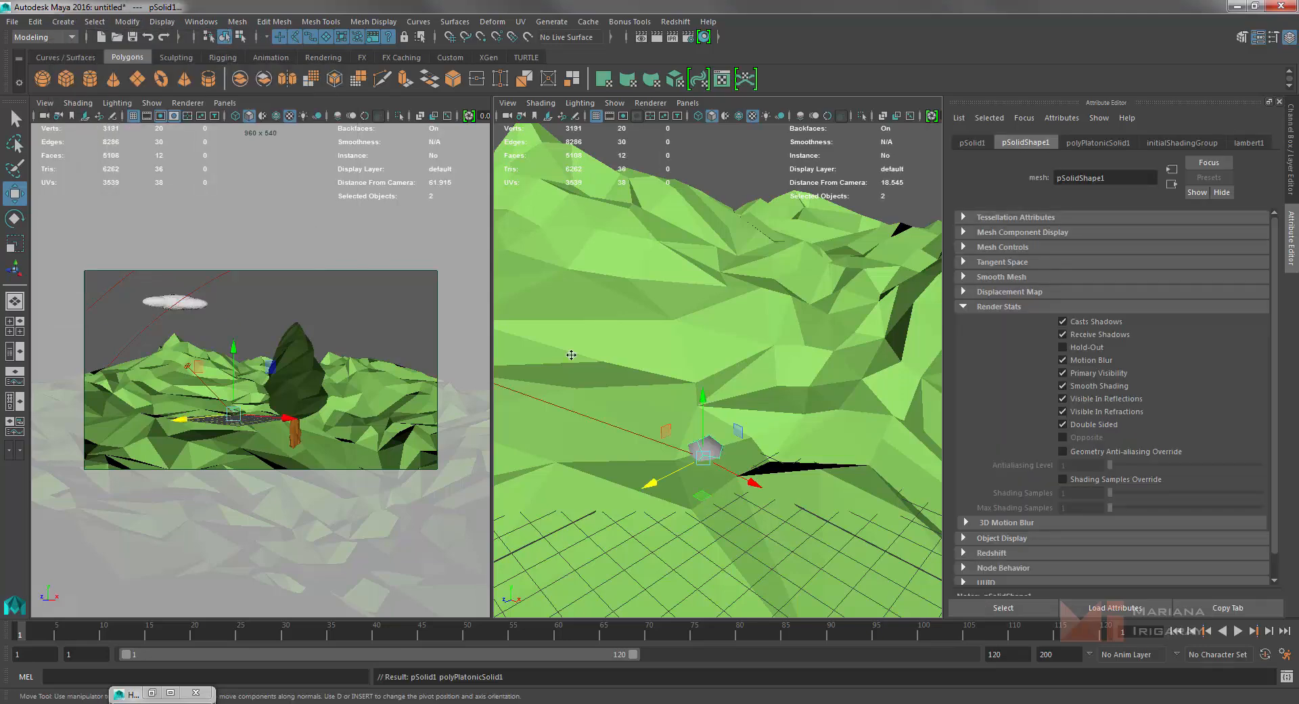
{"action": "left_click_drag", "start_coordinate": [704, 414], "coordinate": [704, 342]}
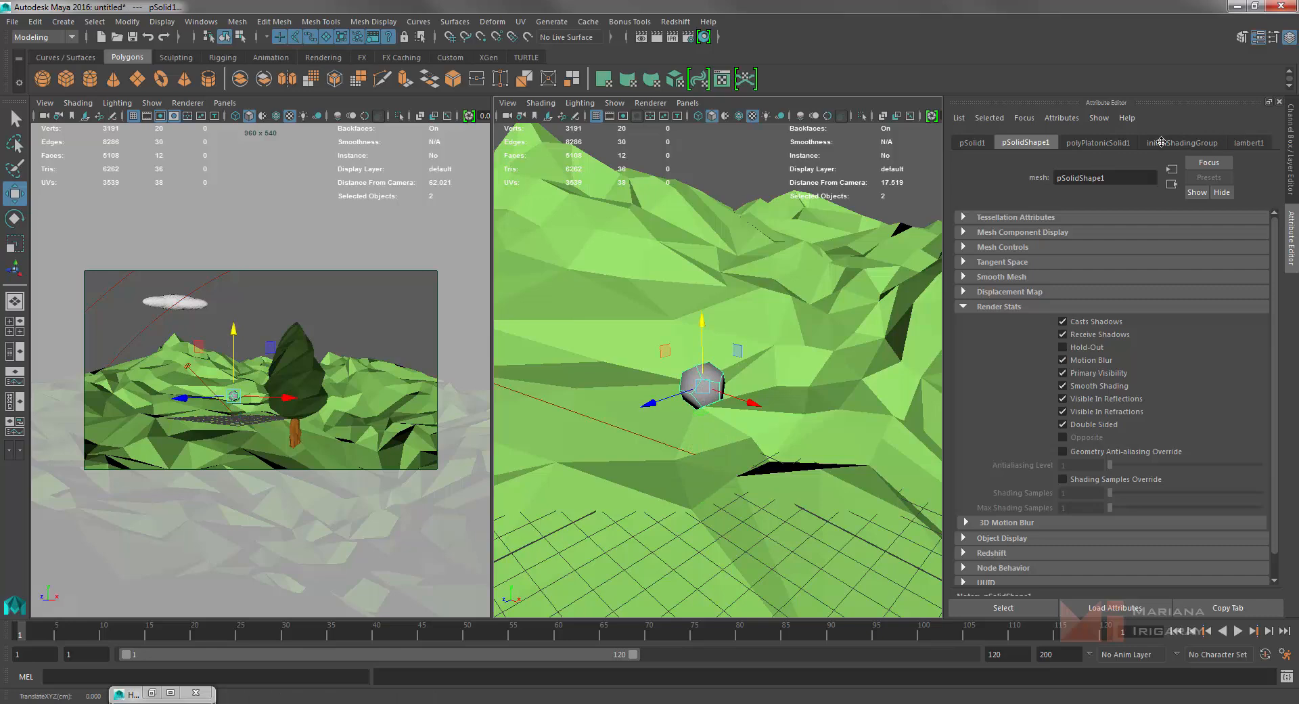
Try the Icosahedron, Octahedron and Tetrahedron solid types on the new platonic solid.
{"action": "left_click", "coordinate": [1099, 142]}
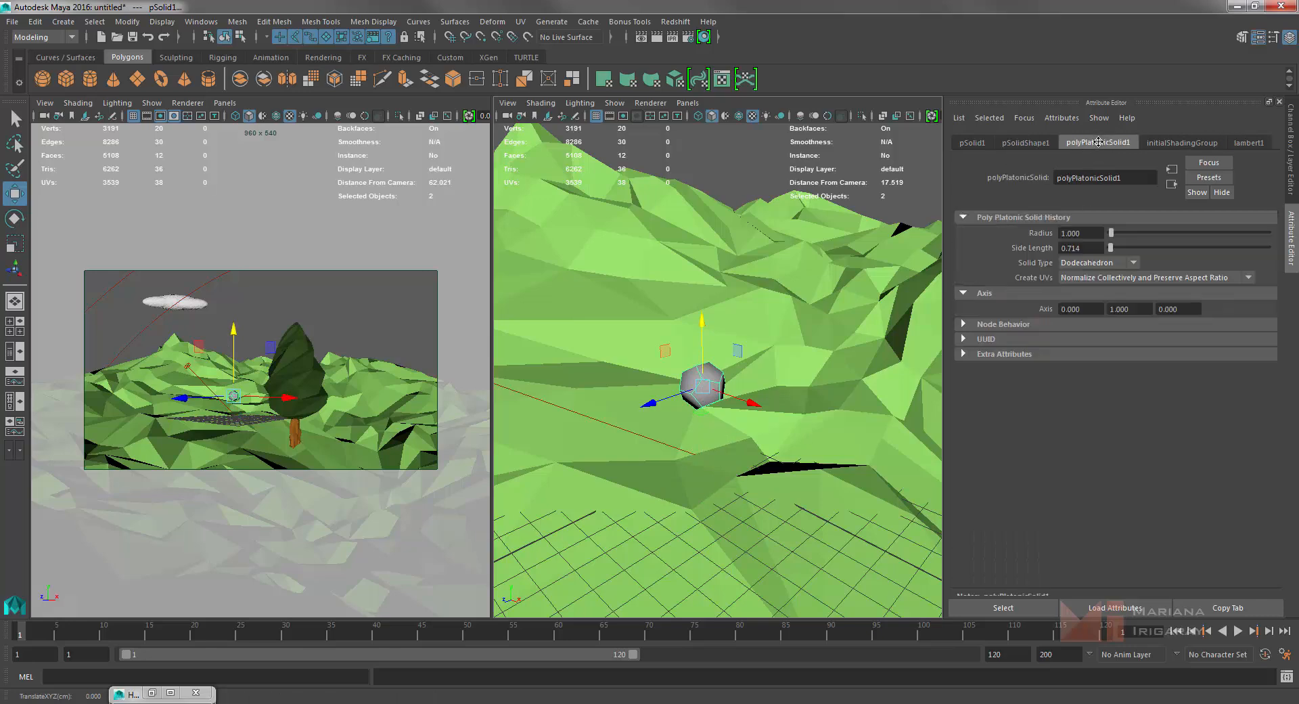
{"action": "left_click", "coordinate": [1104, 263]}
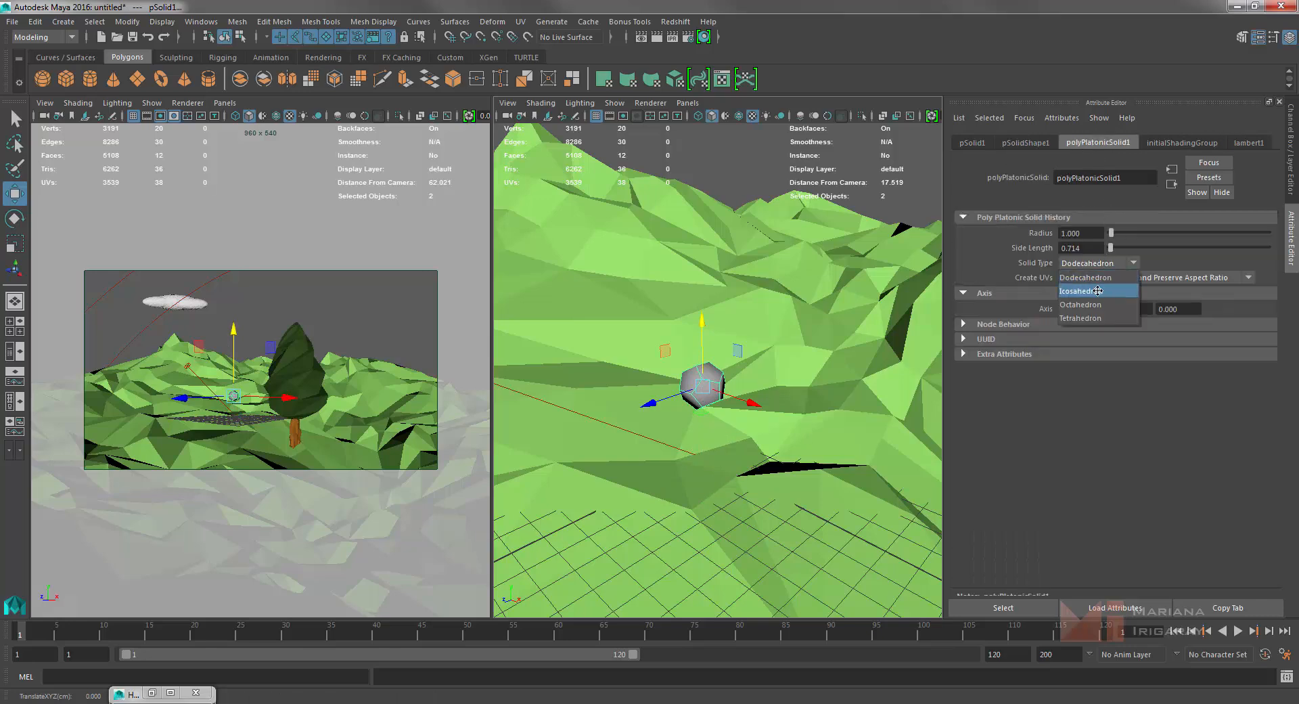
{"action": "left_click", "coordinate": [1098, 290]}
{"action": "left_click", "coordinate": [1100, 264]}
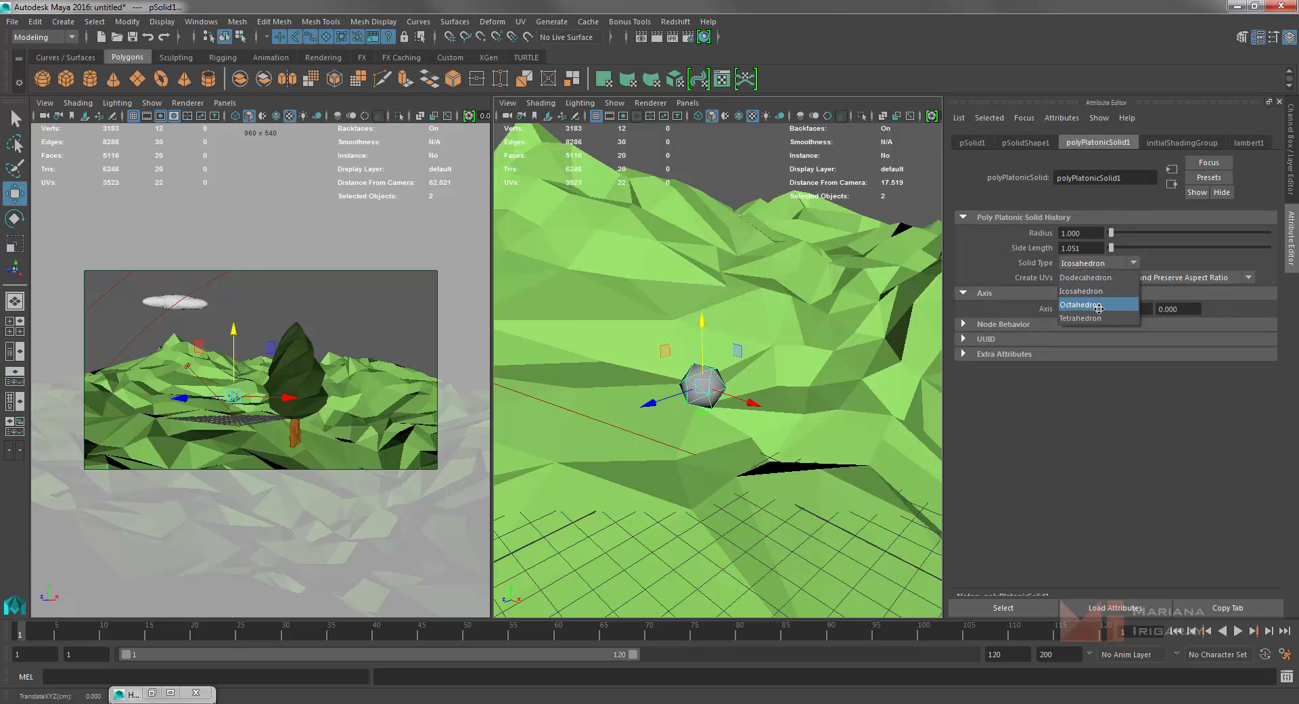
{"action": "left_click", "coordinate": [1099, 306]}
{"action": "left_click", "coordinate": [1101, 263]}
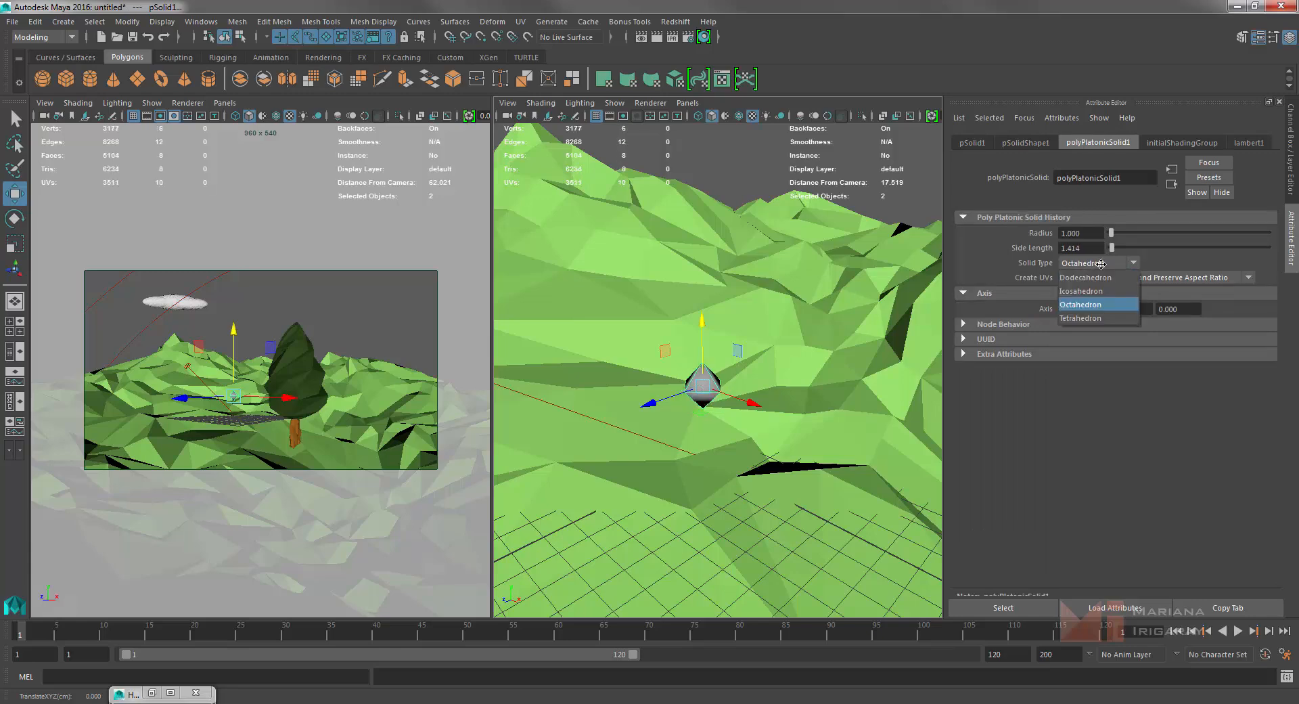
{"action": "left_click", "coordinate": [1101, 317]}
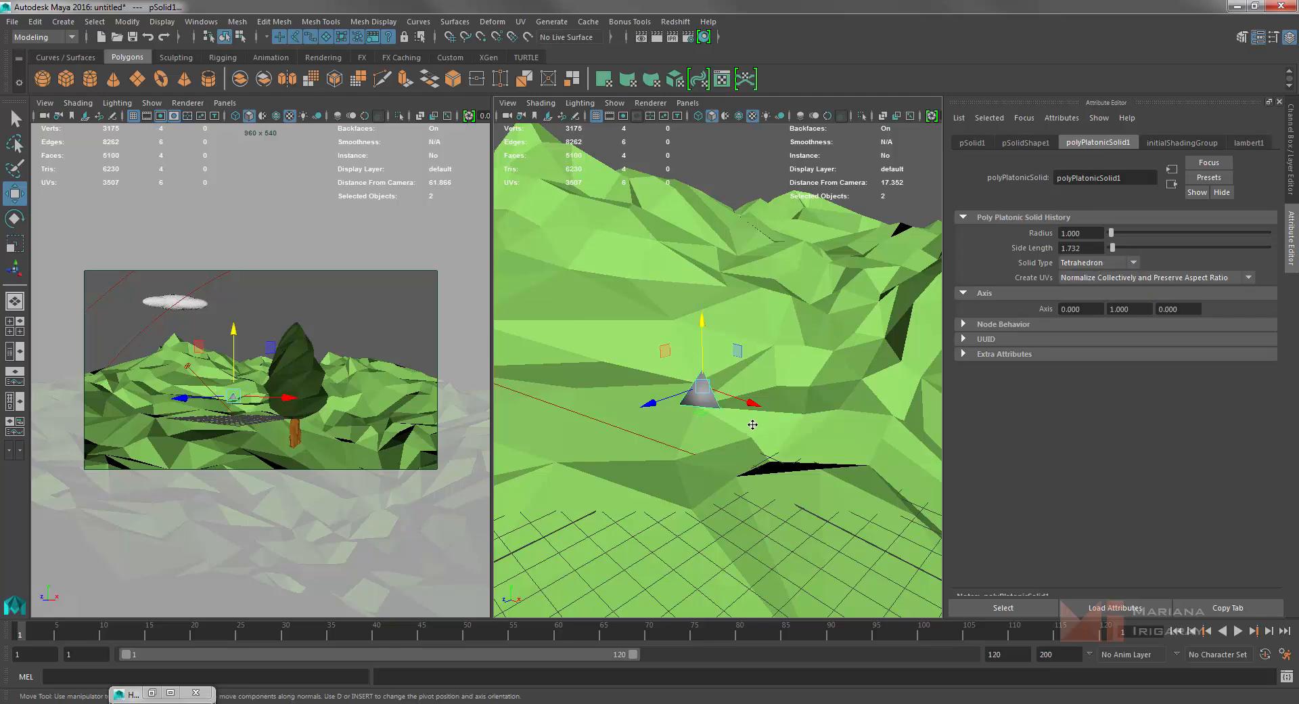
Raise the platonic solid a little higher and set its solid type to Dodecahedron.
{"action": "left_click_drag", "start_coordinate": [760, 416], "coordinate": [786, 405], "text": "alt"}
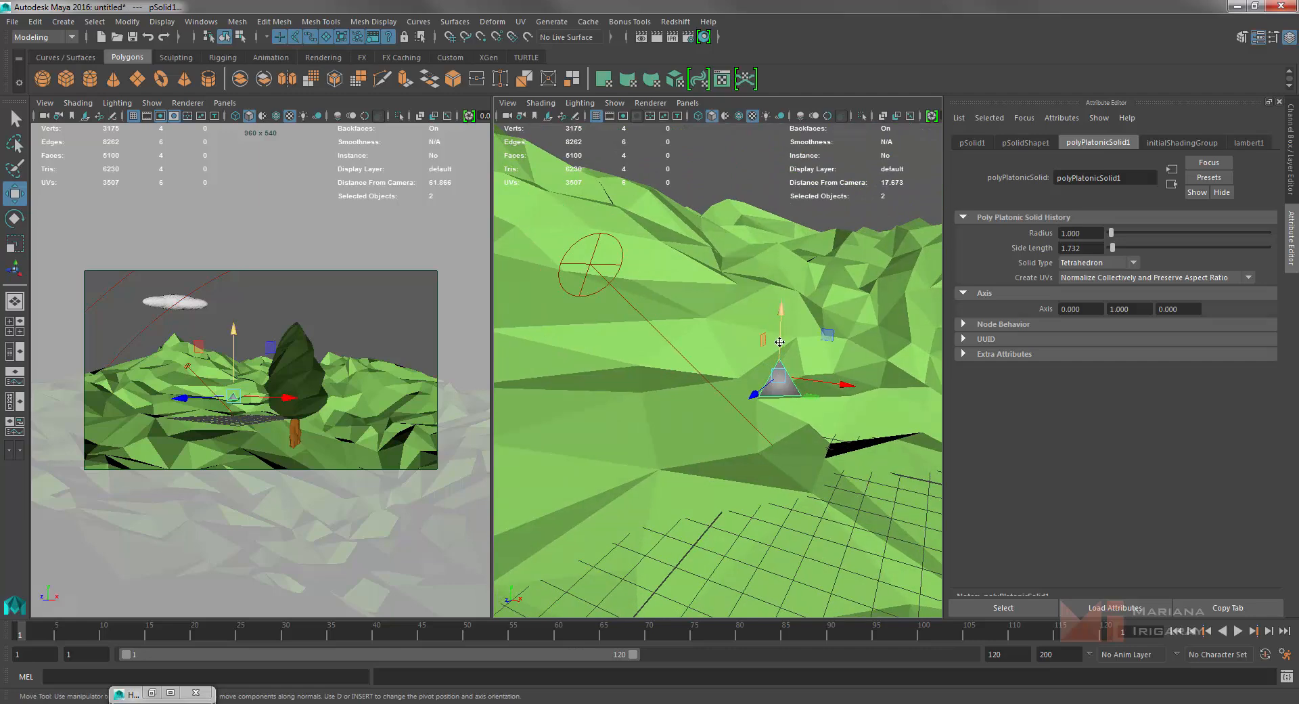
{"action": "mouse_move", "coordinate": [779, 335]}
{"action": "left_mouse_down"}
{"action": "mouse_move", "coordinate": [780, 311]}
{"action": "mouse_move", "coordinate": [800, 344]}
{"action": "left_mouse_up"}
{"action": "left_click", "coordinate": [1087, 264]}
{"action": "left_click", "coordinate": [1083, 276]}
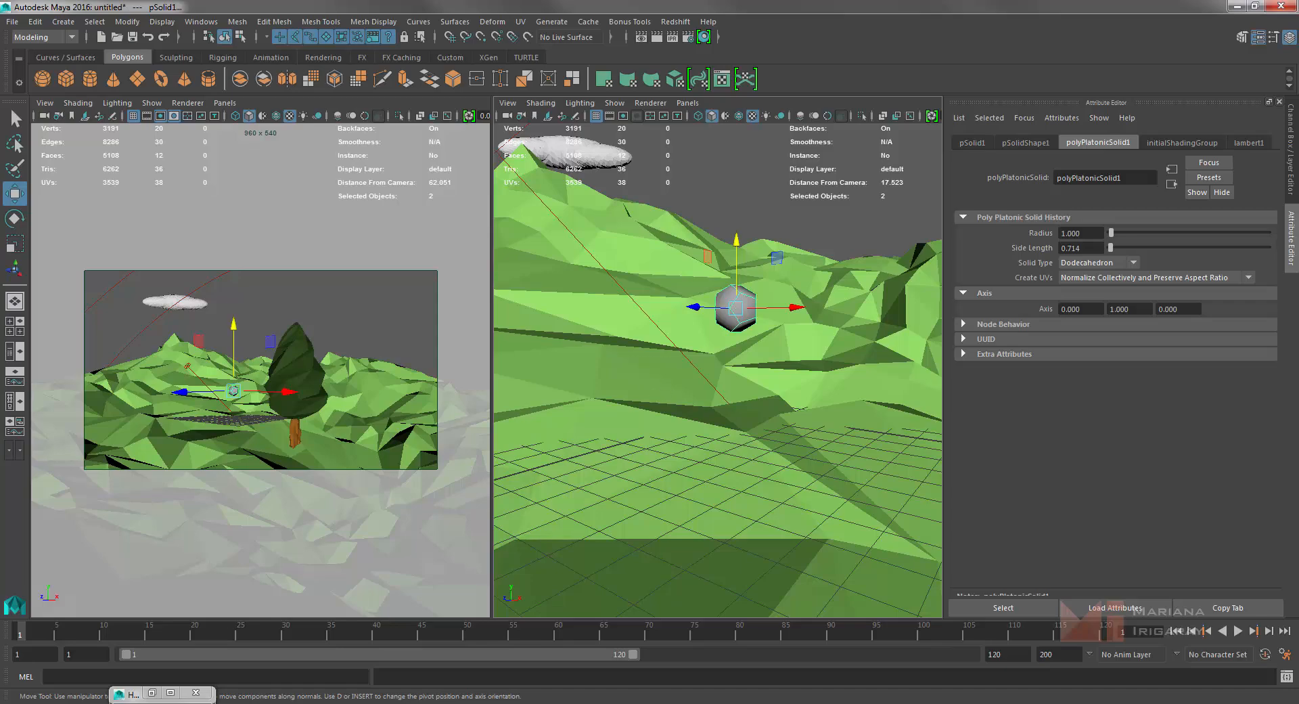
Switch to the browser and examine the low-poly reference images of the green landscape and the autumn forest.
{"action": "mouse_move", "coordinate": [125, 694]}
{"action": "left_click", "coordinate": [236, 643]}
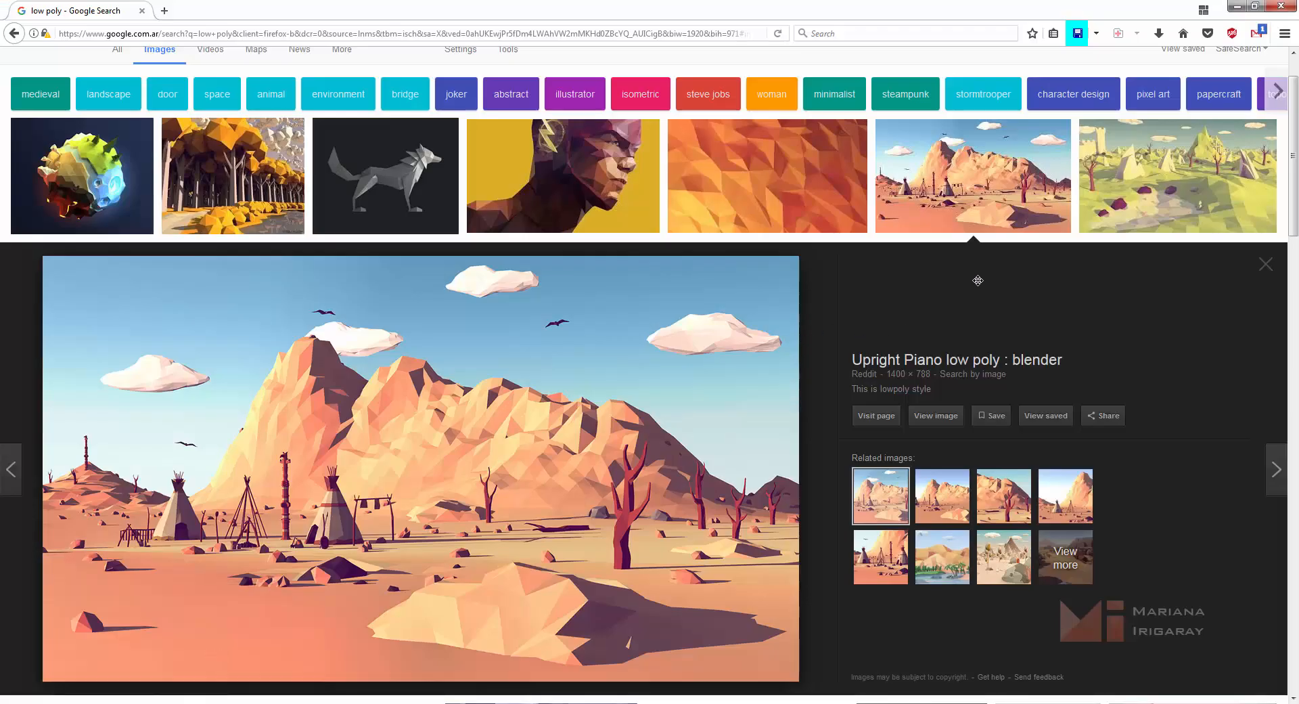
{"action": "left_click", "coordinate": [1124, 189]}
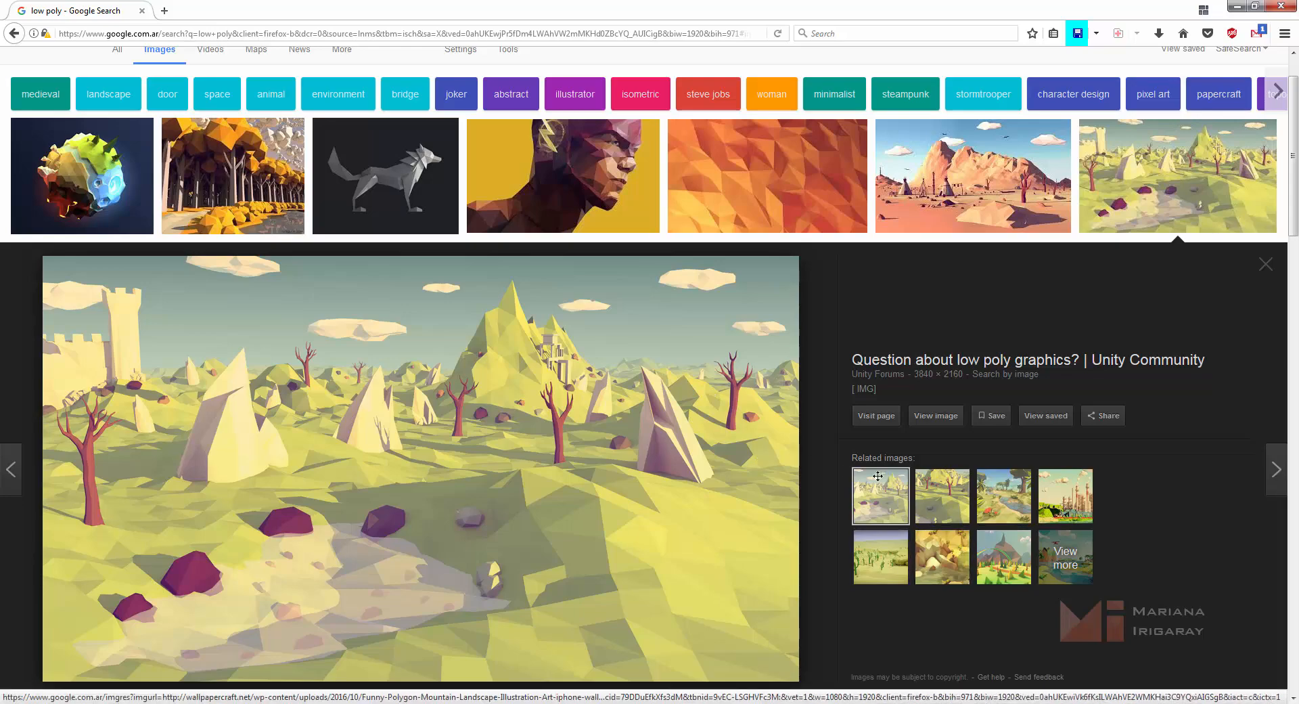
{"action": "scroll", "coordinate": [844, 458], "scroll_direction": "up", "scroll_amount": 2}
{"action": "scroll", "coordinate": [844, 458], "scroll_direction": "down", "scroll_amount": 4}
{"action": "scroll", "coordinate": [844, 458], "scroll_direction": "up", "scroll_amount": 2}
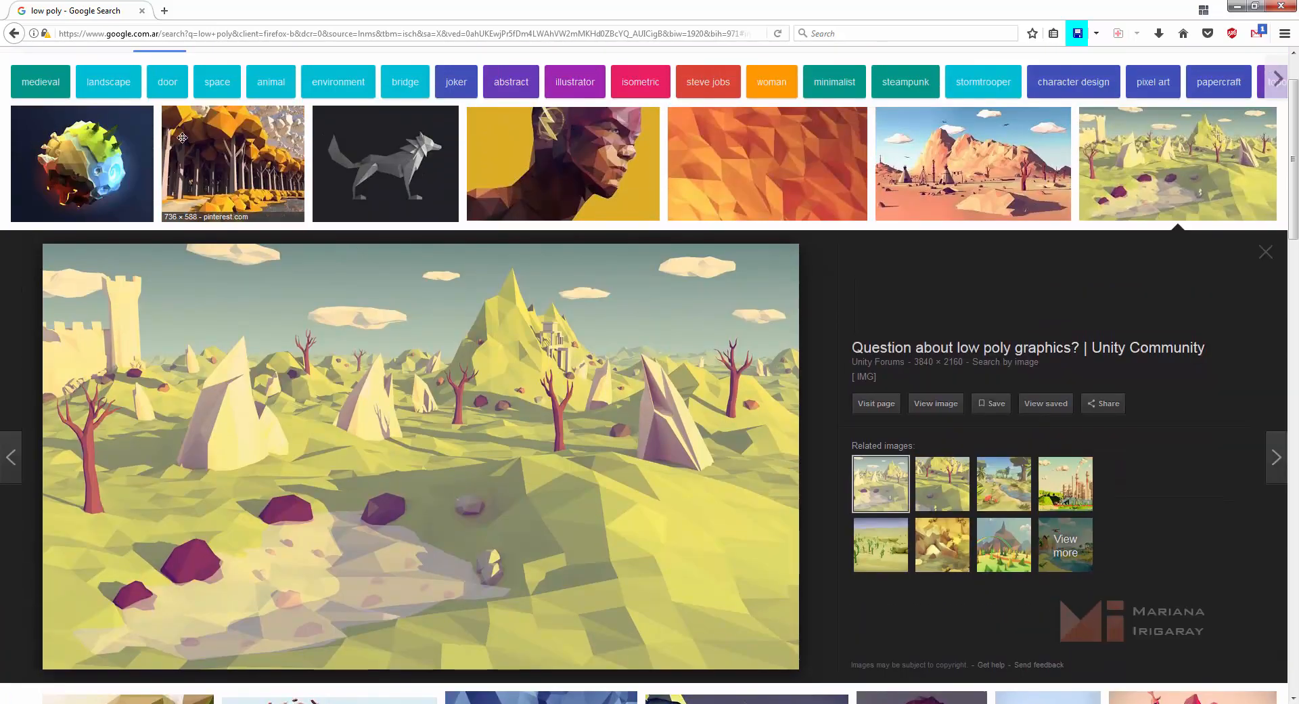
{"action": "left_click", "coordinate": [182, 137]}
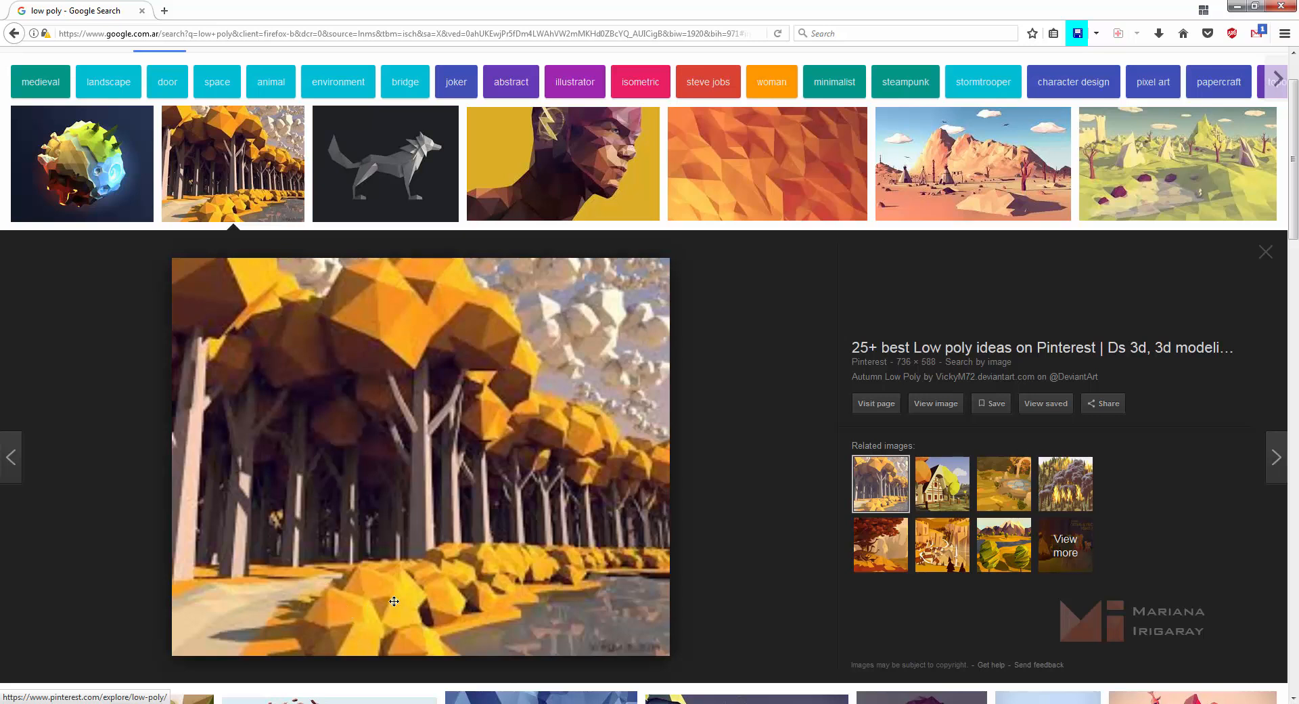
Return to Maya, harden the dodecahedron's edges and go back to object mode.
{"action": "mouse_move", "coordinate": [437, 702]}
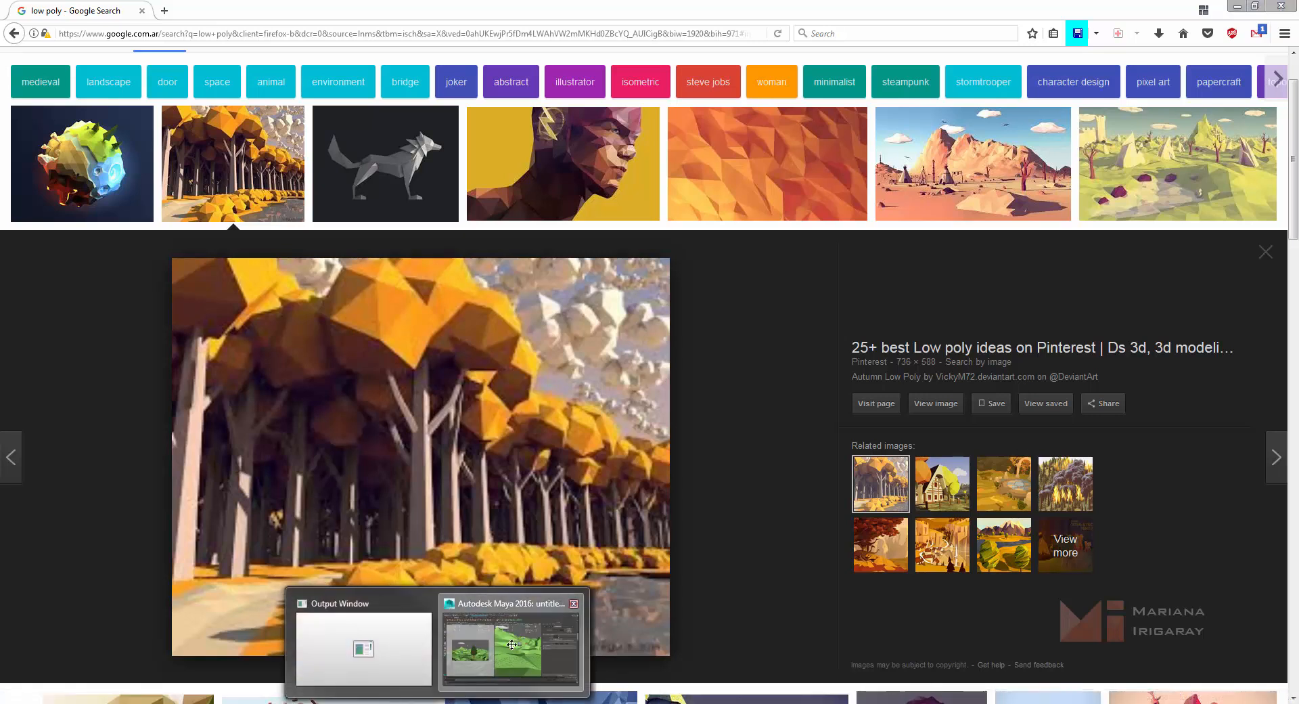
{"action": "left_click", "coordinate": [512, 645]}
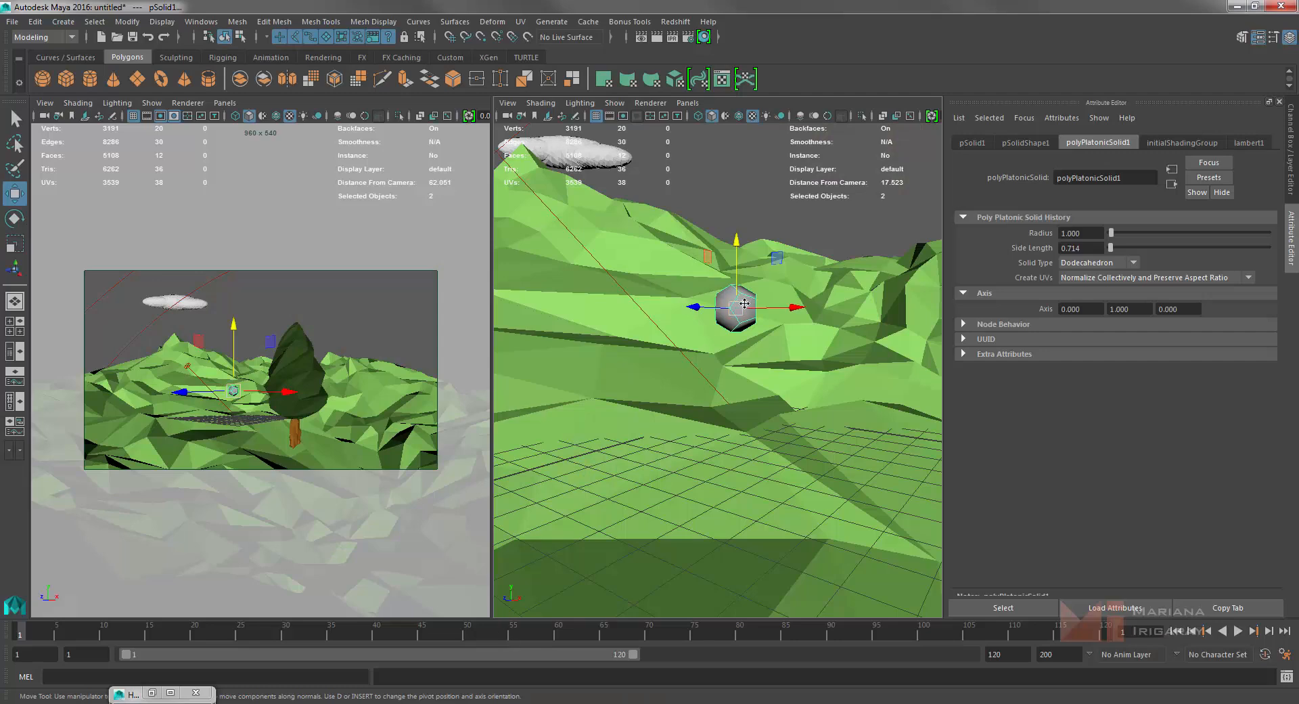
{"action": "right_click", "coordinate": [740, 299], "text": "shift"}
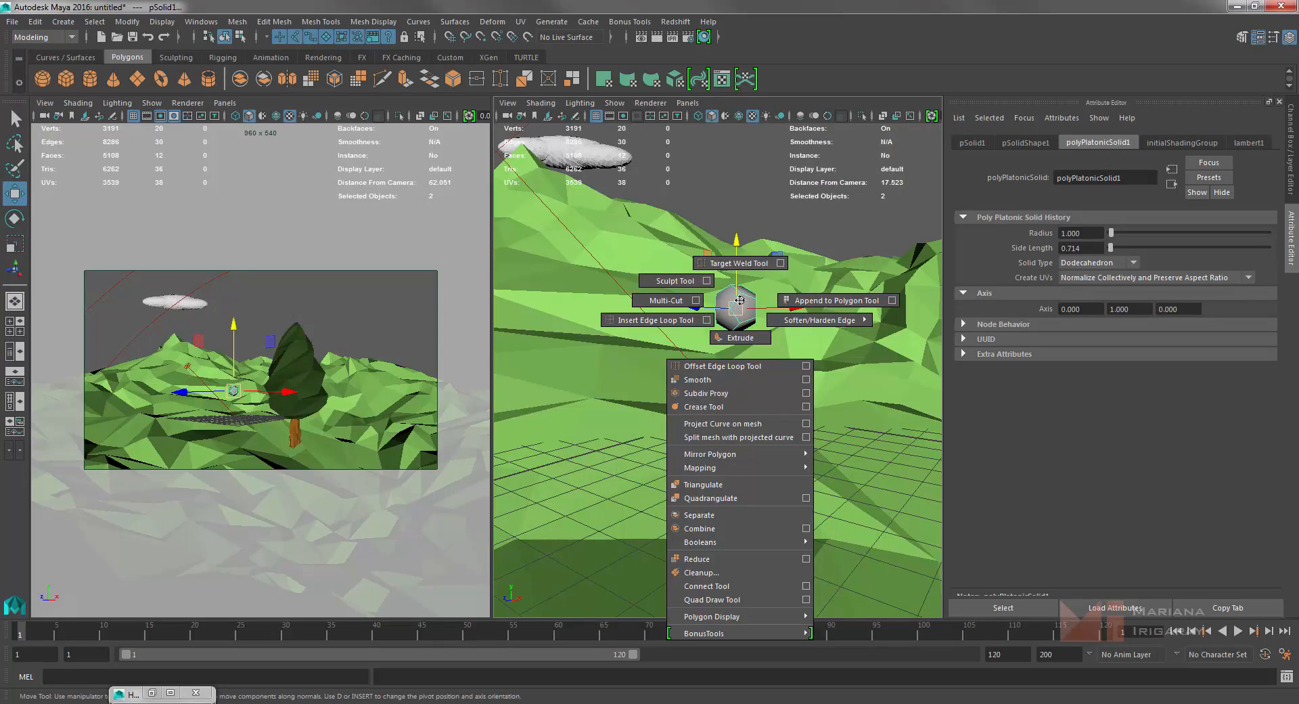
{"action": "mouse_move", "coordinate": [794, 467]}
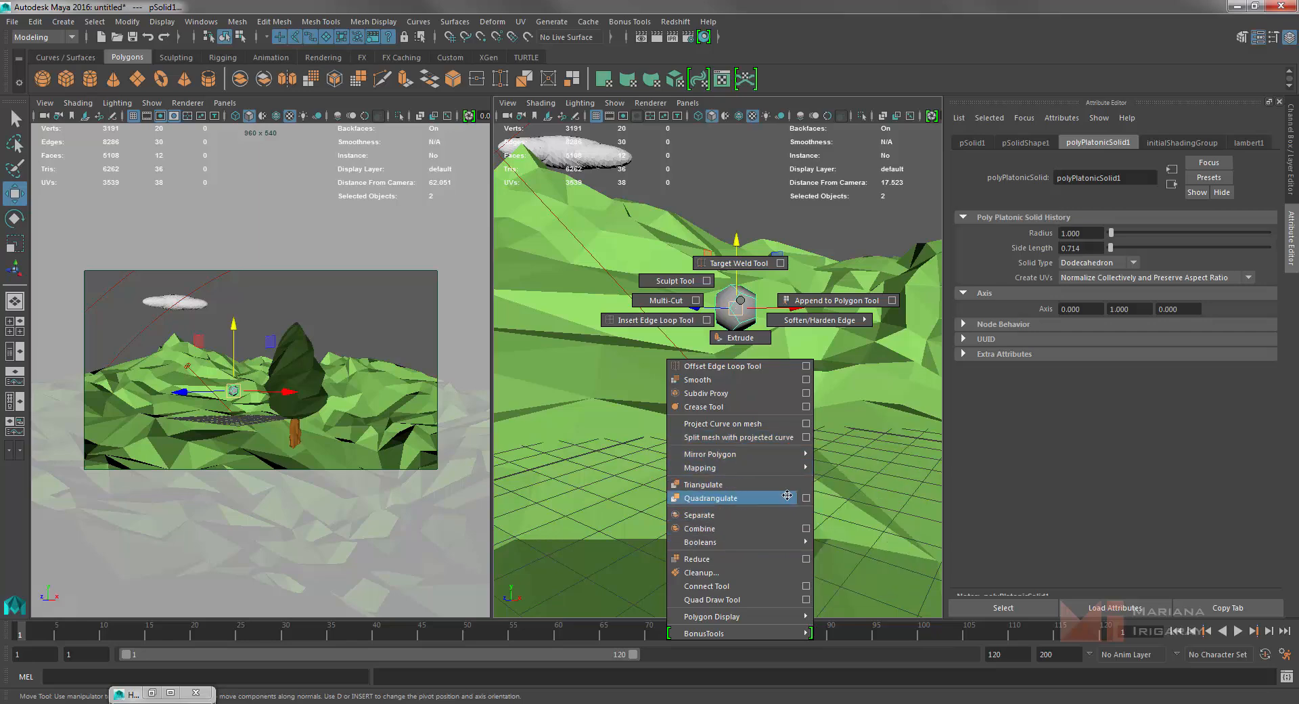
{"action": "right_click_drag", "start_coordinate": [823, 381], "coordinate": [882, 347], "text": "shift"}
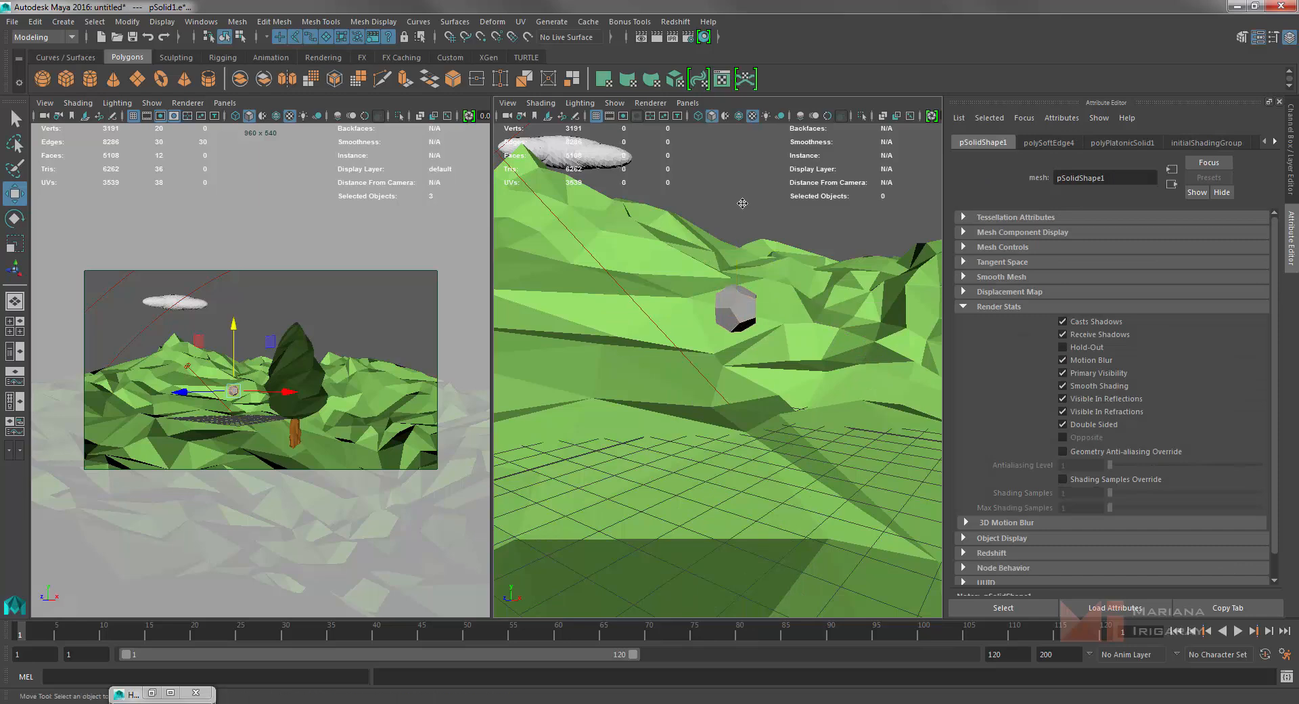
{"action": "key", "text": "F8"}
Assign the existing terrain material suelo to the dodecahedron.
{"action": "right_click", "coordinate": [738, 302]}
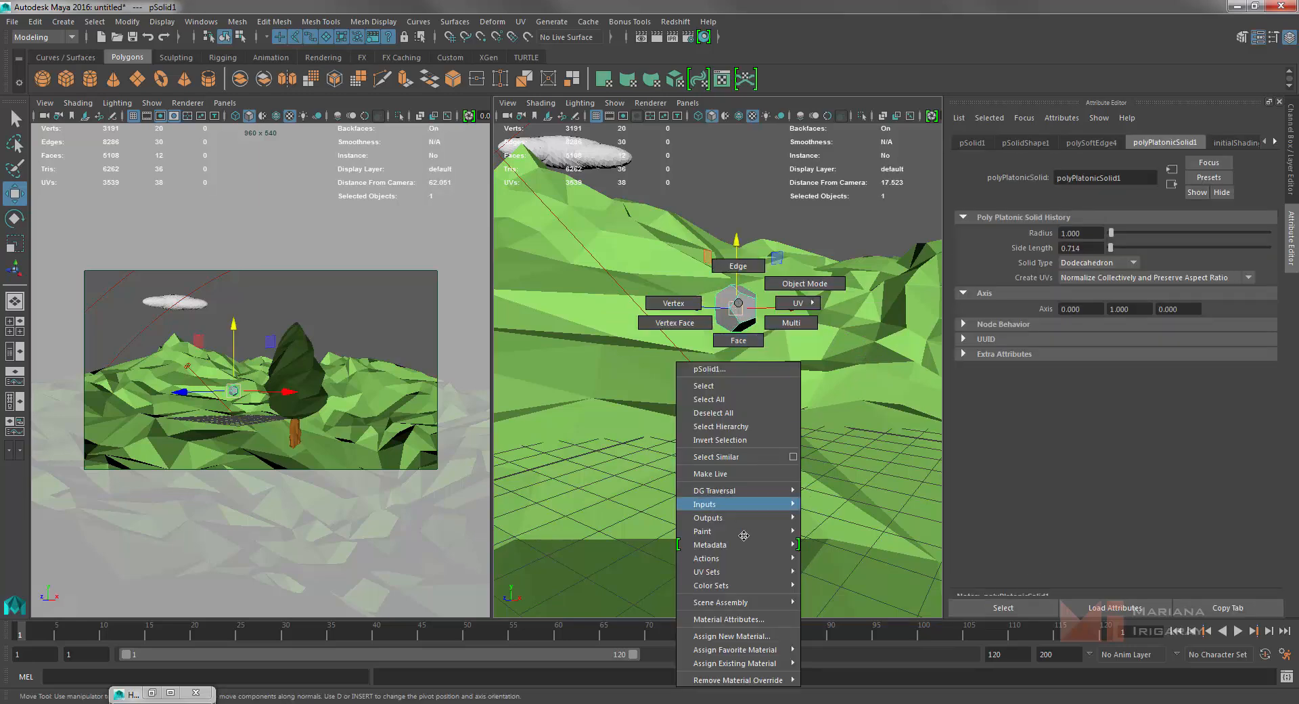
{"action": "mouse_move", "coordinate": [765, 650]}
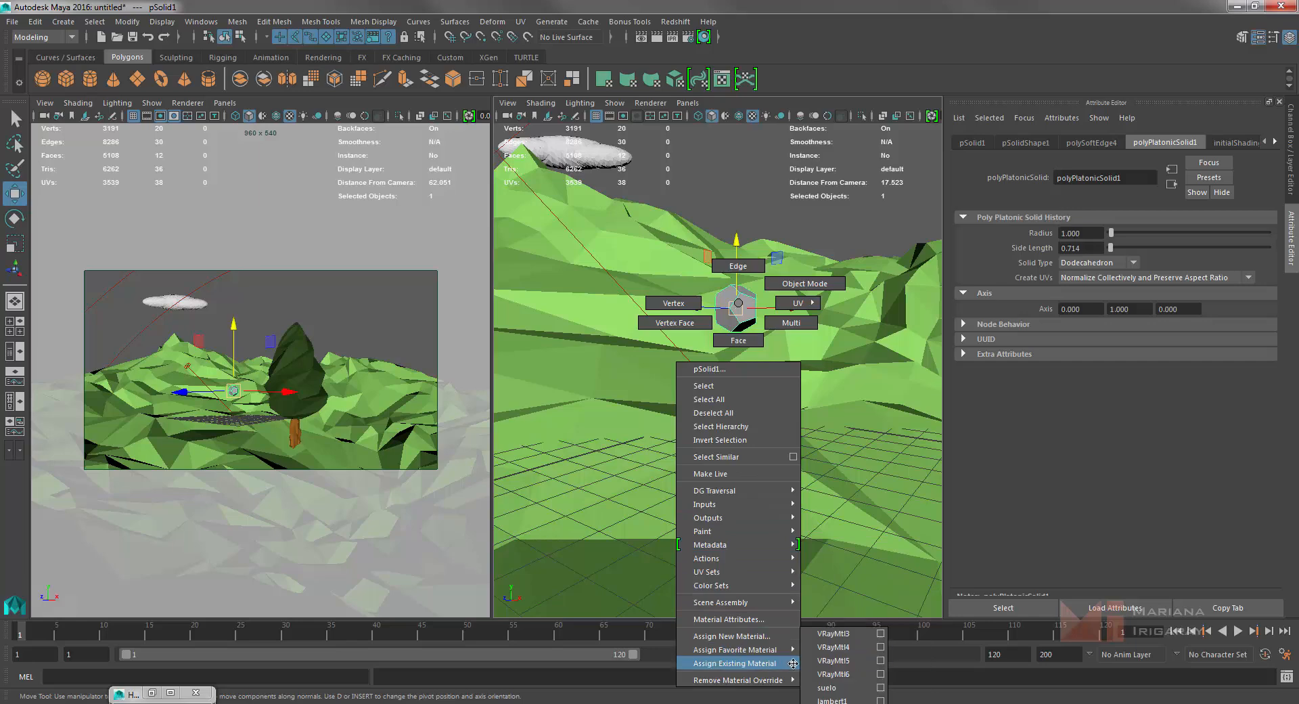
{"action": "left_click", "coordinate": [825, 684]}
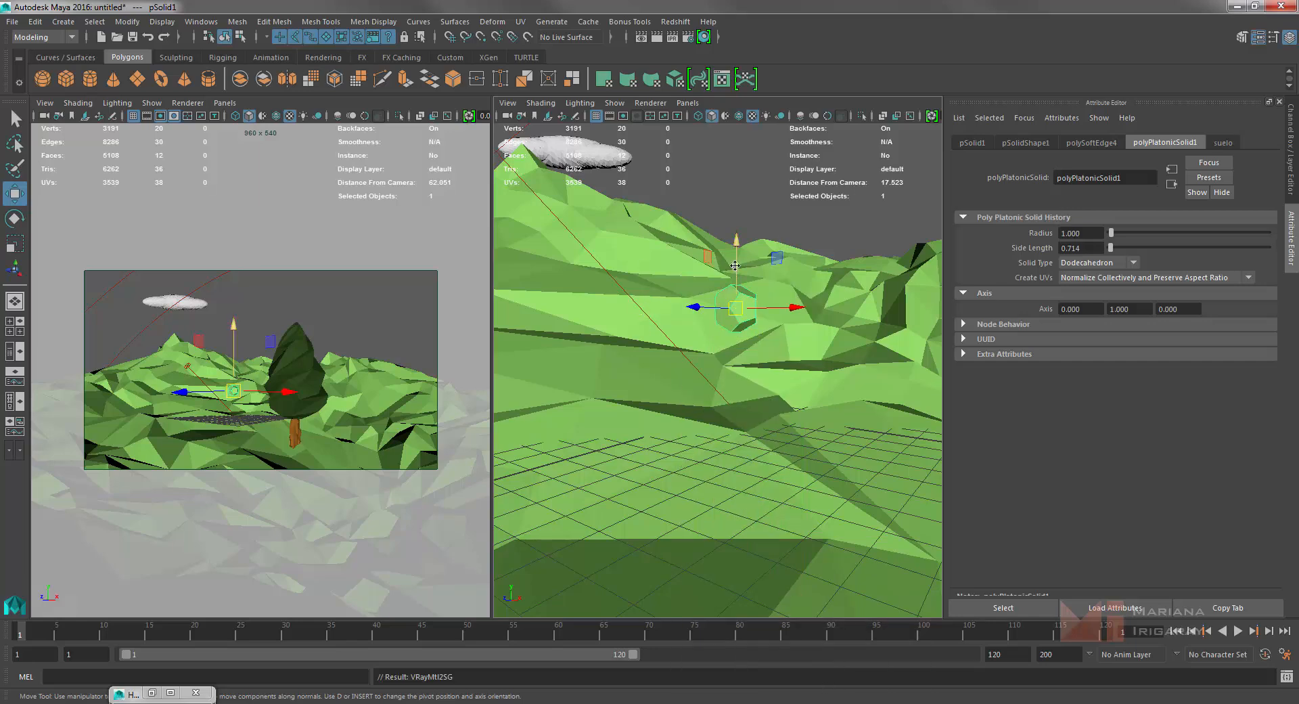
Select the dodecahedron and scale it up uniformly by about 1.74.
{"action": "left_click", "coordinate": [741, 310]}
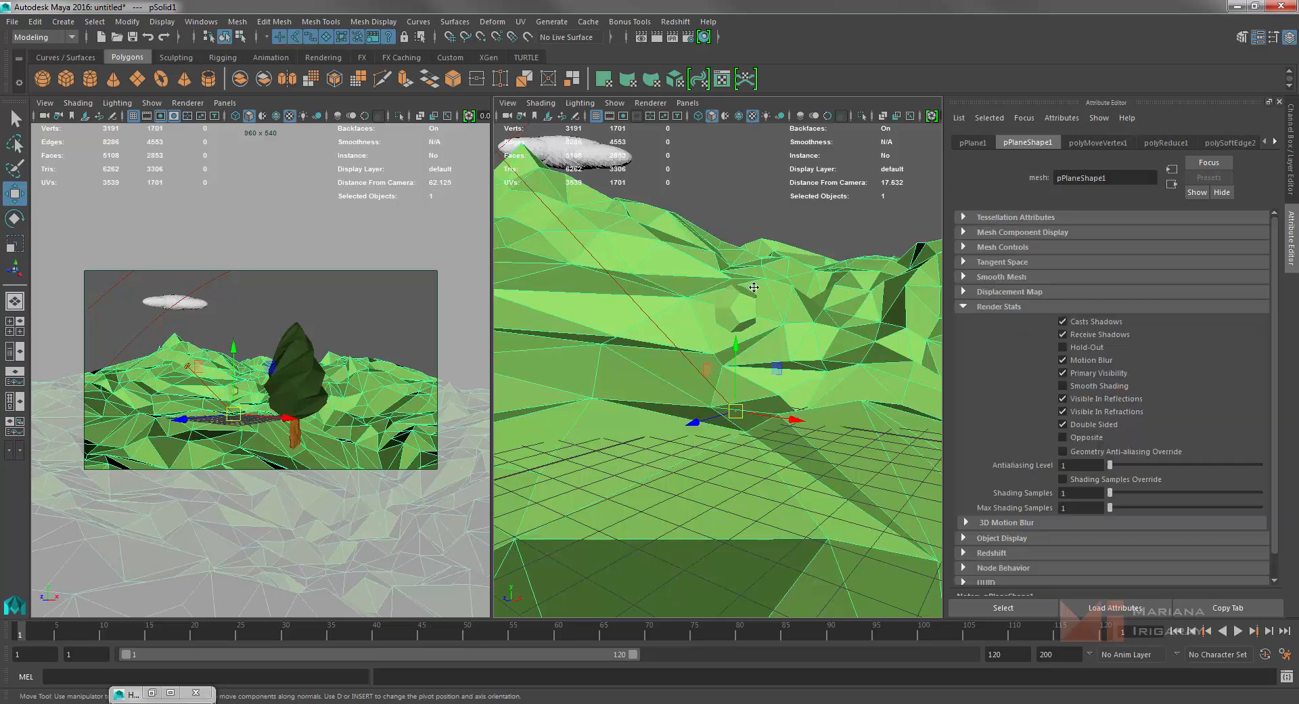
{"action": "left_click", "coordinate": [740, 310]}
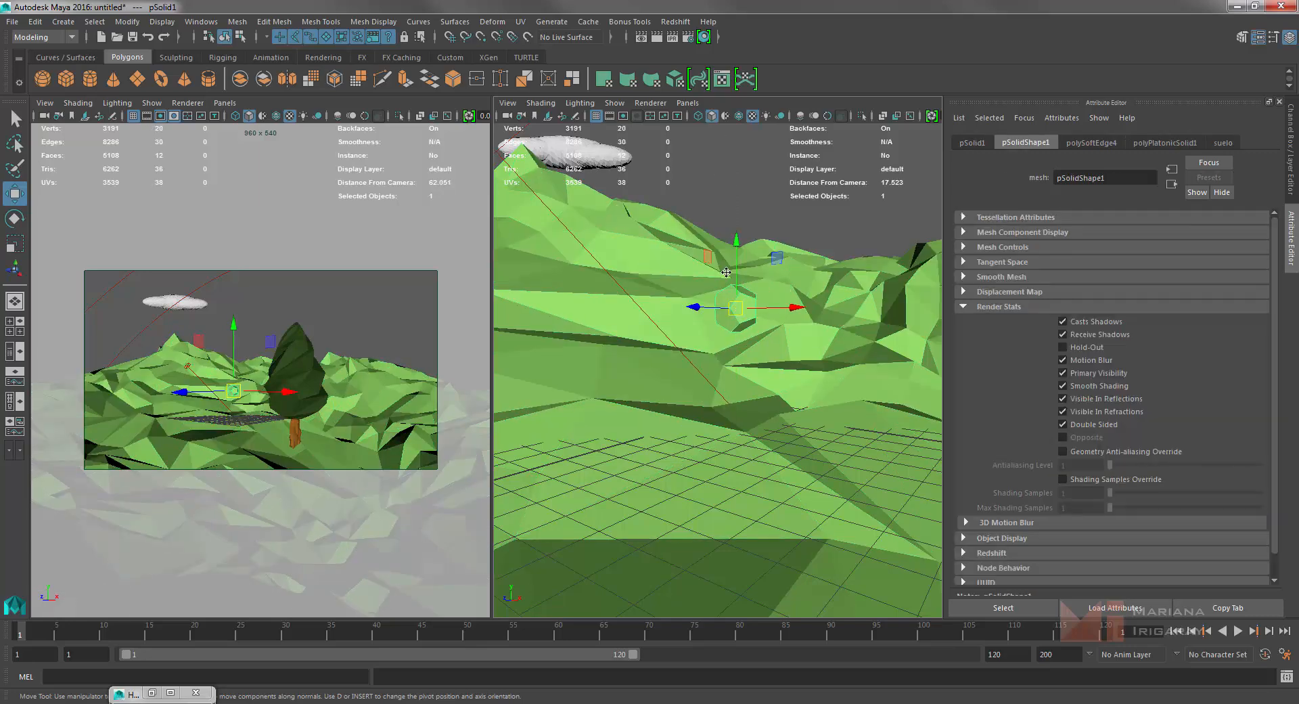
{"action": "key", "text": "r"}
{"action": "left_click_drag", "start_coordinate": [735, 306], "coordinate": [763, 278]}
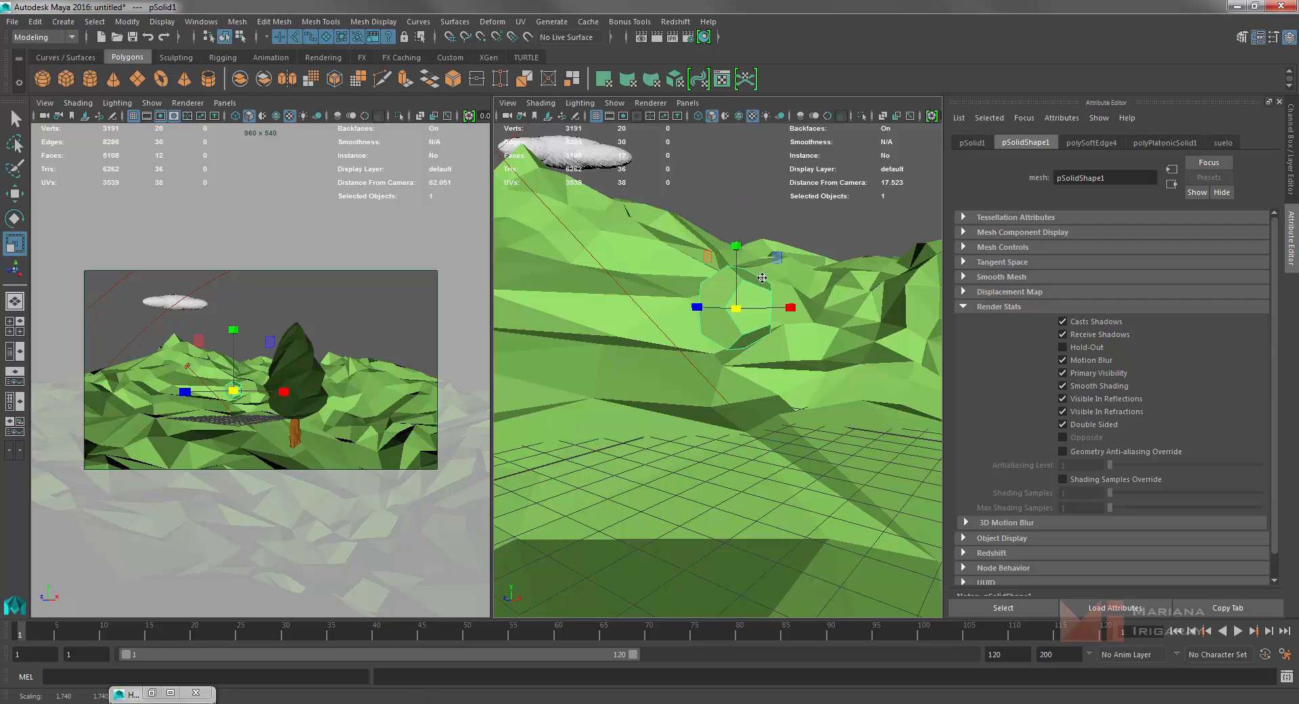
Reposition the dodecahedron closer to the camera, above the terrain and on the opposite side of the grid from the tree.
{"action": "key", "text": "w"}
{"action": "left_click", "coordinate": [740, 311]}
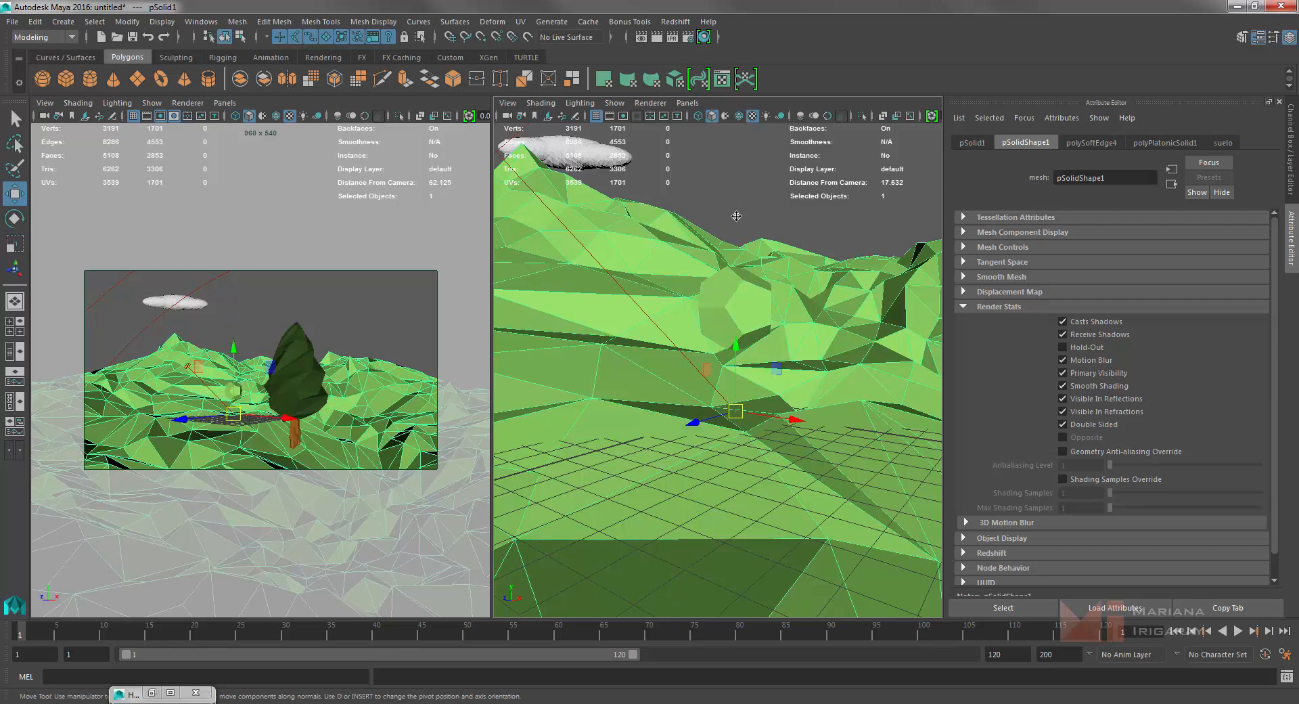
{"action": "left_click", "coordinate": [739, 310]}
{"action": "left_click_drag", "start_coordinate": [737, 252], "coordinate": [739, 149]}
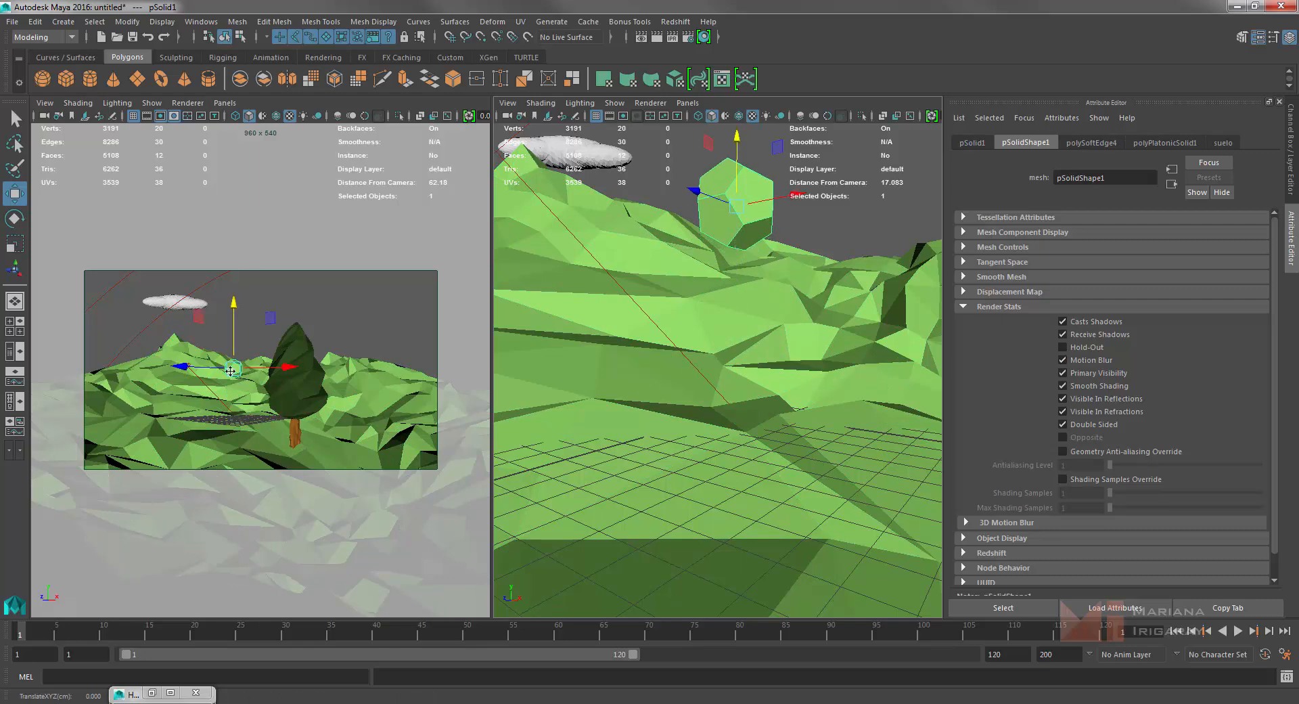
{"action": "left_click_drag", "start_coordinate": [237, 317], "coordinate": [236, 295]}
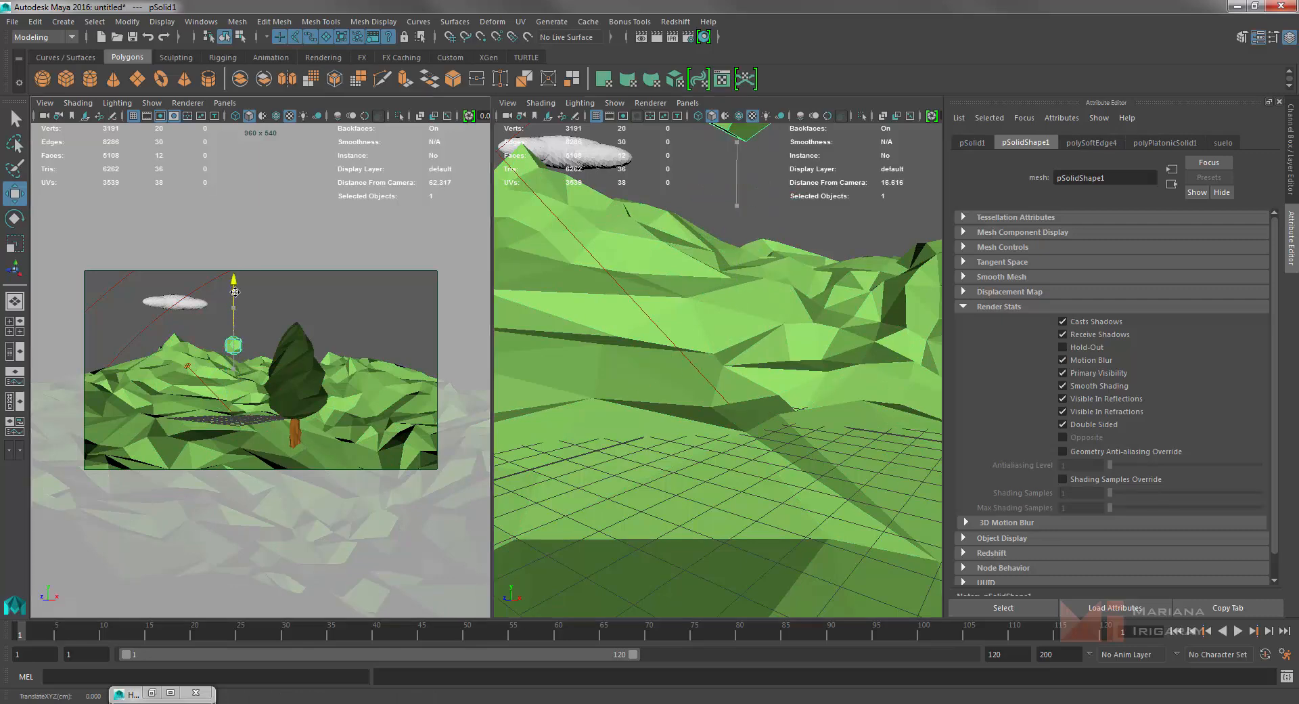
{"action": "mouse_move", "coordinate": [205, 341]}
{"action": "left_mouse_down"}
{"action": "mouse_move", "coordinate": [222, 345]}
{"action": "mouse_move", "coordinate": [196, 309]}
{"action": "mouse_move", "coordinate": [202, 328]}
{"action": "left_mouse_up"}
{"action": "left_click_drag", "start_coordinate": [675, 308], "coordinate": [561, 550], "text": "alt"}
{"action": "scroll", "coordinate": [648, 369], "scroll_direction": "down", "scroll_amount": 5}
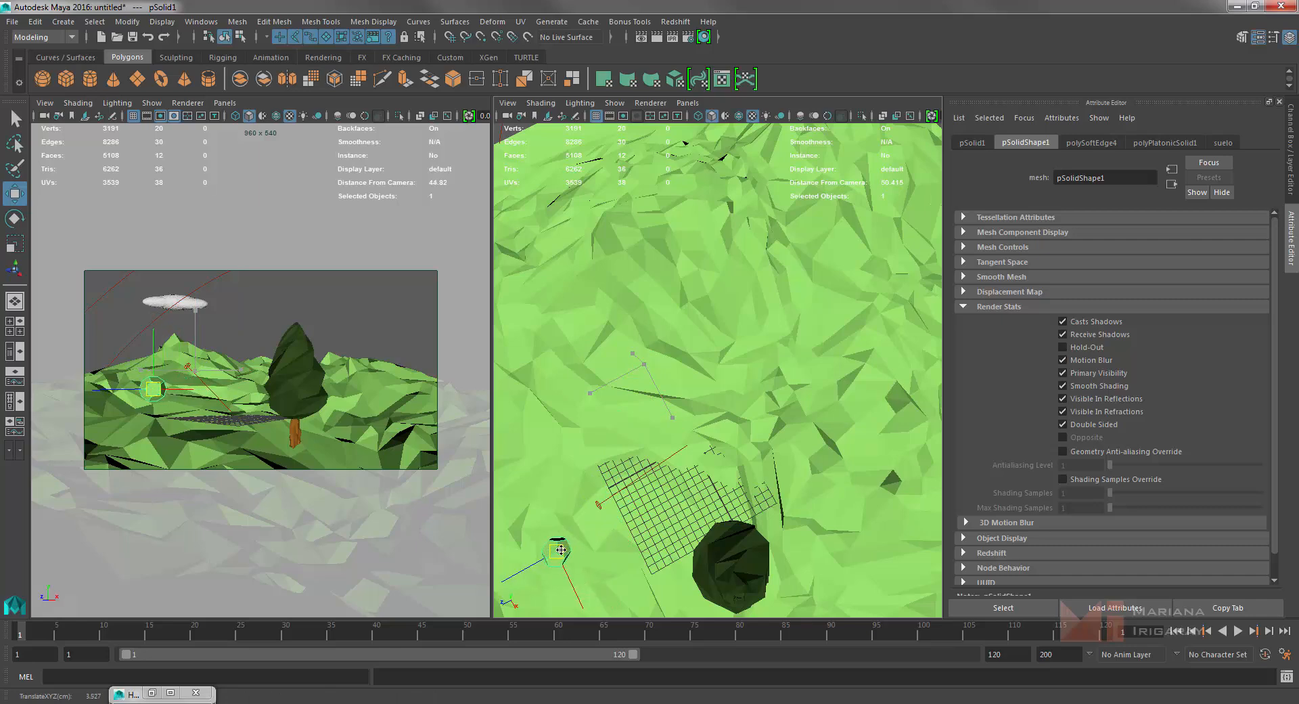
{"action": "left_click_drag", "start_coordinate": [626, 502], "coordinate": [676, 409], "text": "alt"}
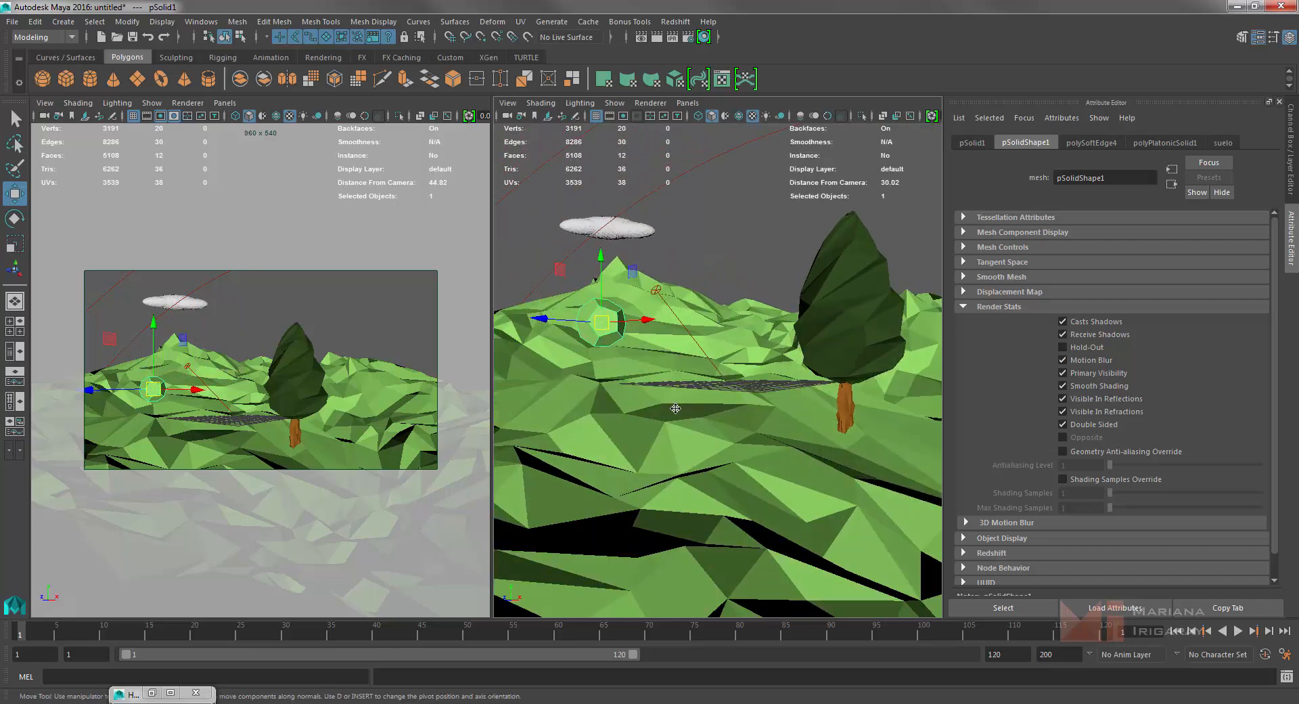
Move the dark green tree's brown trunk onto the near ground below the dodecahedron and reshape it taller and thinner.
{"action": "left_click", "coordinate": [841, 399]}
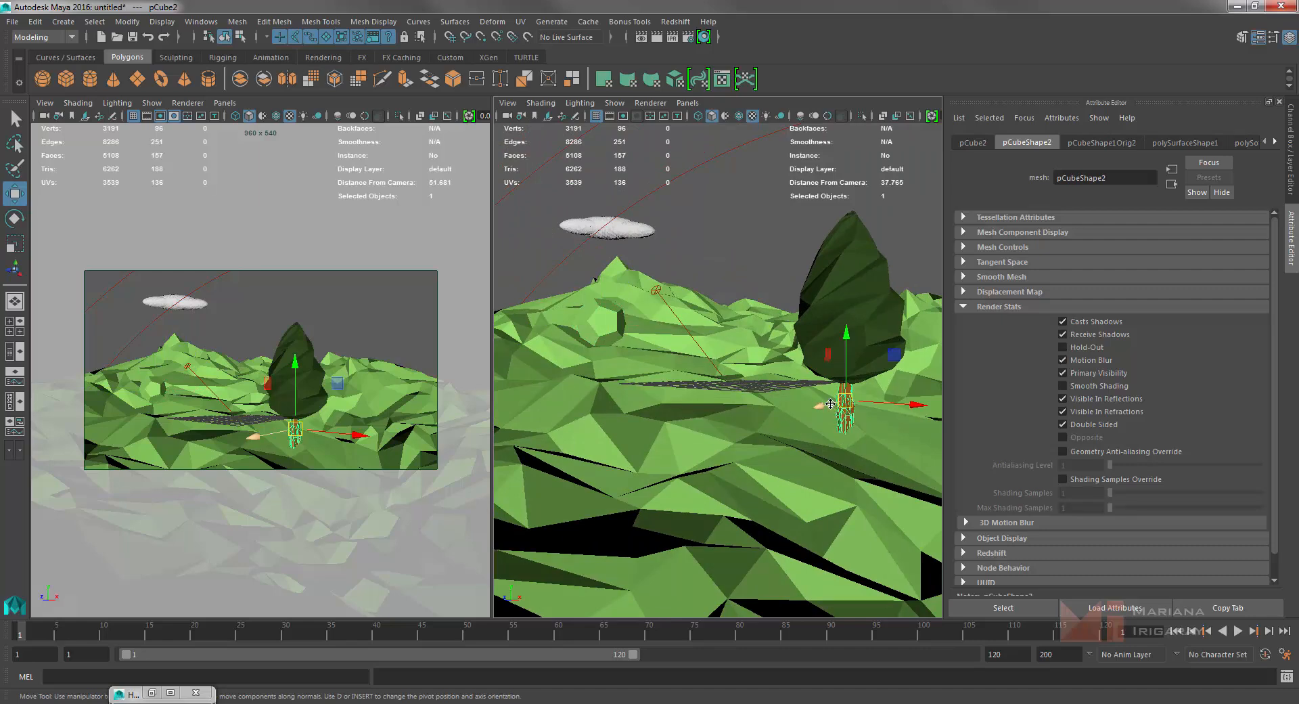
{"action": "left_click_drag", "start_coordinate": [812, 409], "coordinate": [585, 462]}
{"action": "key", "text": "r"}
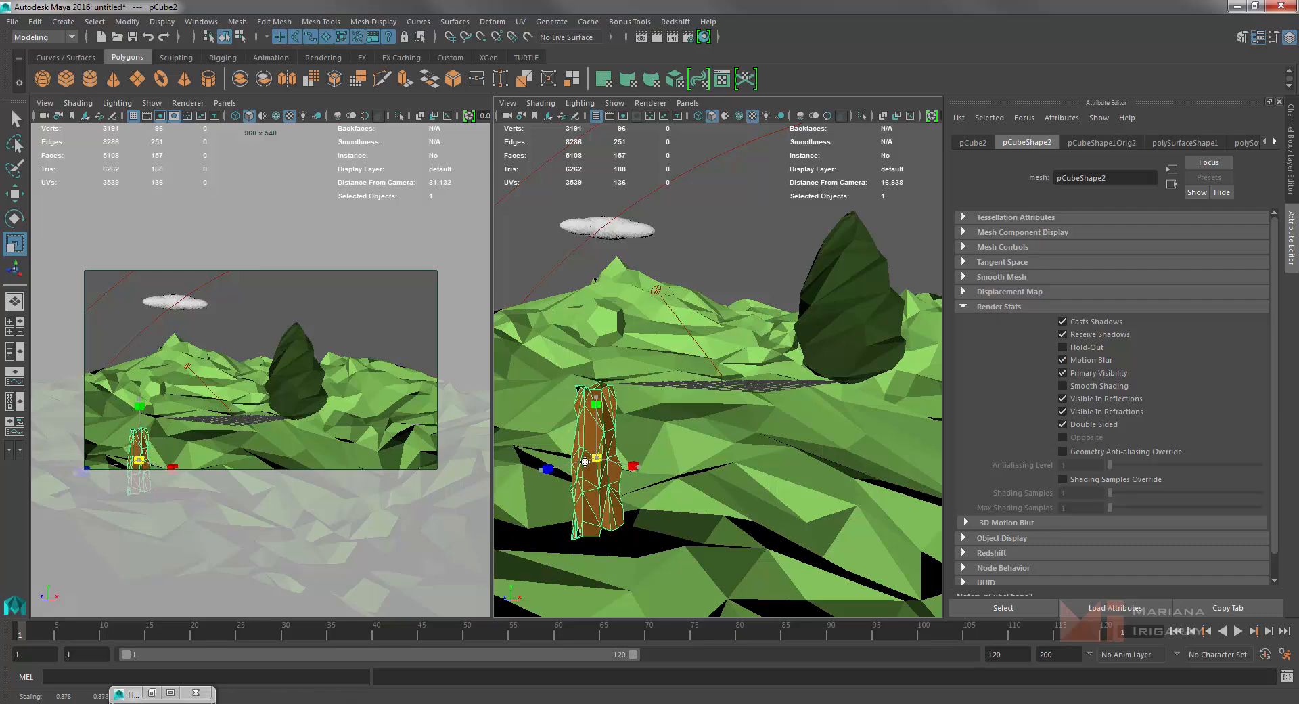
{"action": "left_click_drag", "start_coordinate": [596, 404], "coordinate": [596, 380]}
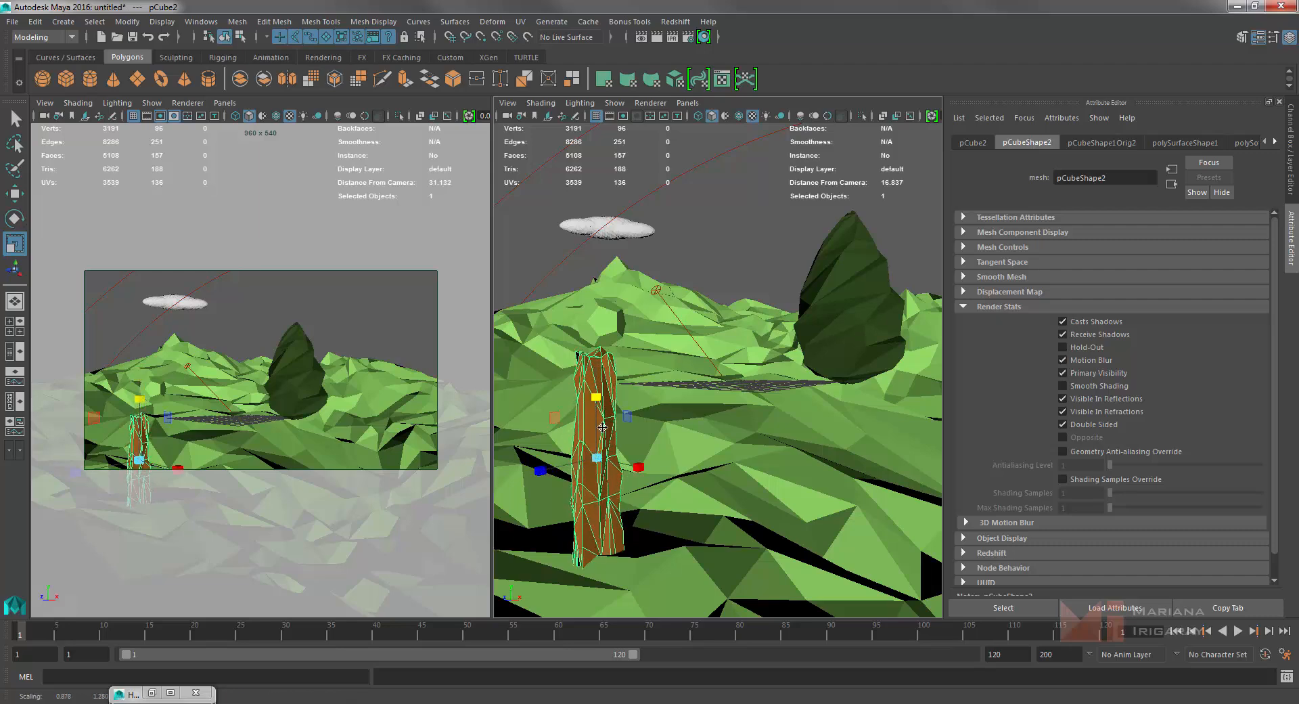
{"action": "left_click_drag", "start_coordinate": [541, 471], "coordinate": [573, 453]}
{"action": "key", "text": "w"}
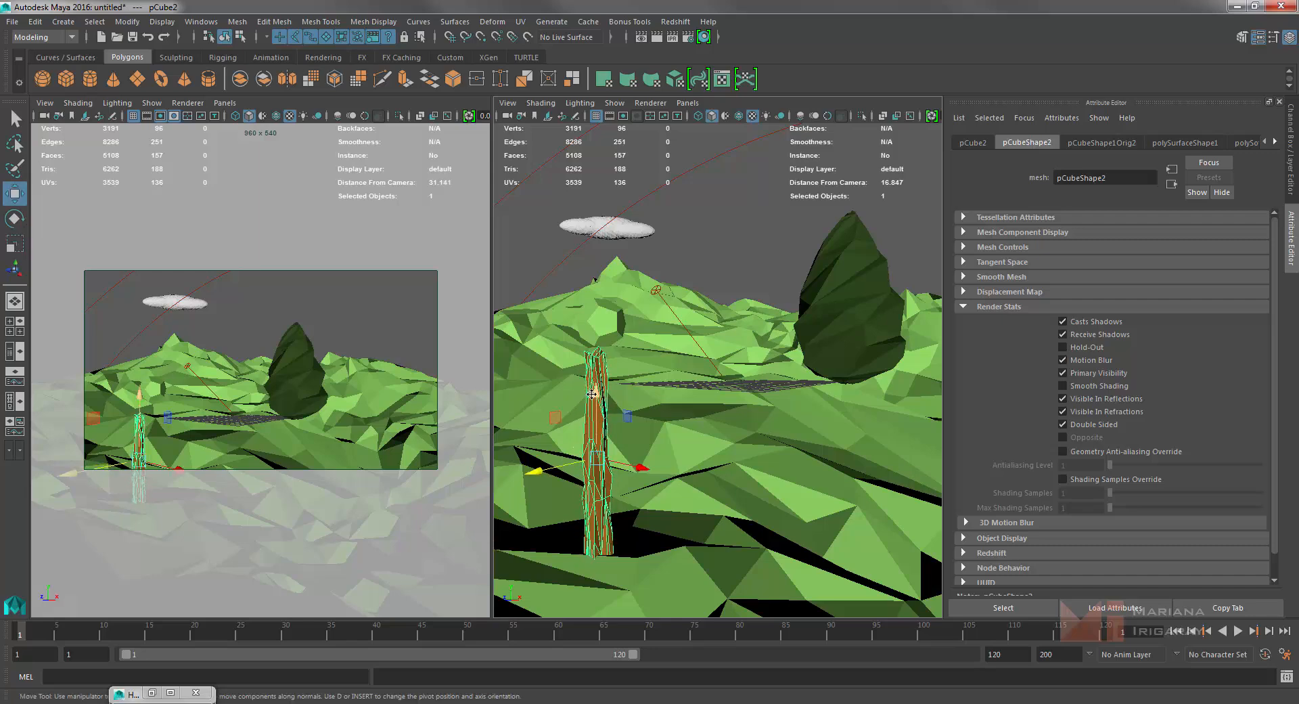
{"action": "left_click_drag", "start_coordinate": [597, 404], "coordinate": [597, 416]}
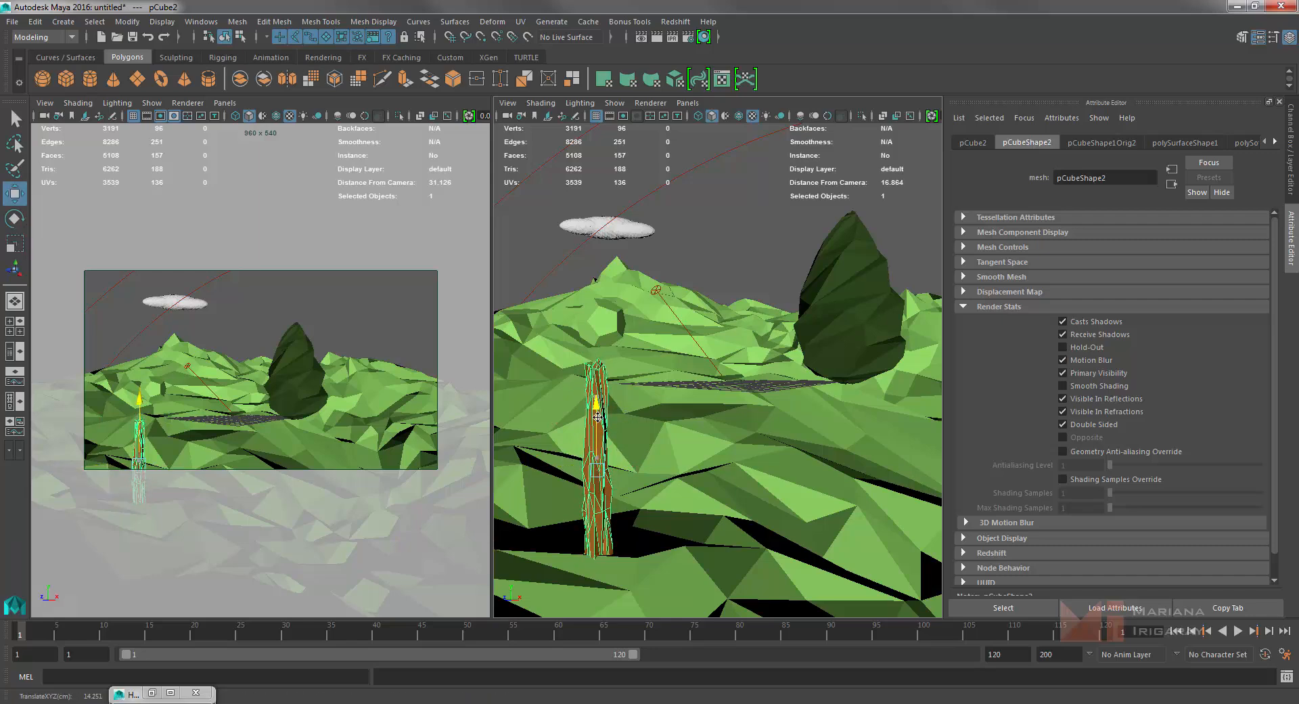
Move the dodecahedron toward the camera and raise it so it sits just above the top of the thin trunk.
{"action": "left_click", "coordinate": [613, 341]}
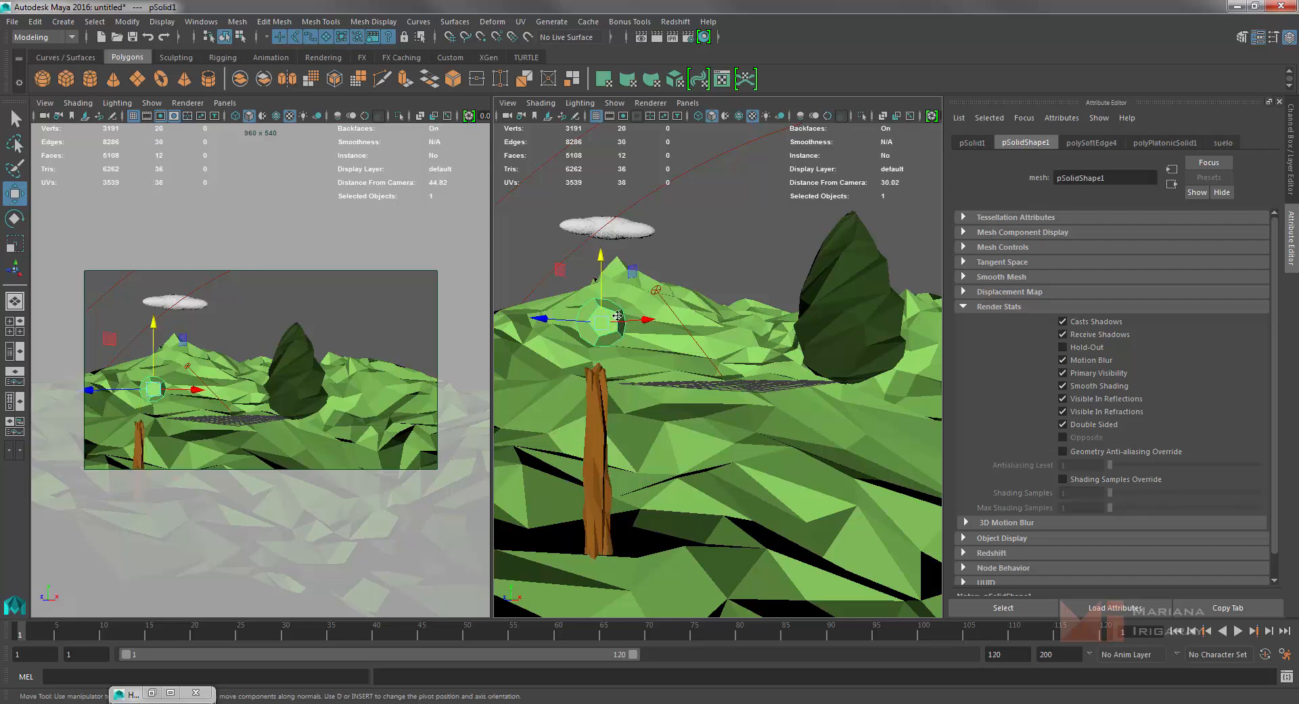
{"action": "left_click_drag", "start_coordinate": [601, 316], "coordinate": [650, 421]}
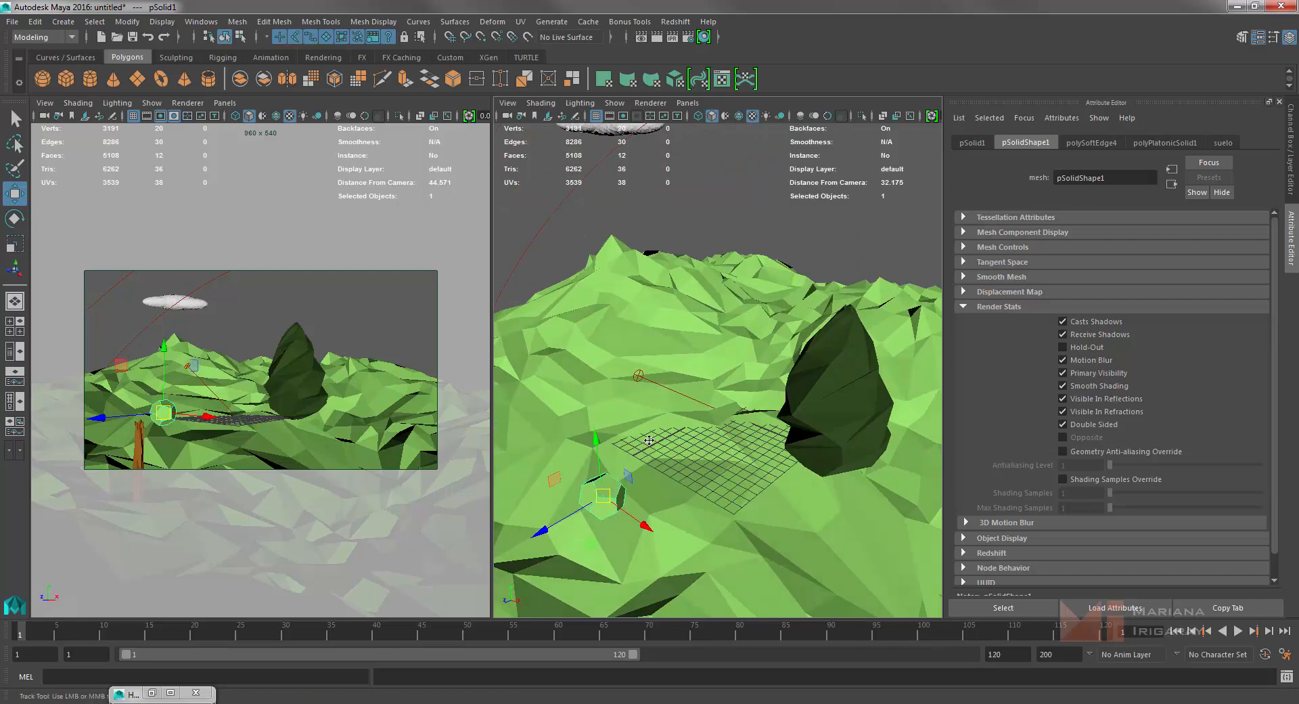
{"action": "middle_click_drag", "start_coordinate": [644, 445], "coordinate": [707, 332], "text": "alt"}
{"action": "left_click_drag", "start_coordinate": [696, 329], "coordinate": [774, 505]}
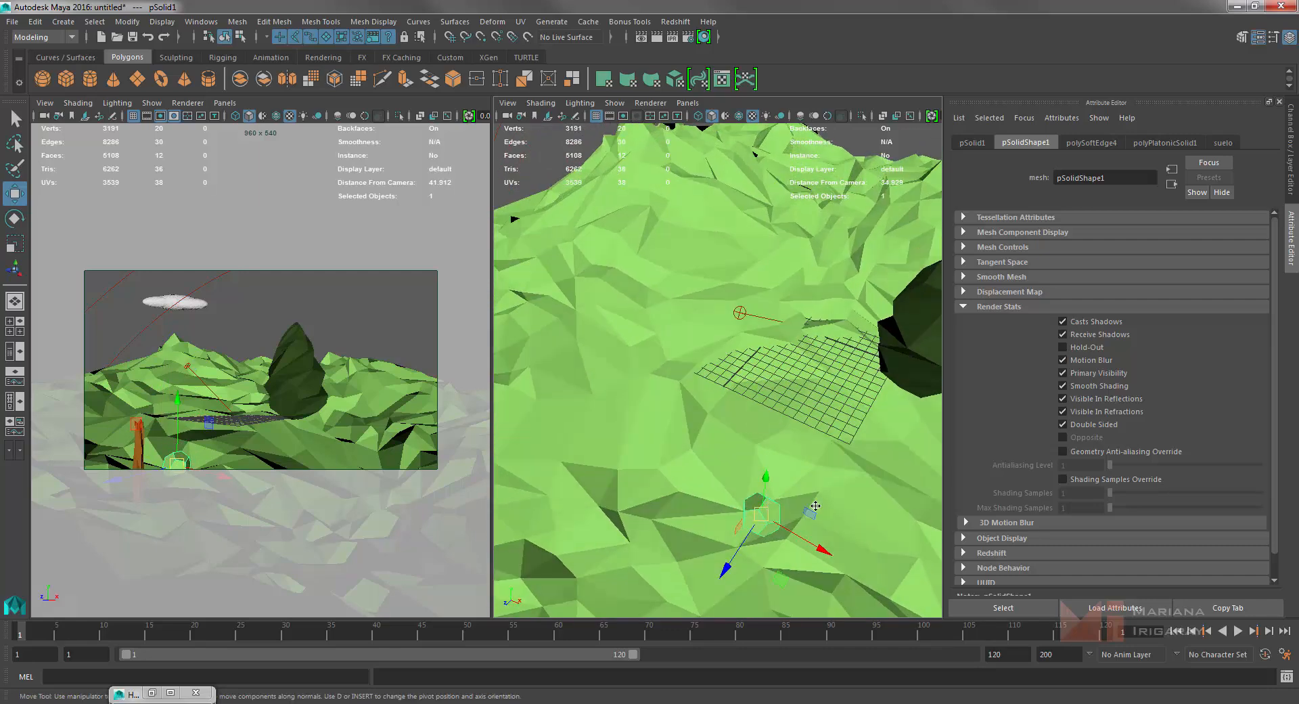
{"action": "middle_click_drag", "start_coordinate": [827, 526], "coordinate": [803, 422], "text": "alt"}
{"action": "left_click_drag", "start_coordinate": [763, 427], "coordinate": [797, 538]}
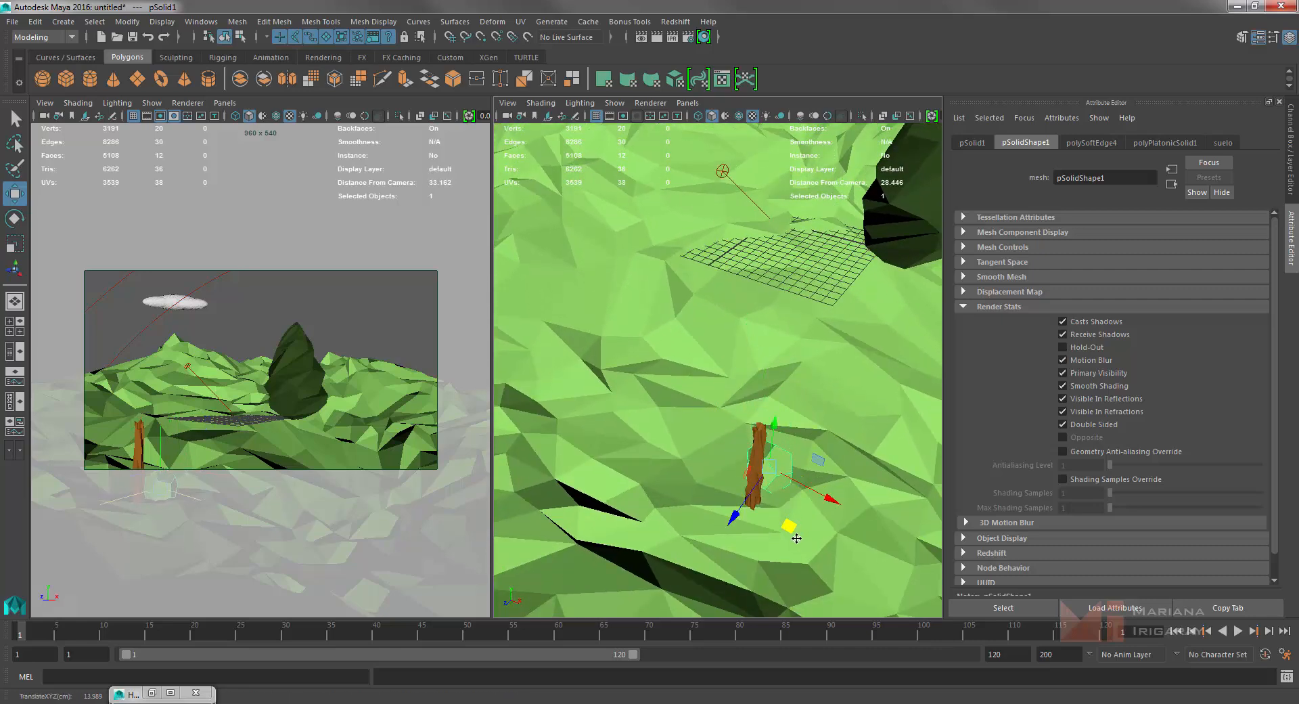
{"action": "left_click_drag", "start_coordinate": [775, 425], "coordinate": [781, 357]}
{"action": "left_click_drag", "start_coordinate": [819, 456], "coordinate": [713, 332], "text": "alt"}
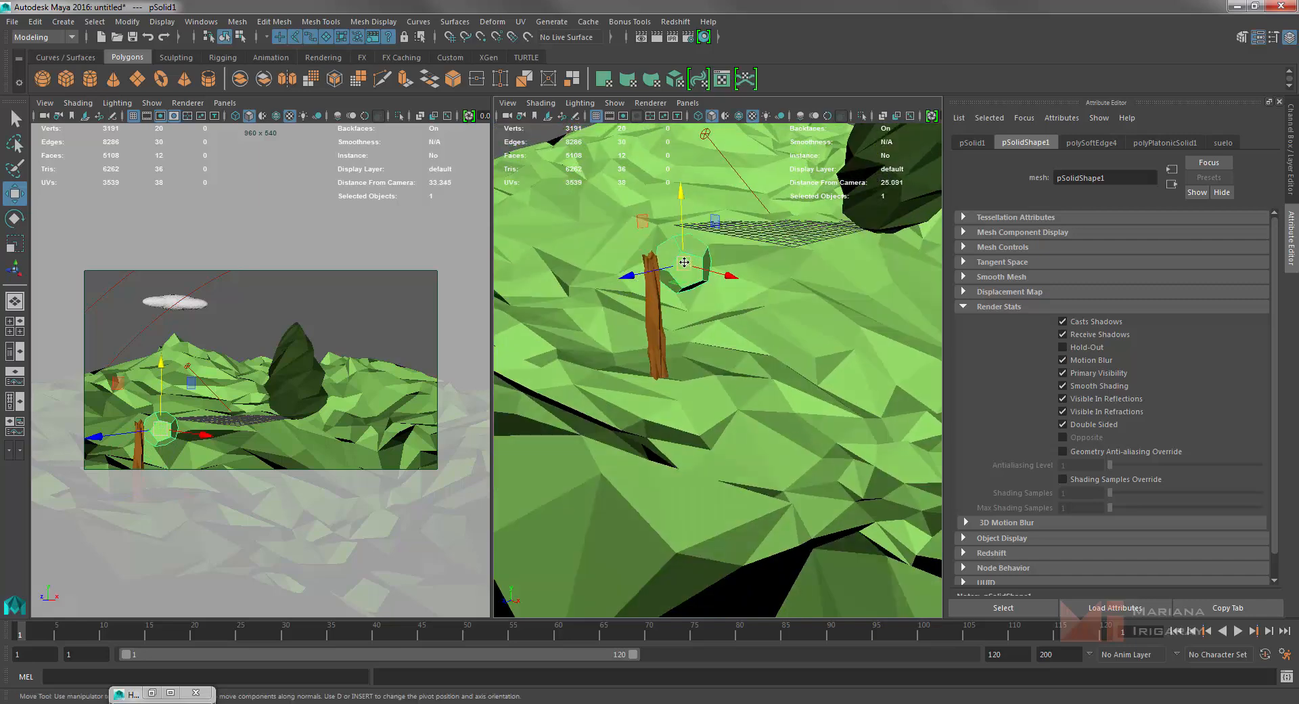
{"action": "left_click_drag", "start_coordinate": [684, 262], "coordinate": [681, 251]}
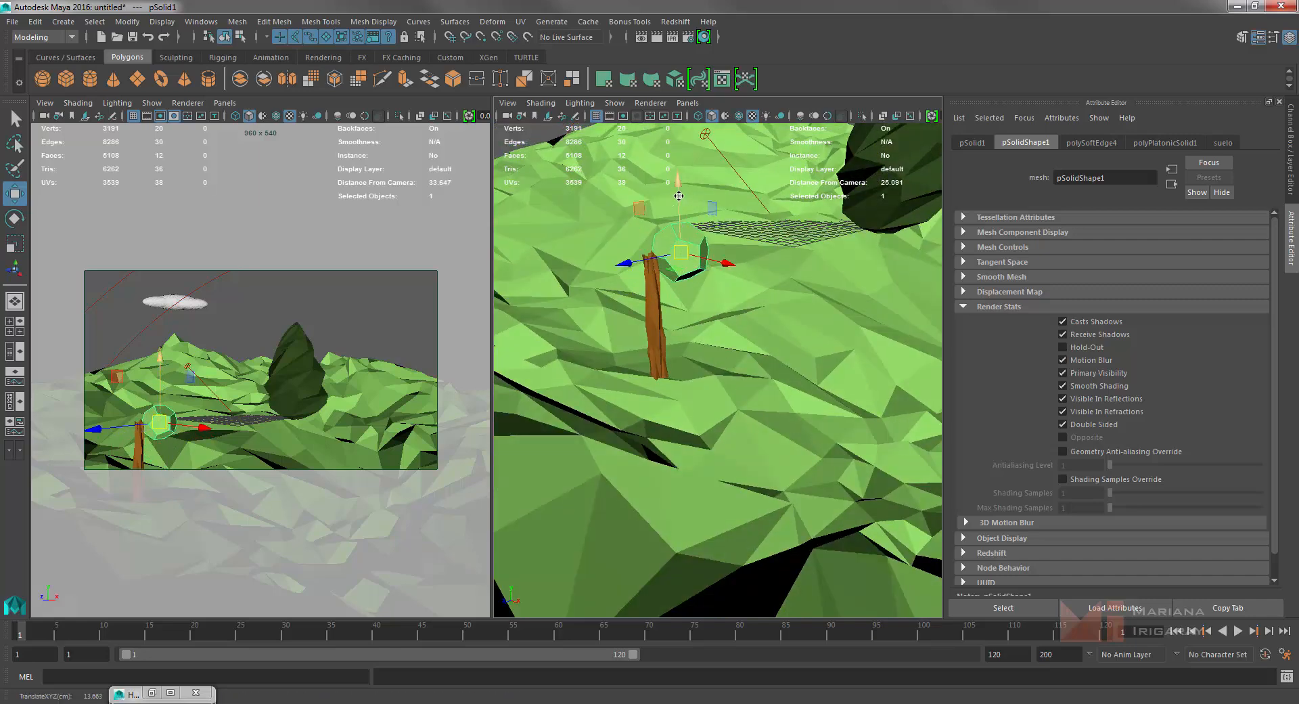
{"action": "left_click_drag", "start_coordinate": [679, 195], "coordinate": [682, 174]}
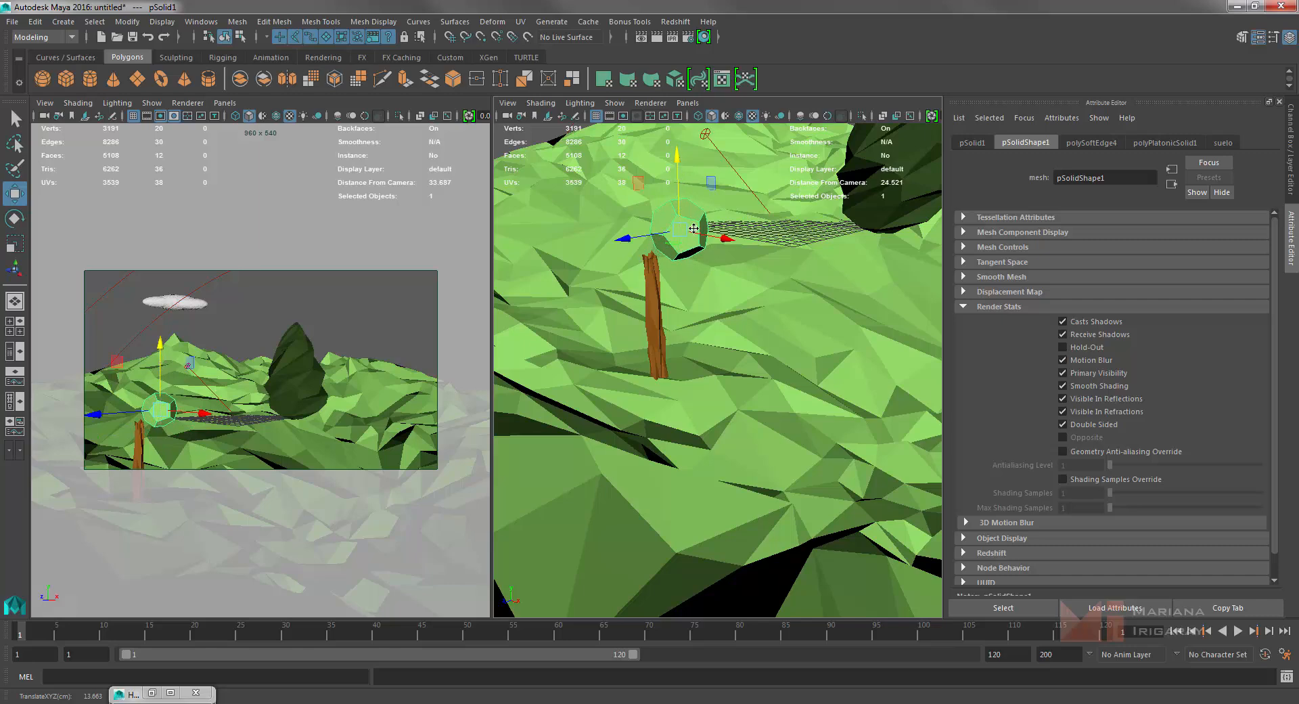
Scale the dodecahedron above the trunk up uniformly to about 2.78.
{"action": "key", "text": "r"}
{"action": "left_click_drag", "start_coordinate": [687, 228], "coordinate": [710, 206]}
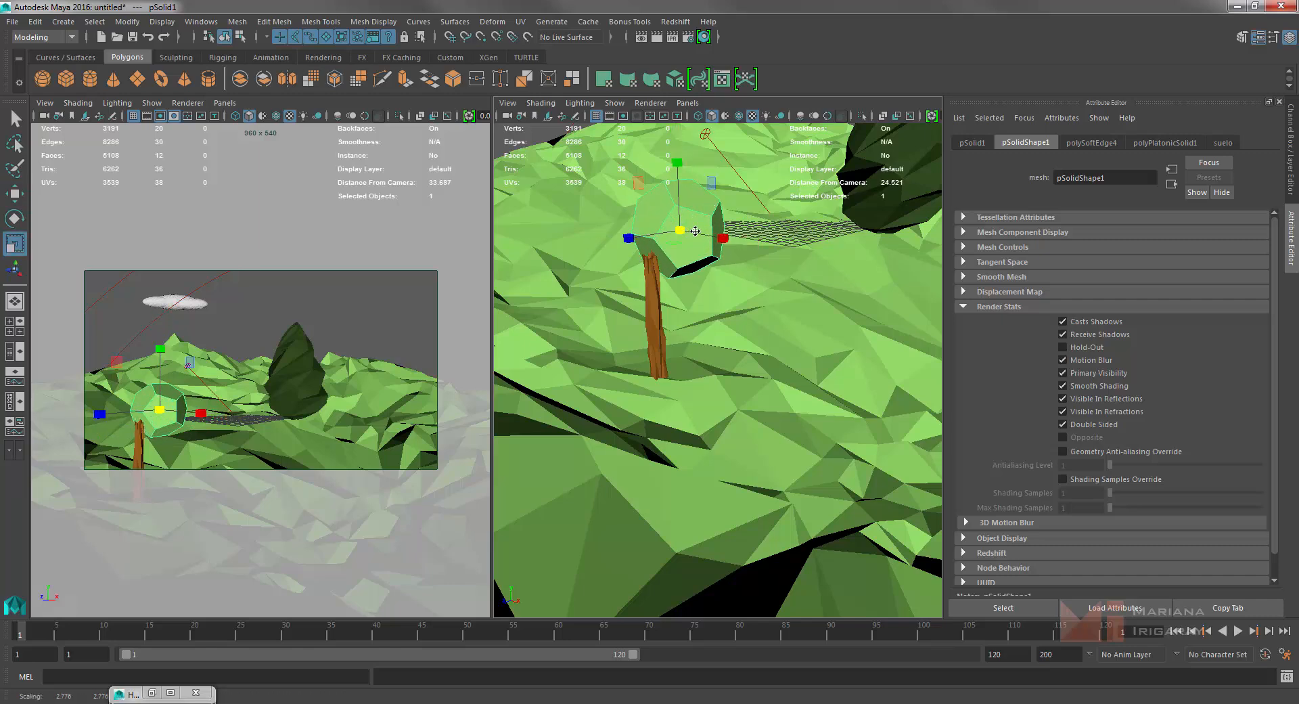
{"action": "key", "text": "w"}
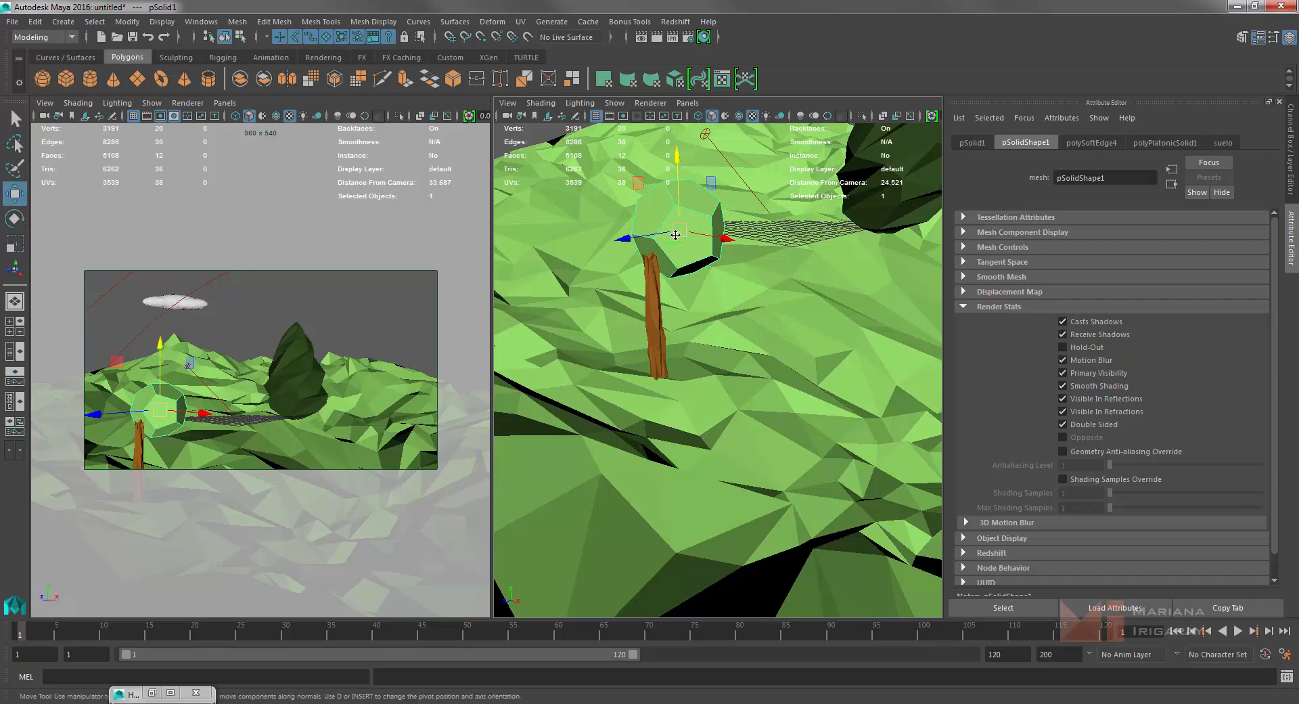
Duplicate the dodecahedron to the other side of the trunk top, making the copy slightly smaller and rotated.
{"action": "key", "text": "ctrl+d"}
{"action": "left_click_drag", "start_coordinate": [628, 237], "coordinate": [566, 244]}
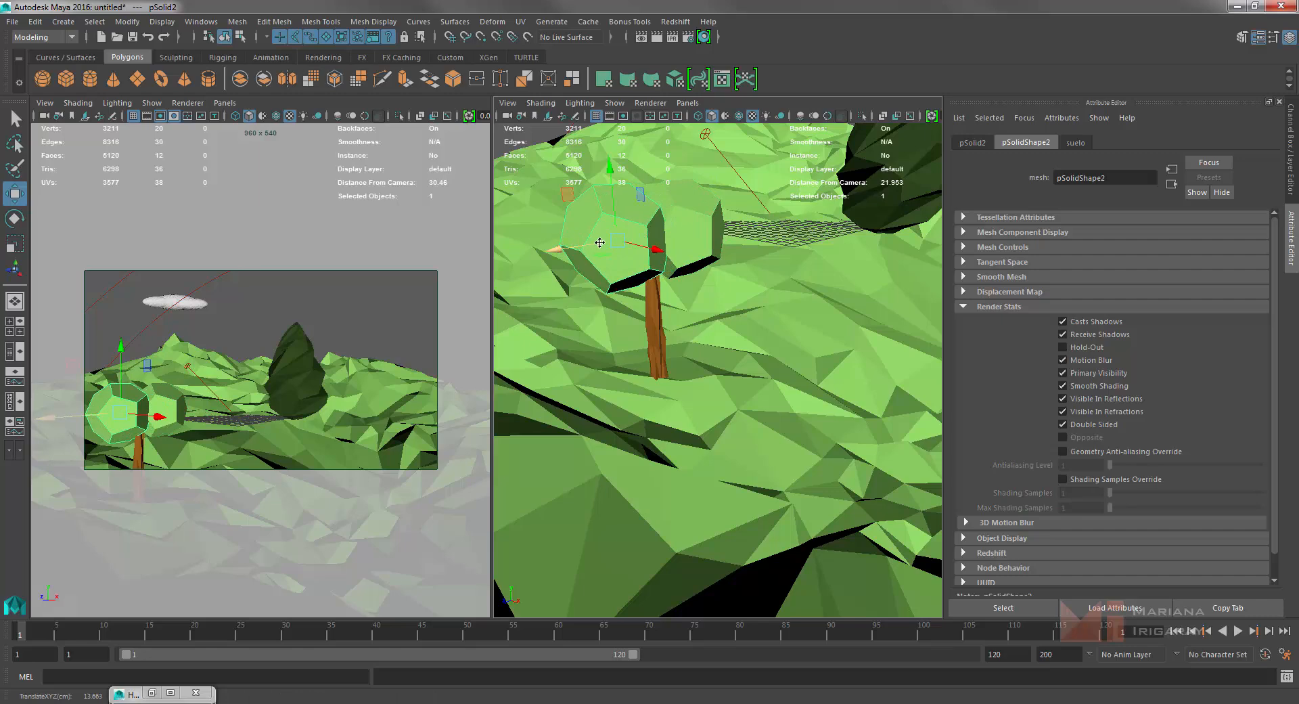
{"action": "key", "text": "r"}
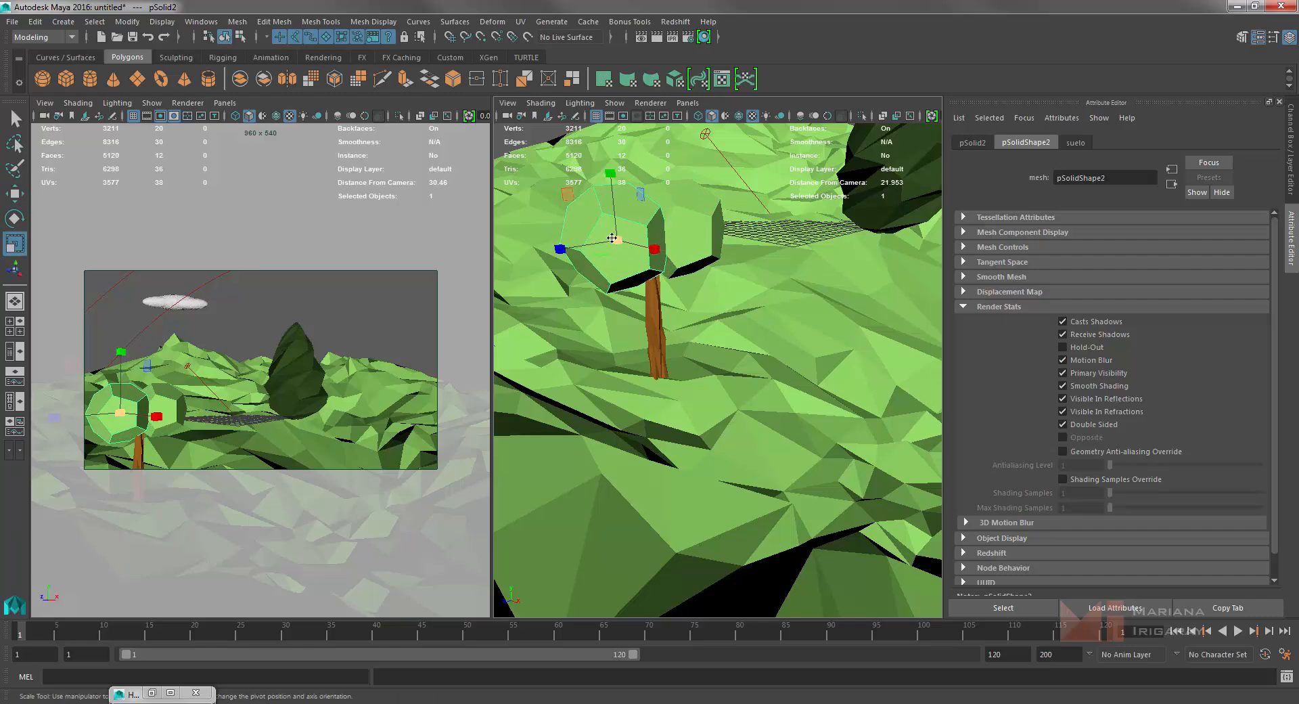
{"action": "left_click_drag", "start_coordinate": [618, 240], "coordinate": [682, 304]}
{"action": "key", "text": "e"}
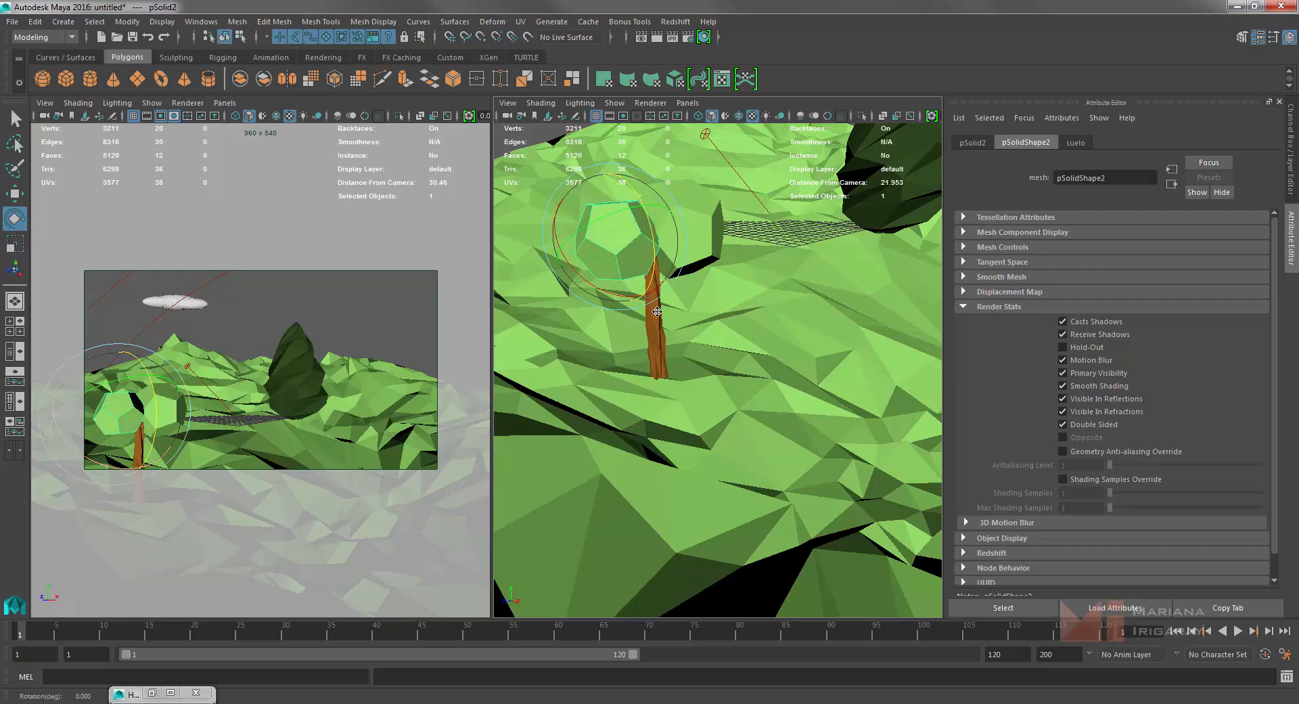
Clear the selection and render the camera view to check the two-part foliage, closing the frame buffer when finished.
{"action": "left_click", "coordinate": [654, 317]}
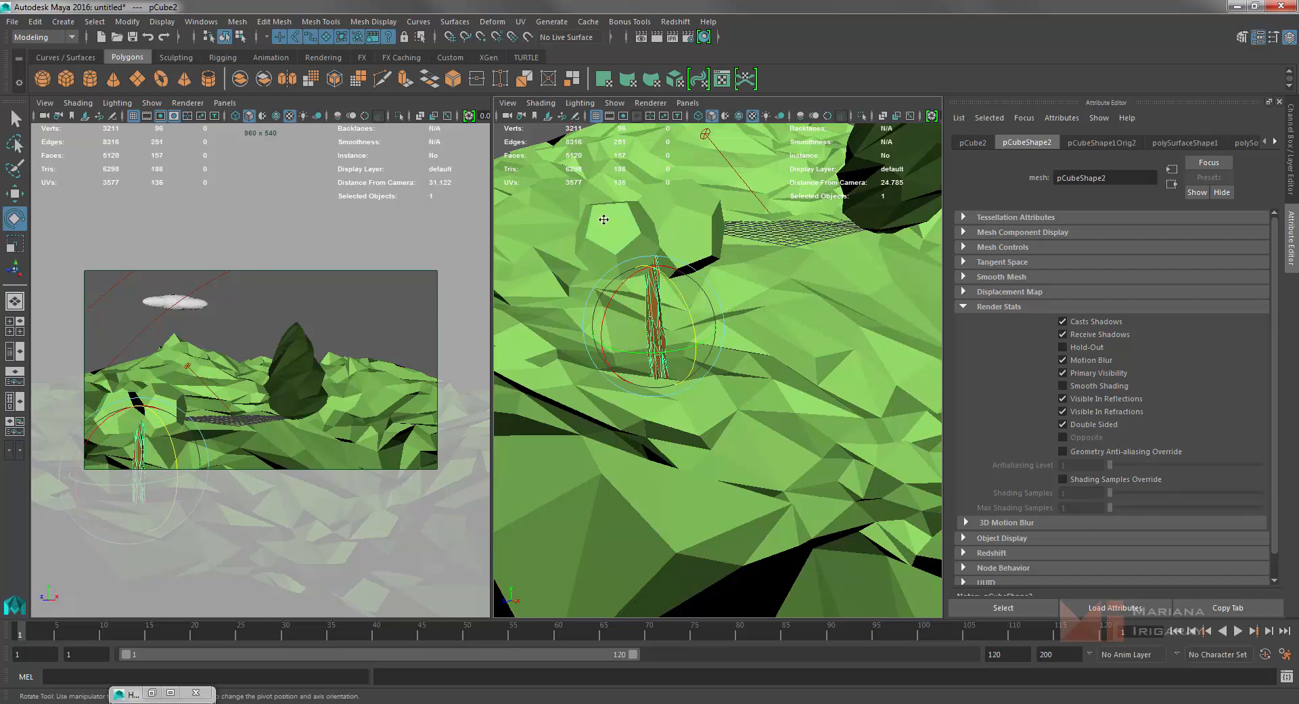
{"action": "left_click", "coordinate": [668, 246]}
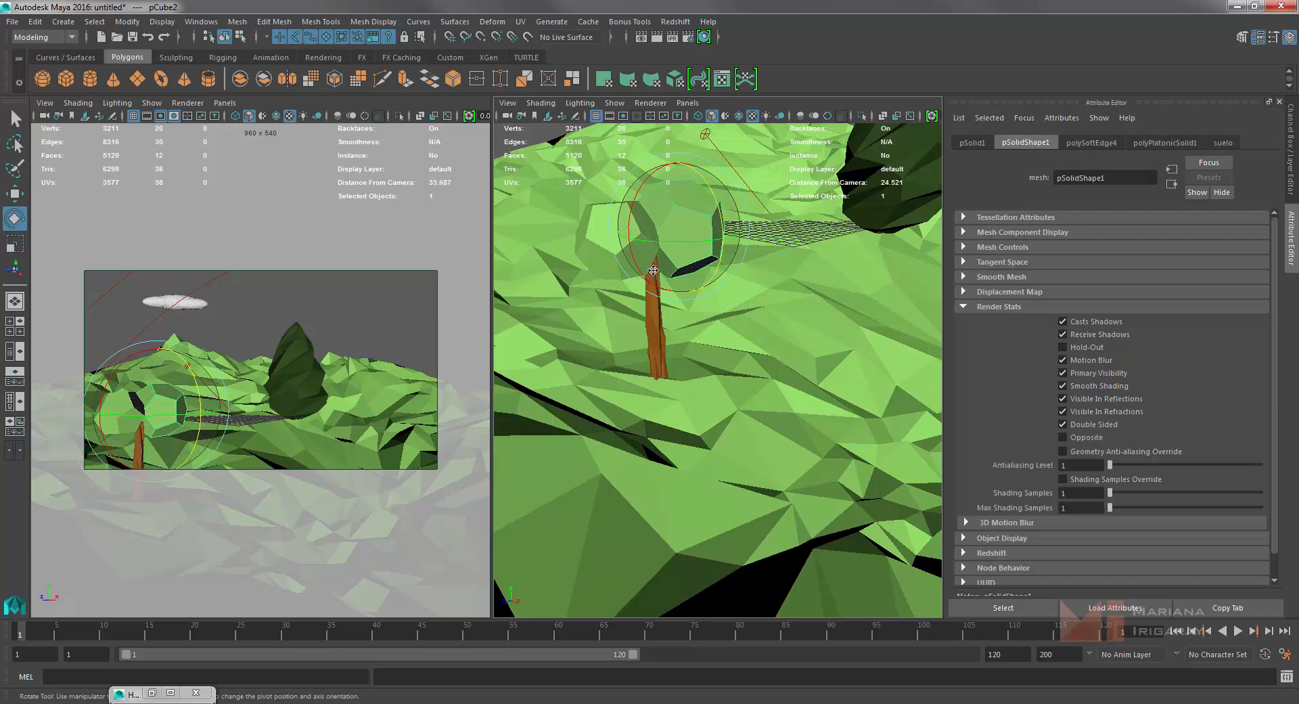
{"action": "left_click", "coordinate": [365, 223]}
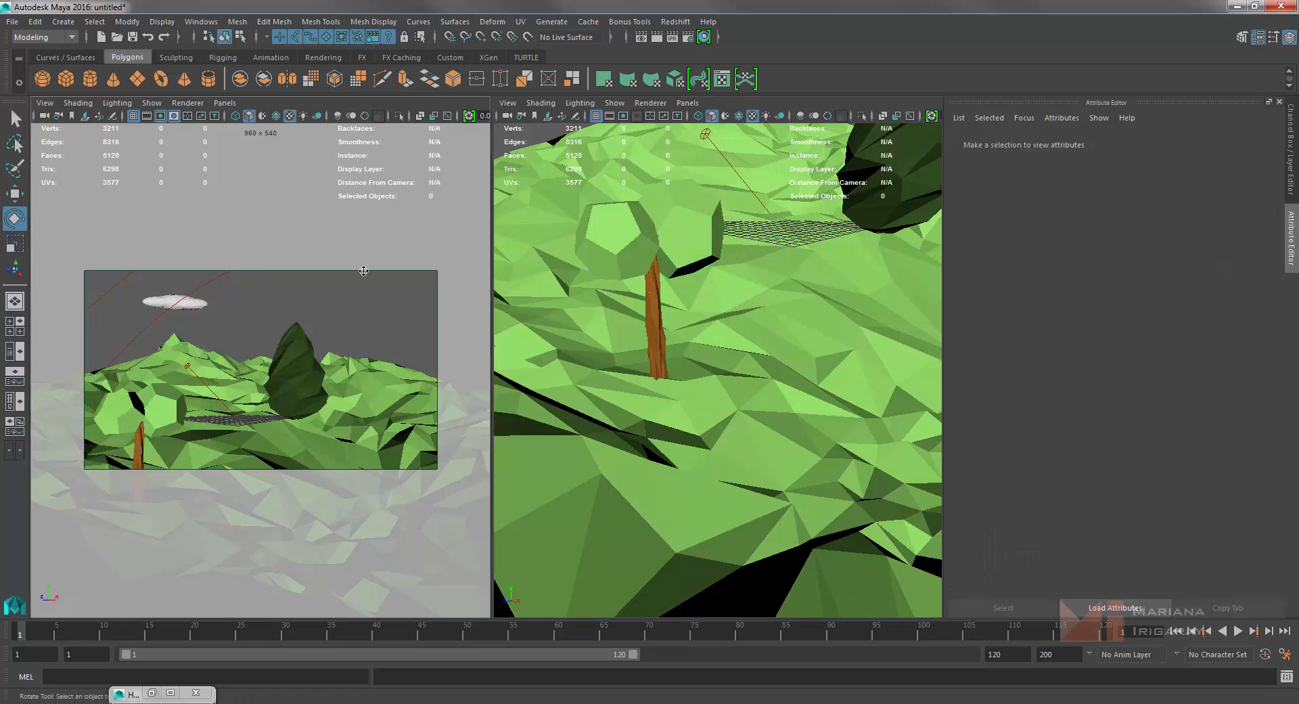
{"action": "left_click", "coordinate": [657, 37]}
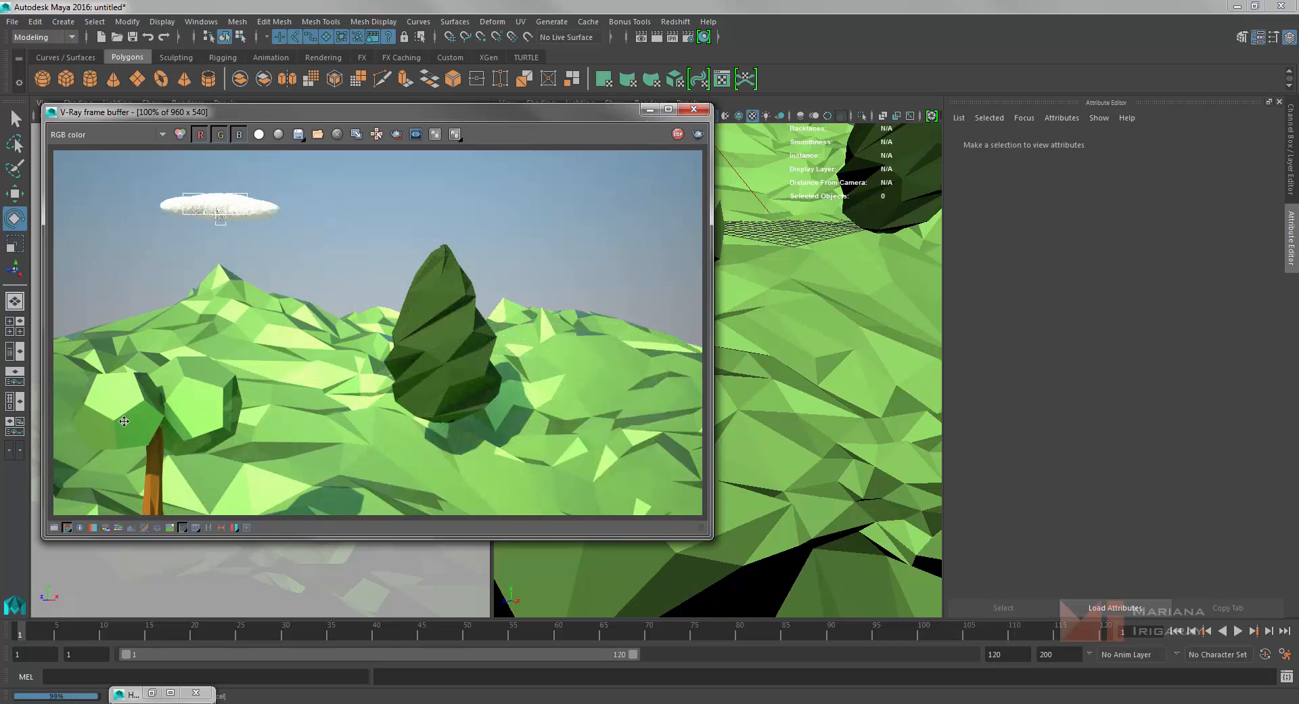
{"action": "left_click", "coordinate": [694, 110]}
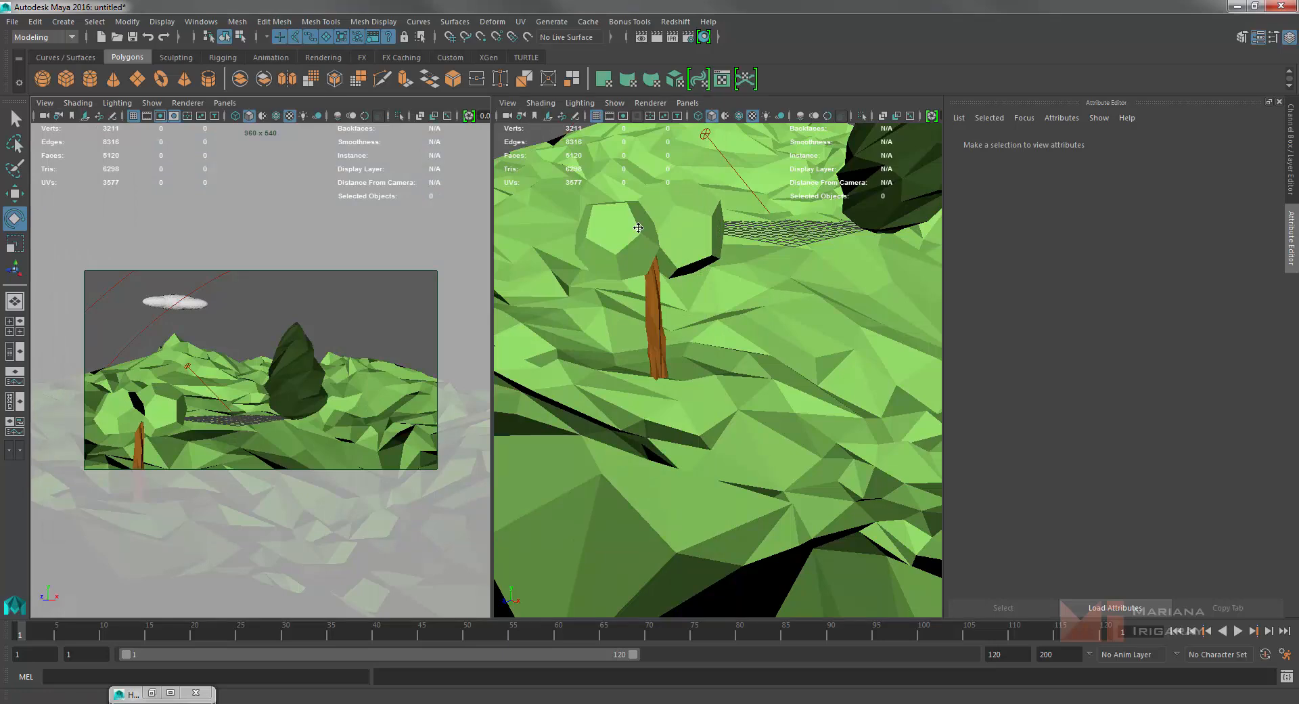
Assign the existing material VRayMtl5 to both foliage dodecahedrons and test-render the camera view.
{"action": "left_click", "coordinate": [638, 227]}
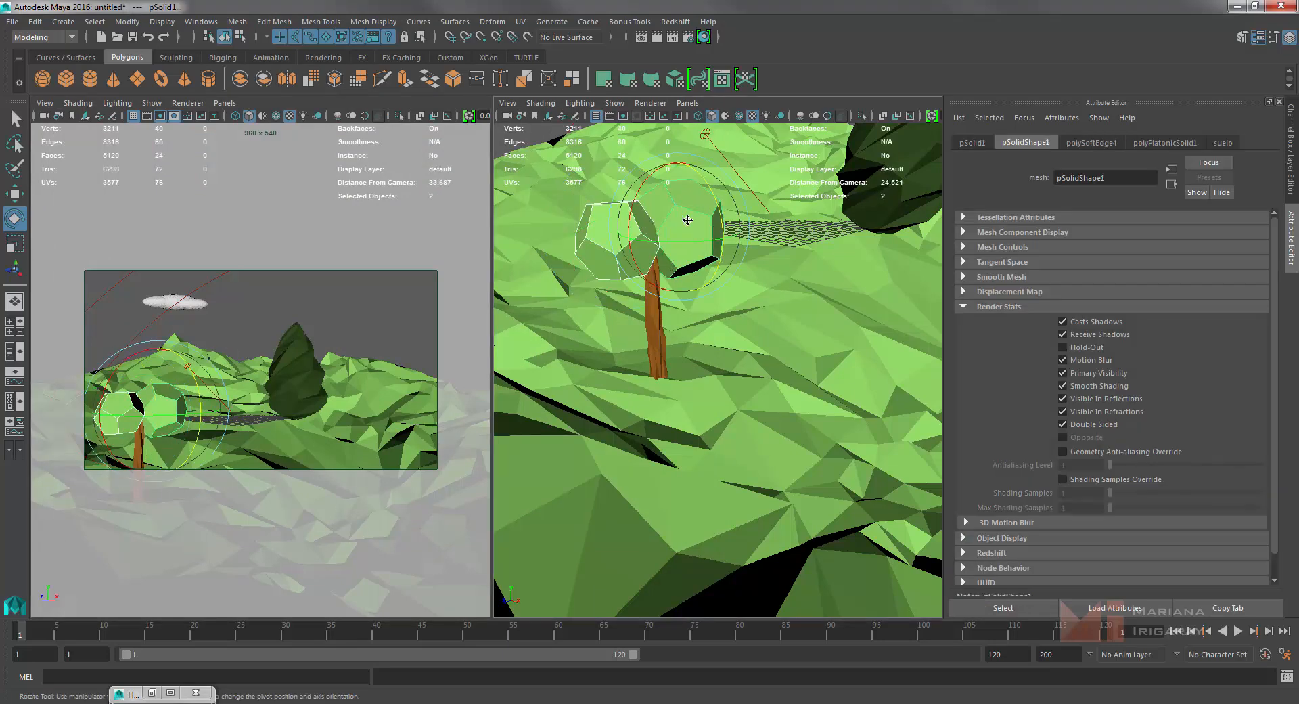
{"action": "left_click", "coordinate": [911, 175]}
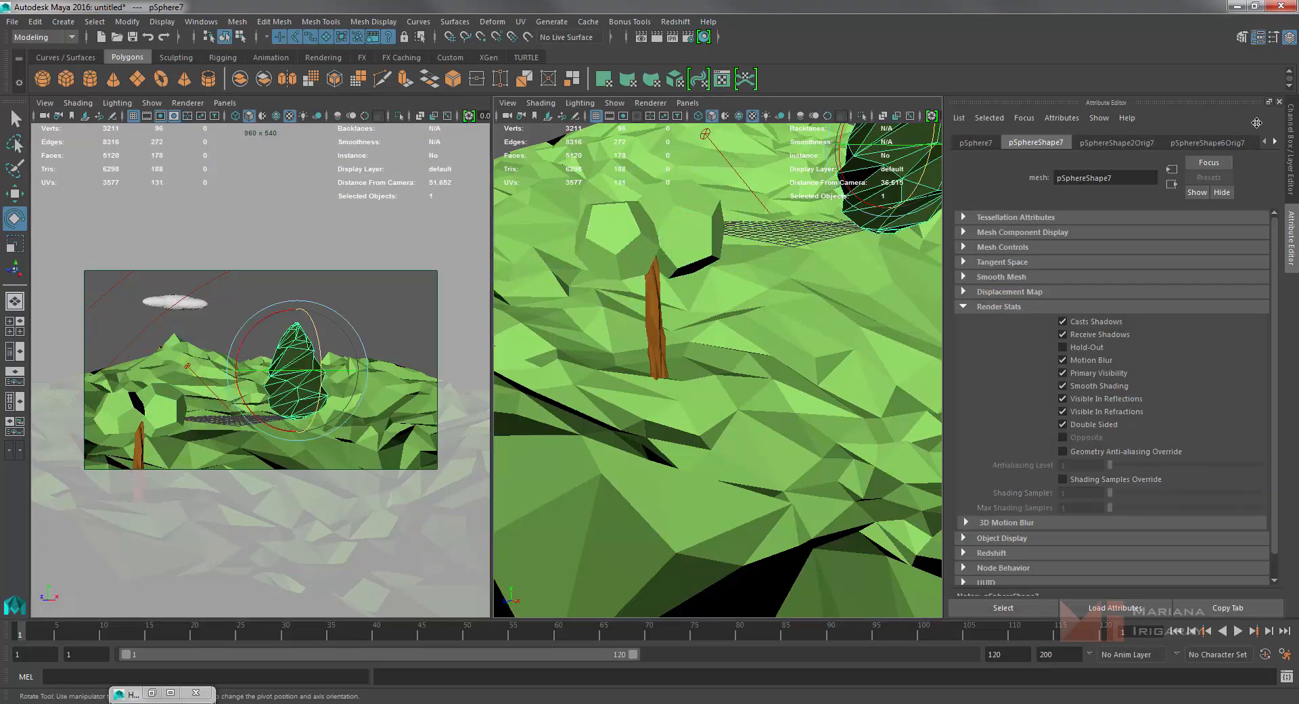
{"action": "left_click", "coordinate": [1274, 139]}
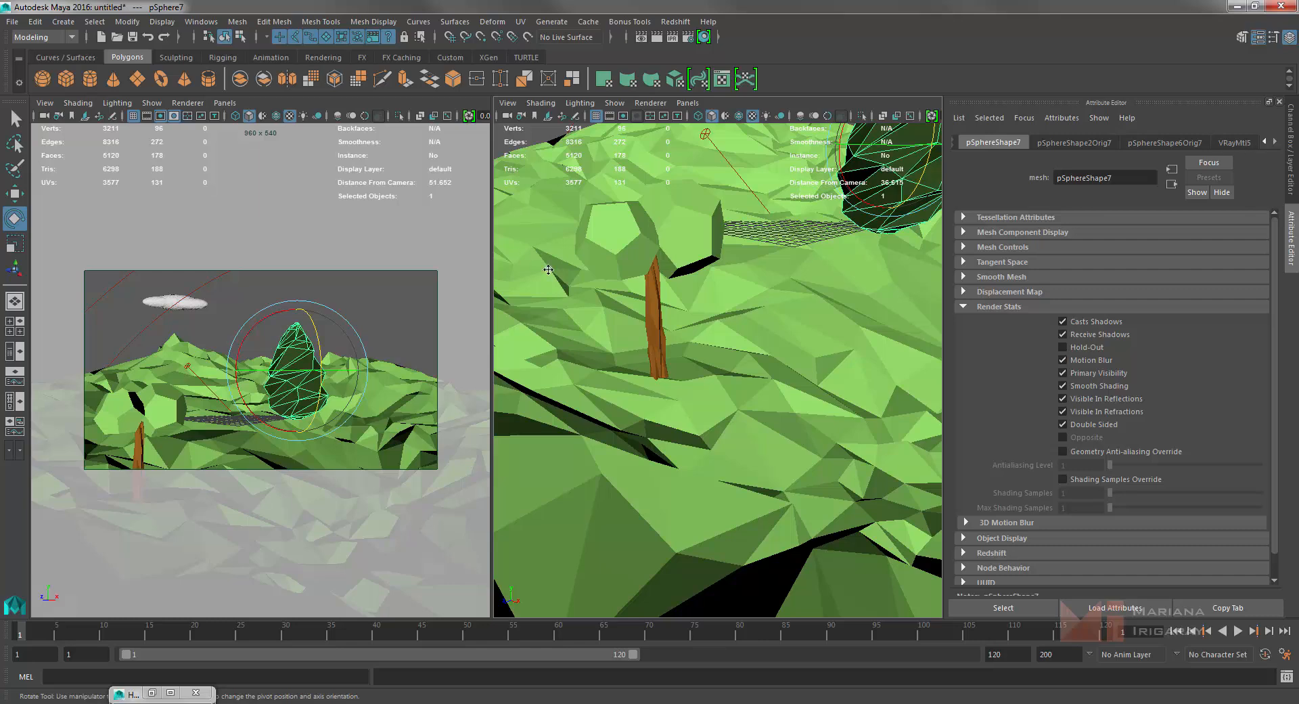
{"action": "left_click", "coordinate": [622, 246]}
{"action": "left_click", "coordinate": [675, 218], "text": "shift"}
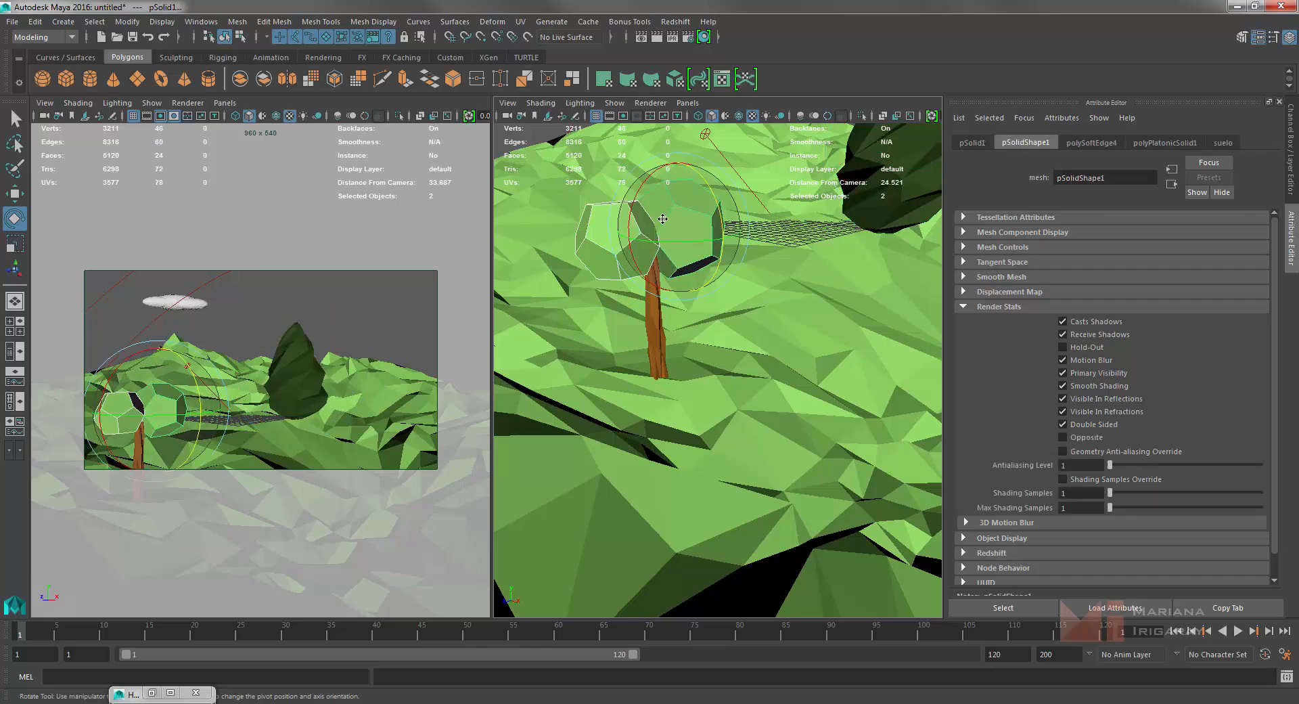
{"action": "right_click", "coordinate": [675, 218]}
{"action": "mouse_move", "coordinate": [695, 438]}
{"action": "mouse_move", "coordinate": [708, 566]}
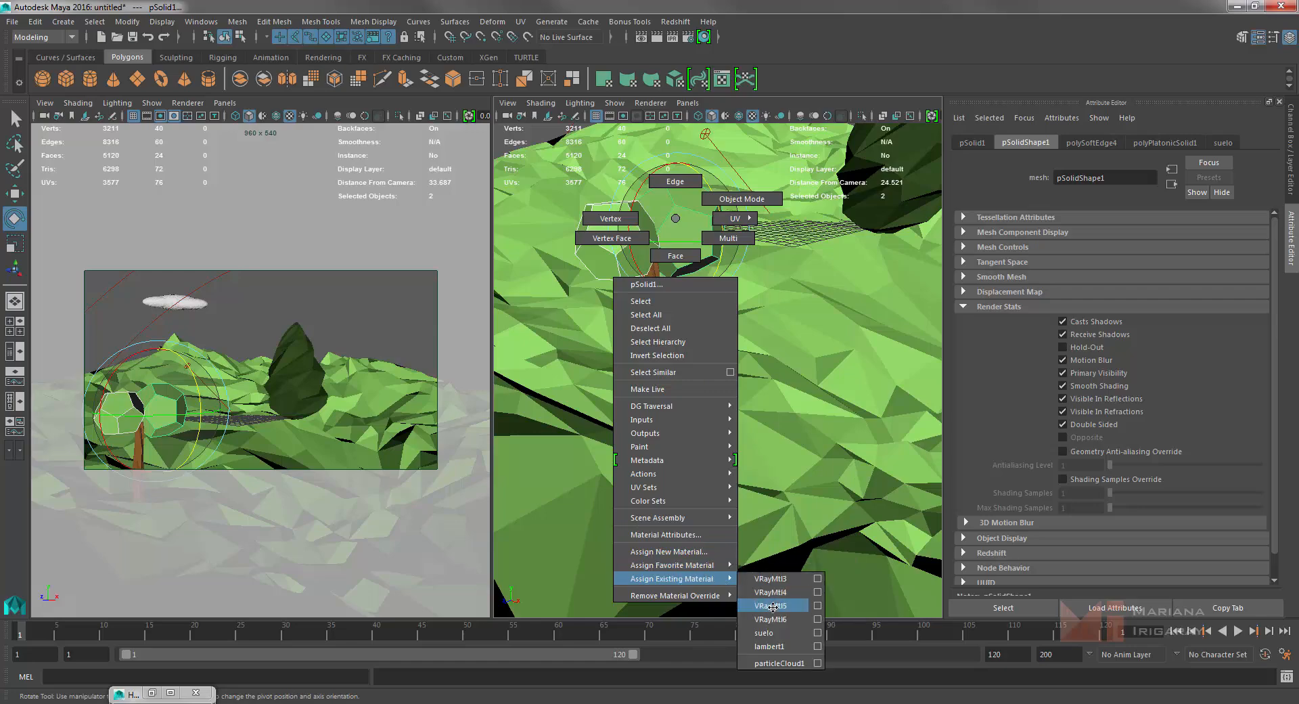
{"action": "left_click", "coordinate": [773, 608]}
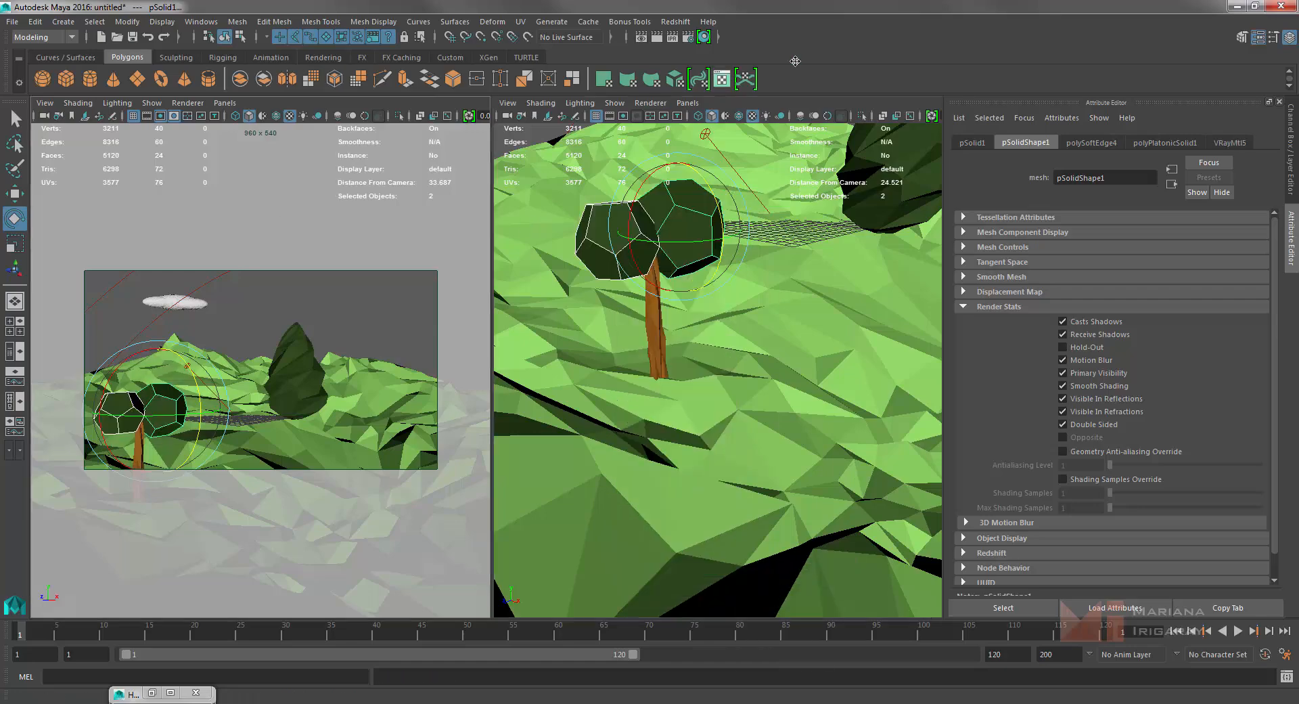
{"action": "left_click", "coordinate": [659, 37]}
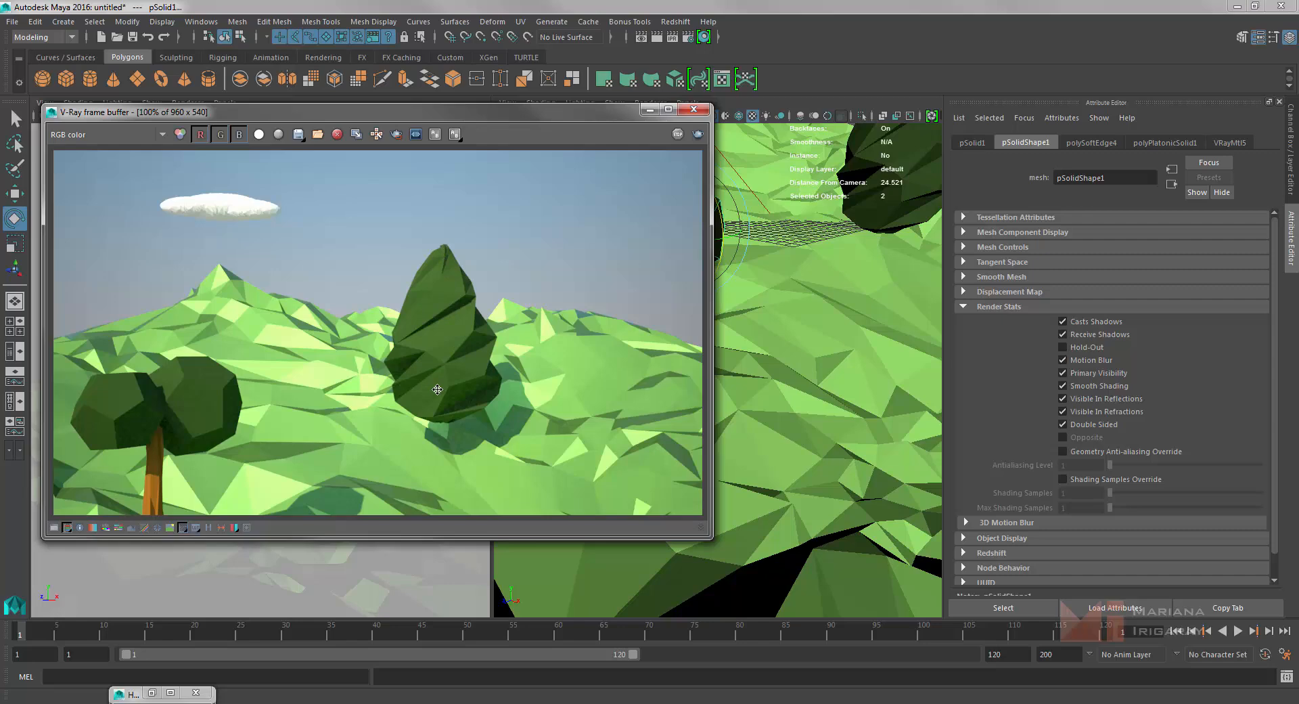
{"action": "left_click", "coordinate": [703, 109]}
Duplicate the thin trunk and place the copy on the ground beneath the dark green tree's foliage.
{"action": "left_click", "coordinate": [657, 336]}
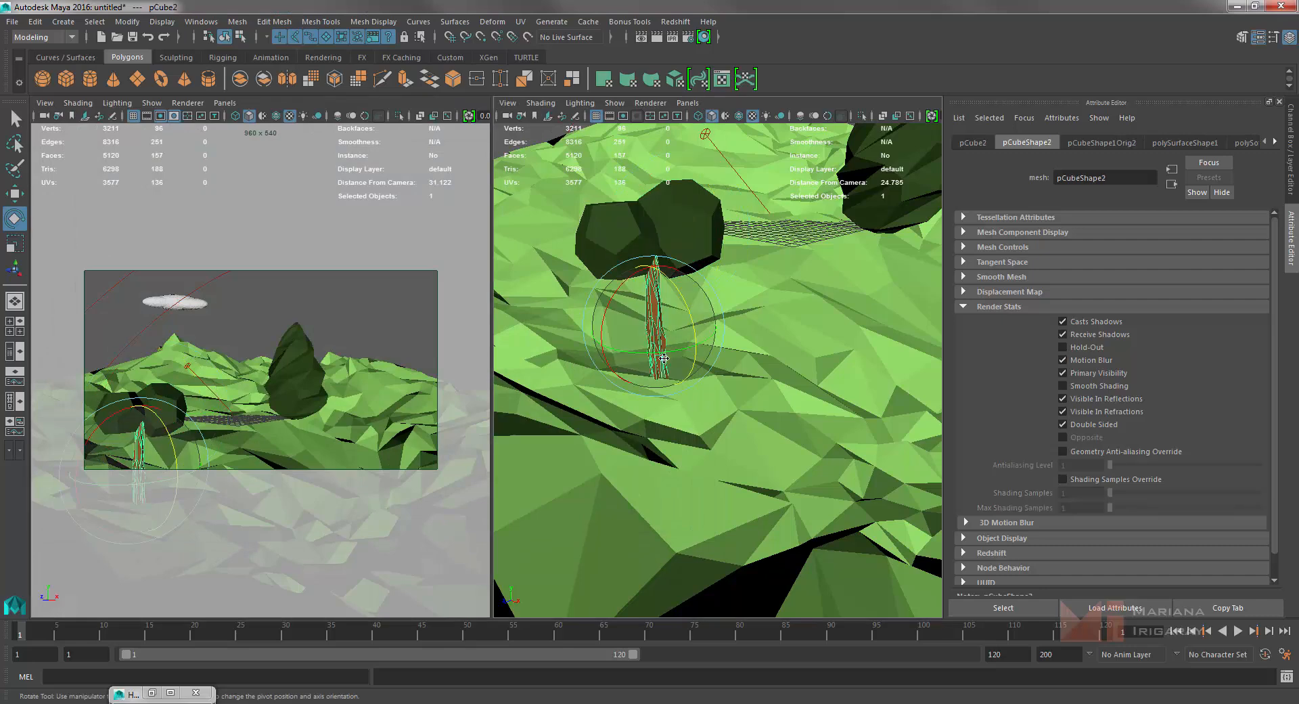
{"action": "key", "text": "ctrl+d"}
{"action": "key", "text": "w"}
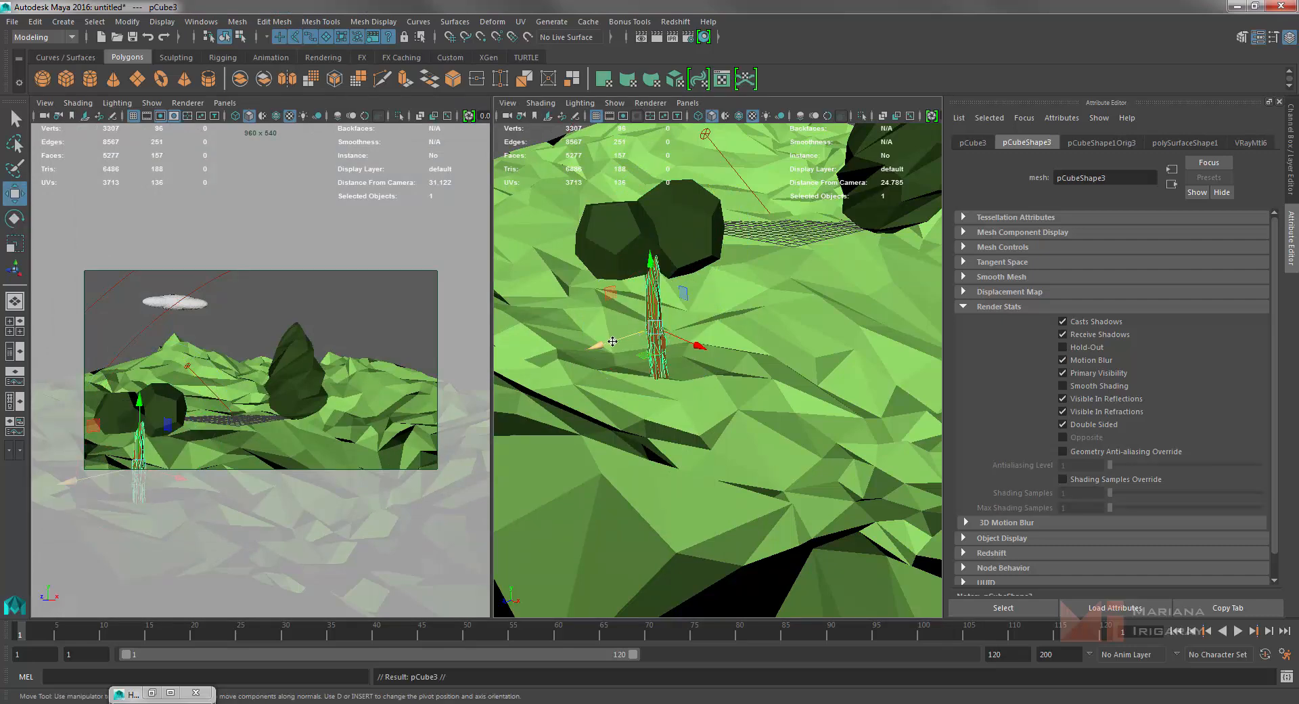
{"action": "left_click_drag", "start_coordinate": [612, 341], "coordinate": [855, 251]}
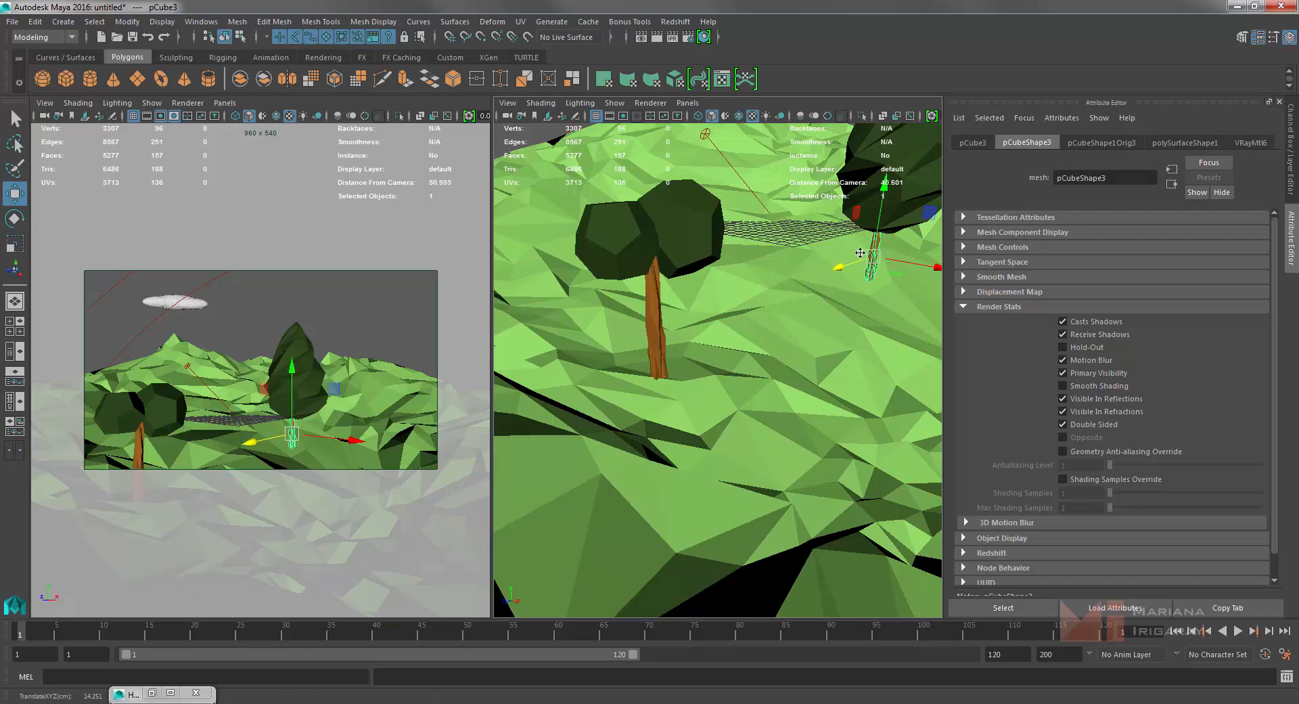
Thicken and align the copied trunk under the dark green tree's foliage, and render the scene.
{"action": "left_click_drag", "start_coordinate": [917, 284], "coordinate": [887, 262], "text": "alt"}
{"action": "key", "text": "r"}
{"action": "left_click_drag", "start_coordinate": [762, 317], "coordinate": [775, 306], "text": "alt"}
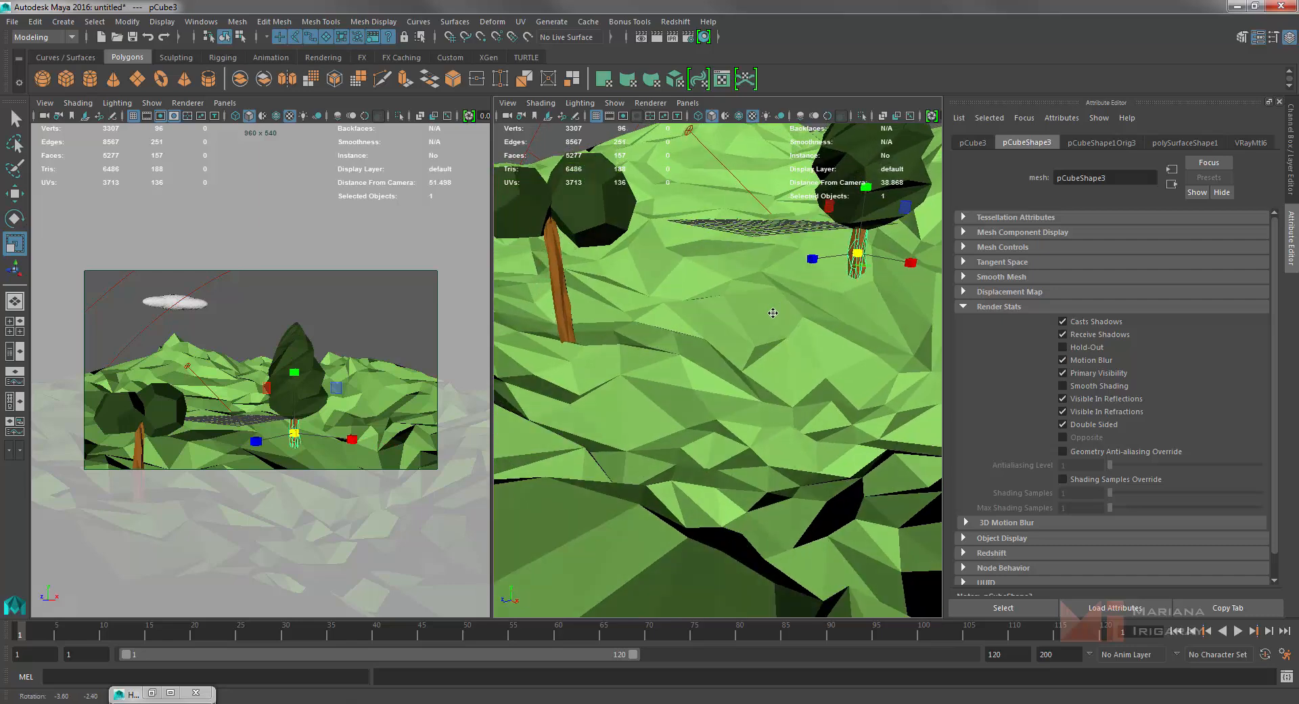
{"action": "key", "text": "w"}
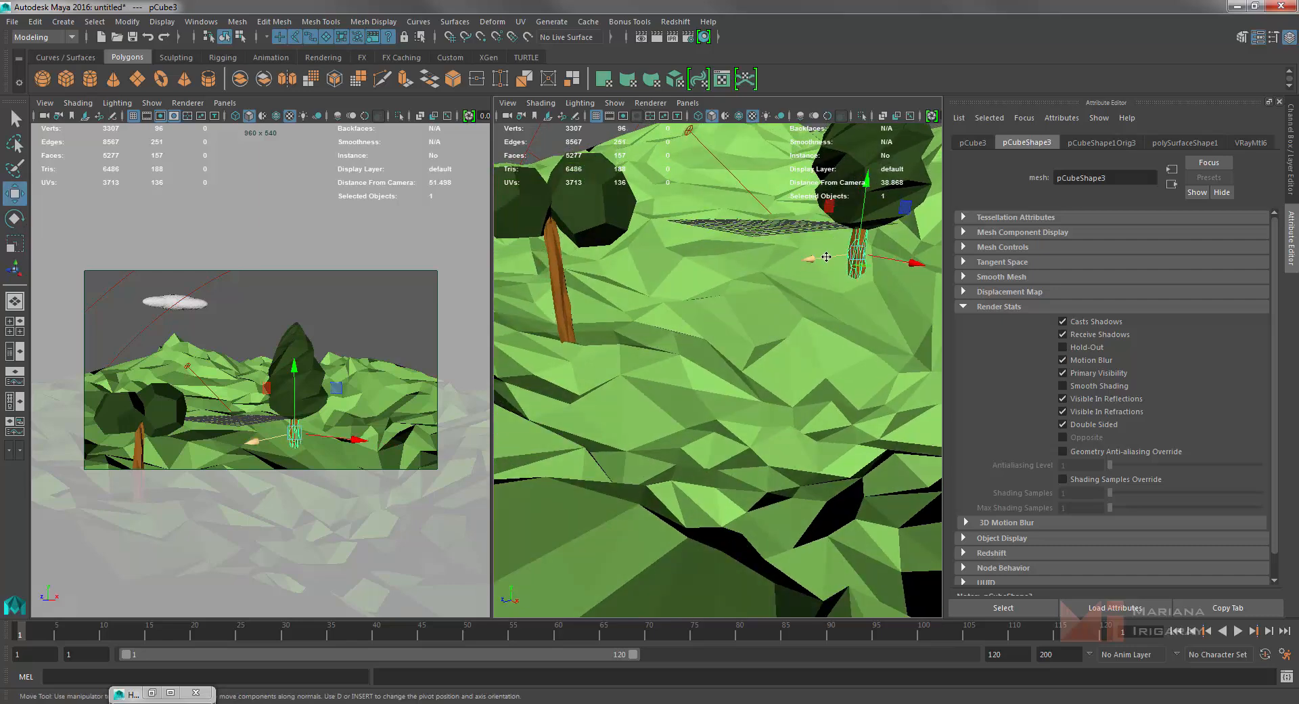
{"action": "left_click_drag", "start_coordinate": [809, 259], "coordinate": [812, 258]}
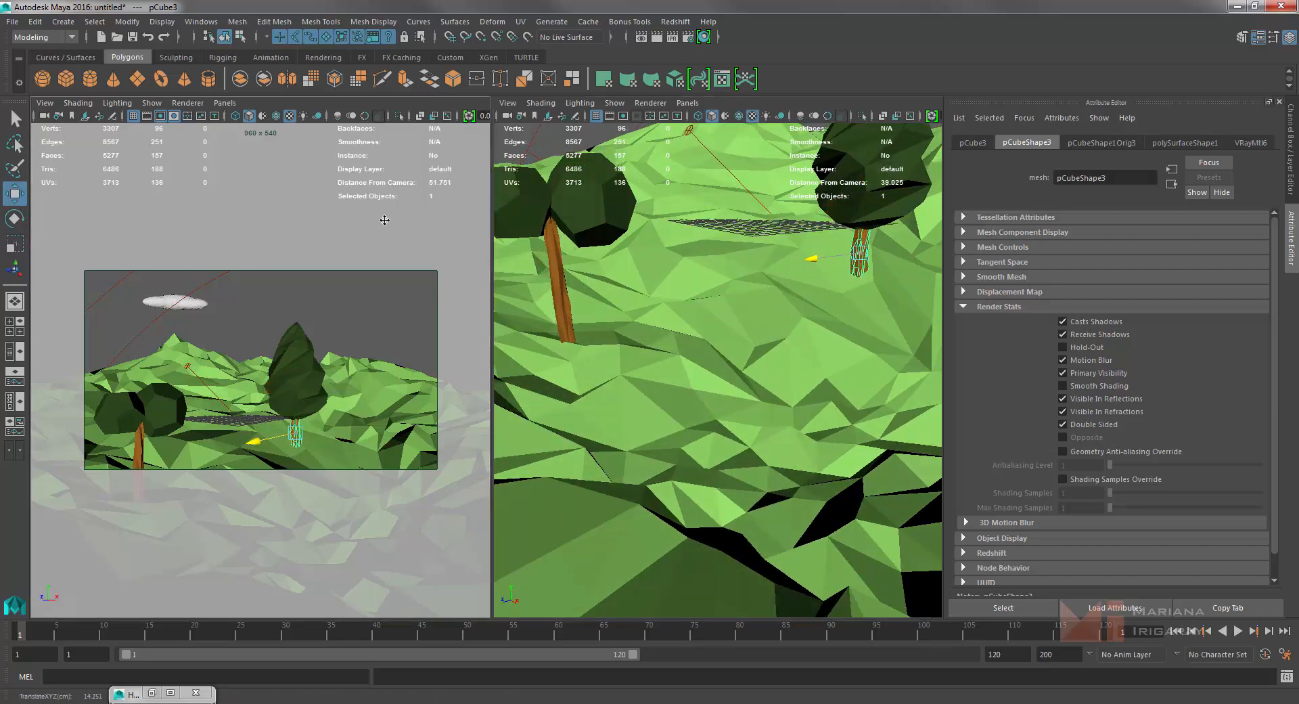
{"action": "left_click", "coordinate": [658, 39]}
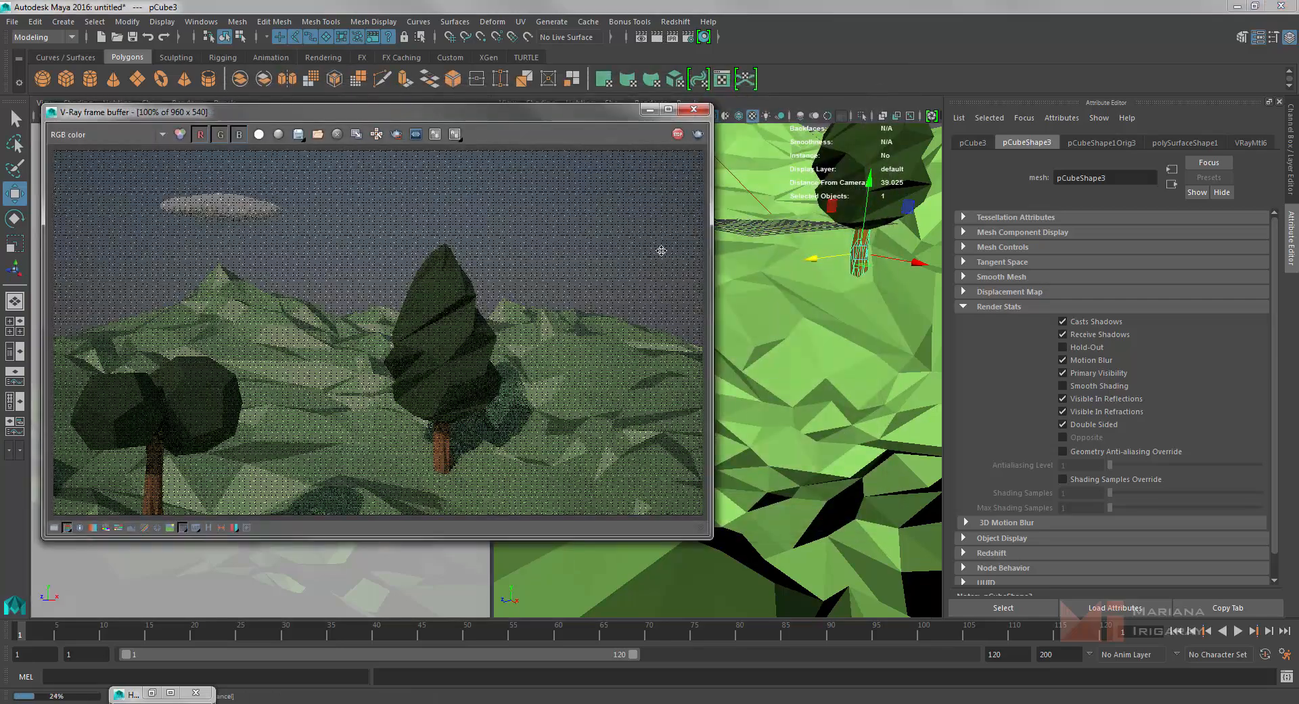